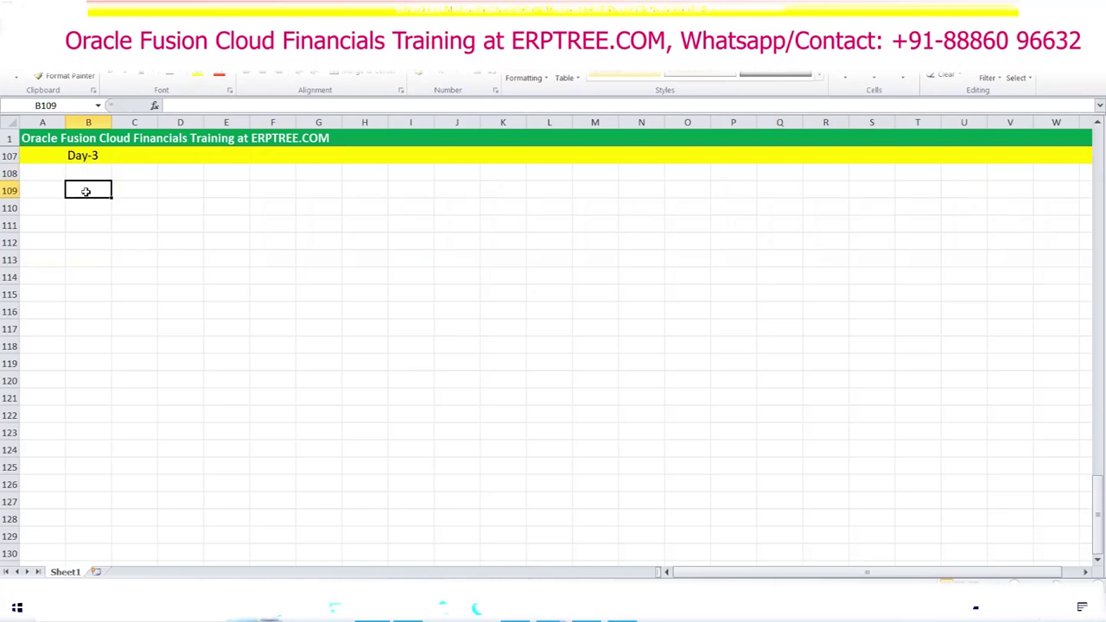
# Step: Enter the heading 'Create Implementation User' in cell B109
pyautogui.write('C')
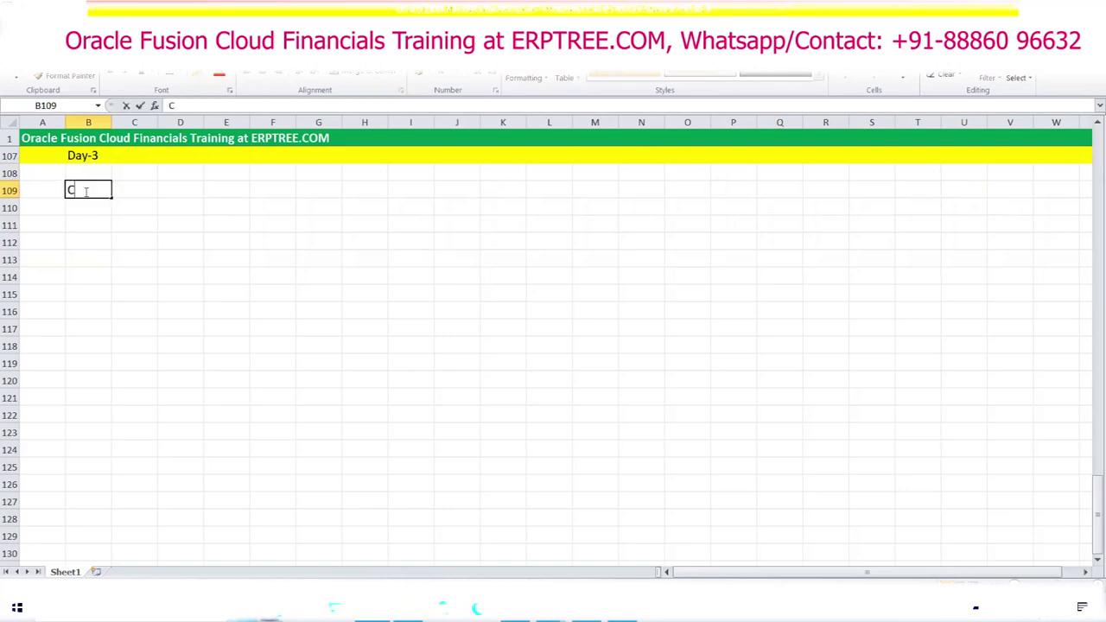
pyautogui.write('reate Impl')
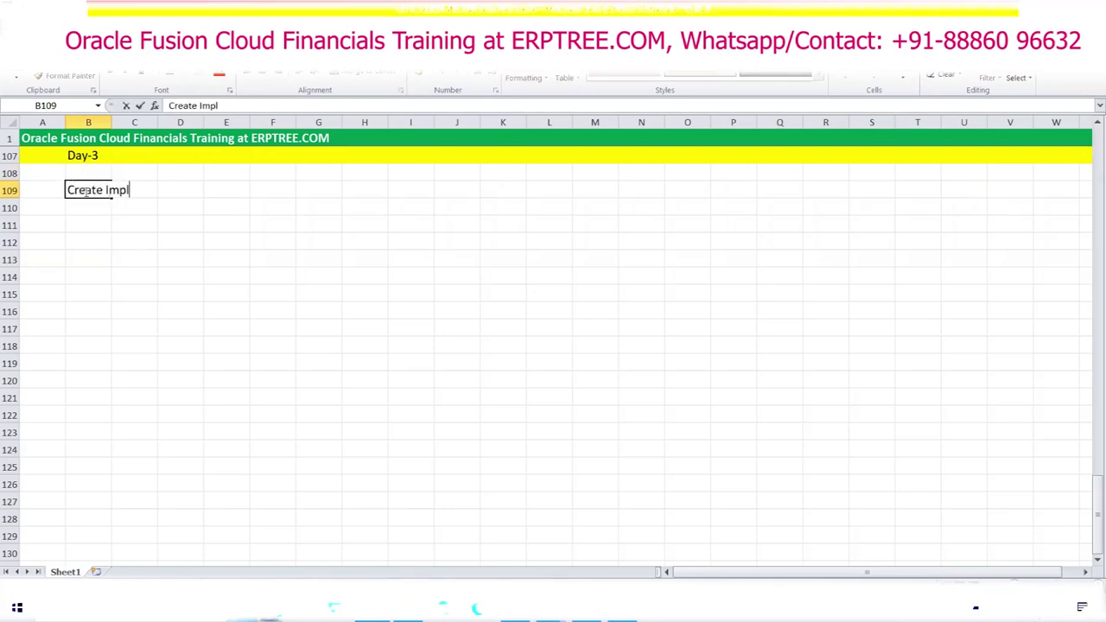
pyautogui.write('ementation ')
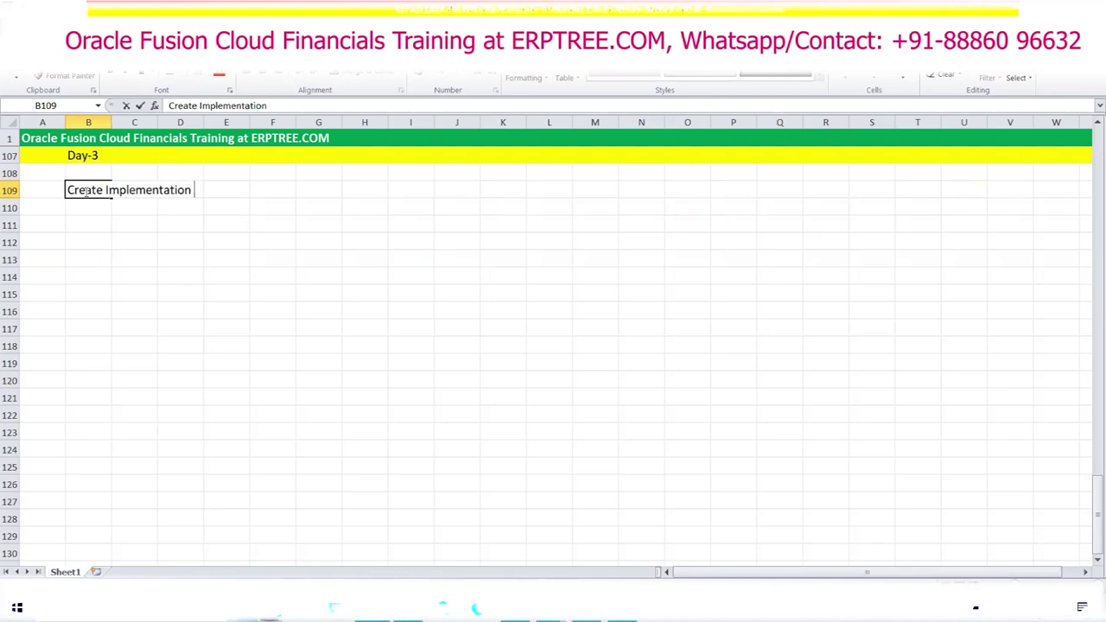
pyautogui.write('User')
pyautogui.hotkey('ctrl', 'Return')
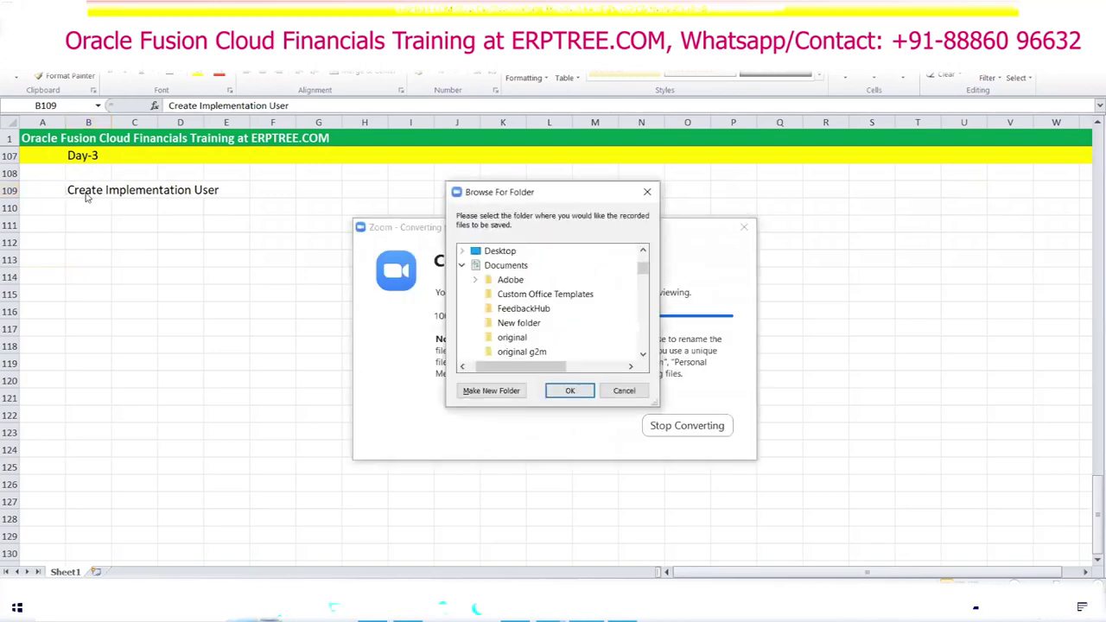
pyautogui.click(550, 394)
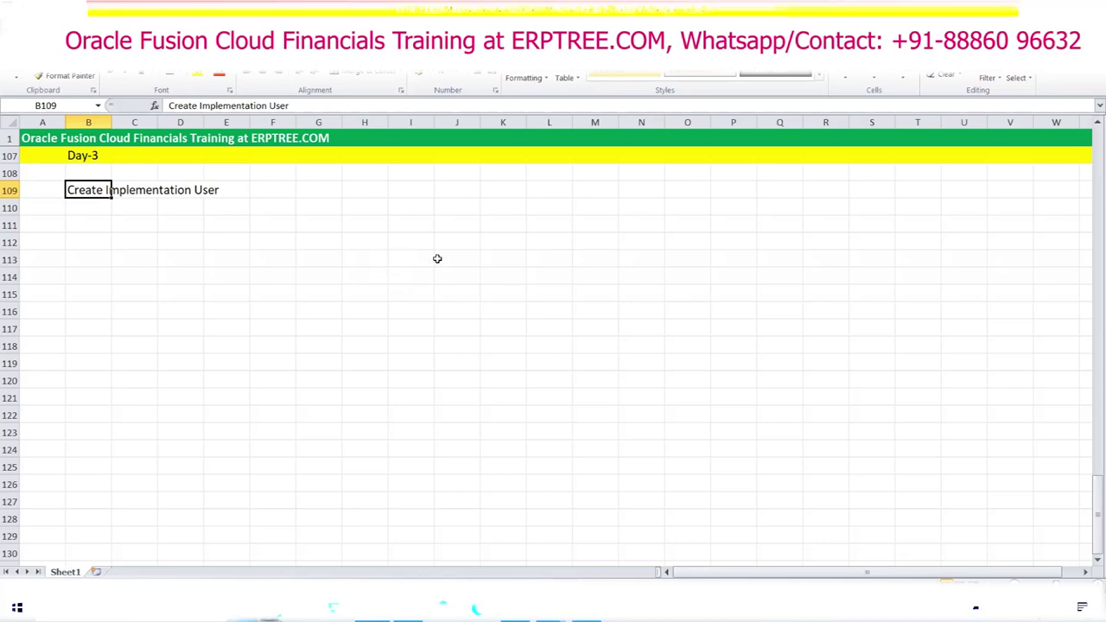
# Step: Bold cell B109 and append ': ERPTREE' to its heading
pyautogui.click(90, 209)
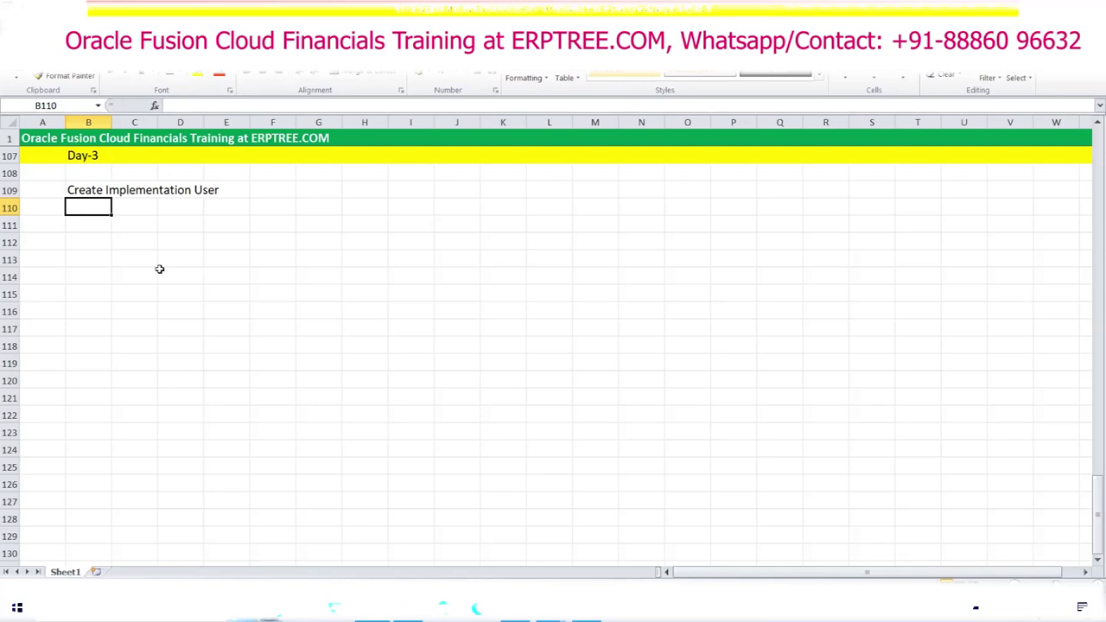
pyautogui.click(95, 189)
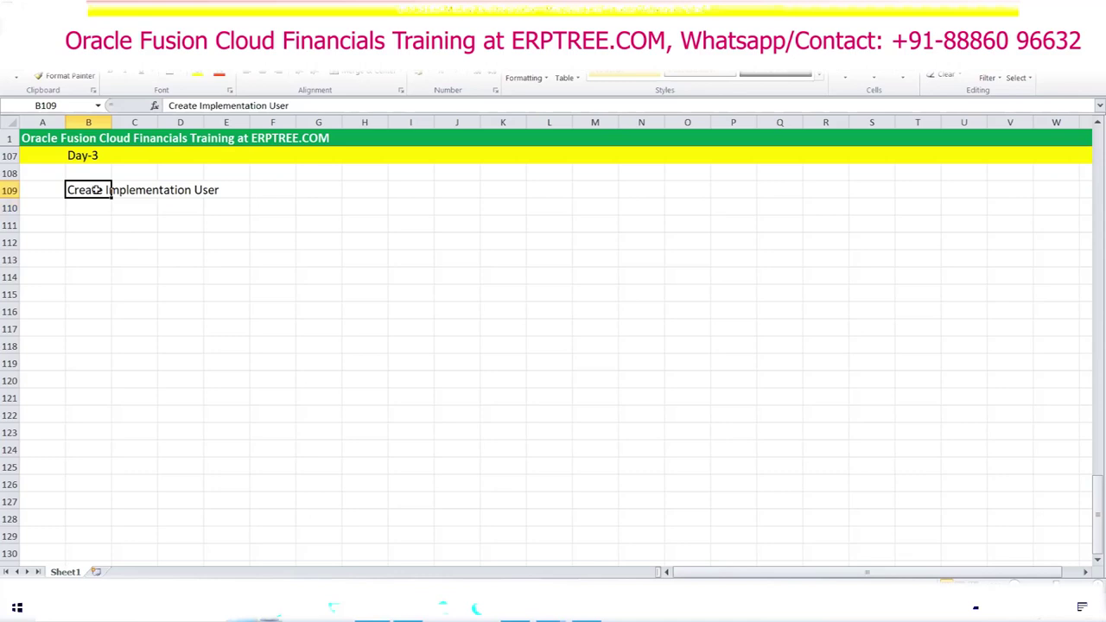
pyautogui.hotkey('ctrl', 'b')
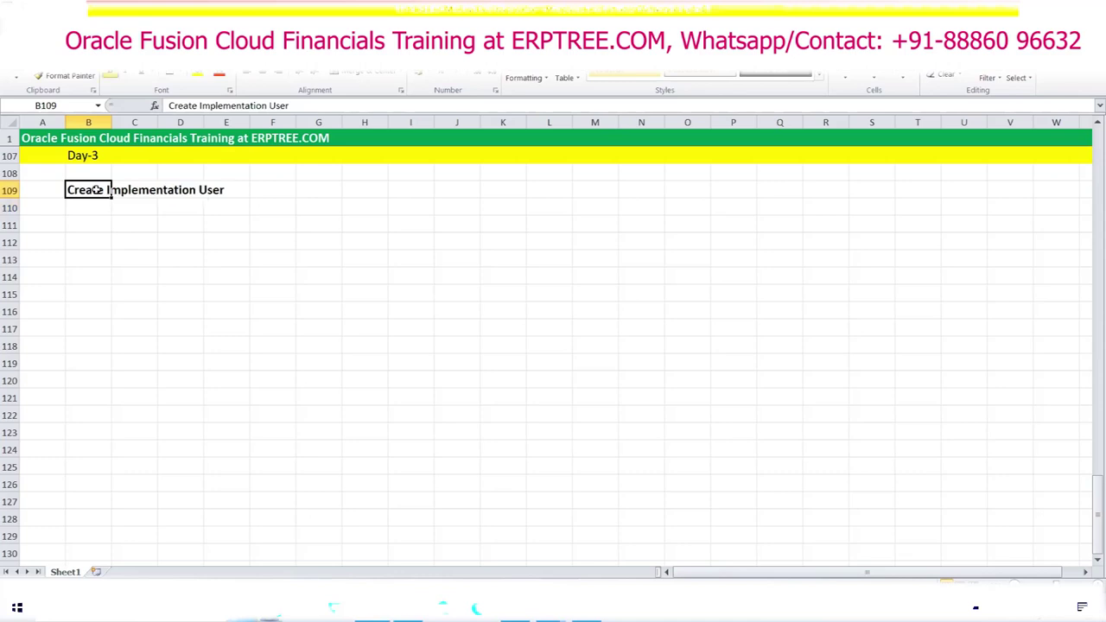
pyautogui.click(314, 109)
pyautogui.write(':')
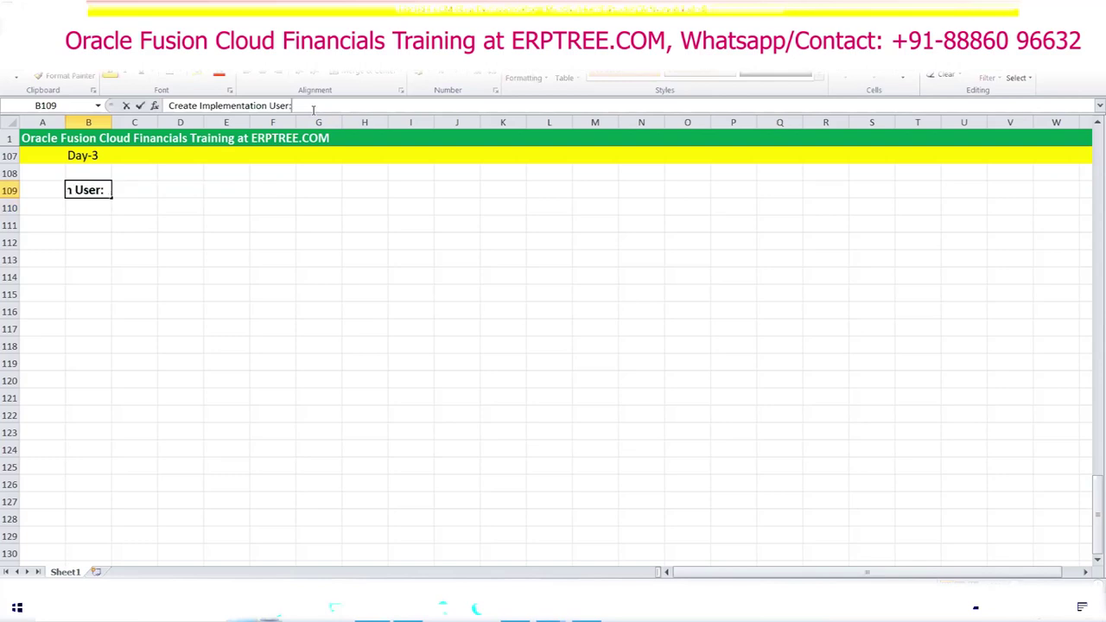
pyautogui.write(' ERPTREE')
pyautogui.press('Tab')
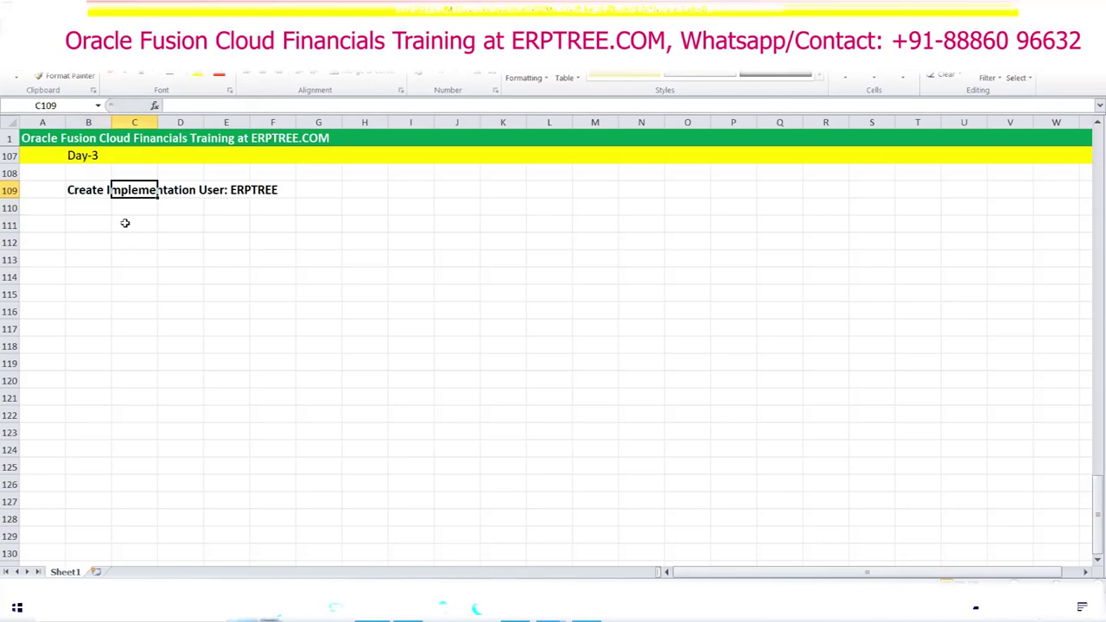
# Step: Unbold the 'Create Implementation User:' part so only ERPTREE stays bold
pyautogui.click(76, 196)
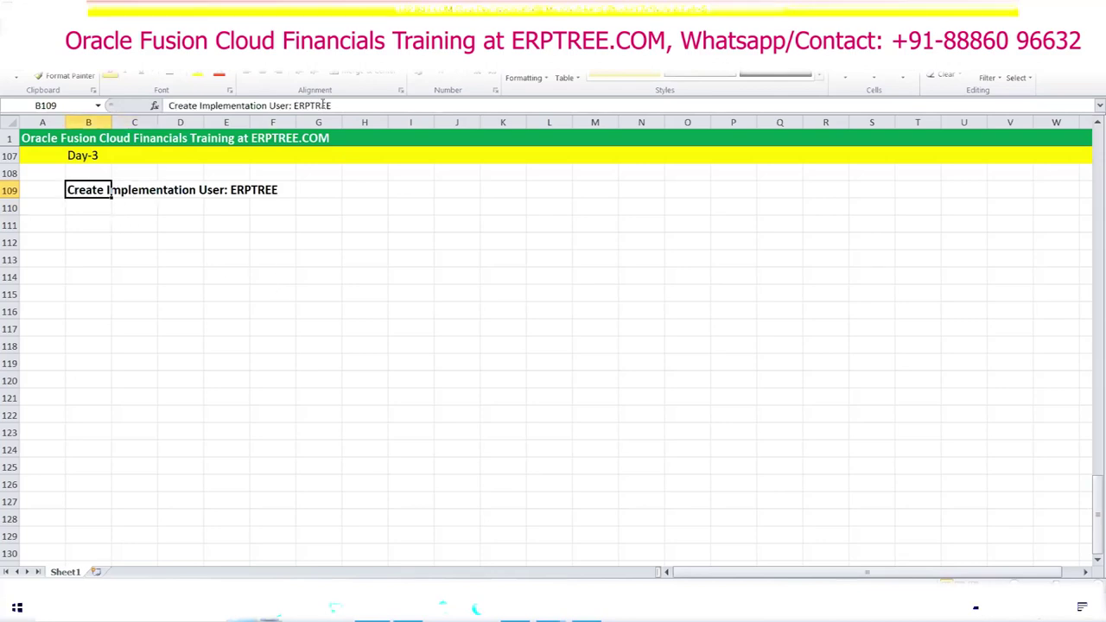
pyautogui.moveTo(292, 105); pyautogui.dragTo(158, 113)
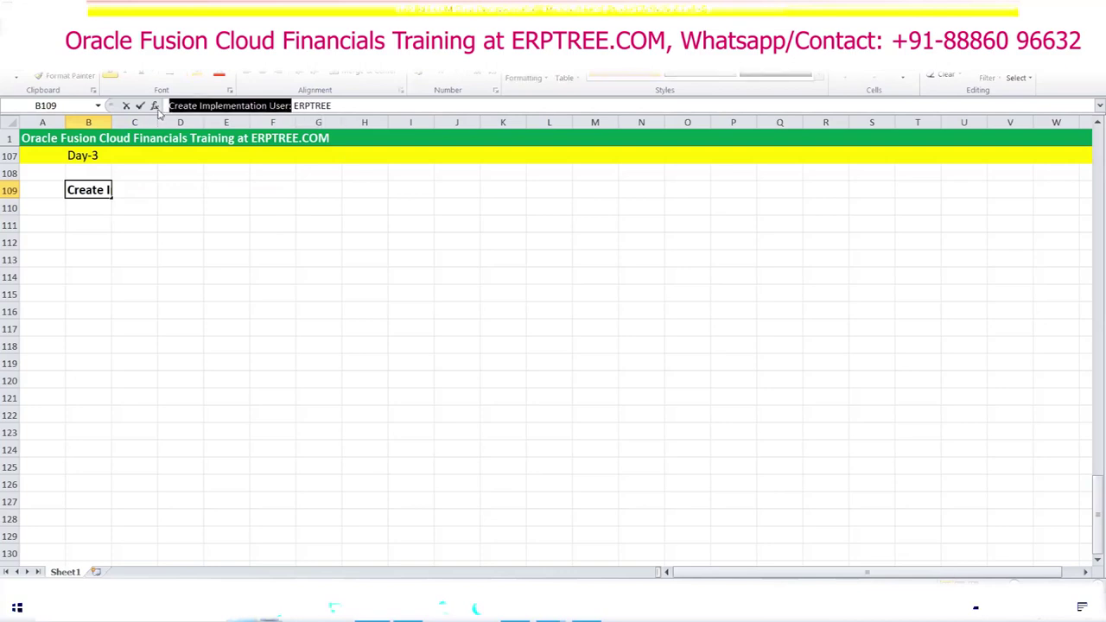
pyautogui.hotkey('ctrl', 'b')
pyautogui.click(279, 259)
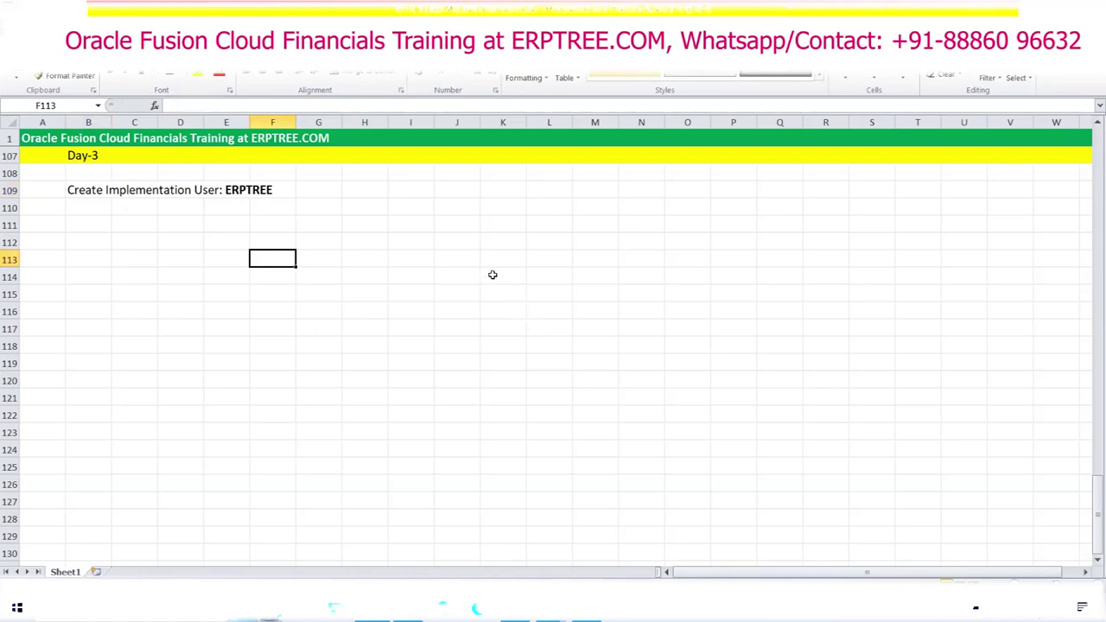
# Step: Enter the label 'Roles' in cell J109
pyautogui.click(454, 185)
pyautogui.write('Roles')
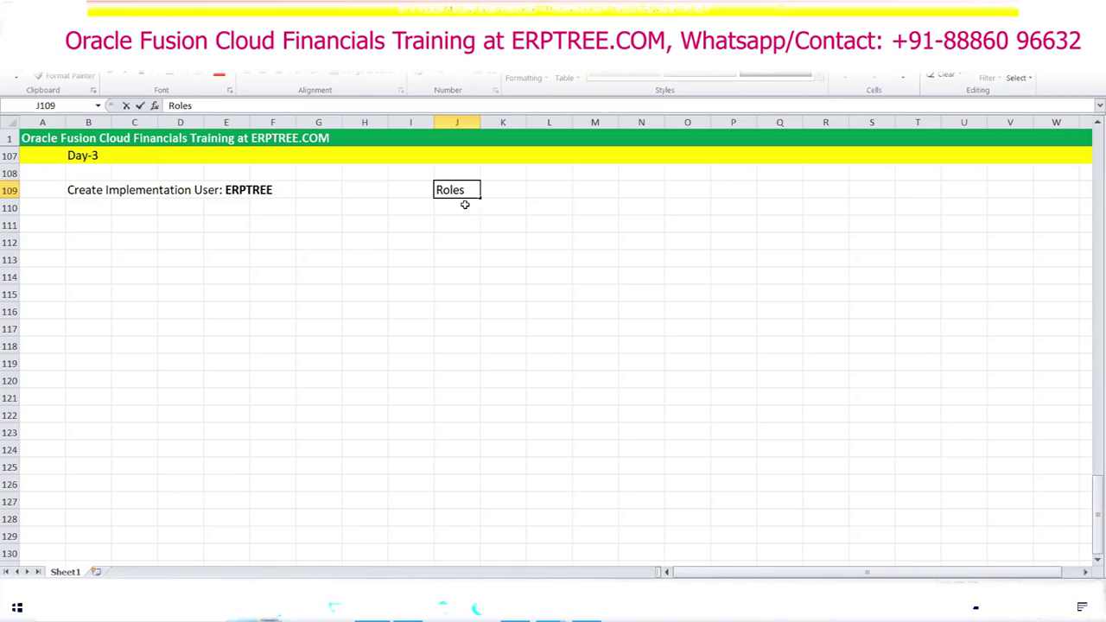
pyautogui.moveTo(471, 188); pyautogui.dragTo(417, 187)
pyautogui.click(89, 209)
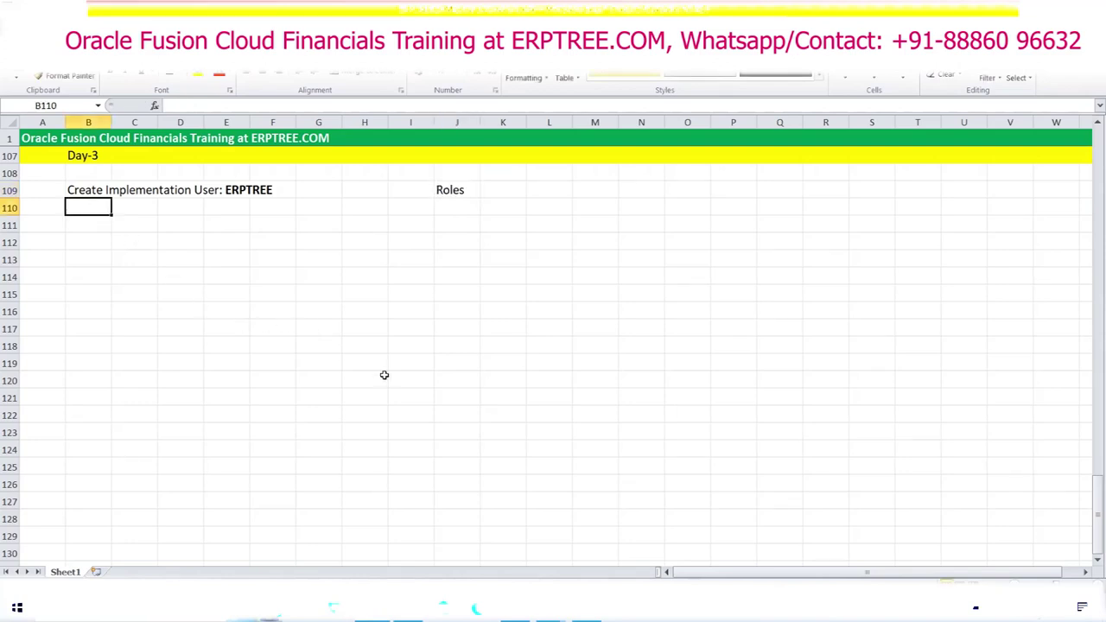
# Step: Enter 'Application Implementation Consultant' in B110 and 'IT Security Manager' in B111
pyautogui.write('Appl')
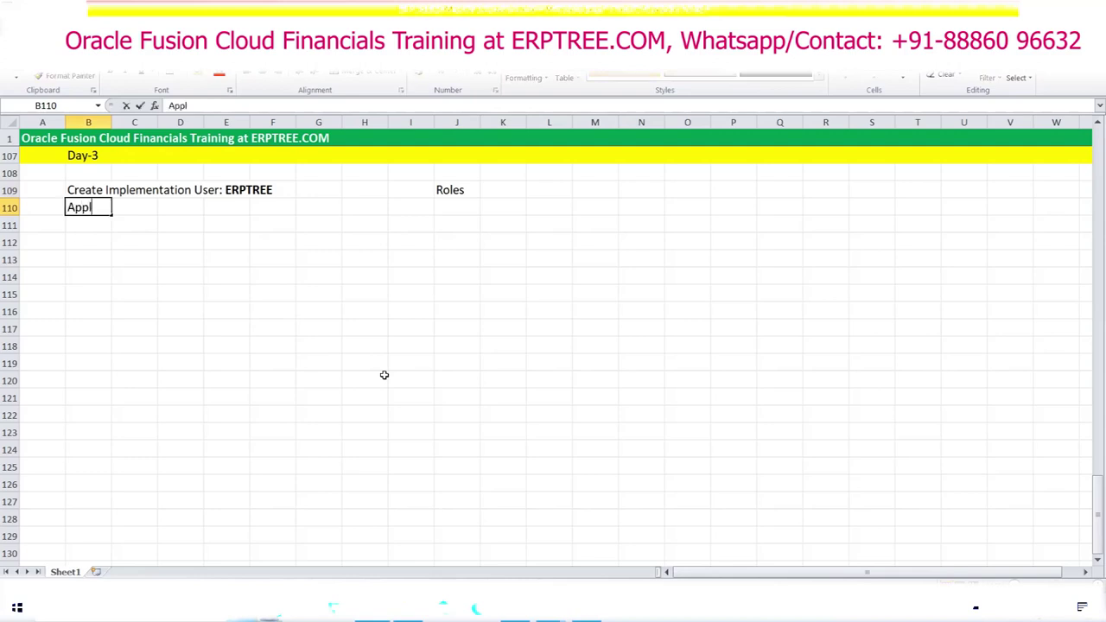
pyautogui.write('ication Imp')
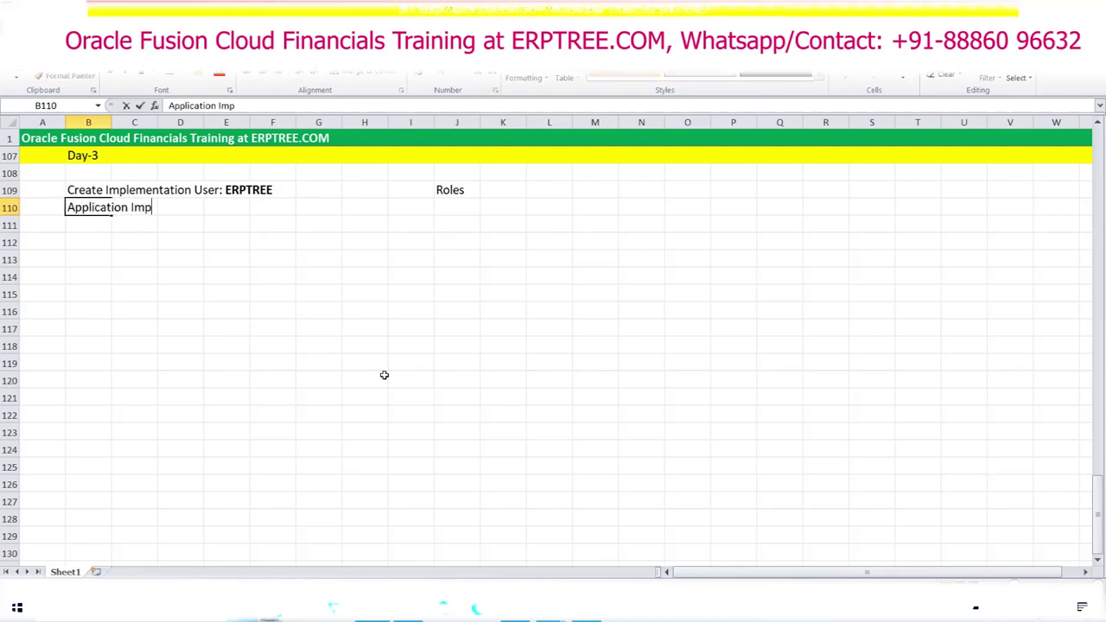
pyautogui.write('lementation')
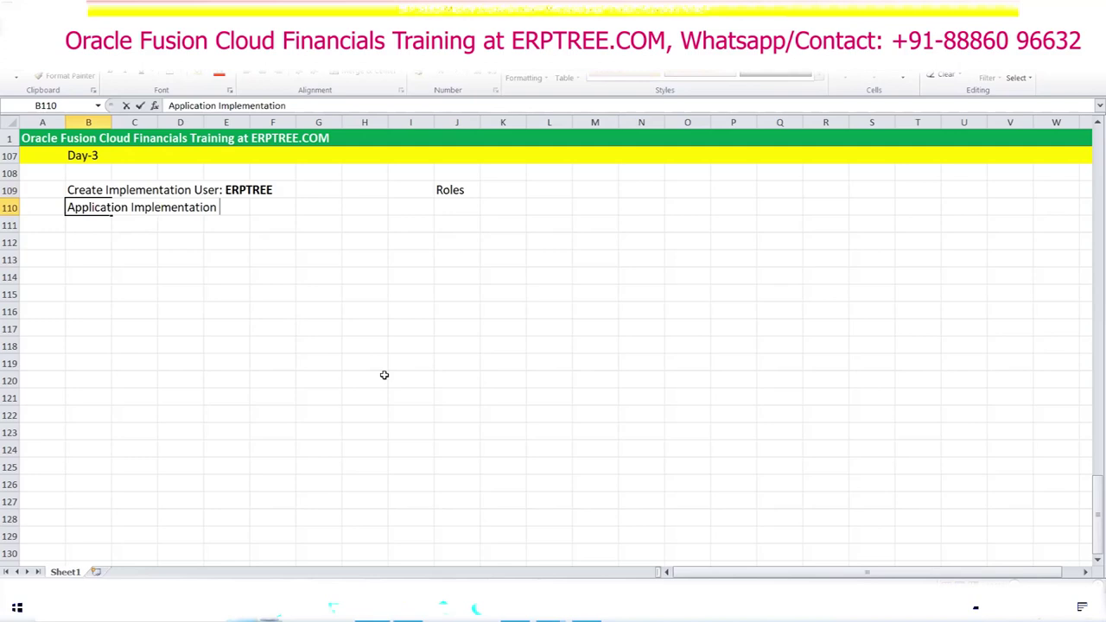
pyautogui.write(' Consultant')
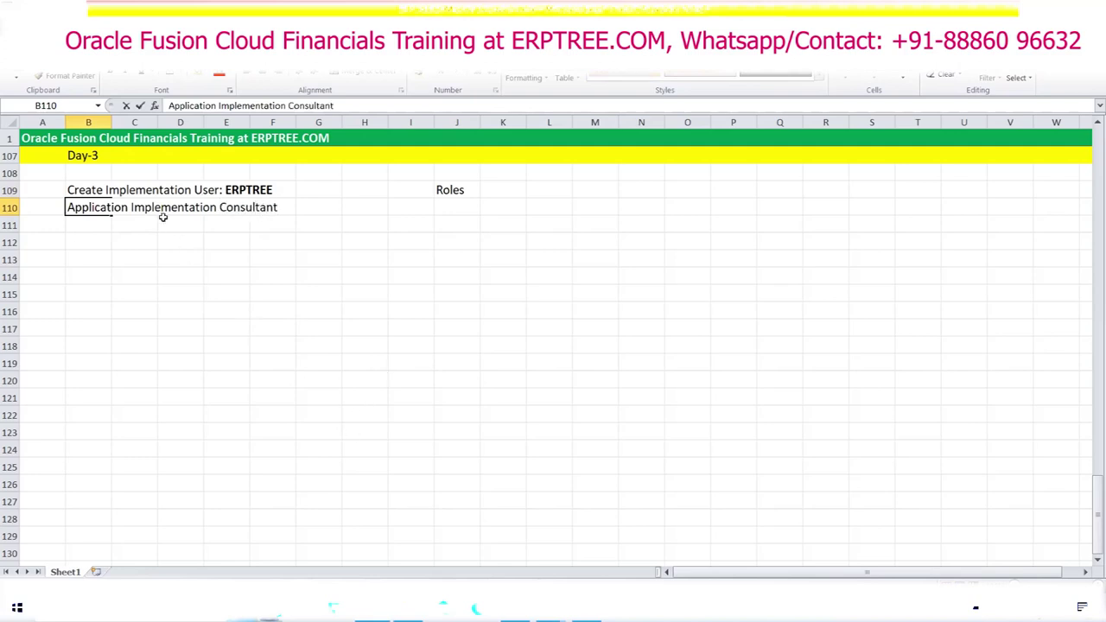
pyautogui.click(80, 228)
pyautogui.write('I')
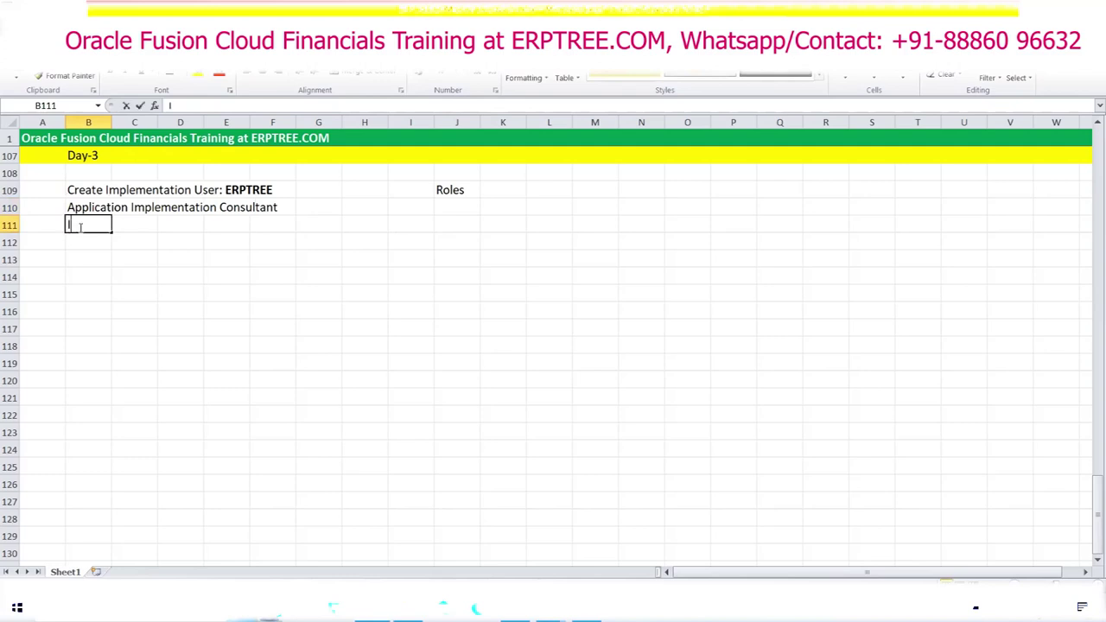
pyautogui.write('T Security Manager')
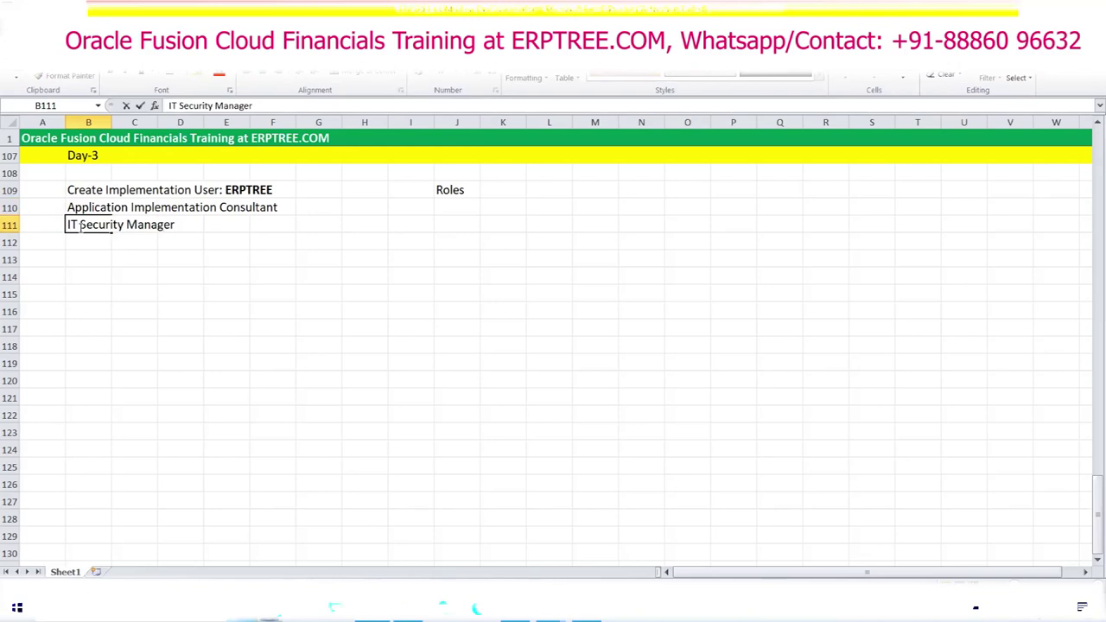
pyautogui.hotkey('ctrl', 'Return')
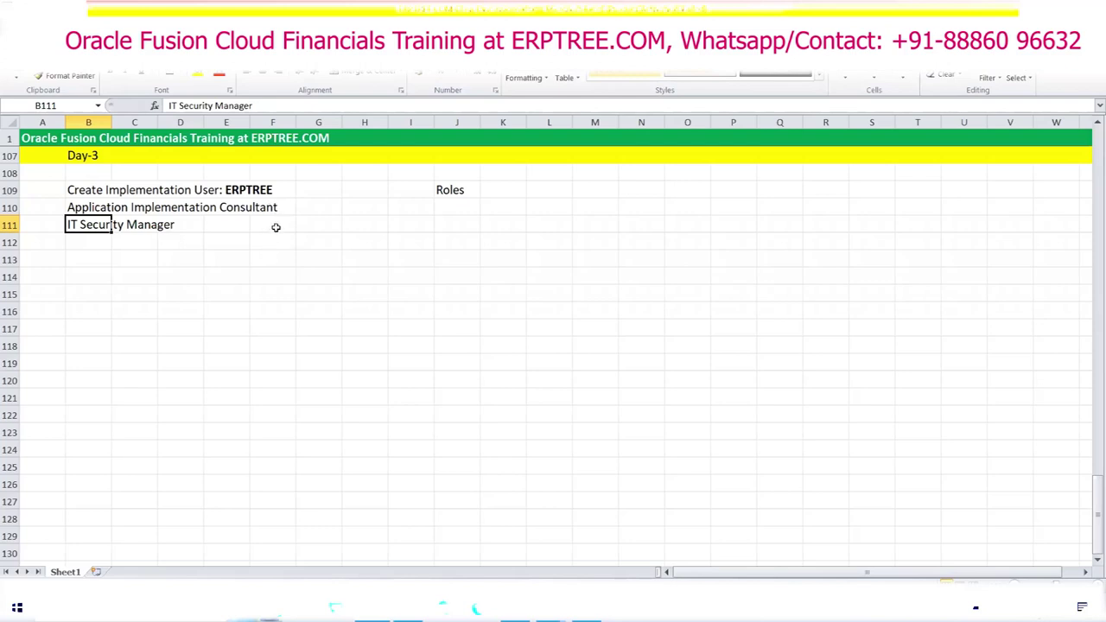
# Step: Prefix the two roles with '1.' and '2.'
pyautogui.click(73, 207)
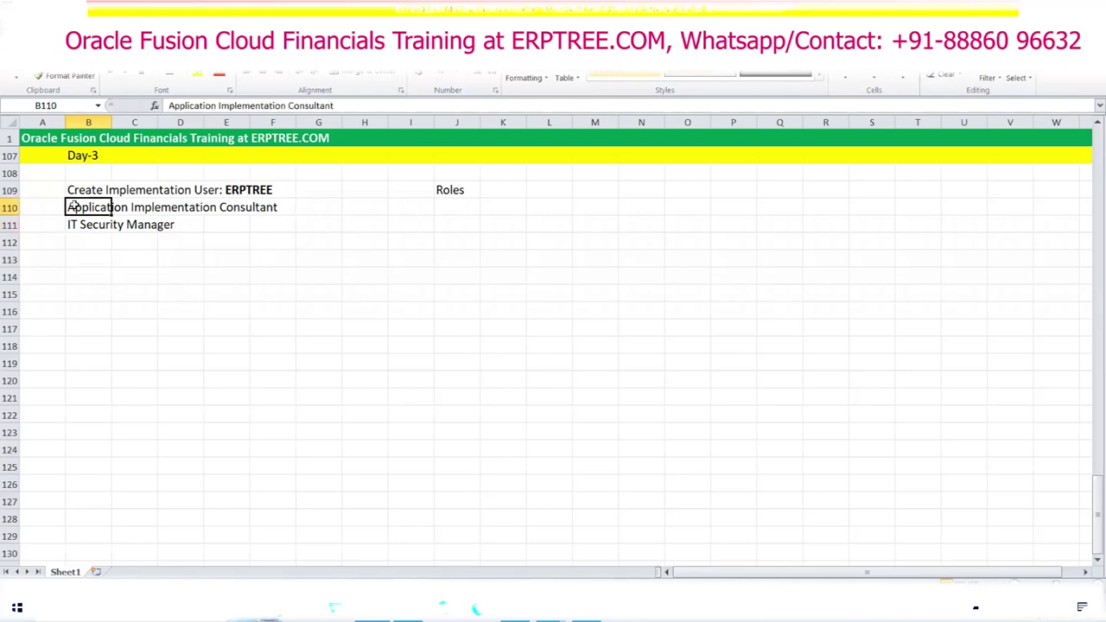
pyautogui.doubleClick(68, 206)
pyautogui.write('1.')
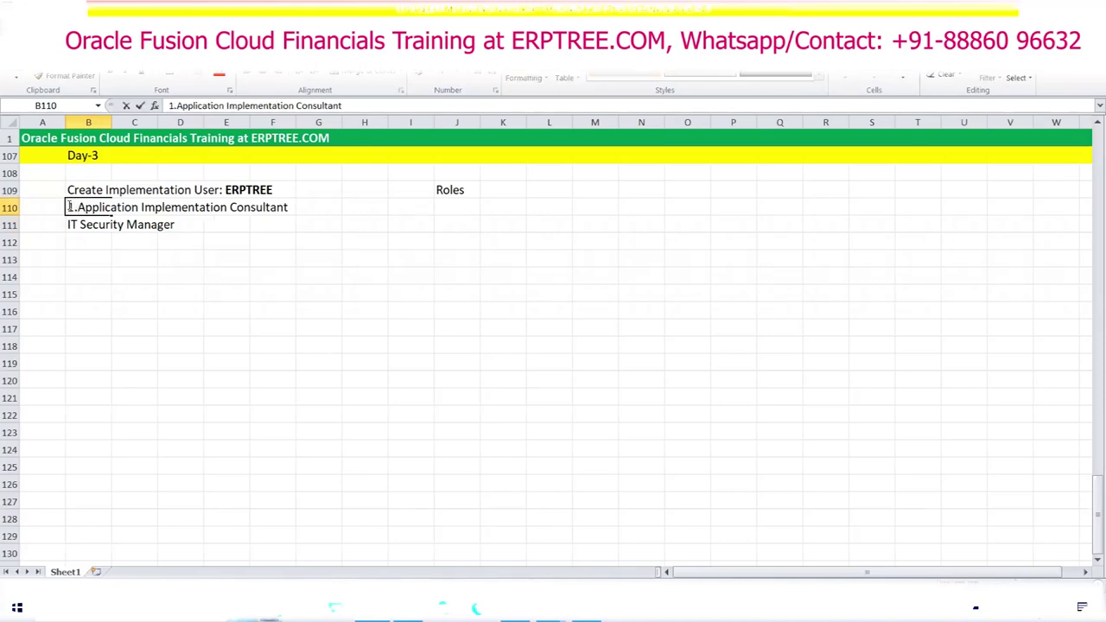
pyautogui.click(68, 224)
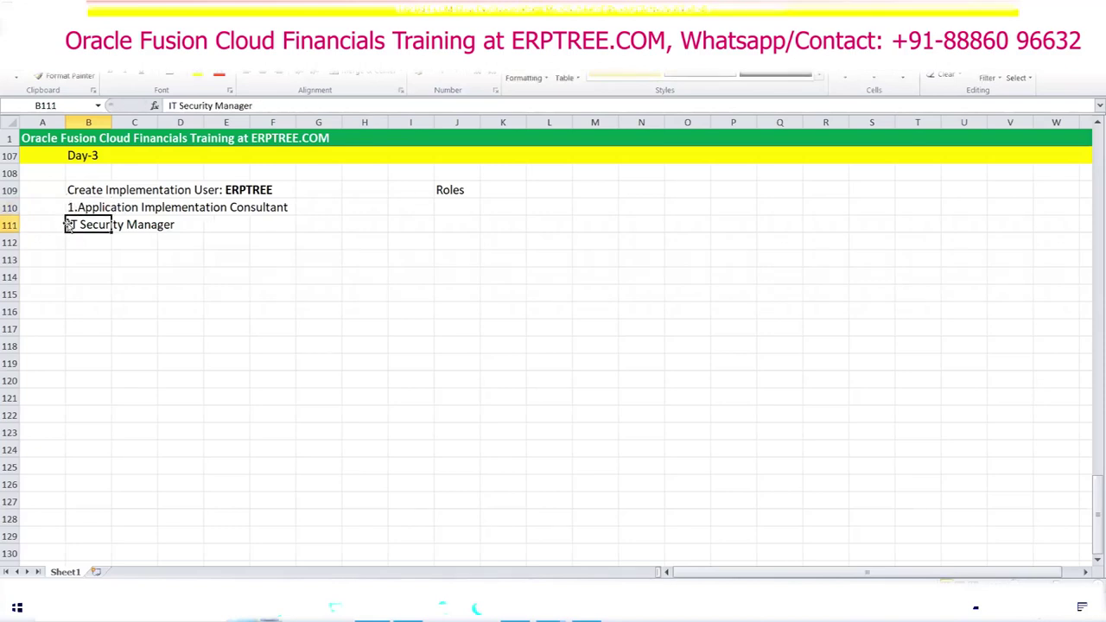
pyautogui.click(65, 225)
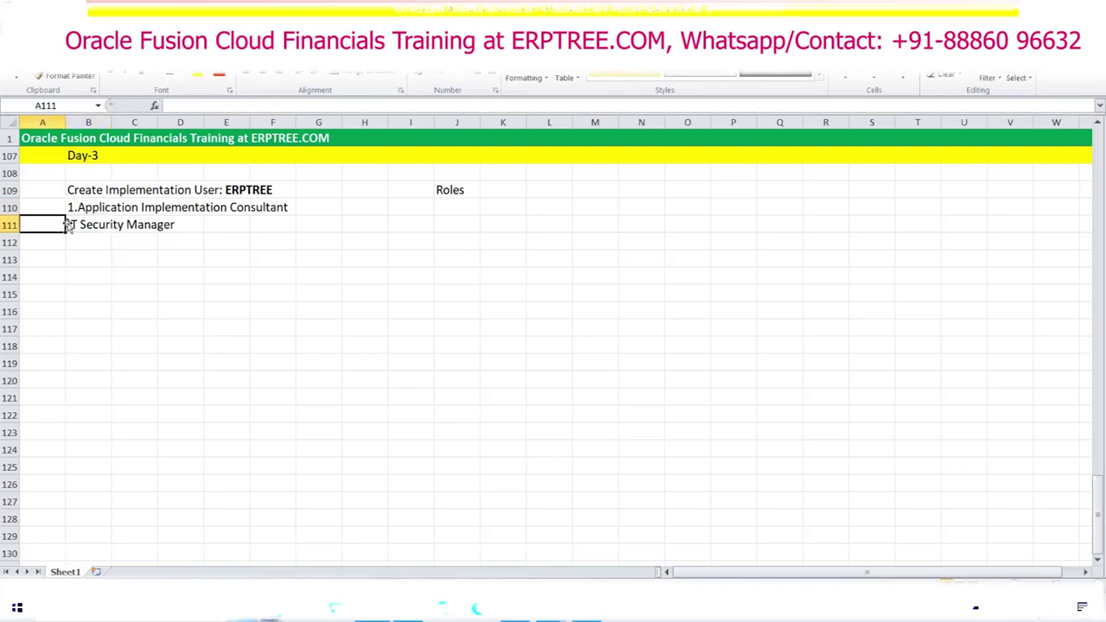
pyautogui.doubleClick(68, 224)
pyautogui.write('2.')
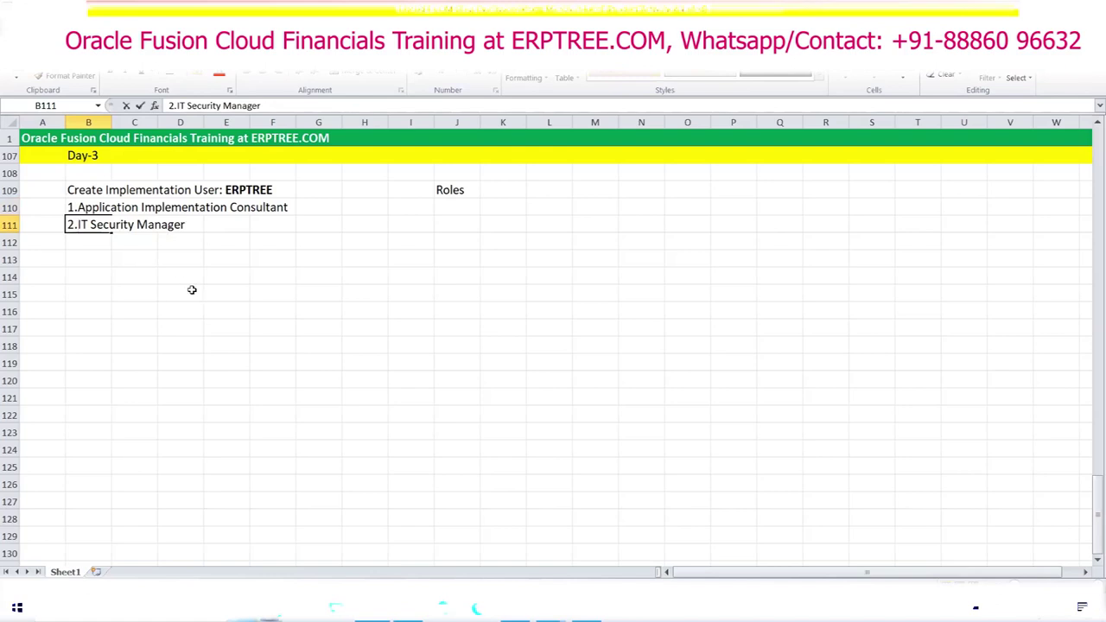
pyautogui.click(193, 292)
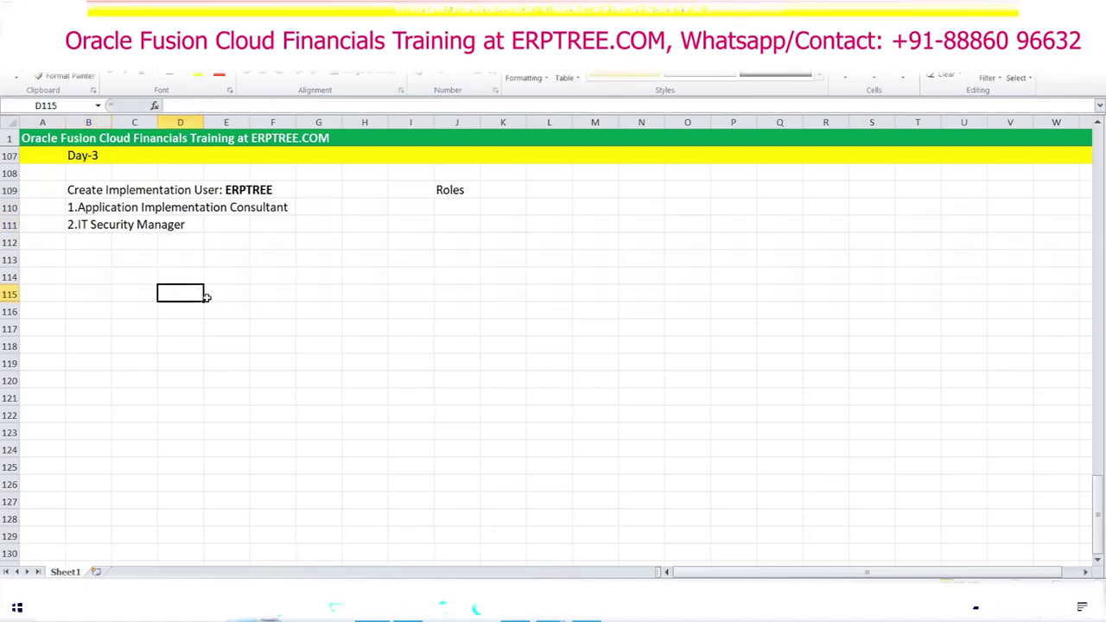
# Step: Append ' - Setups/Configuration' to the Application Implementation Consultant entry in B110
pyautogui.click(87, 210)
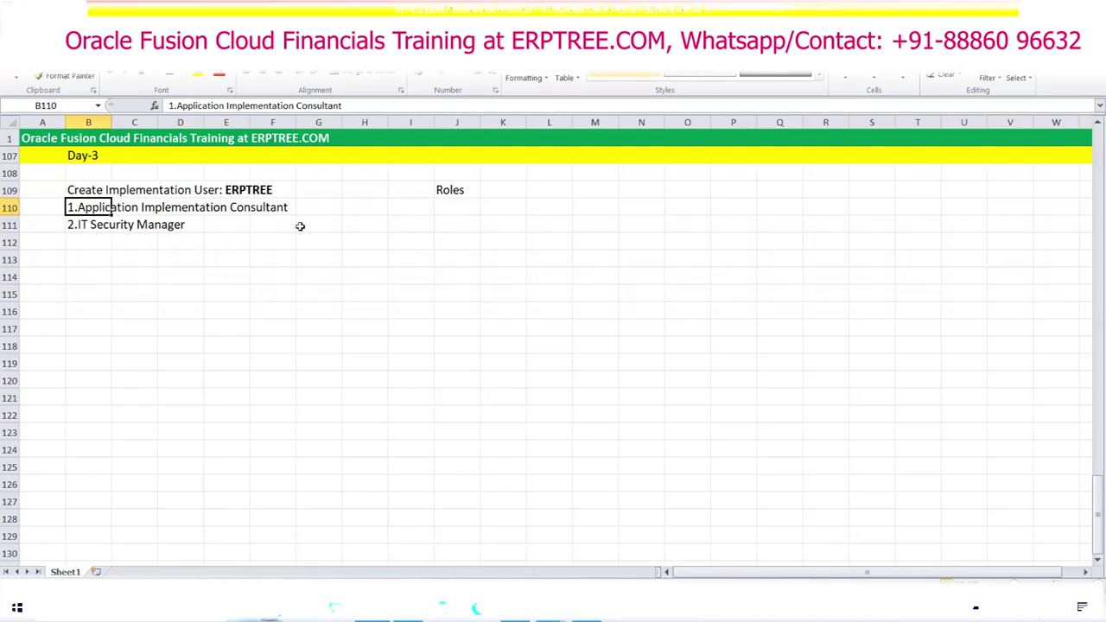
pyautogui.press('F2')
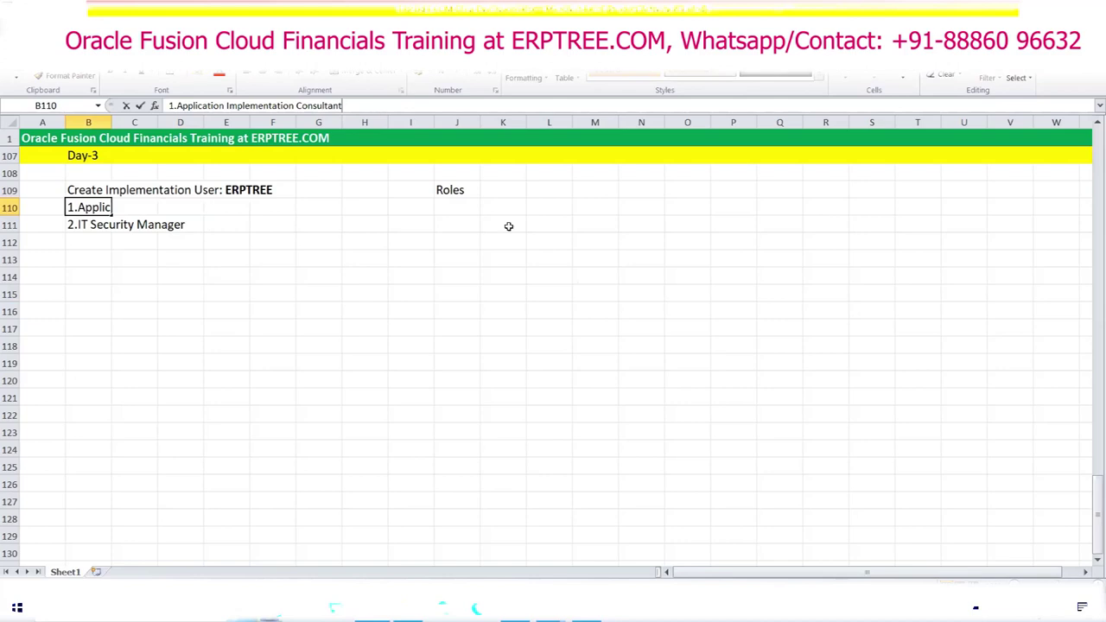
pyautogui.write('- Setups')
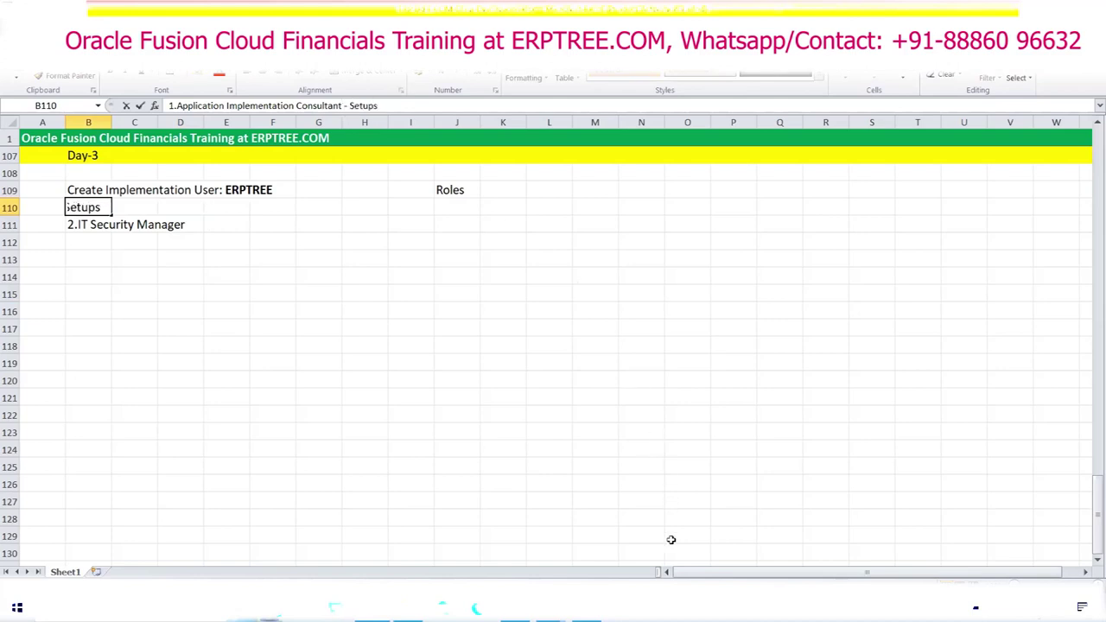
pyautogui.write('/Configu')
pyautogui.write('ration')
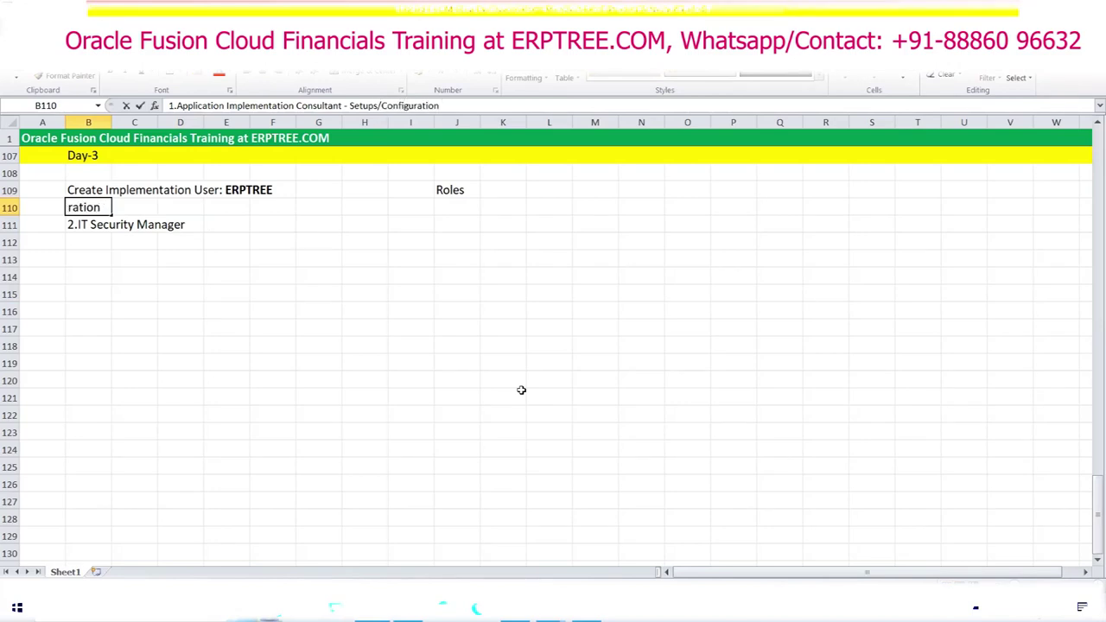
pyautogui.press('Tab')
pyautogui.click(347, 331)
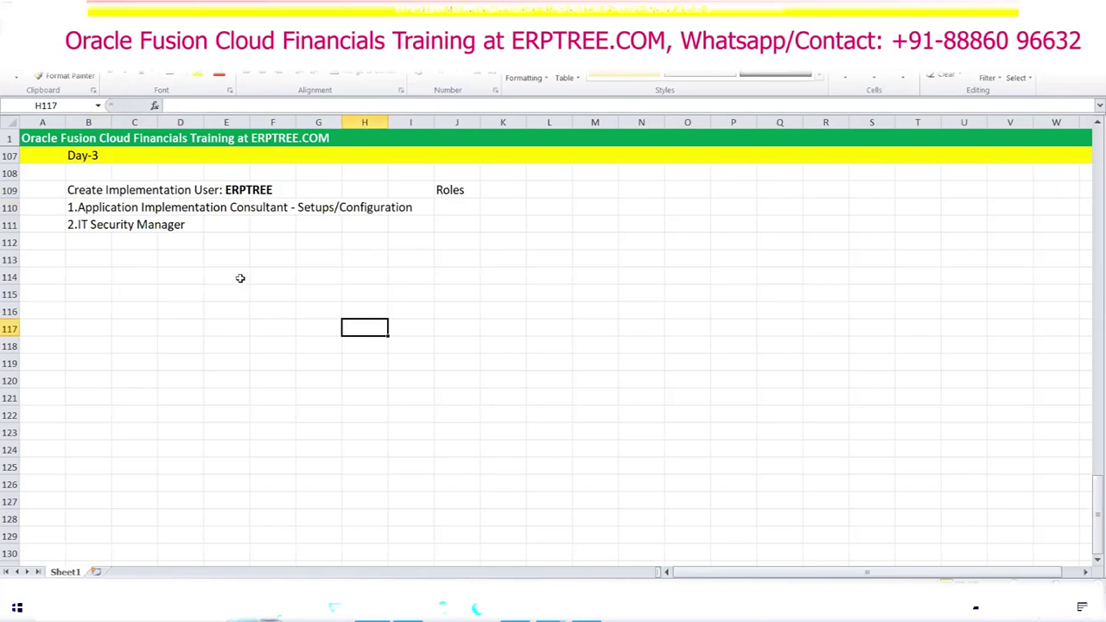
pyautogui.scroll(15, 245, 249)
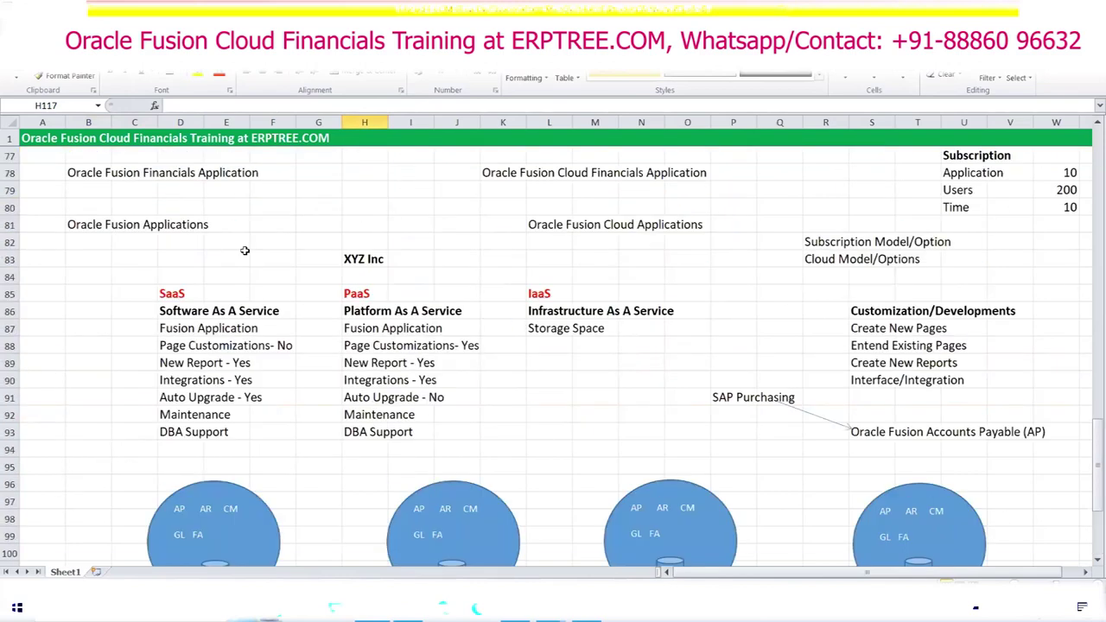
pyautogui.scroll(20, 245, 249)
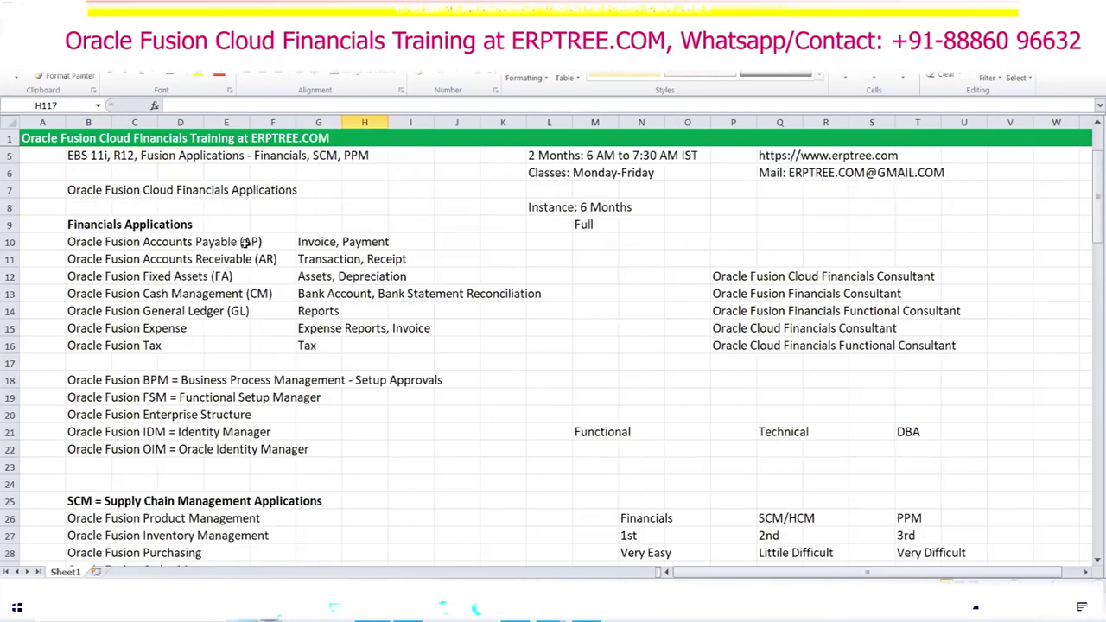
pyautogui.moveTo(86, 293); pyautogui.dragTo(280, 296)
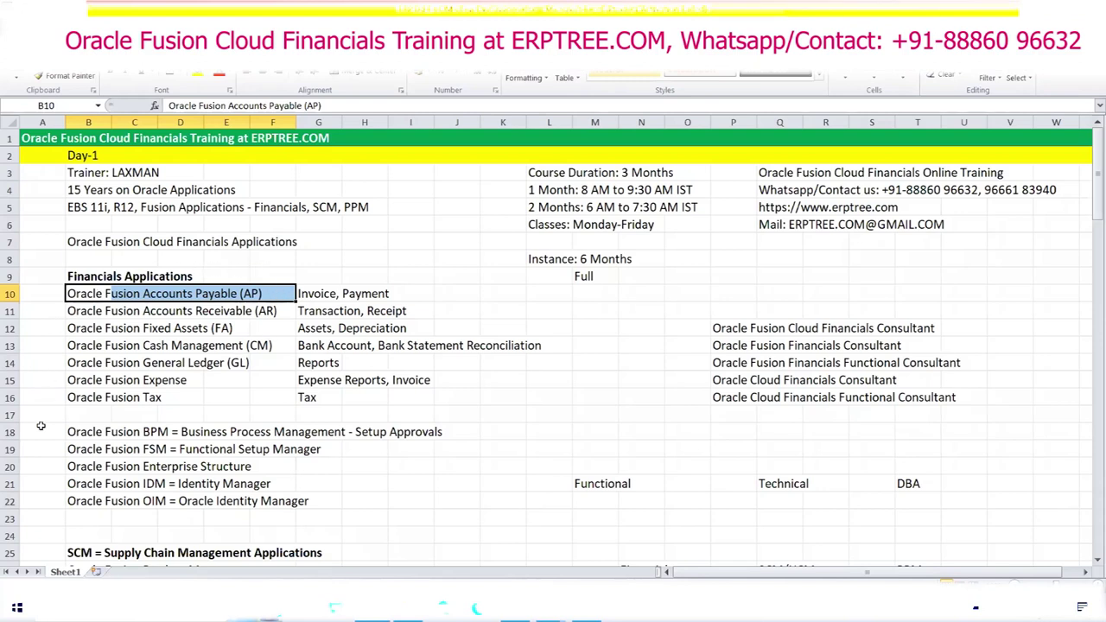
pyautogui.scroll(-3, 224, 433)
pyautogui.scroll(1, 152, 272)
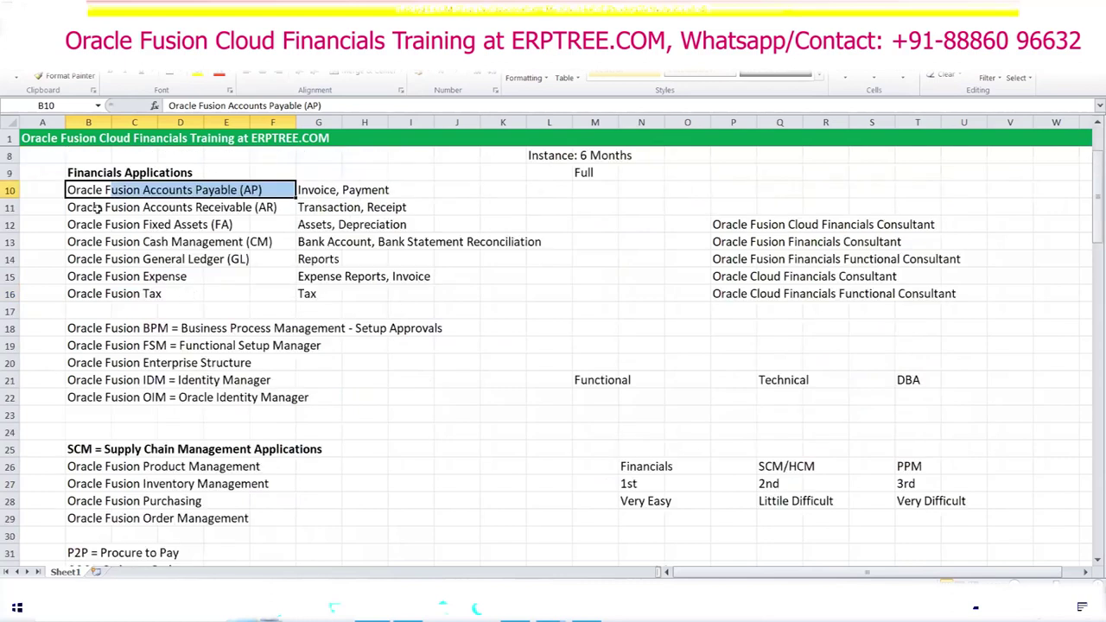
pyautogui.moveTo(88, 168); pyautogui.dragTo(442, 511)
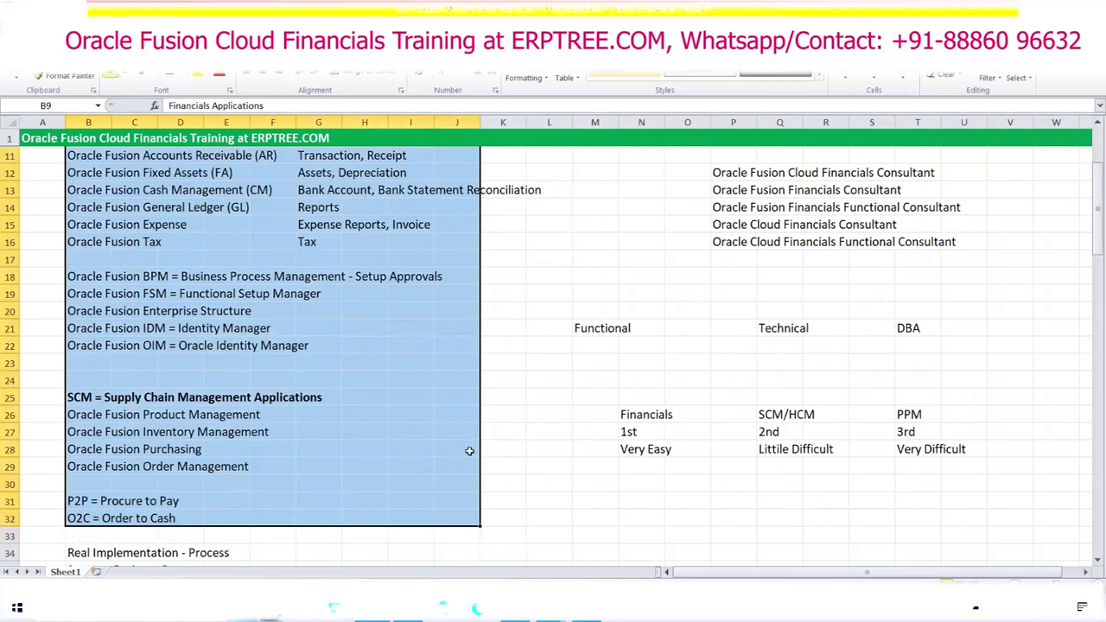
pyautogui.scroll(-19, 486, 418)
pyautogui.scroll(-11, 487, 419)
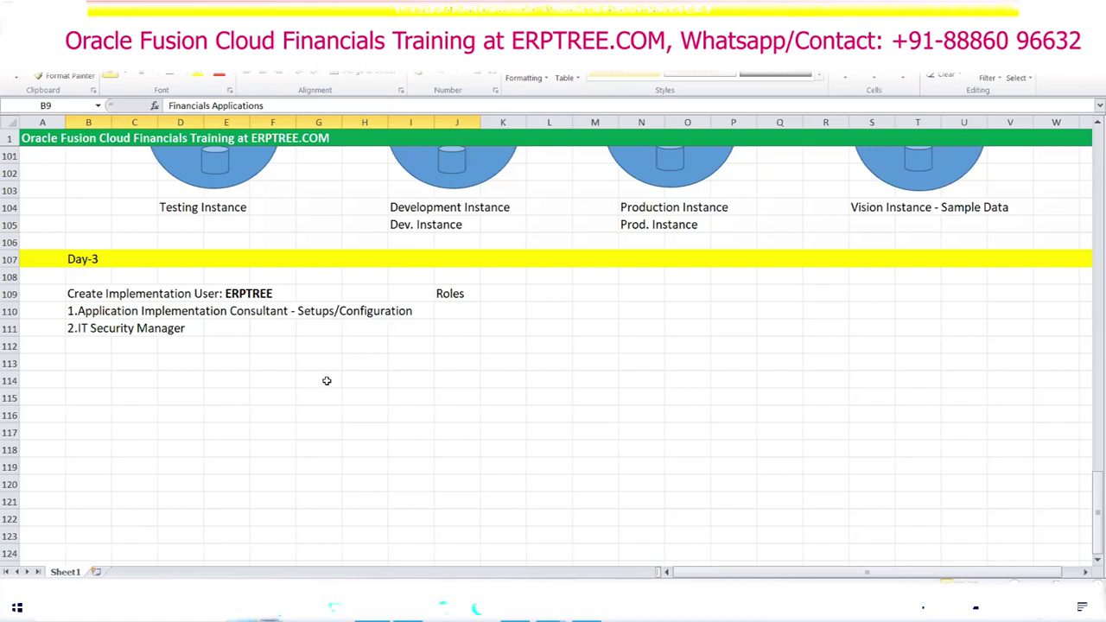
# Step: Append ' - New User' to the IT Security Manager entry in B111
pyautogui.click(89, 330)
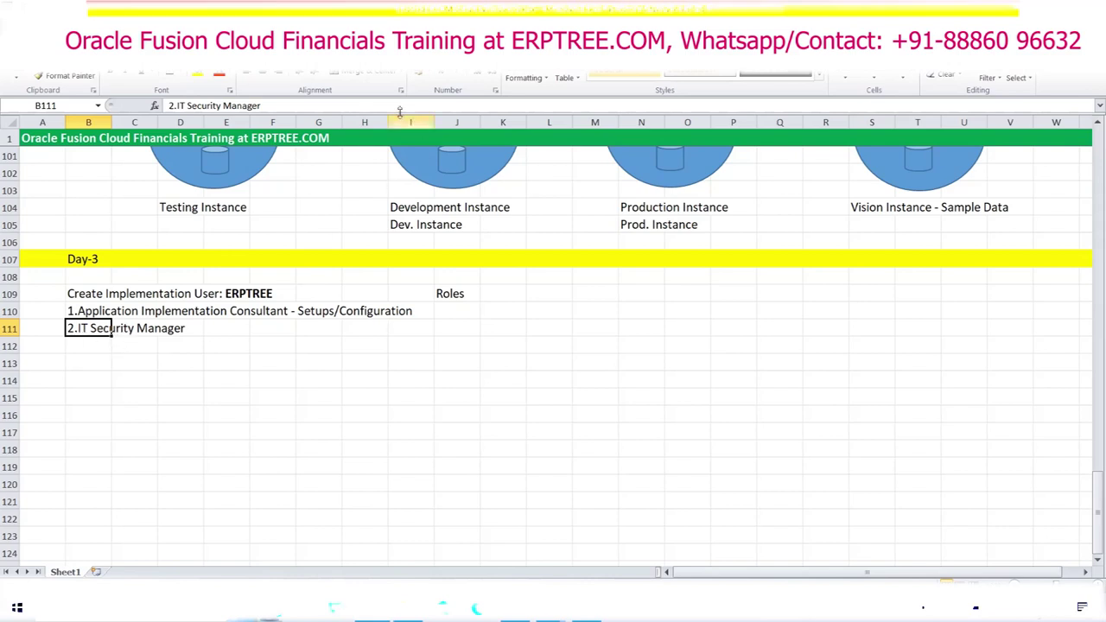
pyautogui.click(313, 105)
pyautogui.write('- Nw')
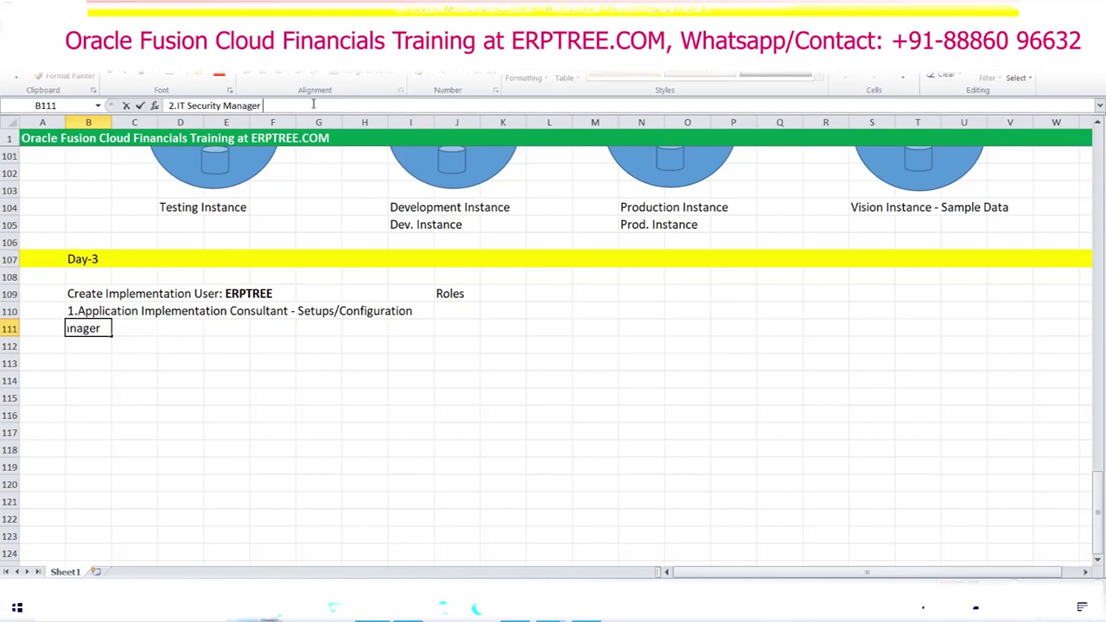
pyautogui.press('BackSpace')
pyautogui.write('ew Us')
pyautogui.write('er')
pyautogui.press('BackSpace')
pyautogui.press('BackSpace')
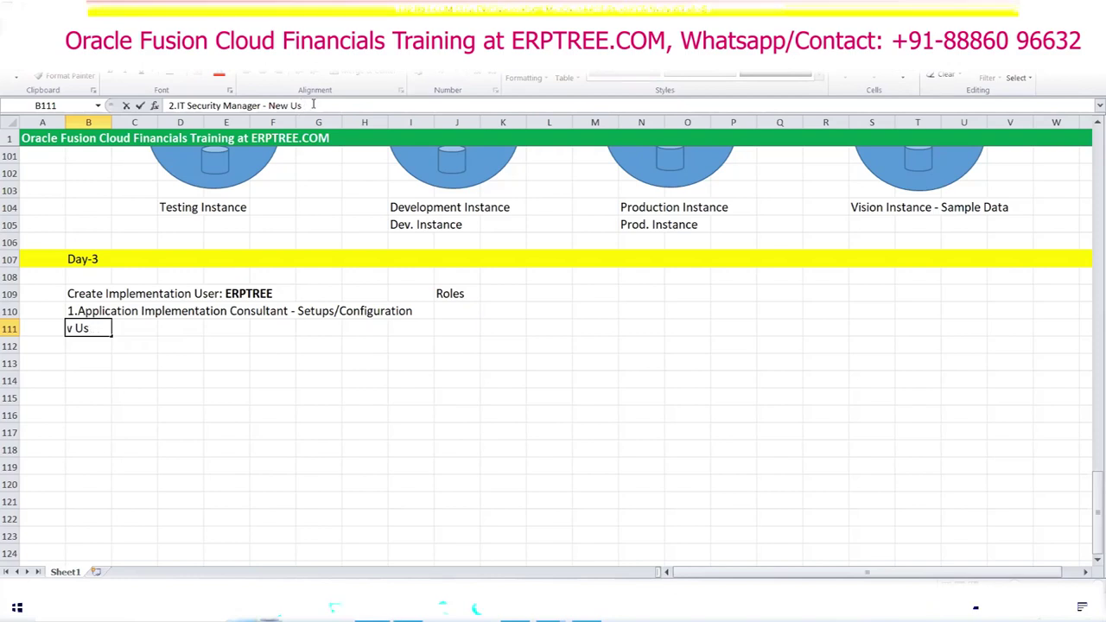
pyautogui.write('er')
pyautogui.click(420, 444)
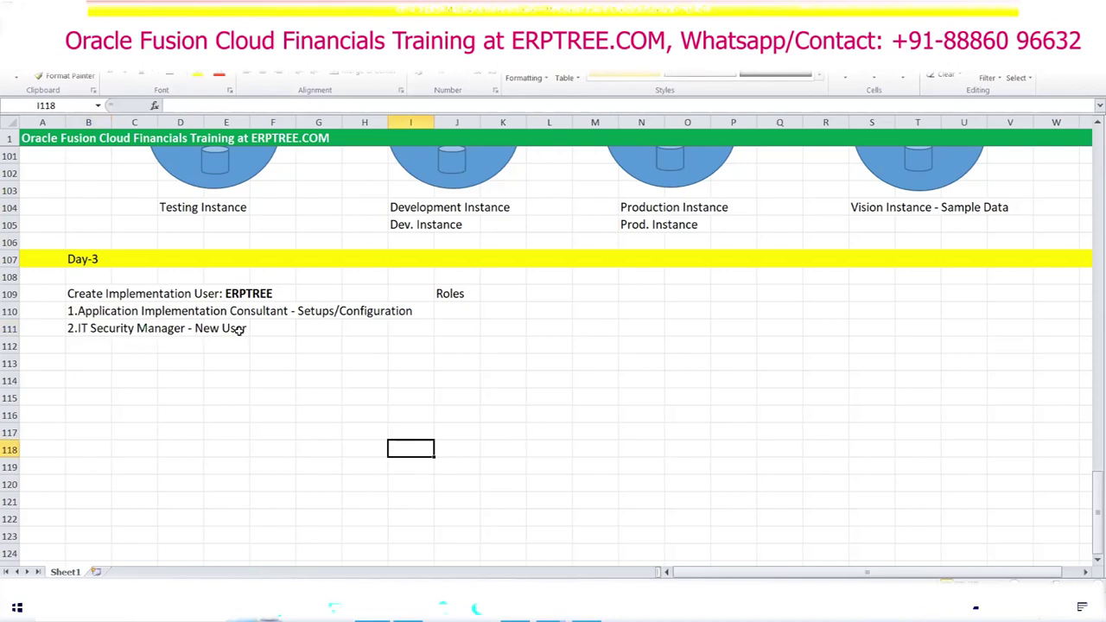
# Step: Add ', Roles Management' to the end of the B111 entry
pyautogui.click(83, 331)
pyautogui.click(323, 105)
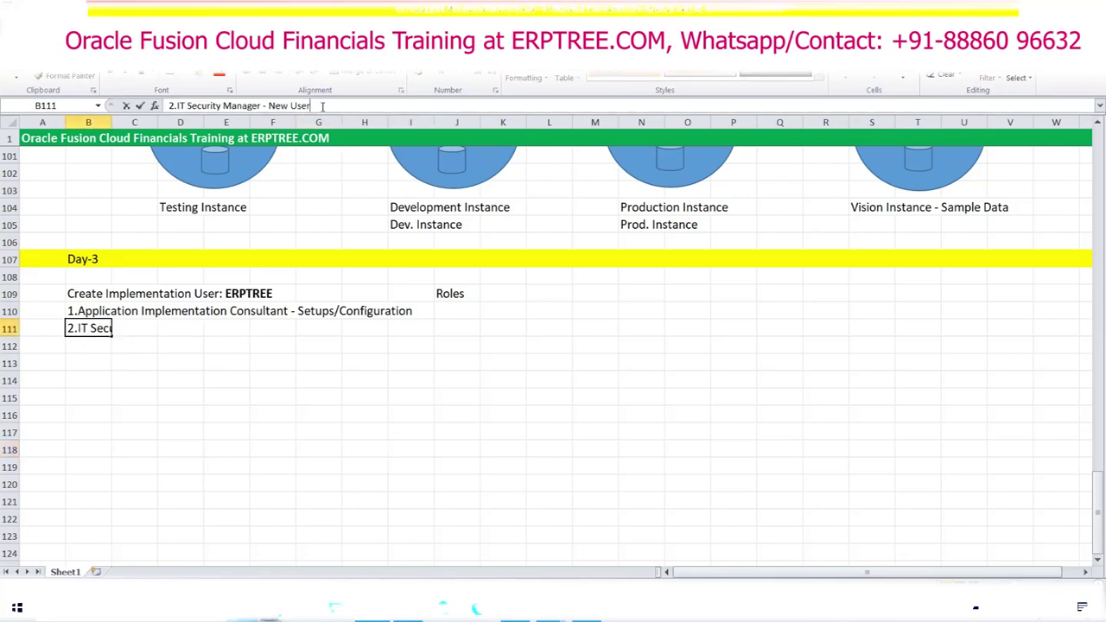
pyautogui.write(', Roles Management')
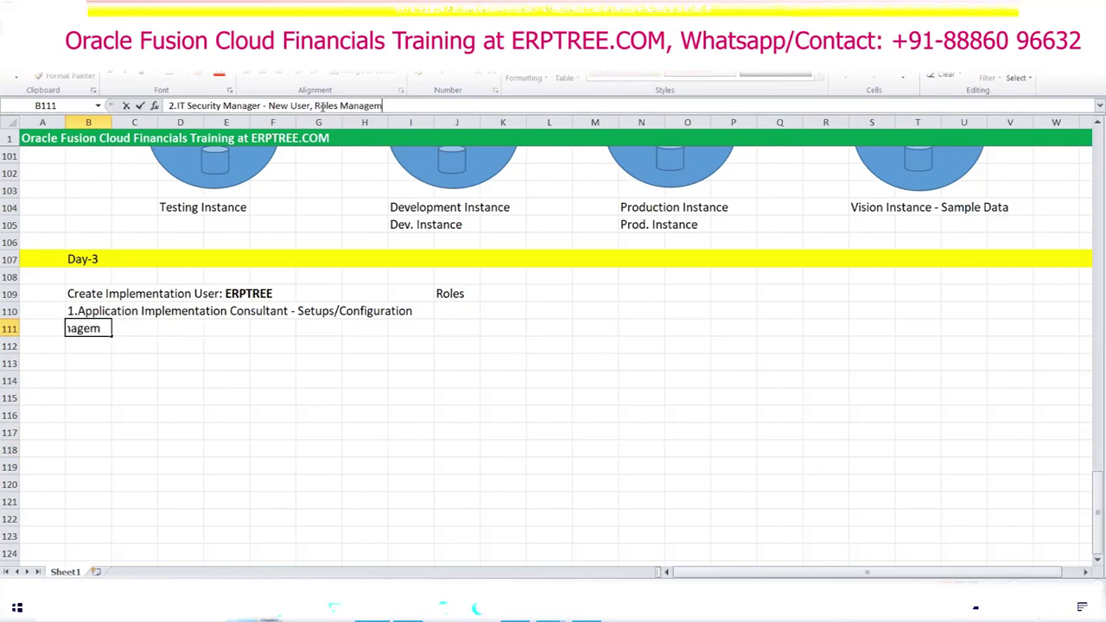
pyautogui.click(444, 417)
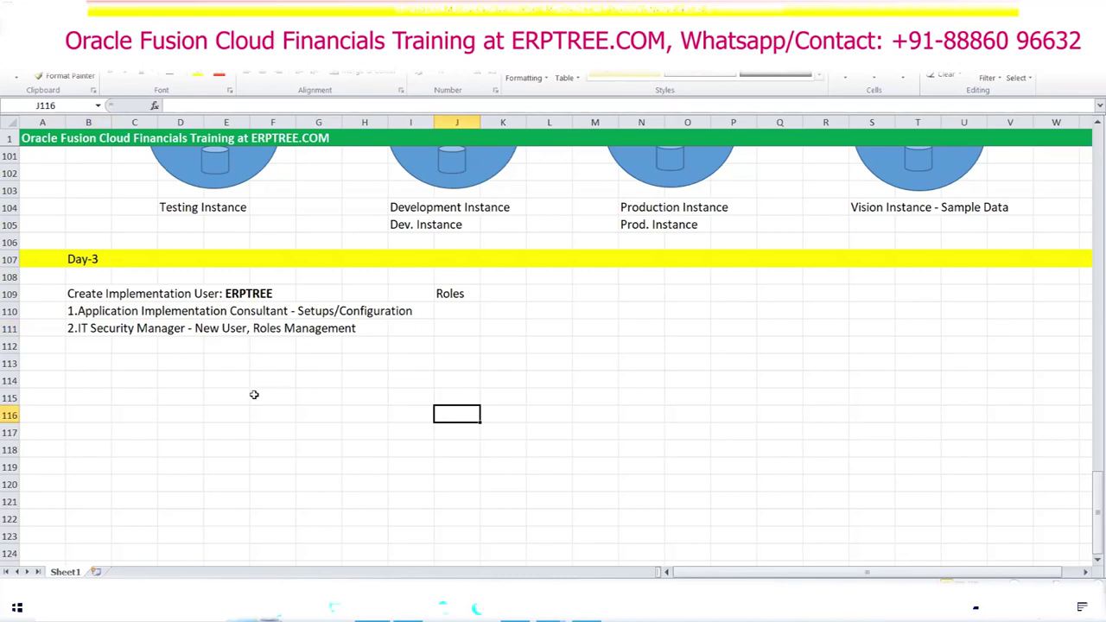
# Step: Highlight the two role lines, then delete 'Roles' from cell J109
pyautogui.click(133, 378)
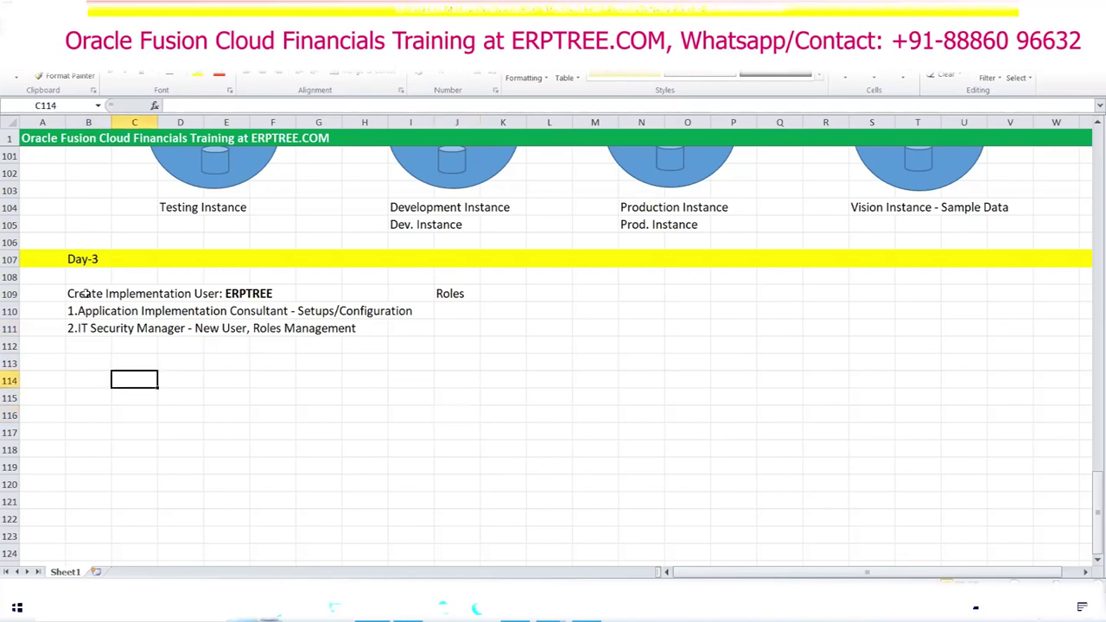
pyautogui.moveTo(76, 317); pyautogui.dragTo(289, 312)
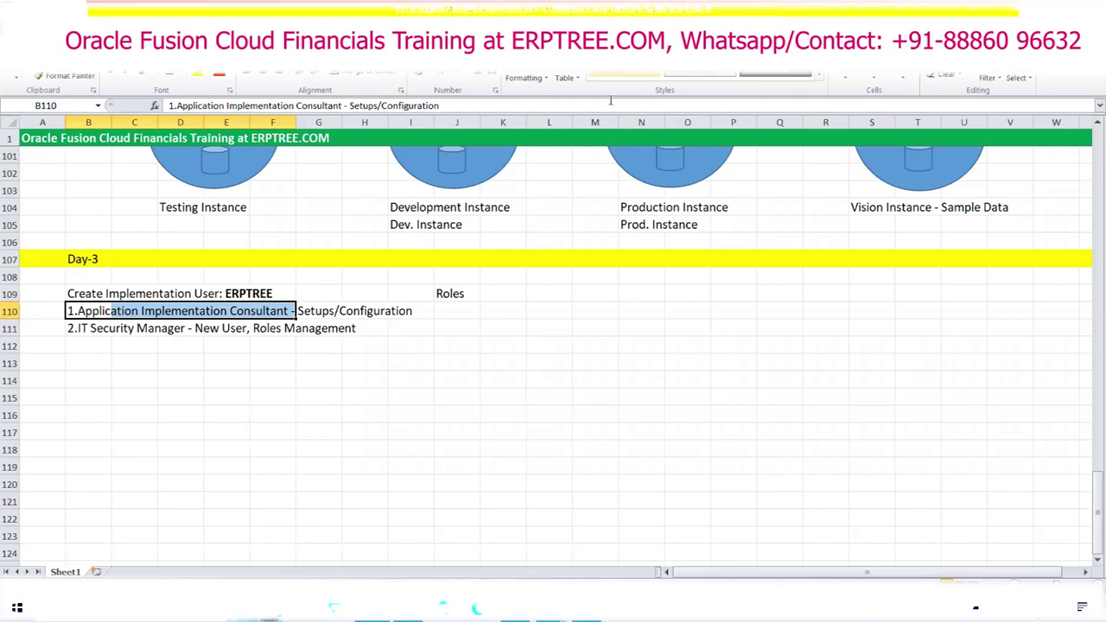
pyautogui.click(475, 381)
pyautogui.click(444, 295)
pyautogui.press('Delete')
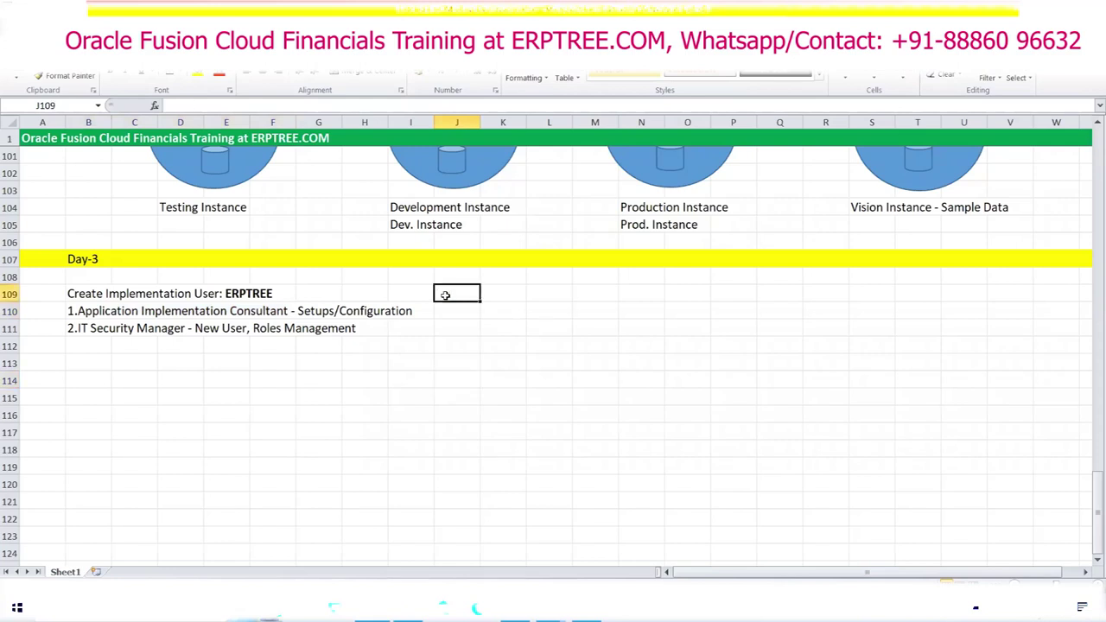
# Step: Highlight the heading and role lines in B109:I111 to review the Day-3 notes
pyautogui.click(76, 296)
pyautogui.moveTo(113, 296); pyautogui.dragTo(410, 325)
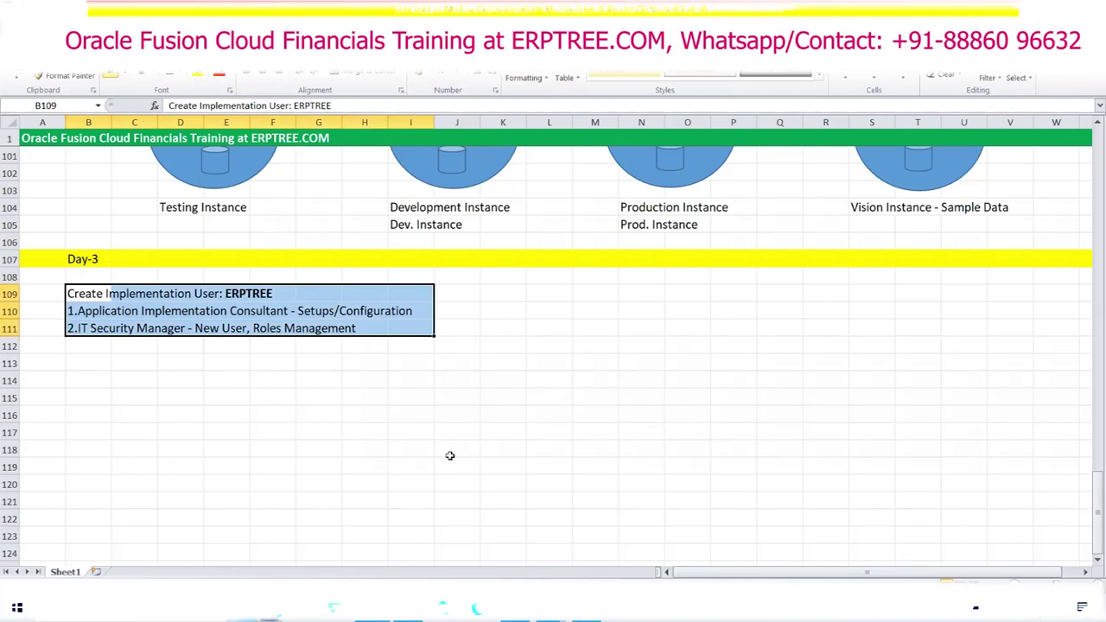
pyautogui.click(98, 346)
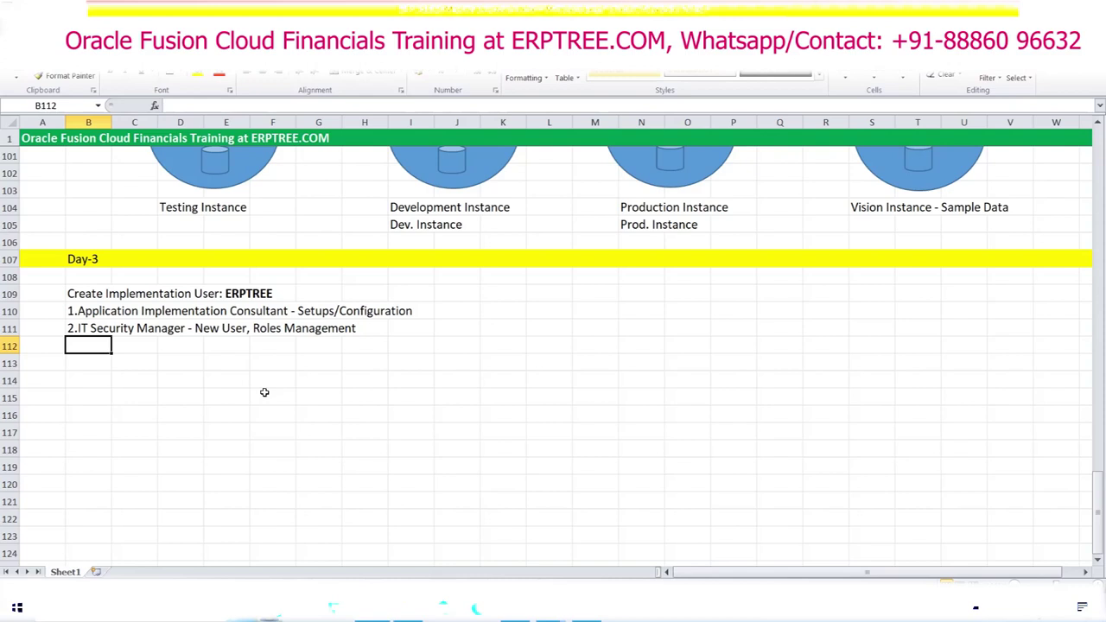
pyautogui.click(121, 311)
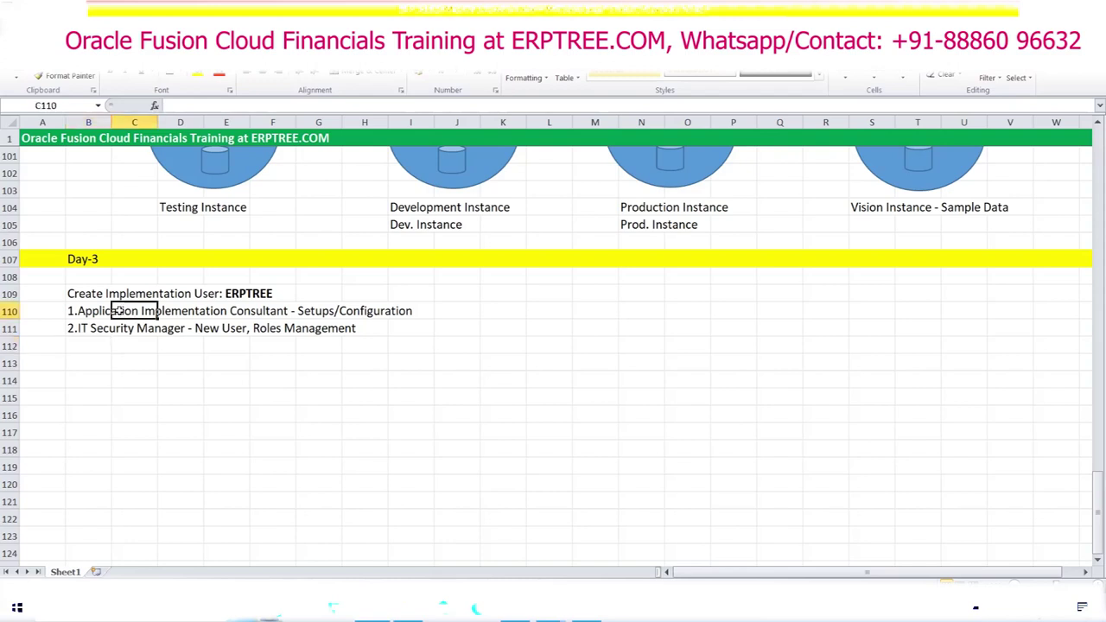
pyautogui.moveTo(76, 313); pyautogui.dragTo(406, 329)
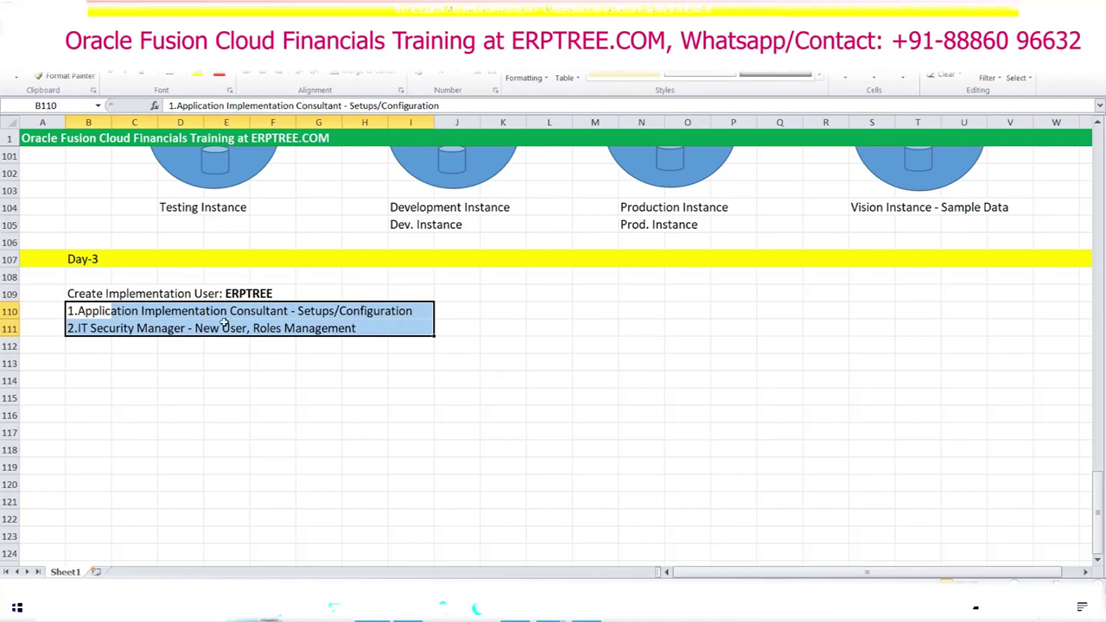
pyautogui.scroll(1, 259, 381)
pyautogui.scroll(20, 259, 380)
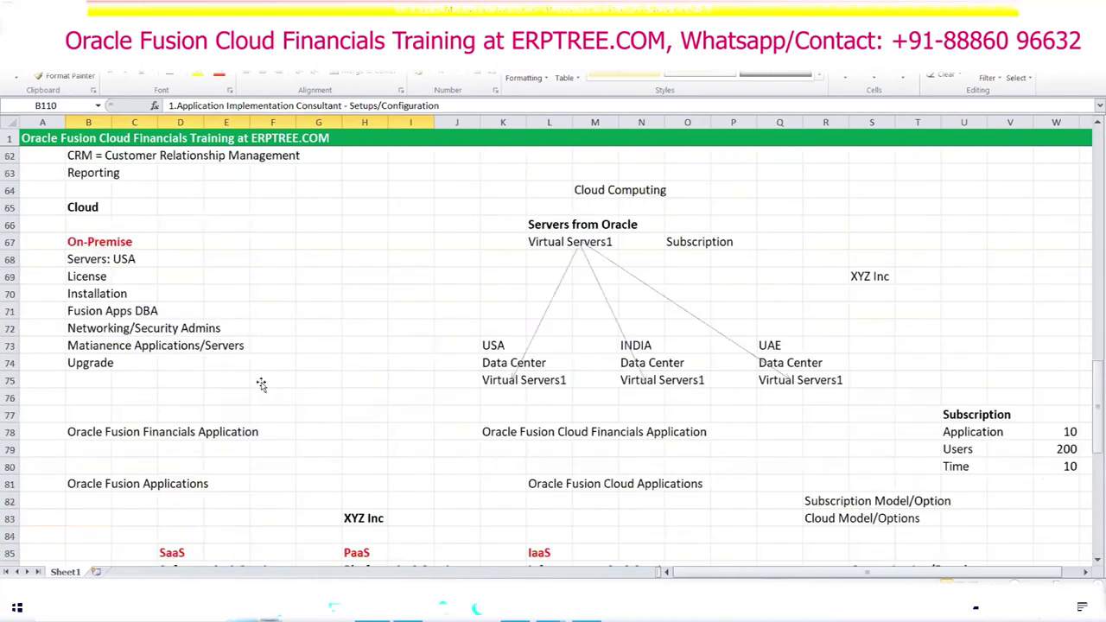
pyautogui.scroll(12, 261, 384)
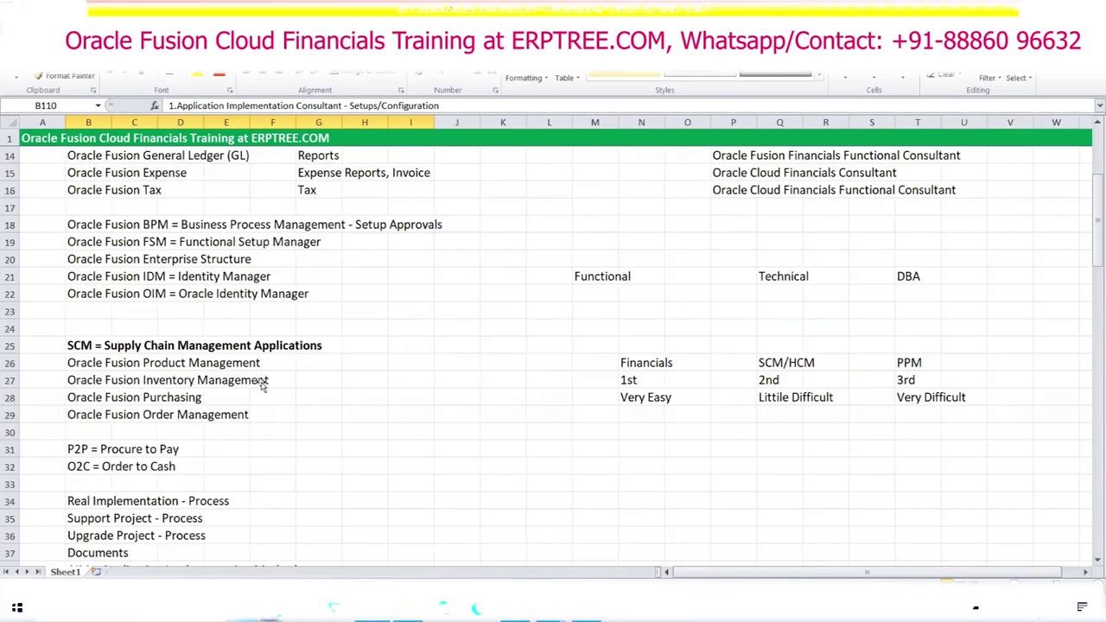
pyautogui.click(324, 295)
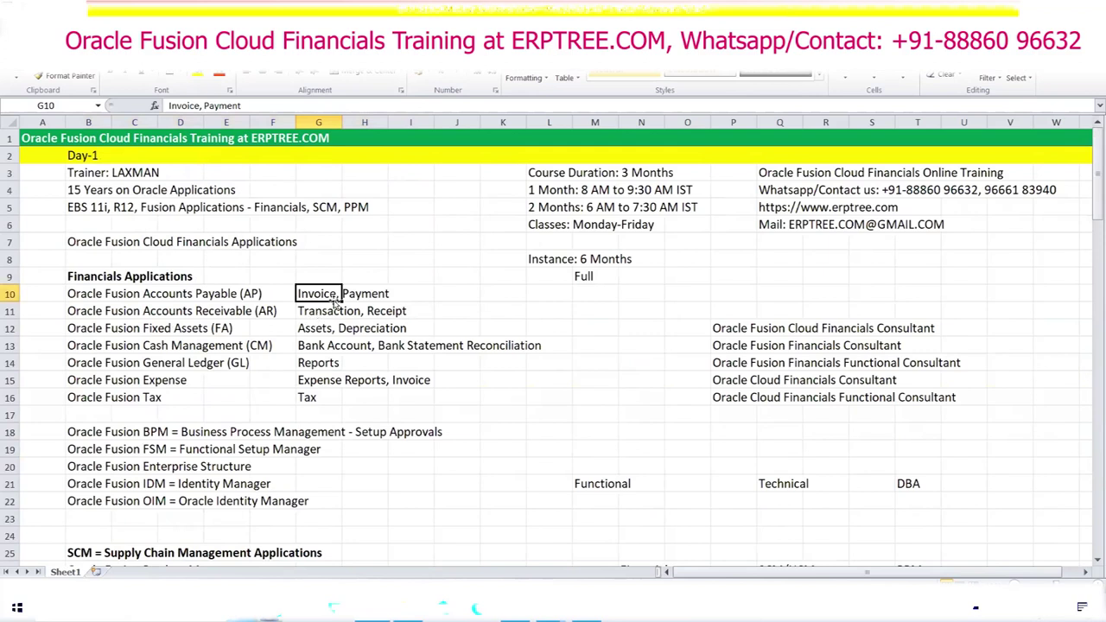
pyautogui.moveTo(322, 292); pyautogui.dragTo(544, 374)
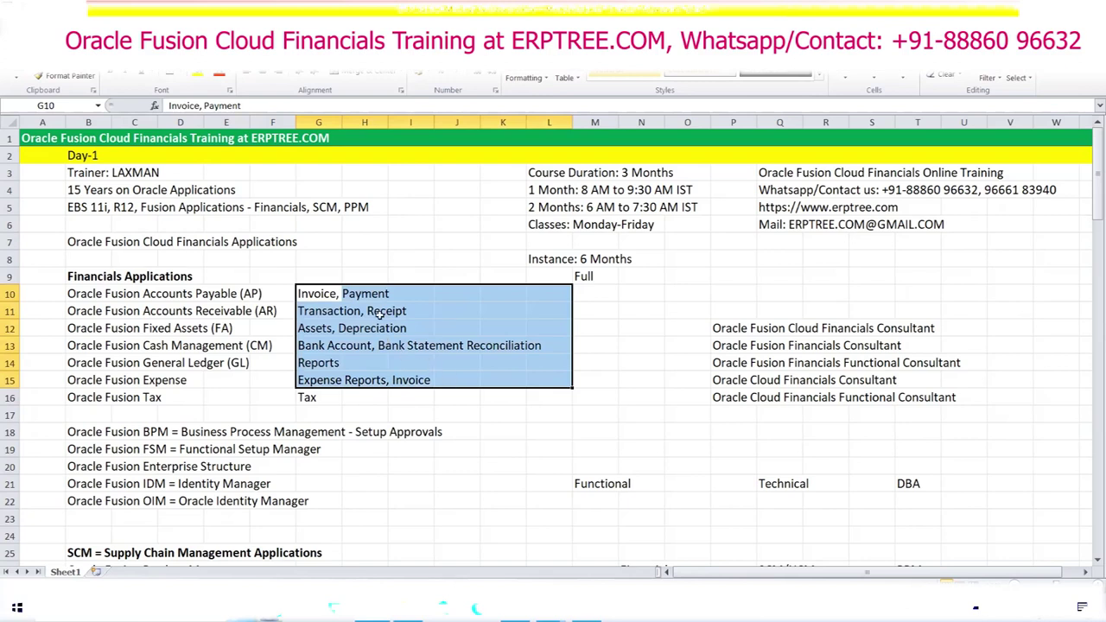
pyautogui.scroll(-18, 379, 315)
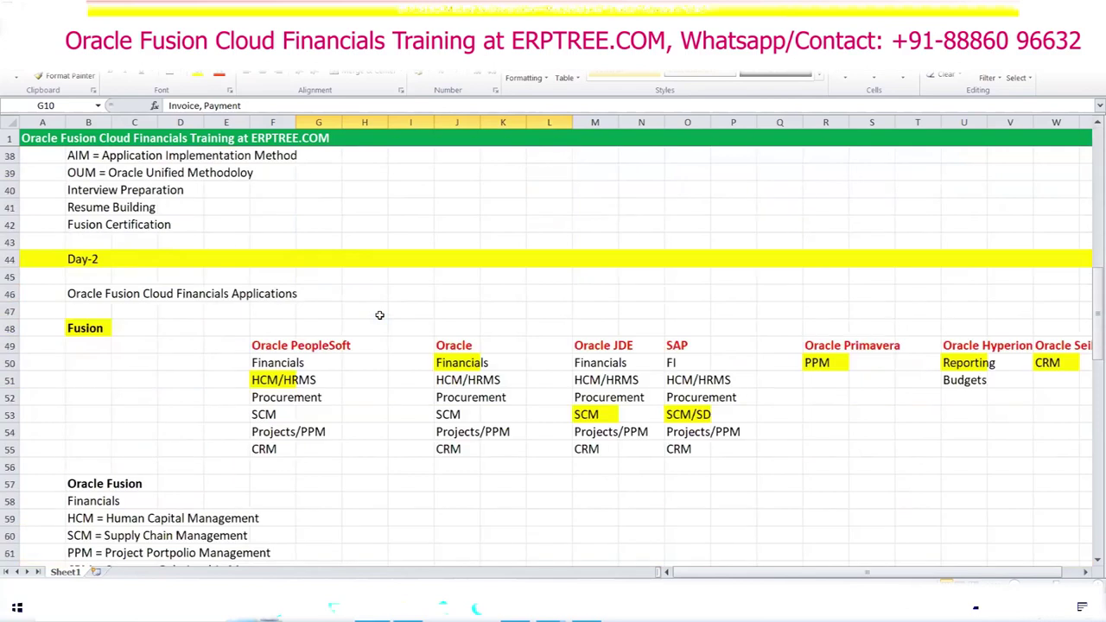
pyautogui.scroll(-15, 378, 315)
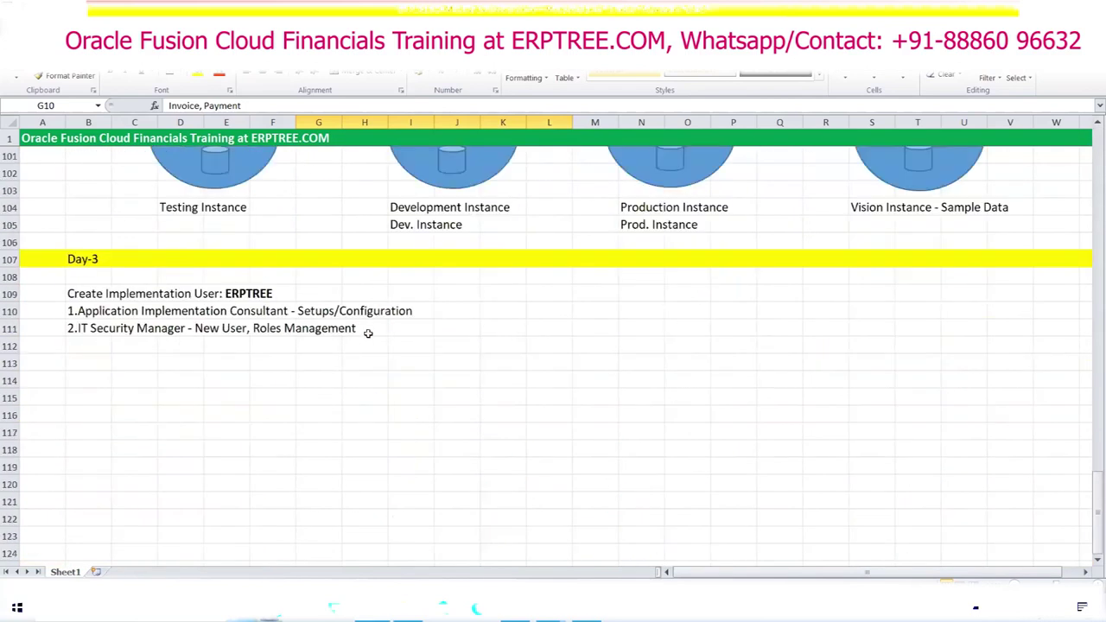
pyautogui.moveTo(92, 318); pyautogui.dragTo(402, 337)
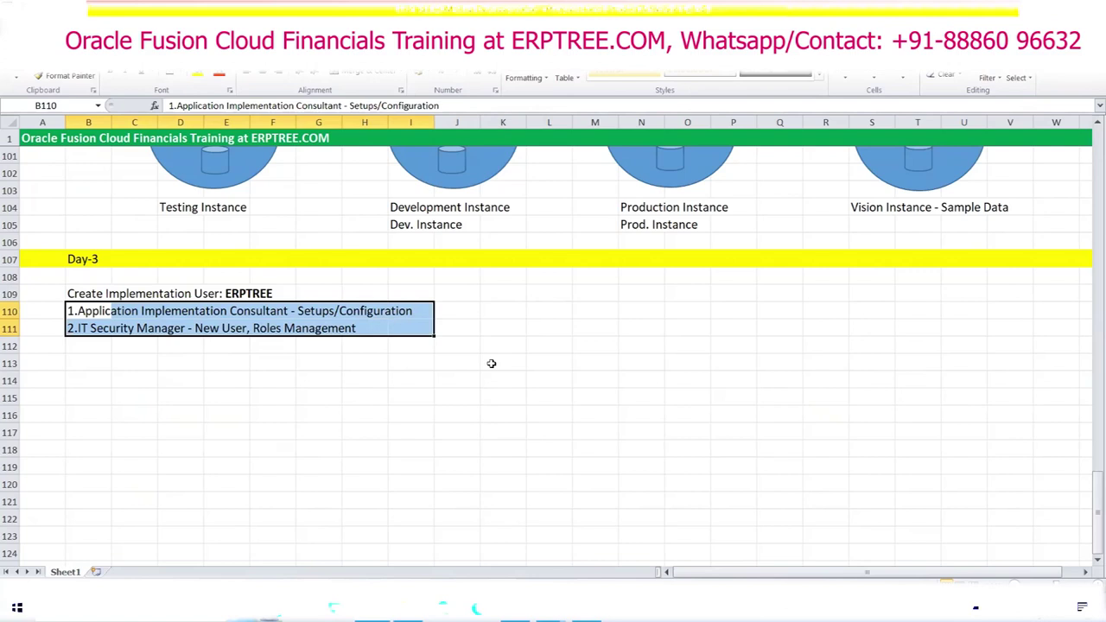
pyautogui.click(516, 326)
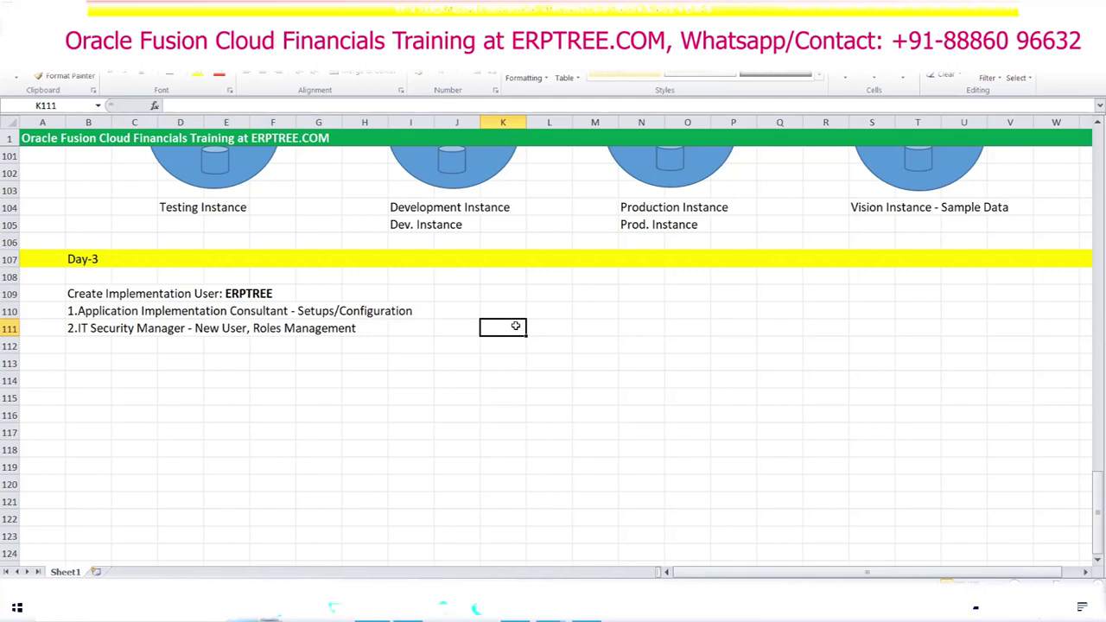
pyautogui.click(610, 309)
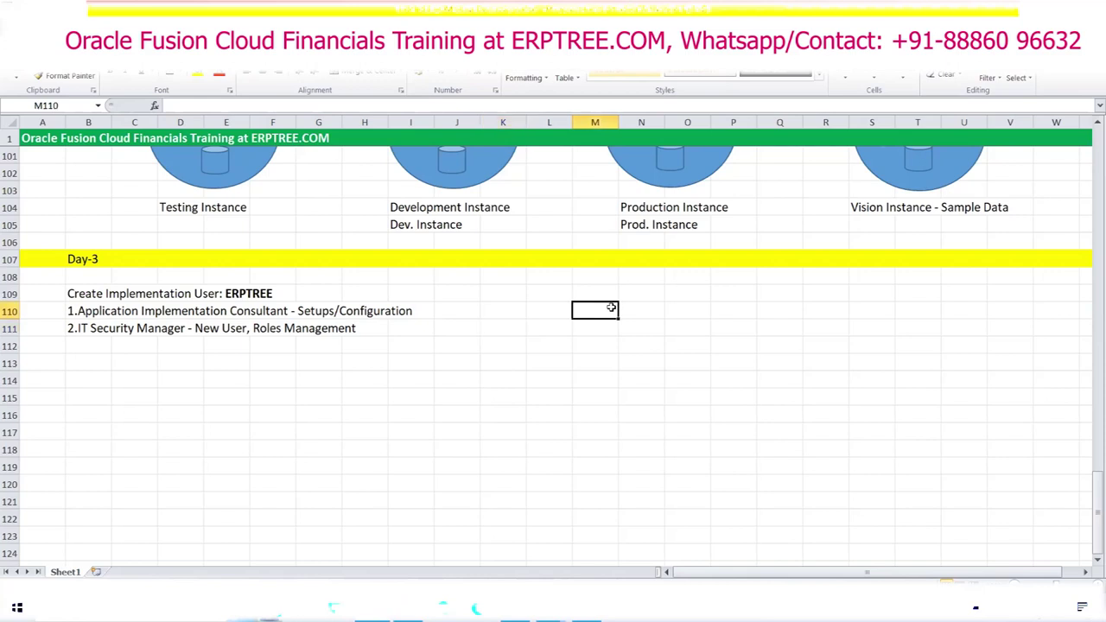
pyautogui.scroll(7, 610, 308)
pyautogui.moveTo(855, 256); pyautogui.dragTo(1009, 259)
pyautogui.moveTo(869, 278); pyautogui.dragTo(941, 277)
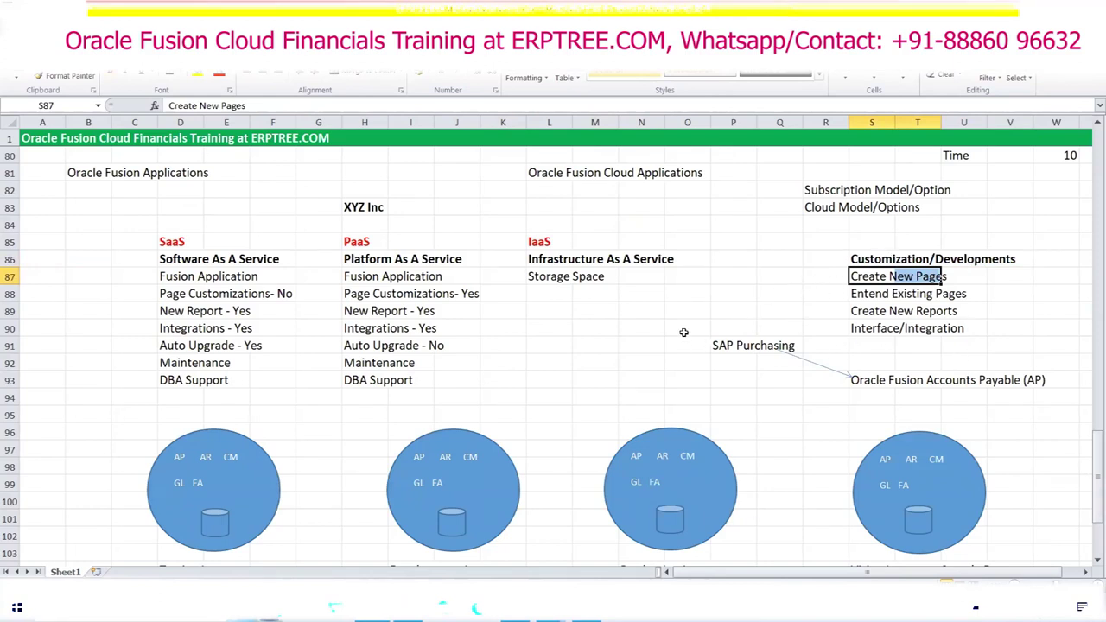
pyautogui.scroll(-8, 687, 337)
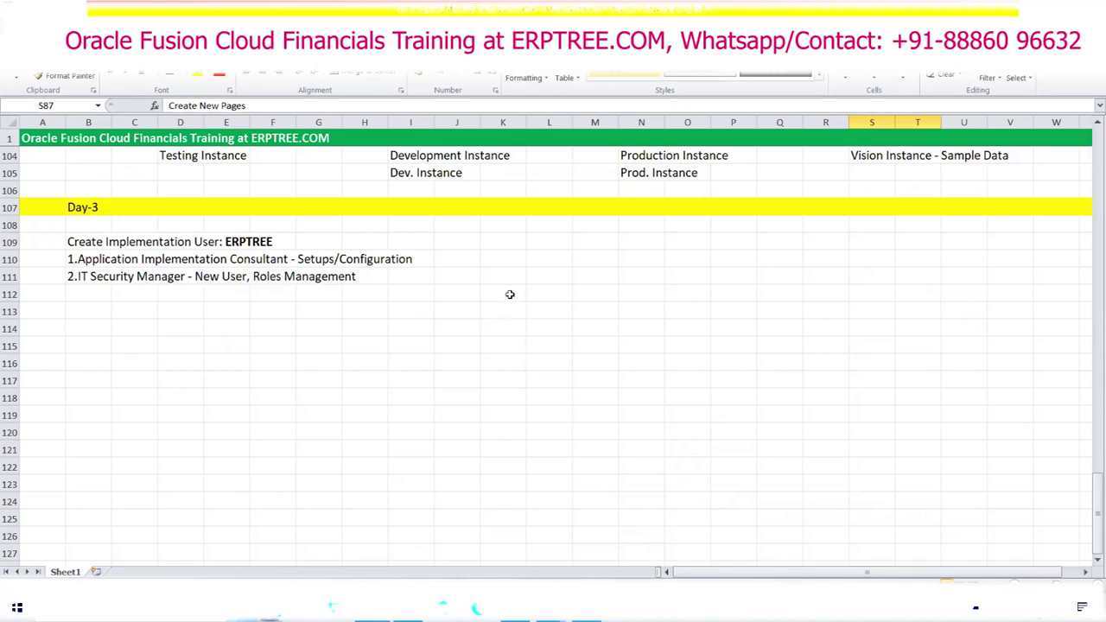
pyautogui.scroll(-1, 518, 282)
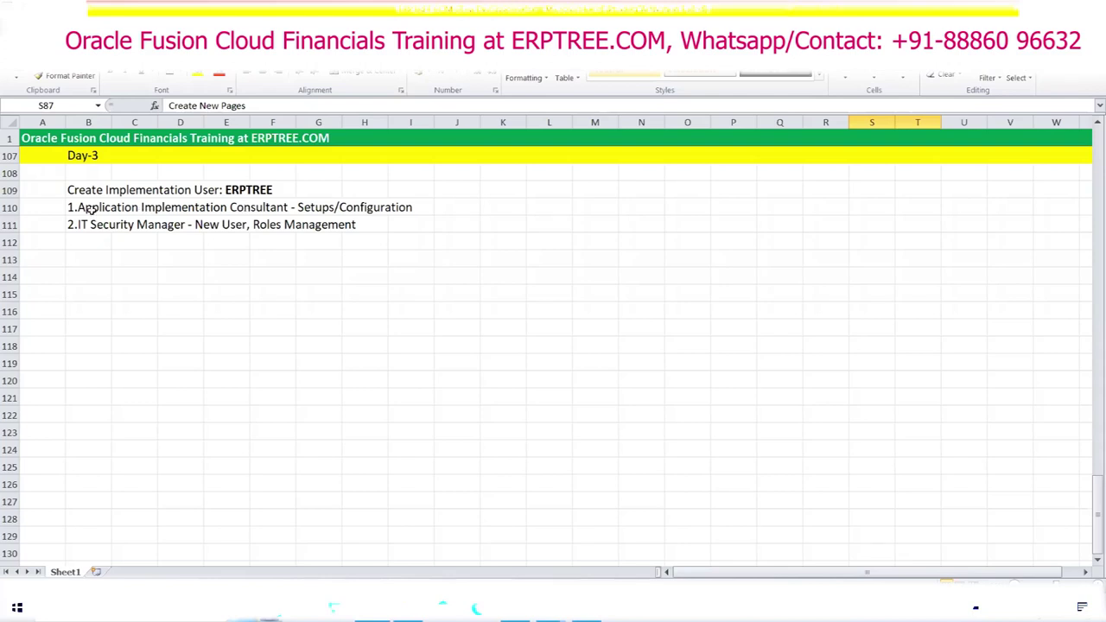
pyautogui.moveTo(76, 207); pyautogui.dragTo(391, 224)
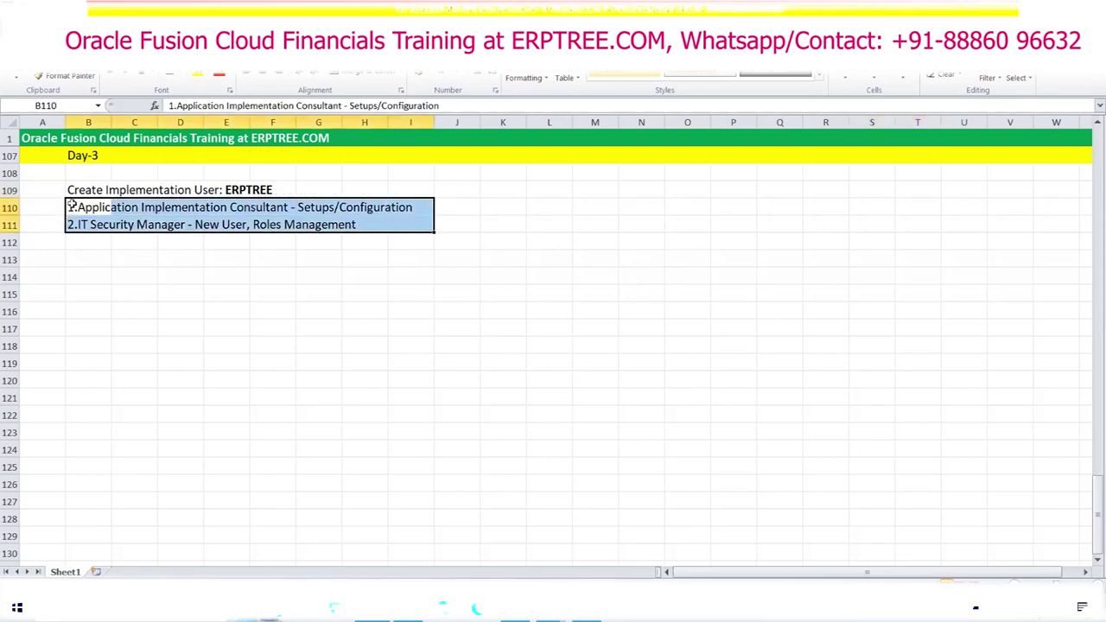
pyautogui.moveTo(72, 205); pyautogui.dragTo(394, 226)
pyautogui.click(595, 199)
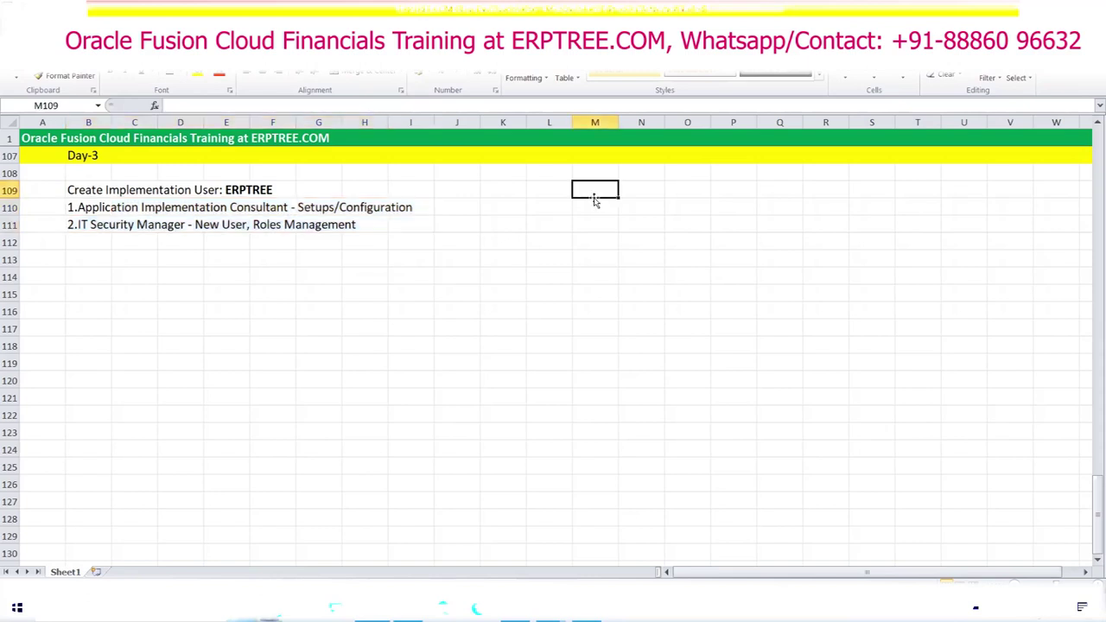
pyautogui.write('AP')
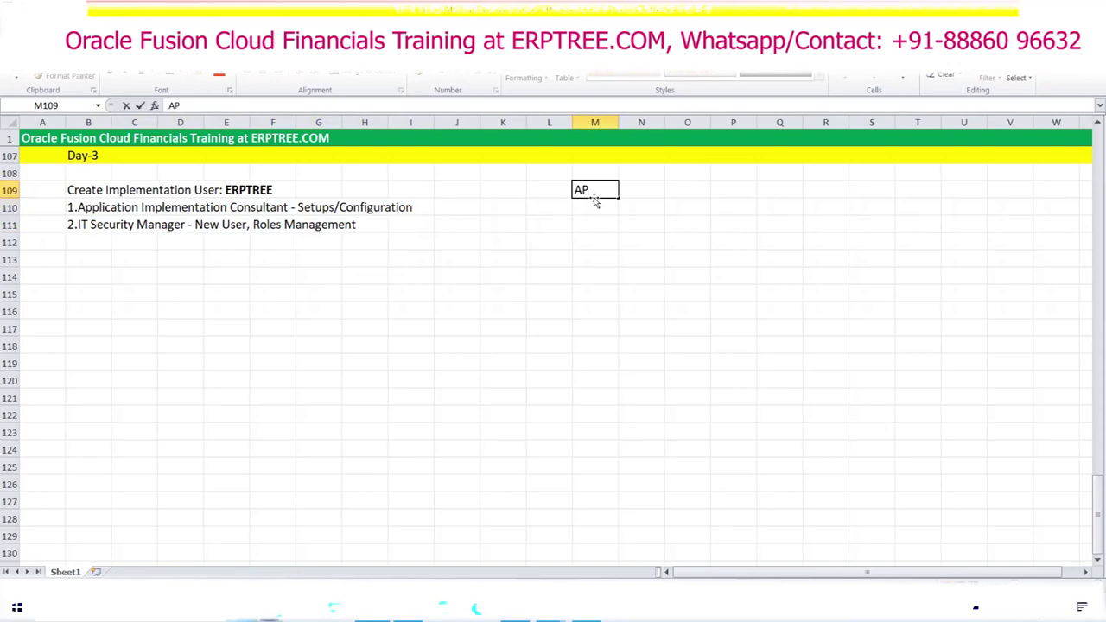
pyautogui.press('Tab')
pyautogui.press('Tab')
pyautogui.write('AR')
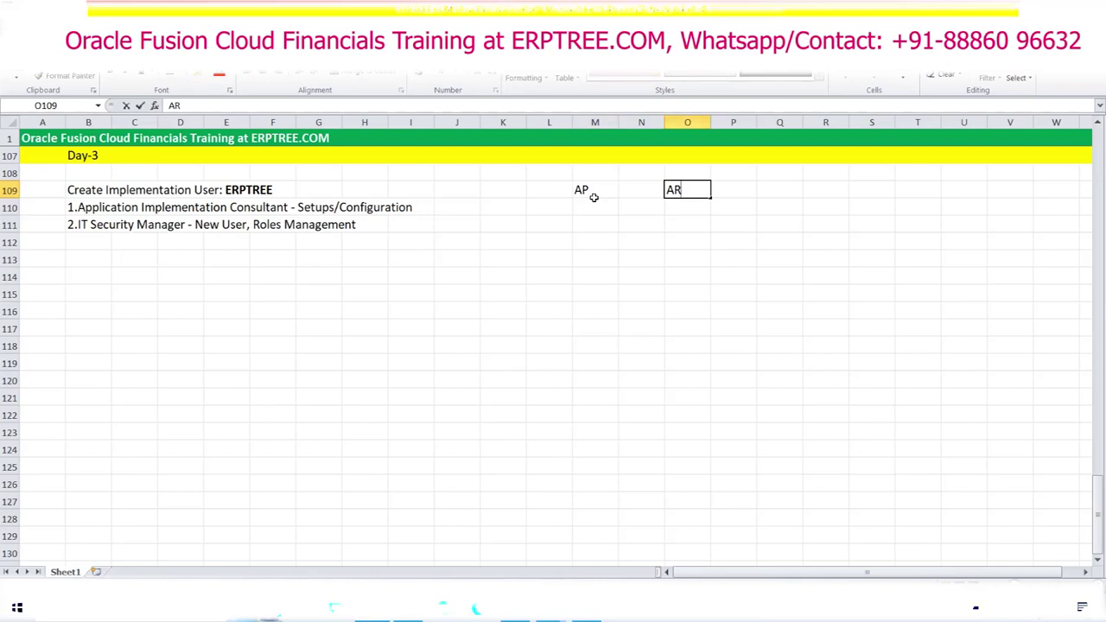
pyautogui.moveTo(596, 197); pyautogui.dragTo(680, 184)
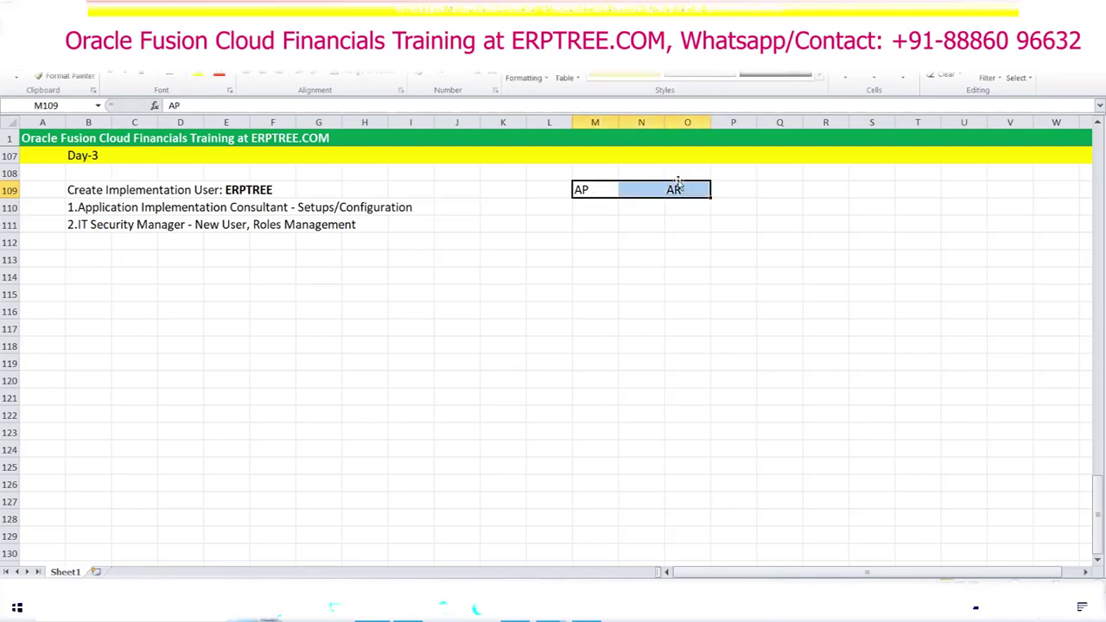
pyautogui.press('Delete')
pyautogui.moveTo(77, 209); pyautogui.dragTo(394, 221)
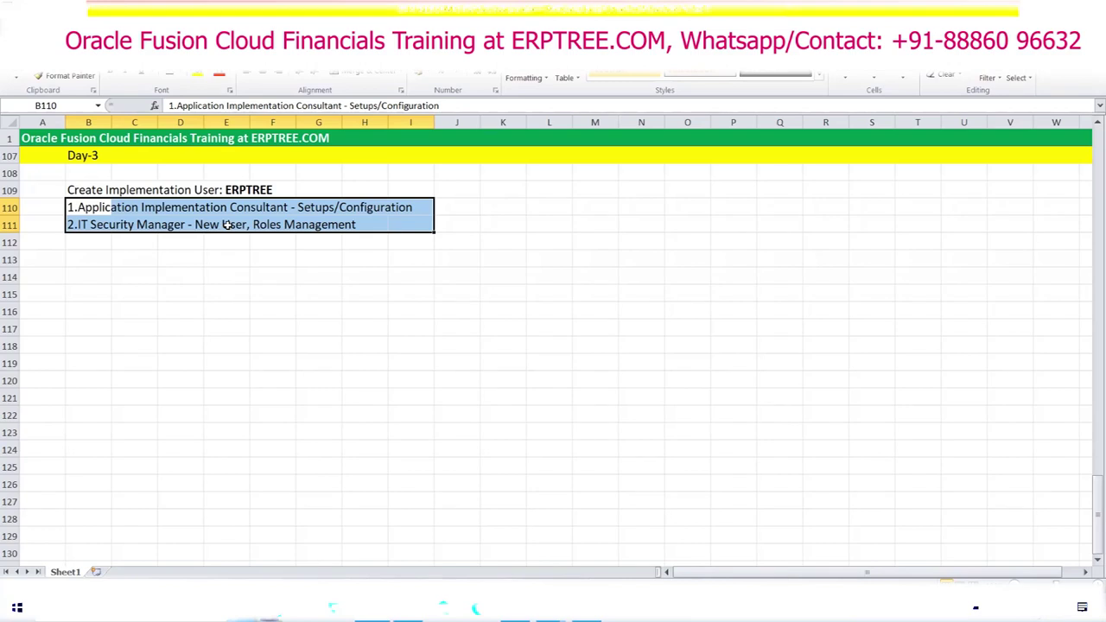
pyautogui.click(238, 259)
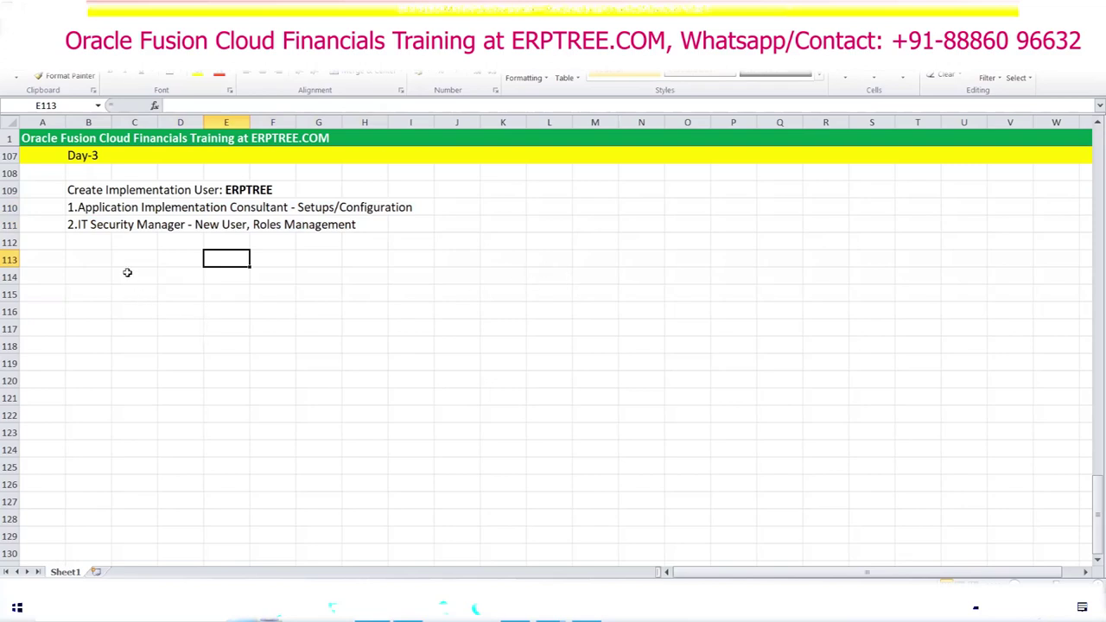
pyautogui.moveTo(83, 214); pyautogui.dragTo(399, 218)
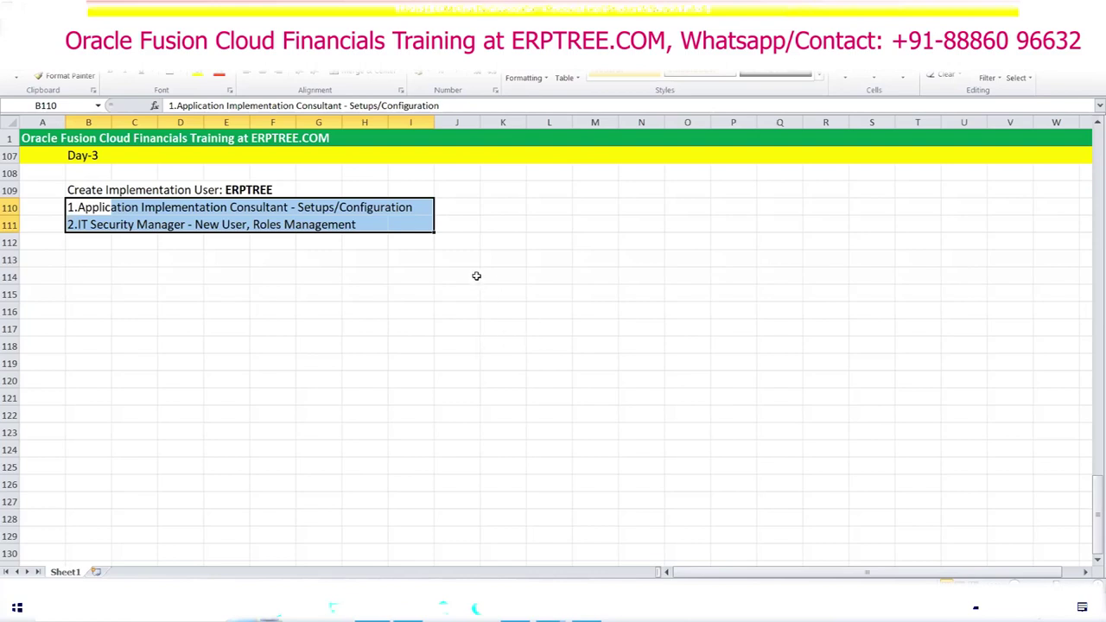
pyautogui.scroll(4, 476, 276)
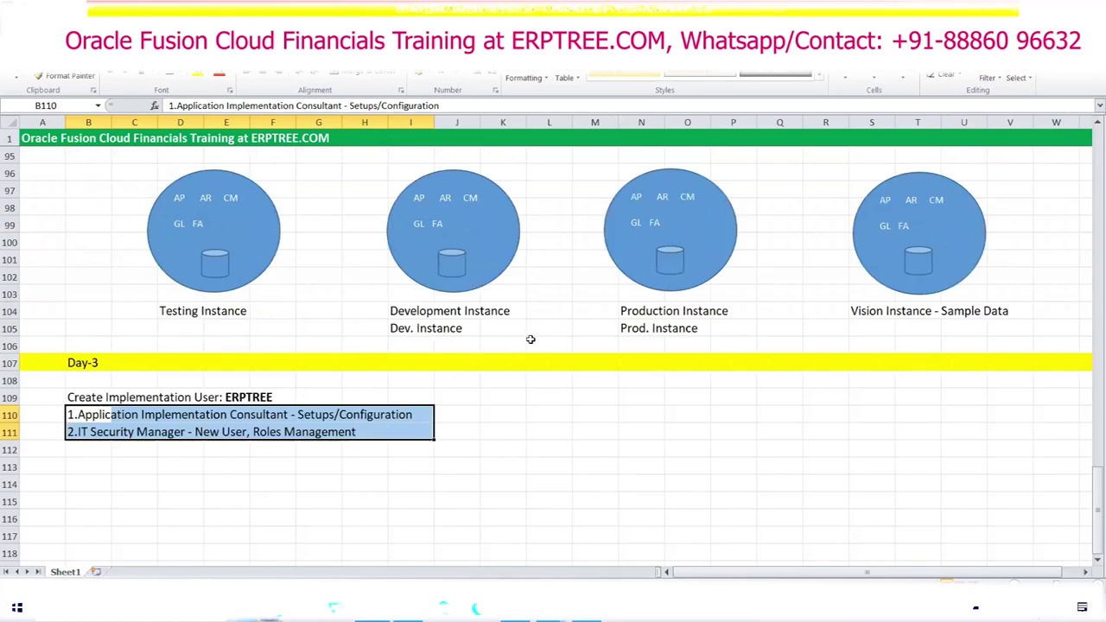
pyautogui.moveTo(131, 168); pyautogui.dragTo(298, 315)
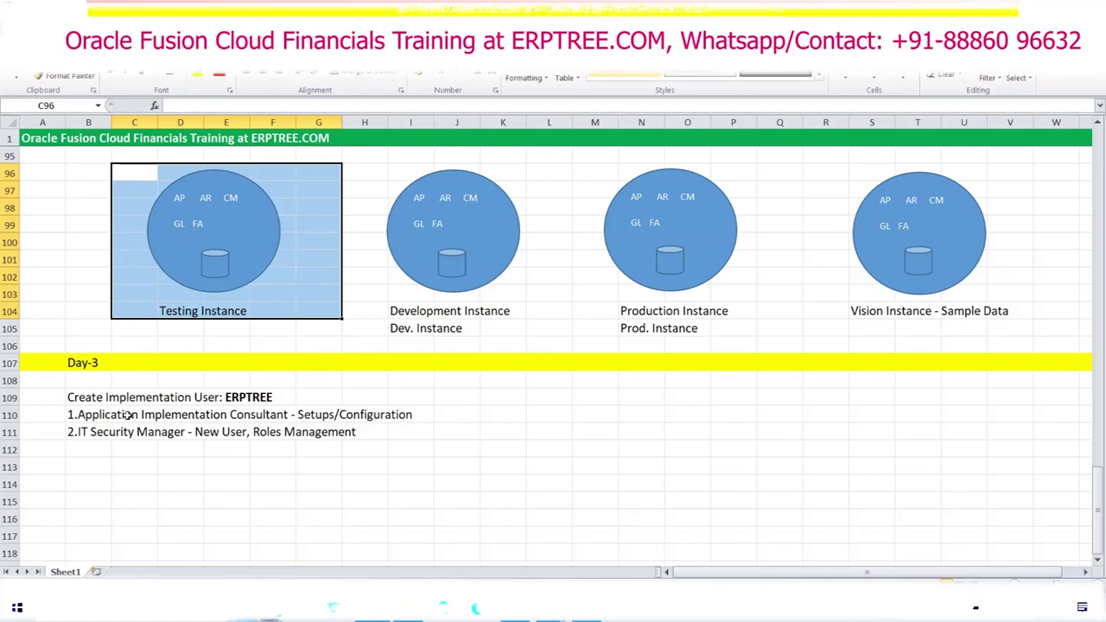
pyautogui.click(84, 397)
pyautogui.click(521, 462)
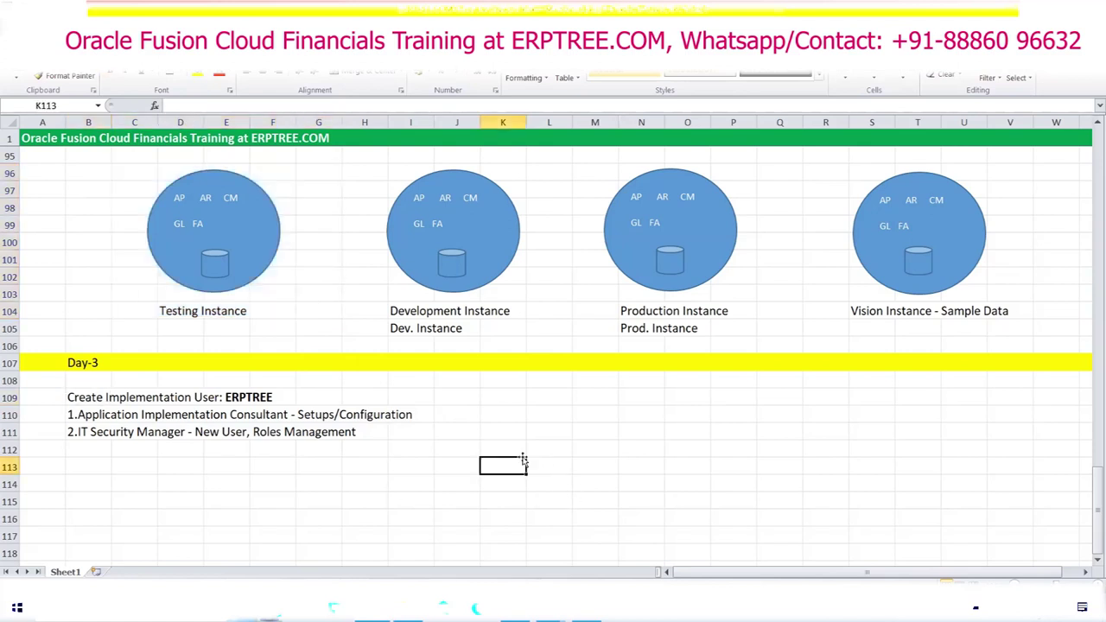
pyautogui.scroll(-1, 509, 420)
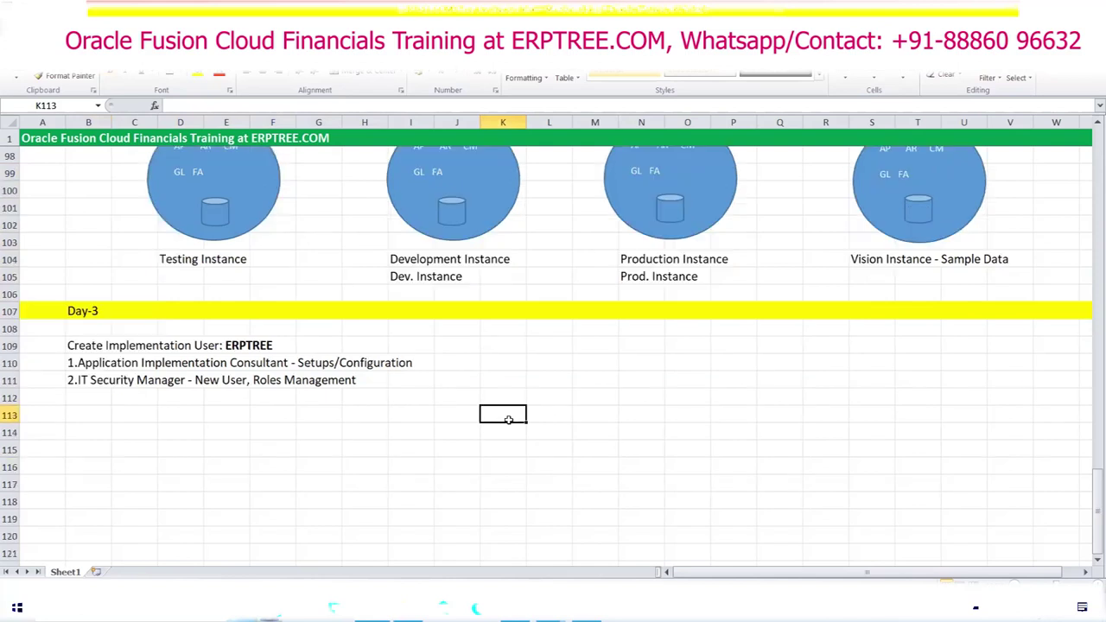
pyautogui.scroll(-2, 509, 420)
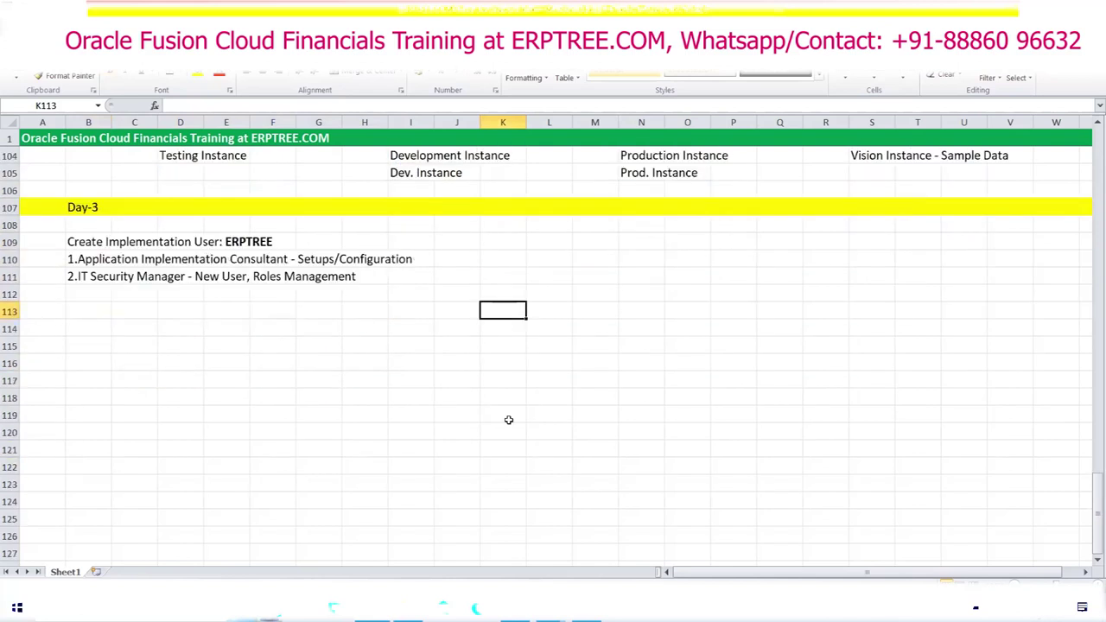
pyautogui.scroll(-1, 509, 420)
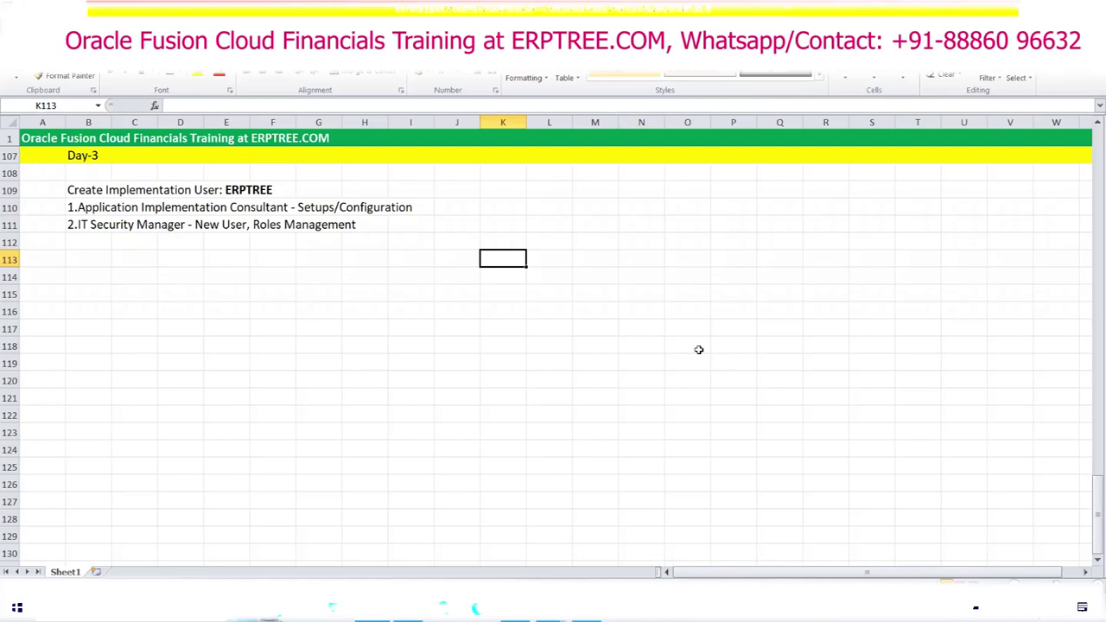
pyautogui.click(725, 208)
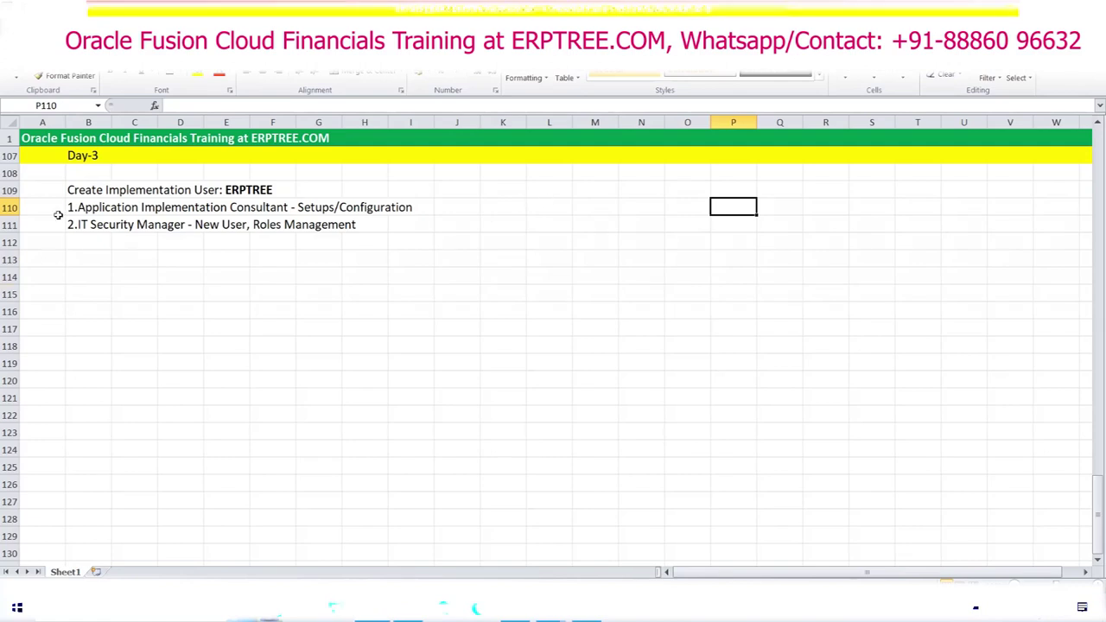
pyautogui.moveTo(68, 208); pyautogui.dragTo(431, 229)
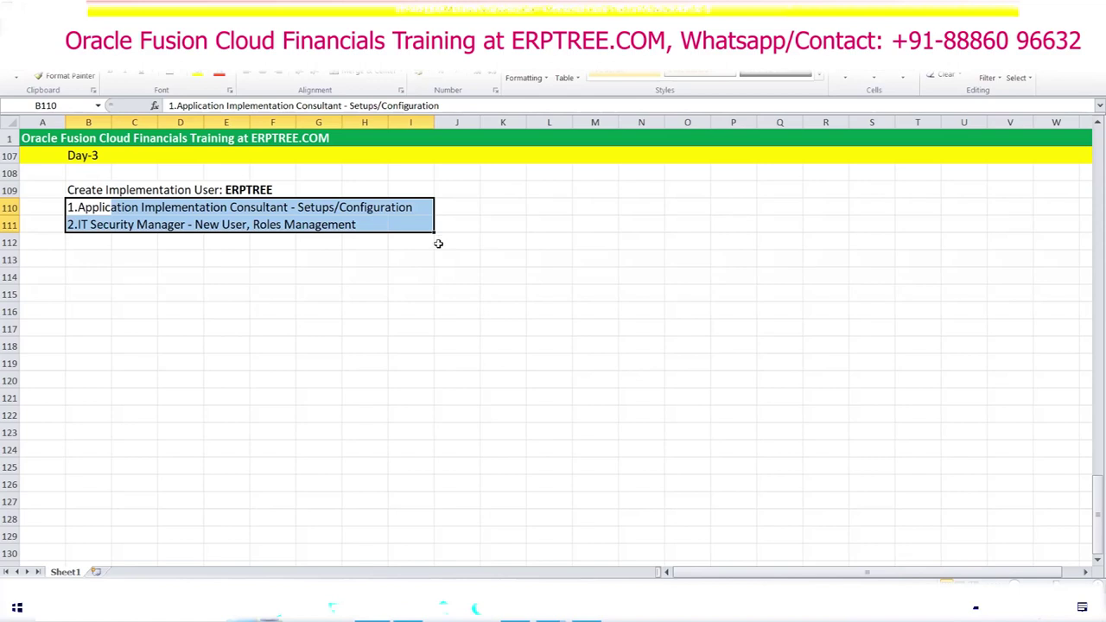
# Step: Highlight the two role lines and the IT Security Manager line, then clear the selection
pyautogui.moveTo(90, 209); pyautogui.dragTo(399, 206)
pyautogui.moveTo(84, 223); pyautogui.dragTo(346, 223)
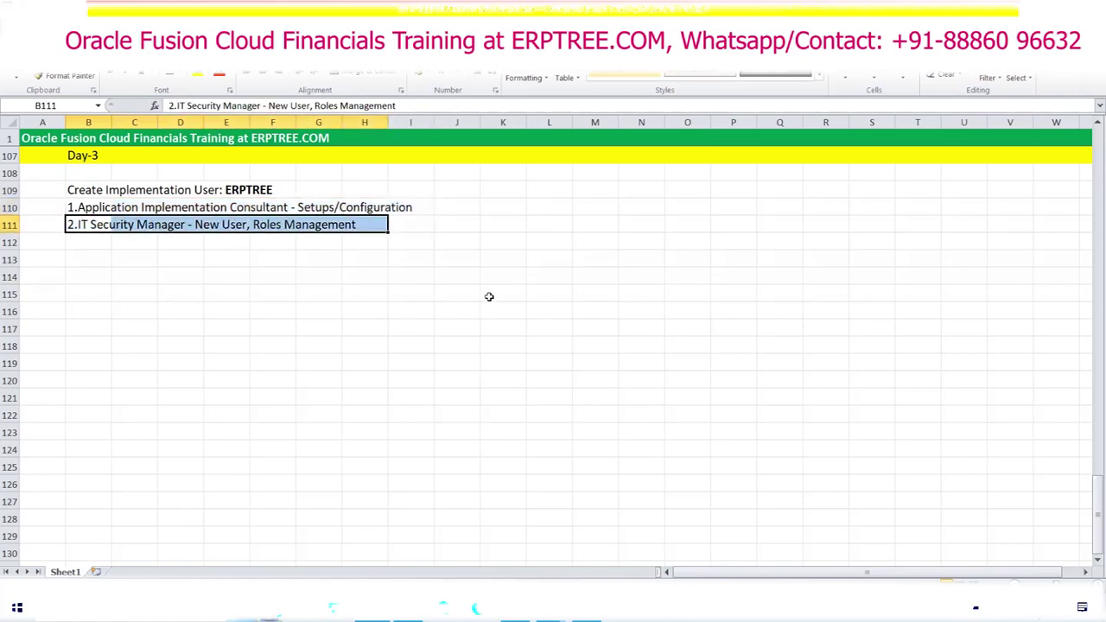
pyautogui.click(472, 289)
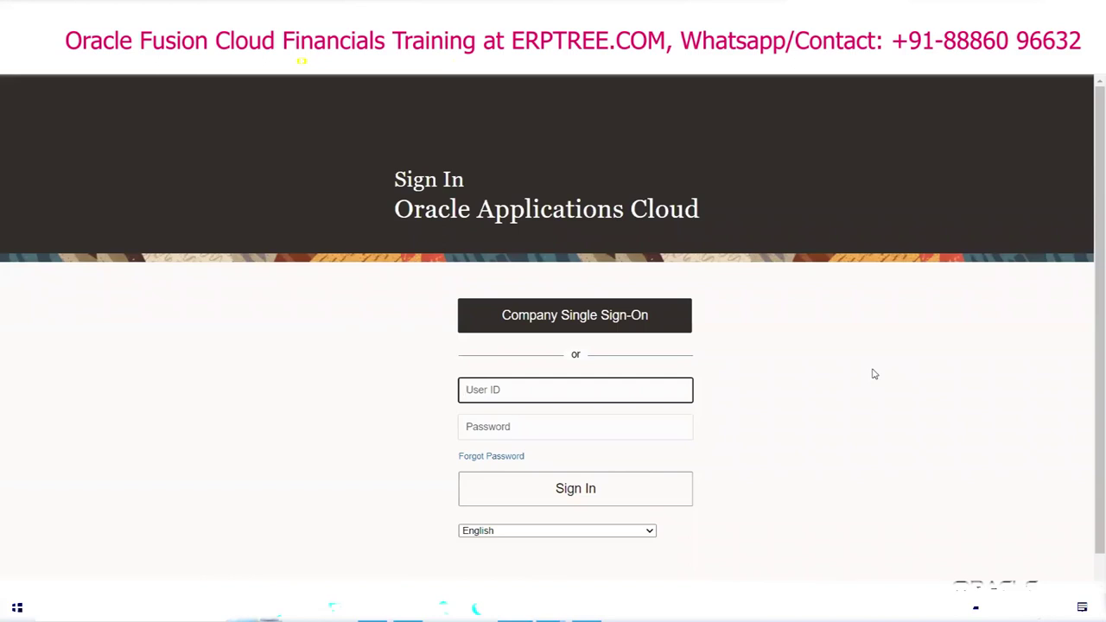
# Step: Sign in to Oracle Applications Cloud with the administrator's user ID and password
pyautogui.write('JIO')
pyautogui.press('Tab')
pyautogui.write('••••••••')
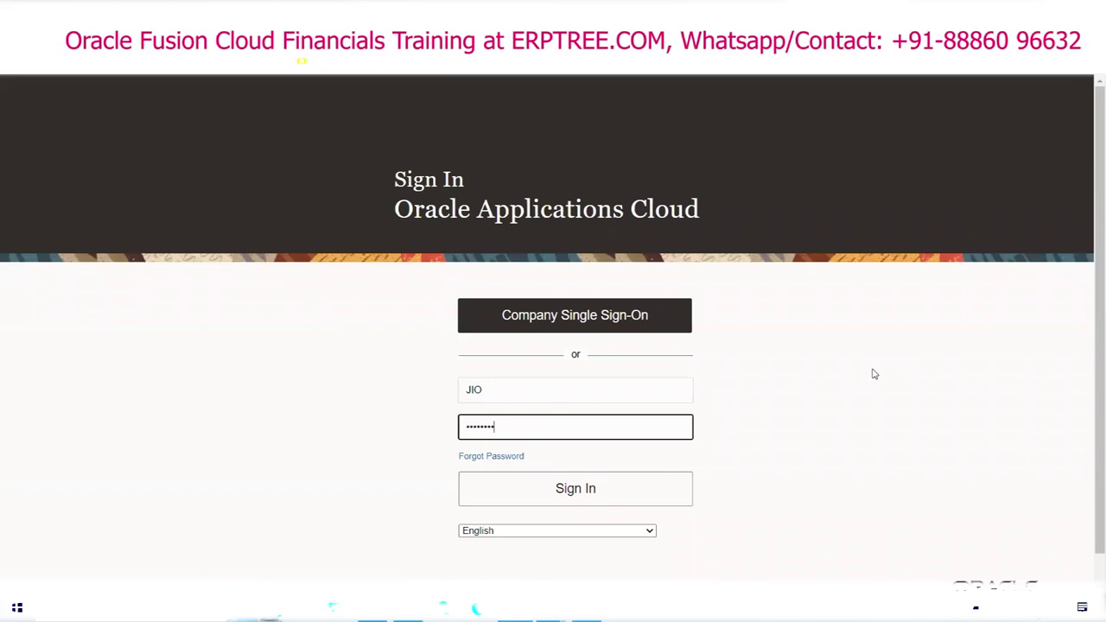
pyautogui.click(592, 490)
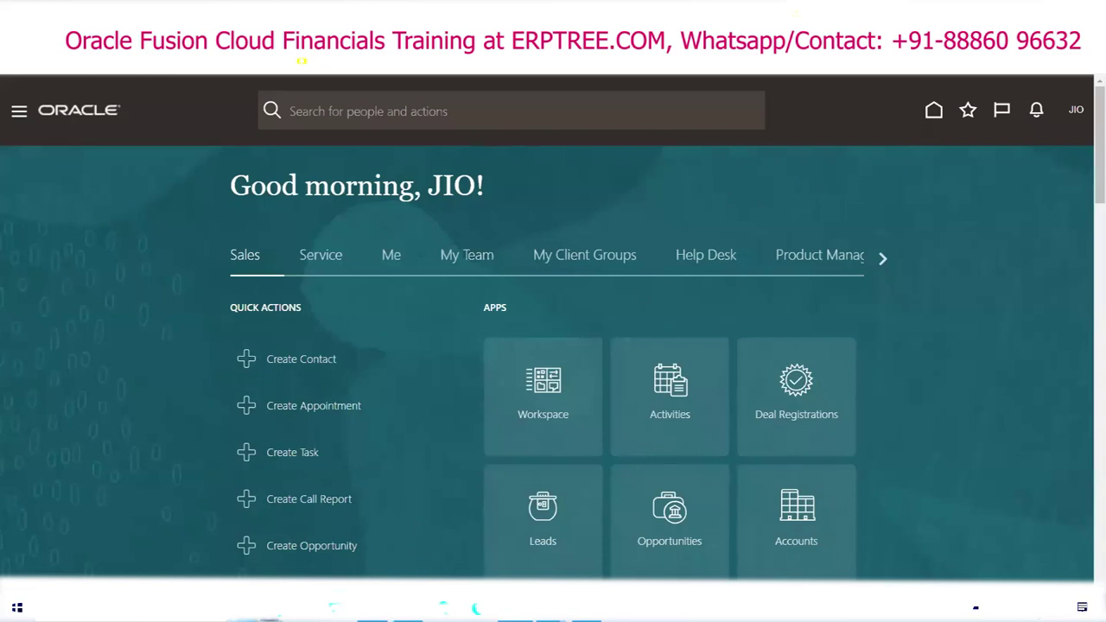
pyautogui.hotkey('alt', 'Tab')
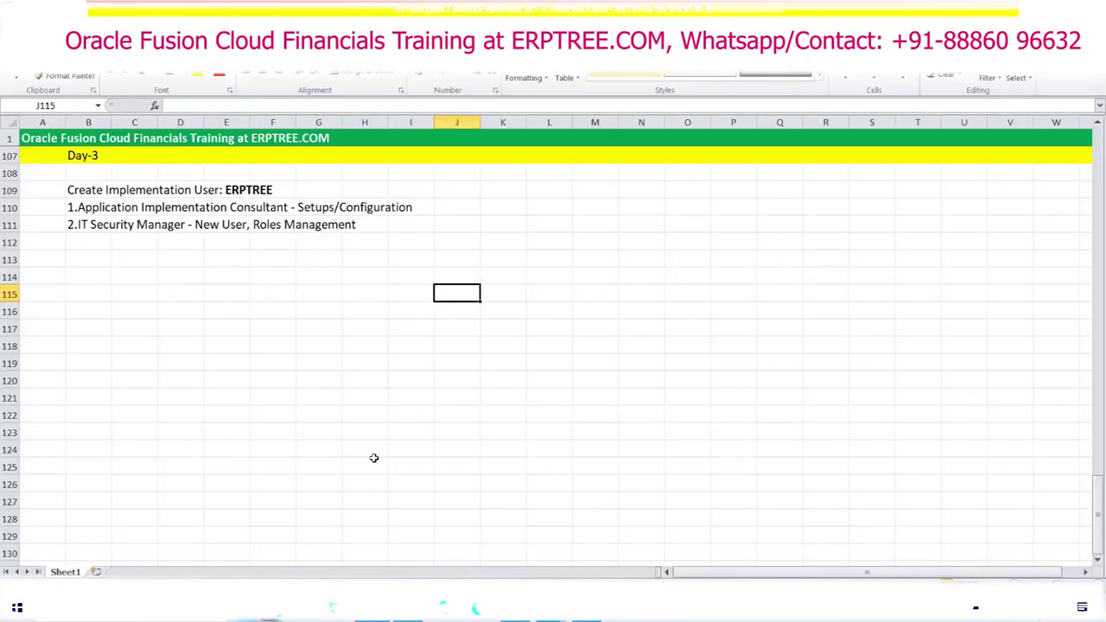
pyautogui.hotkey('alt', 'Tab')
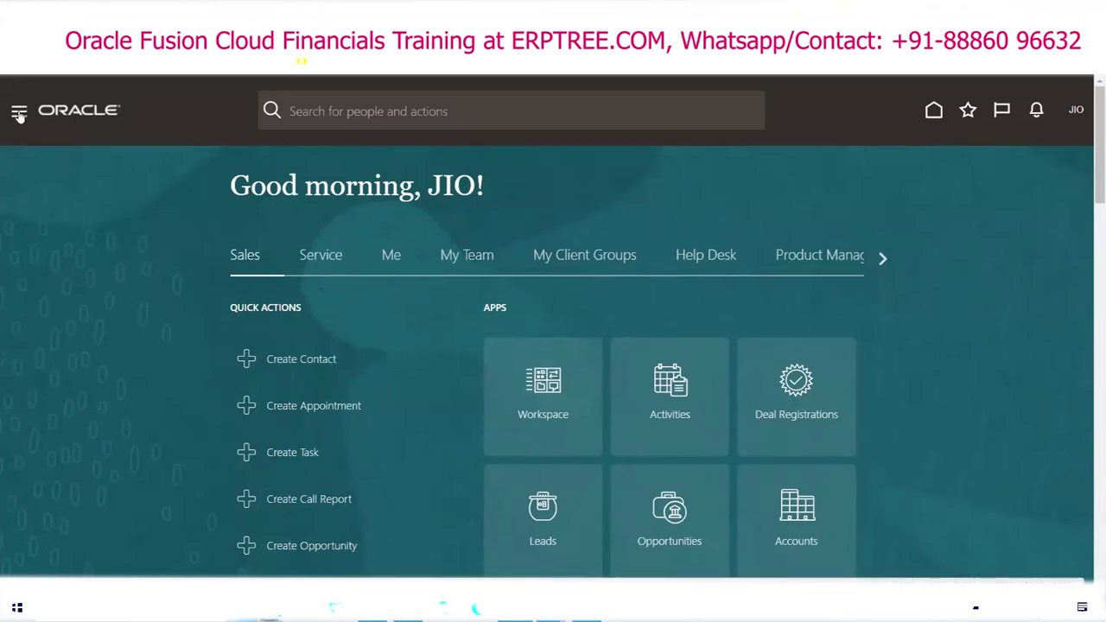
# Step: Launch Security Console from the Navigator's Tools group
pyautogui.click(19, 113)
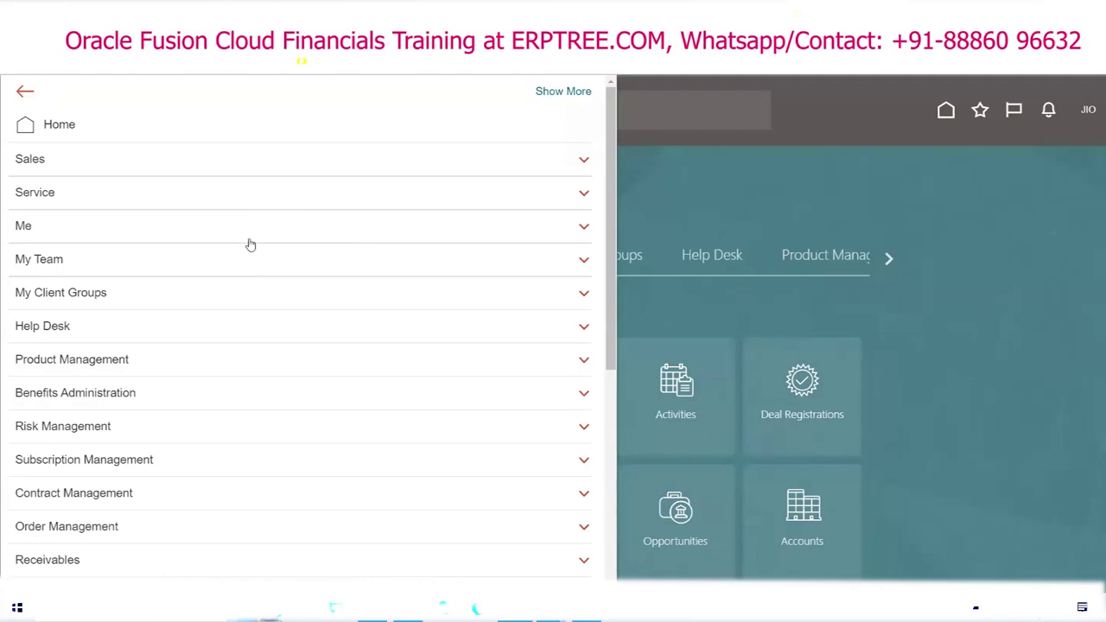
pyautogui.scroll(-5, 249, 245)
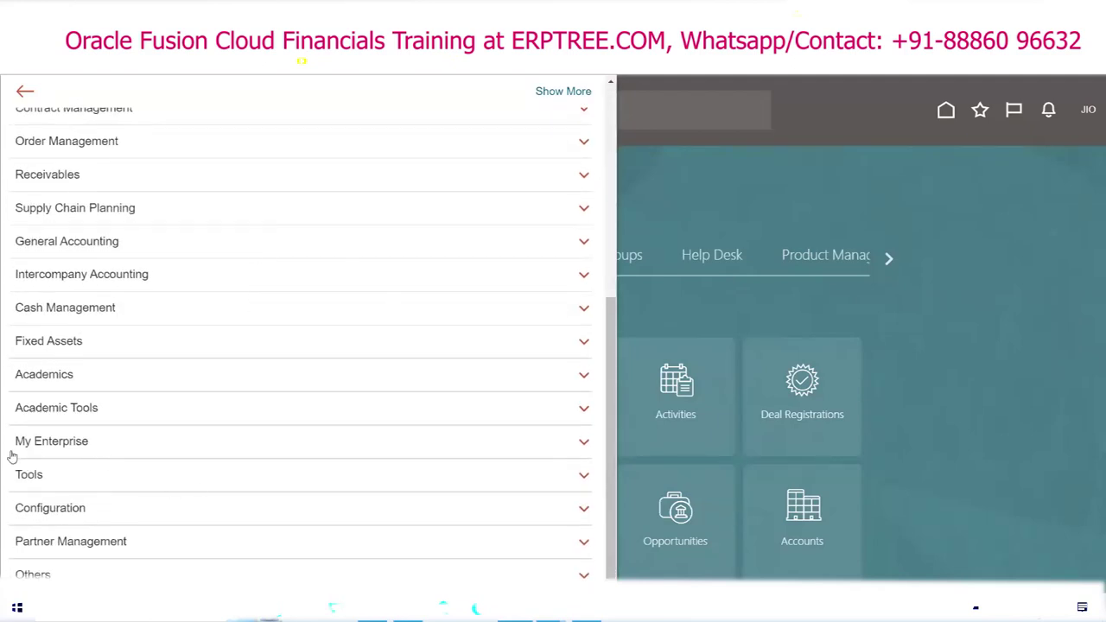
pyautogui.click(71, 474)
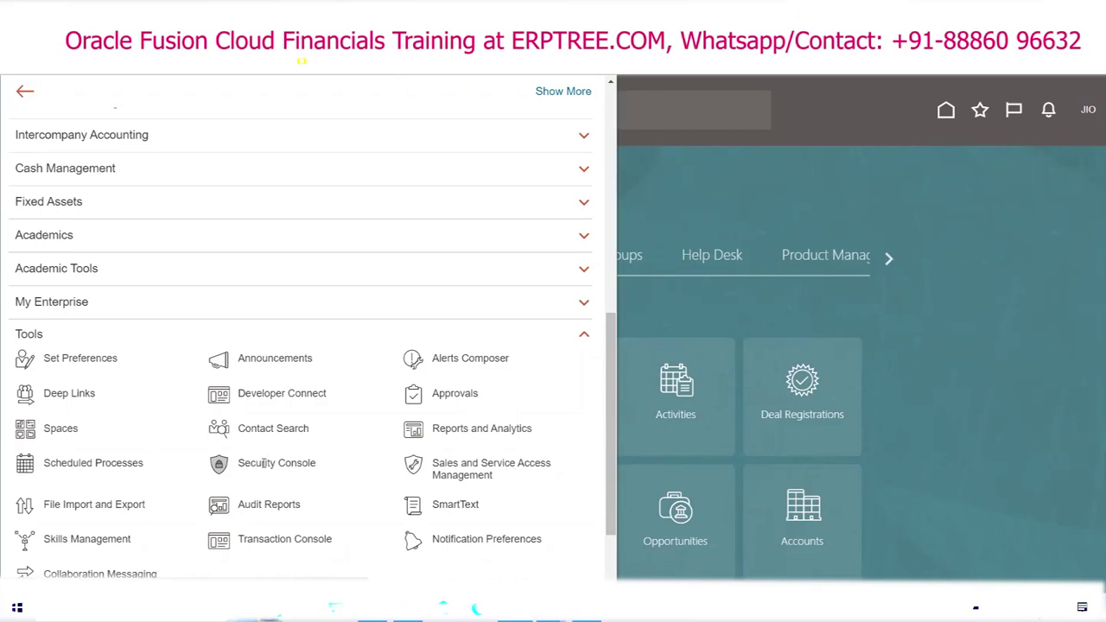
pyautogui.click(263, 463)
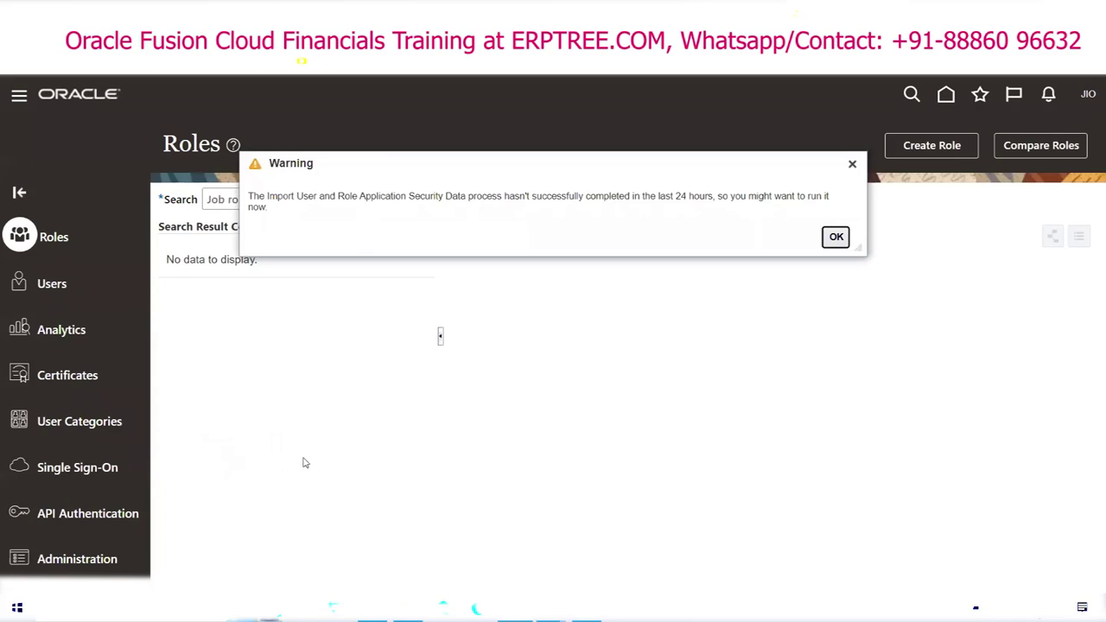
# Step: Dismiss the data-import warning, go to User Accounts, and choose Sign Out from the user menu
pyautogui.click(58, 284)
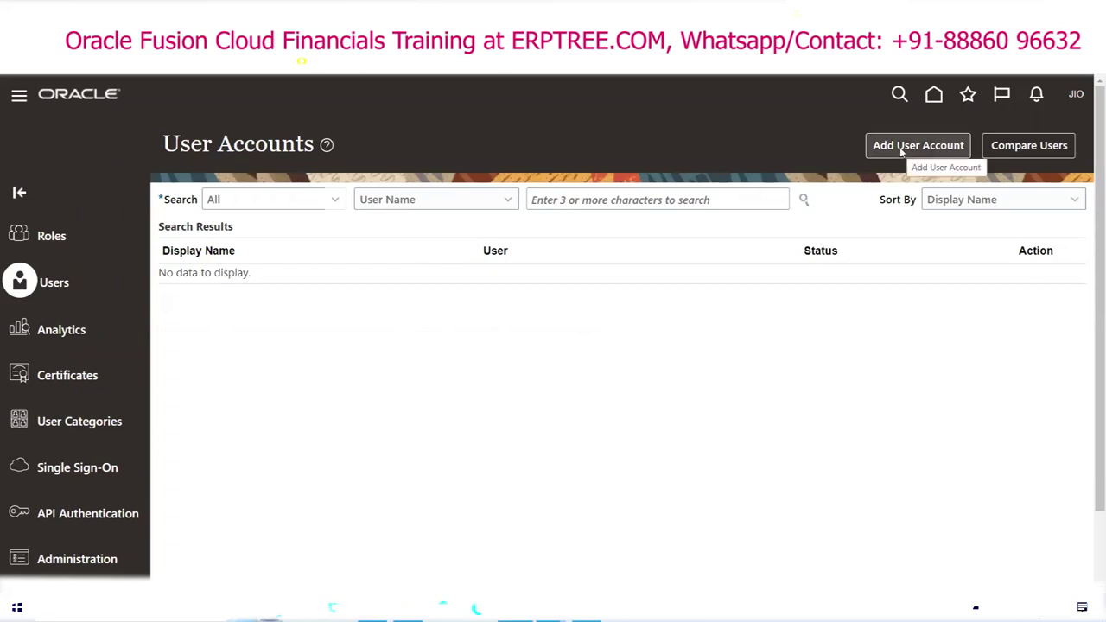
pyautogui.click(1075, 97)
pyautogui.click(1033, 127)
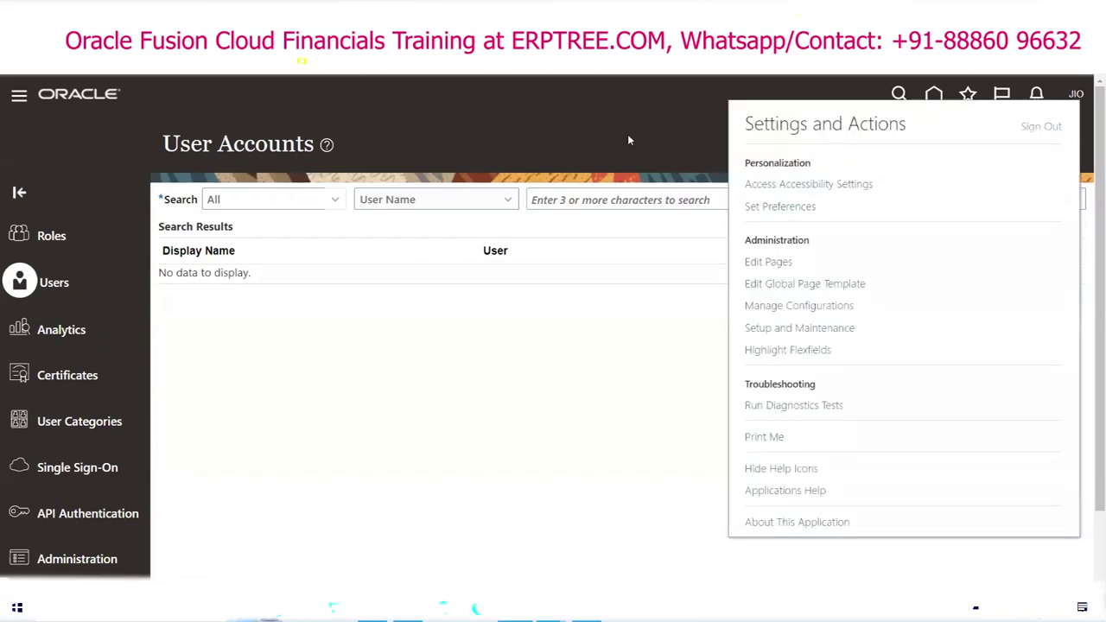
# Step: Confirm the sign-out, then sign back in with the user ID and account password
pyautogui.click(553, 373)
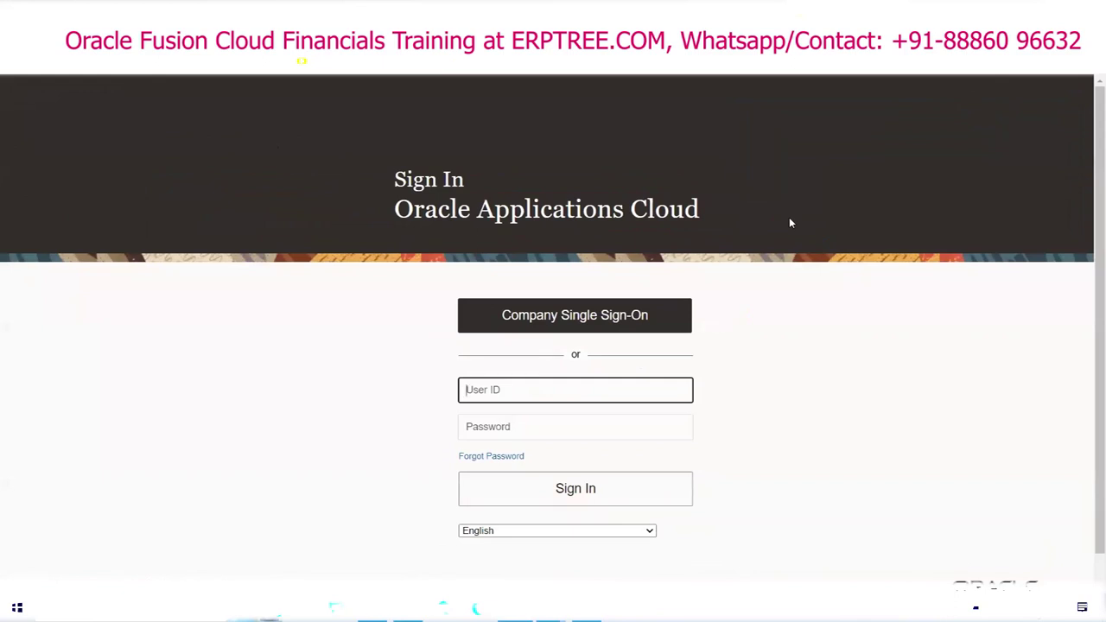
pyautogui.write('JIO')
pyautogui.press('Tab')
pyautogui.write('•••••••')
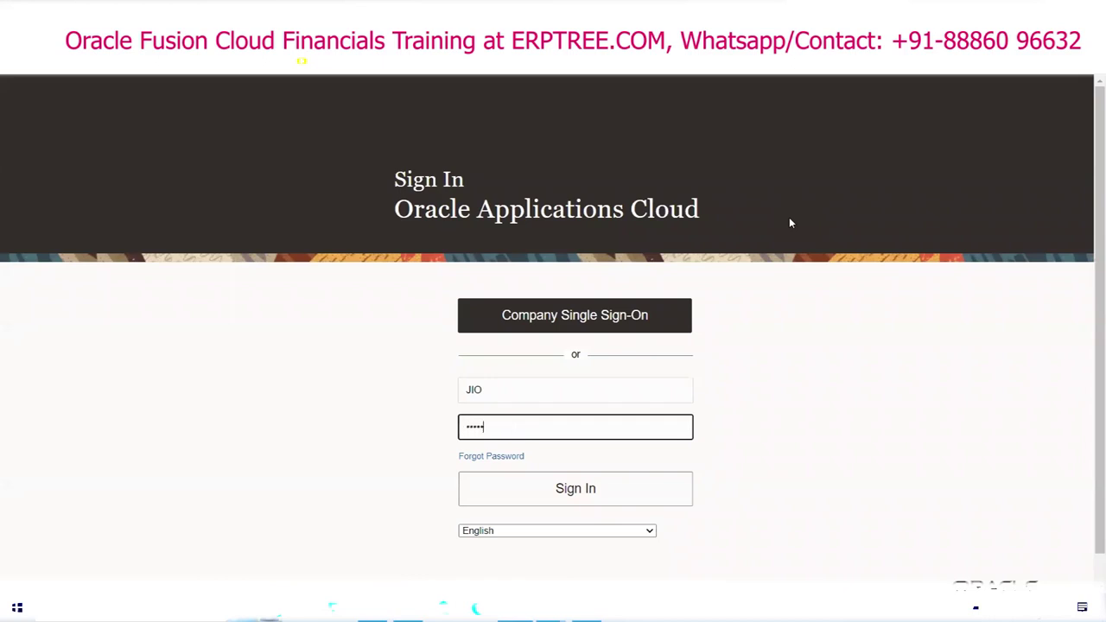
pyautogui.write('•')
pyautogui.click(614, 494)
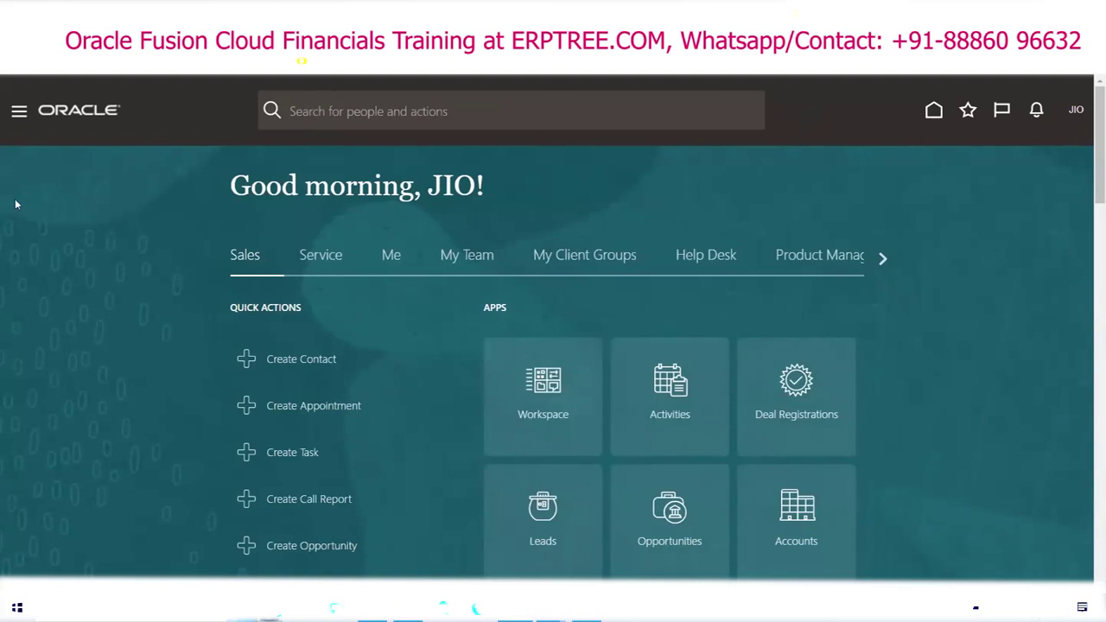
# Step: Reach the Security Console under Tools in the navigator and switch to the Users page
pyautogui.click(19, 112)
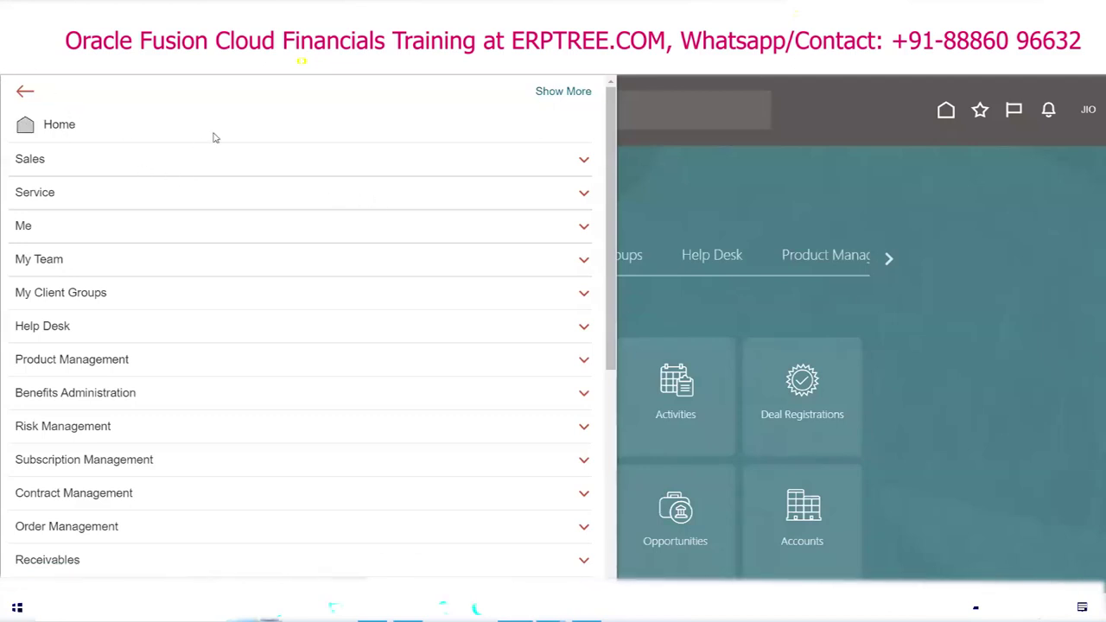
pyautogui.scroll(-3, 212, 259)
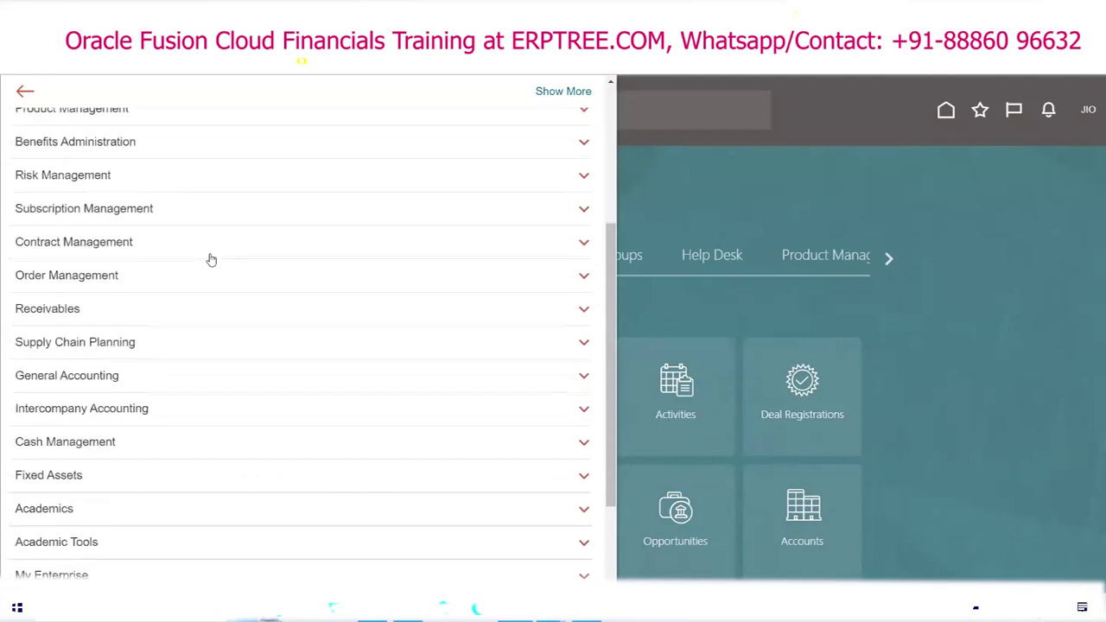
pyautogui.scroll(-1, 209, 255)
pyautogui.click(55, 476)
pyautogui.scroll(-2, 55, 476)
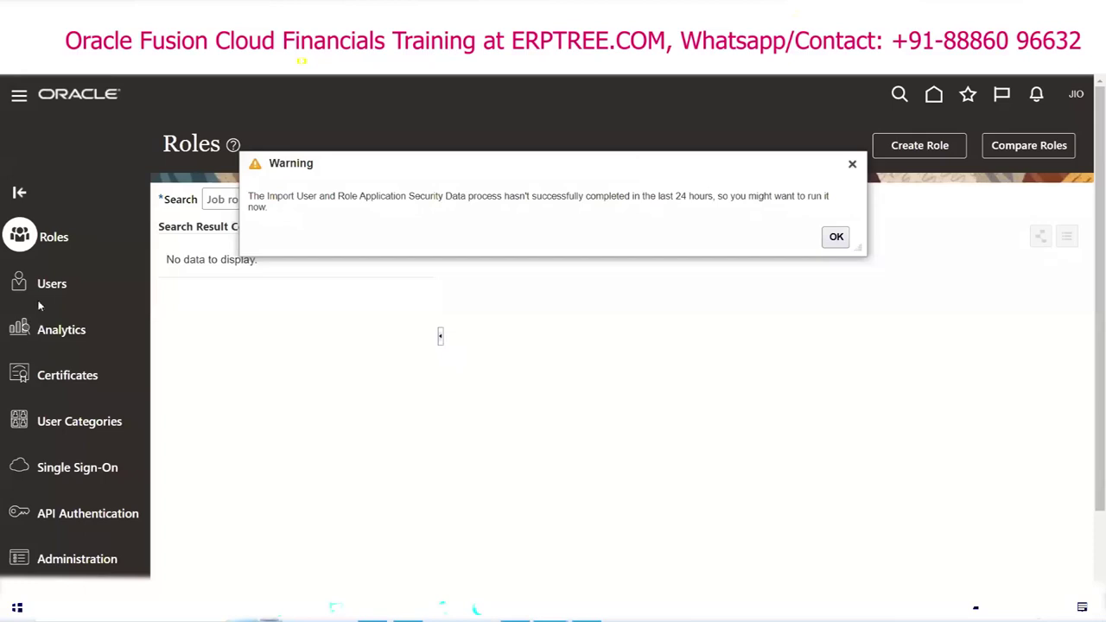
pyautogui.click(50, 293)
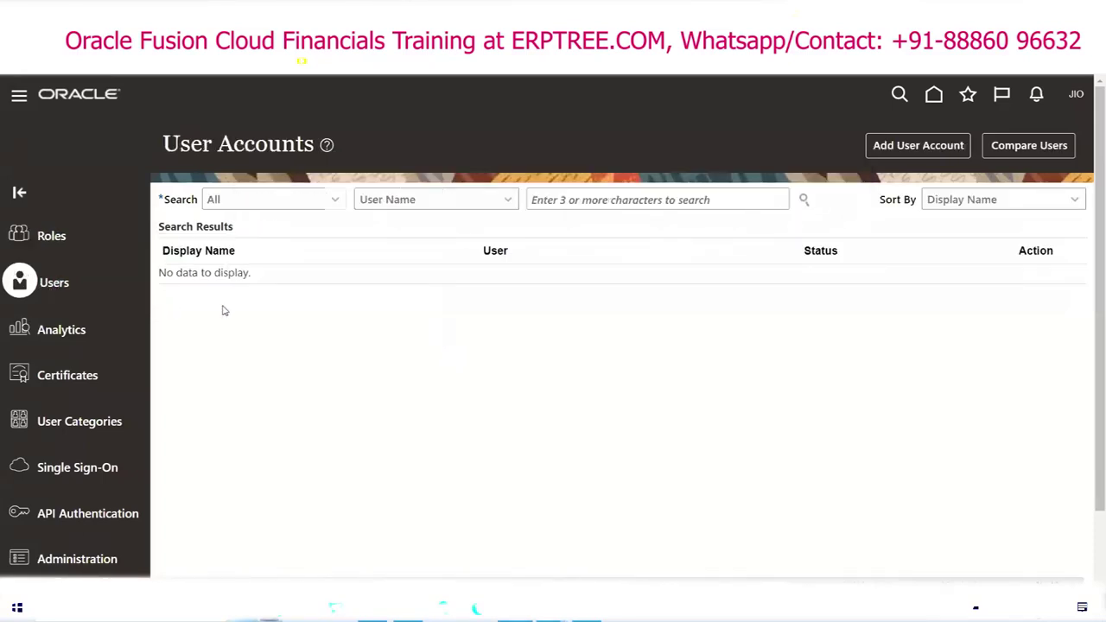
# Step: Add a user account with last name ERPTREE so the user name fills in as ERPTREE
pyautogui.click(907, 148)
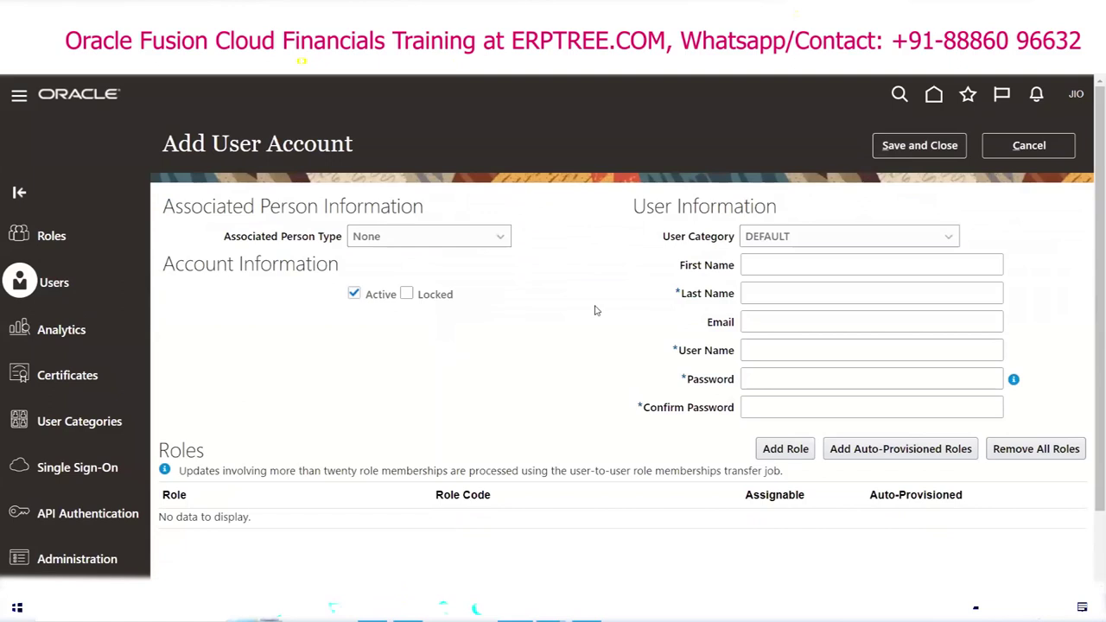
pyautogui.click(774, 296)
pyautogui.write('ERPTREE')
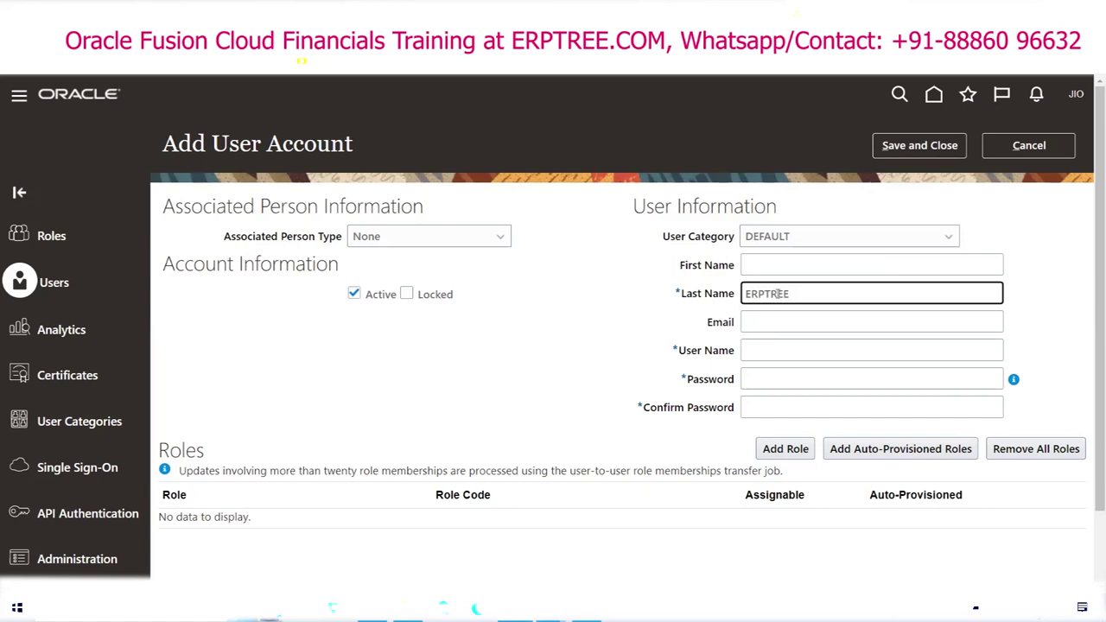
pyautogui.press('Tab')
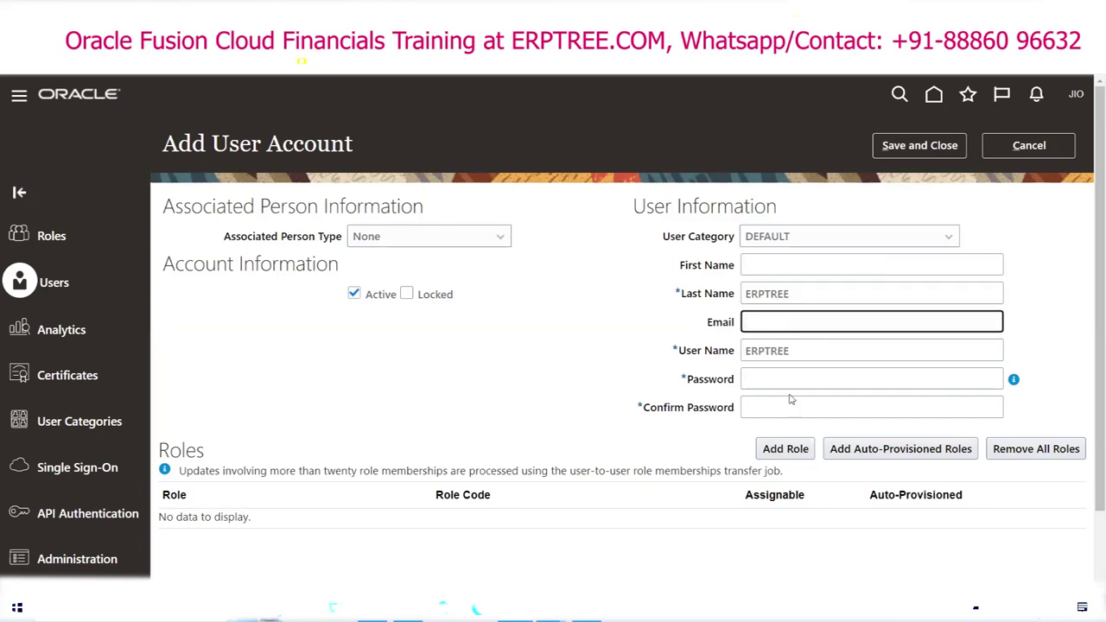
pyautogui.click(793, 294)
pyautogui.press('Tab')
pyautogui.moveTo(1014, 382)
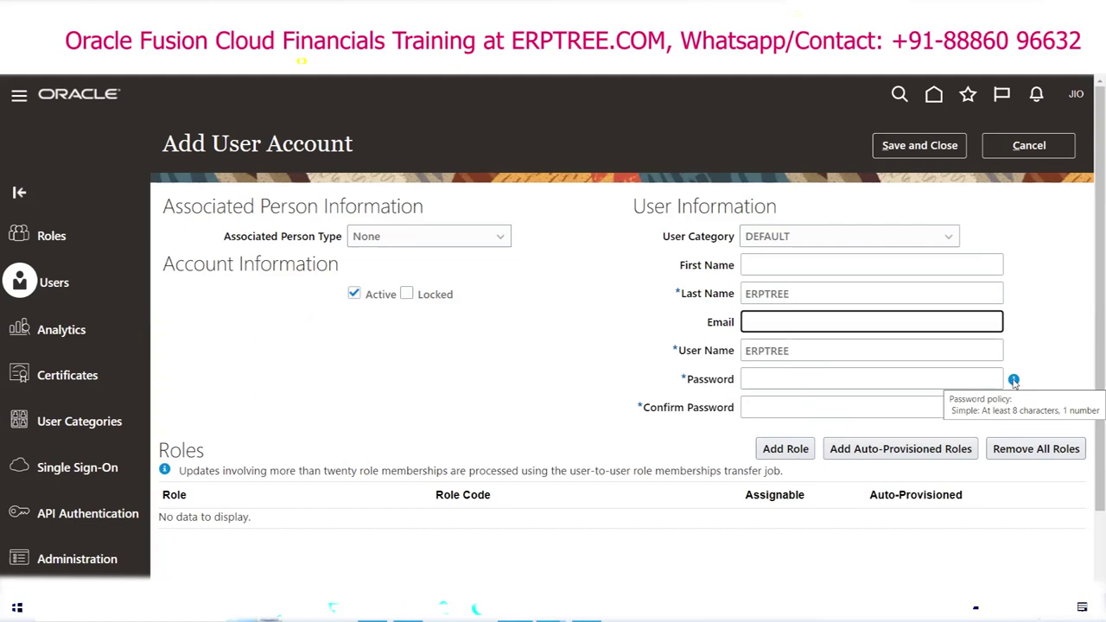
# Step: Enter and confirm the ERPTREE account password, then save and close the account
pyautogui.click(774, 379)
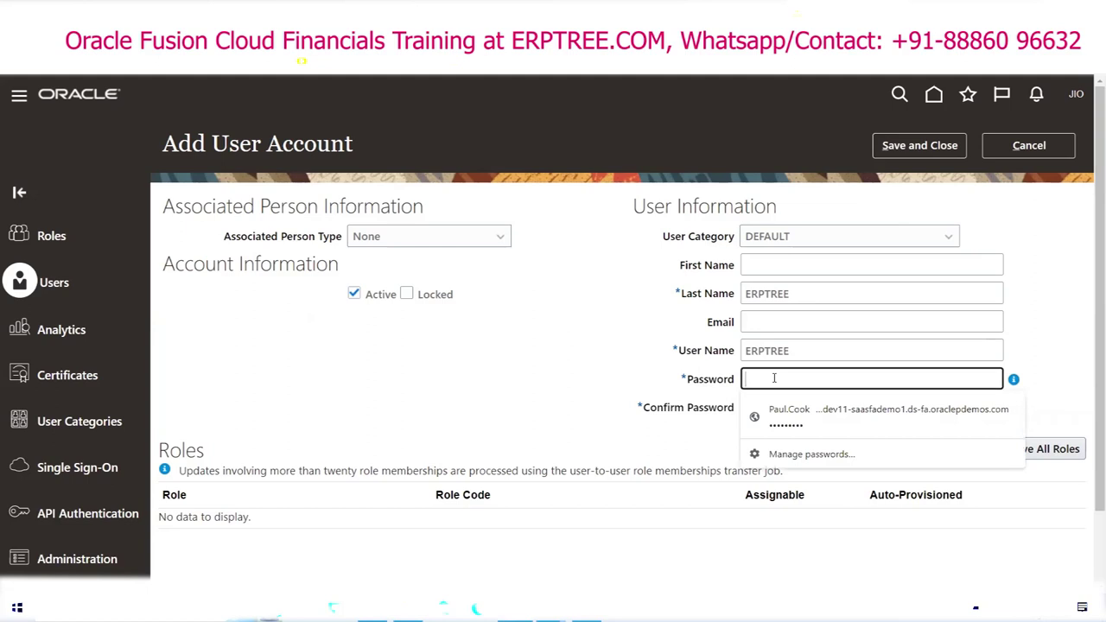
pyautogui.write('Welcome')
pyautogui.press('Tab')
pyautogui.write('Welcome')
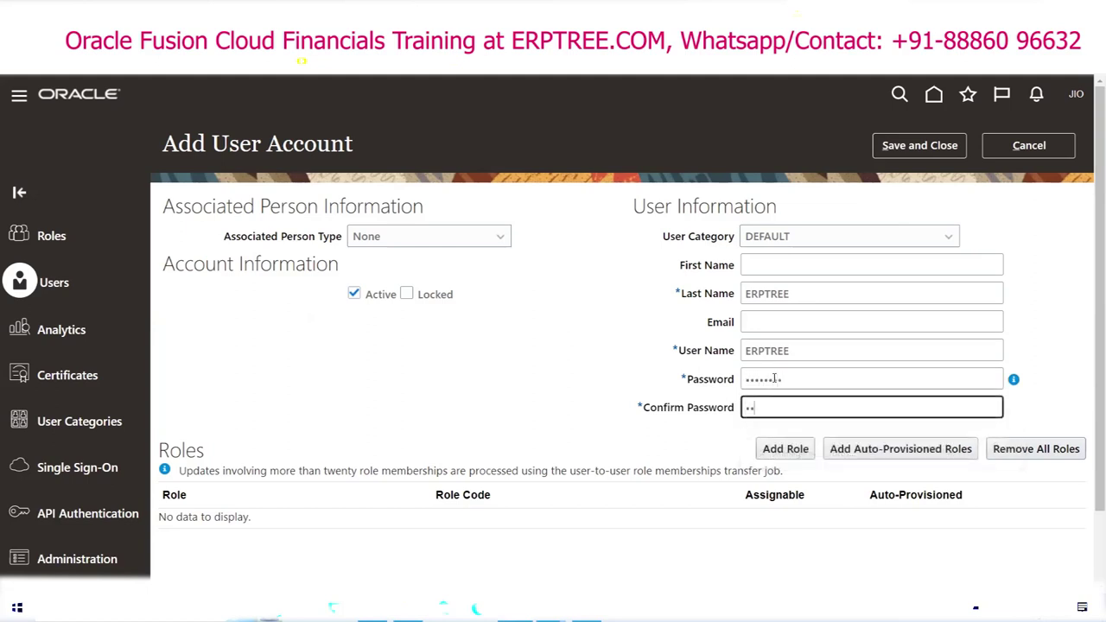
pyautogui.write('1')
pyautogui.moveTo(1016, 382)
pyautogui.click(924, 146)
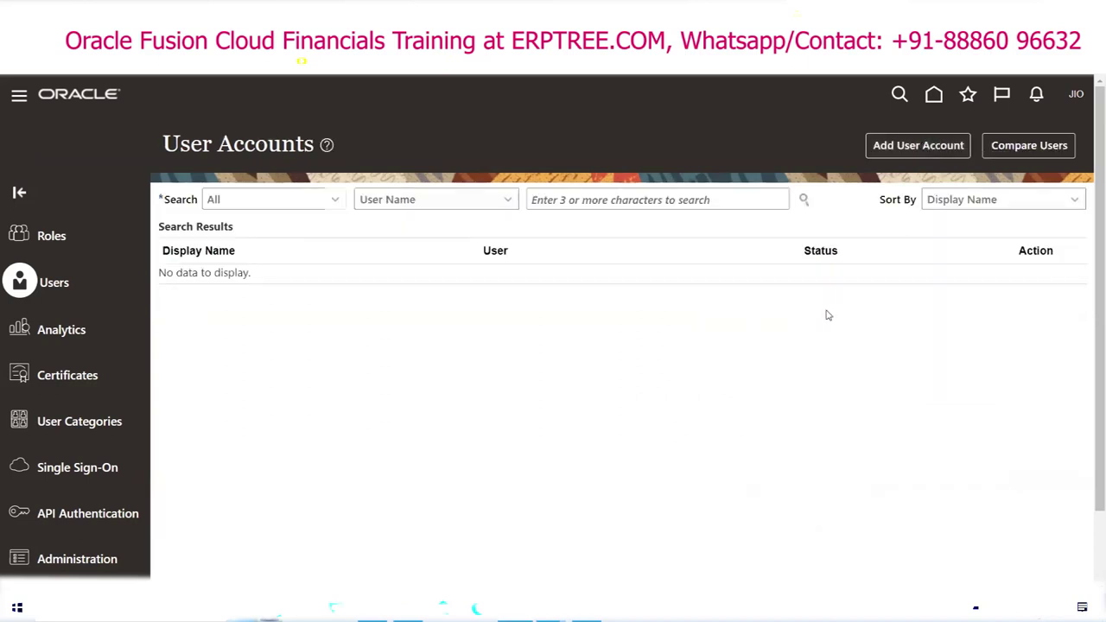
# Step: Search User Accounts for ERPTREE and check its email, Active status and unlocked state
pyautogui.click(589, 200)
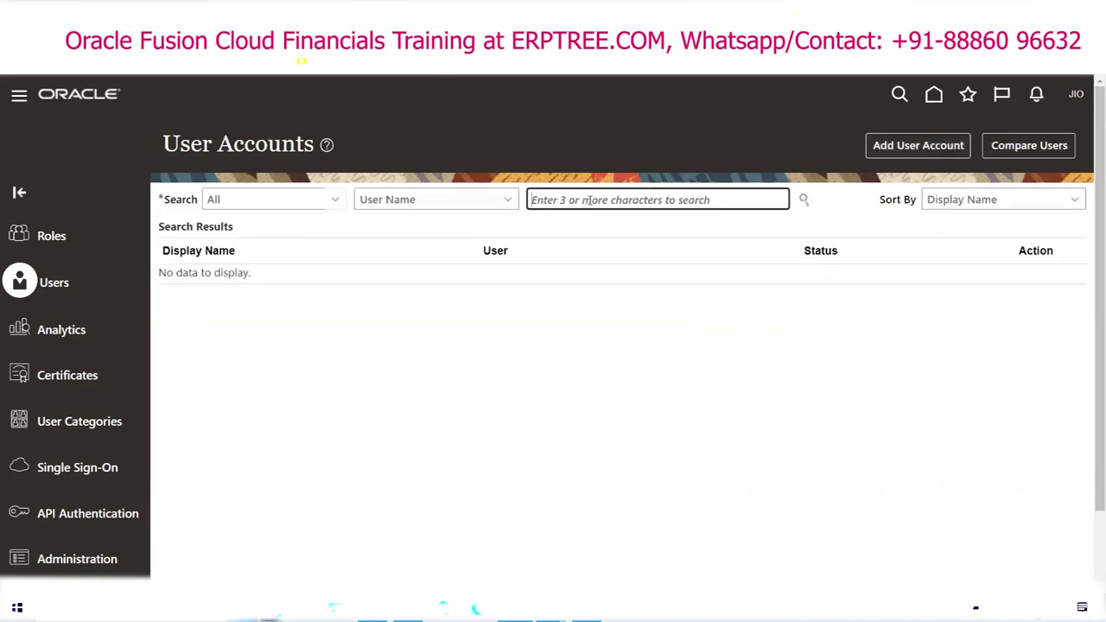
pyautogui.write('ERPTREE')
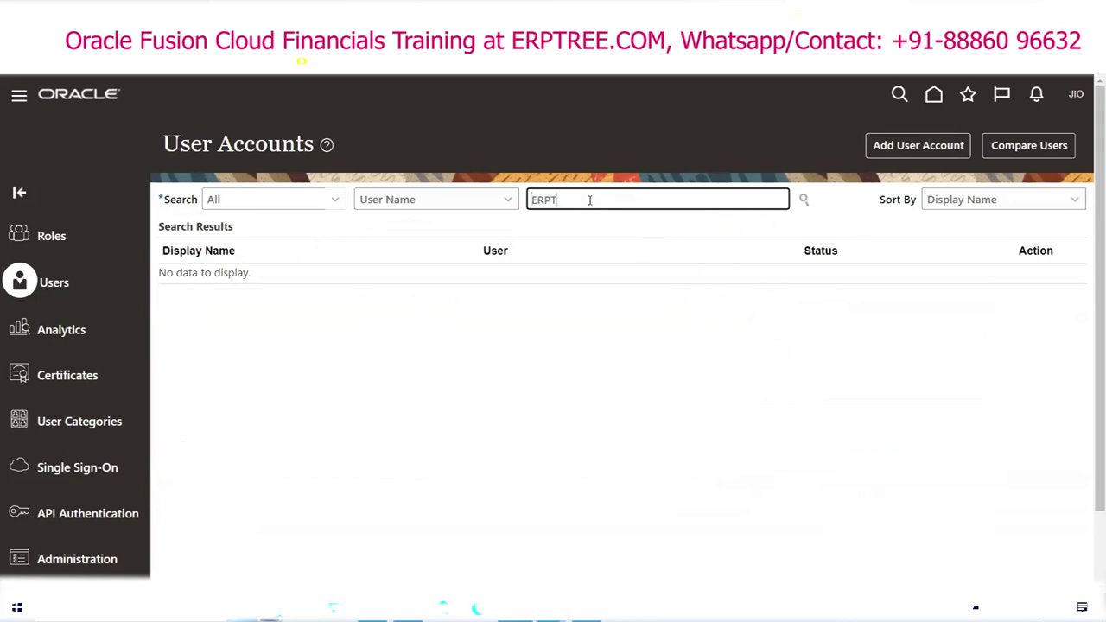
pyautogui.click(802, 199)
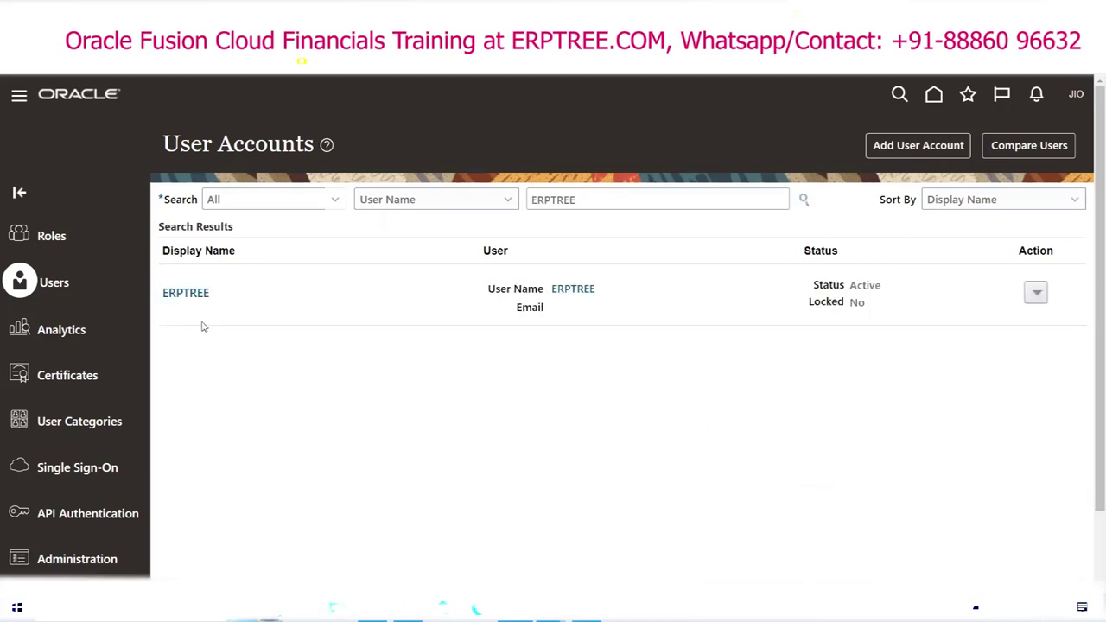
pyautogui.doubleClick(528, 313)
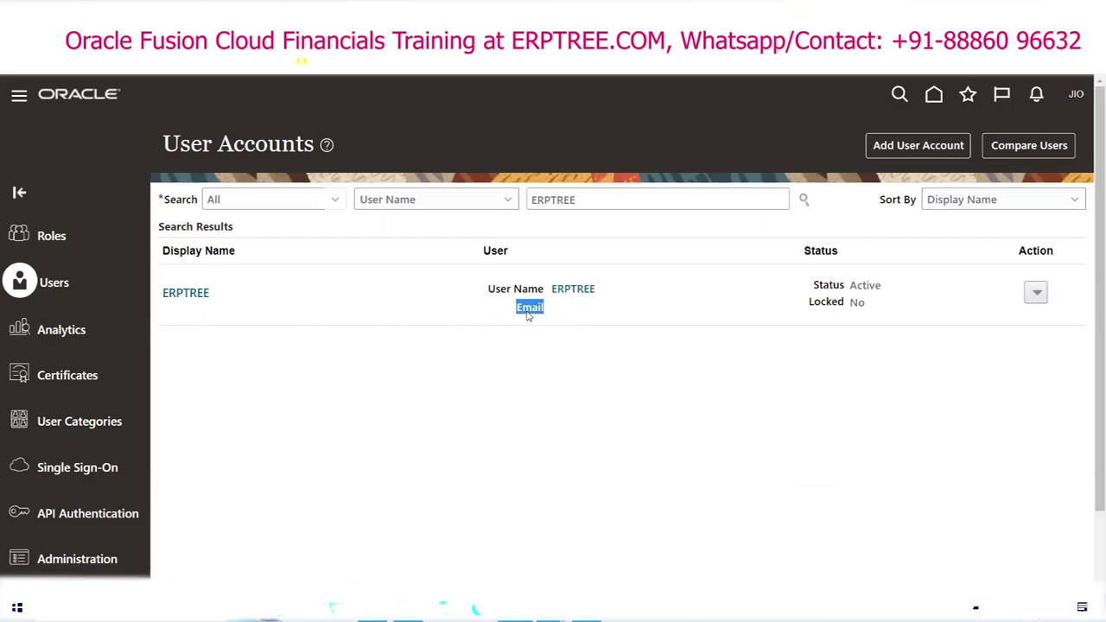
pyautogui.doubleClick(829, 287)
pyautogui.doubleClick(827, 303)
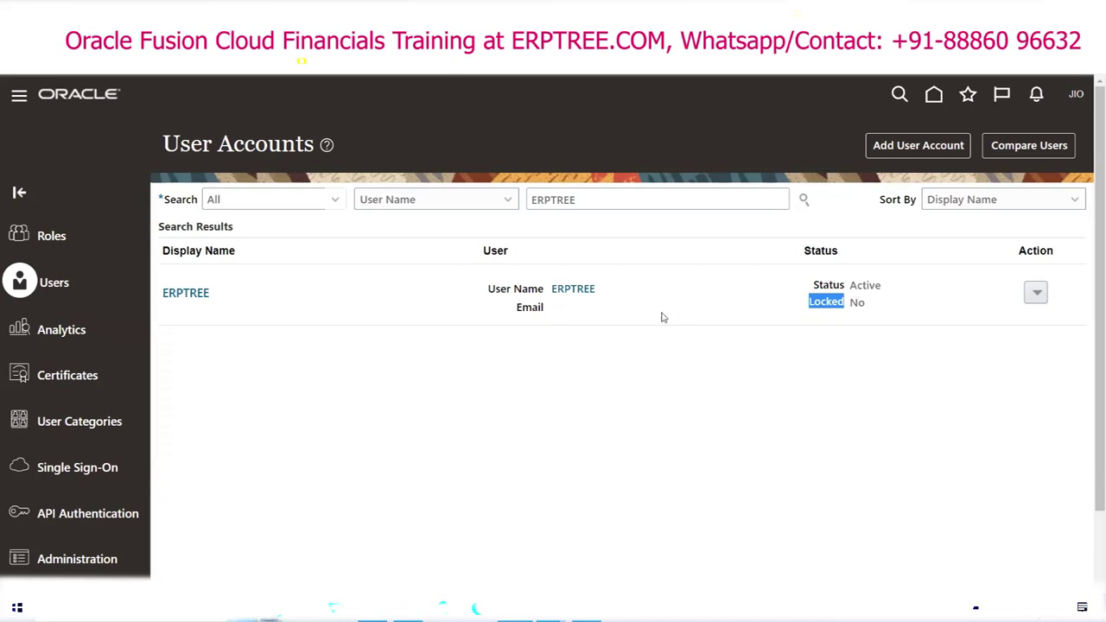
# Step: Reset ERPTREE's password manually from the row's actions, entering and confirming the new password
pyautogui.click(1037, 296)
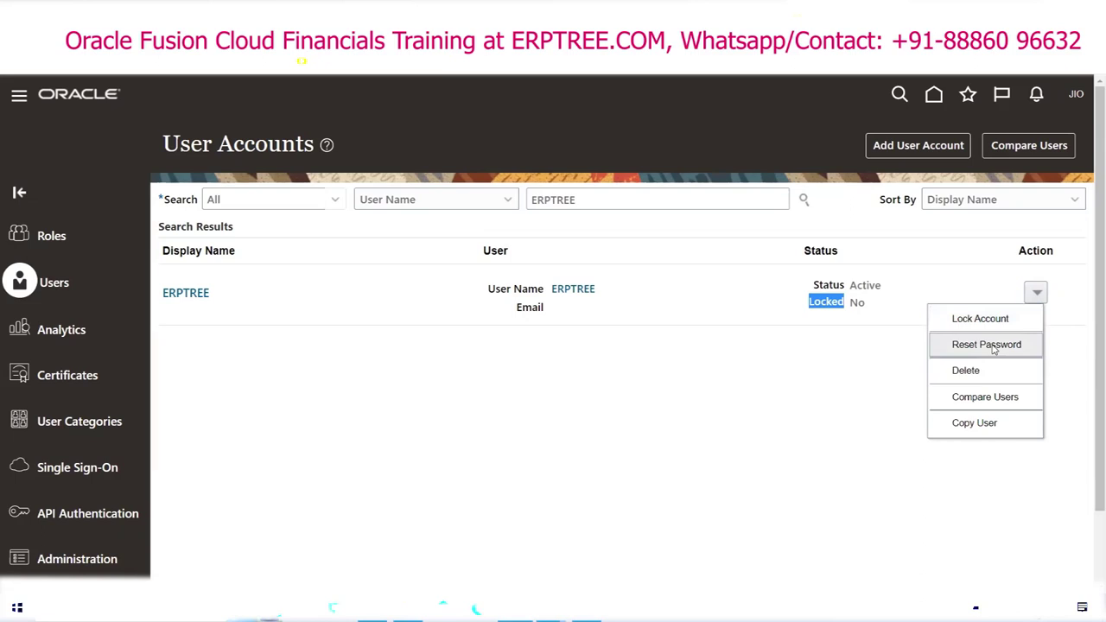
pyautogui.click(993, 348)
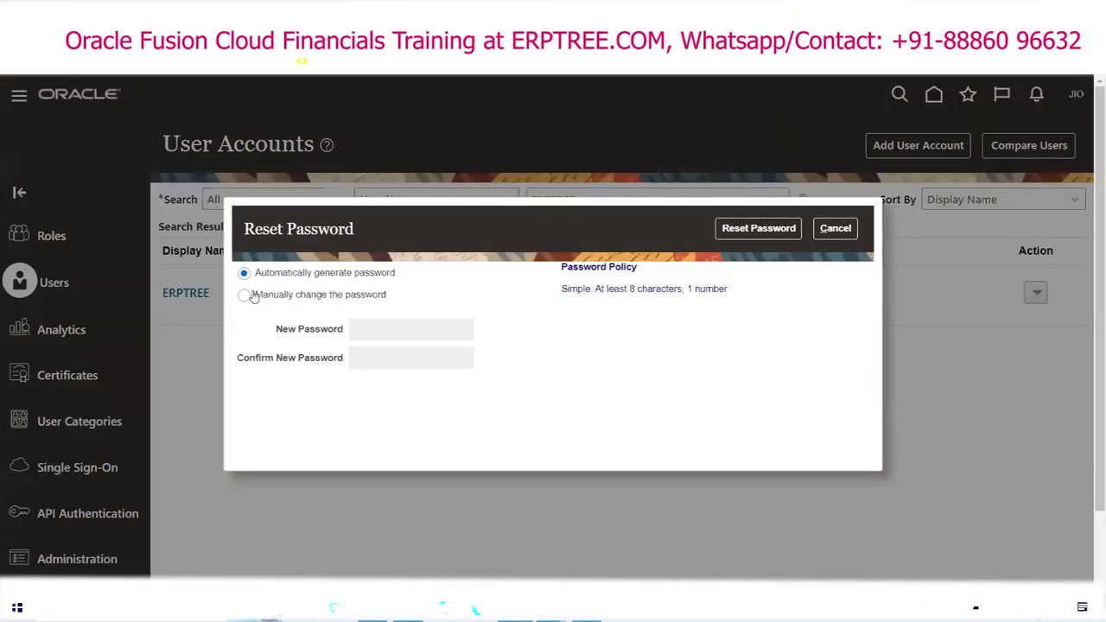
pyautogui.click(244, 295)
pyautogui.click(413, 336)
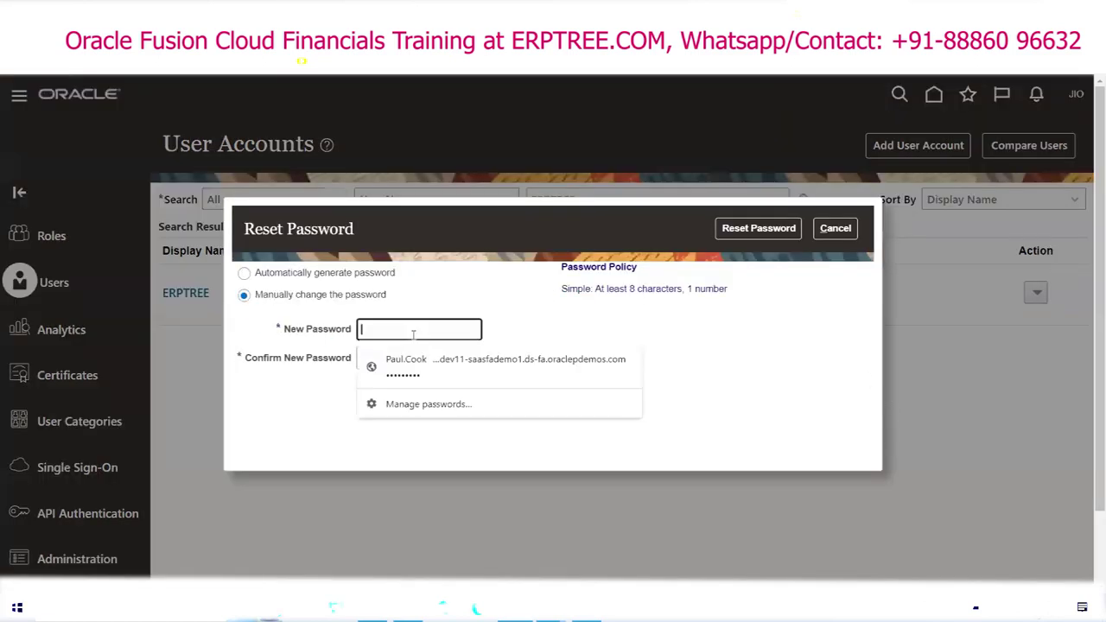
pyautogui.write('Welcome1')
pyautogui.press('Tab')
pyautogui.write('Welcome1')
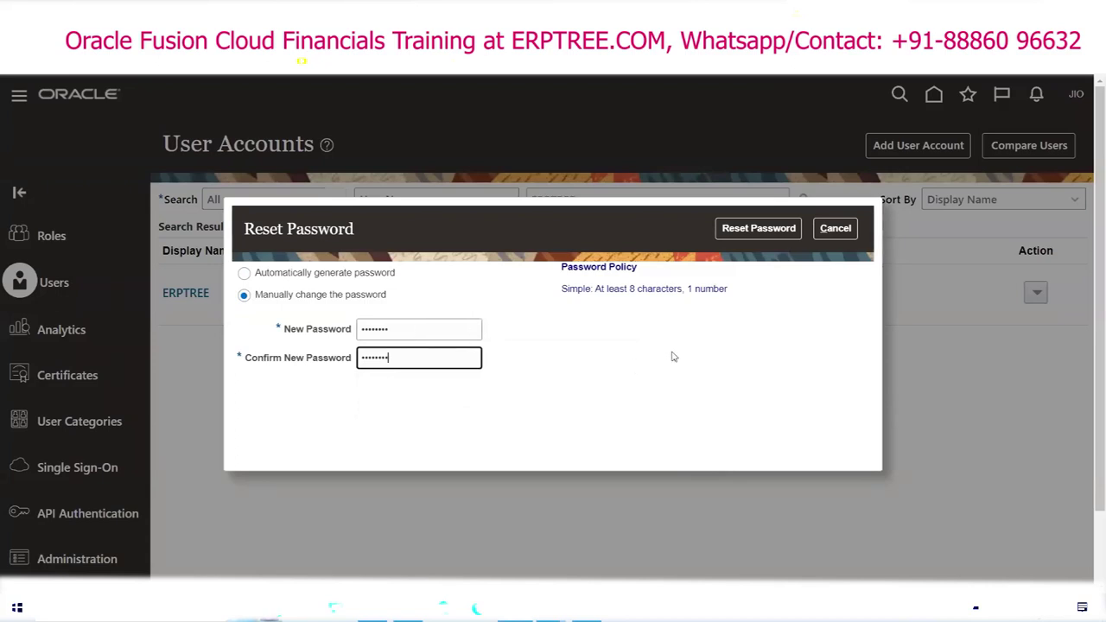
pyautogui.click(754, 229)
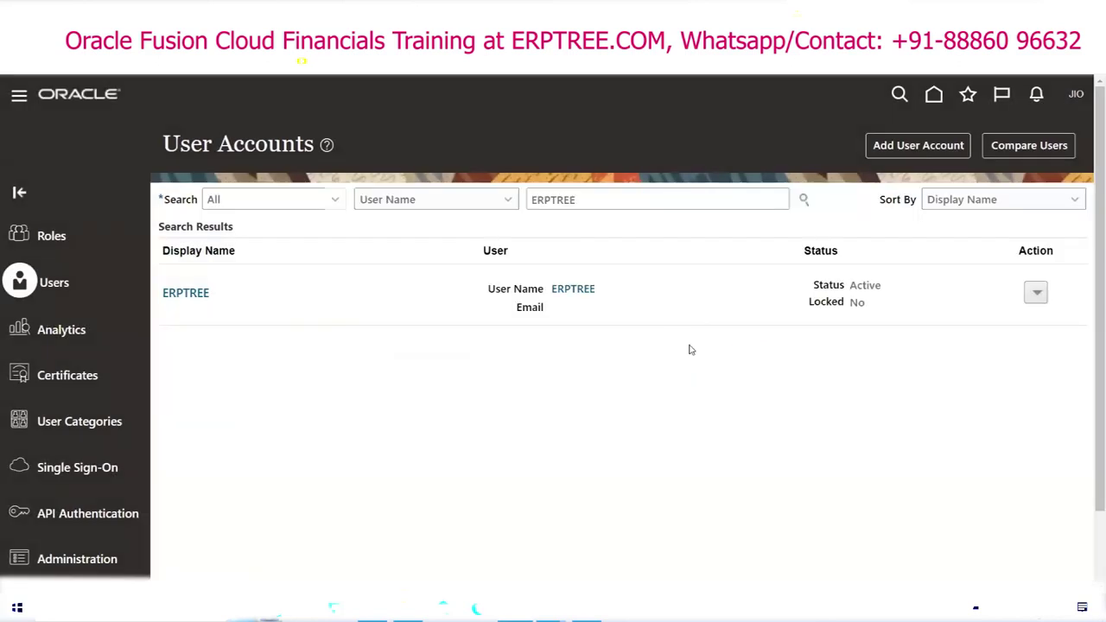
pyautogui.click(1037, 294)
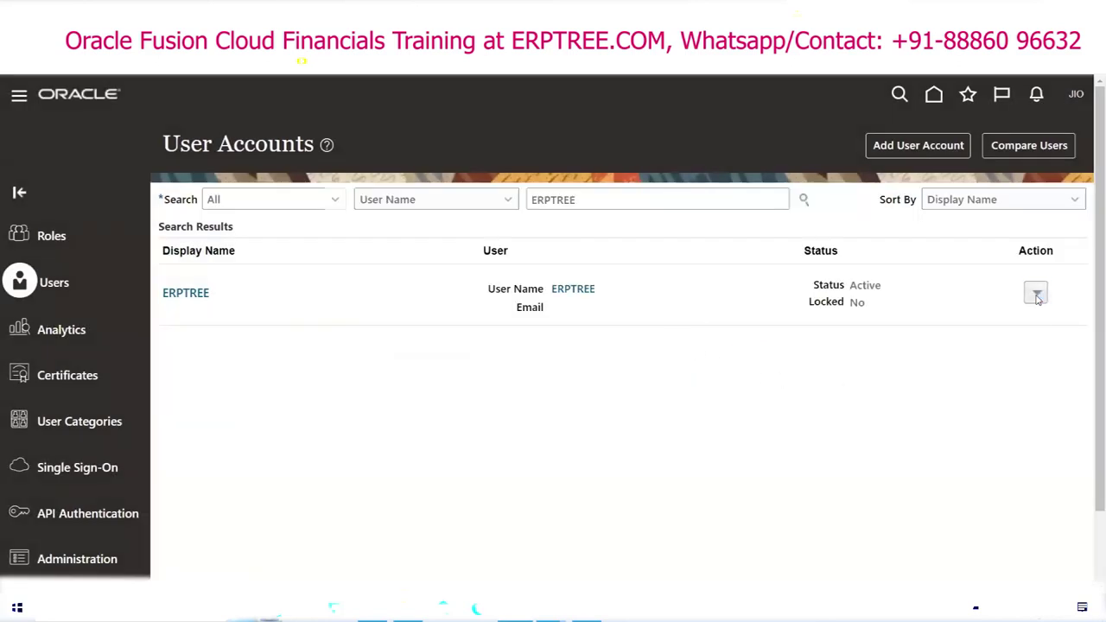
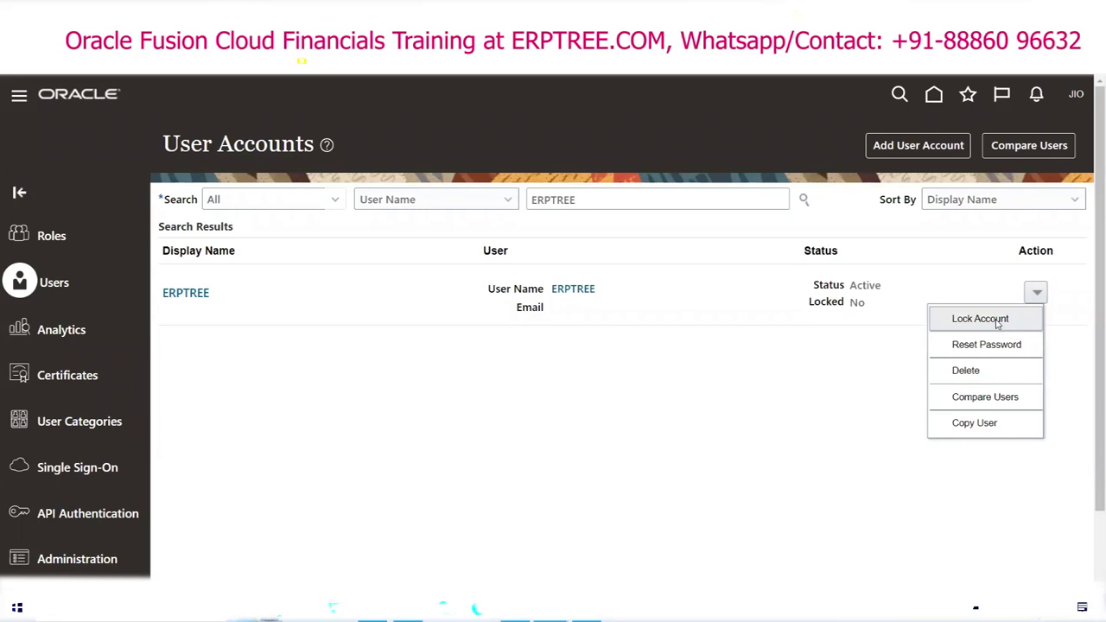
# Step: Lock the ERPTREE user account through Action > Lock Account and open its details page
pyautogui.click(980, 319)
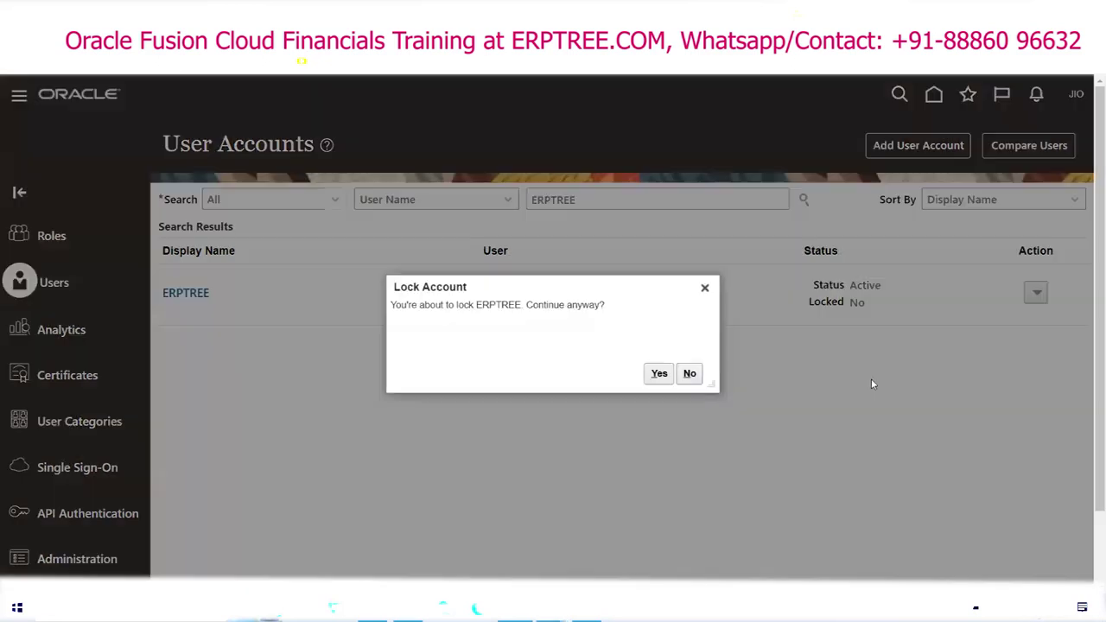
pyautogui.click(658, 373)
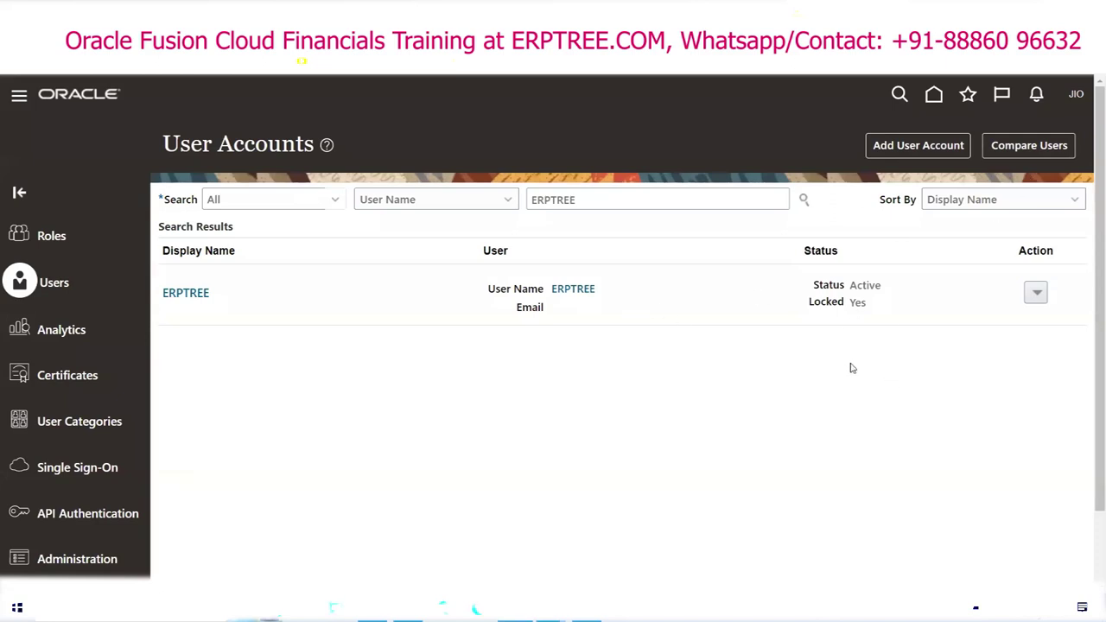
pyautogui.click(577, 289)
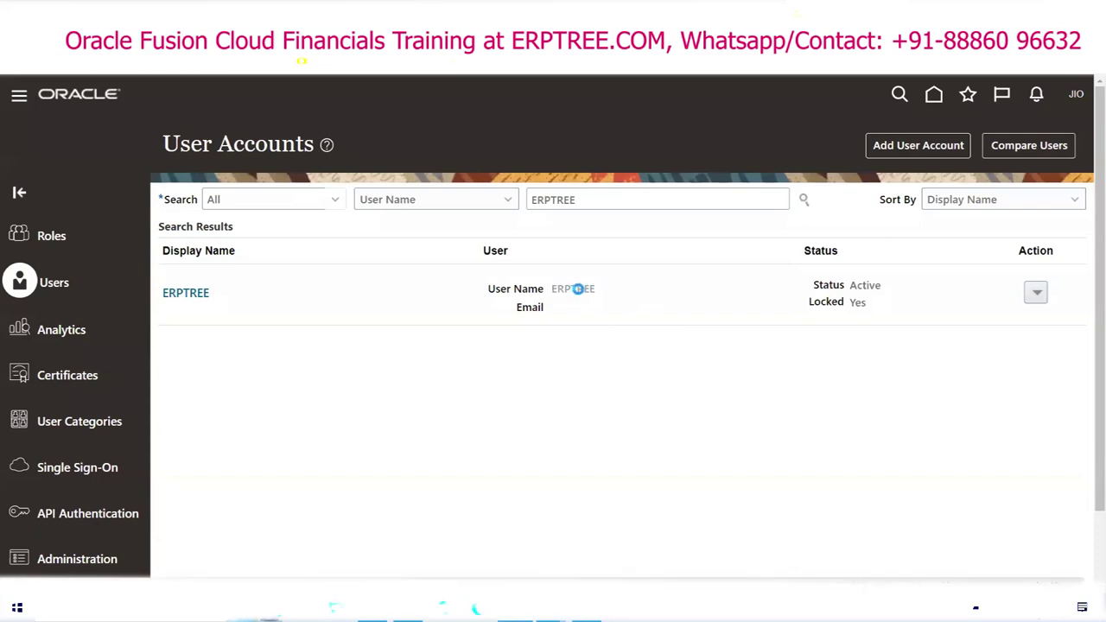
# Step: Clear the Locked checkbox on ERPTREE, save and close, and return to the search results
pyautogui.click(920, 146)
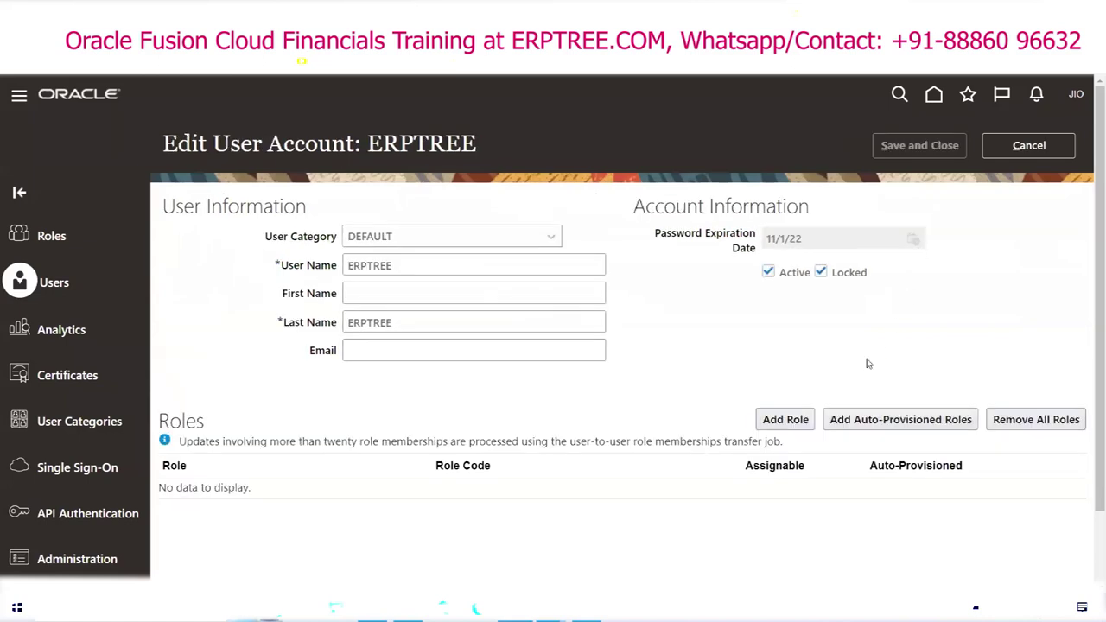
pyautogui.click(821, 272)
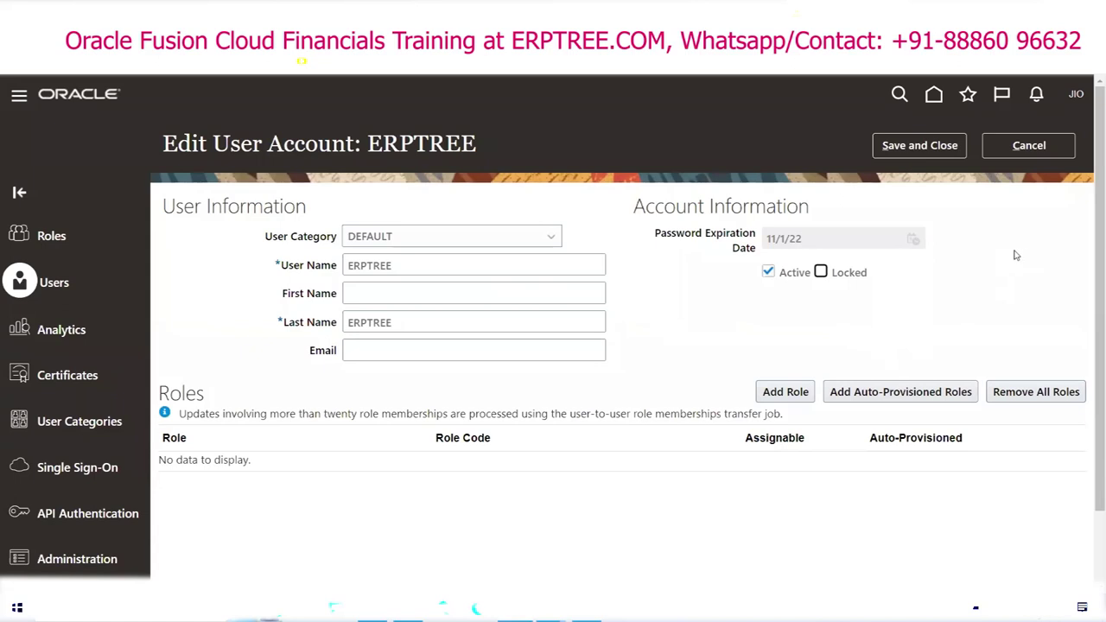
pyautogui.click(935, 153)
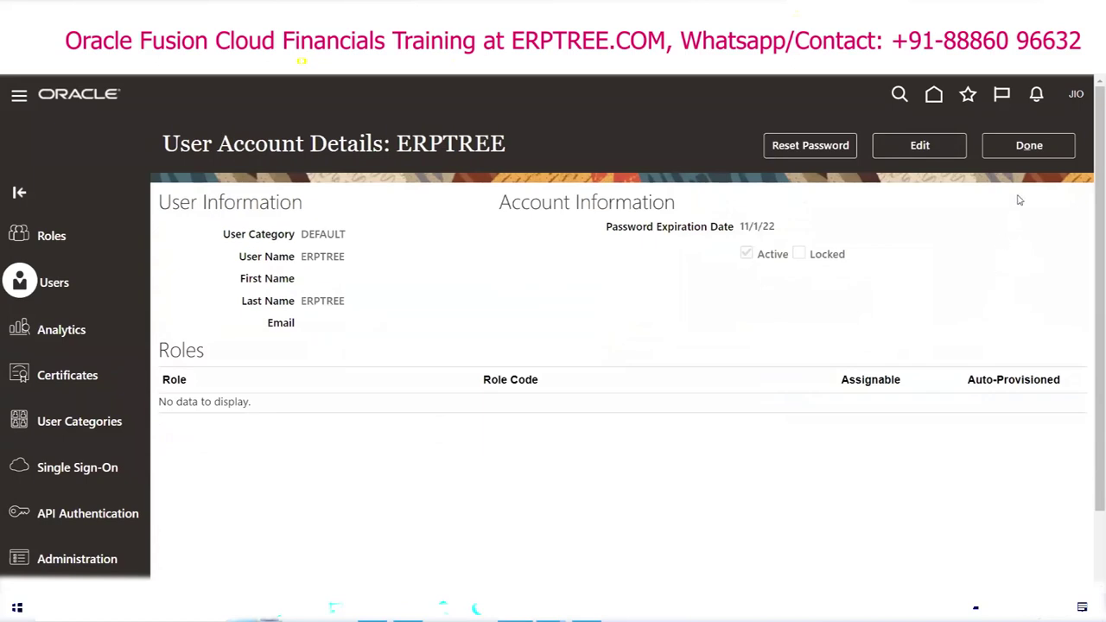
pyautogui.click(1028, 147)
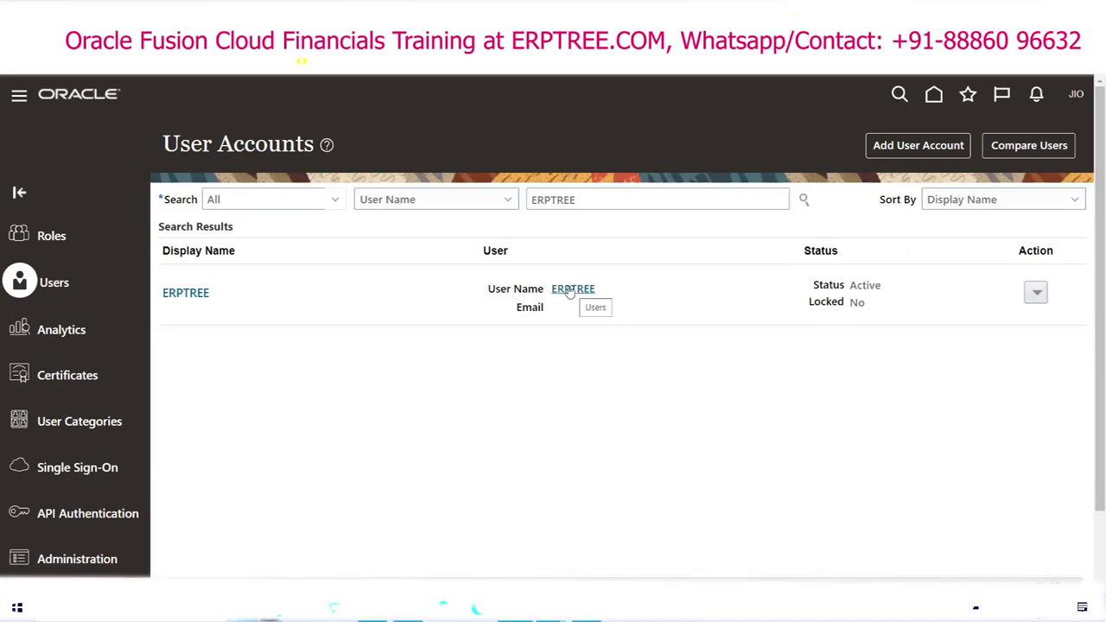
# Step: Open the ERPTREE account in edit mode and start the Add Role search
pyautogui.click(569, 290)
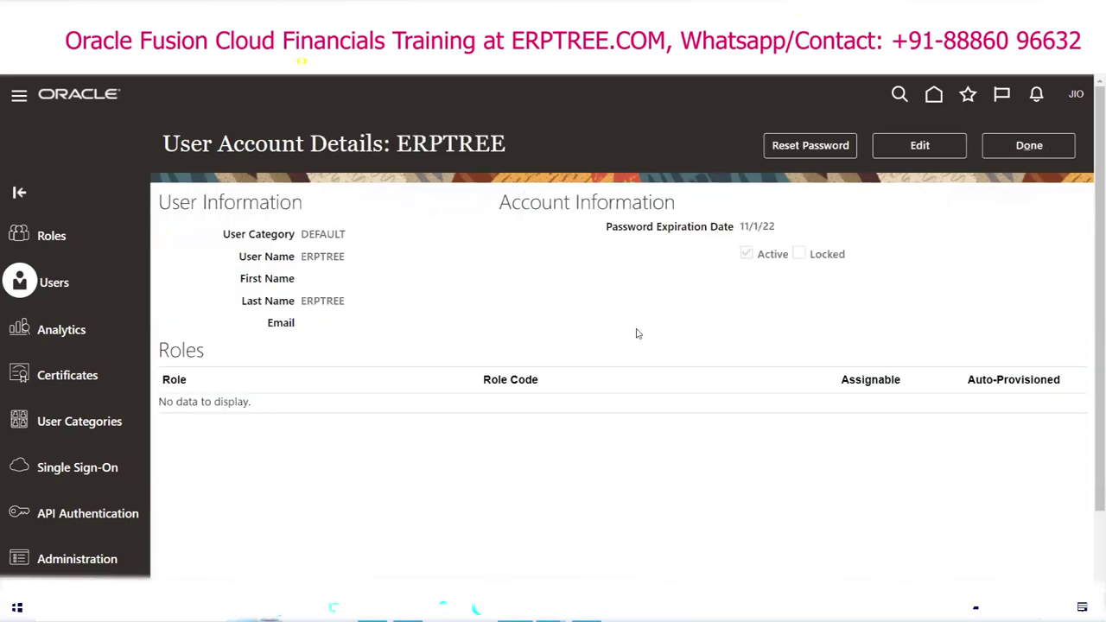
pyautogui.click(913, 146)
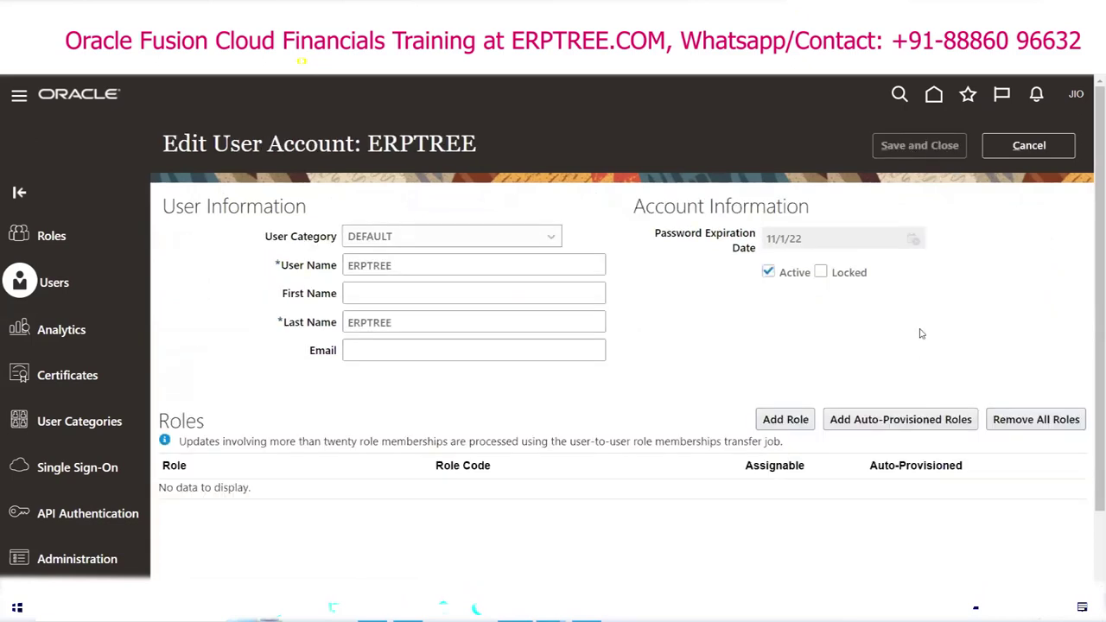
pyautogui.click(781, 420)
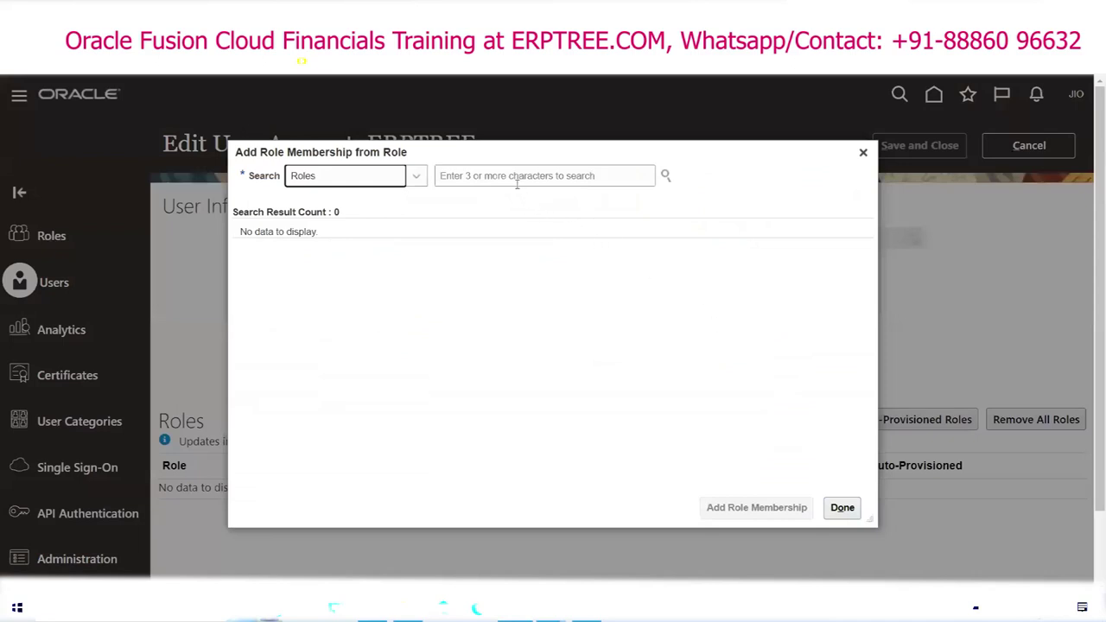
pyautogui.hotkey('alt', 'Tab')
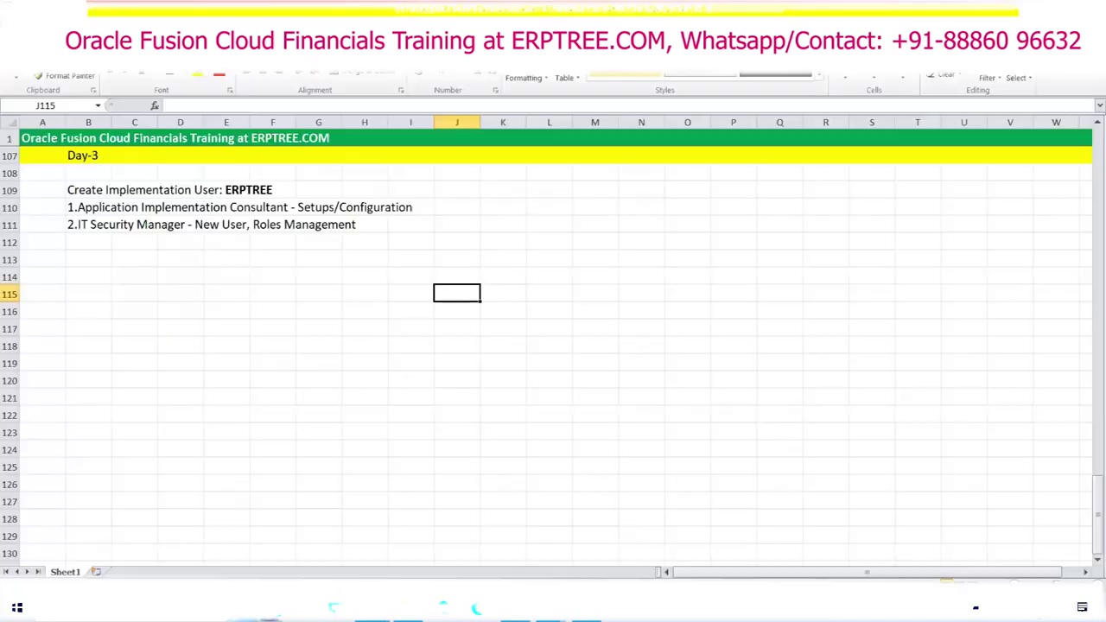
# Step: Select the two ERPTREE role lines in B110:H111 of the Day-3 notes
pyautogui.moveTo(72, 207); pyautogui.dragTo(403, 222)
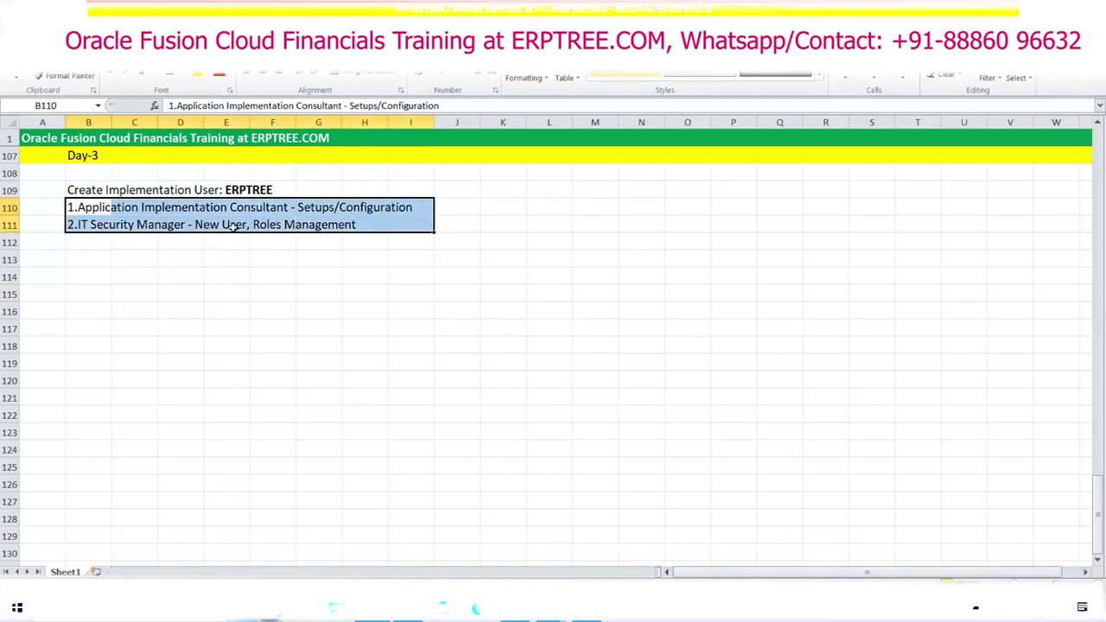
pyautogui.hotkey('alt', 'Tab')
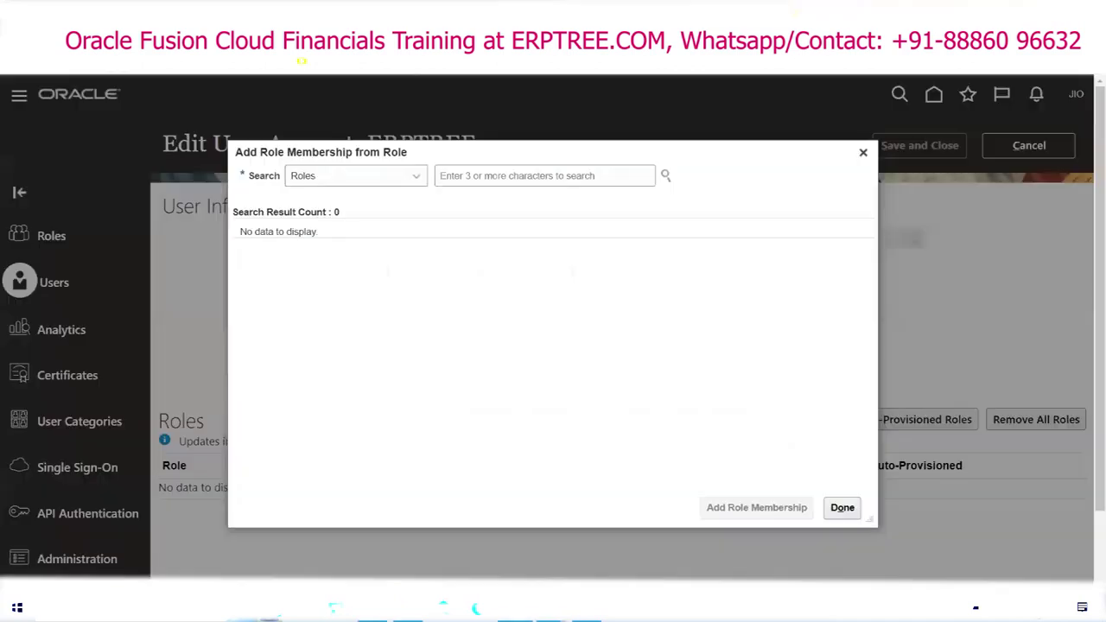
# Step: Enter 'Application Implementation' in the role search field
pyautogui.click(524, 178)
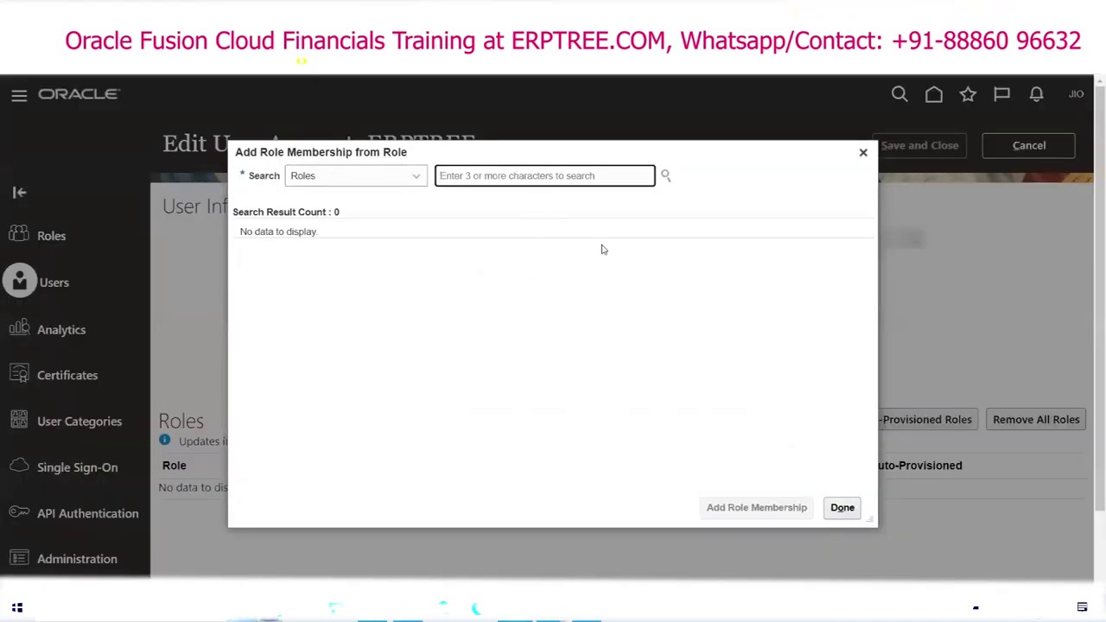
pyautogui.write('A')
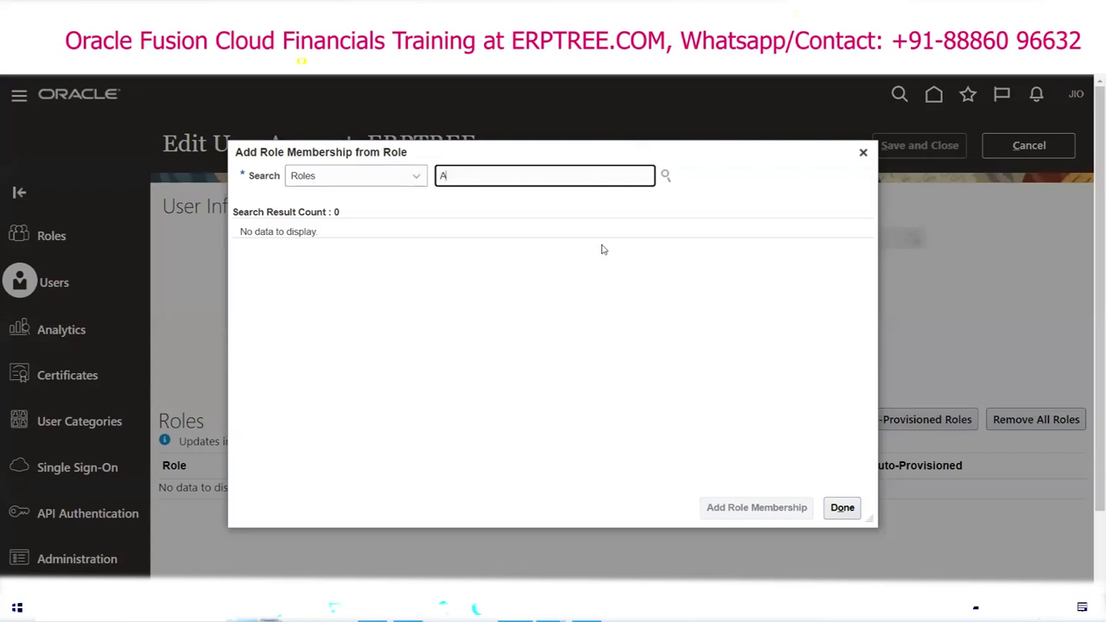
pyautogui.write('pplic')
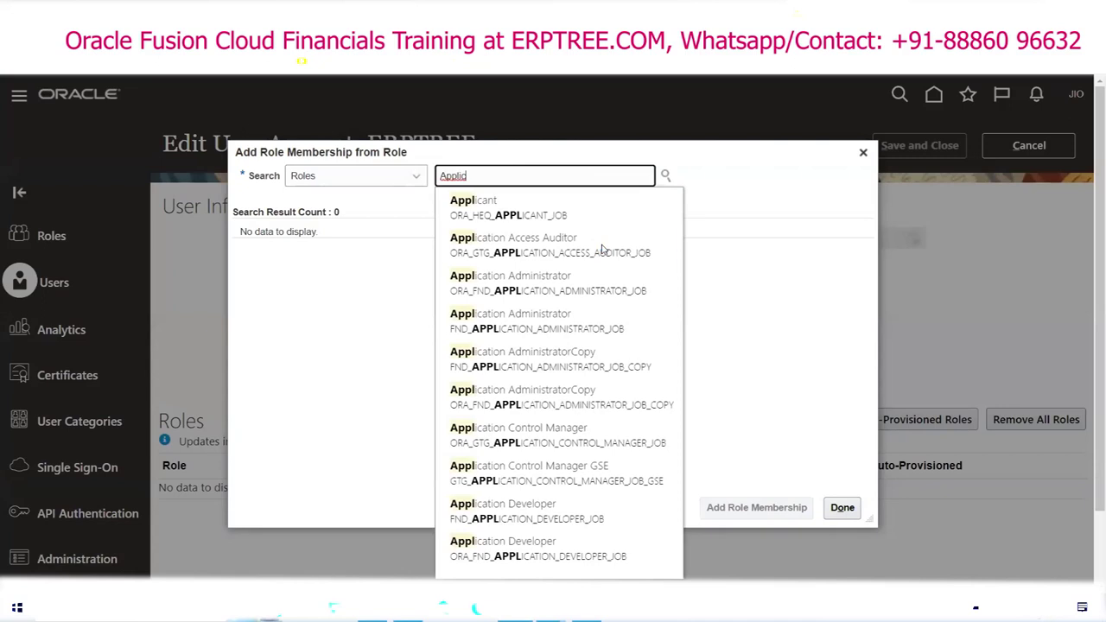
pyautogui.write('ation')
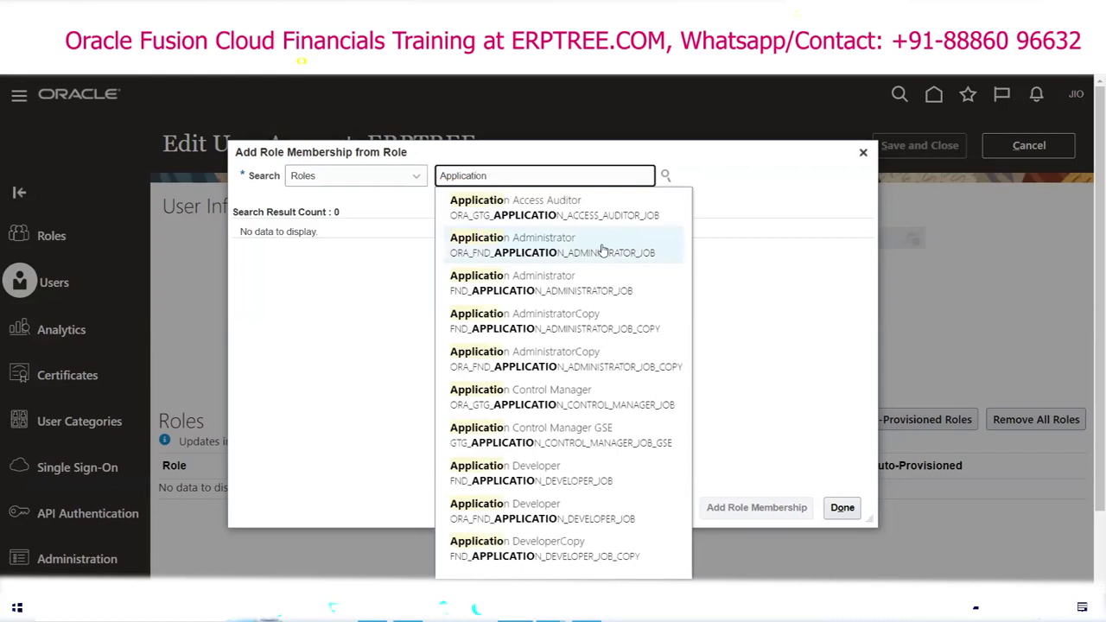
pyautogui.write('mpl')
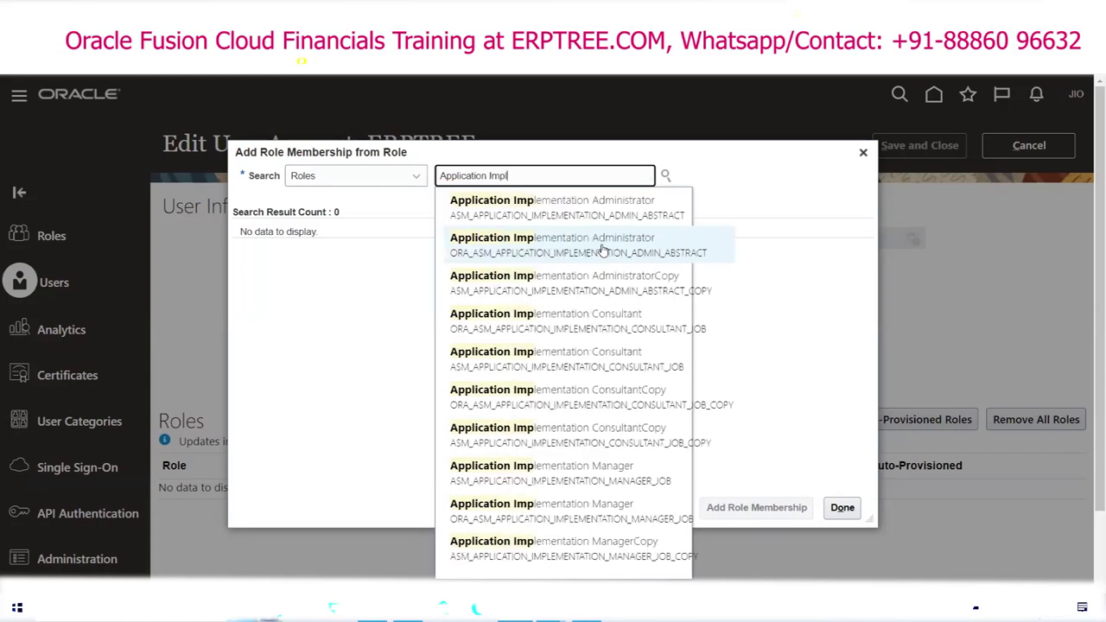
pyautogui.write('eme')
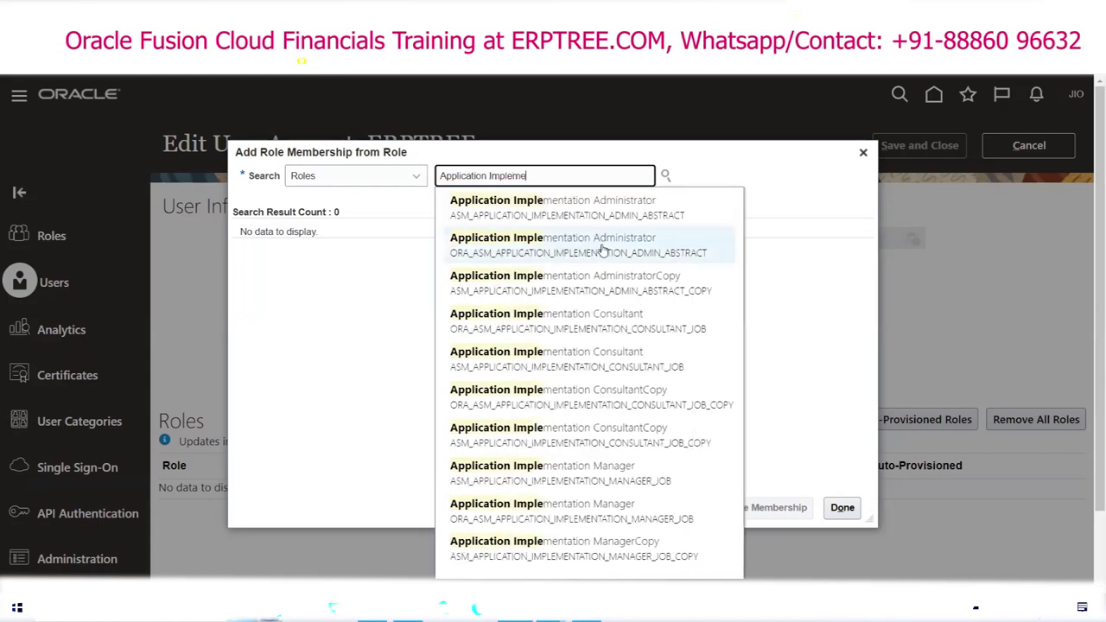
pyautogui.write('nta')
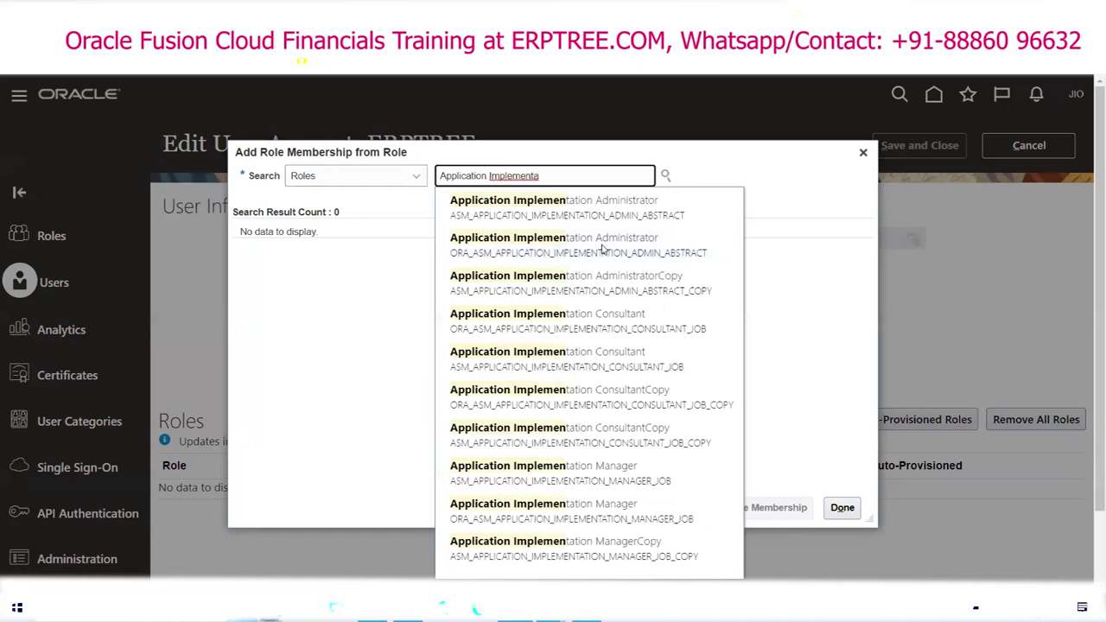
pyautogui.write('tion')
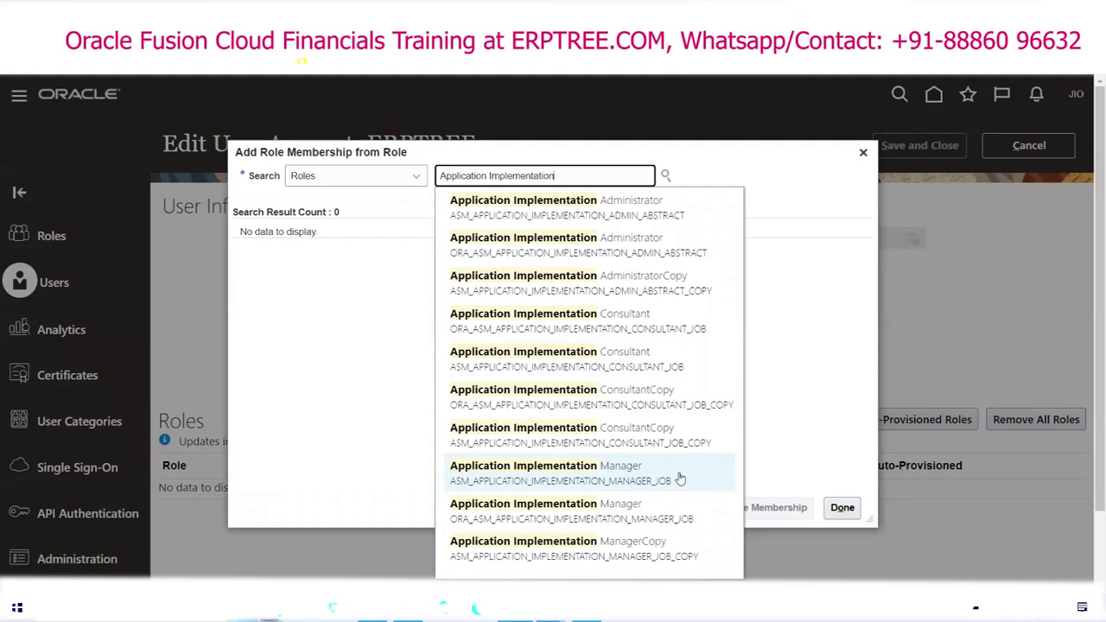
# Step: Narrow the search to 'Application Implementation Cons' and pick the Consultant suggestion
pyautogui.write('Cons')
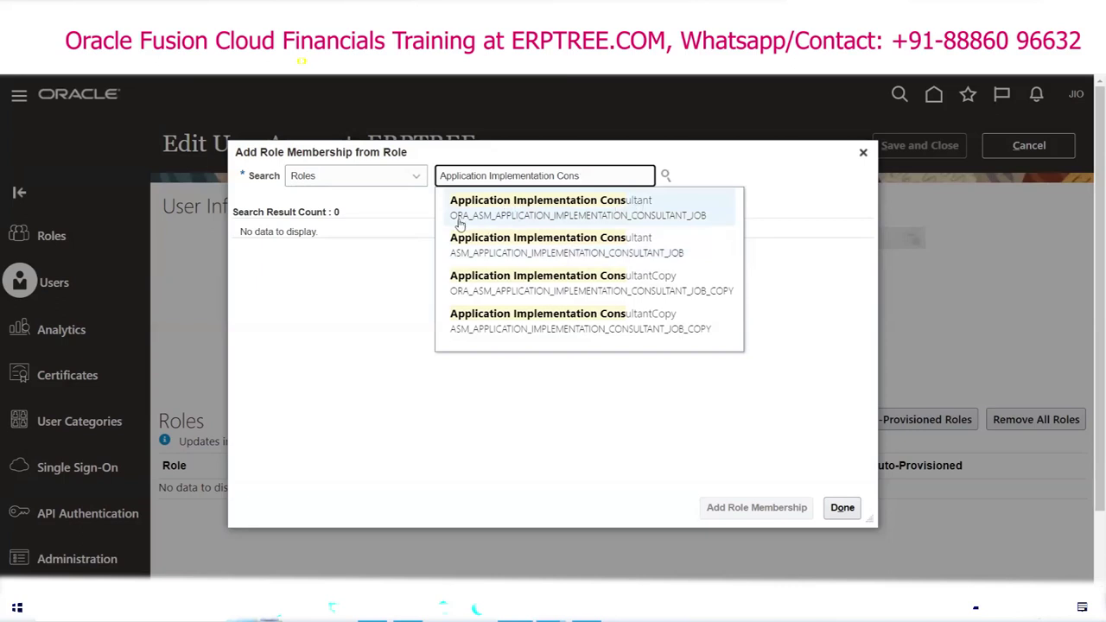
pyautogui.click(552, 202)
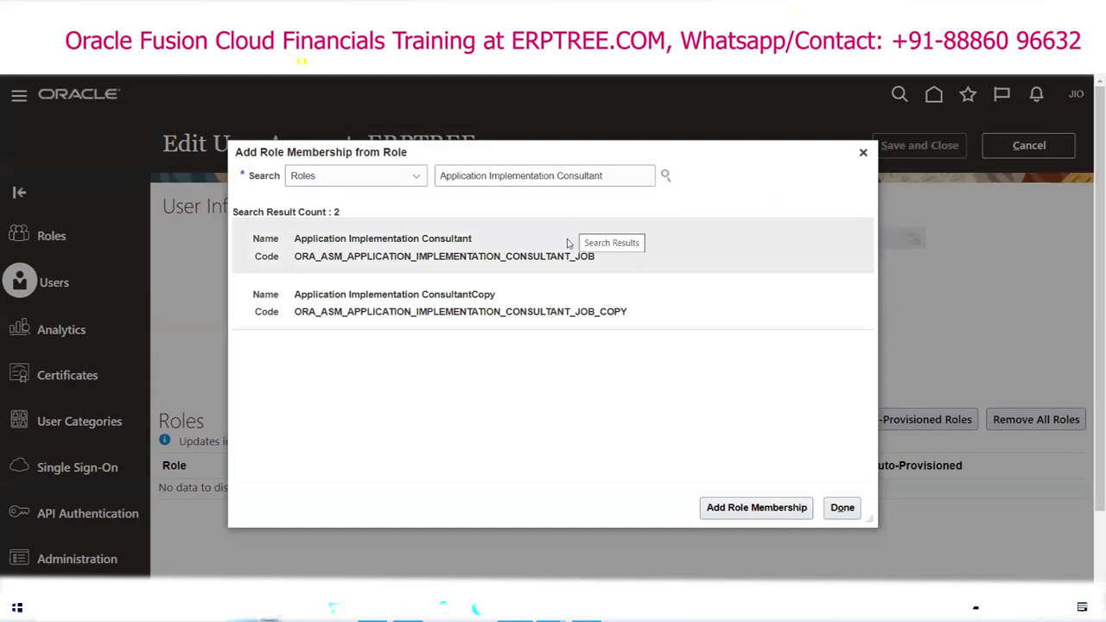
# Step: Add the Application Implementation Consultant role membership to ERPTREE
pyautogui.click(349, 239)
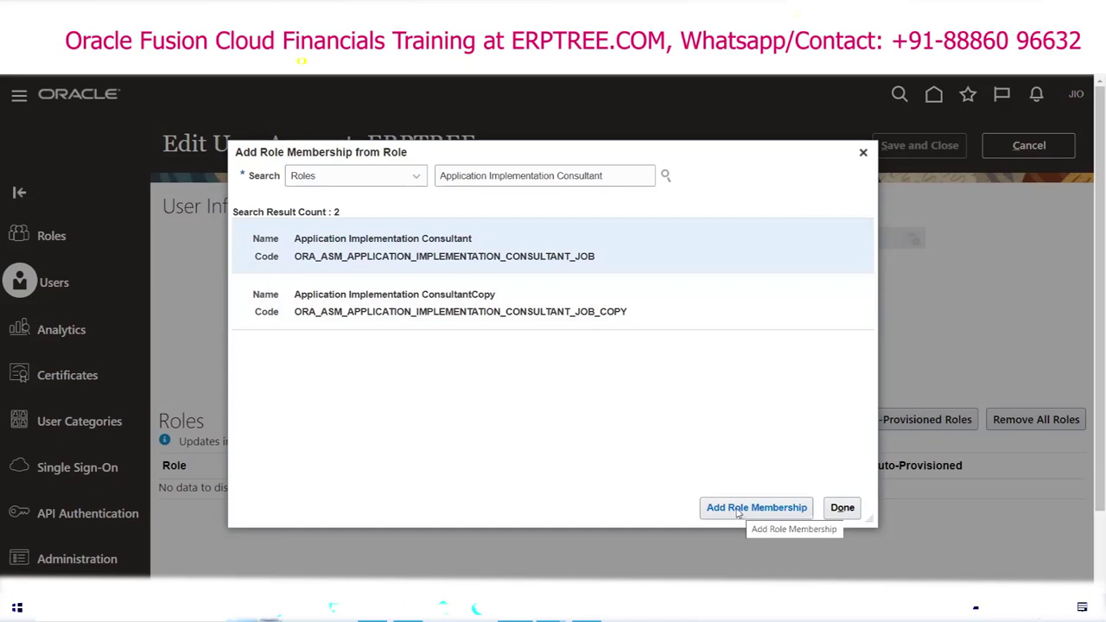
pyautogui.click(737, 510)
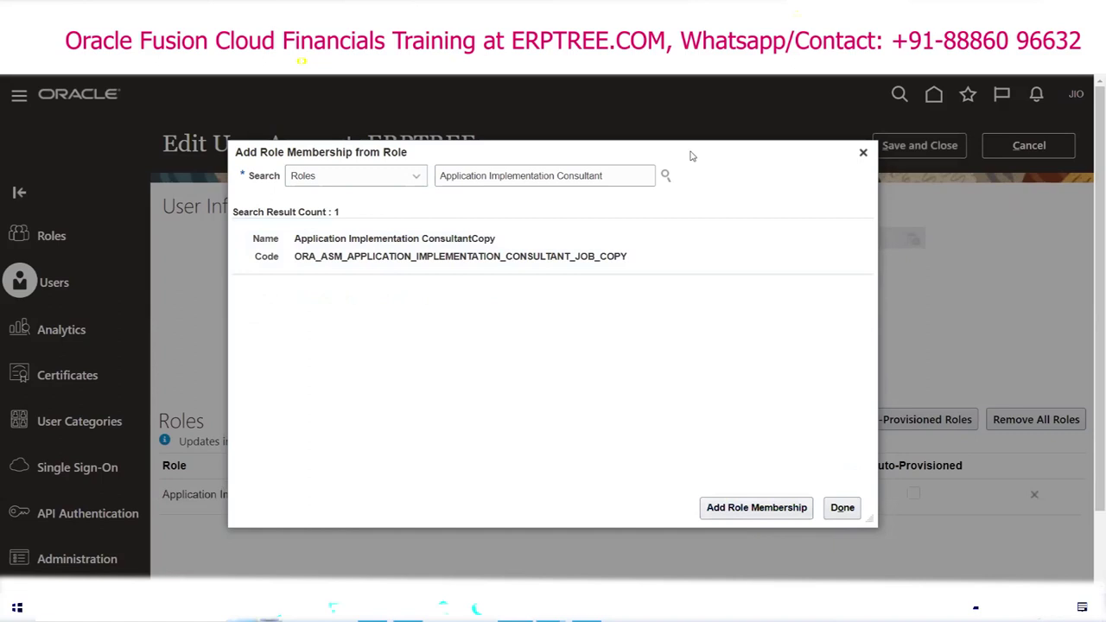
pyautogui.moveTo(704, 156); pyautogui.dragTo(903, 118)
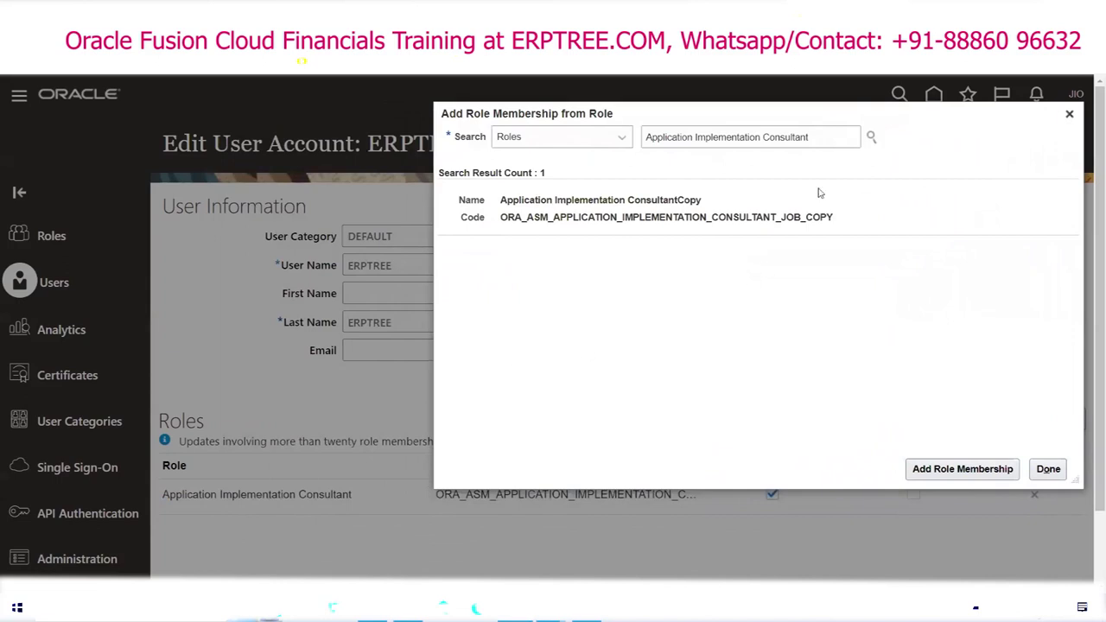
pyautogui.moveTo(855, 112); pyautogui.dragTo(670, 183)
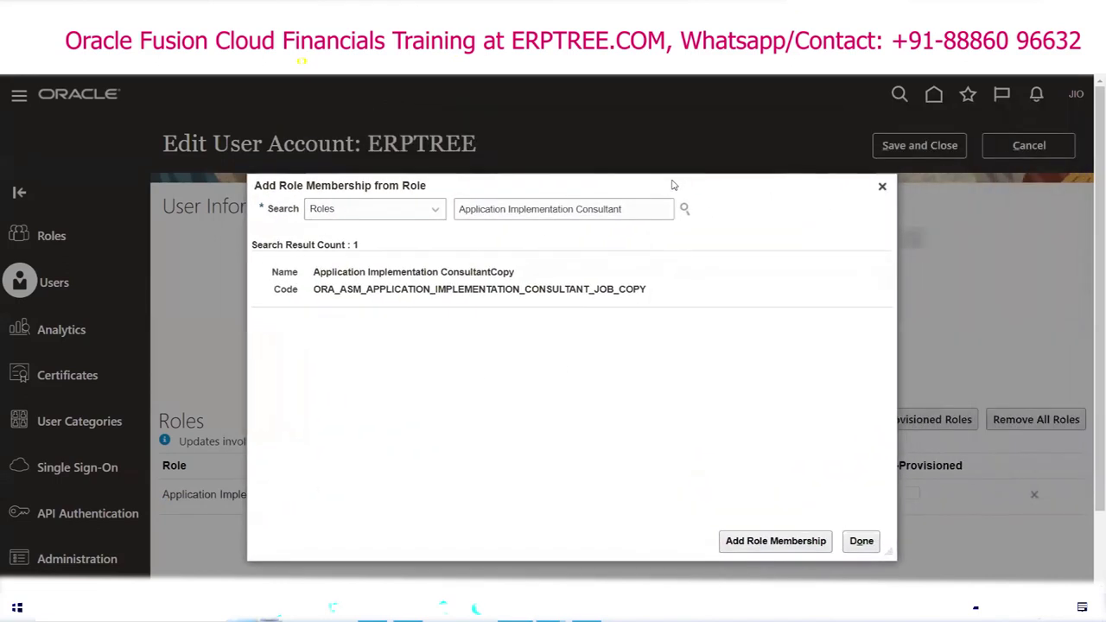
# Step: Search for IT Security Manager, add it to ERPTREE, and close the role search
pyautogui.moveTo(621, 209); pyautogui.dragTo(419, 220)
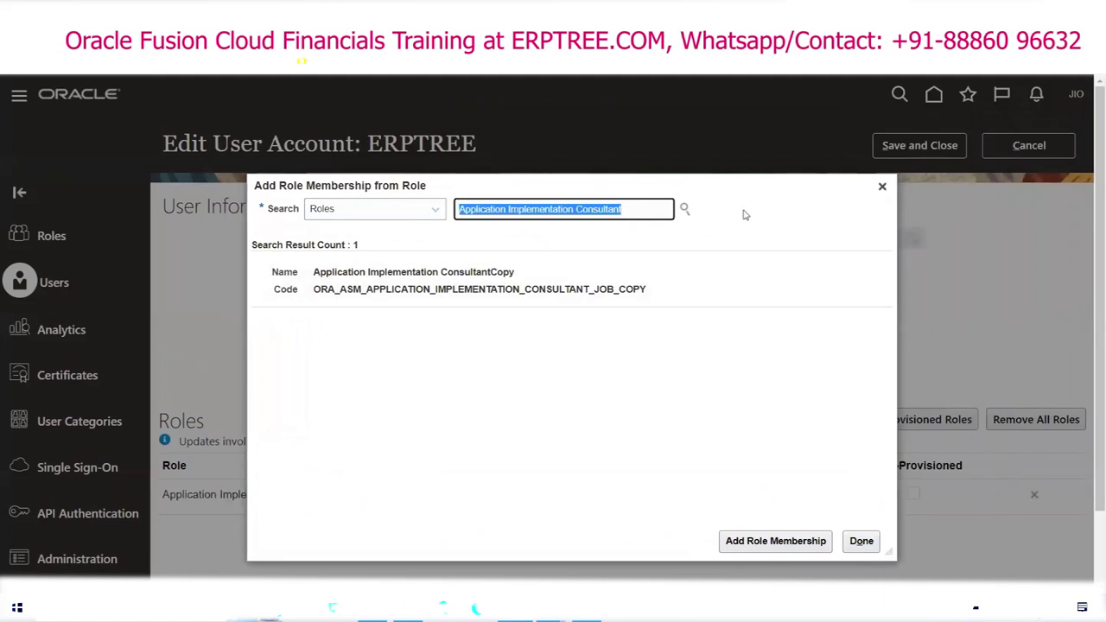
pyautogui.write('IT Secu')
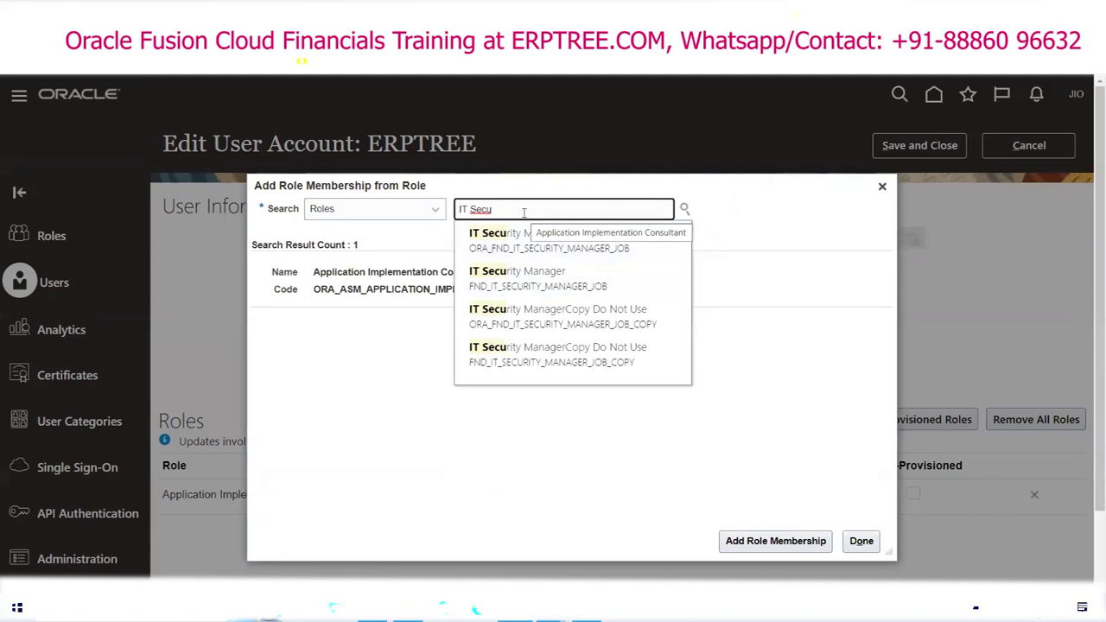
pyautogui.write('rity M')
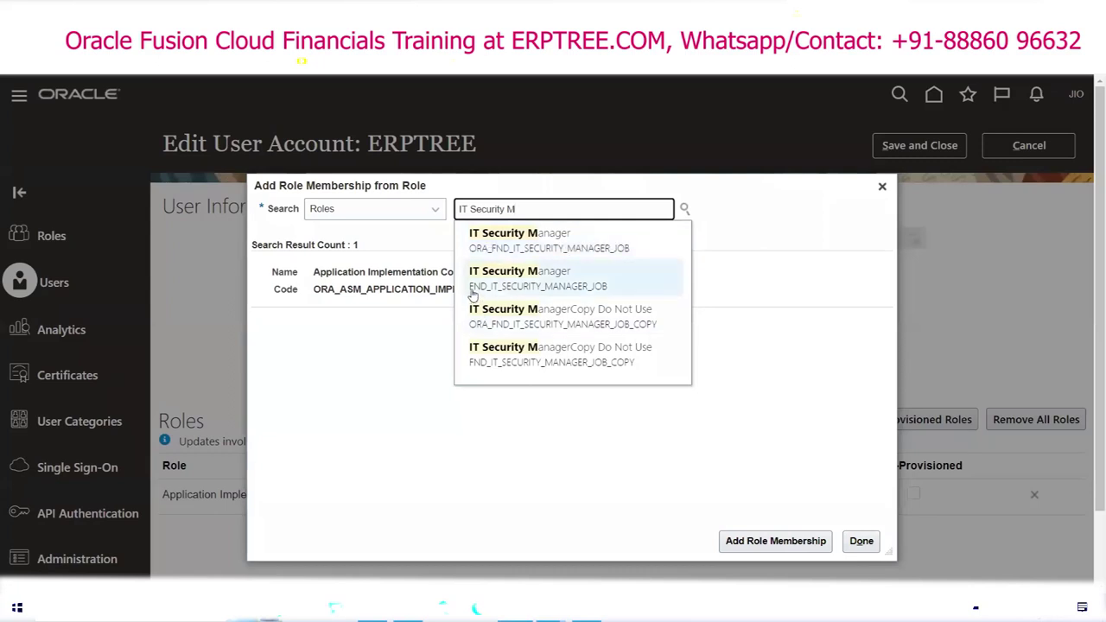
pyautogui.click(525, 244)
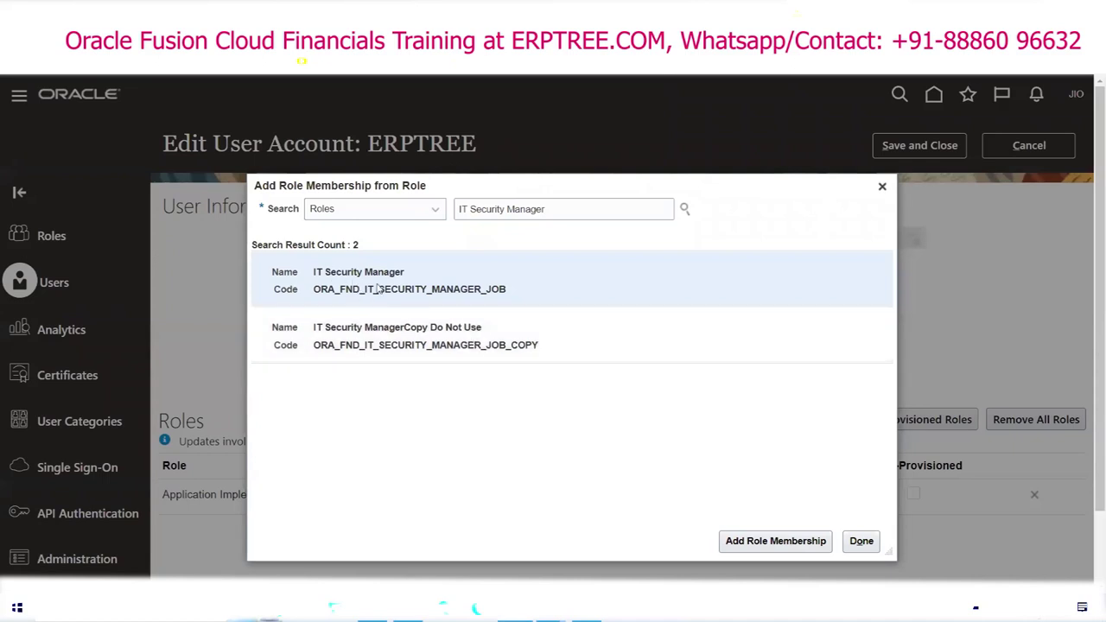
pyautogui.click(743, 542)
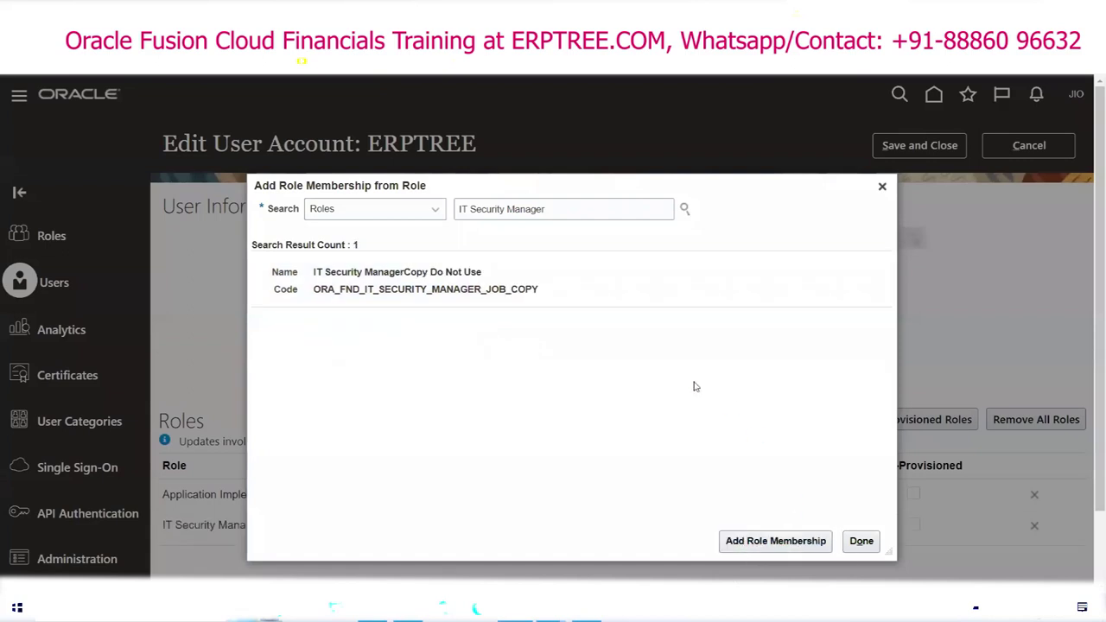
pyautogui.click(862, 541)
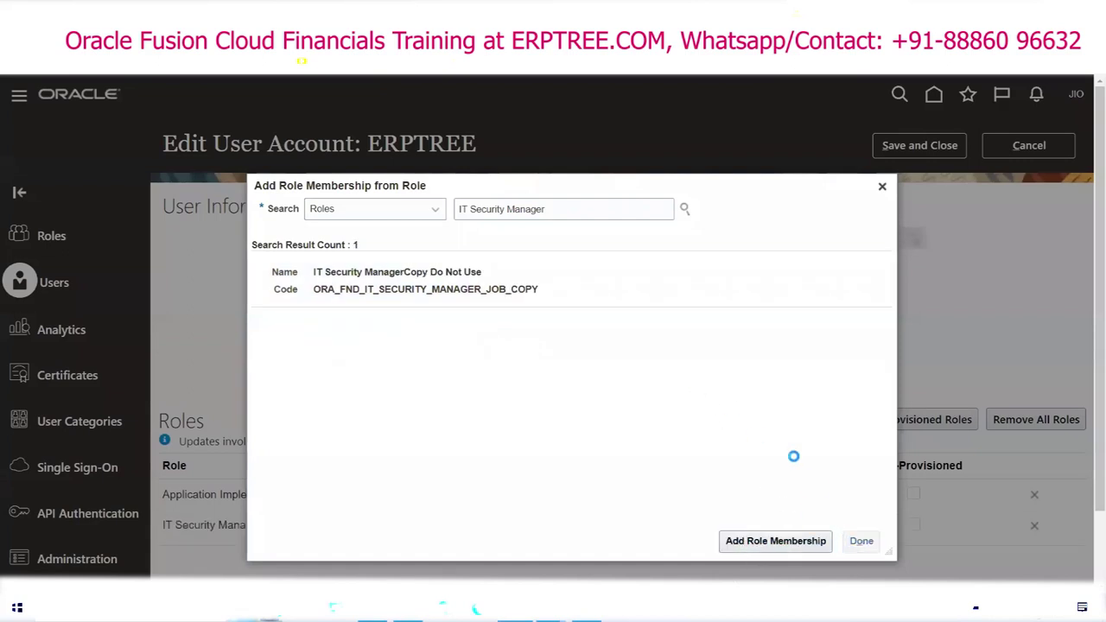
# Step: Save and close the ERPTREE account with both new roles assigned
pyautogui.scroll(-2, 516, 325)
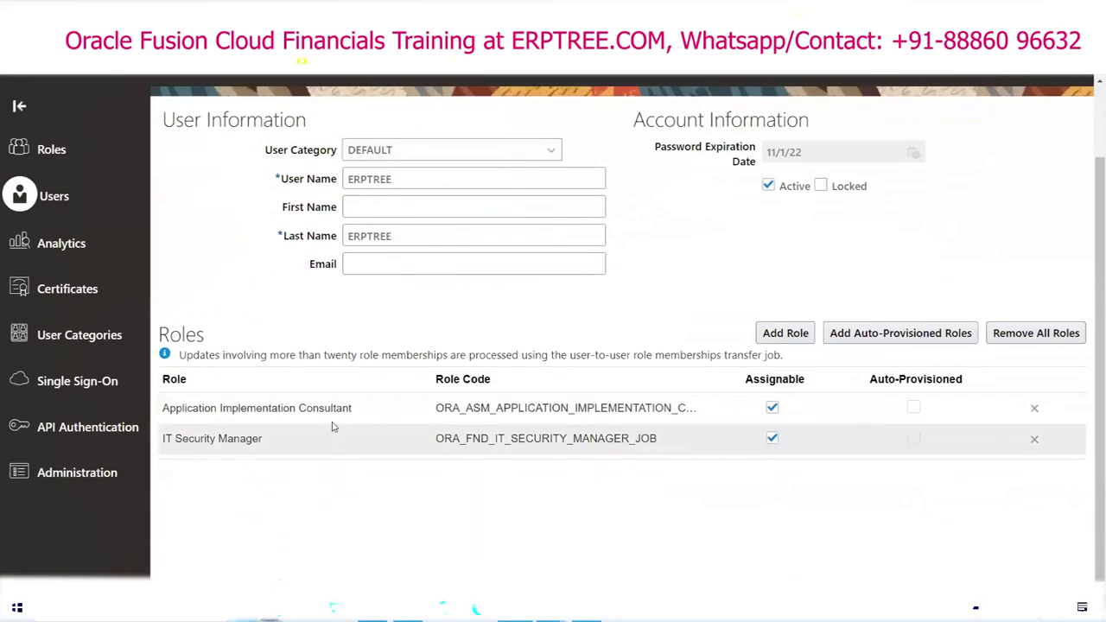
pyautogui.scroll(1, 424, 400)
pyautogui.scroll(1, 395, 264)
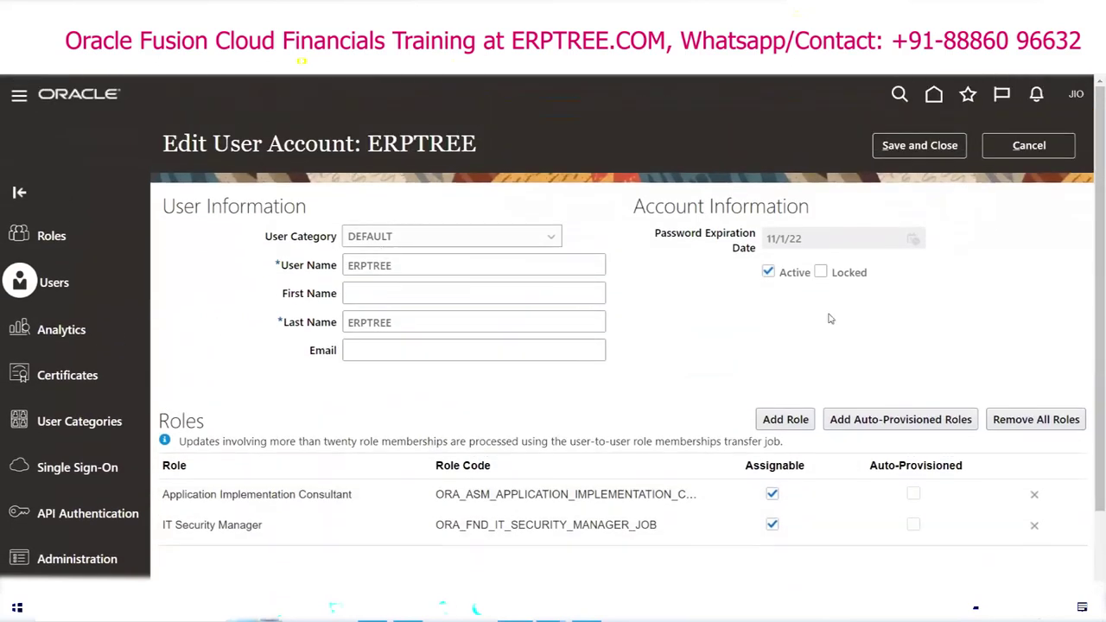
pyautogui.click(919, 146)
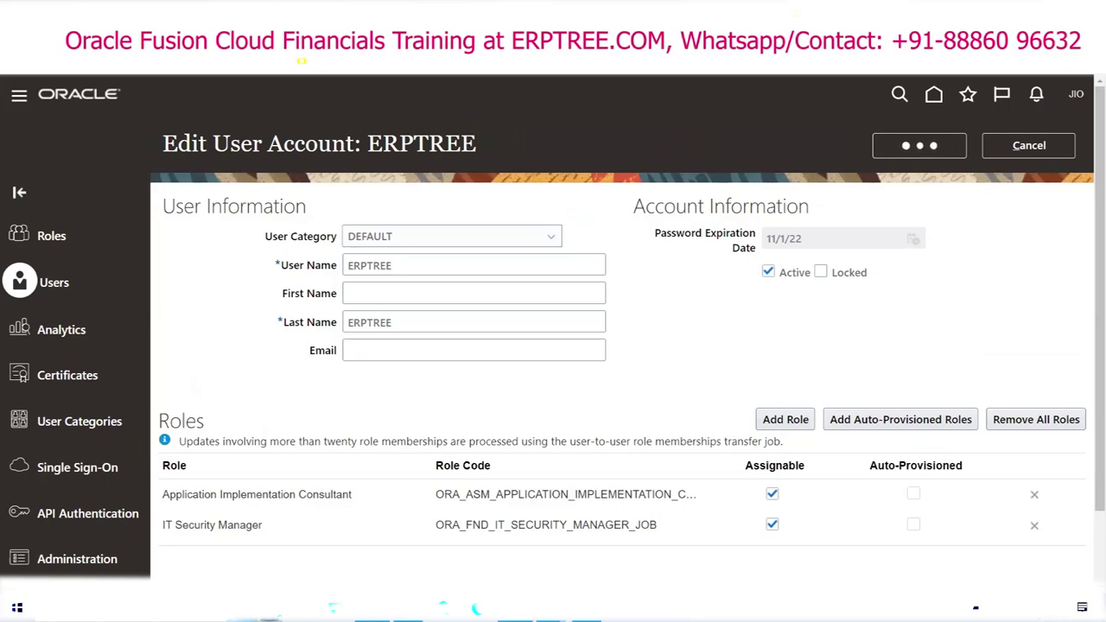
pyautogui.hotkey('alt', 'Tab')
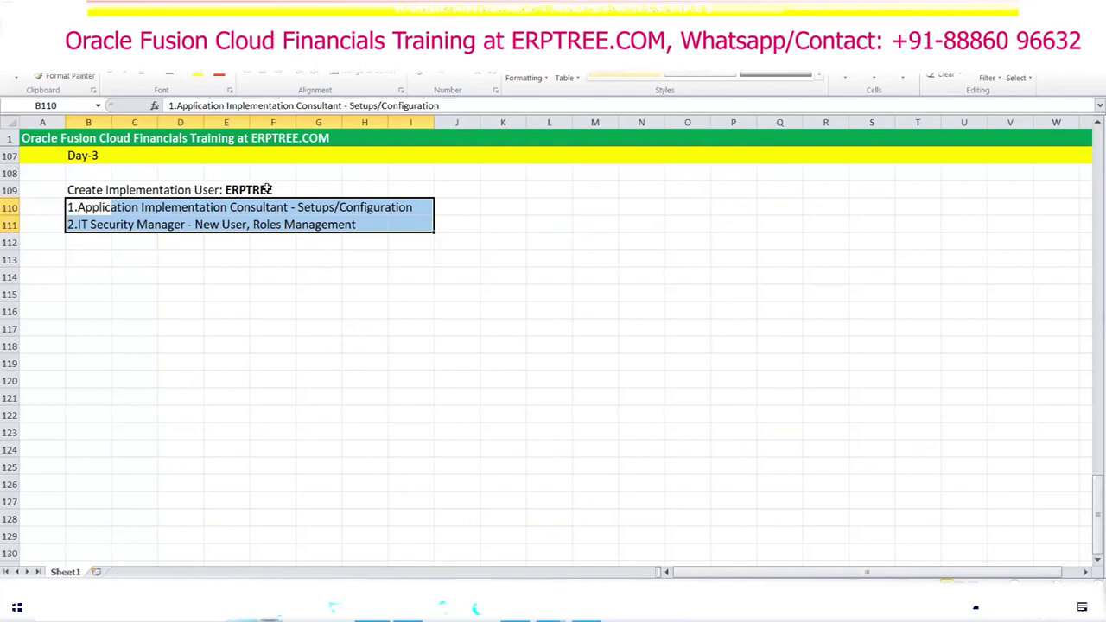
# Step: Enter 'Seeded Roles' in cell M111 of the Day-3 notes
pyautogui.click(600, 223)
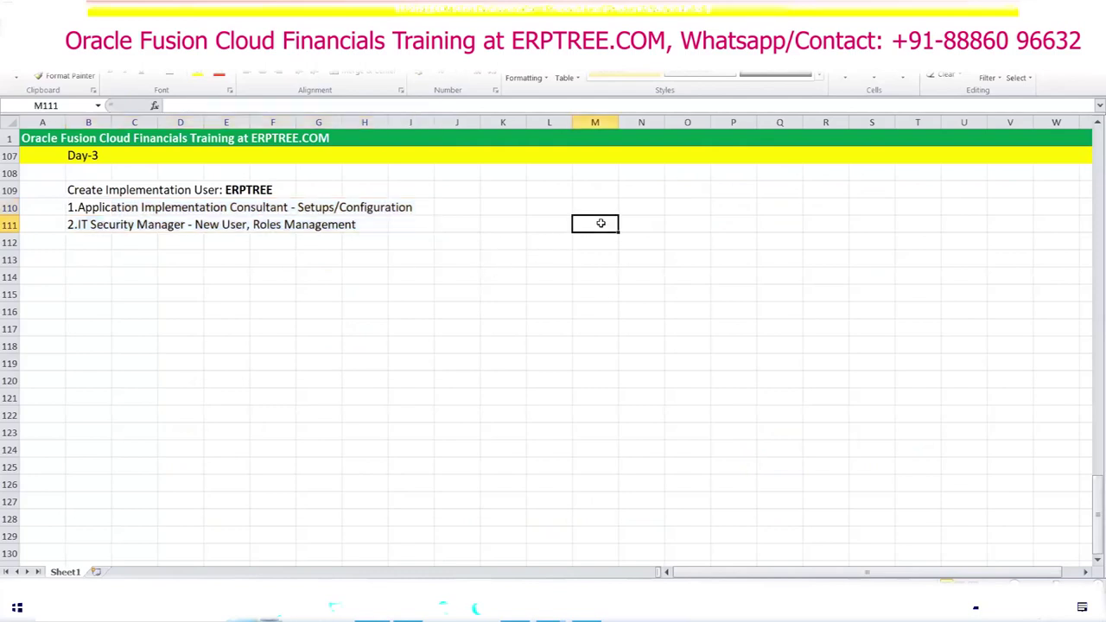
pyautogui.write('See')
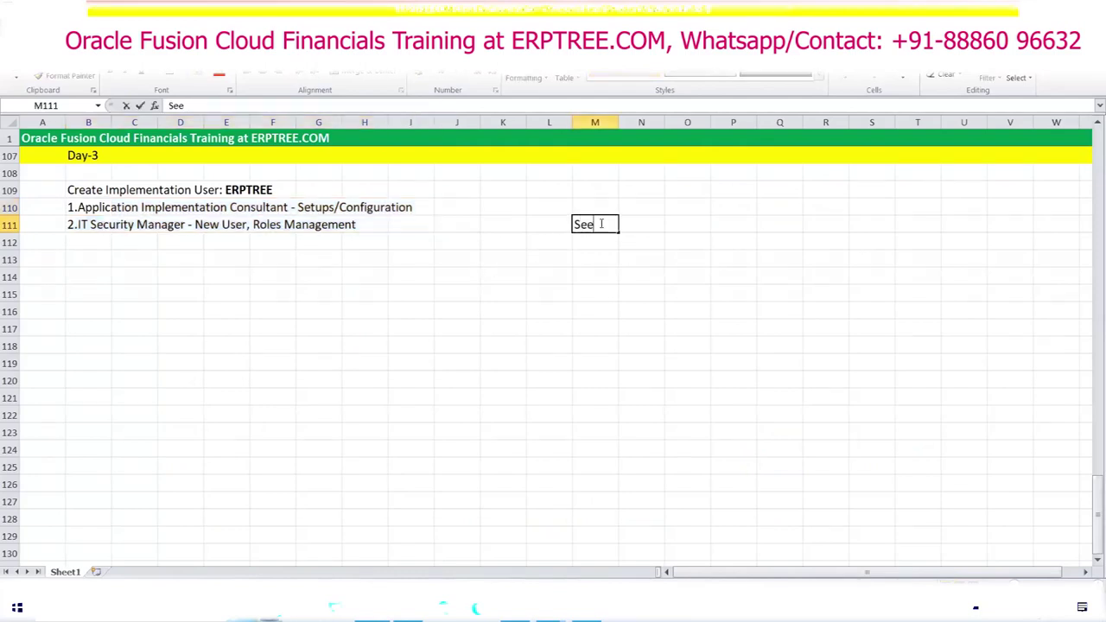
pyautogui.write('ded Roles')
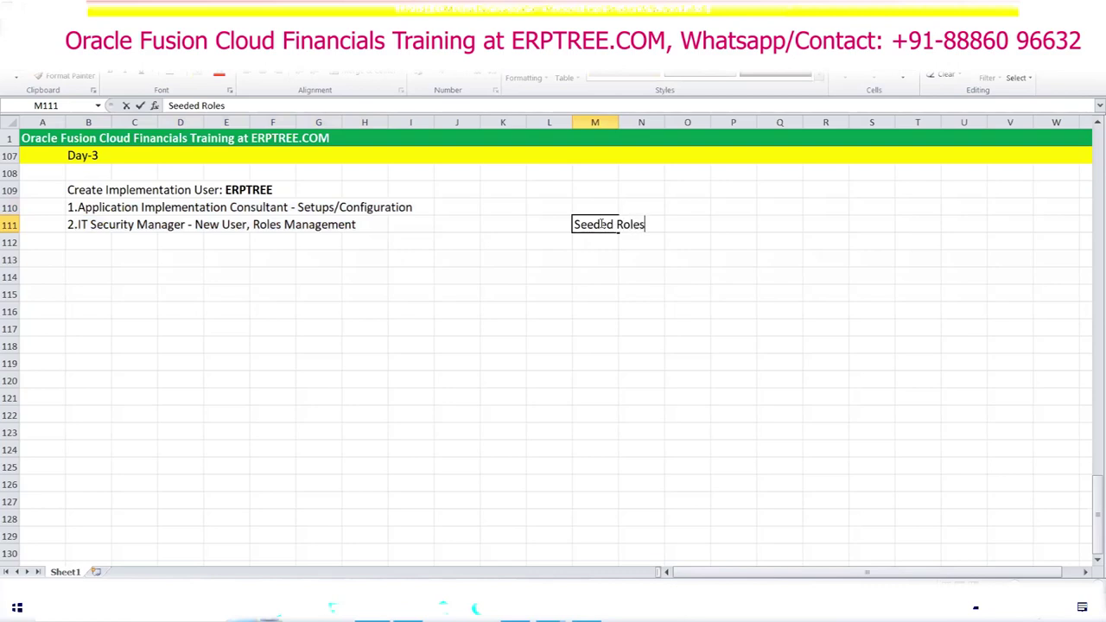
pyautogui.click(606, 239)
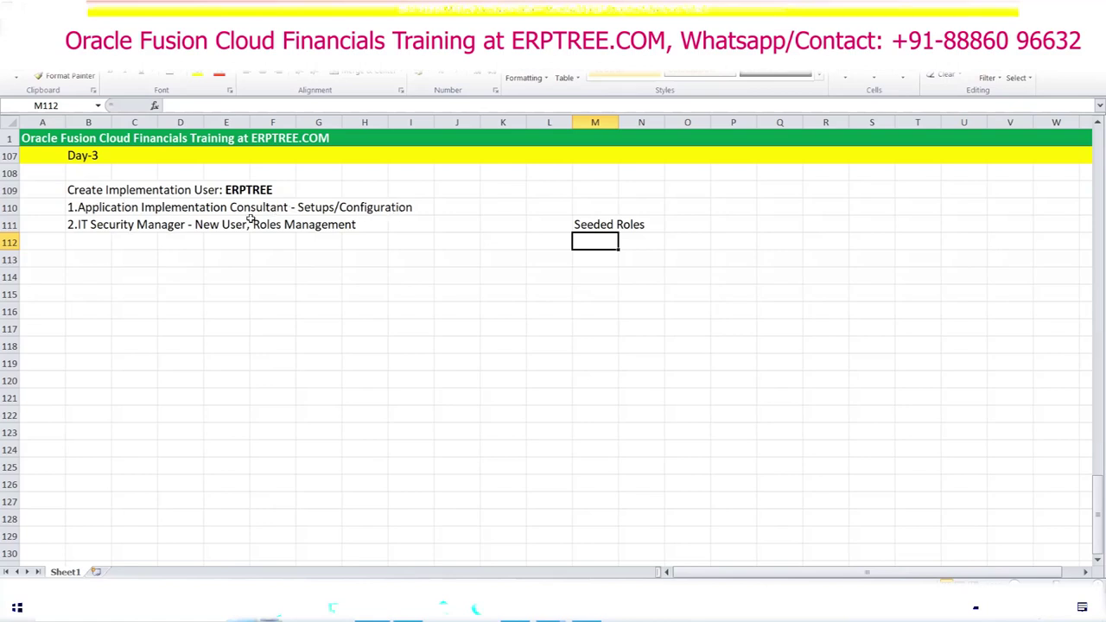
# Step: Insert 'FSM:' after 'Consultant -' in the consultant line in cell B110
pyautogui.click(83, 208)
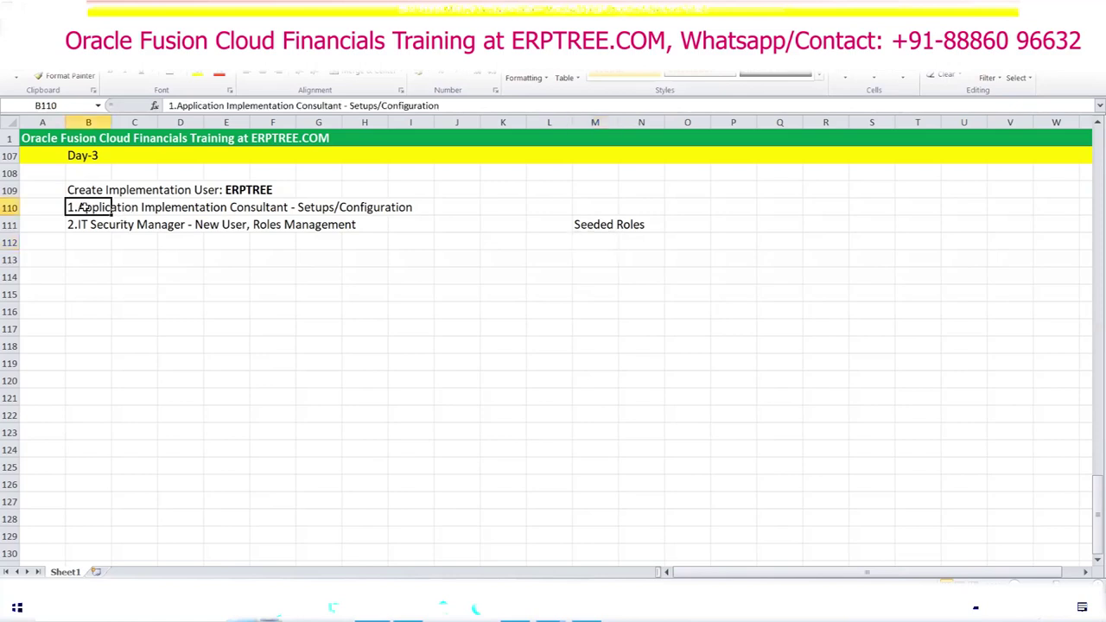
pyautogui.click(347, 105)
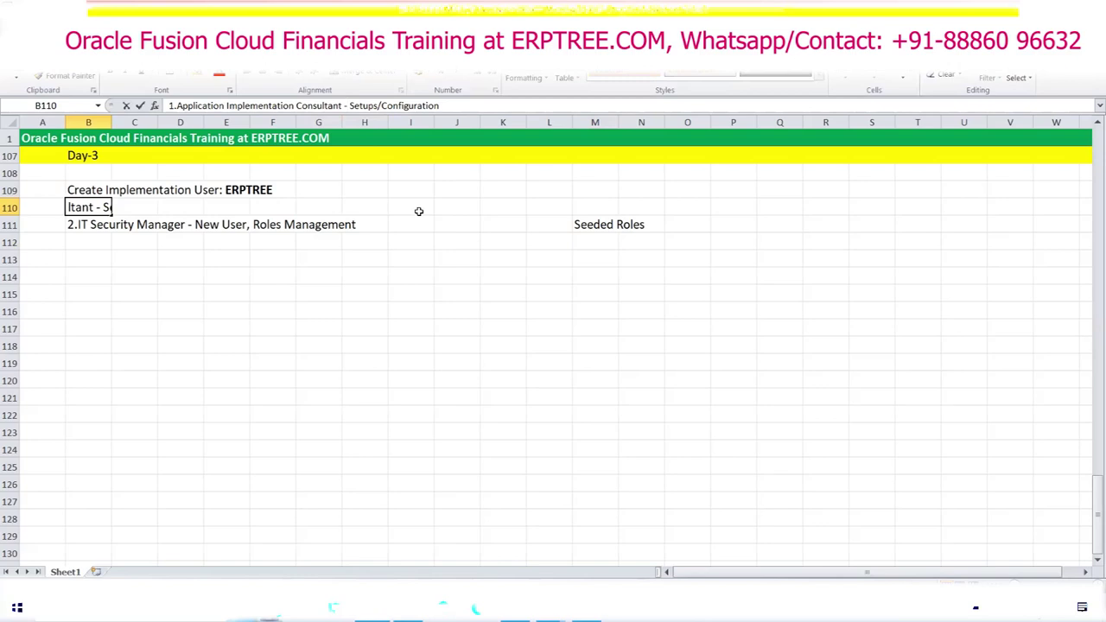
pyautogui.write('FSM')
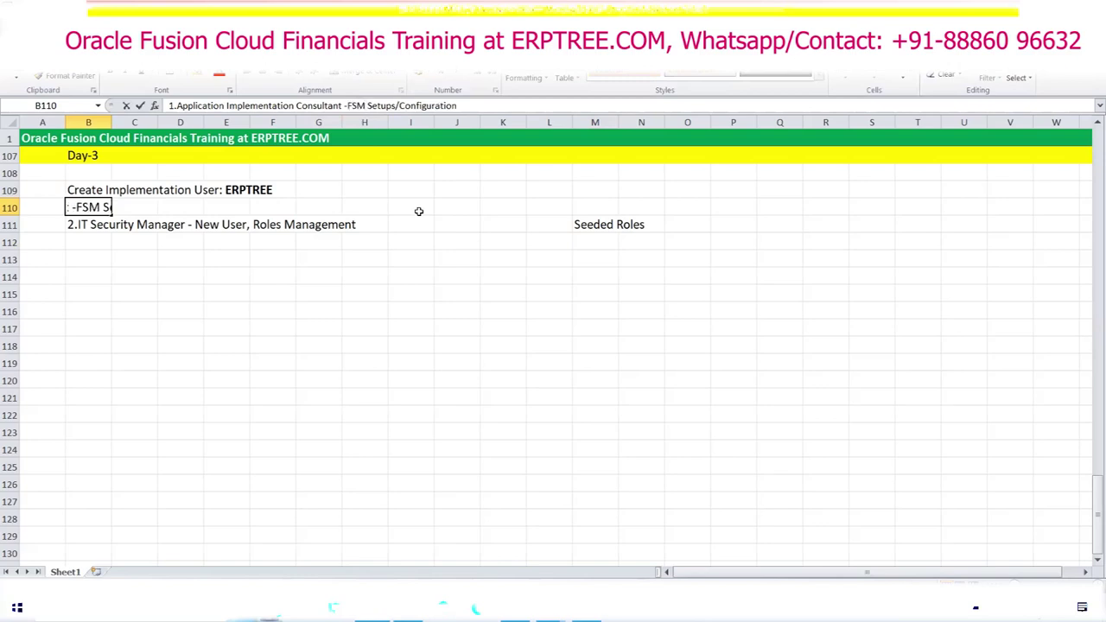
pyautogui.write(':')
pyautogui.click(371, 289)
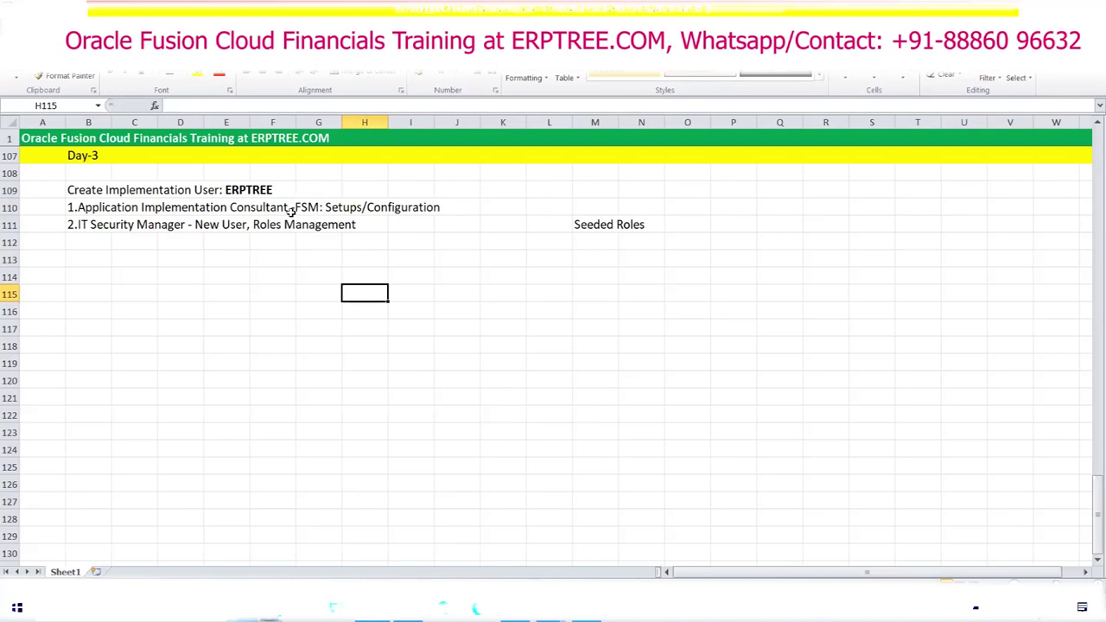
# Step: Enter the note 'FSM = Functional Setup Manager' in cell P110
pyautogui.click(716, 207)
pyautogui.write('F')
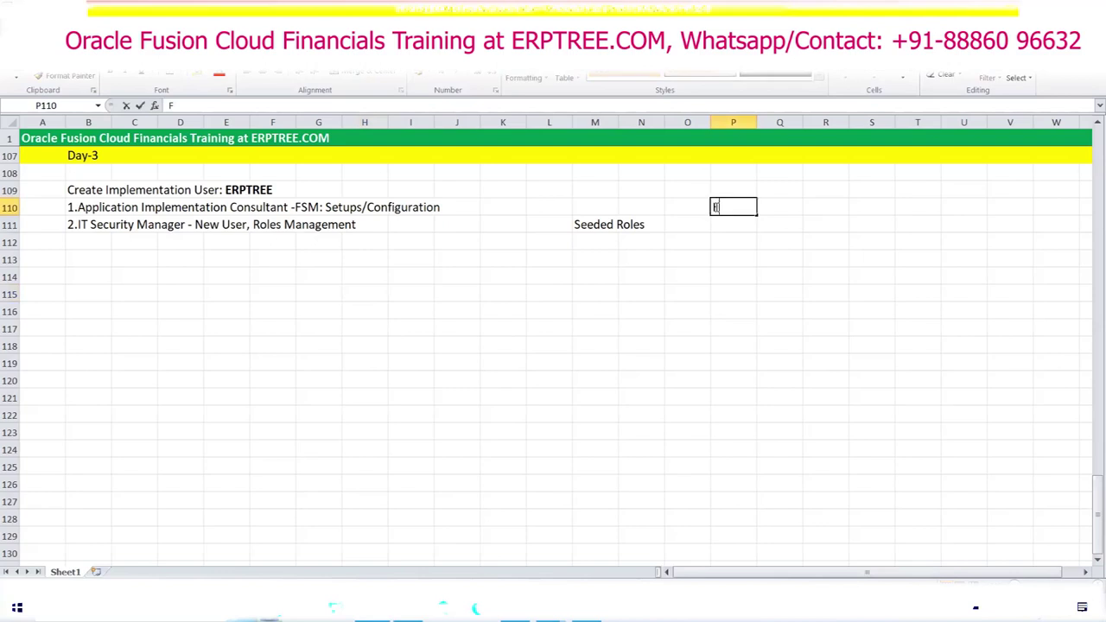
pyautogui.write('SM = Functional ')
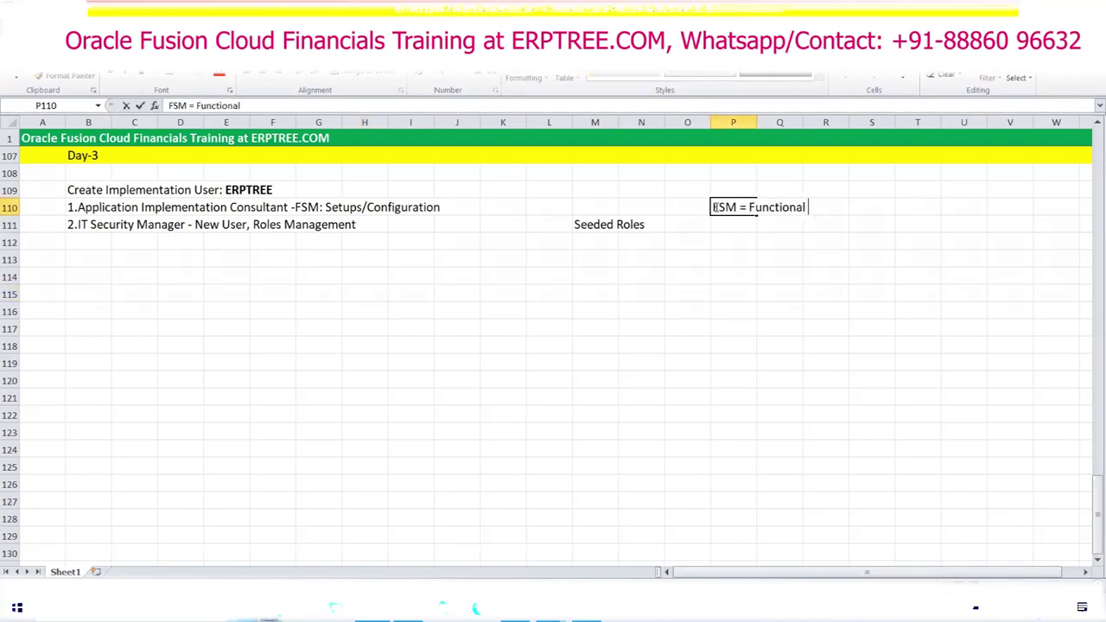
pyautogui.write('Setup Manager')
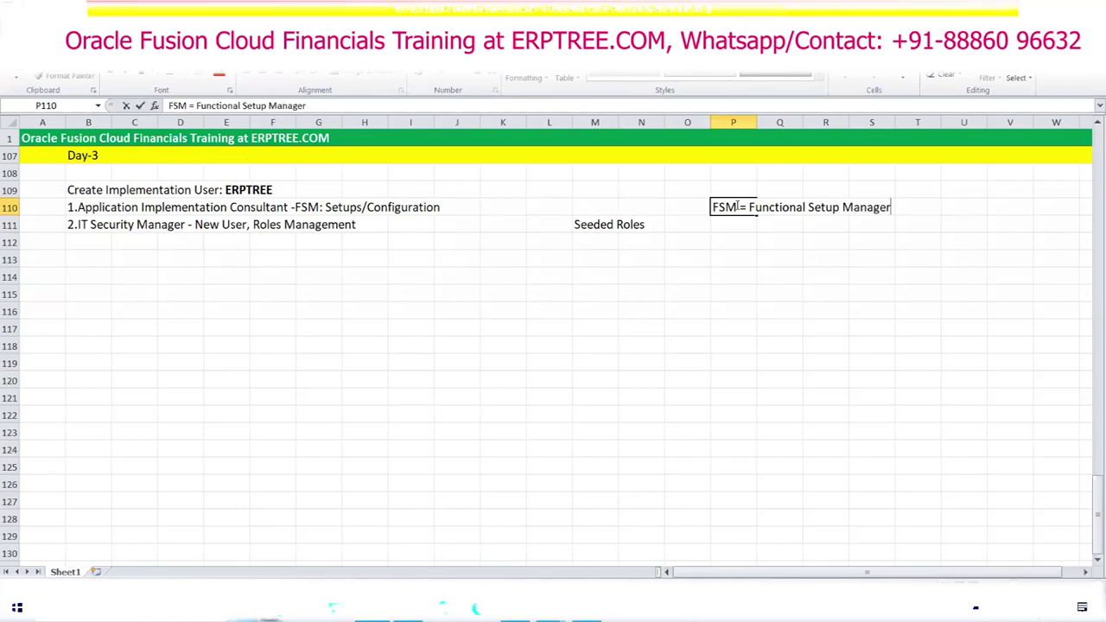
pyautogui.moveTo(750, 208); pyautogui.dragTo(805, 204)
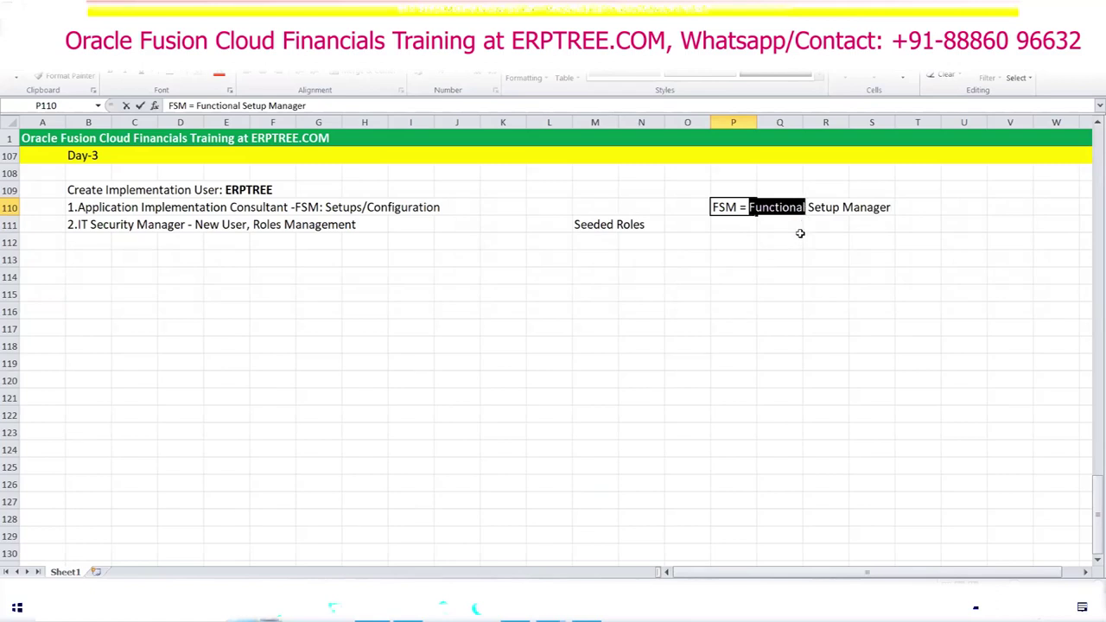
pyautogui.click(810, 204)
pyautogui.hotkey('shift', 'Right')
pyautogui.hotkey('shift', 'Right')
pyautogui.hotkey('shift', 'Right')
pyautogui.hotkey('shift', 'Right')
pyautogui.hotkey('shift', 'Right')
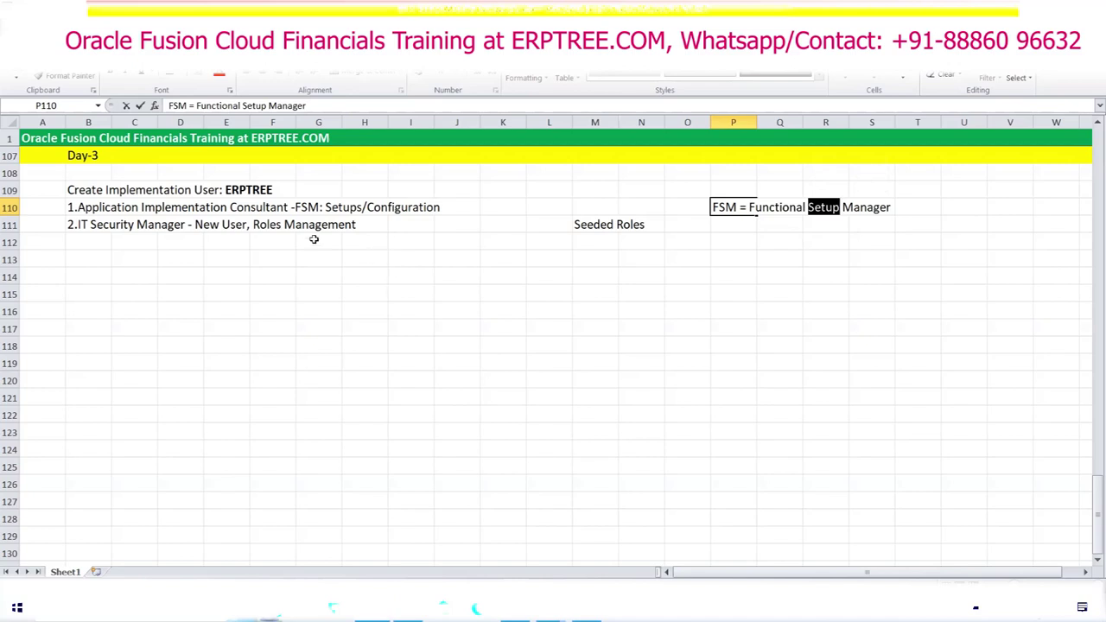
pyautogui.moveTo(750, 208); pyautogui.dragTo(910, 212)
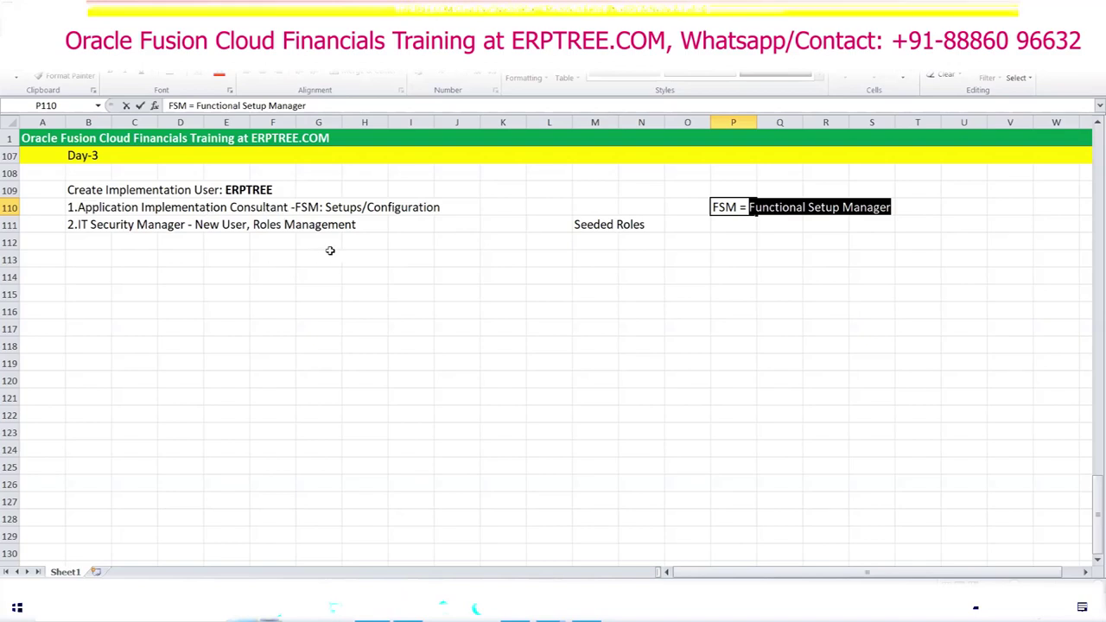
pyautogui.click(366, 274)
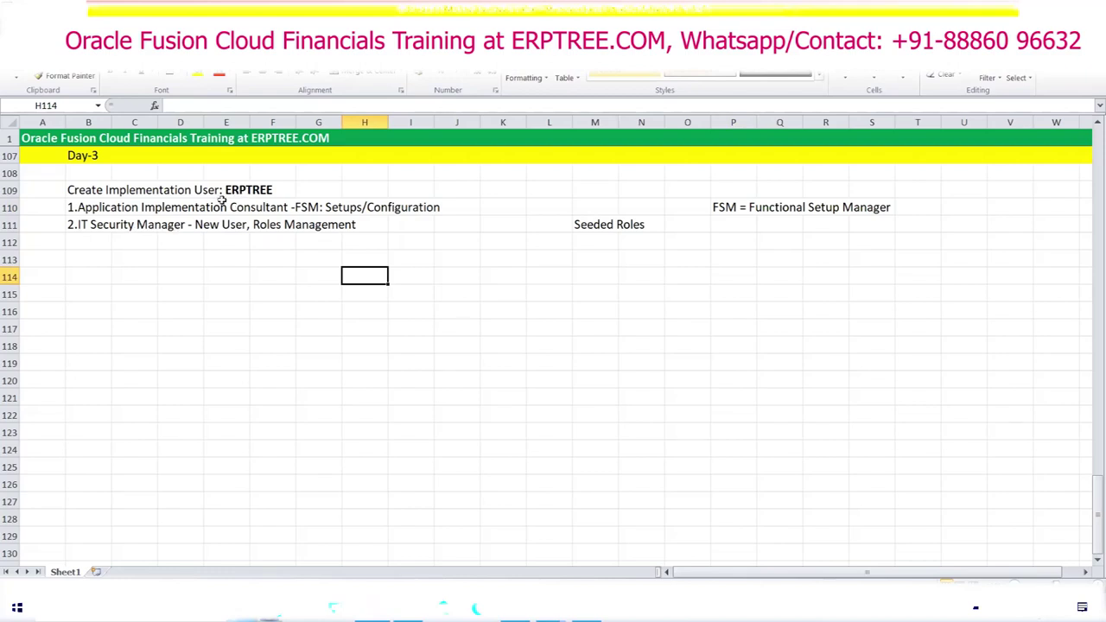
# Step: Insert 'Security Console:' after 'Security Manager -' in cell B111
pyautogui.click(80, 225)
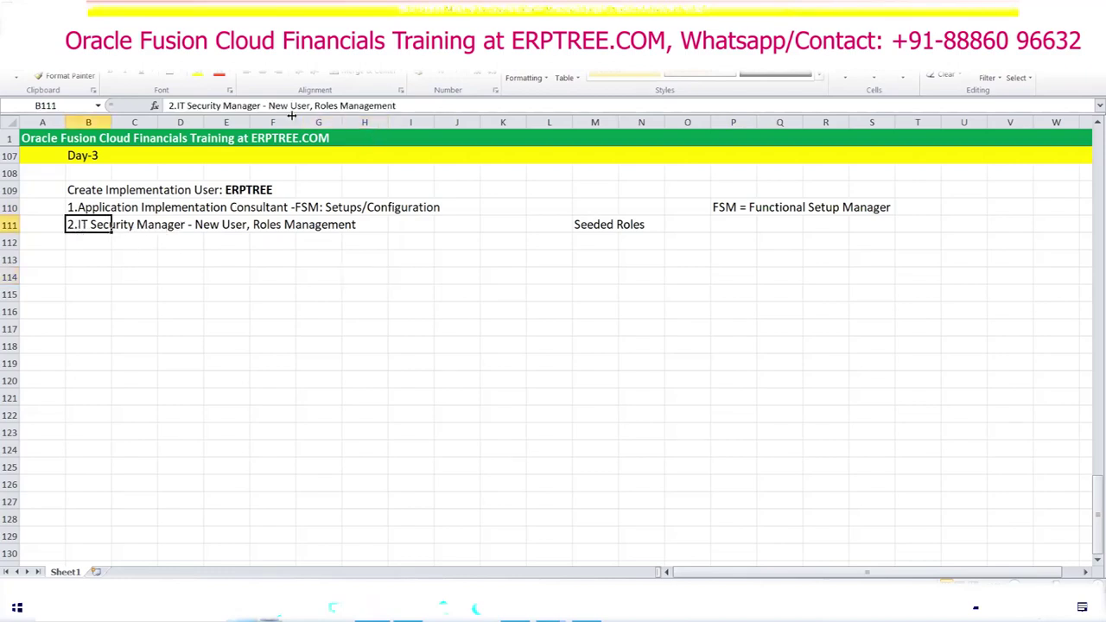
pyautogui.click(265, 105)
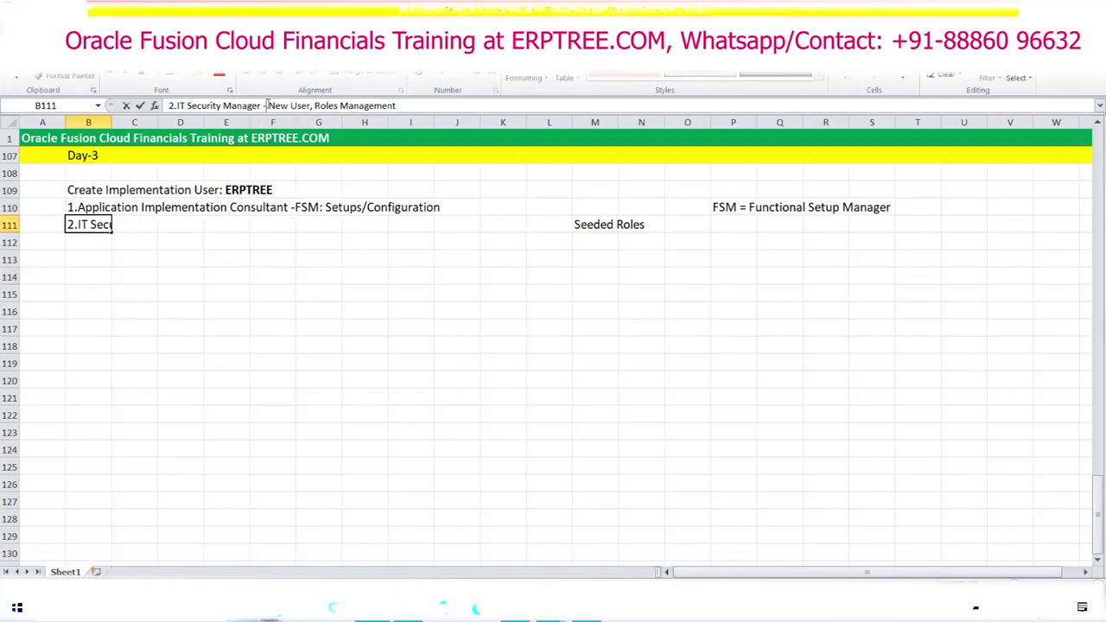
pyautogui.write('Secur')
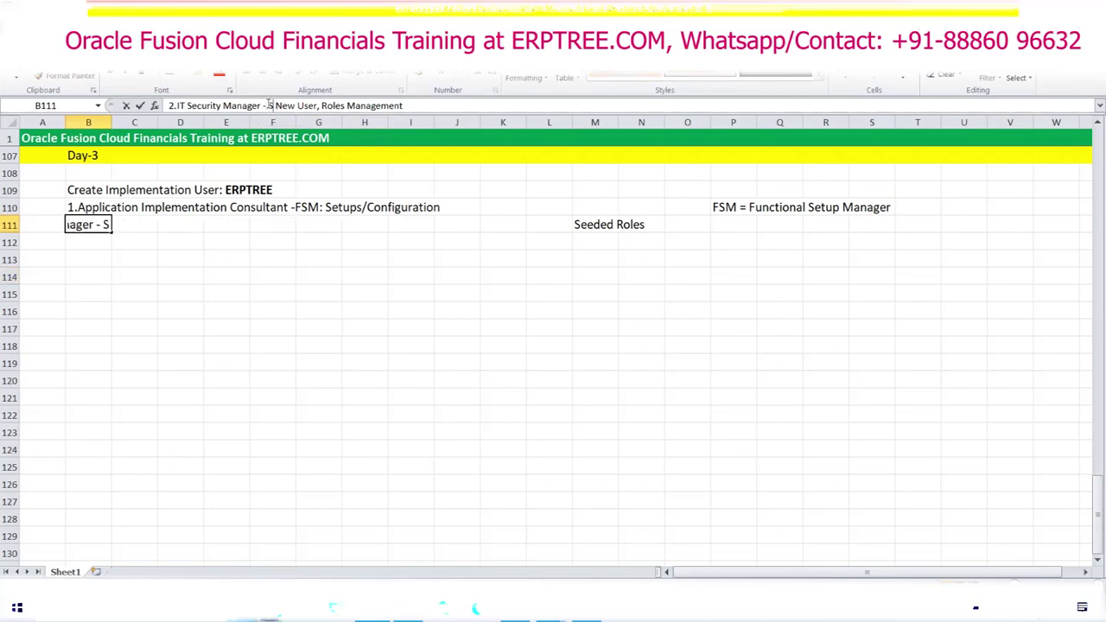
pyautogui.write('ity Console')
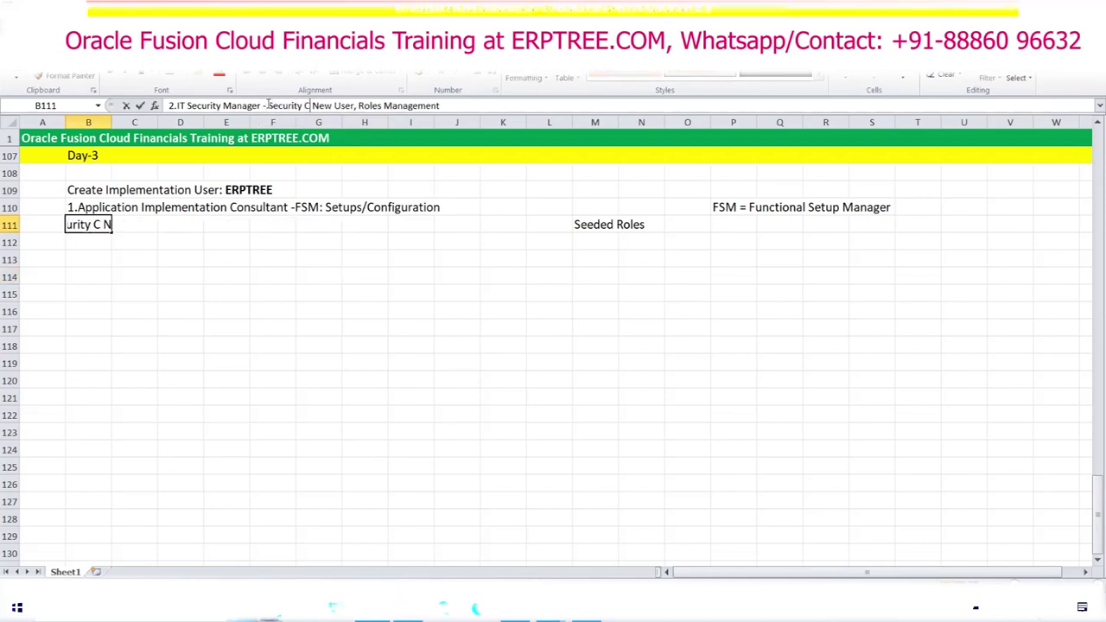
pyautogui.write(':')
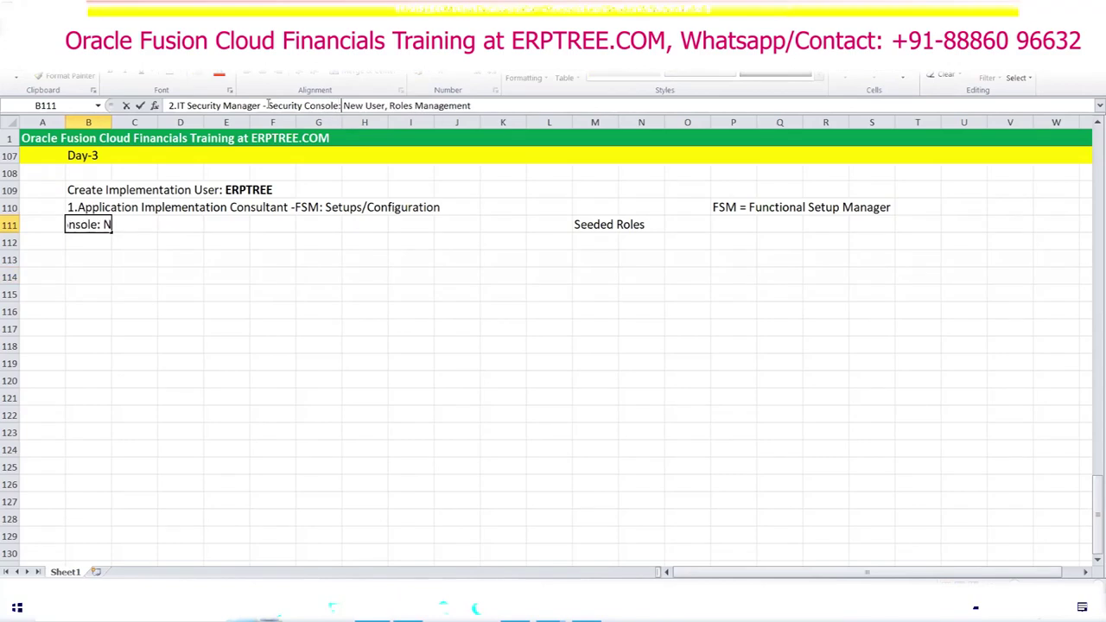
pyautogui.click(305, 277)
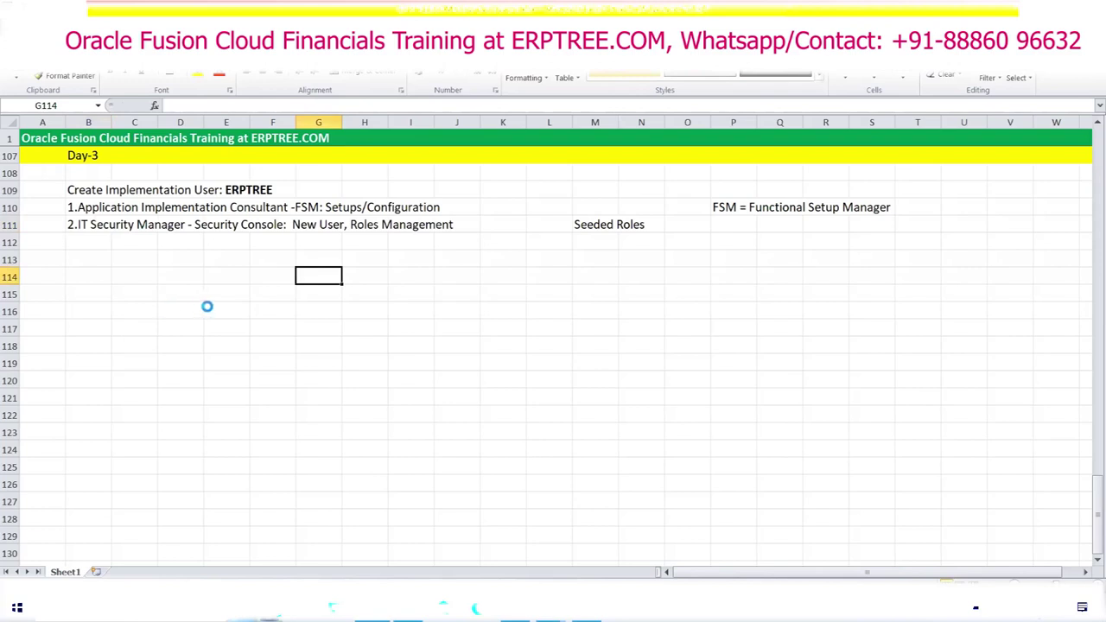
# Step: Bold 'FSM:' in B110 and 'Security Console:' in B111
pyautogui.click(82, 209)
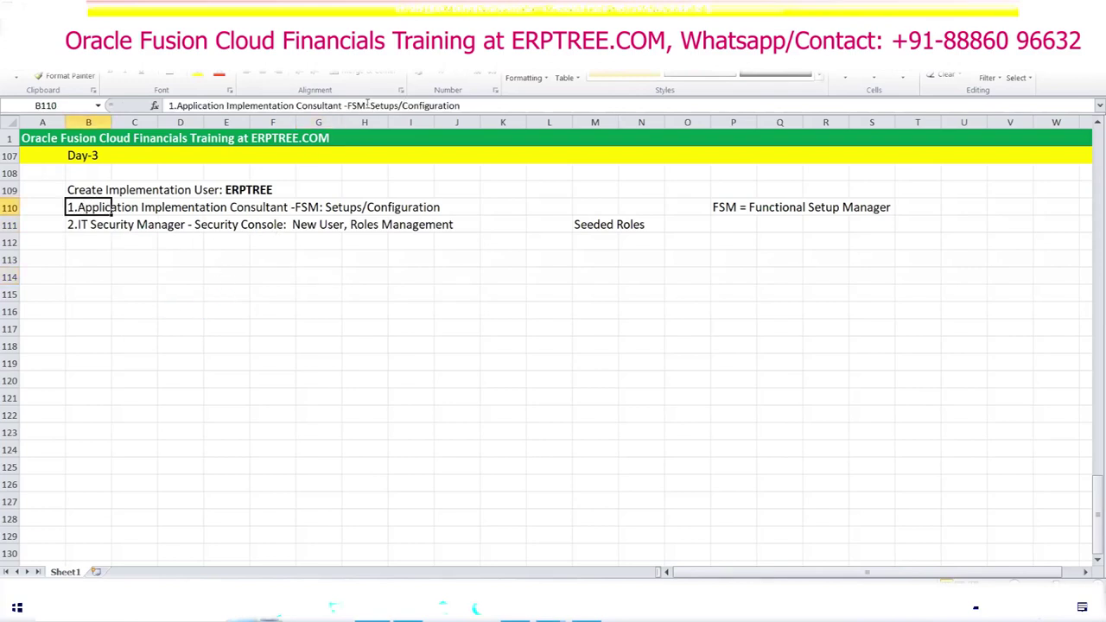
pyautogui.moveTo(369, 104); pyautogui.dragTo(349, 105)
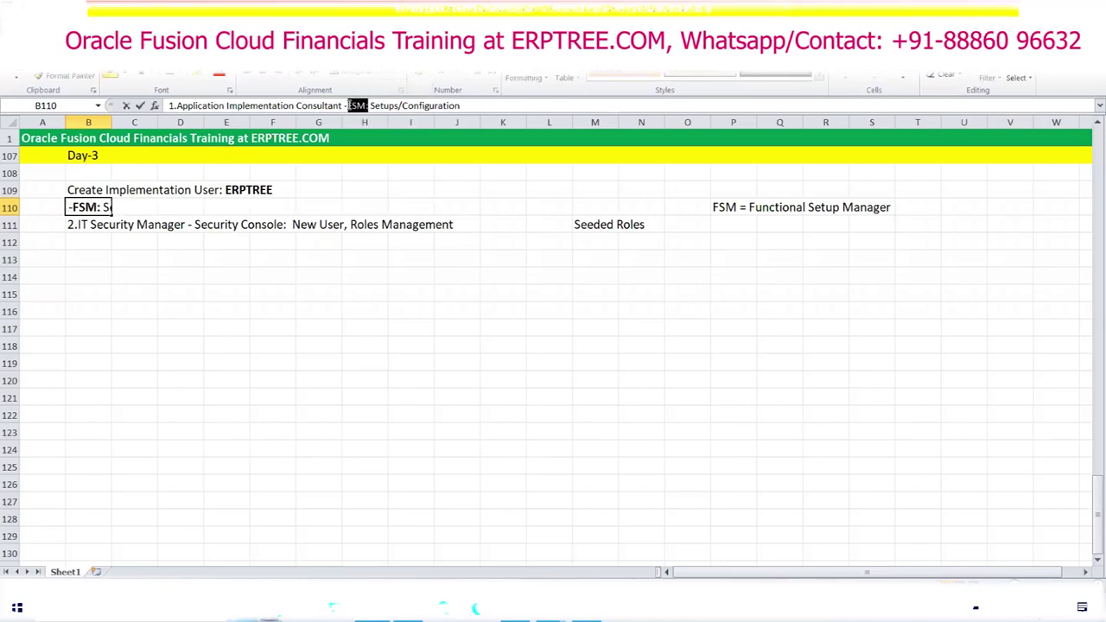
pyautogui.click(358, 305)
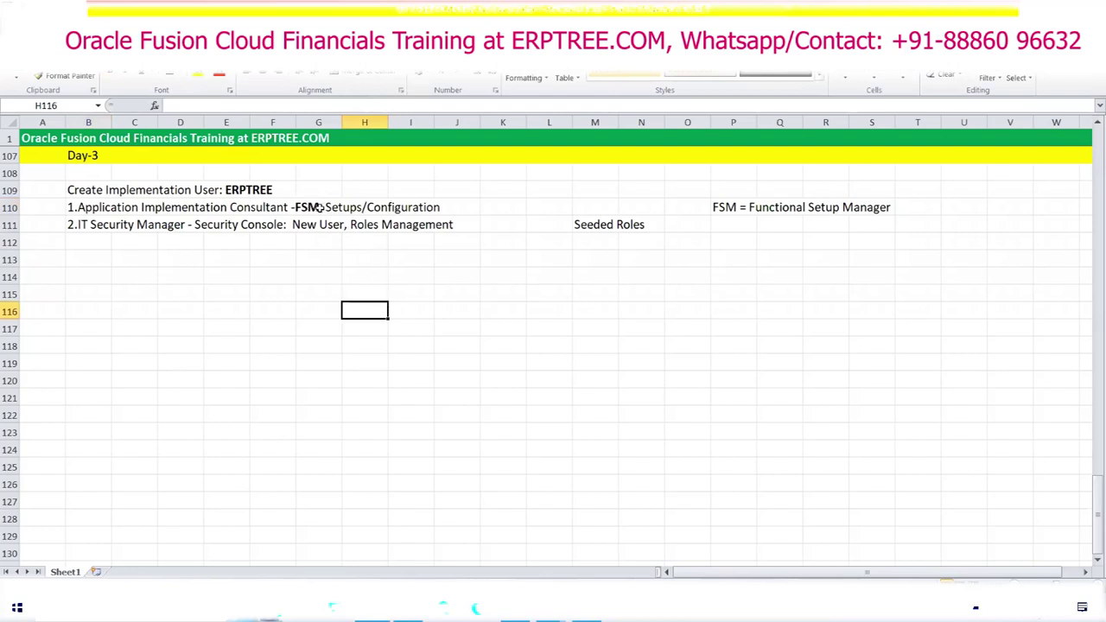
pyautogui.click(82, 227)
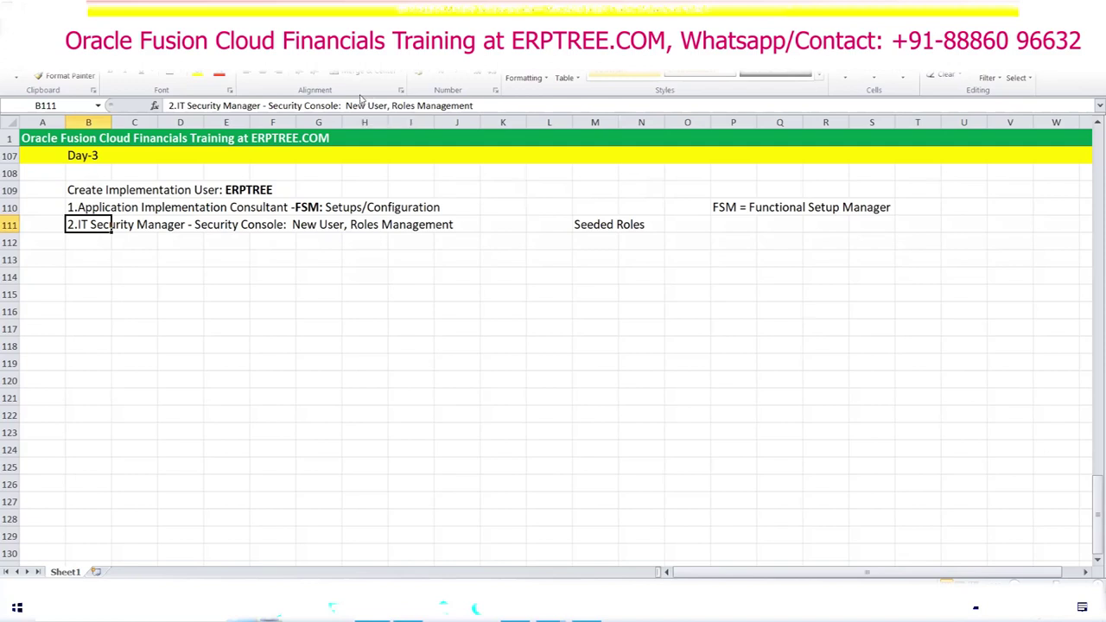
pyautogui.moveTo(340, 105); pyautogui.dragTo(266, 105)
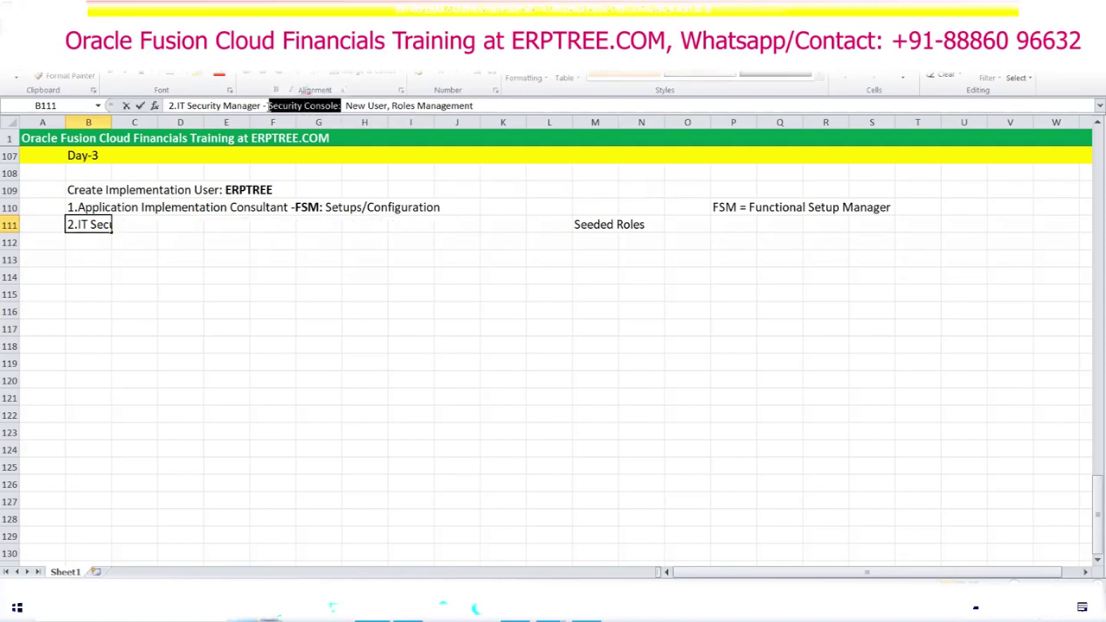
pyautogui.click(423, 339)
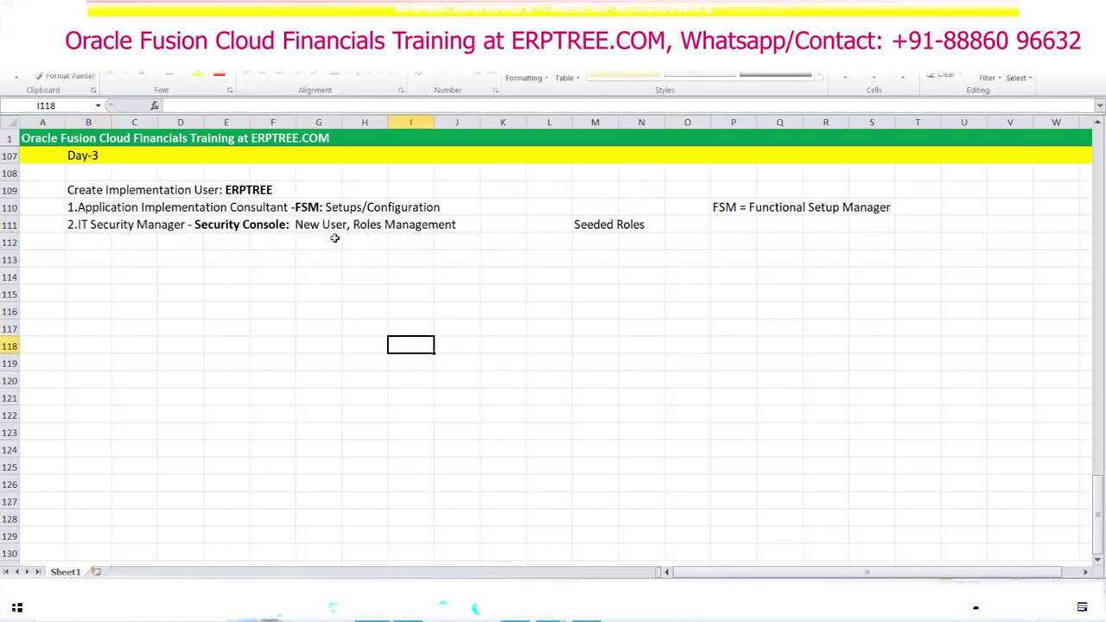
pyautogui.click(478, 326)
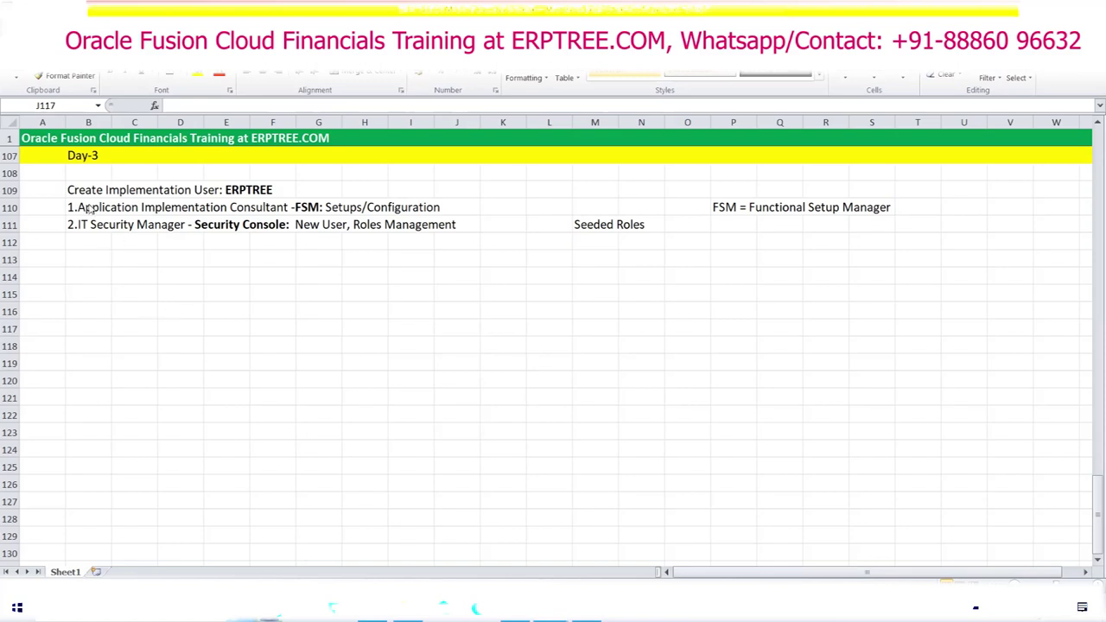
# Step: Insert a space between the dash and 'FSM:' in cell B110
pyautogui.click(88, 206)
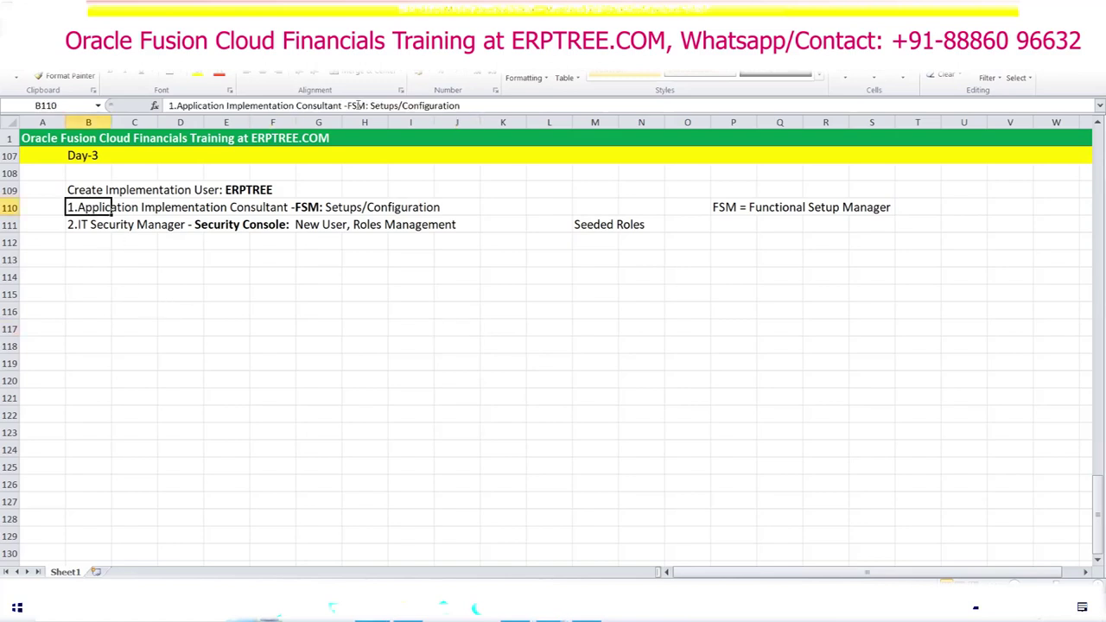
pyautogui.click(349, 105)
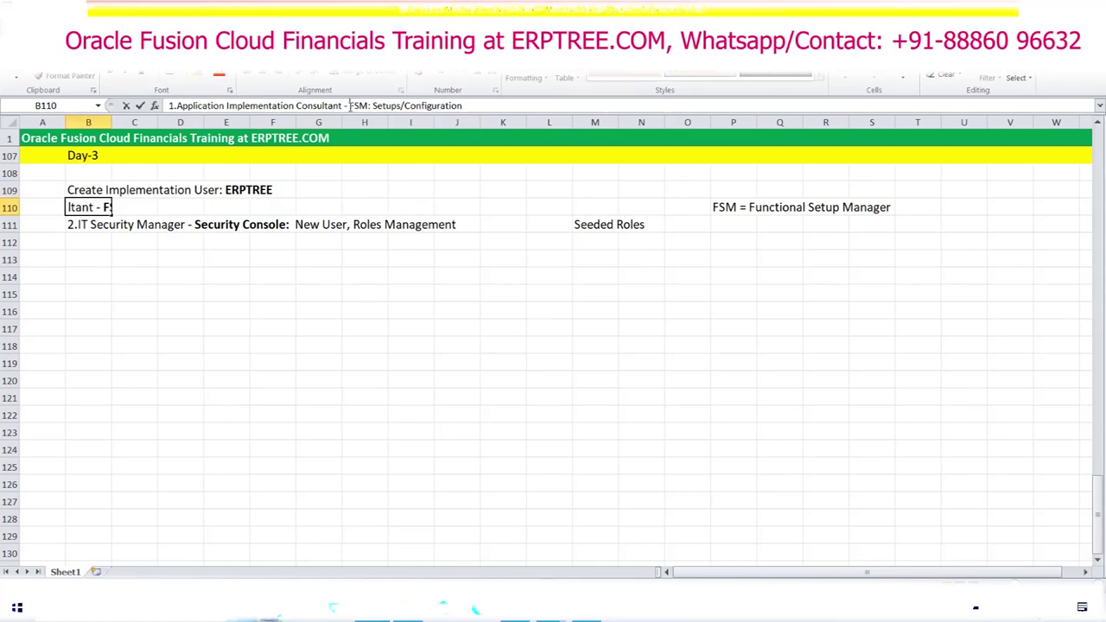
pyautogui.click(507, 315)
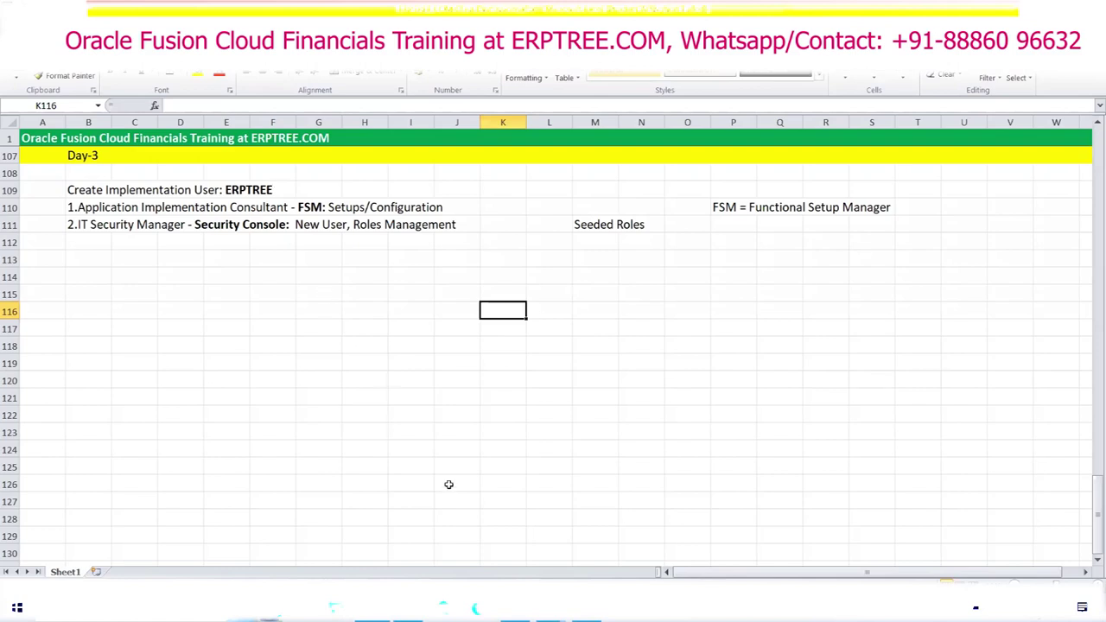
# Step: Edit ERPTREE's user account, ticking Locked while keeping it Active, then go back to Excel
pyautogui.hotkey('alt', 'Tab')
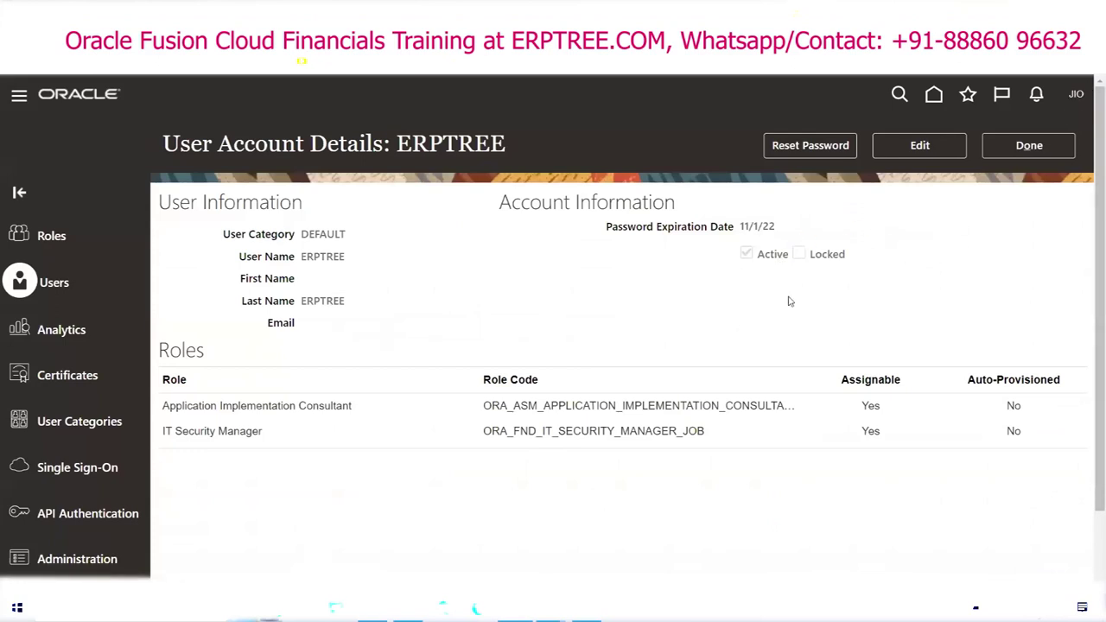
pyautogui.click(921, 145)
pyautogui.click(821, 273)
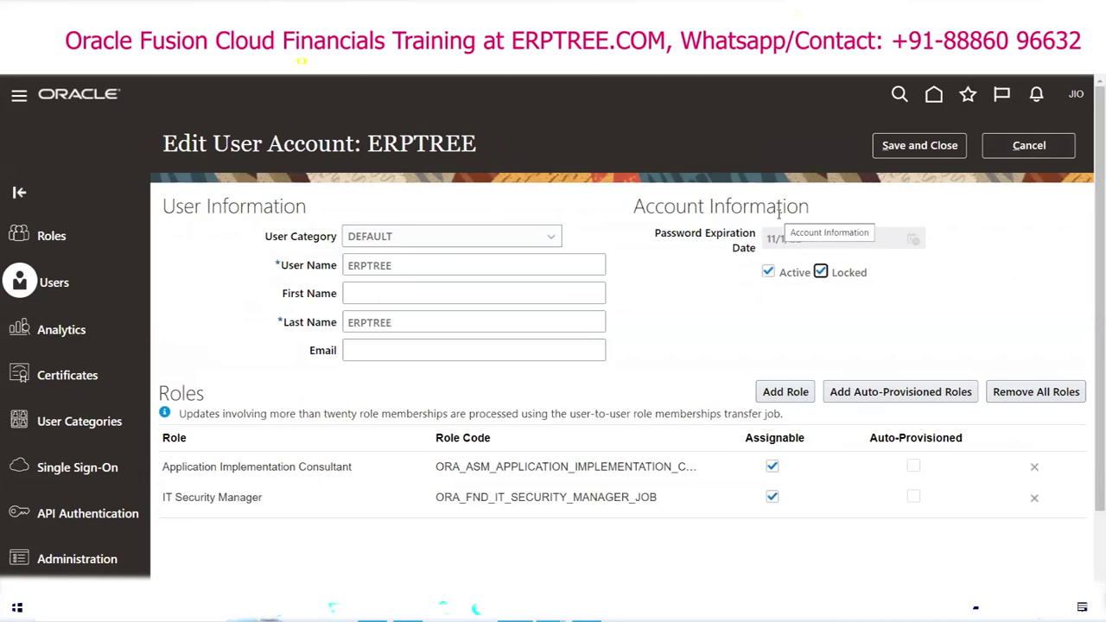
pyautogui.click(769, 274)
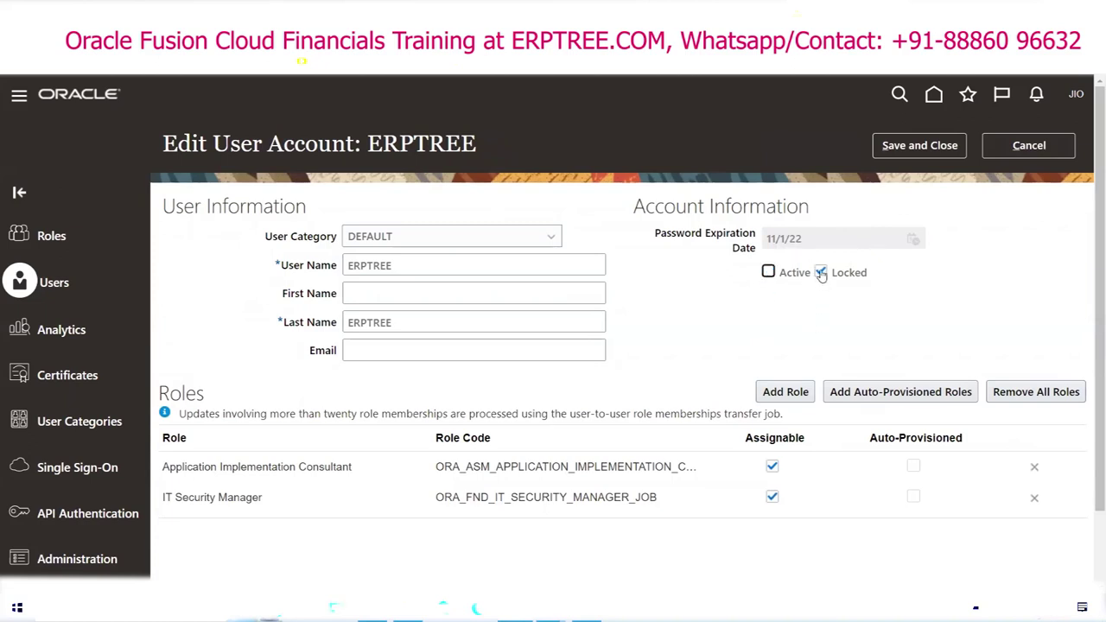
pyautogui.click(769, 273)
pyautogui.hotkey('alt', 'Tab')
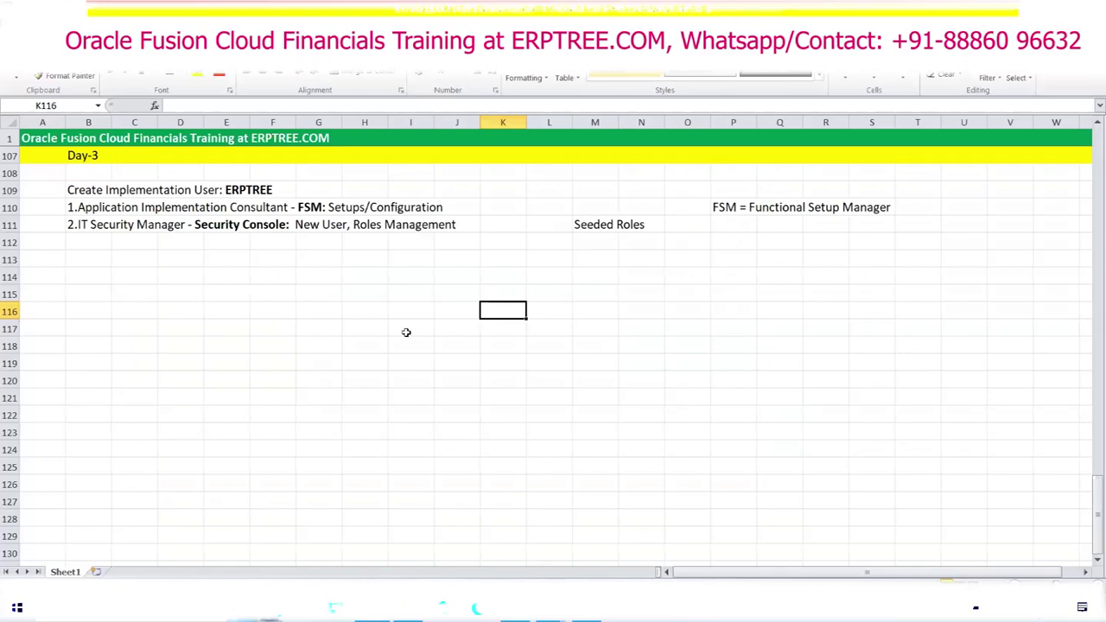
# Step: Highlight the three Create Implementation User note lines, then go back to the ERPTREE edit page
pyautogui.click(83, 190)
pyautogui.moveTo(126, 193); pyautogui.dragTo(452, 222)
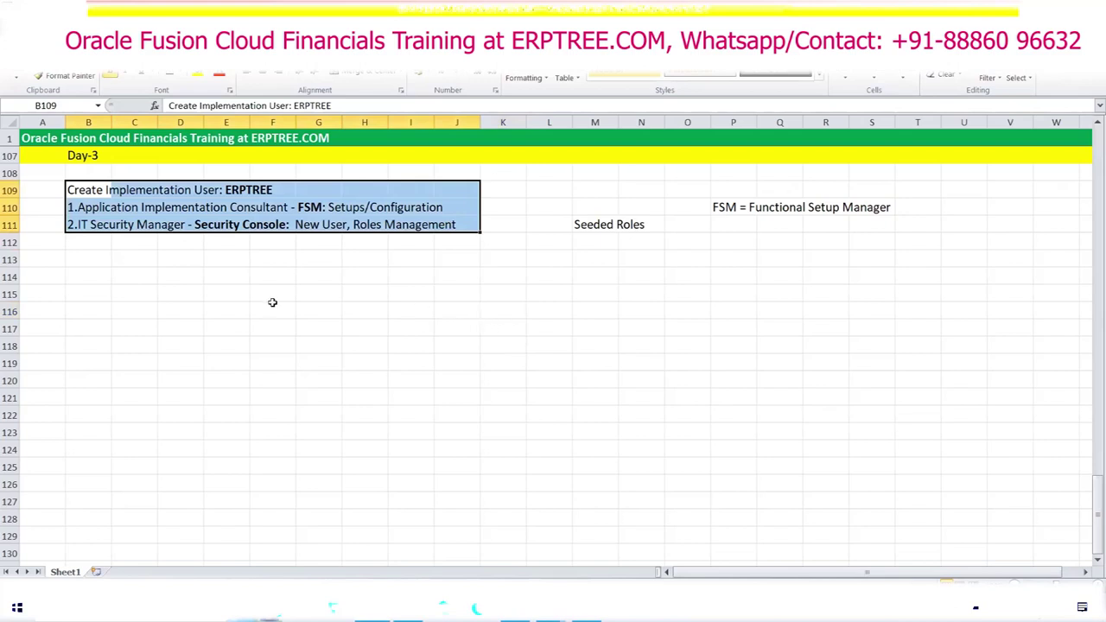
pyautogui.click(136, 262)
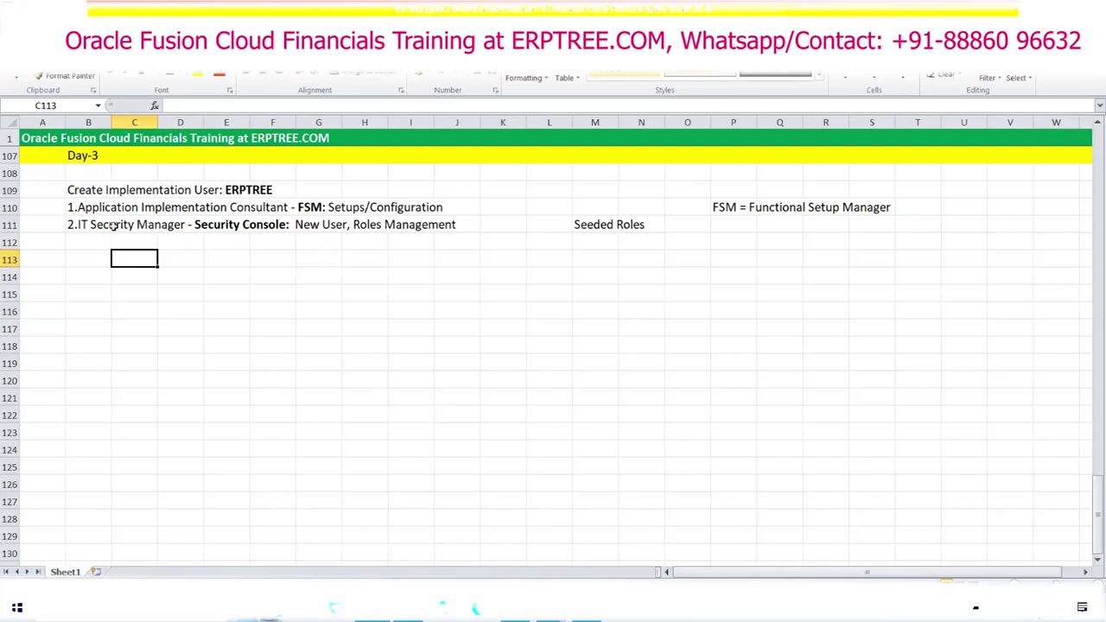
pyautogui.click(258, 293)
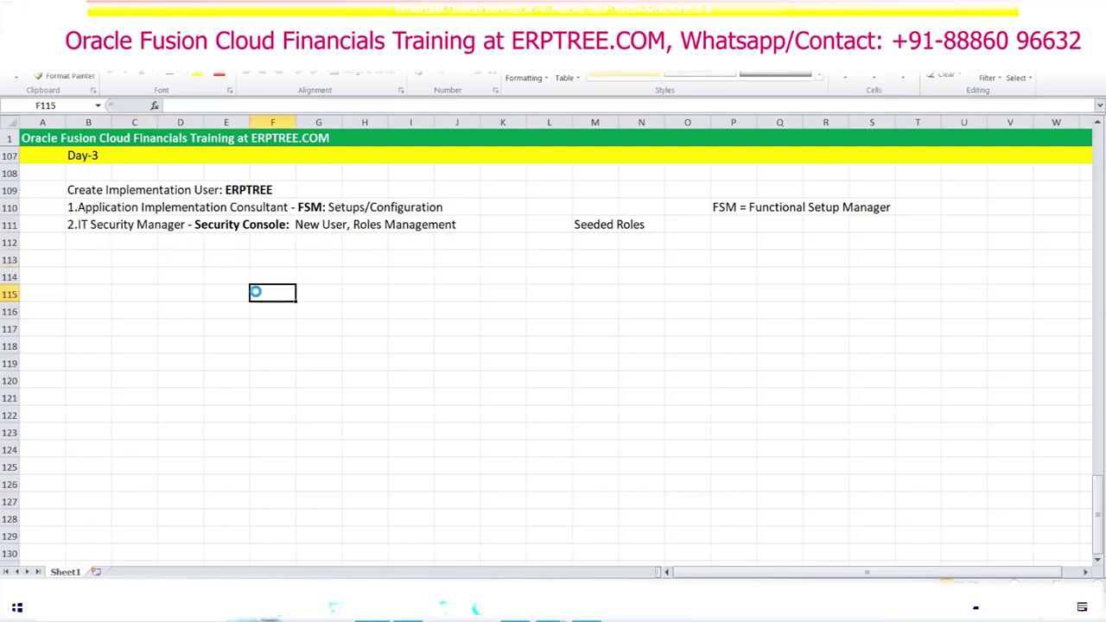
pyautogui.hotkey('alt', 'Tab')
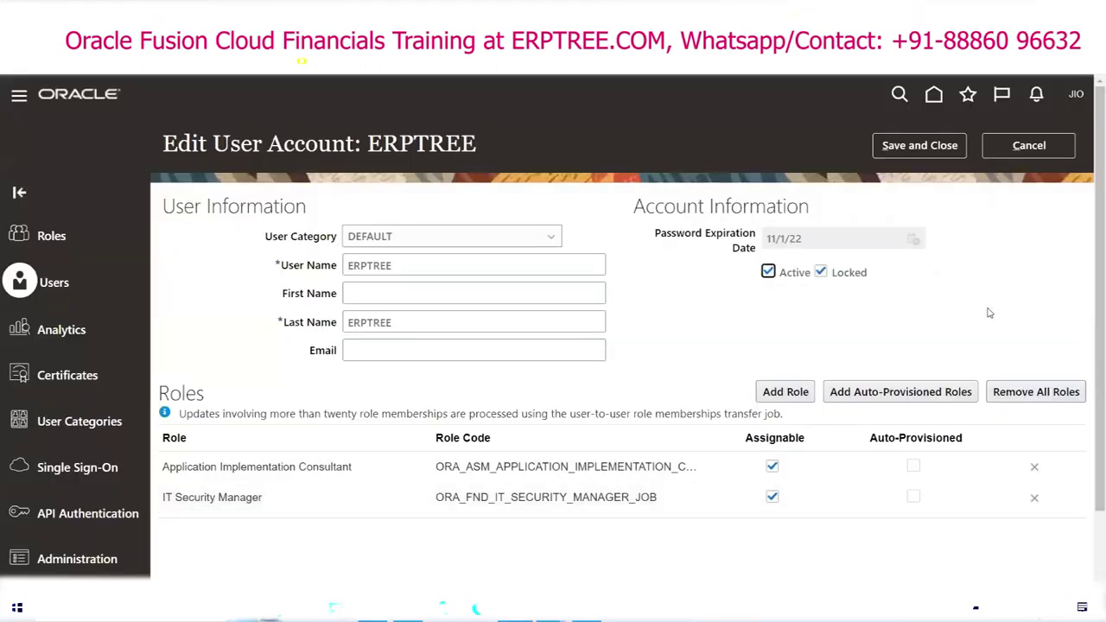
# Step: Cancel the ERPTREE edits and close User Account Details, leaving ERPTREE unlocked
pyautogui.click(1050, 152)
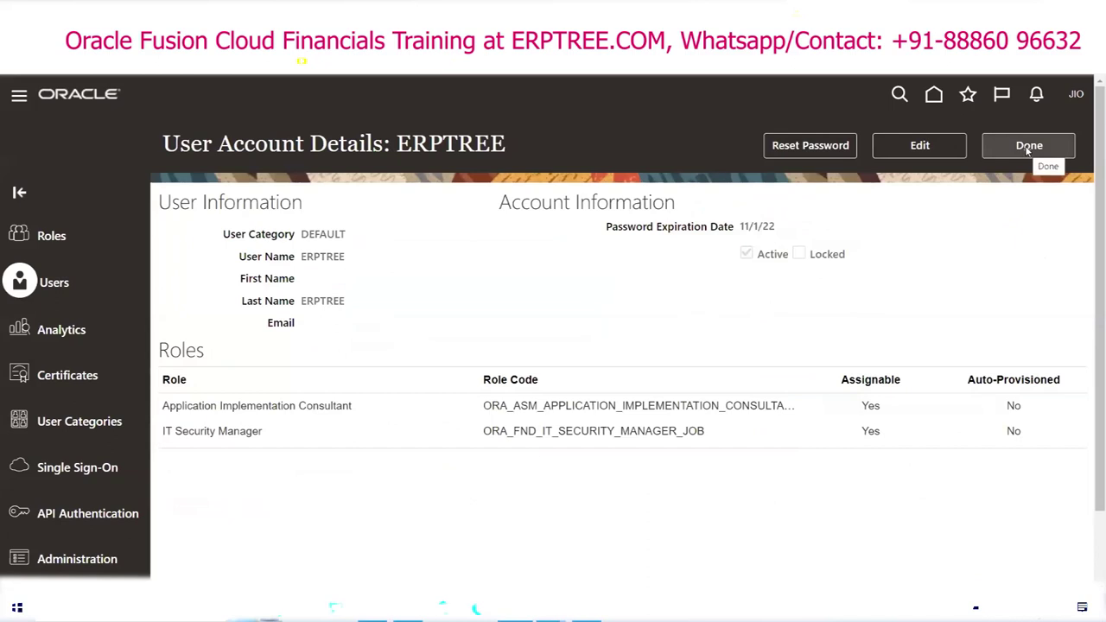
pyautogui.click(1027, 149)
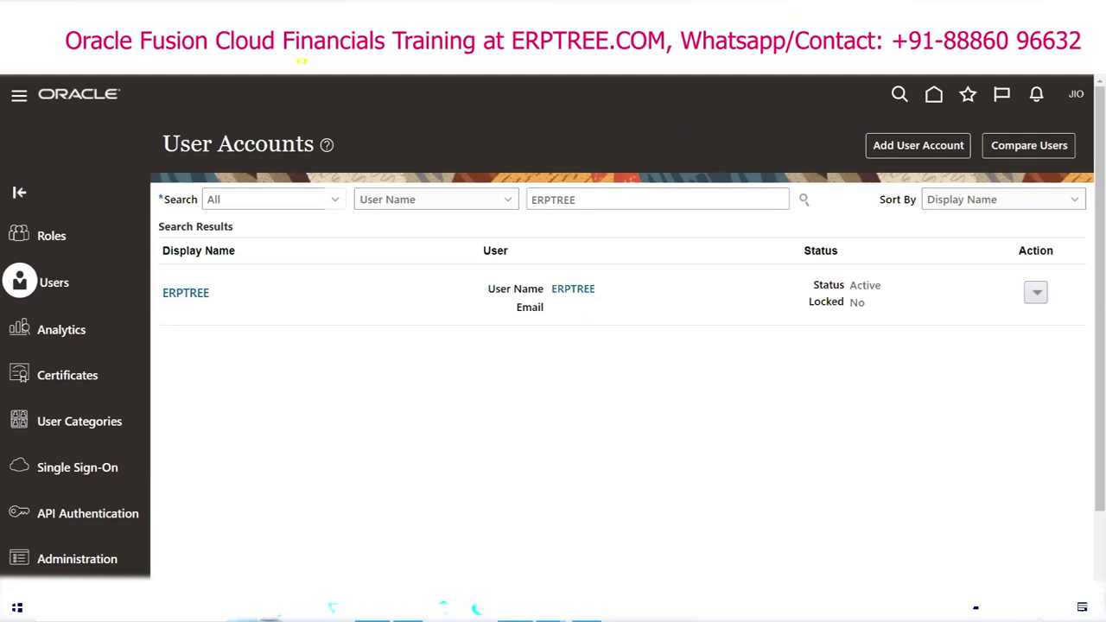
pyautogui.hotkey('alt', 'Tab')
pyautogui.moveTo(86, 208); pyautogui.dragTo(441, 210)
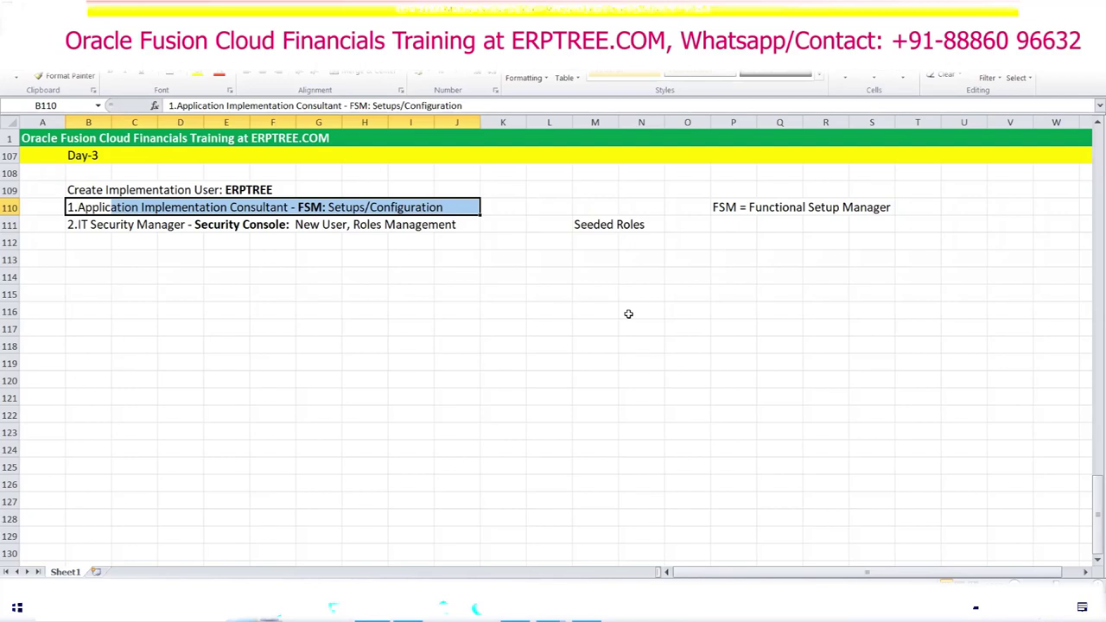
pyautogui.moveTo(76, 210); pyautogui.dragTo(459, 222)
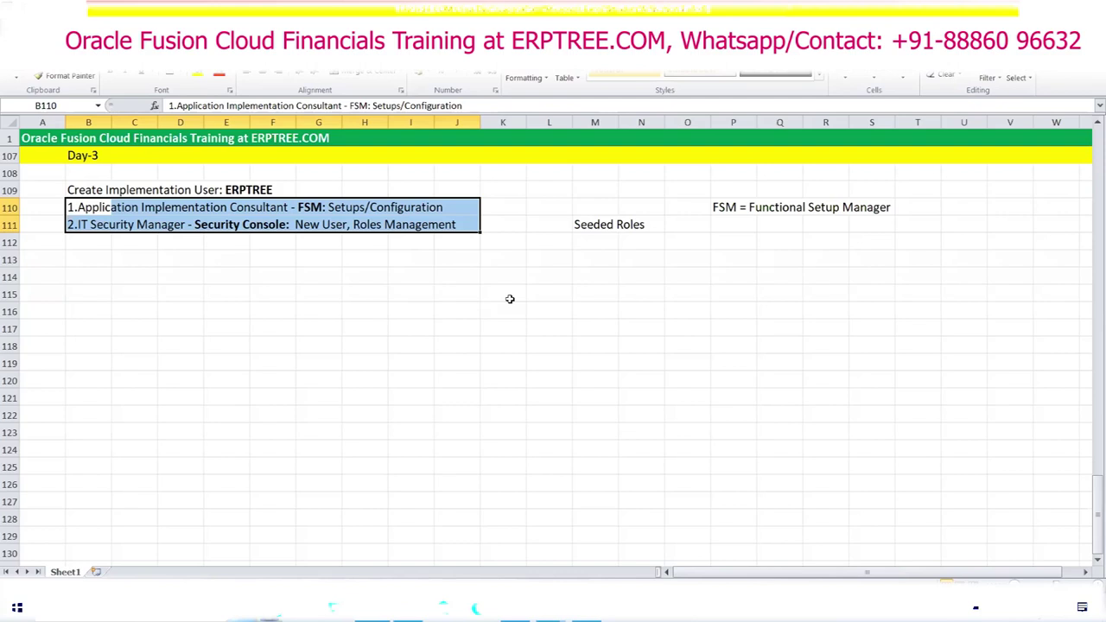
pyautogui.click(686, 290)
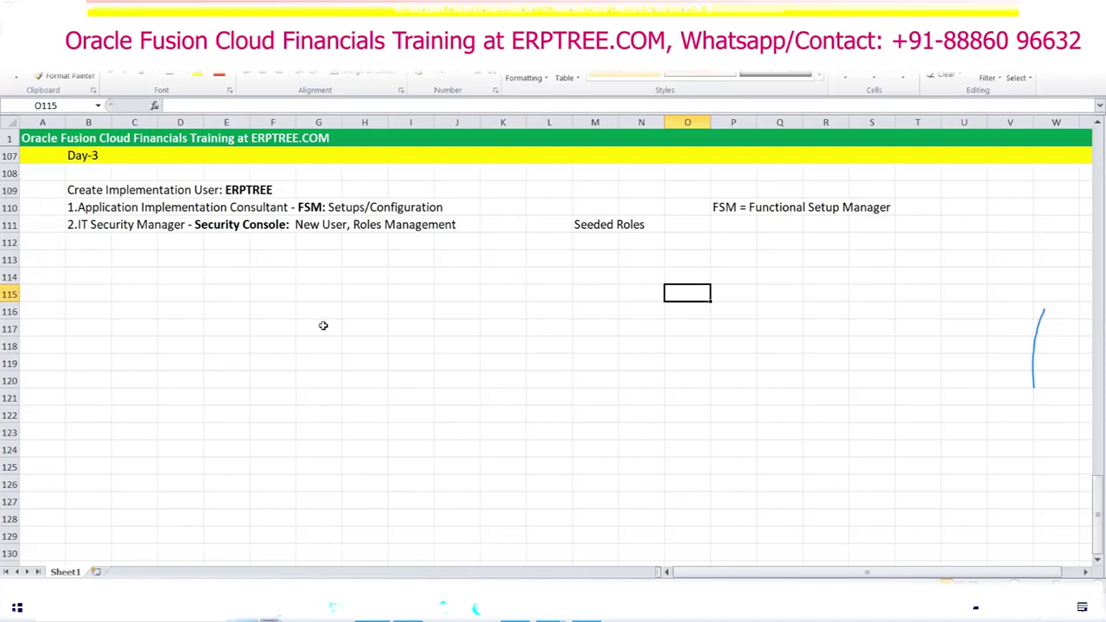
# Step: Highlight the Real Implementation - Process note in B34:E34, then return to Day-3 and the browser
pyautogui.click(269, 287)
pyautogui.scroll(14, 323, 325)
pyautogui.scroll(14, 323, 326)
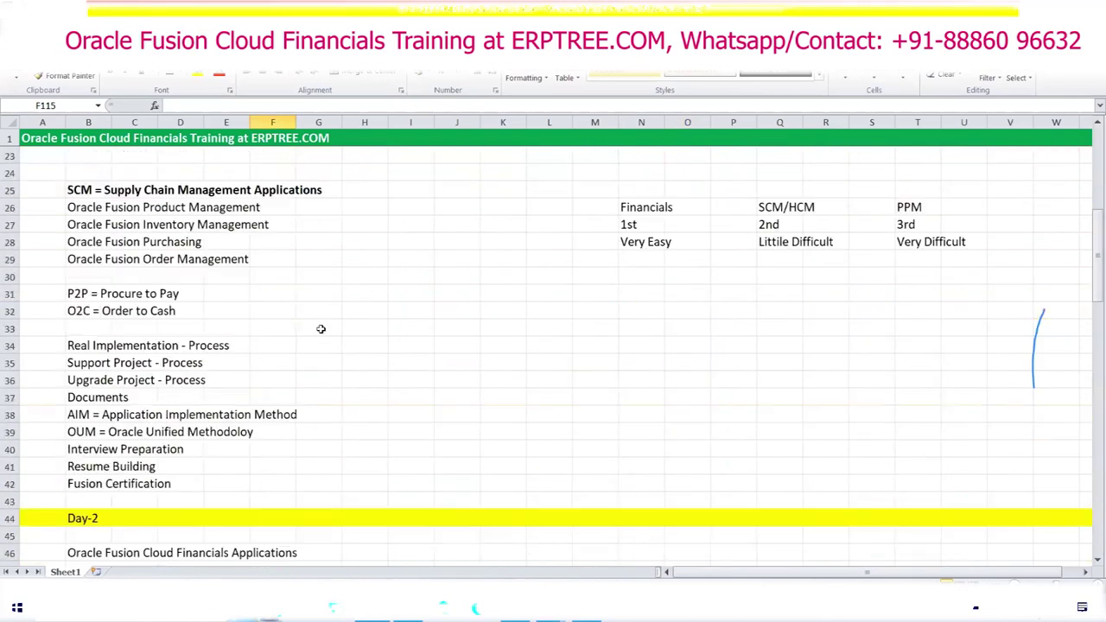
pyautogui.moveTo(78, 343); pyautogui.dragTo(241, 345)
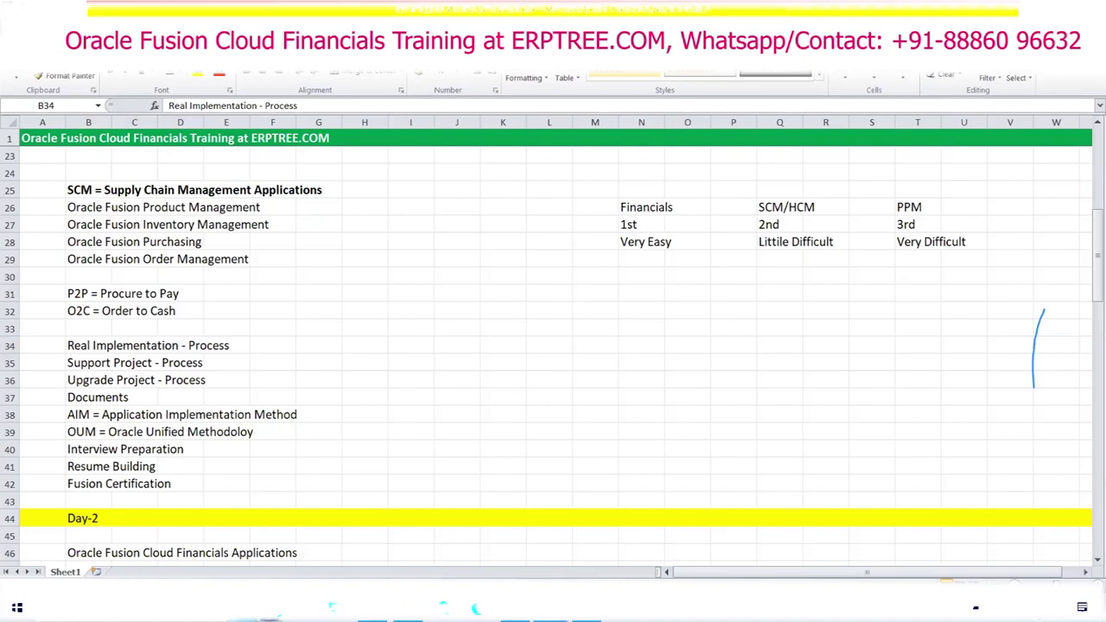
pyautogui.click(448, 333)
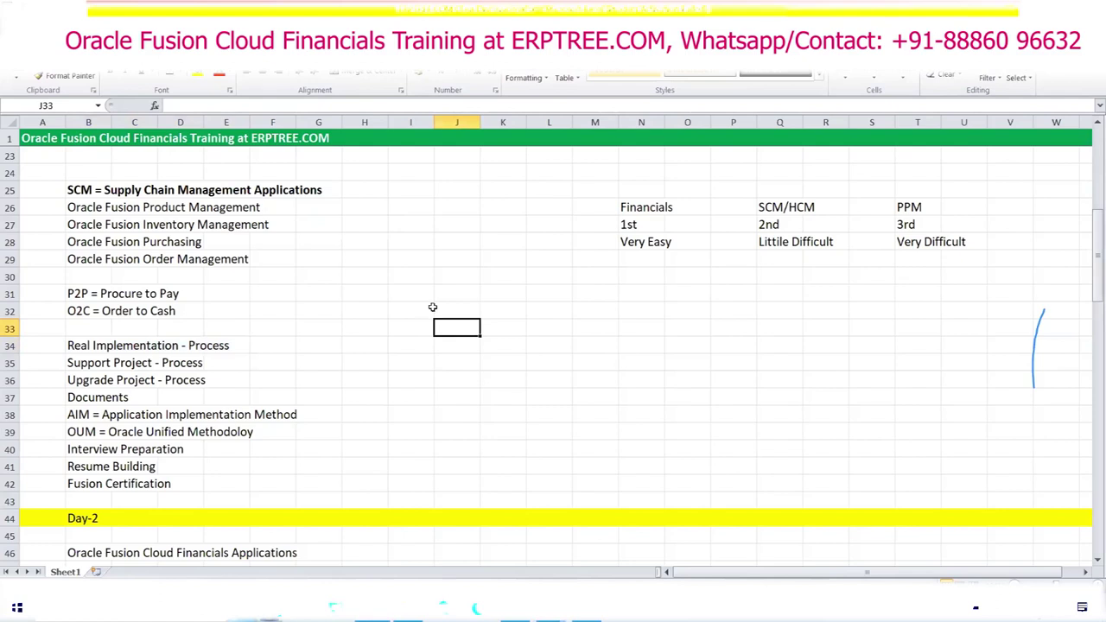
pyautogui.scroll(-10, 432, 307)
pyautogui.scroll(-3, 432, 306)
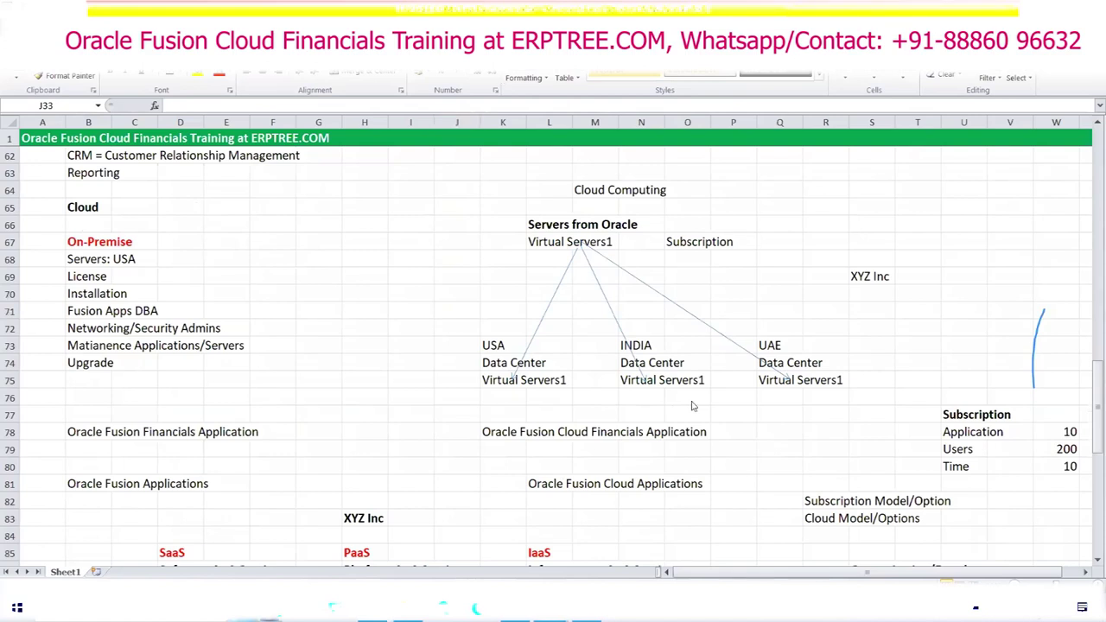
pyautogui.scroll(-13, 388, 333)
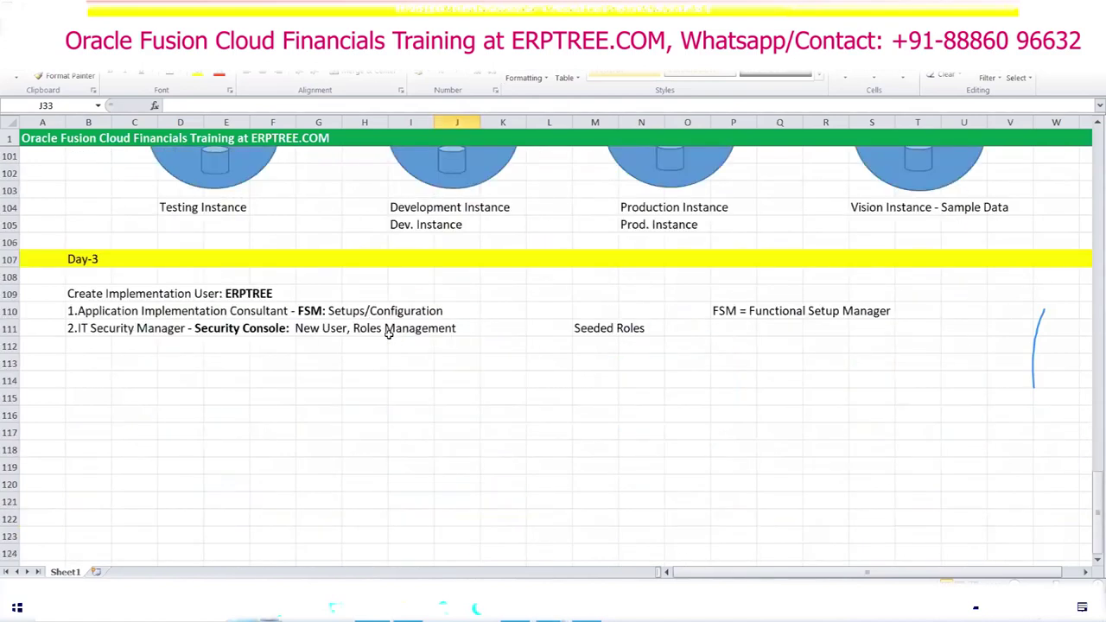
pyautogui.scroll(-1, 388, 333)
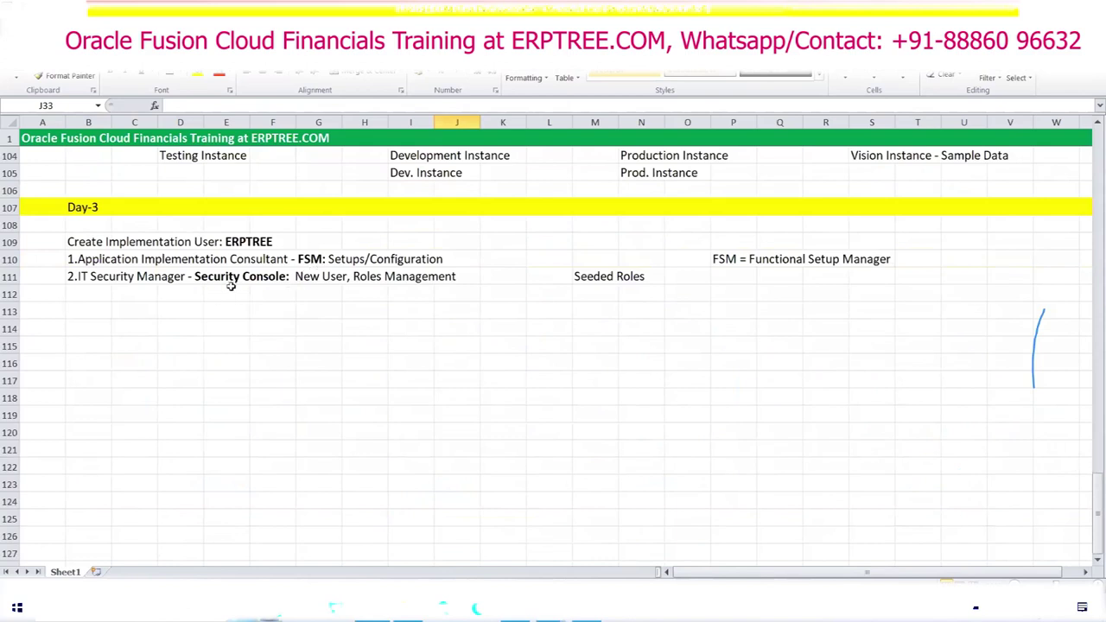
pyautogui.click(358, 346)
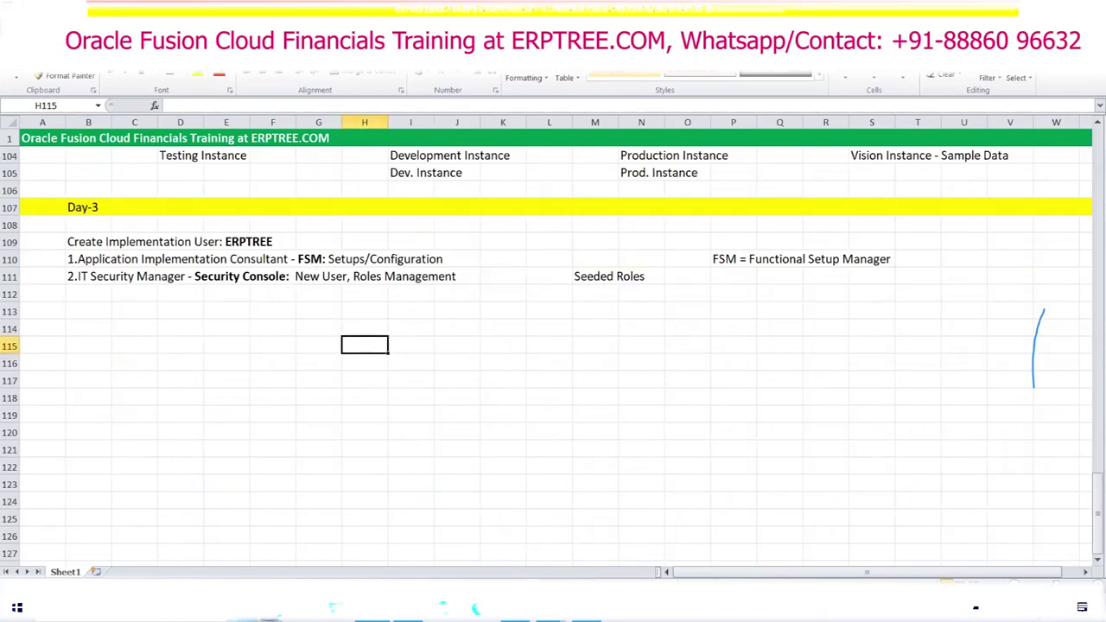
pyautogui.hotkey('alt', 'Tab')
# Step: Sign out of Oracle, then sign back in with user ID ERPTREE and its password
pyautogui.click(1076, 96)
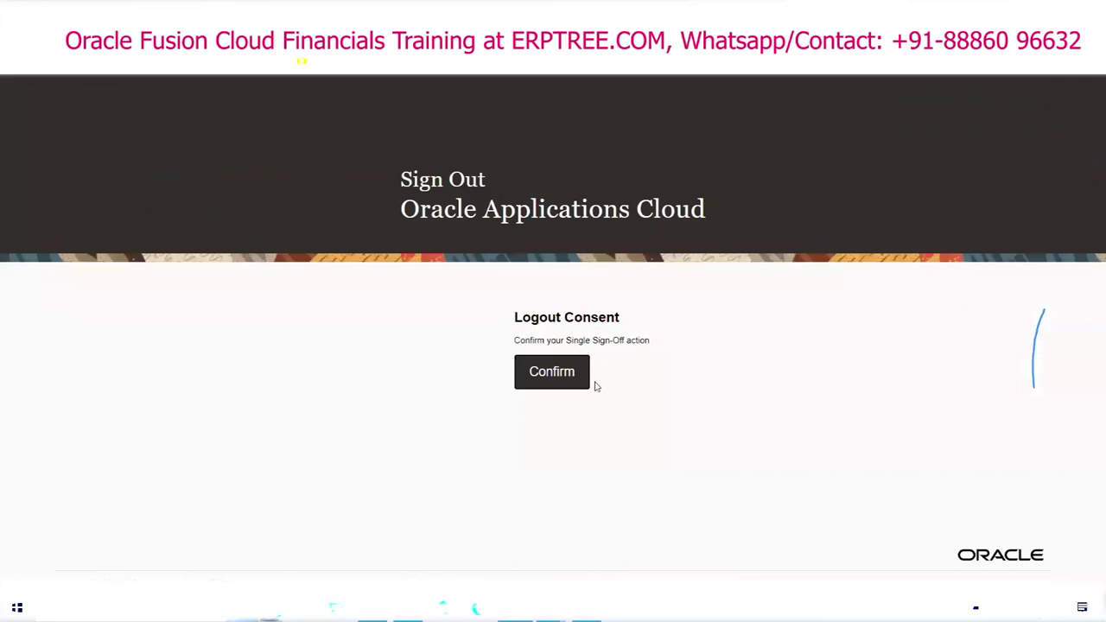
pyautogui.click(568, 371)
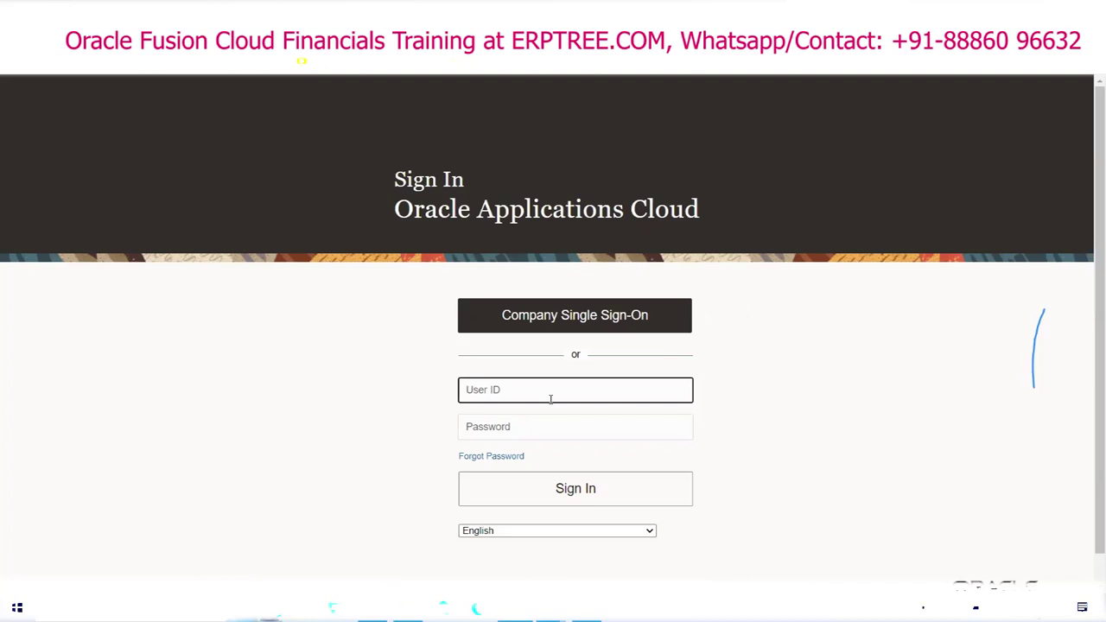
pyautogui.write('ERPTREE')
pyautogui.click(547, 424)
pyautogui.write('Welcome')
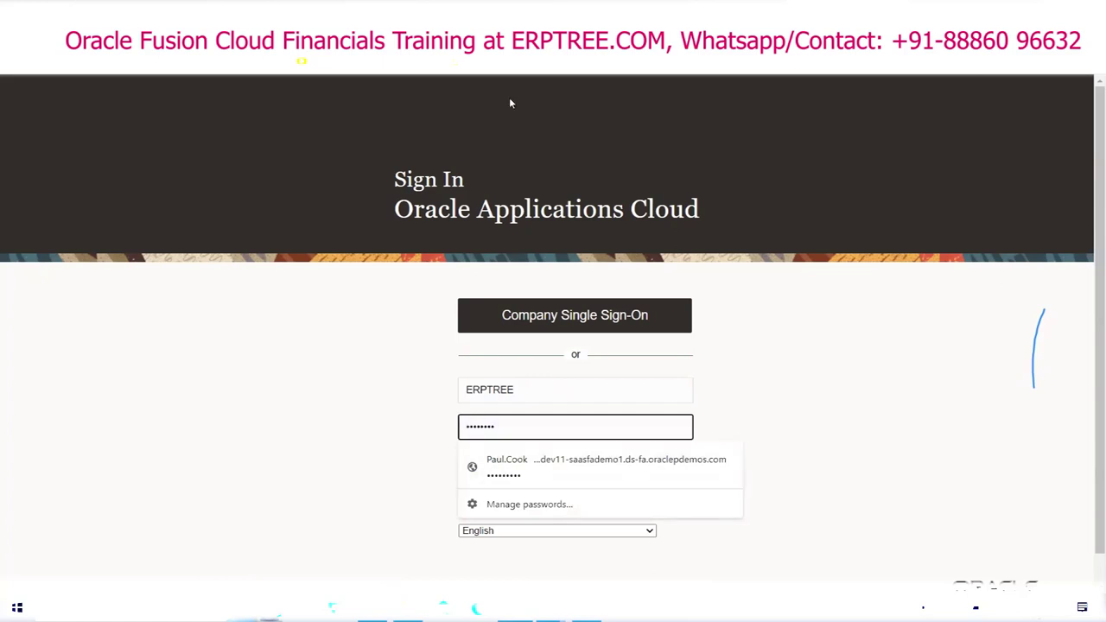
pyautogui.press('Escape')
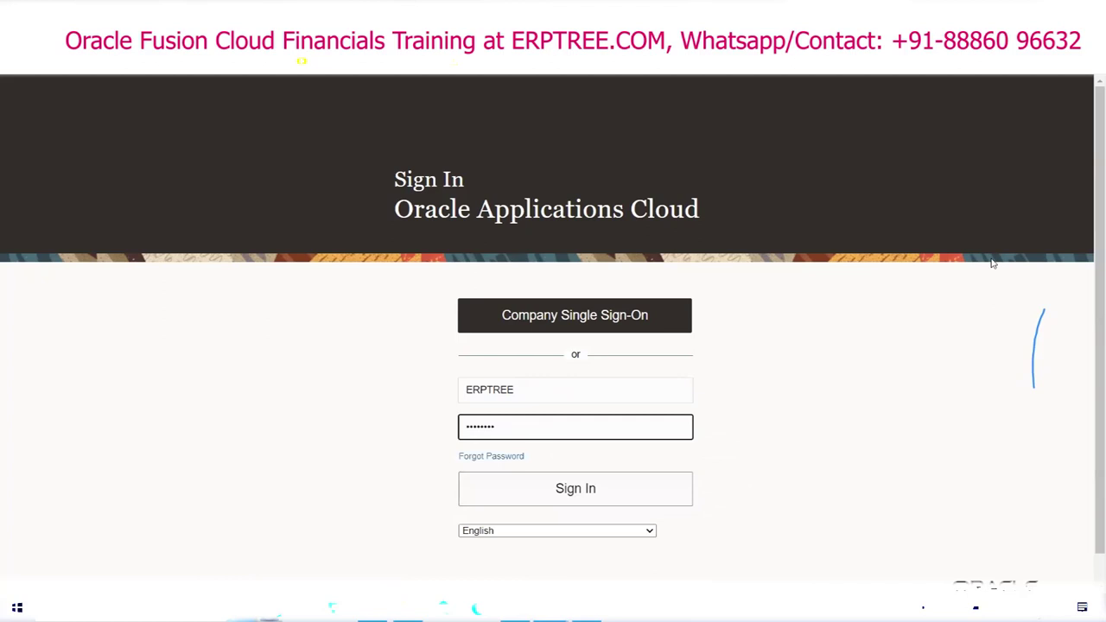
pyautogui.press('Return')
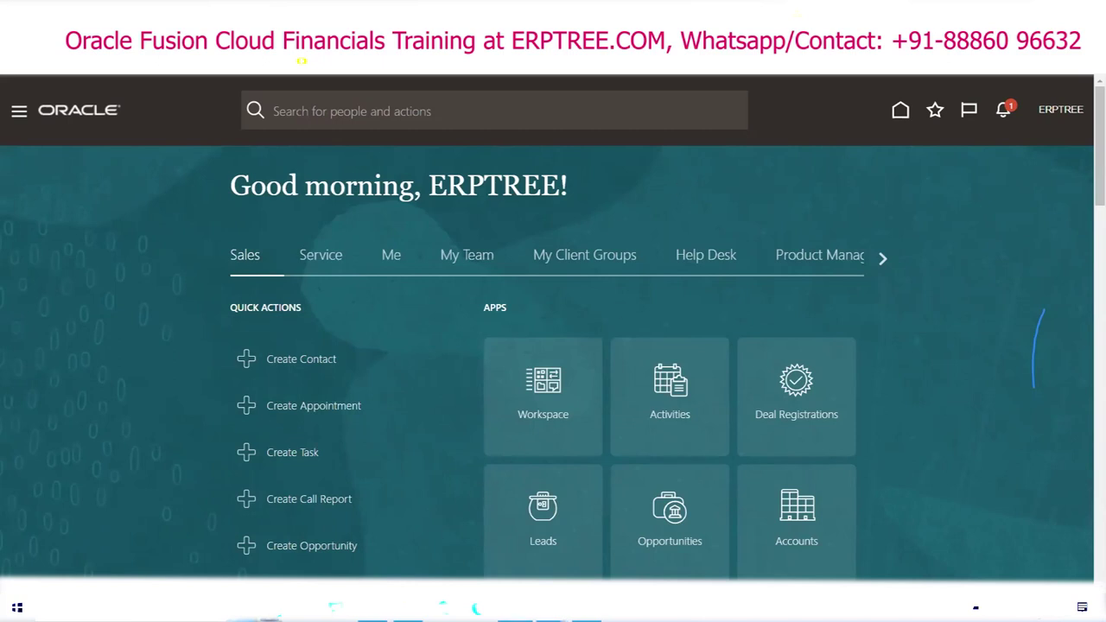
# Step: In Excel, select ERPTREE's two role lines in B110:I111
pyautogui.hotkey('alt', 'Tab')
pyautogui.moveTo(87, 259); pyautogui.dragTo(467, 280)
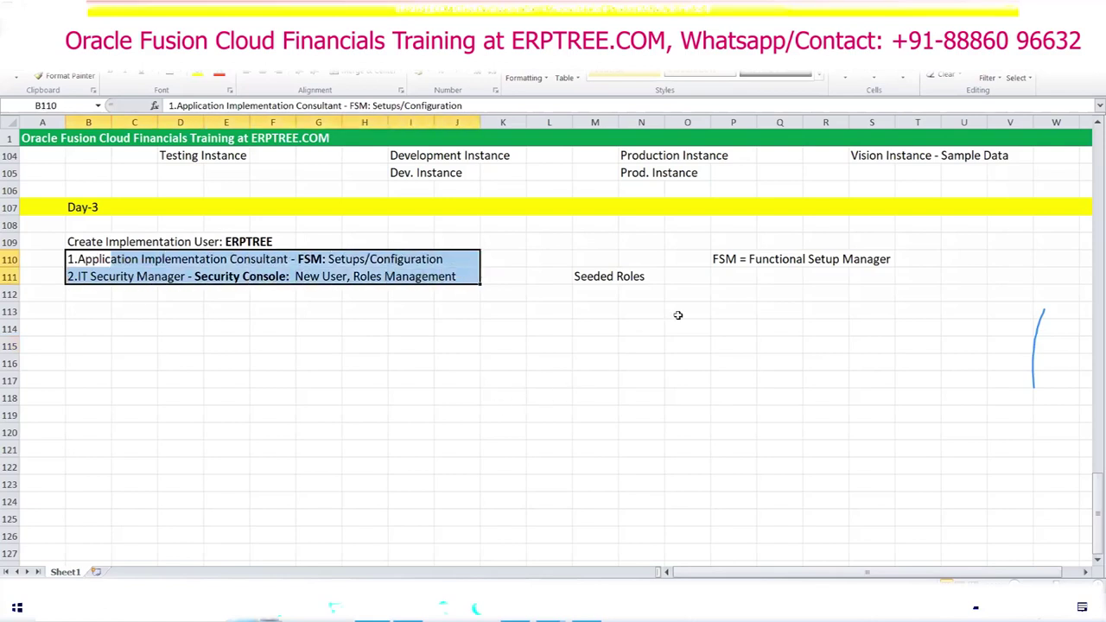
# Step: Deselect the role lines in B110:J111 and switch to the ERPTREE home page
pyautogui.click(464, 376)
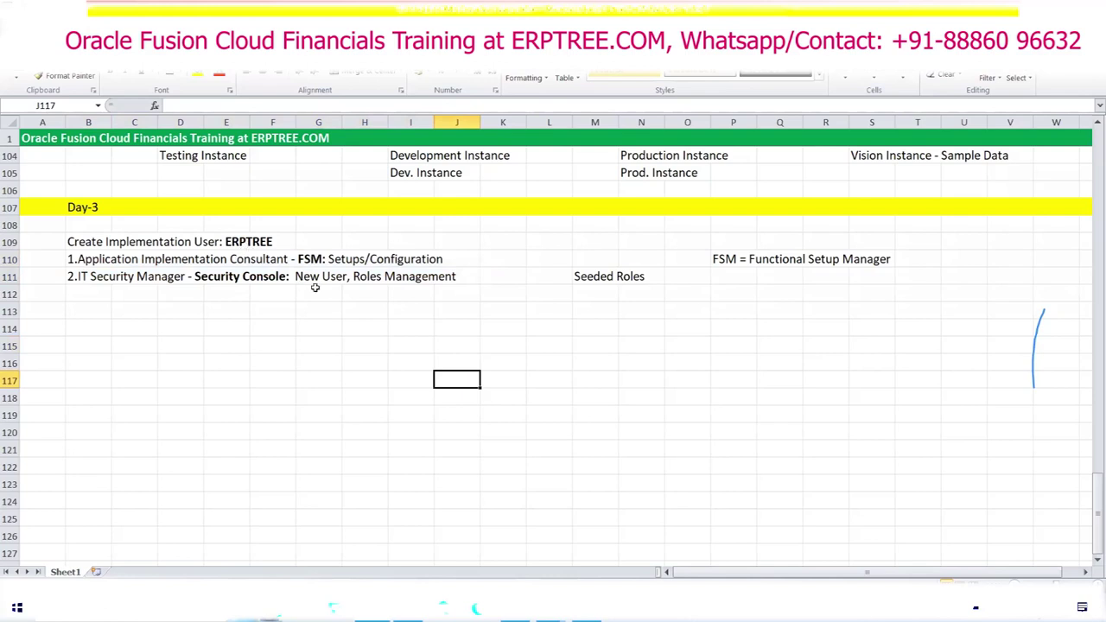
pyautogui.hotkey('alt', 'Tab')
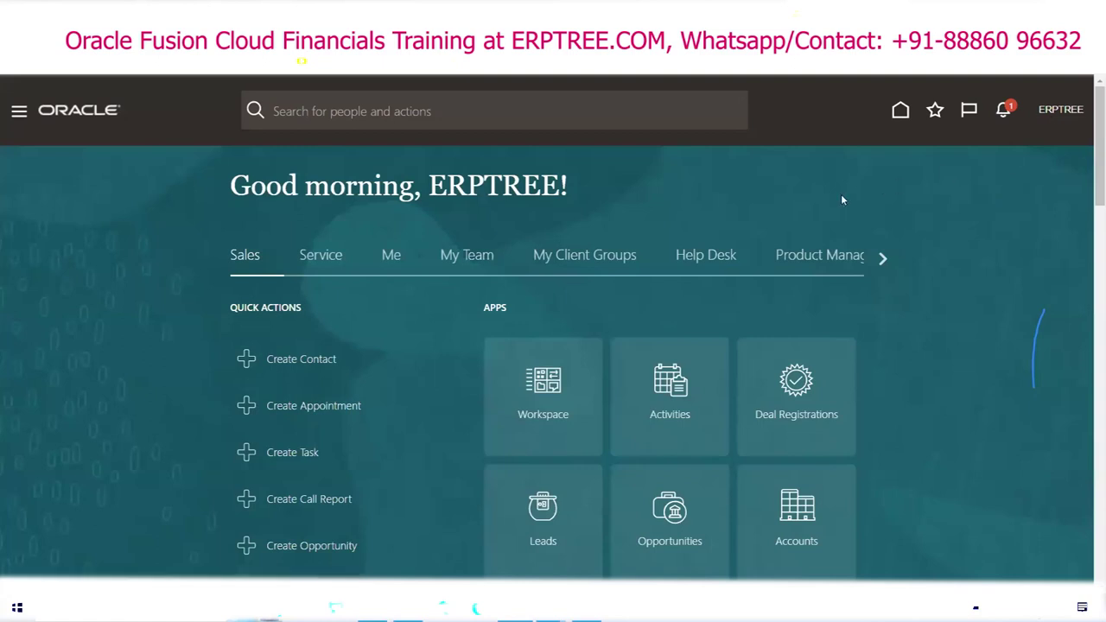
# Step: Open Setup and Maintenance for the Compensation Management offering, then return to the Excel notes
pyautogui.click(1063, 111)
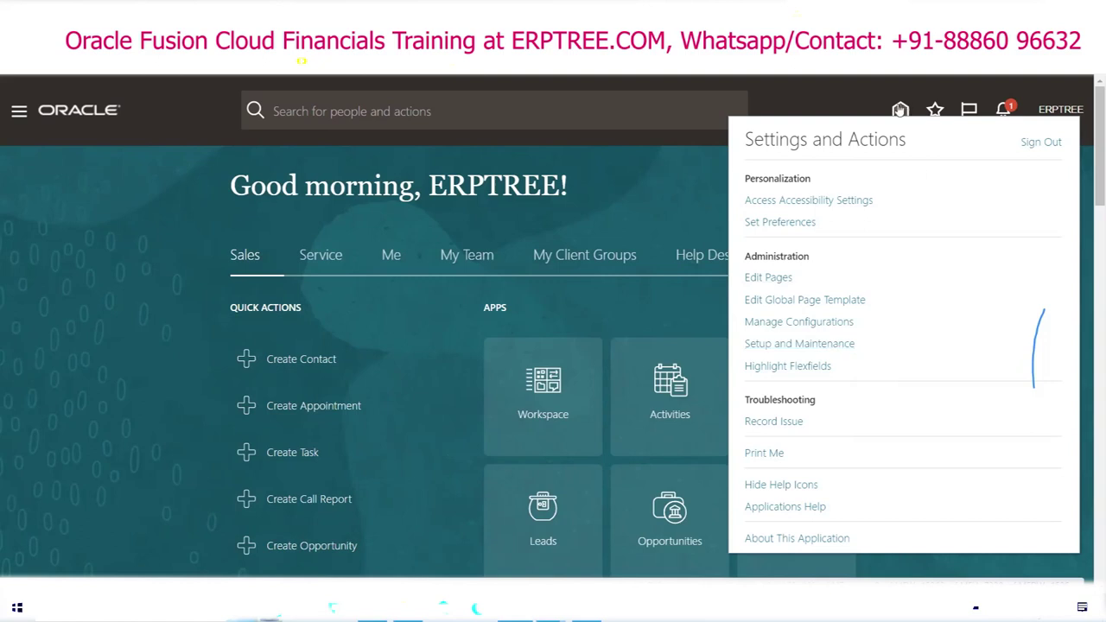
pyautogui.click(862, 99)
pyautogui.click(795, 345)
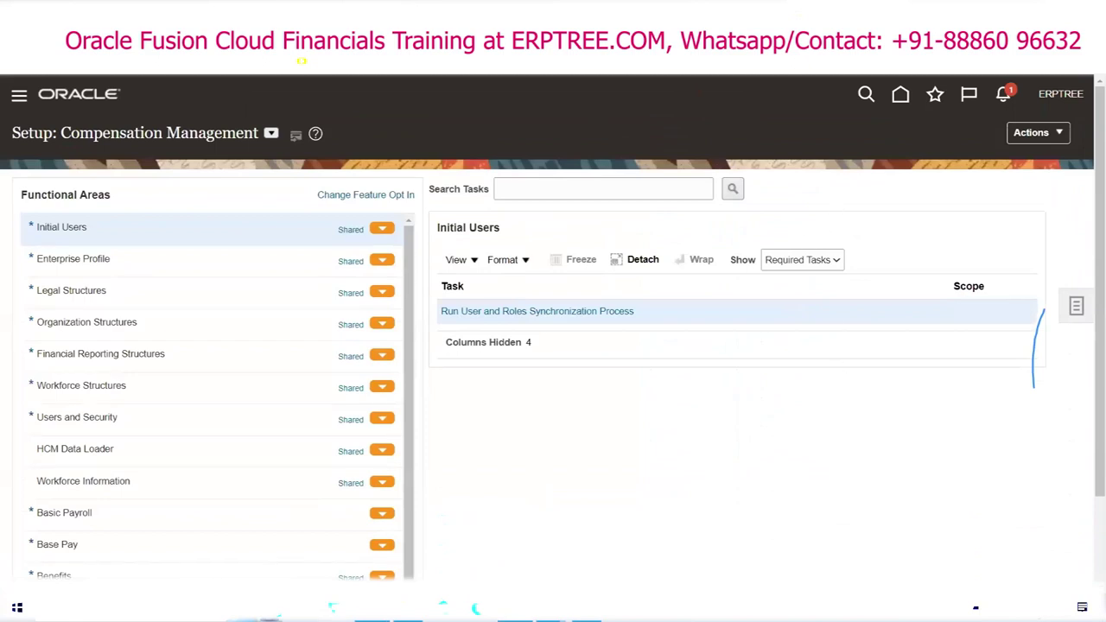
pyautogui.hotkey('alt', 'Tab')
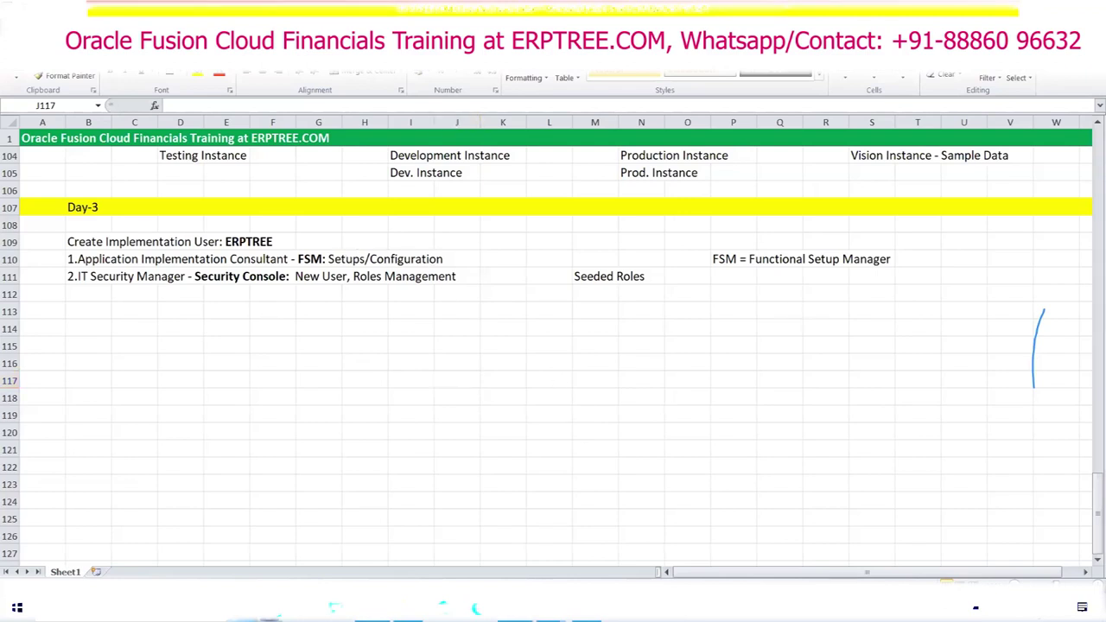
# Step: Change the setup offering from Compensation Management to Financials, then return to the Excel notes
pyautogui.hotkey('alt', 'Tab')
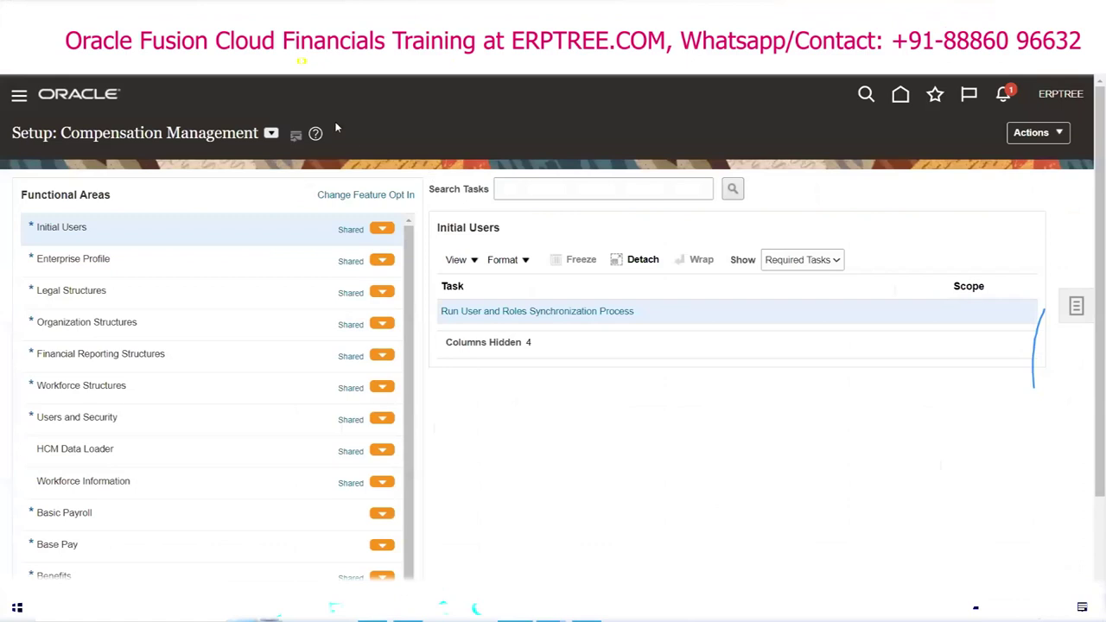
pyautogui.click(270, 135)
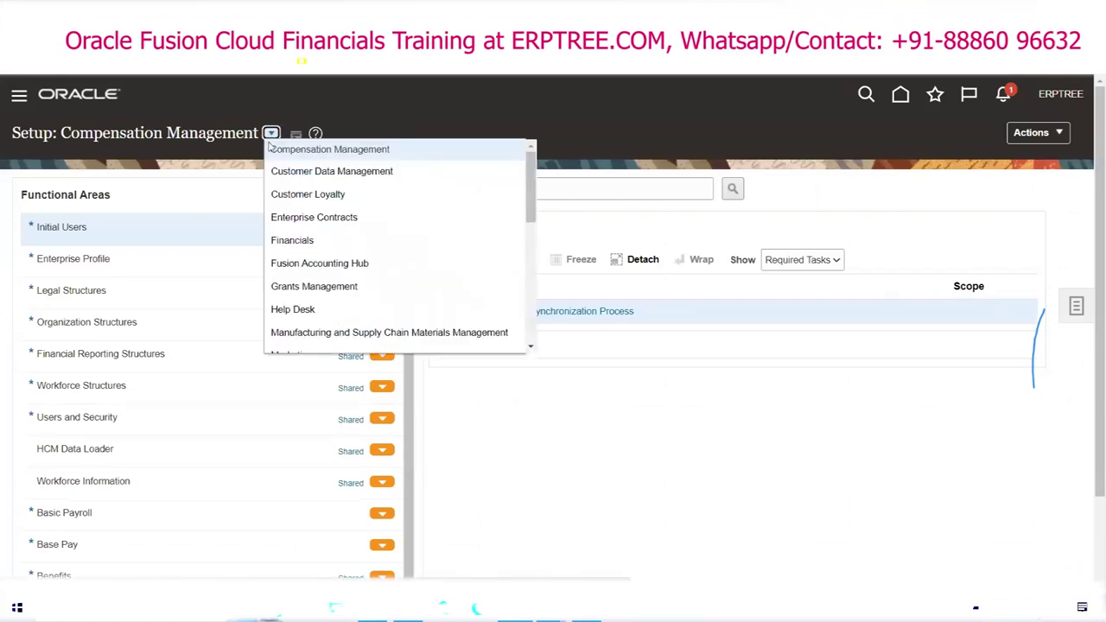
pyautogui.click(297, 240)
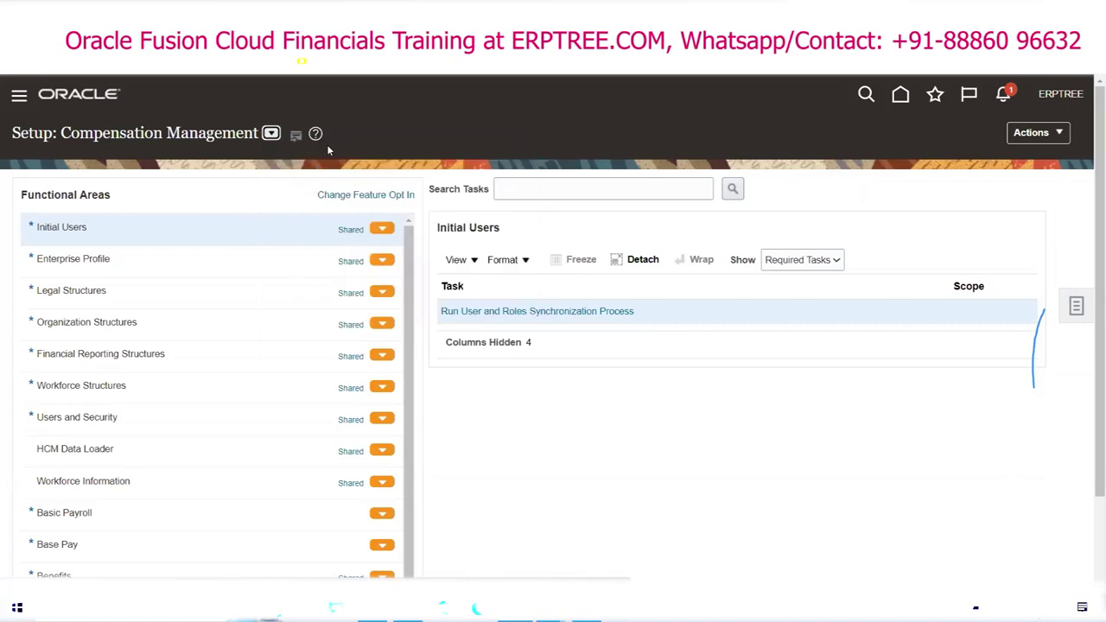
pyautogui.hotkey('alt', 'Tab')
# Step: Select the Financials Applications list in B10:J16, review the Day-3 notes, and return to Setup: Financials
pyautogui.scroll(15, 305, 406)
pyautogui.scroll(17, 304, 389)
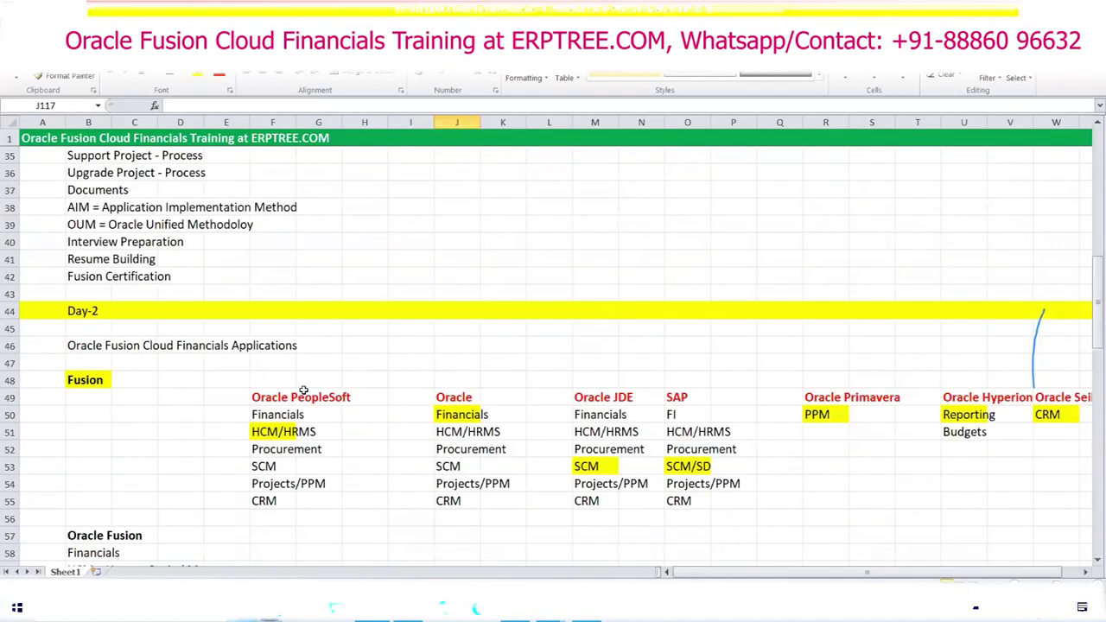
pyautogui.moveTo(68, 244); pyautogui.dragTo(478, 350)
pyautogui.scroll(-20, 316, 398)
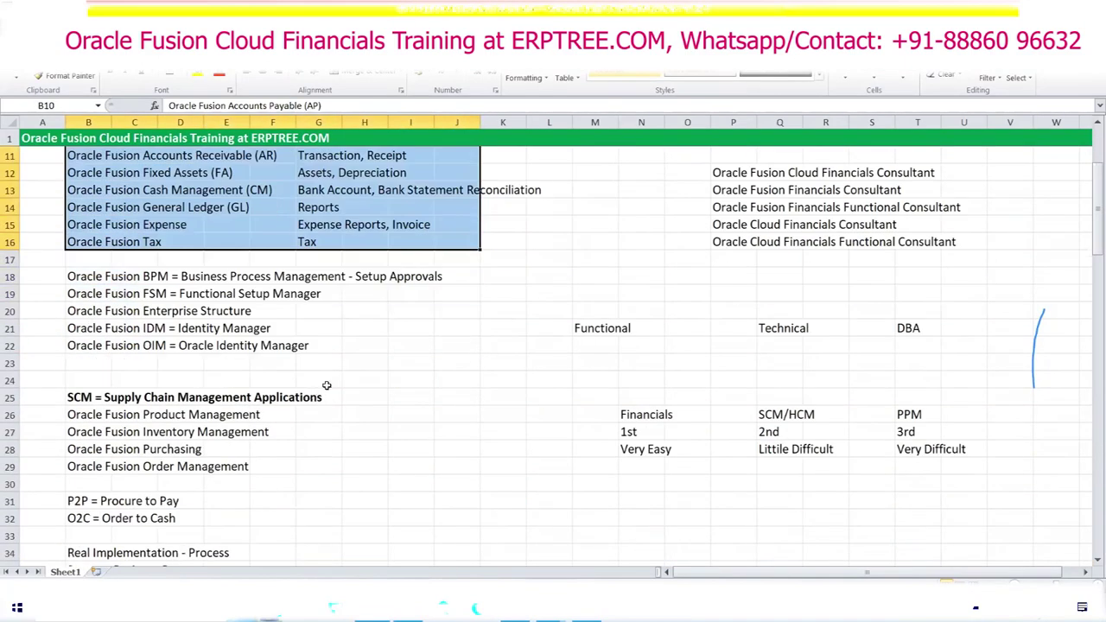
pyautogui.scroll(-15, 388, 396)
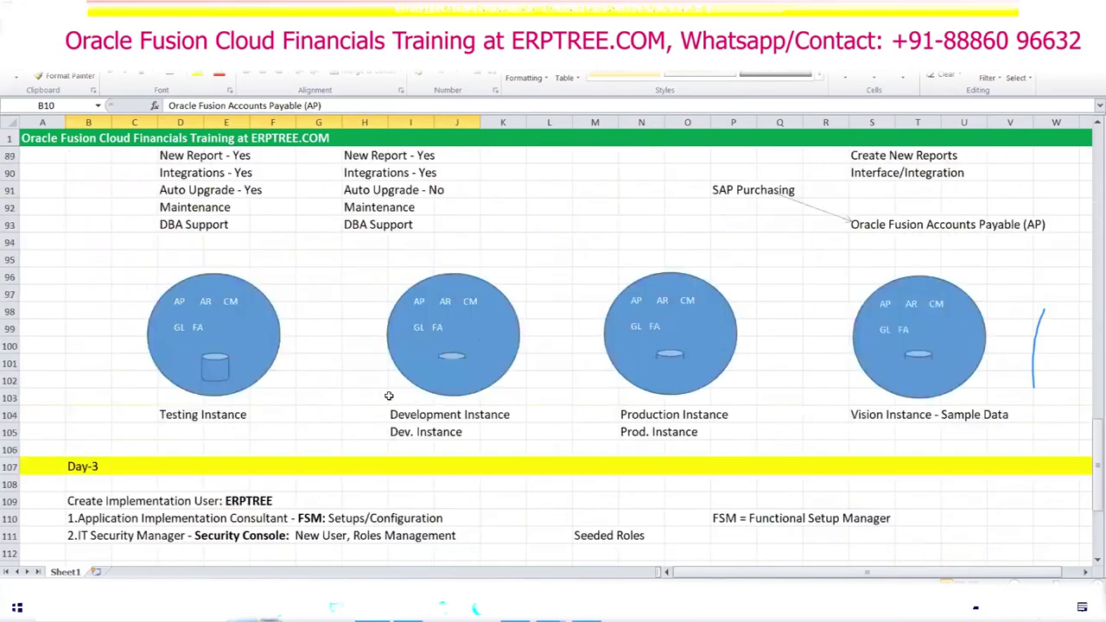
pyautogui.scroll(5, 389, 396)
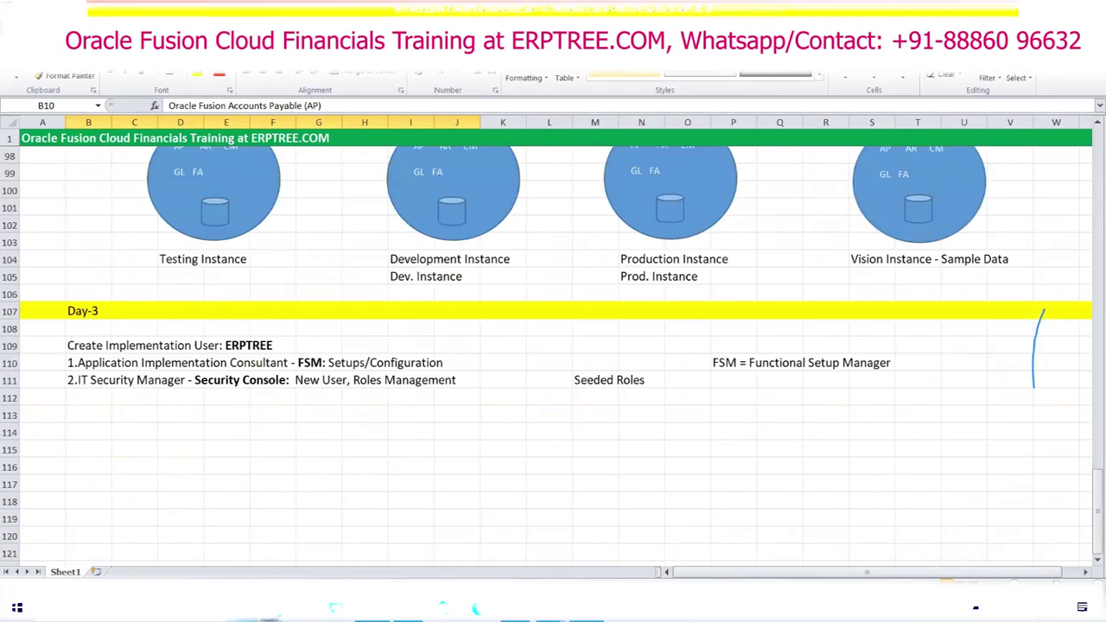
pyautogui.hotkey('alt', 'Tab')
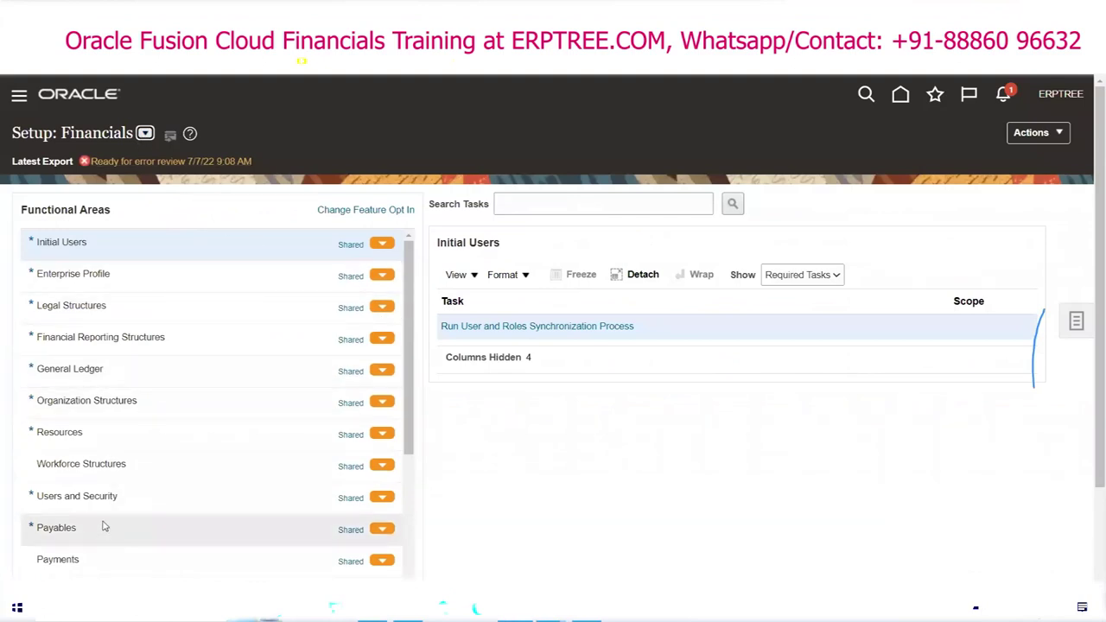
# Step: Show All Tasks for the General Ledger functional area, not only required ones
pyautogui.click(106, 370)
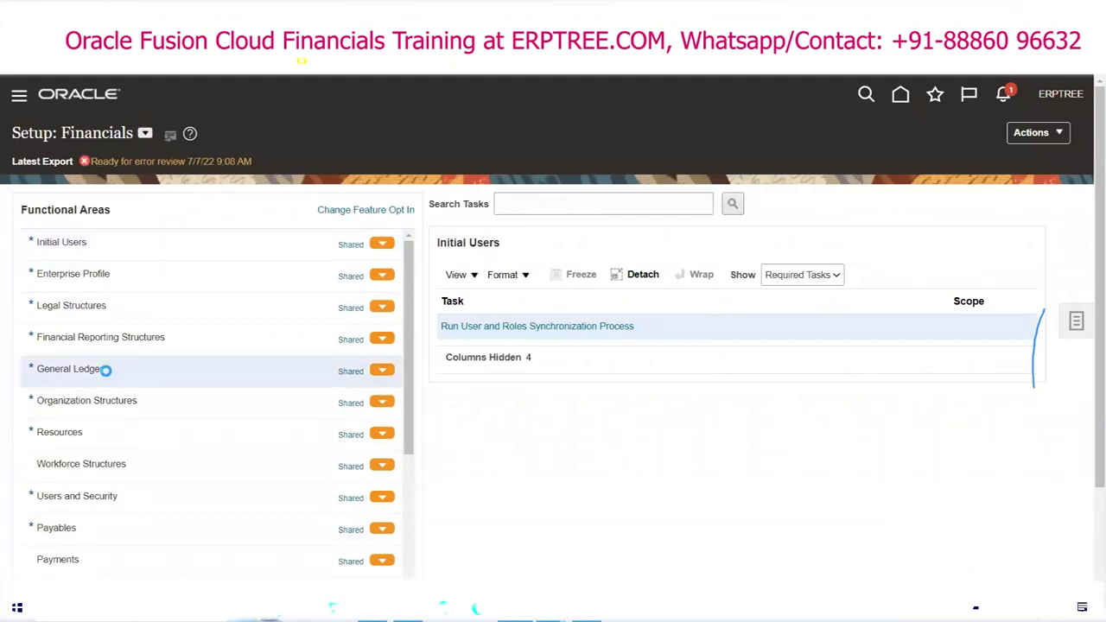
pyautogui.click(836, 275)
pyautogui.click(811, 291)
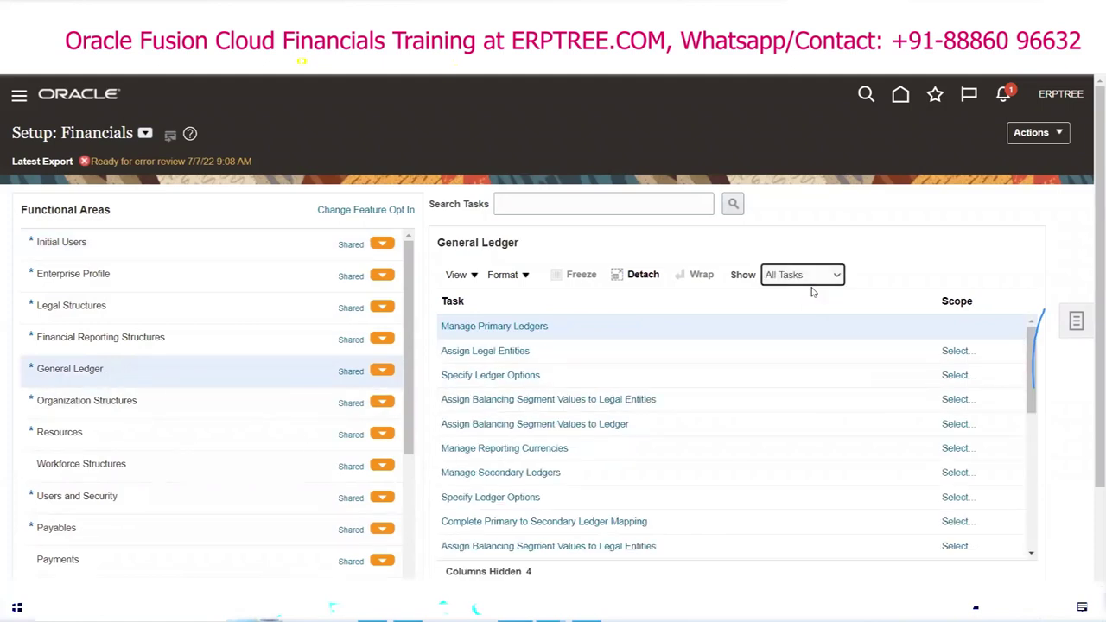
# Step: Bring up the Receivables functional area's required setup tasks
pyautogui.moveTo(1033, 344)
pyautogui.mouseDown()
pyautogui.moveTo(1020, 526)
pyautogui.moveTo(1028, 361)
pyautogui.mouseUp()
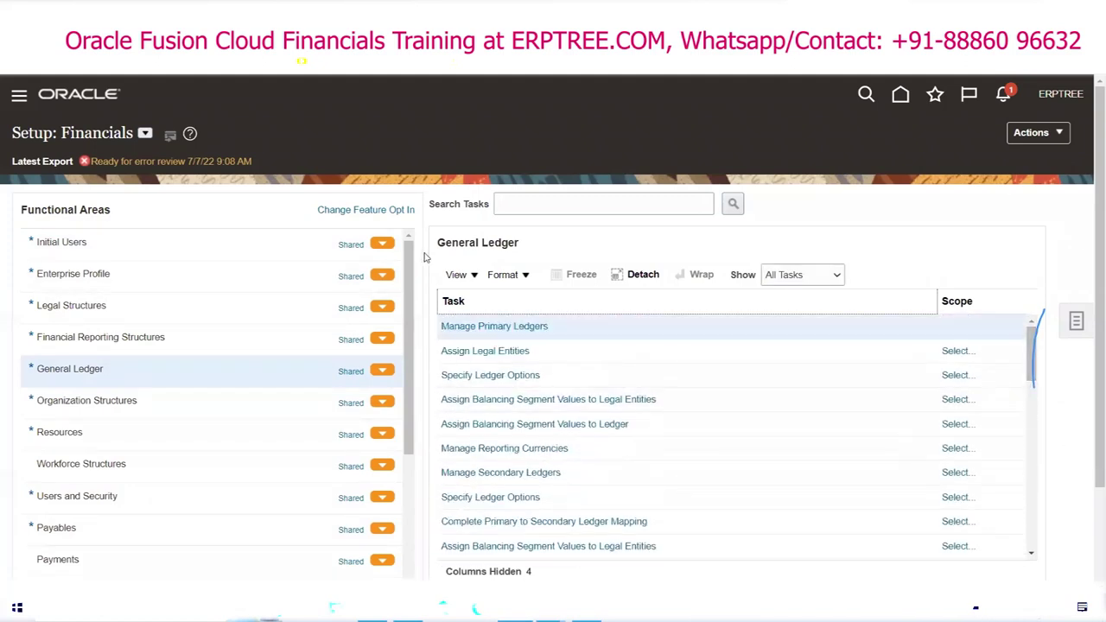
pyautogui.moveTo(410, 261); pyautogui.dragTo(414, 369)
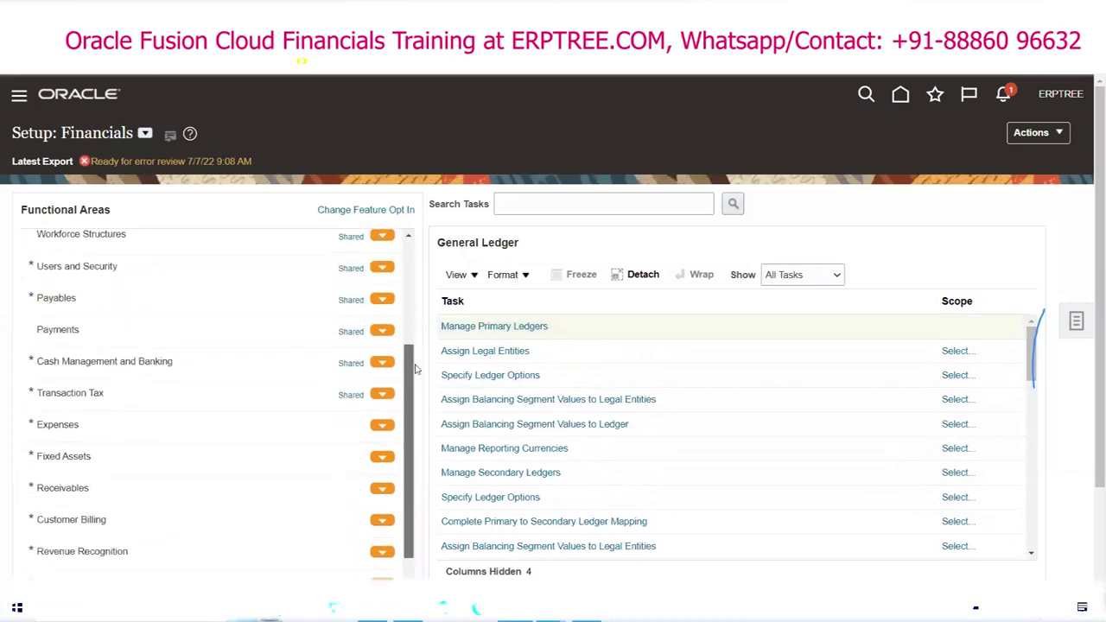
pyautogui.click(79, 490)
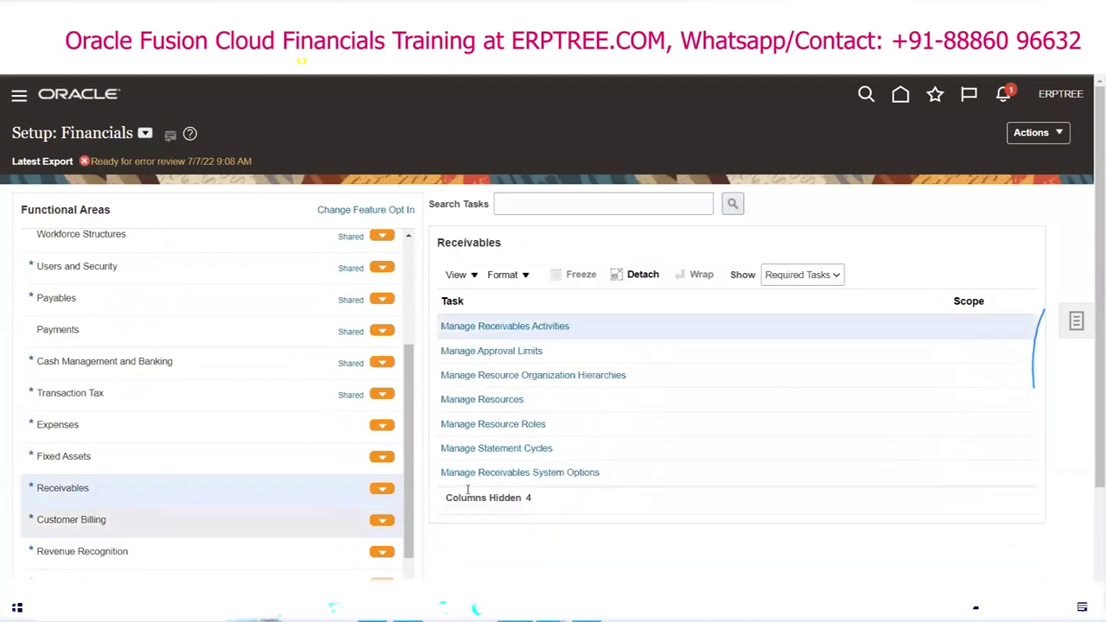
# Step: Show All Tasks for Receivables, then for Fixed Assets, revealing Manage Asset Keys and Manage Bonus Rules
pyautogui.click(837, 275)
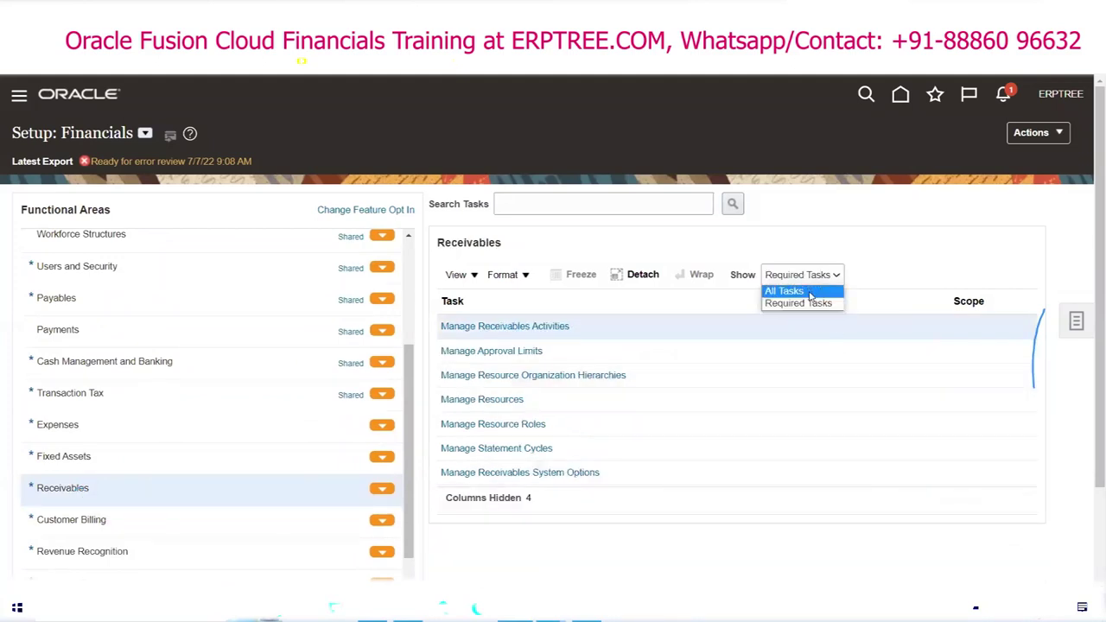
pyautogui.click(809, 291)
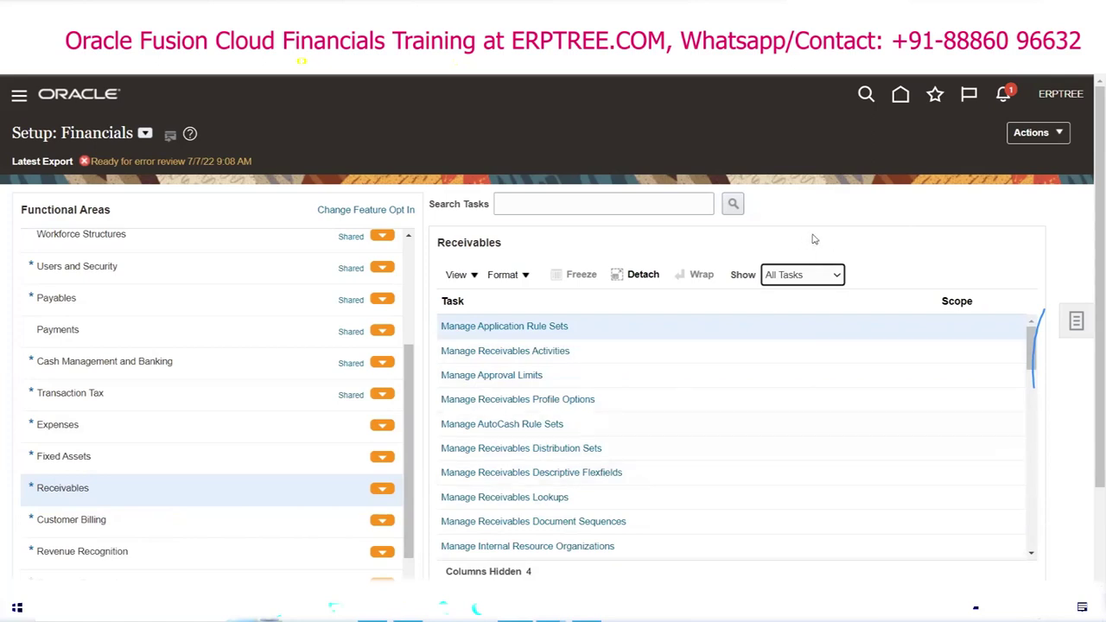
pyautogui.click(92, 459)
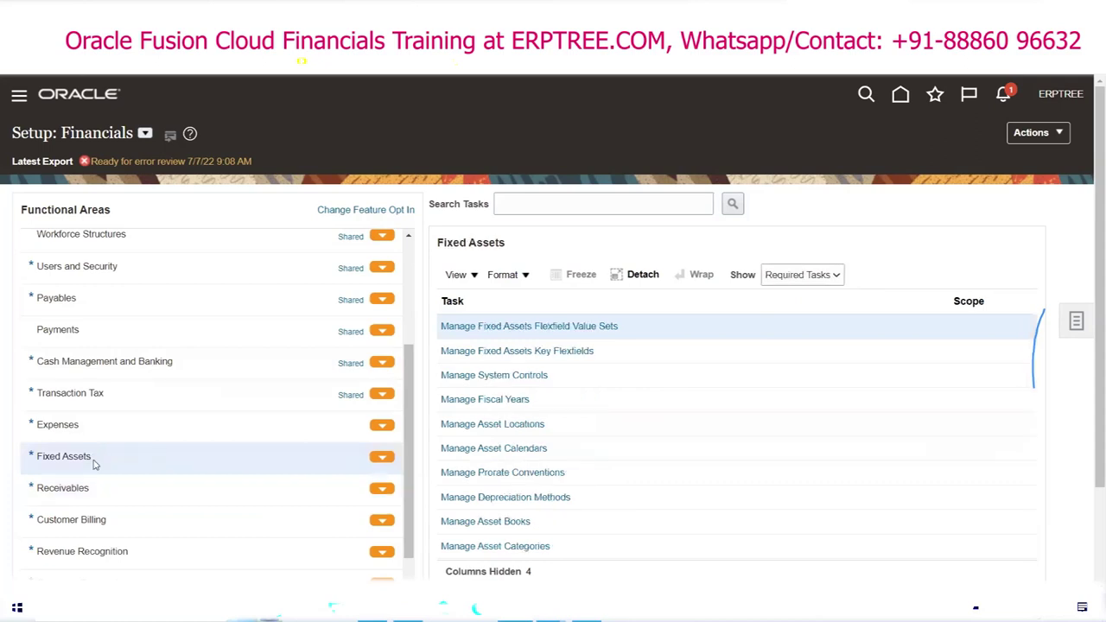
pyautogui.click(803, 275)
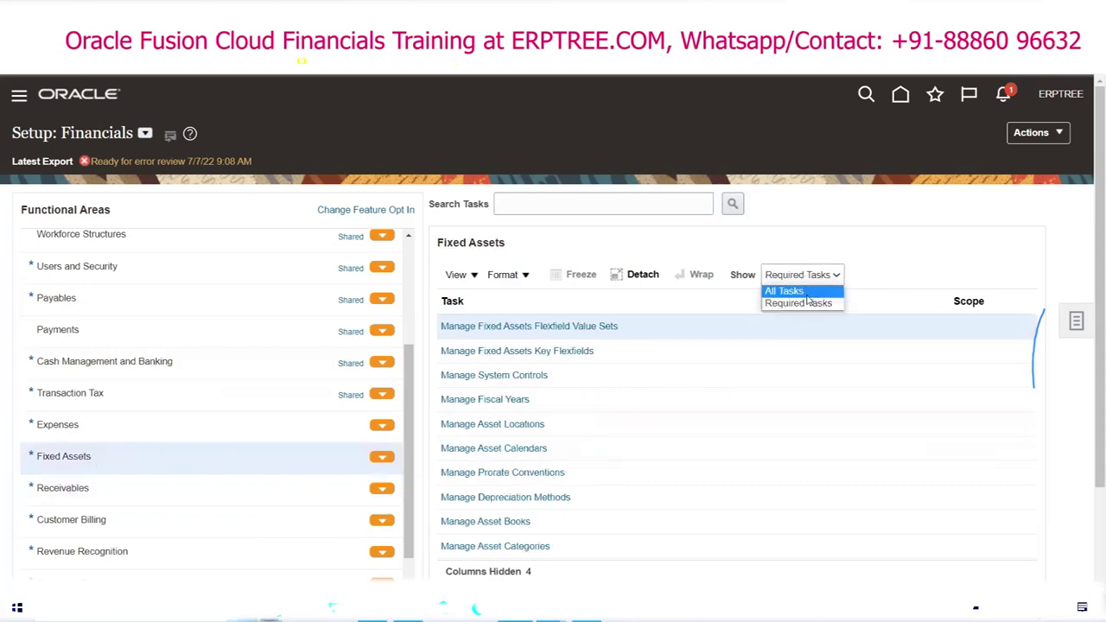
pyautogui.click(806, 294)
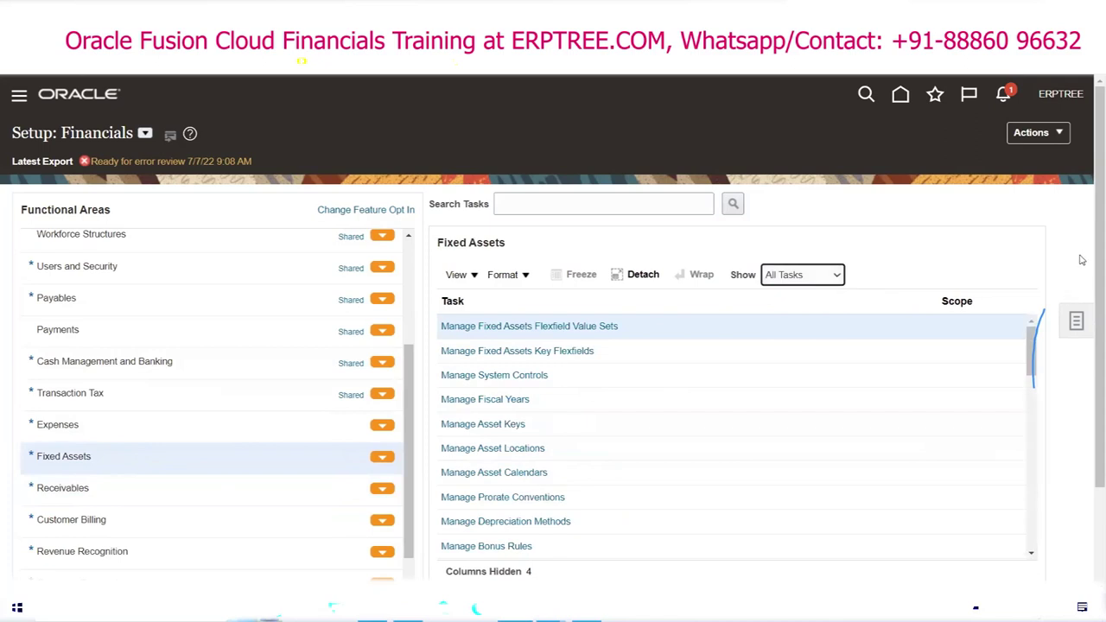
pyautogui.scroll(-2, 1085, 259)
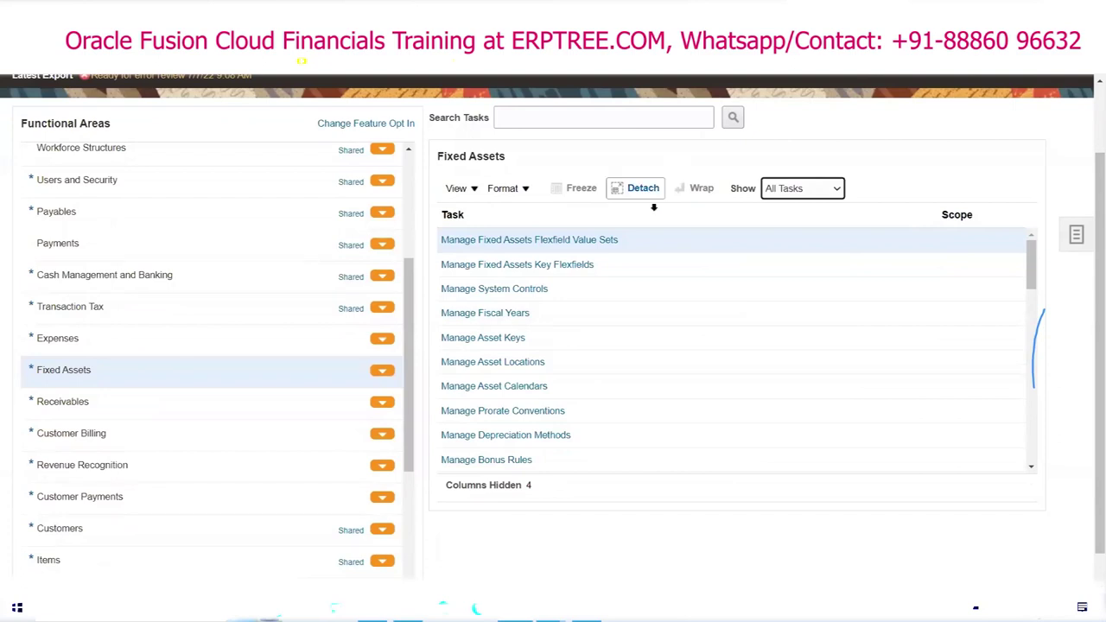
# Step: Show All Tasks for Cash Management and Banking, then return to the Excel notes
pyautogui.click(93, 285)
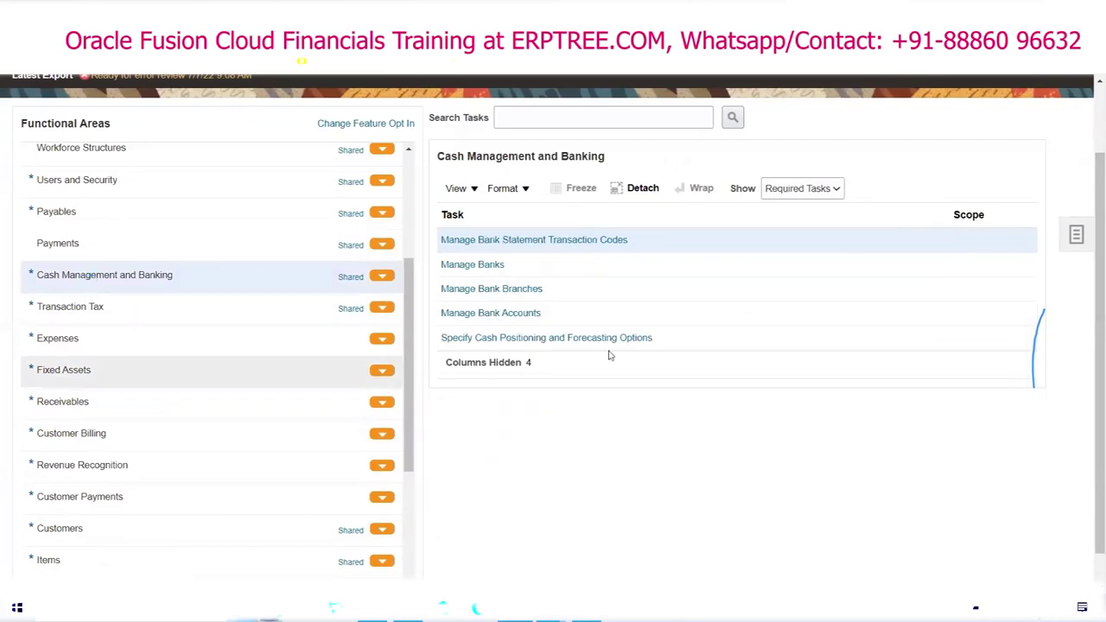
pyautogui.click(834, 189)
pyautogui.click(820, 206)
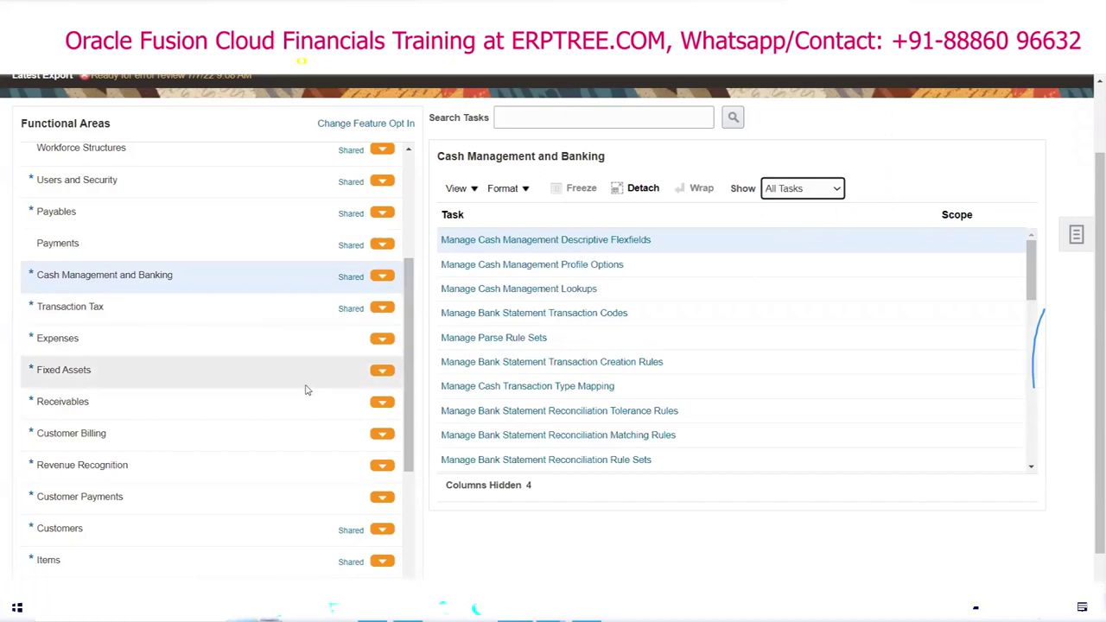
pyautogui.scroll(3, 291, 352)
pyautogui.scroll(2, 291, 353)
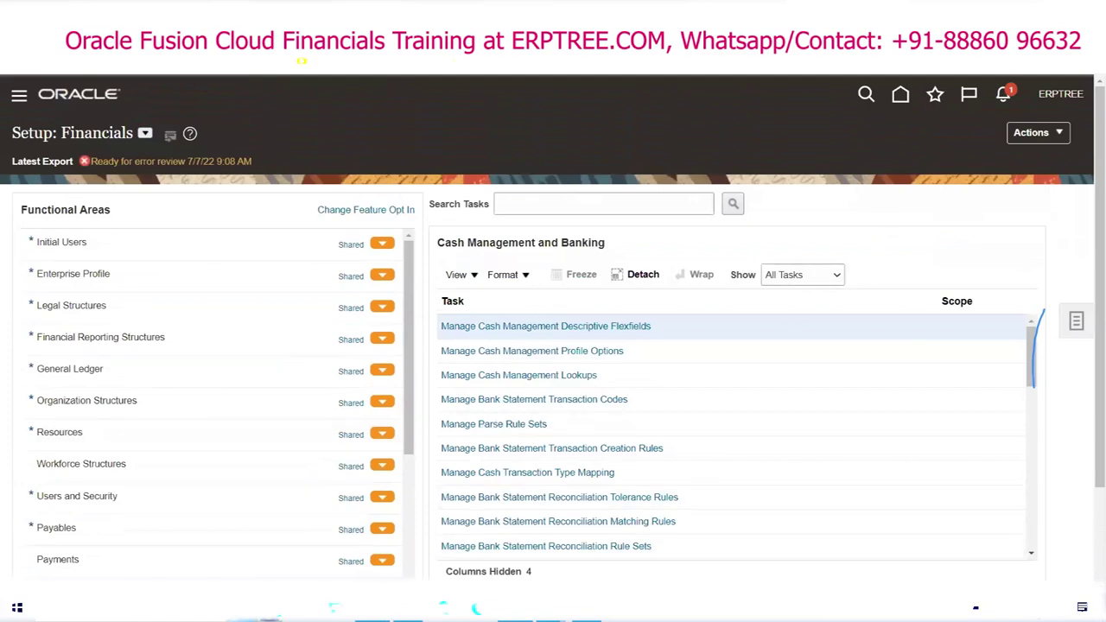
pyautogui.hotkey('alt', 'Tab')
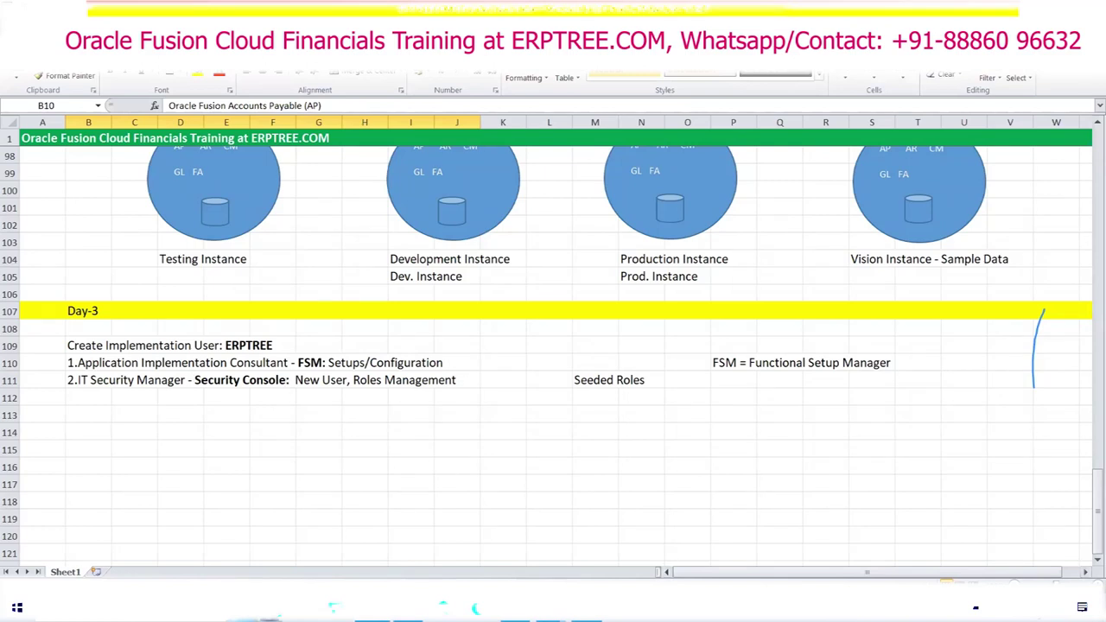
# Step: Return from the Excel notes to the Setup: Financials page listing Cash Management and Banking tasks
pyautogui.hotkey('alt', 'Tab')
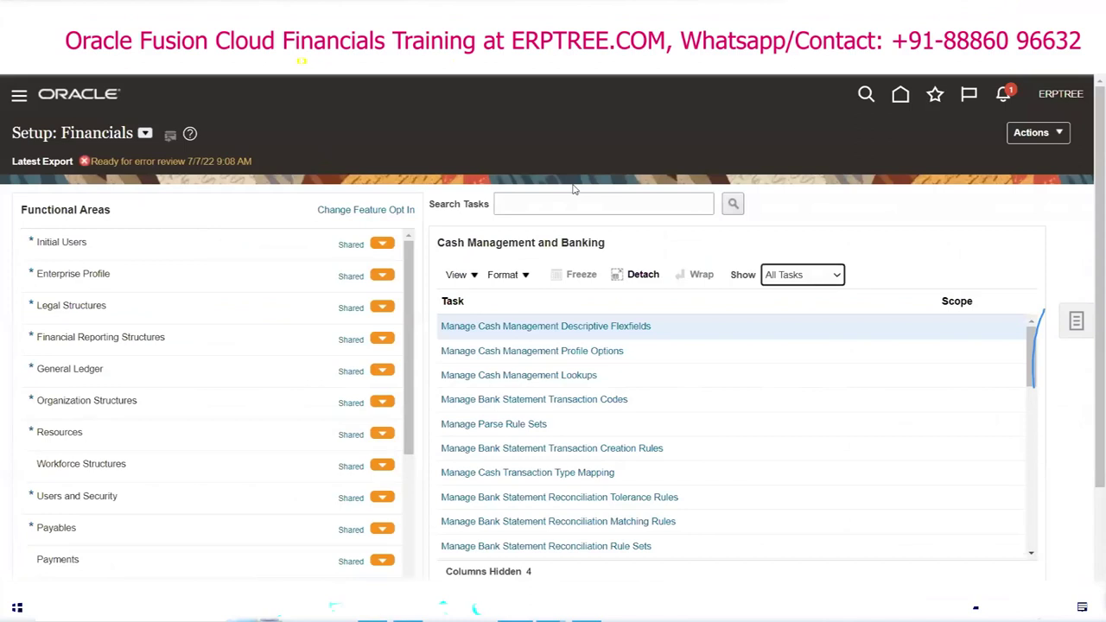
# Step: Expand the navigator's Tools group, check the Excel notes, and reopen the navigator
pyautogui.click(19, 98)
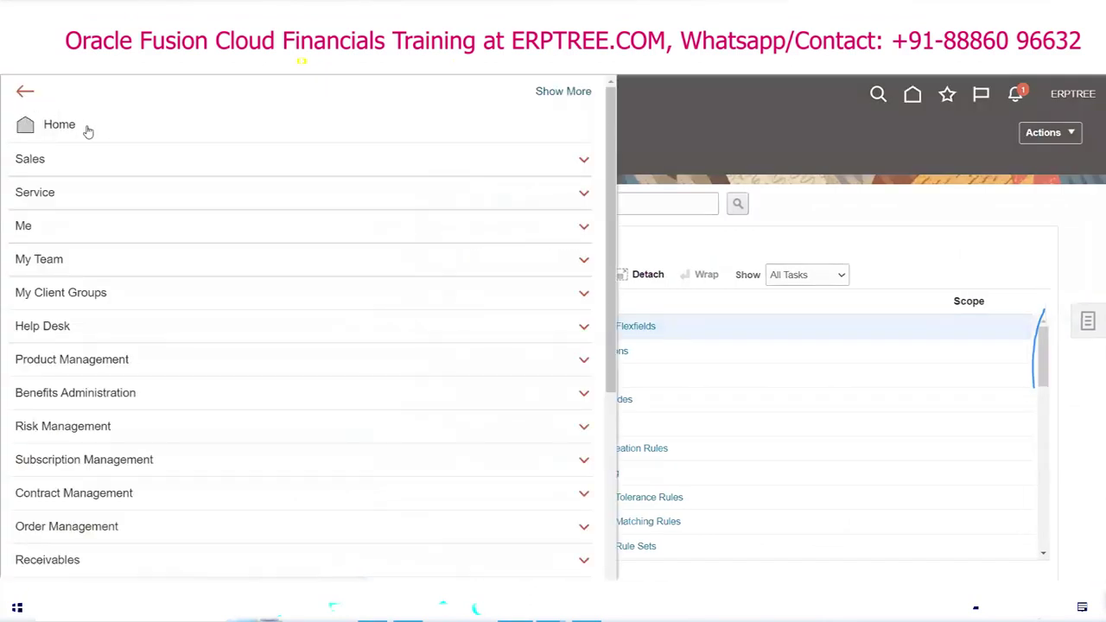
pyautogui.scroll(-4, 87, 130)
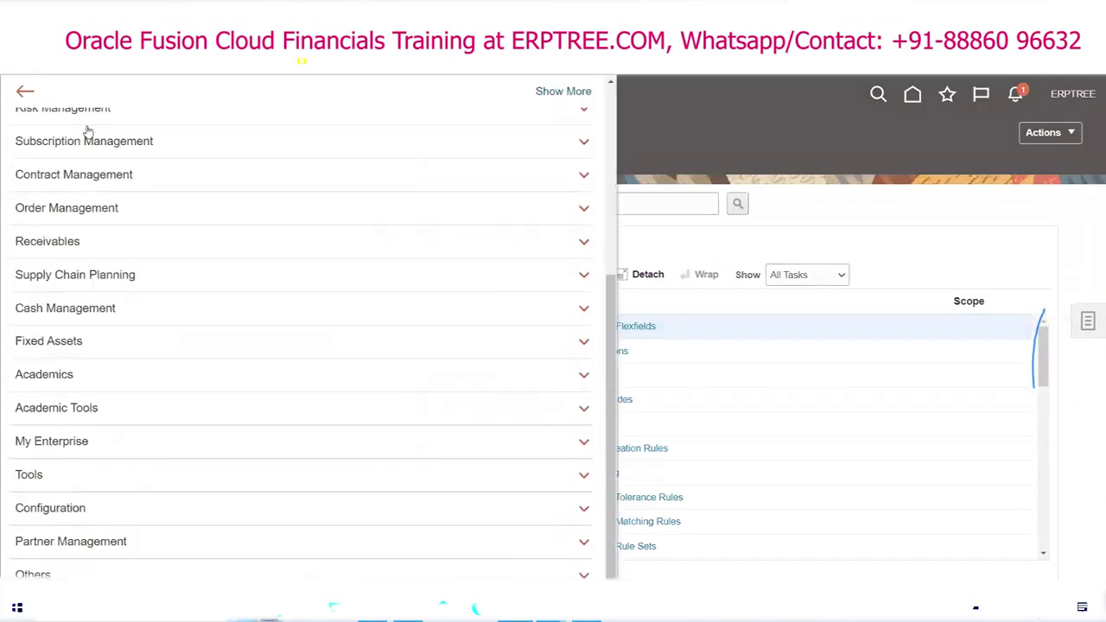
pyautogui.click(50, 478)
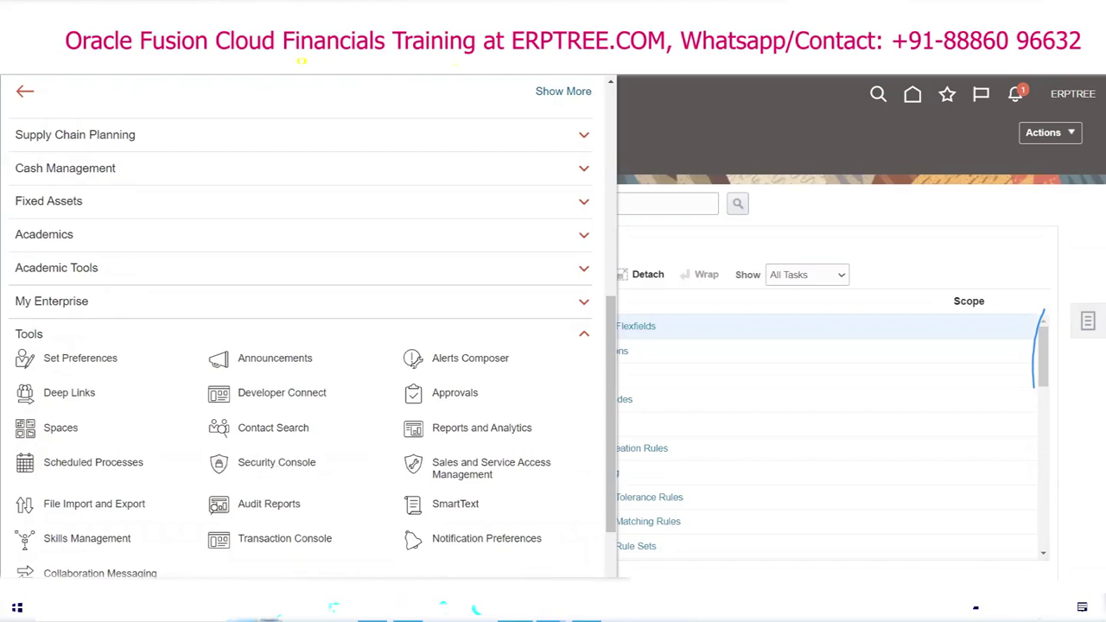
pyautogui.hotkey('alt', 'Tab')
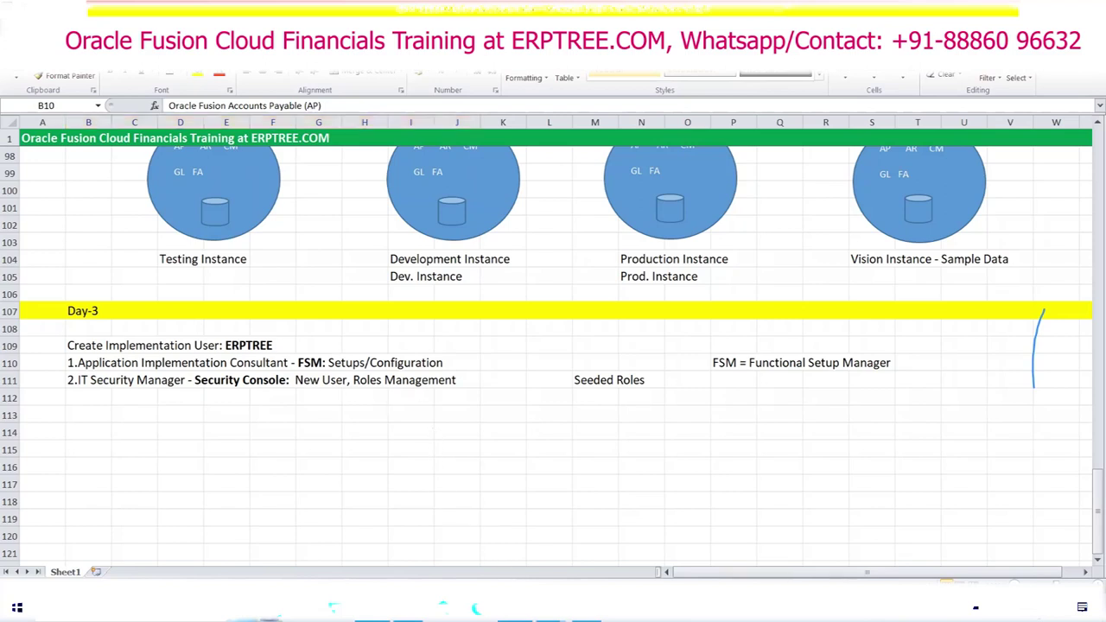
pyautogui.hotkey('alt', 'Tab')
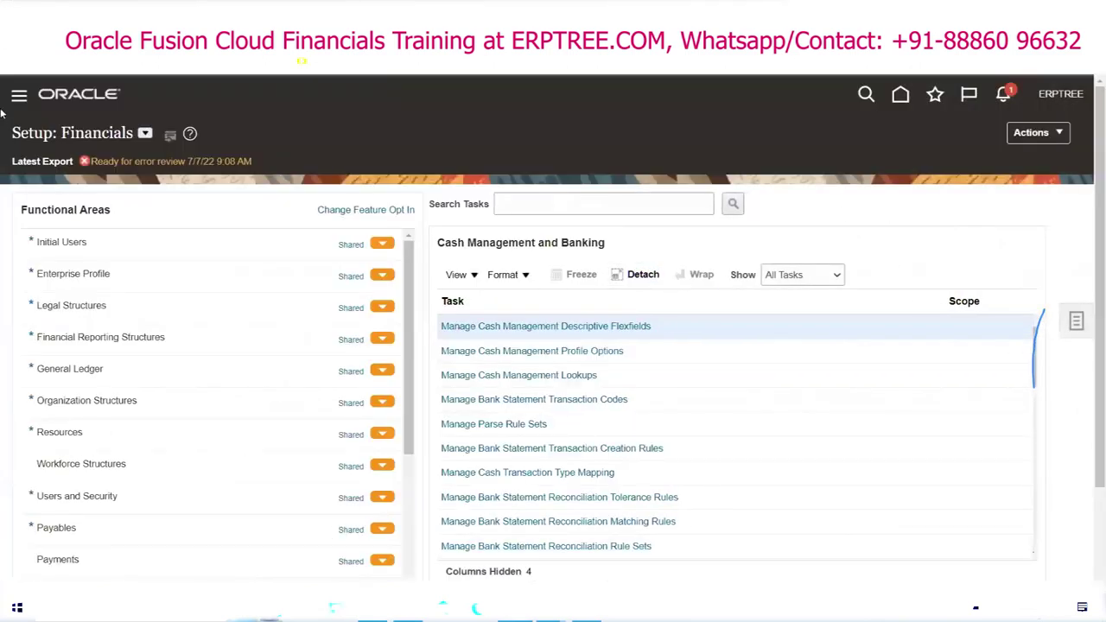
pyautogui.click(19, 95)
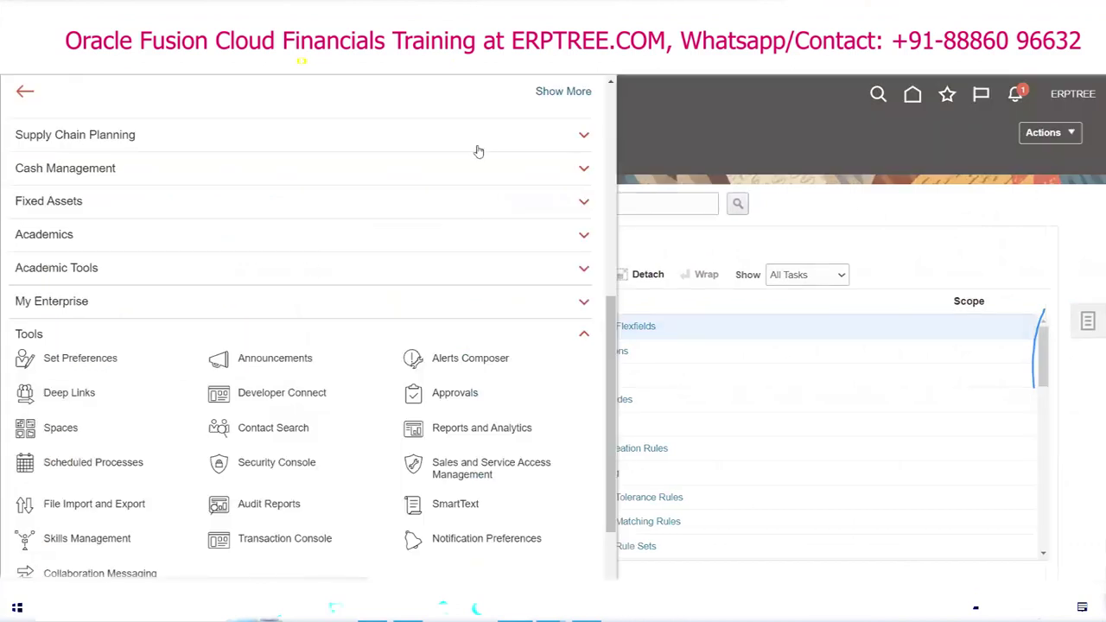
# Step: Scroll the navigator down to the Security Console entry under Tools
pyautogui.scroll(-3, 439, 271)
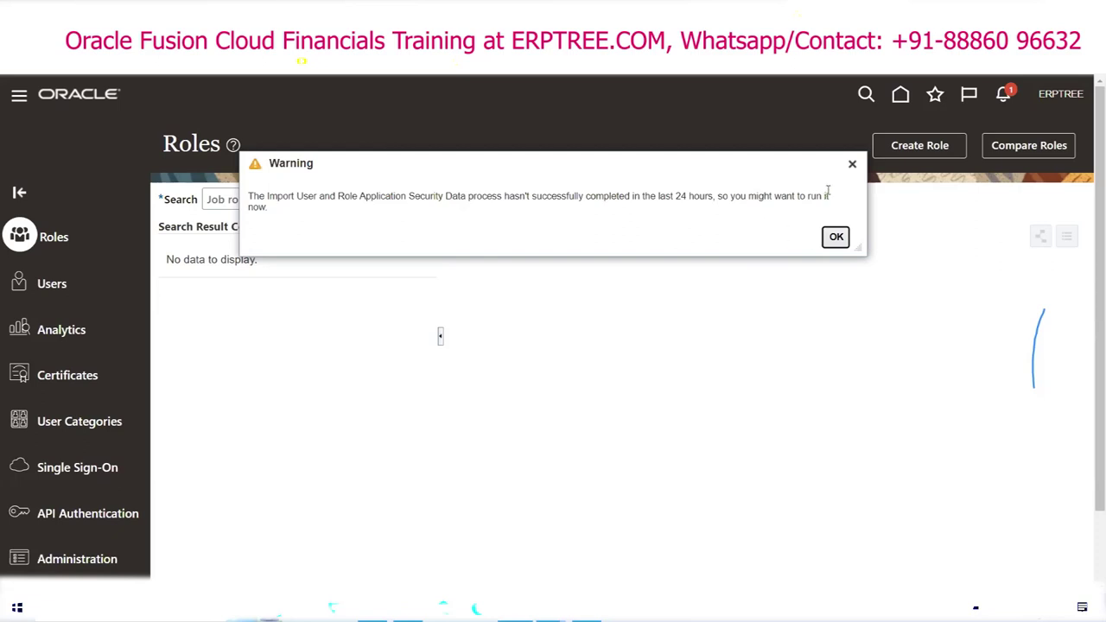
# Step: Dismiss the import warning, reopen Security Console from Tools, and go to User Accounts
pyautogui.click(852, 163)
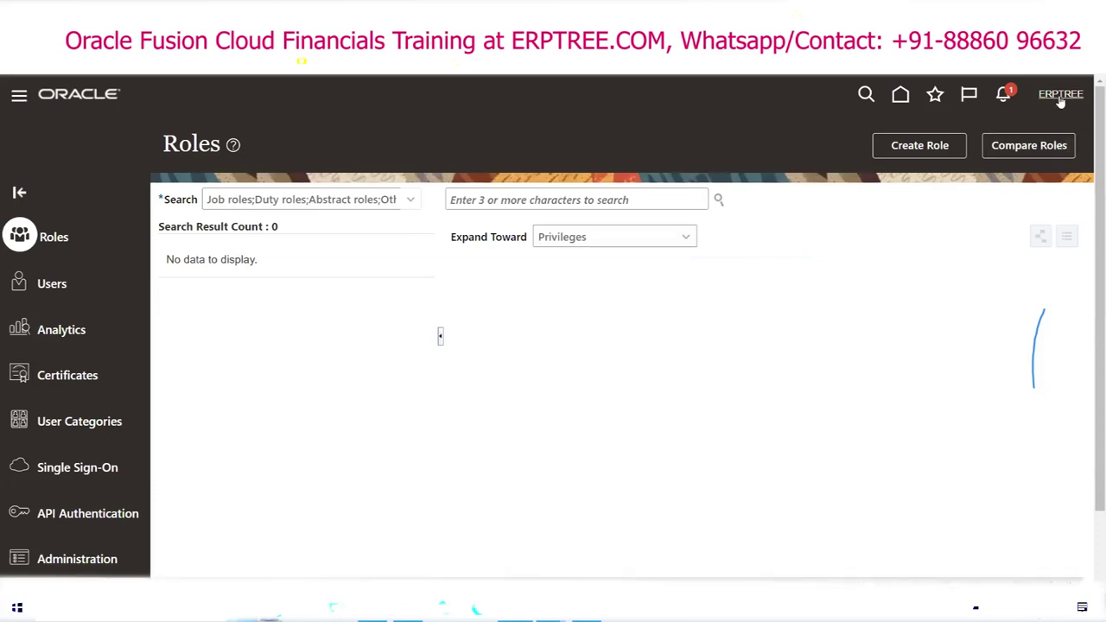
pyautogui.click(18, 98)
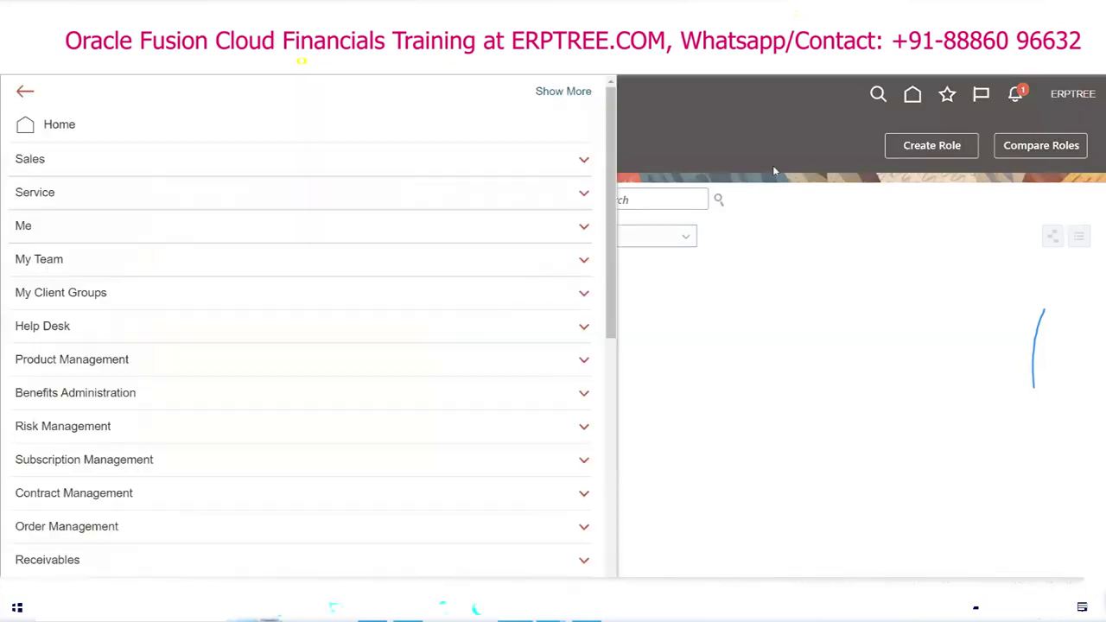
pyautogui.scroll(-6, 146, 258)
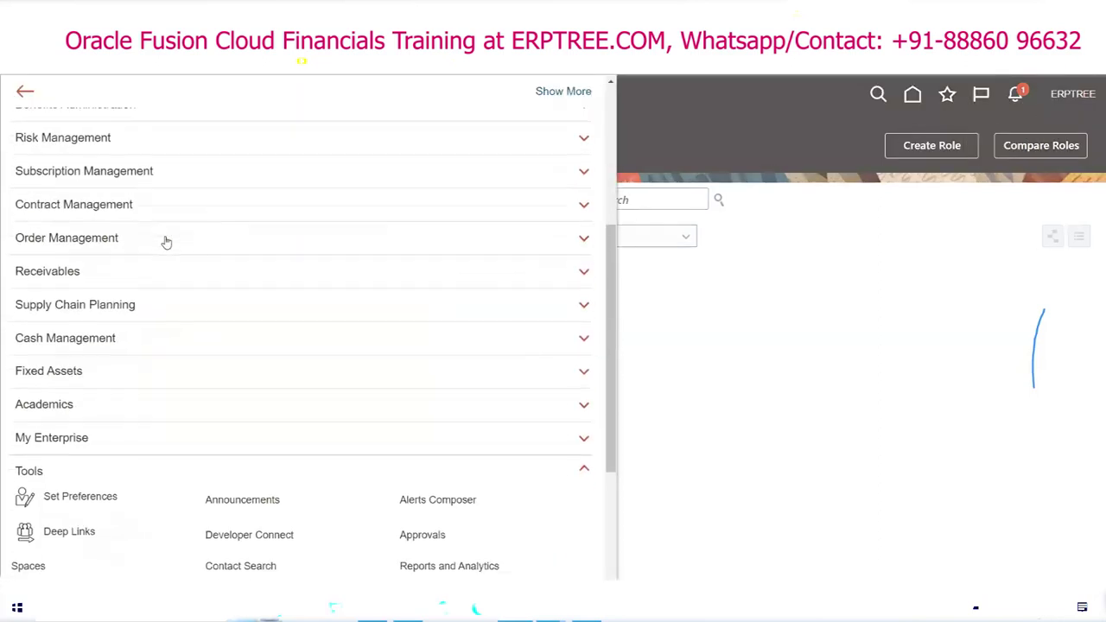
pyautogui.click(34, 248)
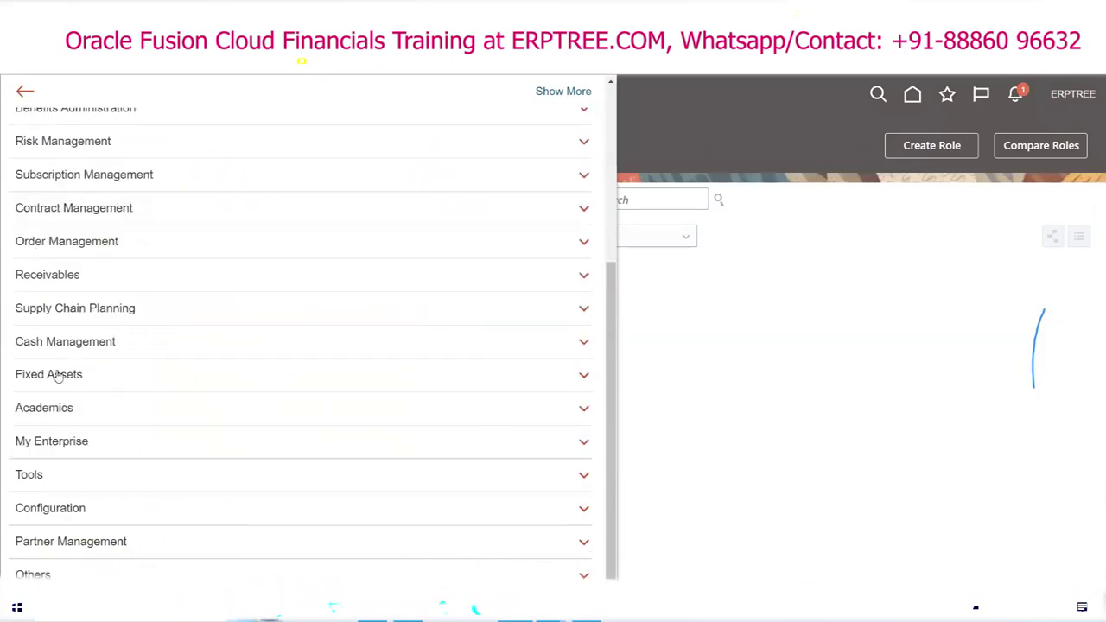
pyautogui.click(45, 482)
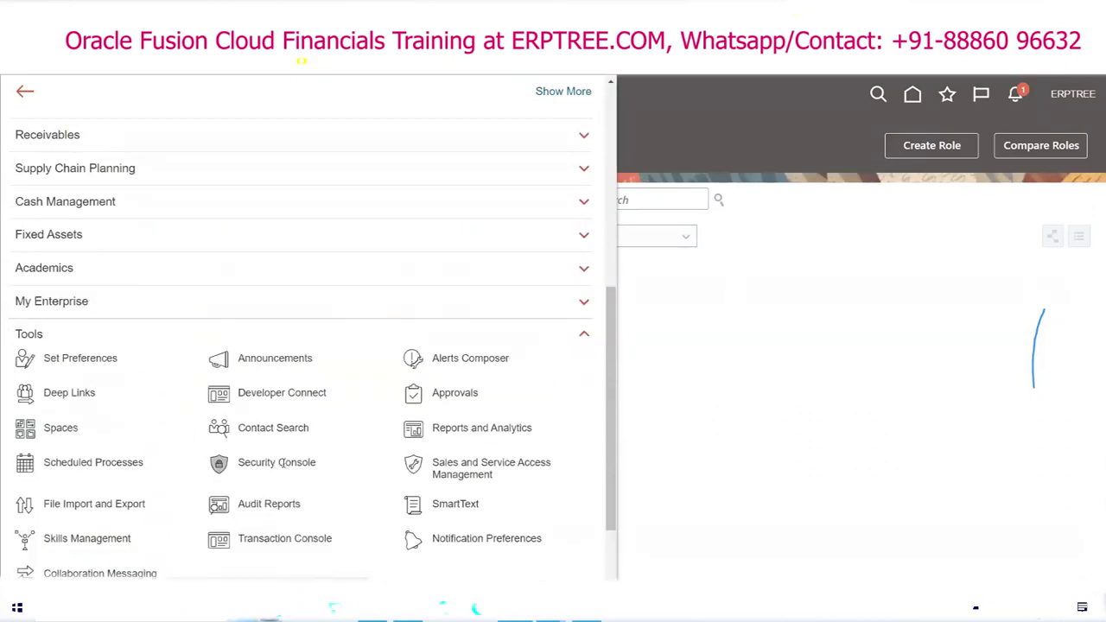
pyautogui.click(281, 463)
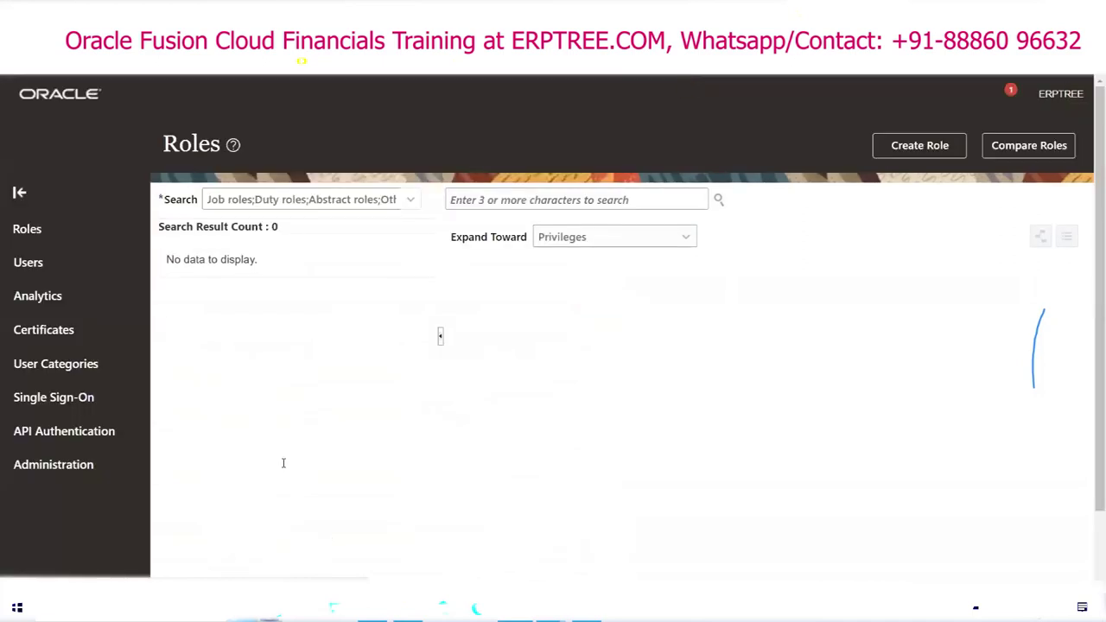
pyautogui.click(53, 282)
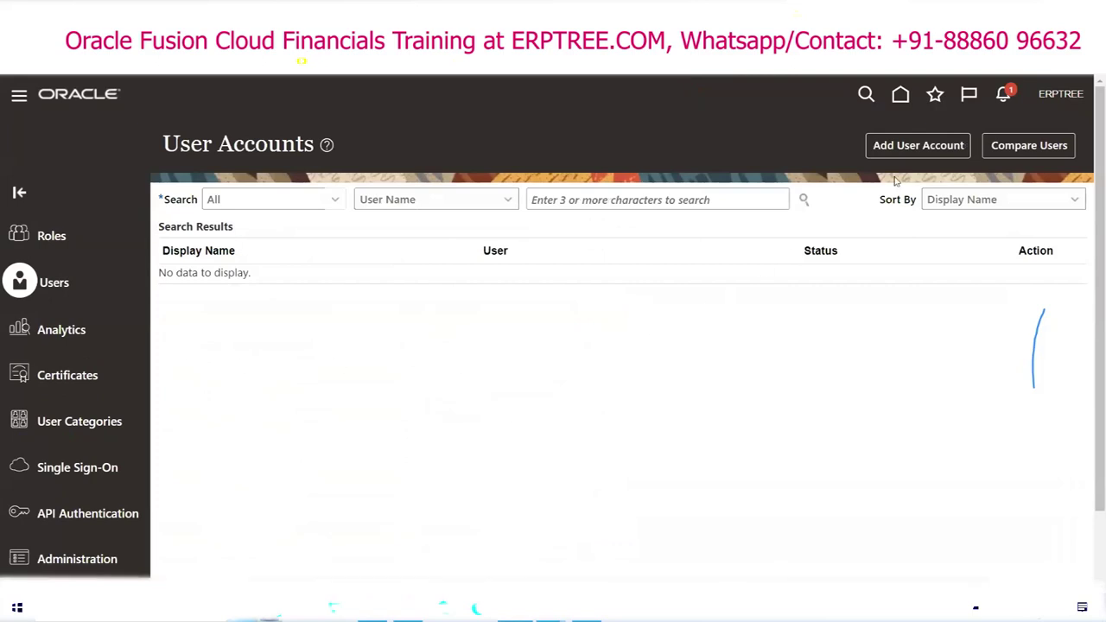
# Step: Add user account XYZERP (last name and user name), give it a password, and save it
pyautogui.click(923, 149)
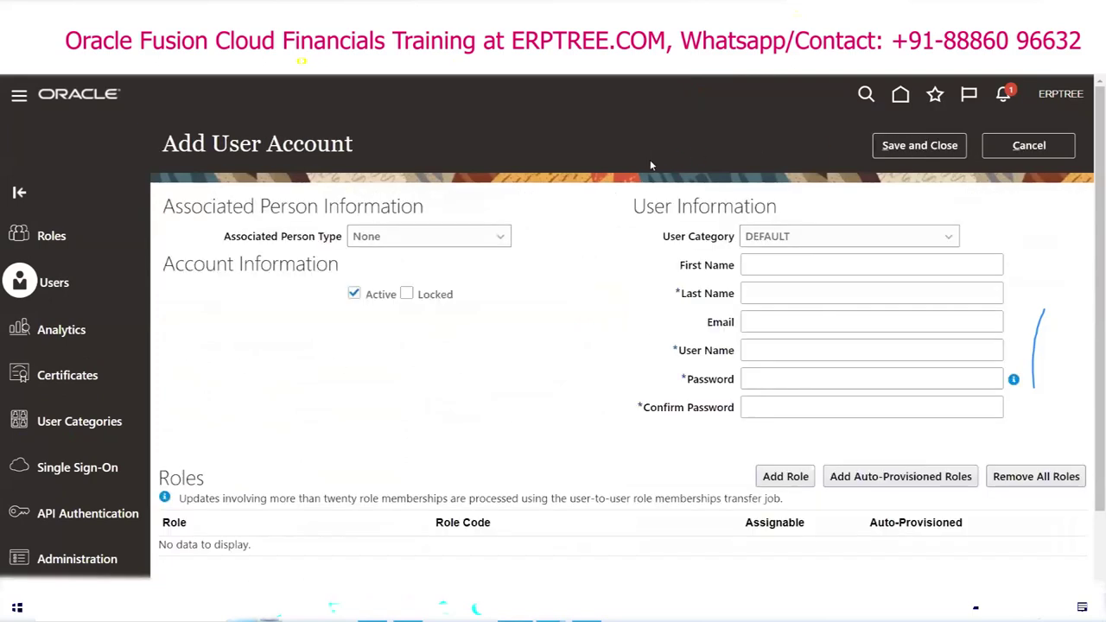
pyautogui.click(762, 295)
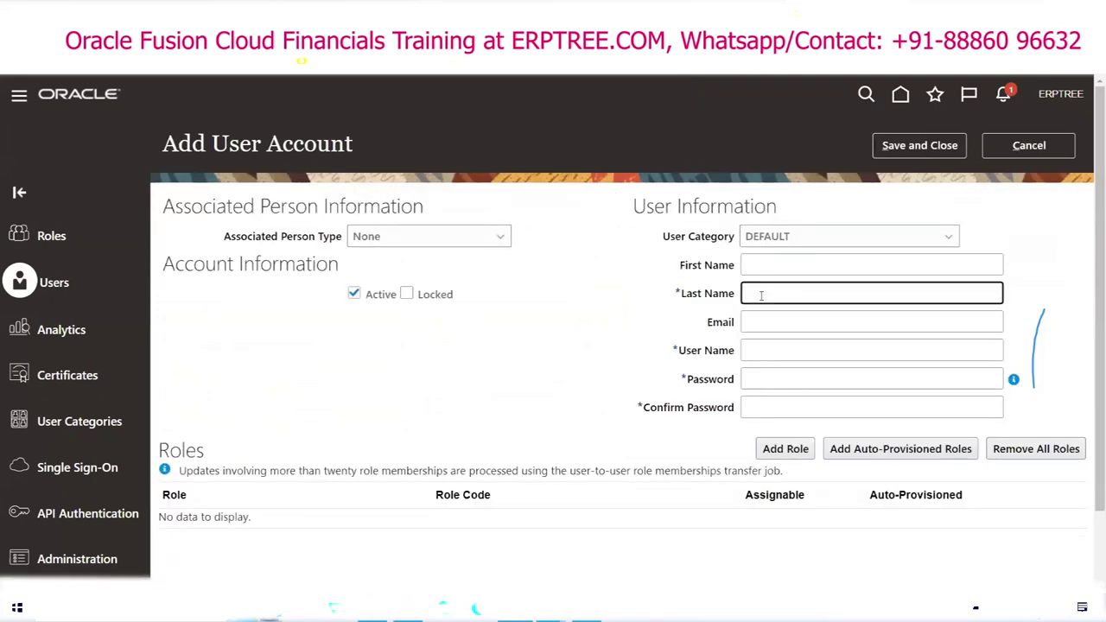
pyautogui.write('XYZERP')
pyautogui.press('Tab')
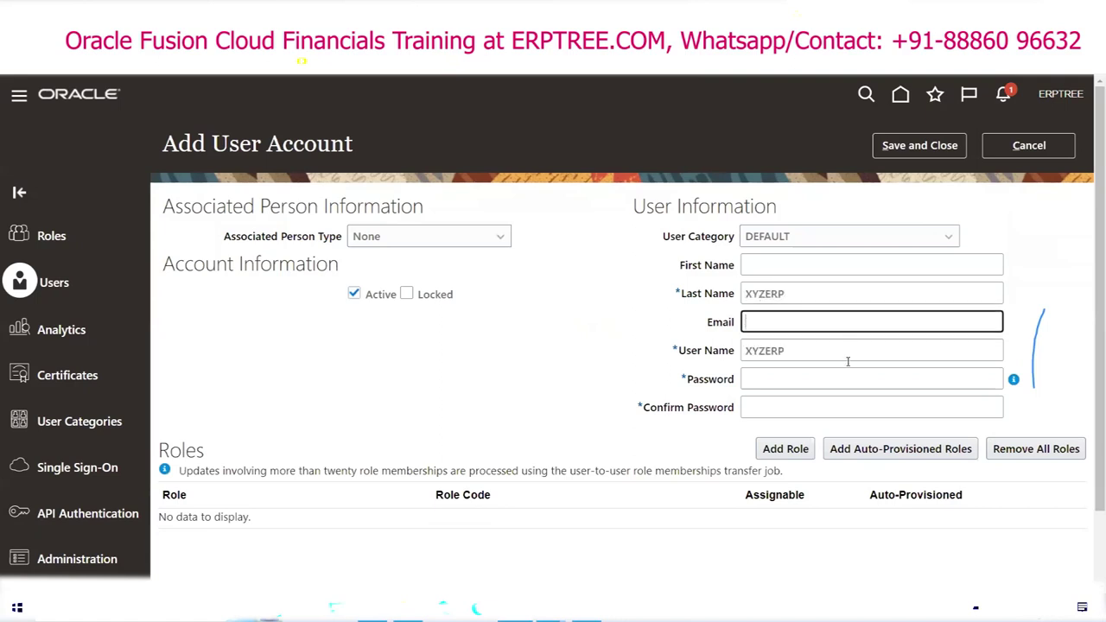
pyautogui.click(814, 381)
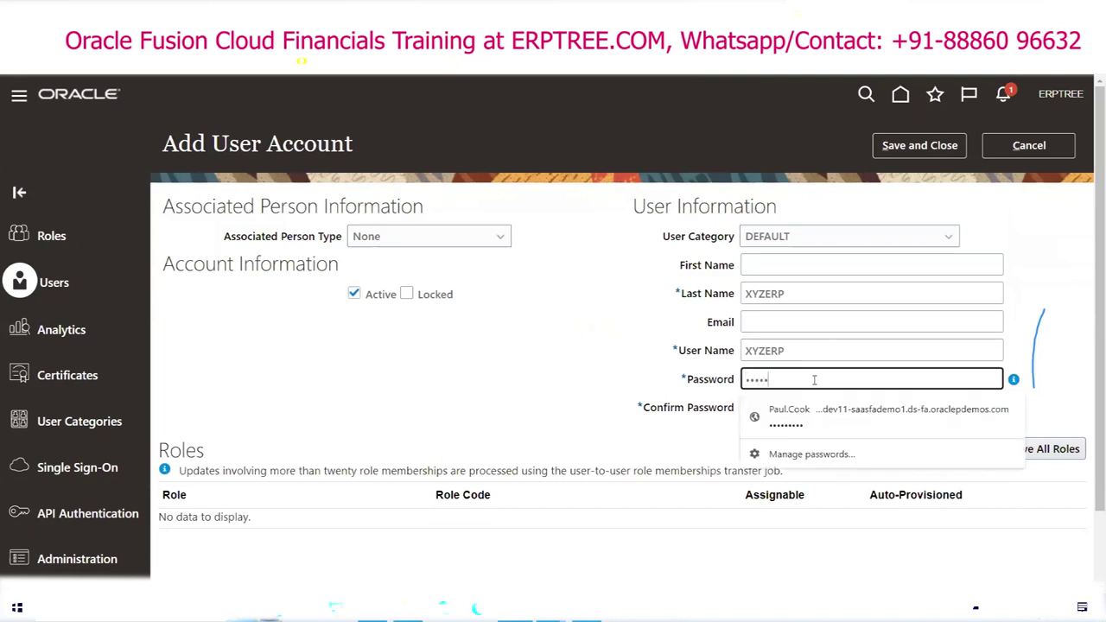
pyautogui.press('Tab')
pyautogui.write('W')
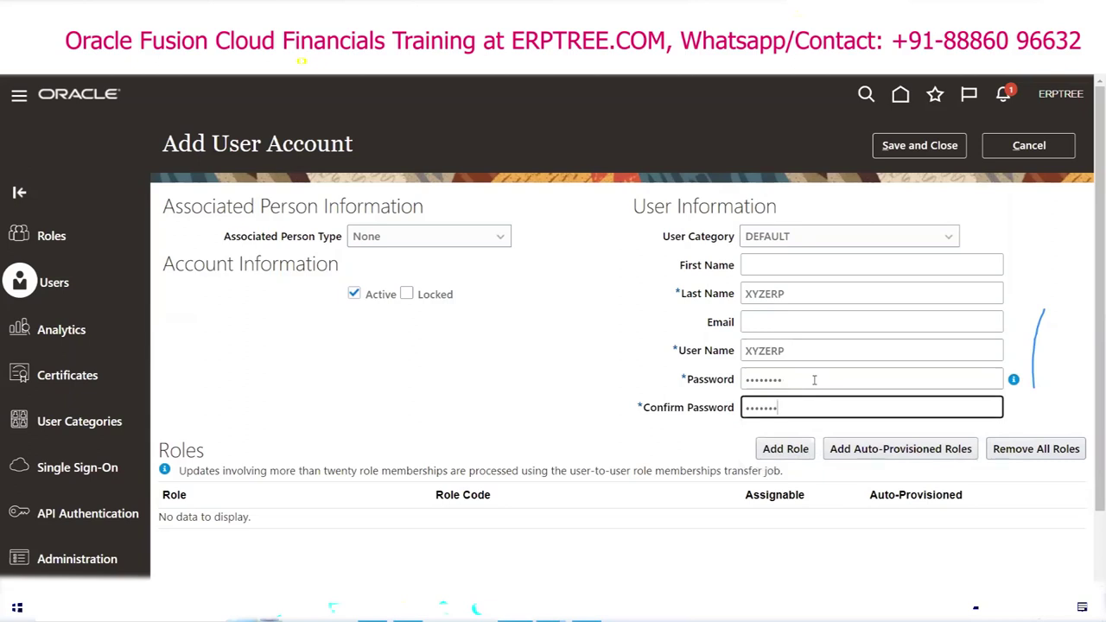
pyautogui.press('BackSpace')
pyautogui.press('BackSpace')
pyautogui.press('BackSpace')
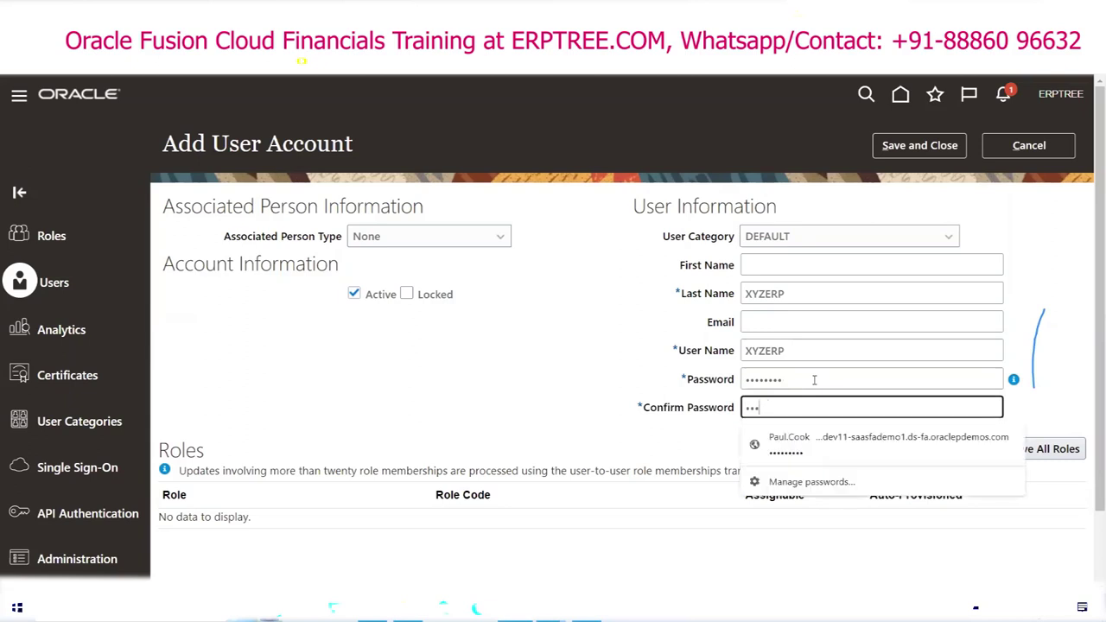
pyautogui.click(907, 148)
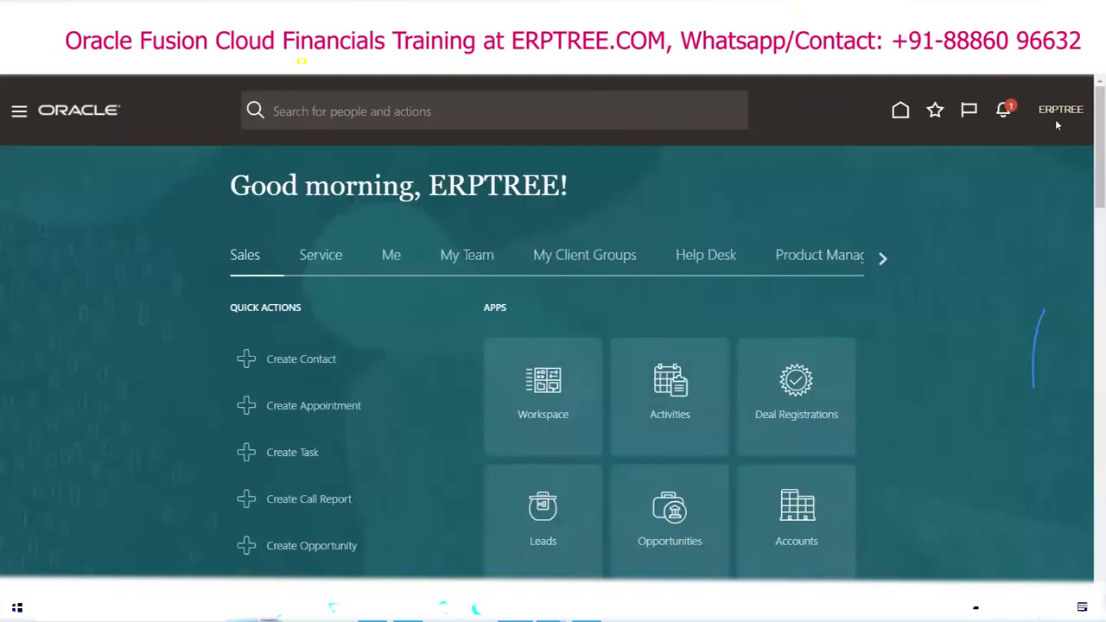
# Step: Open and dismiss ERPTREE's settings and actions panel, then scroll the home page
pyautogui.click(1056, 112)
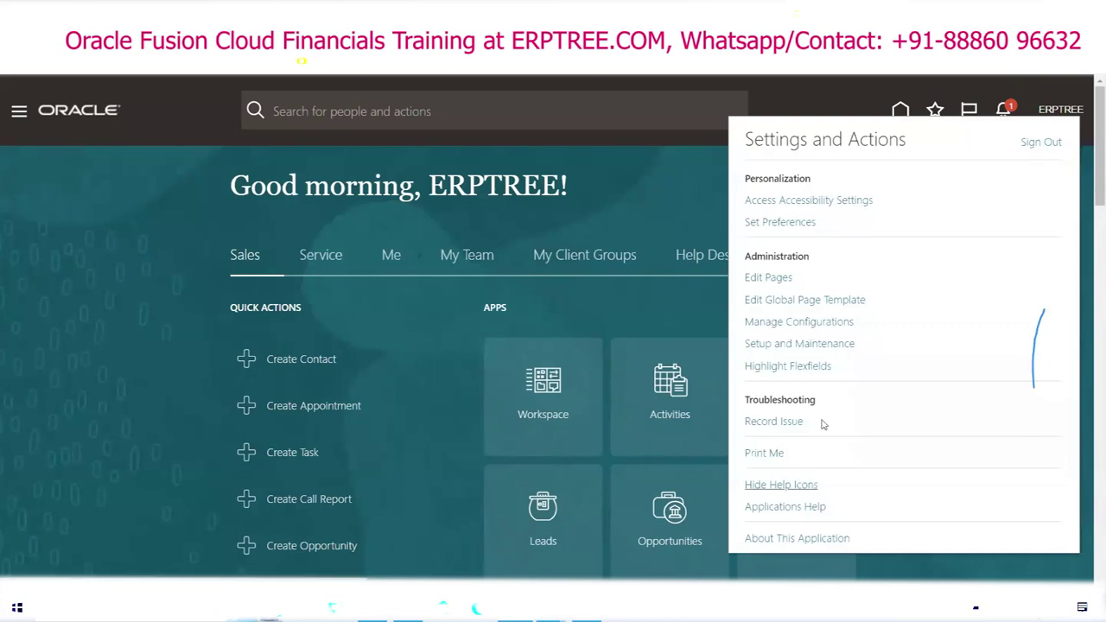
pyautogui.click(622, 174)
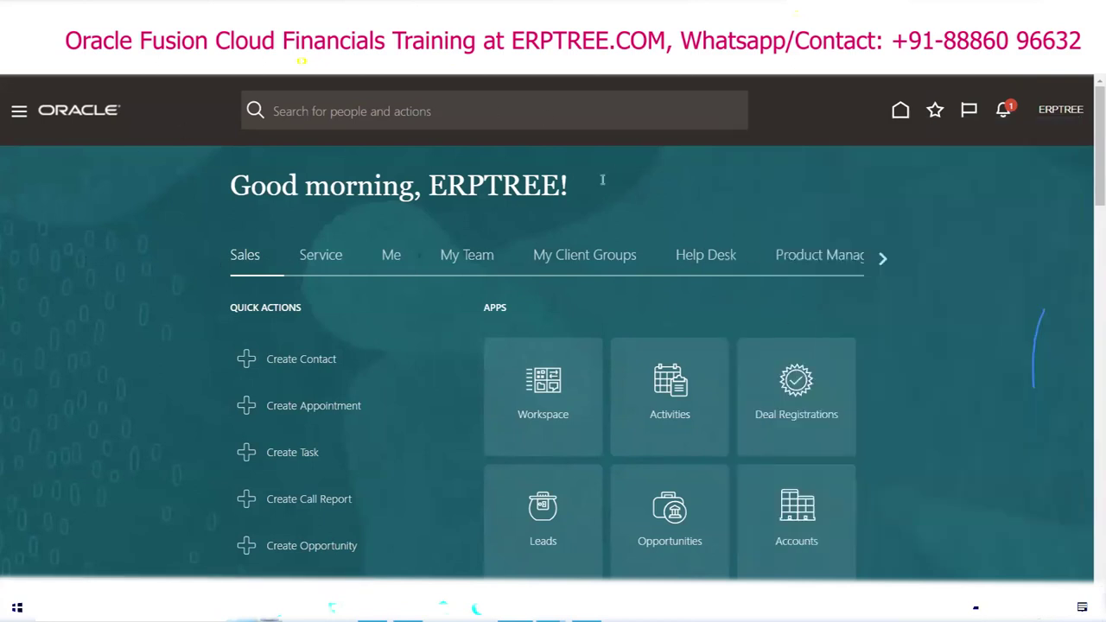
pyautogui.scroll(-5, 1089, 268)
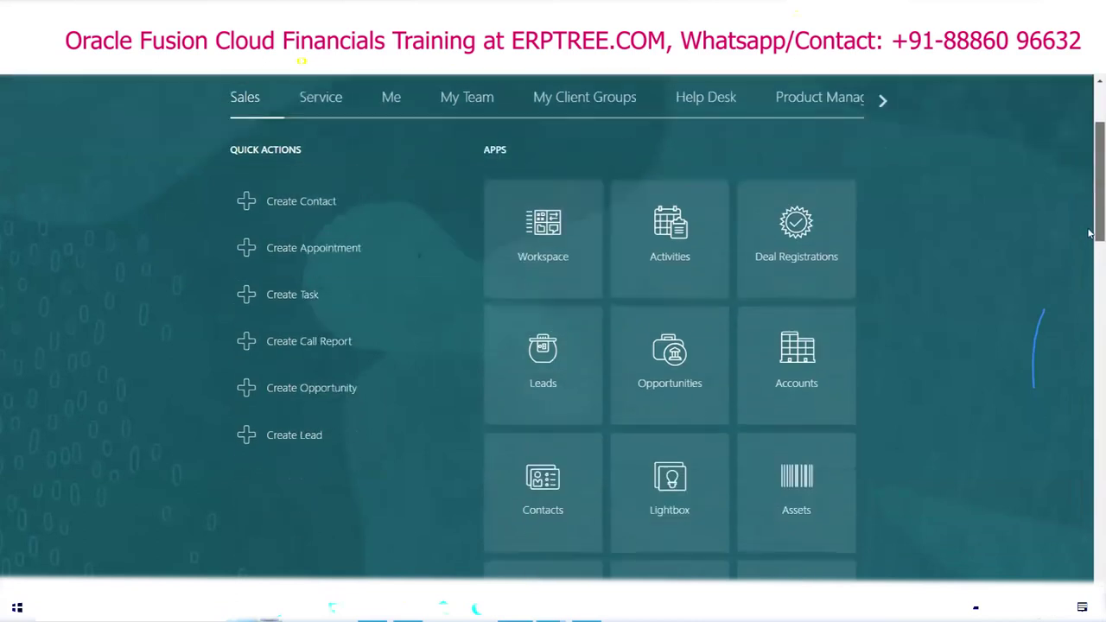
pyautogui.scroll(-6, 1089, 279)
pyautogui.scroll(11, 1091, 358)
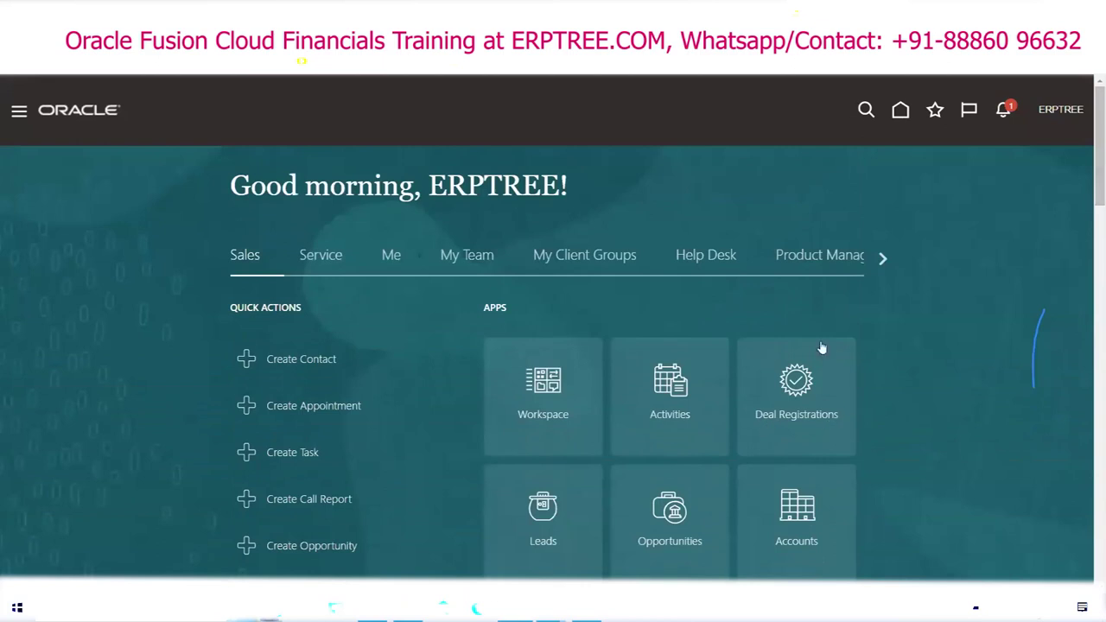
# Step: Browse the home page sections: Service, Me, My Team, My Client Groups, Help Desk, Product Management and beyond
pyautogui.click(305, 264)
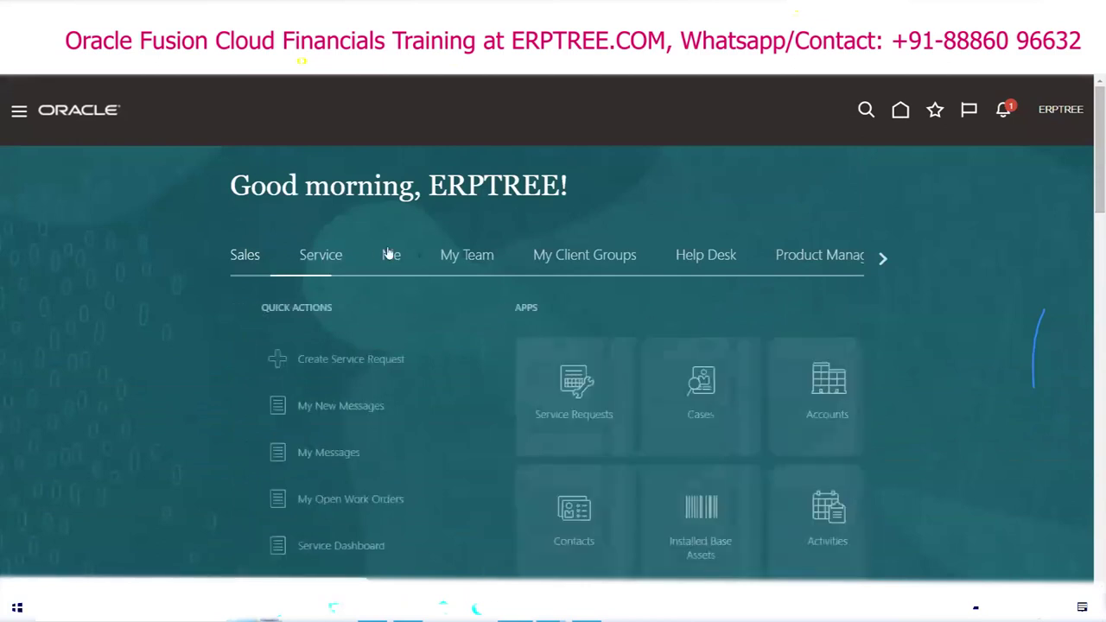
pyautogui.click(390, 256)
pyautogui.click(464, 263)
pyautogui.click(614, 250)
pyautogui.click(718, 263)
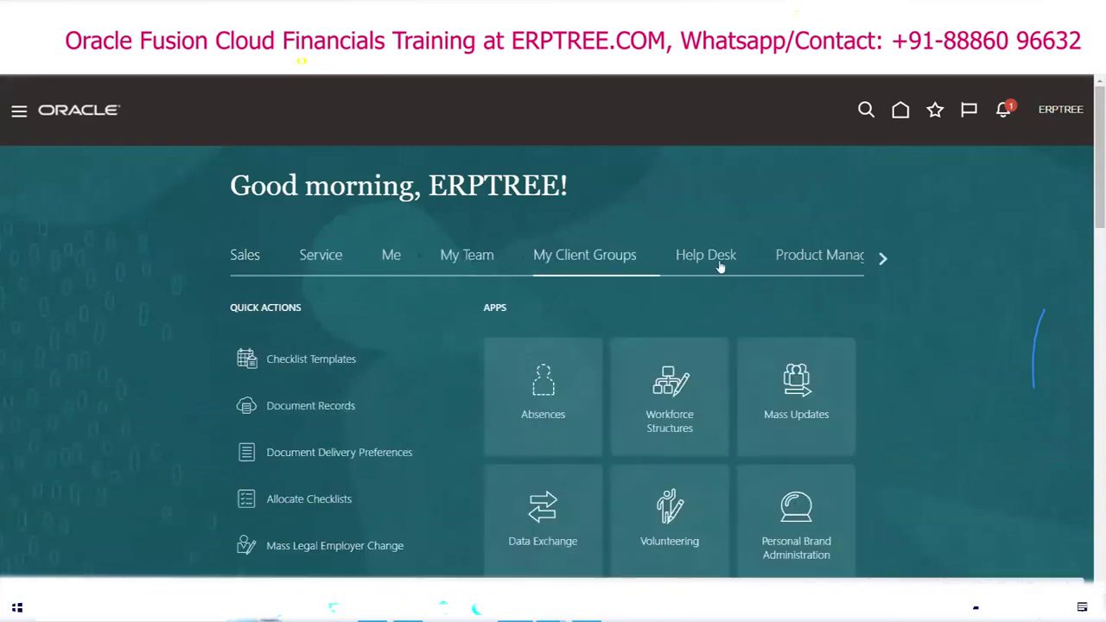
pyautogui.click(819, 259)
pyautogui.click(879, 259)
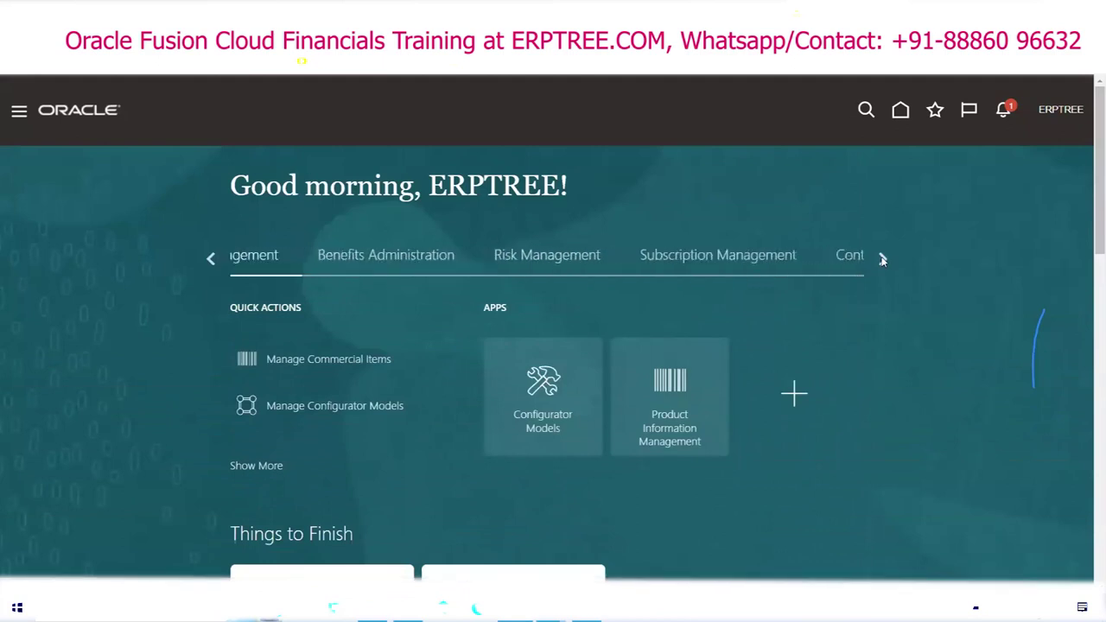
pyautogui.click(880, 259)
pyautogui.click(880, 259)
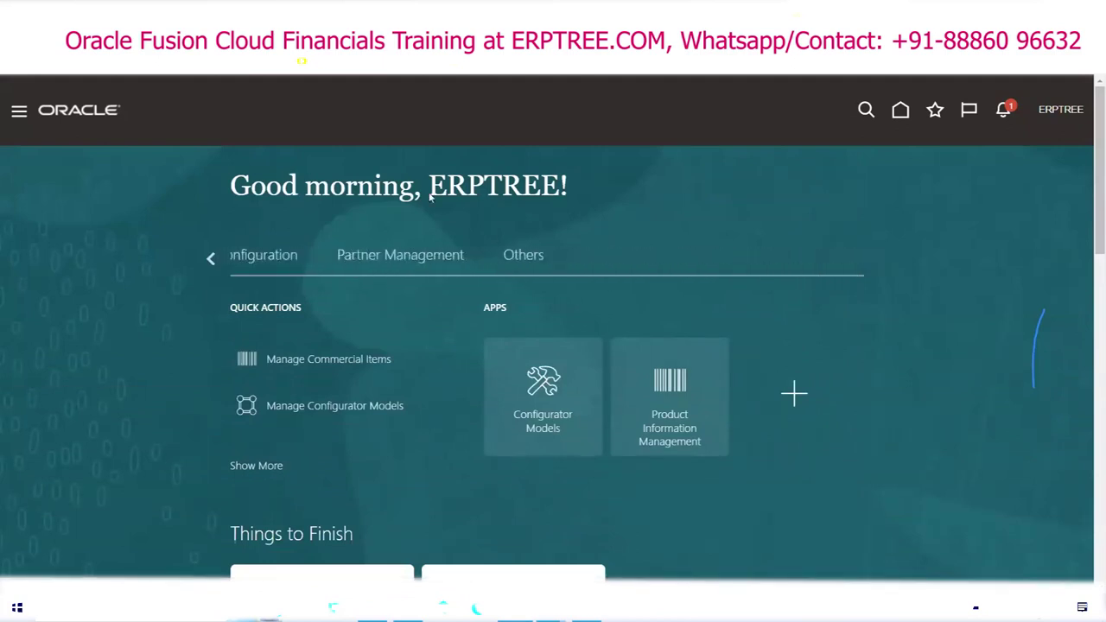
# Step: Open the Navigator, collapse its Tools group, and close it back to ERPTREE's home page
pyautogui.click(19, 113)
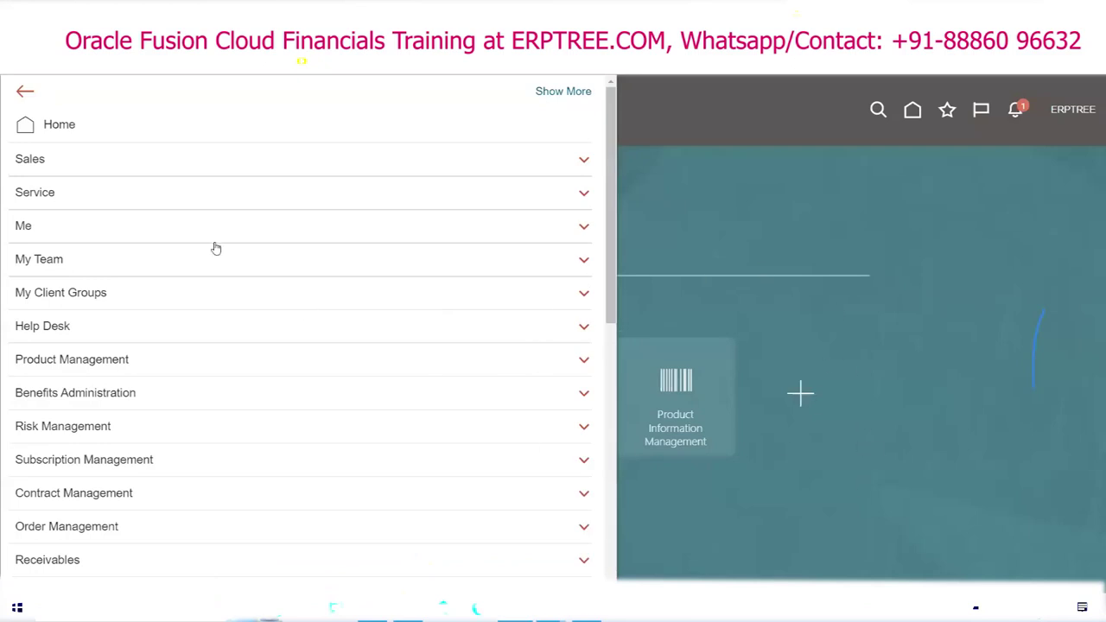
pyautogui.scroll(-10, 196, 222)
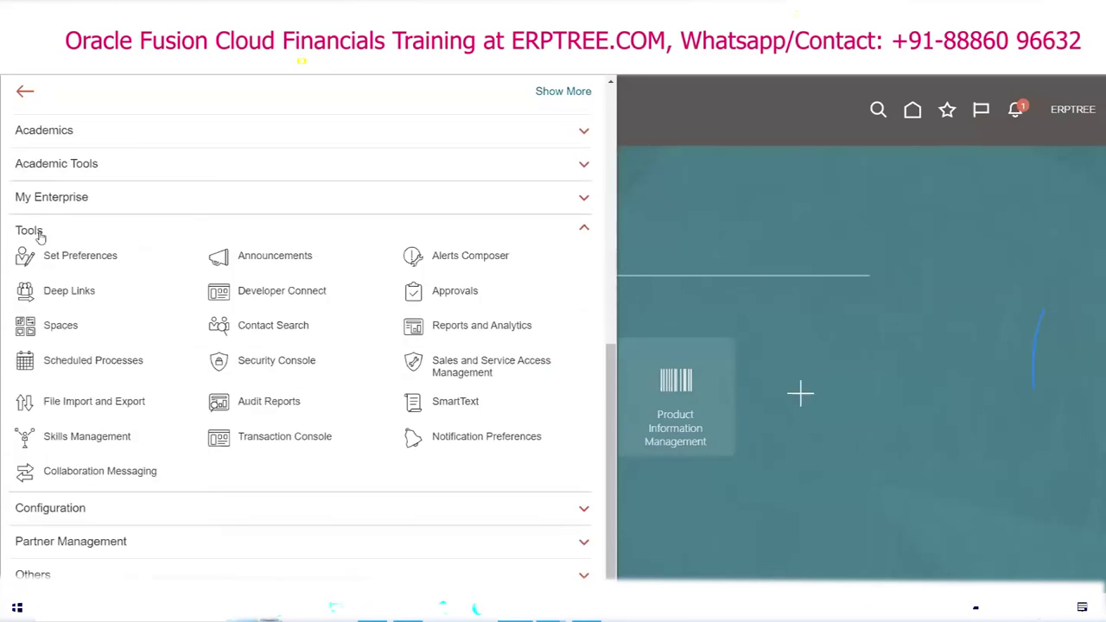
pyautogui.click(33, 232)
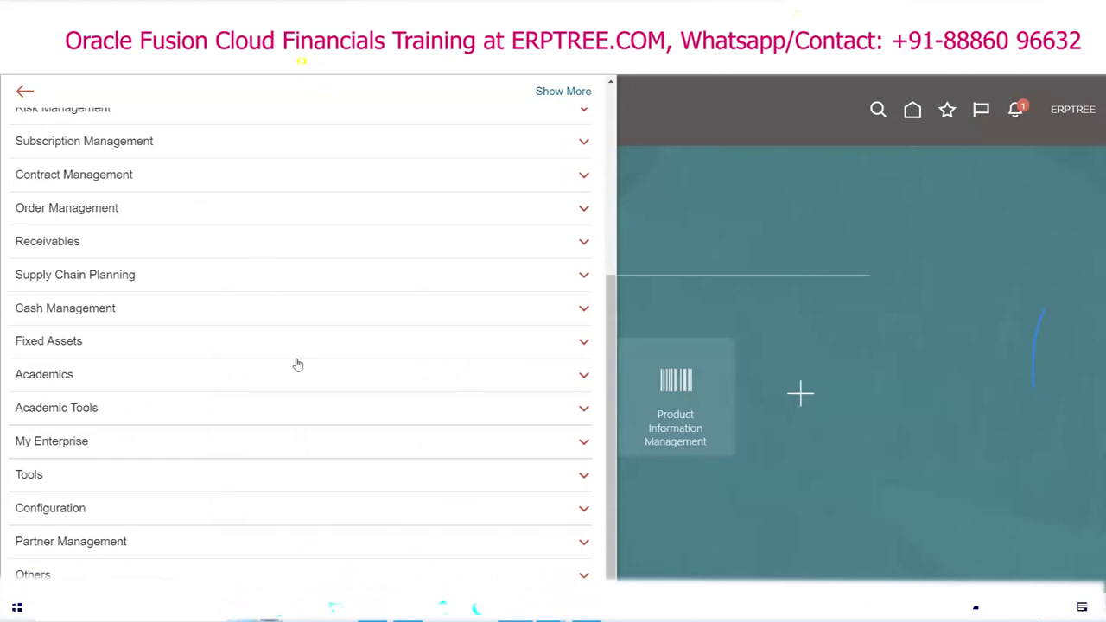
pyautogui.scroll(5, 292, 349)
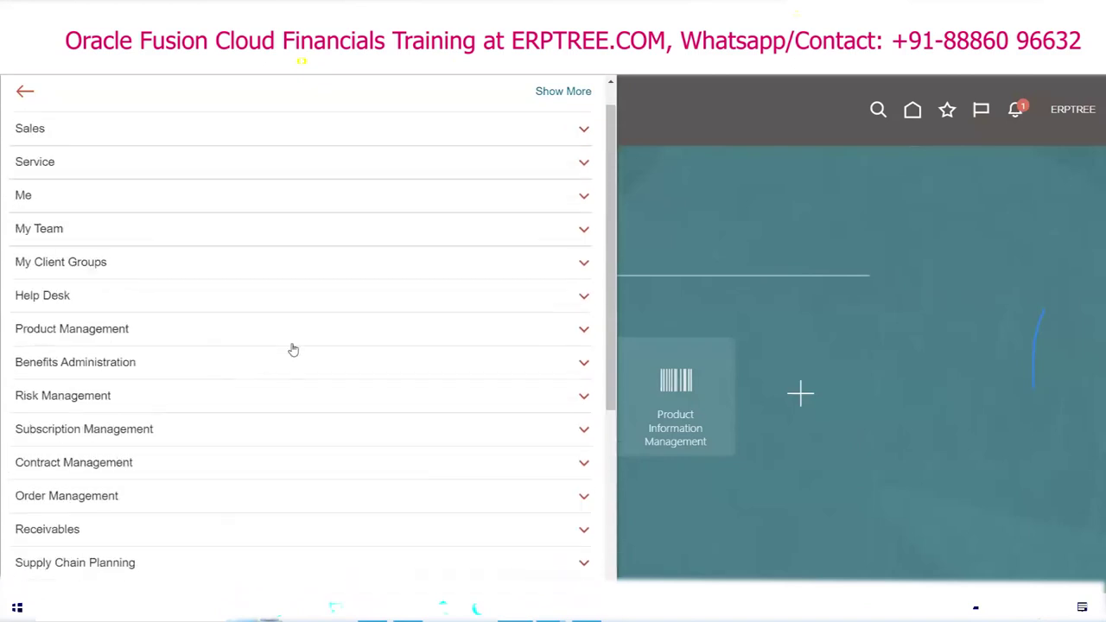
pyautogui.click(699, 207)
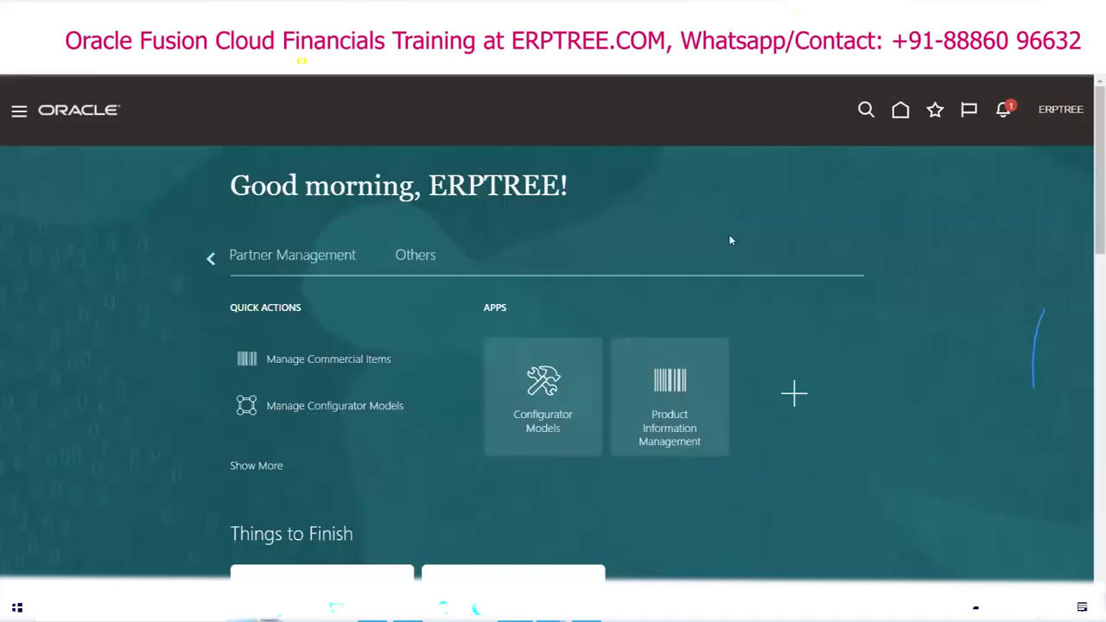
# Step: Sign out of ERPTREE, sign in as XYZERP with its password, and open its account options
pyautogui.click(1063, 110)
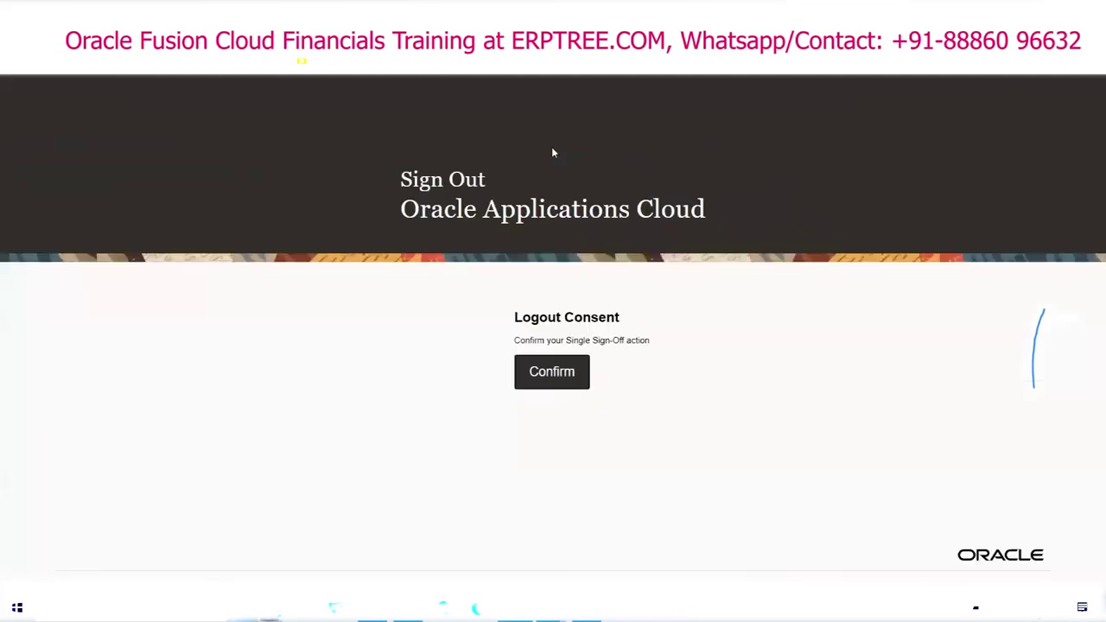
pyautogui.click(553, 373)
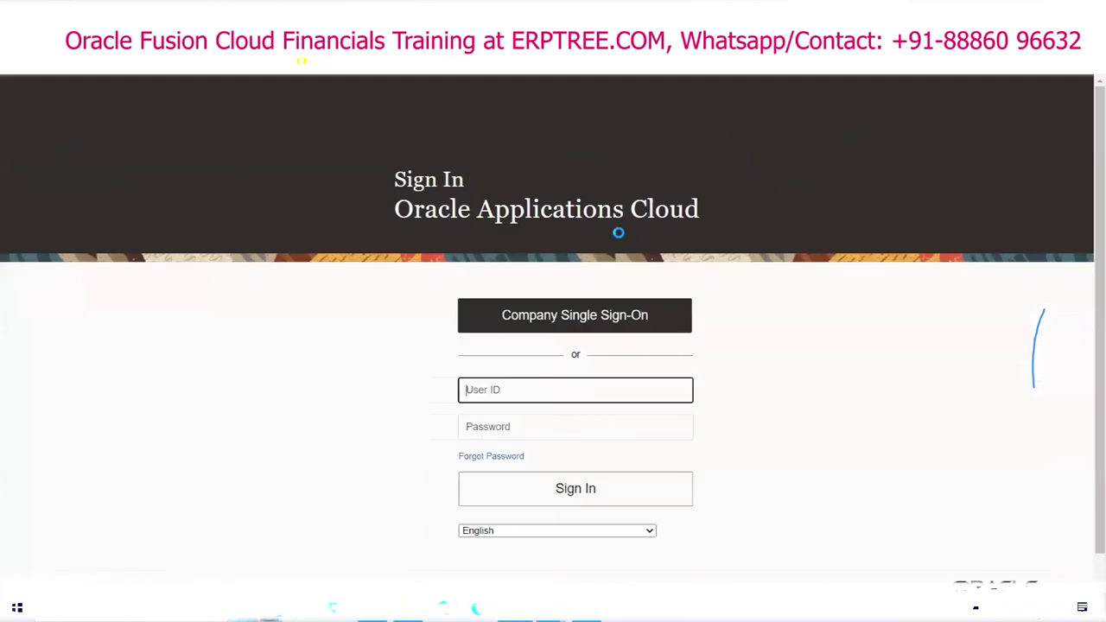
pyautogui.write('XYZERP')
pyautogui.press('Tab')
pyautogui.write('******')
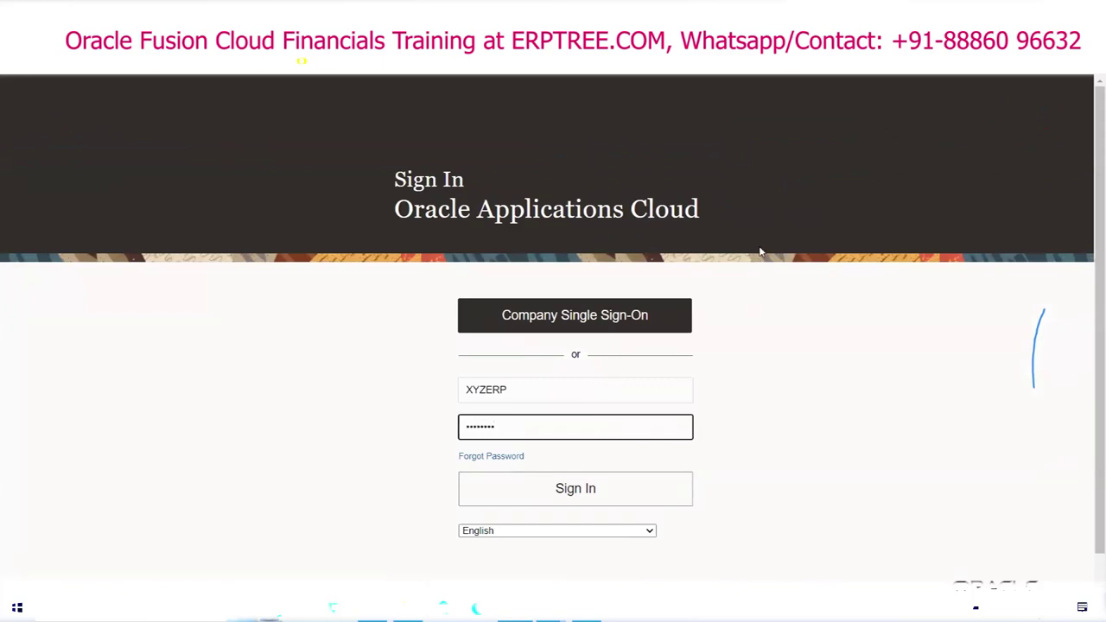
pyautogui.press('Return')
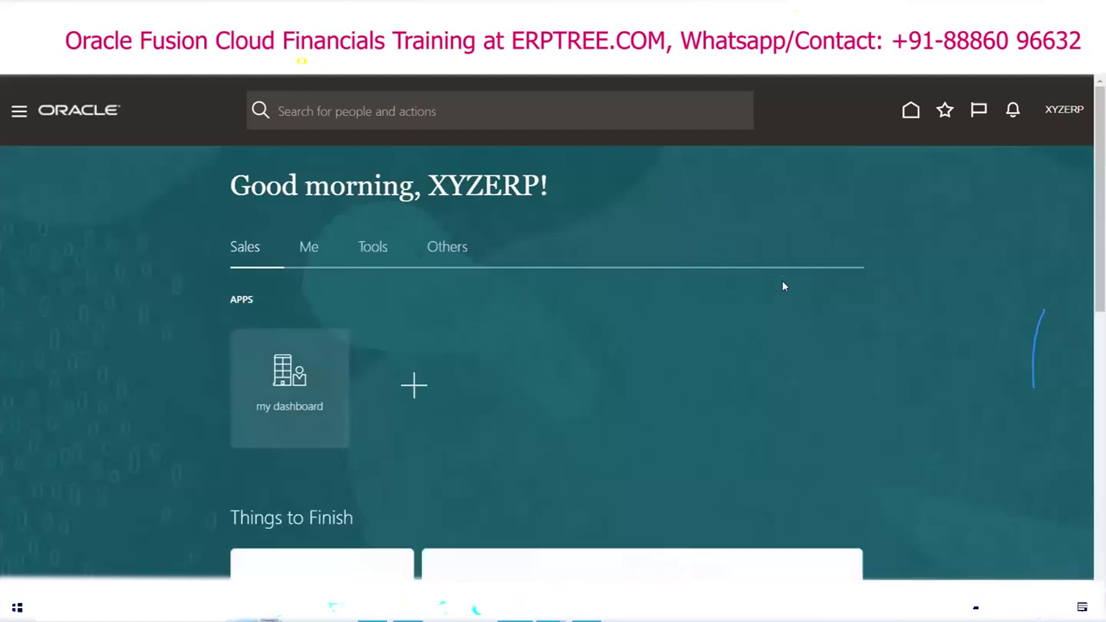
pyautogui.click(1067, 111)
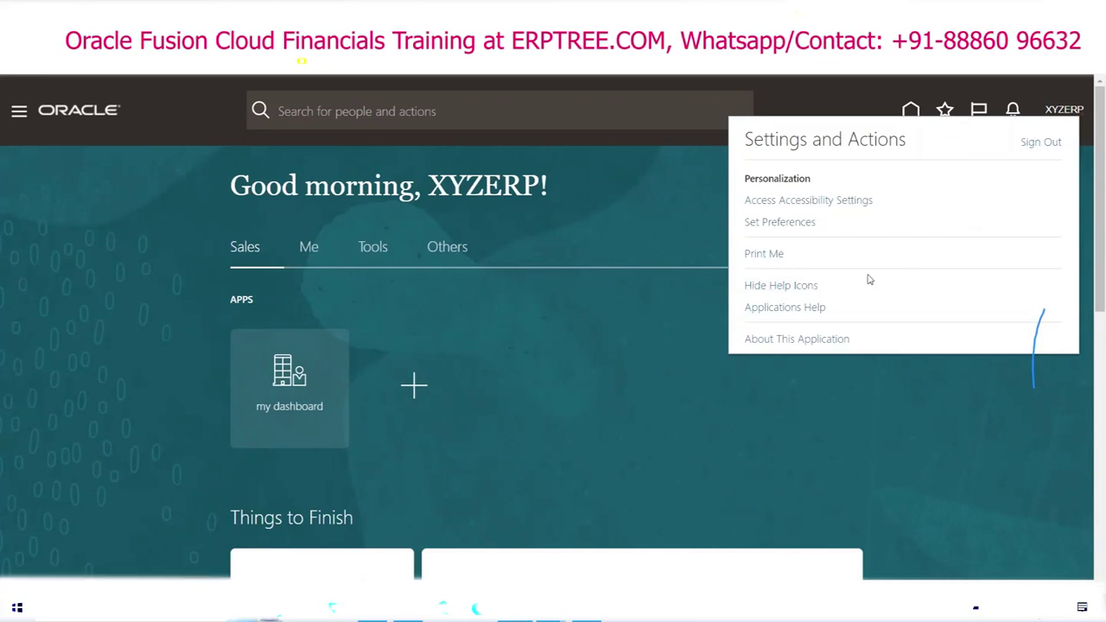
pyautogui.click(19, 111)
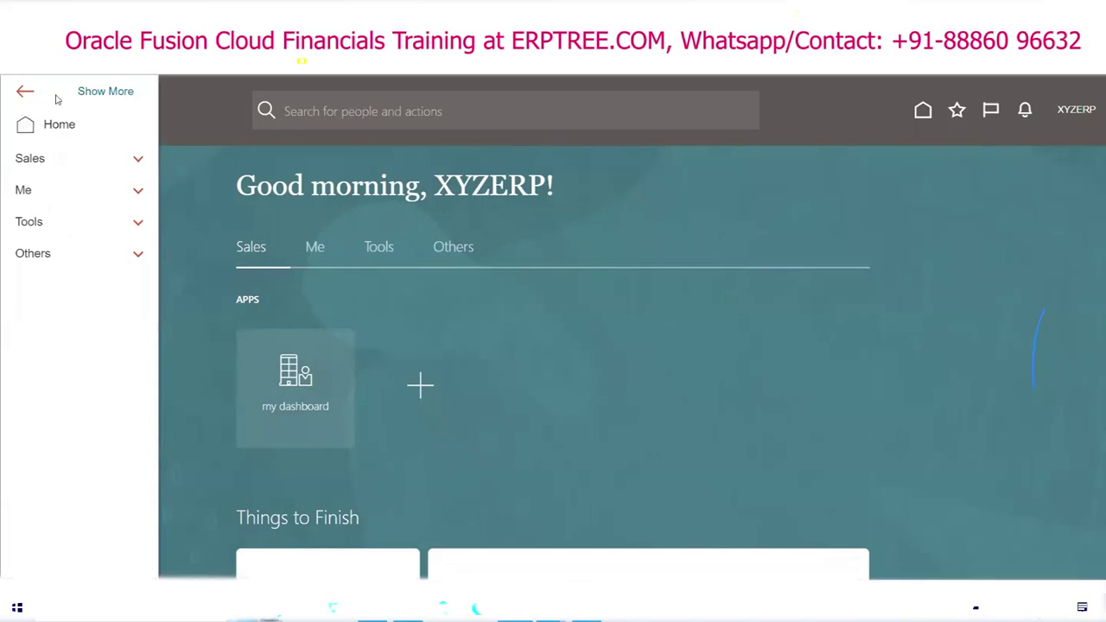
pyautogui.click(39, 222)
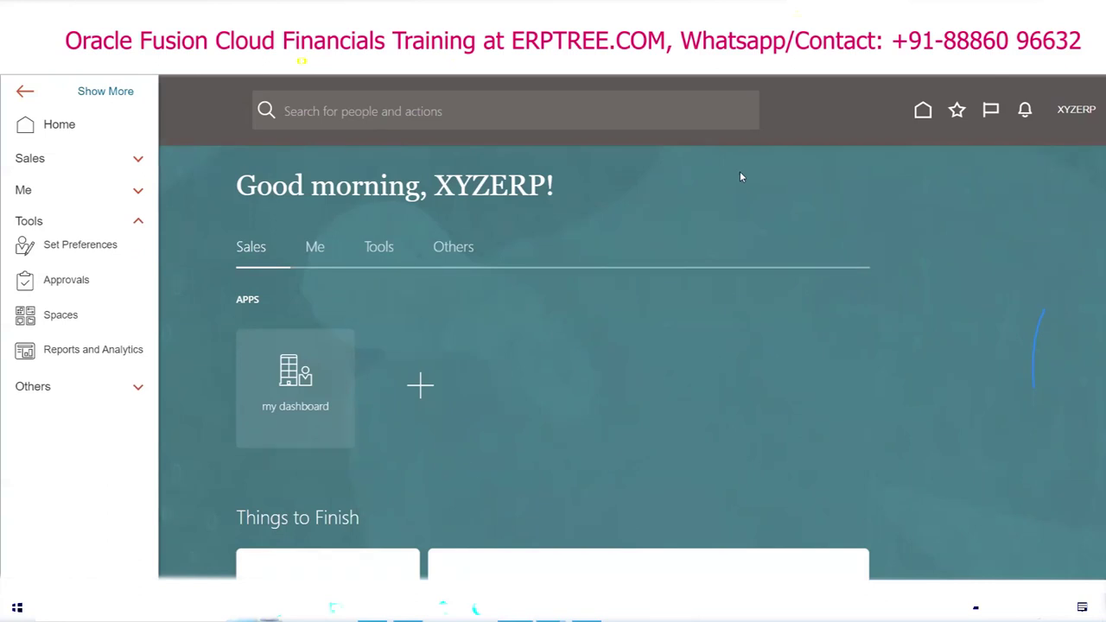
pyautogui.click(796, 144)
pyautogui.click(1065, 110)
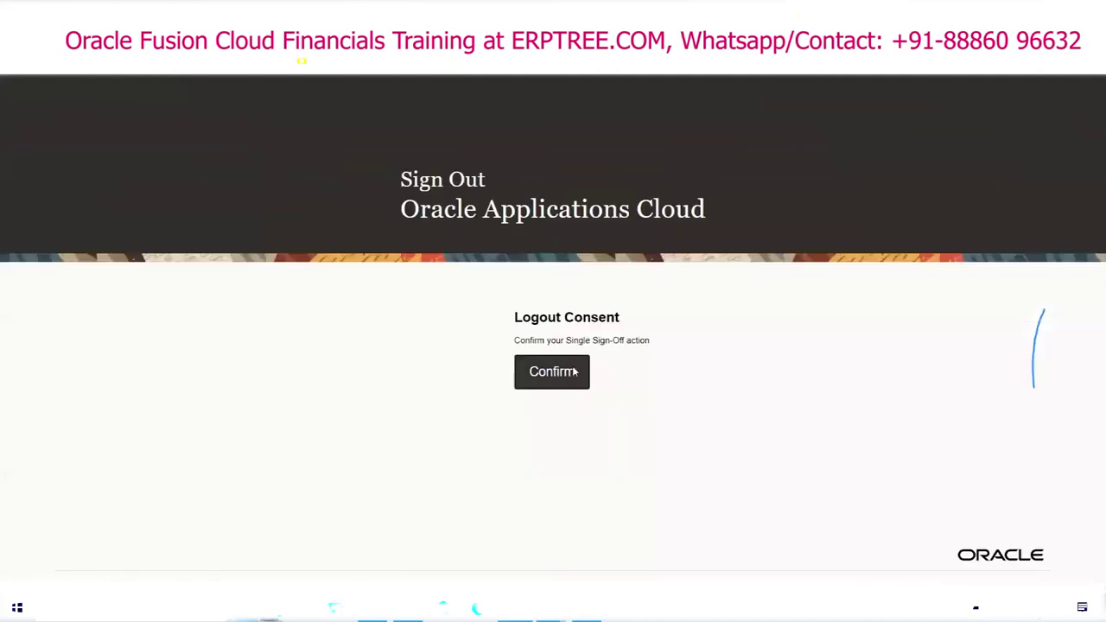
# Step: Confirm XYZERP's sign-out, sign back in as ERPTREE with its password, then switch to the Day-3 Excel notes
pyautogui.click(553, 372)
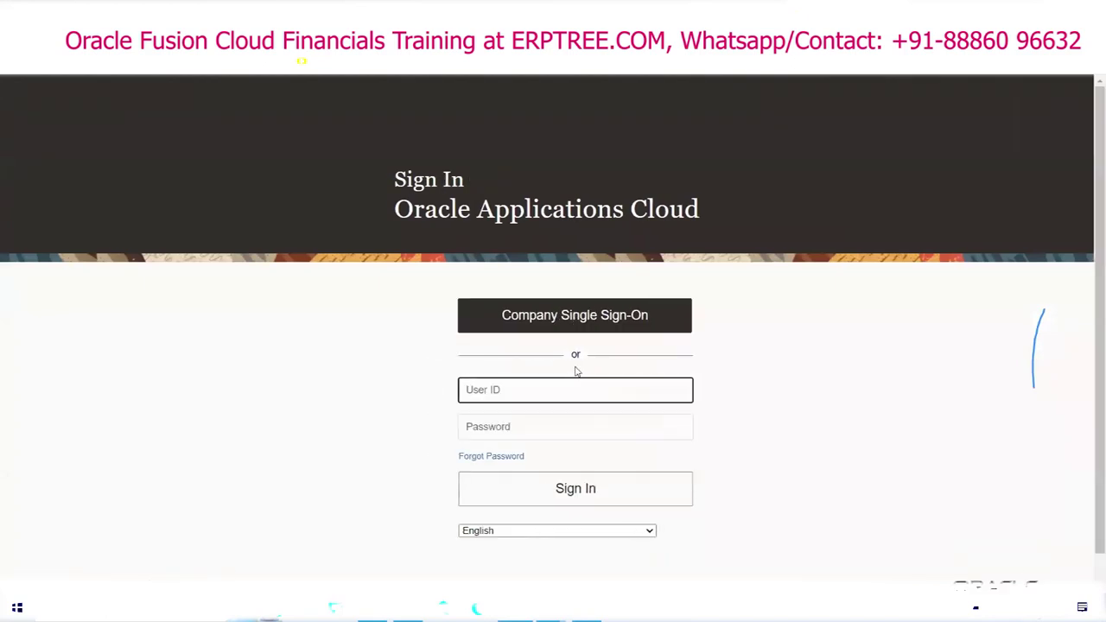
pyautogui.write('ERPTREE')
pyautogui.press('Tab')
pyautogui.write('We')
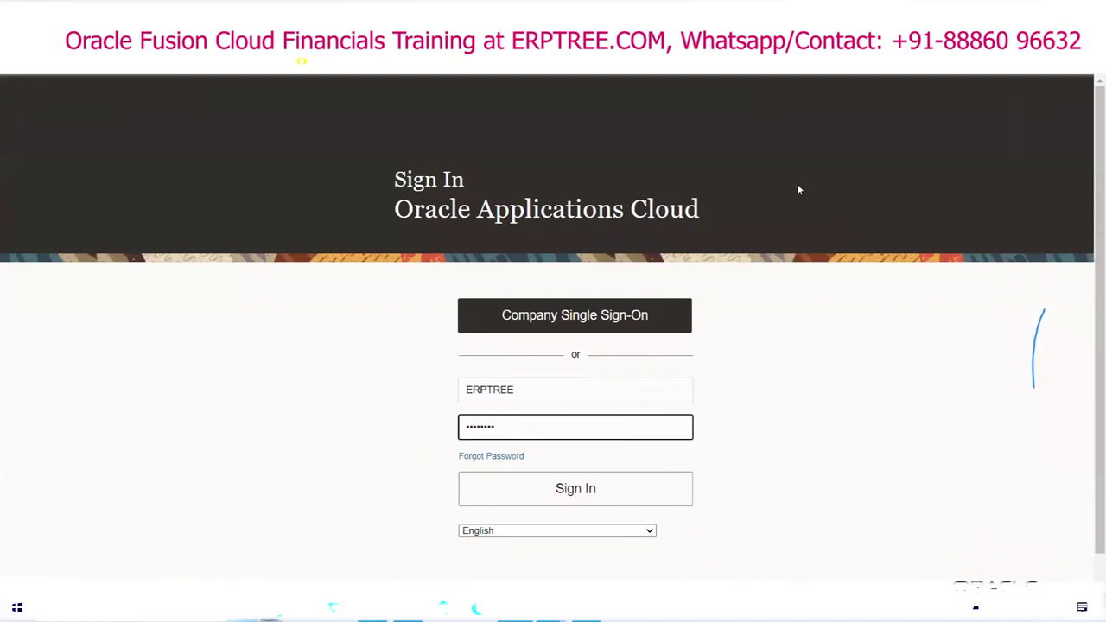
pyautogui.press('Return')
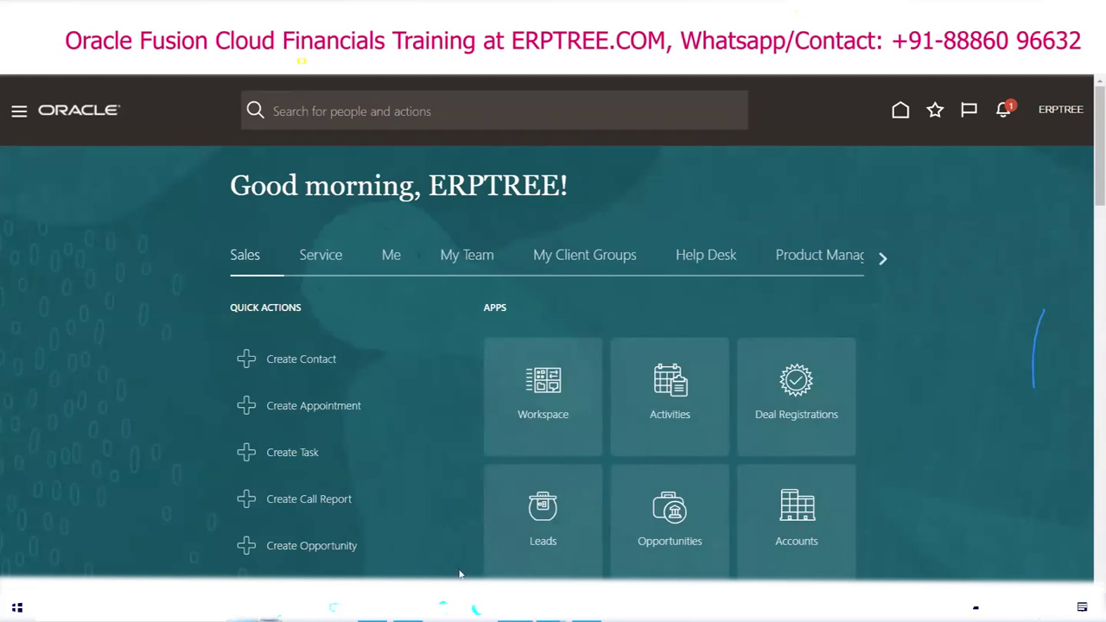
pyautogui.hotkey('alt', 'Tab')
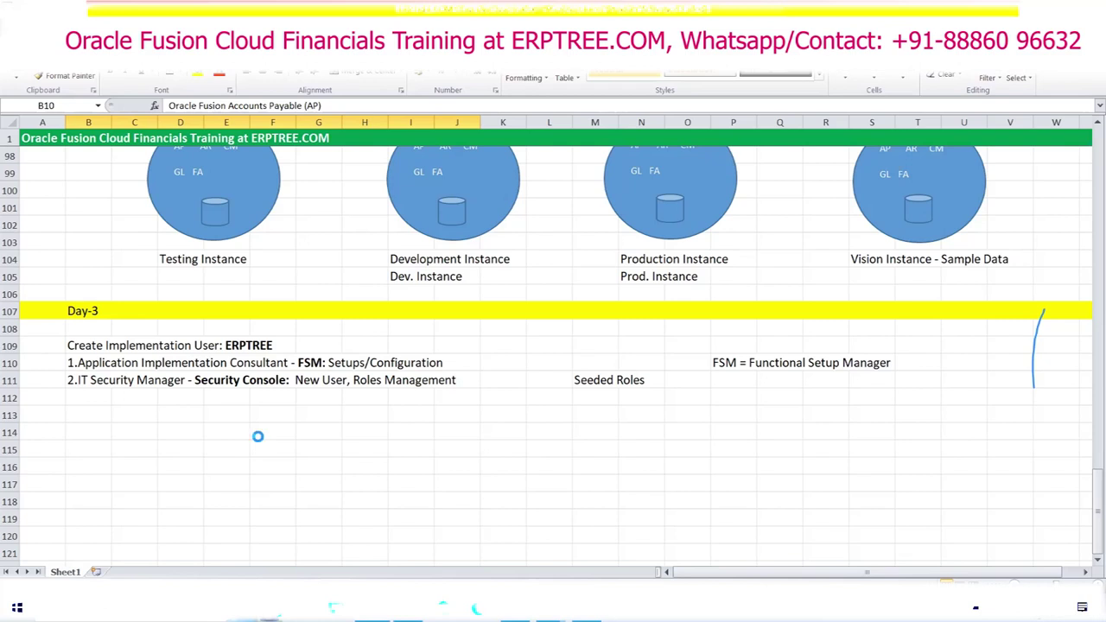
# Step: Back in the browser, open Security Console from the Navigator's Tools group
pyautogui.hotkey('alt', 'Tab')
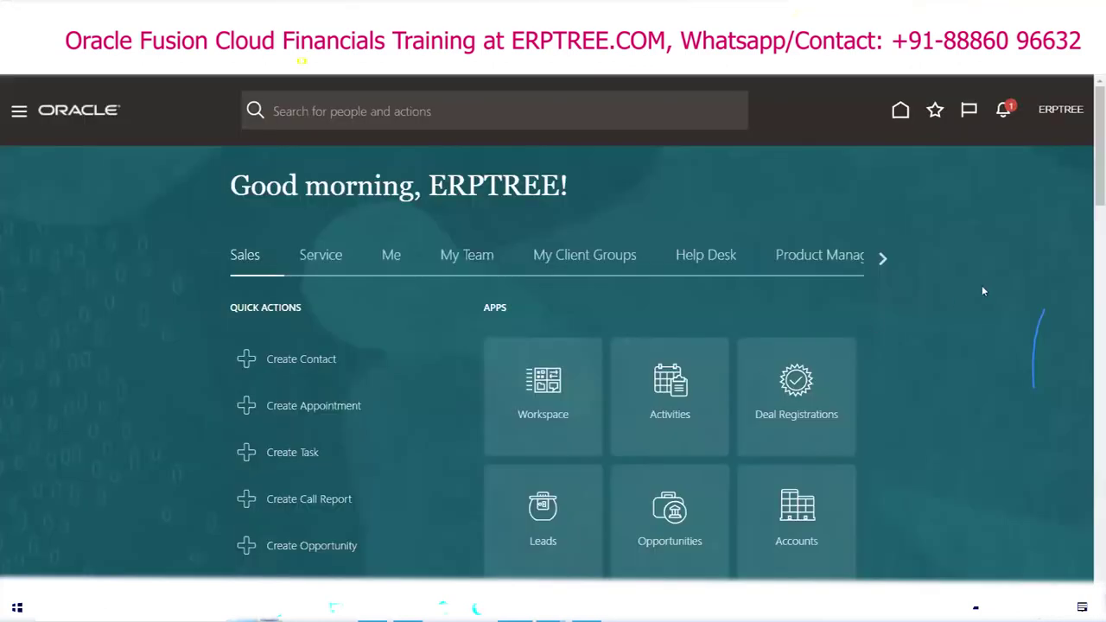
pyautogui.click(19, 113)
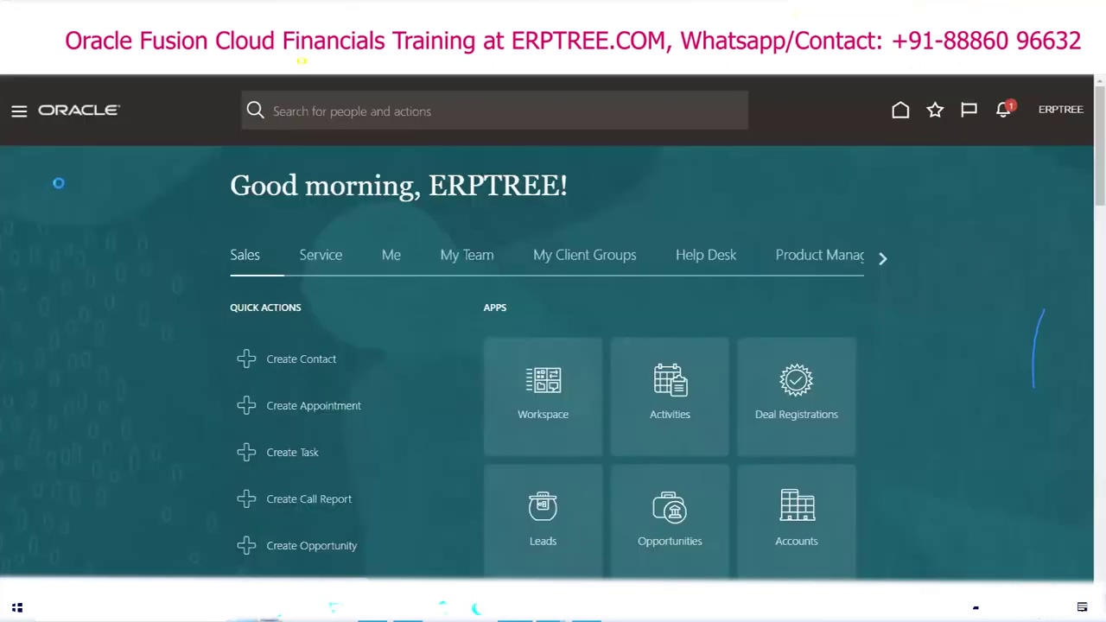
pyautogui.scroll(-4, 132, 253)
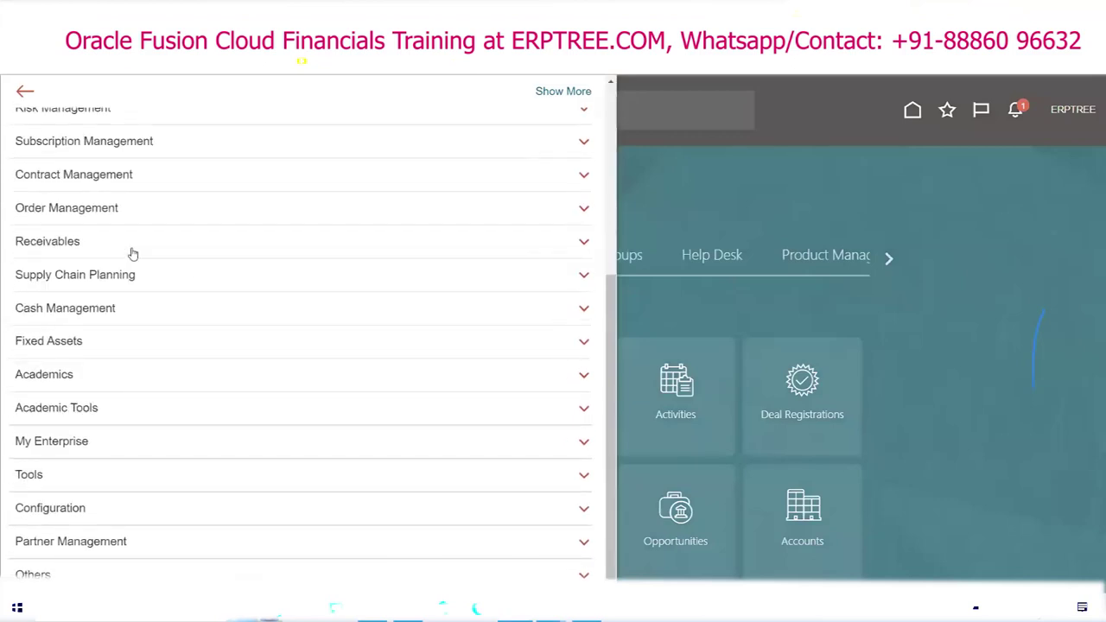
pyautogui.click(54, 474)
pyautogui.scroll(-2, 135, 425)
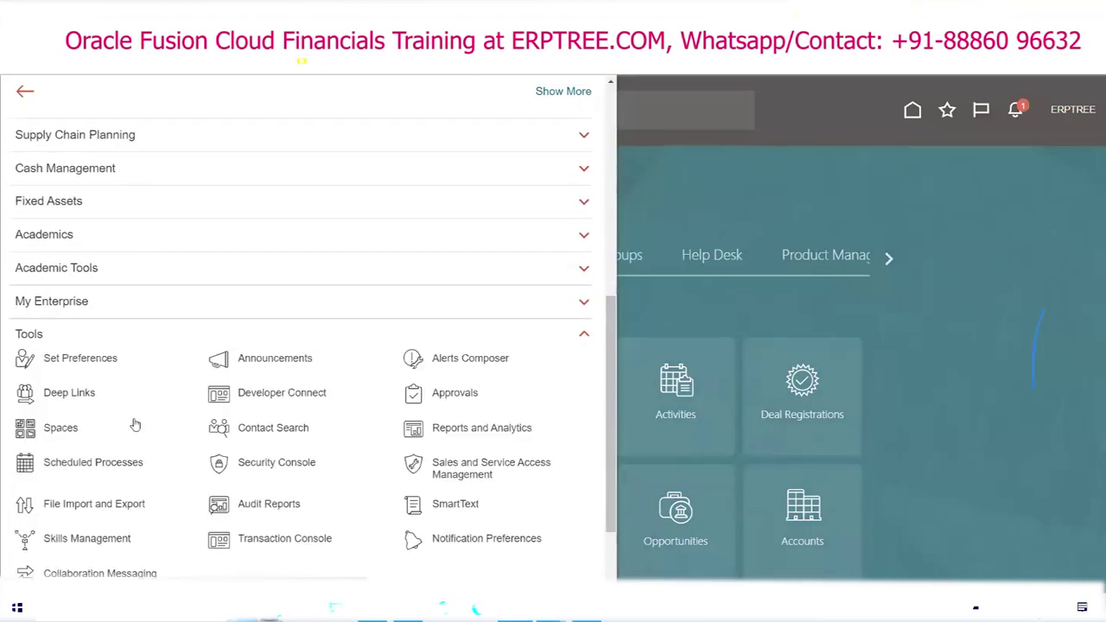
pyautogui.click(268, 460)
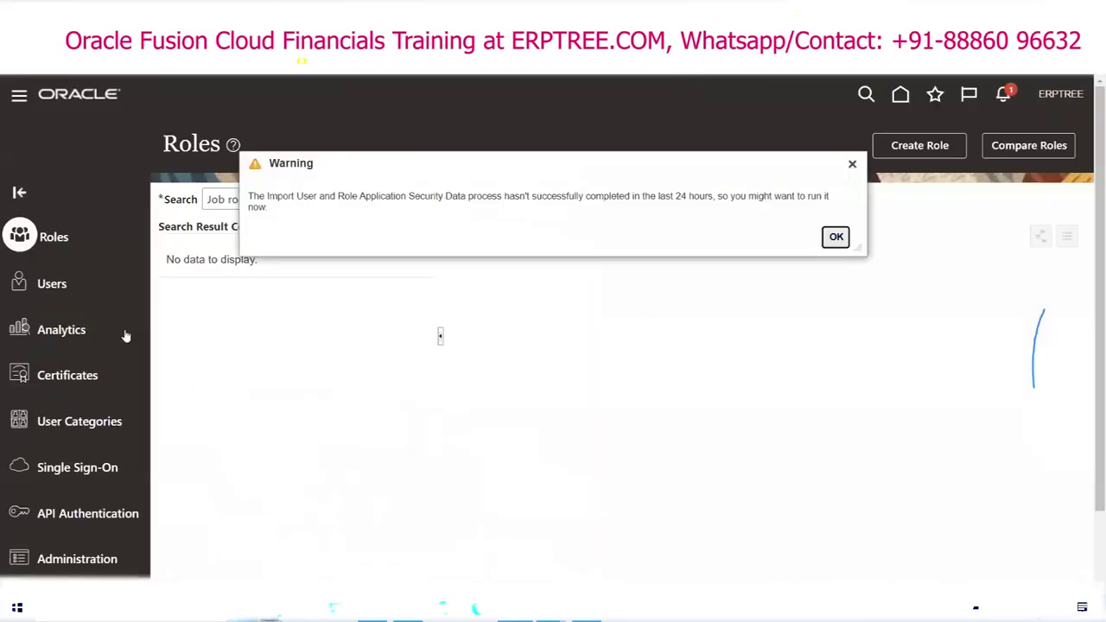
# Step: Dismiss the warning, search Users for ERPTREE, open its account and switch it to edit mode
pyautogui.click(61, 286)
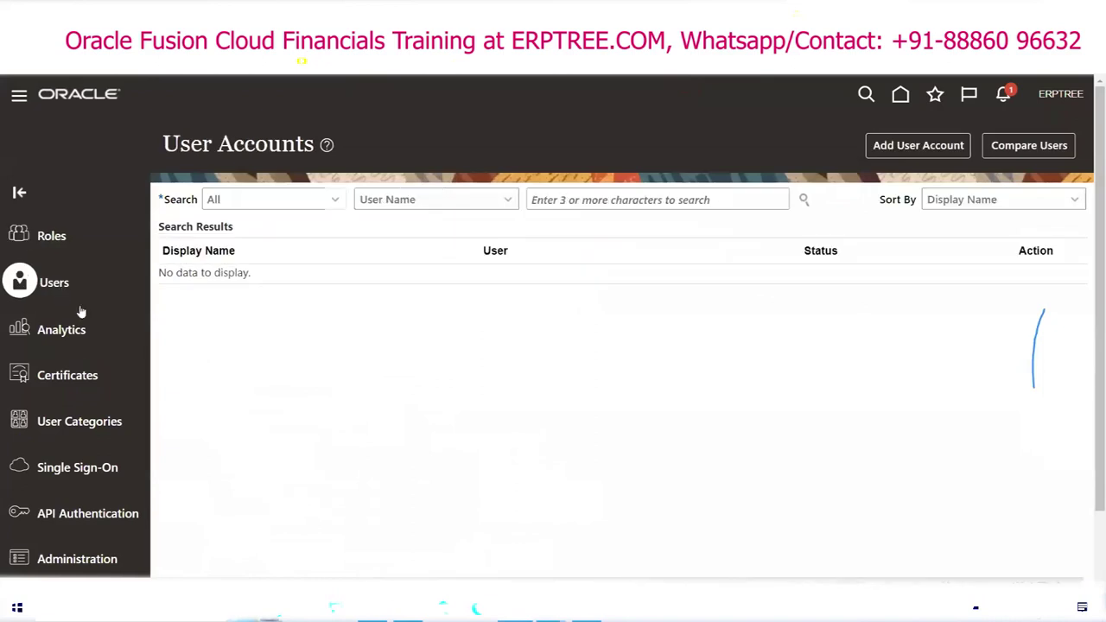
pyautogui.click(587, 200)
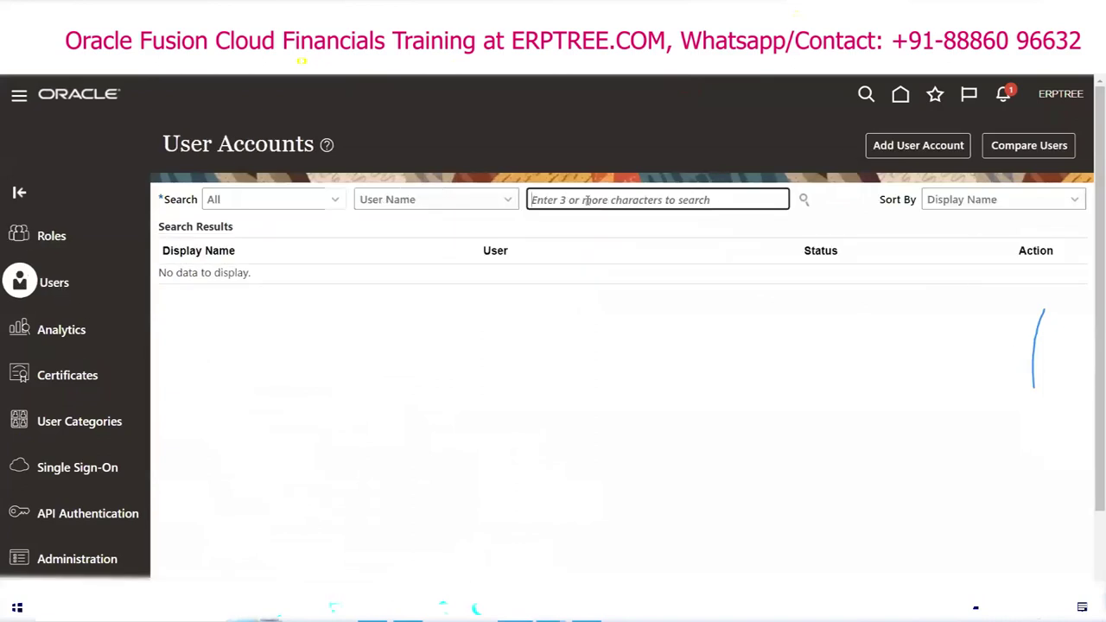
pyautogui.write('ERPTREE')
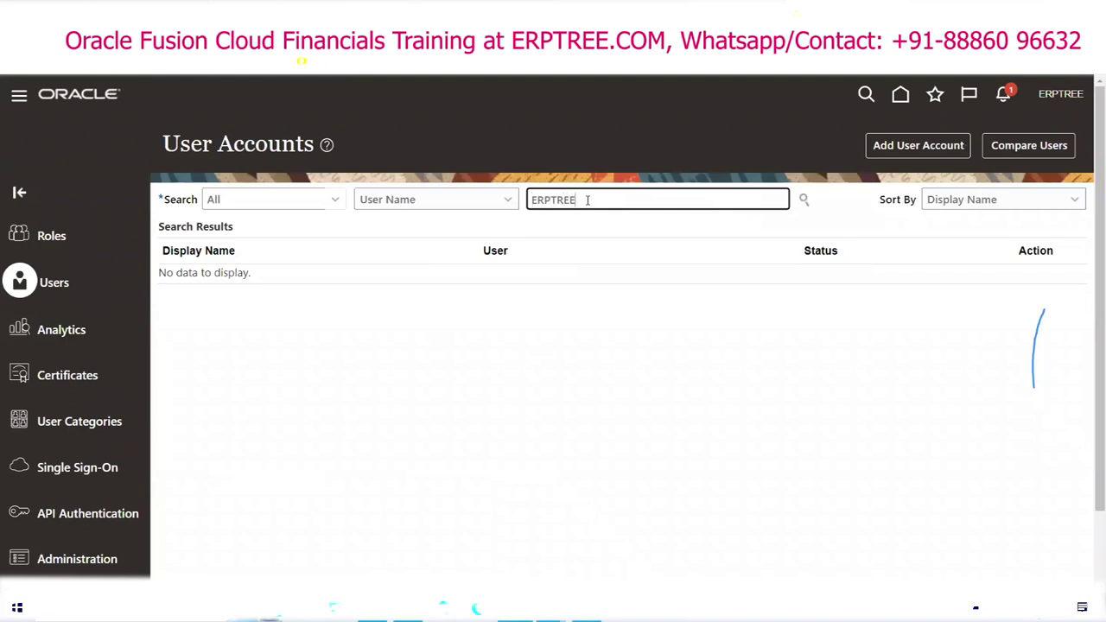
pyautogui.click(804, 199)
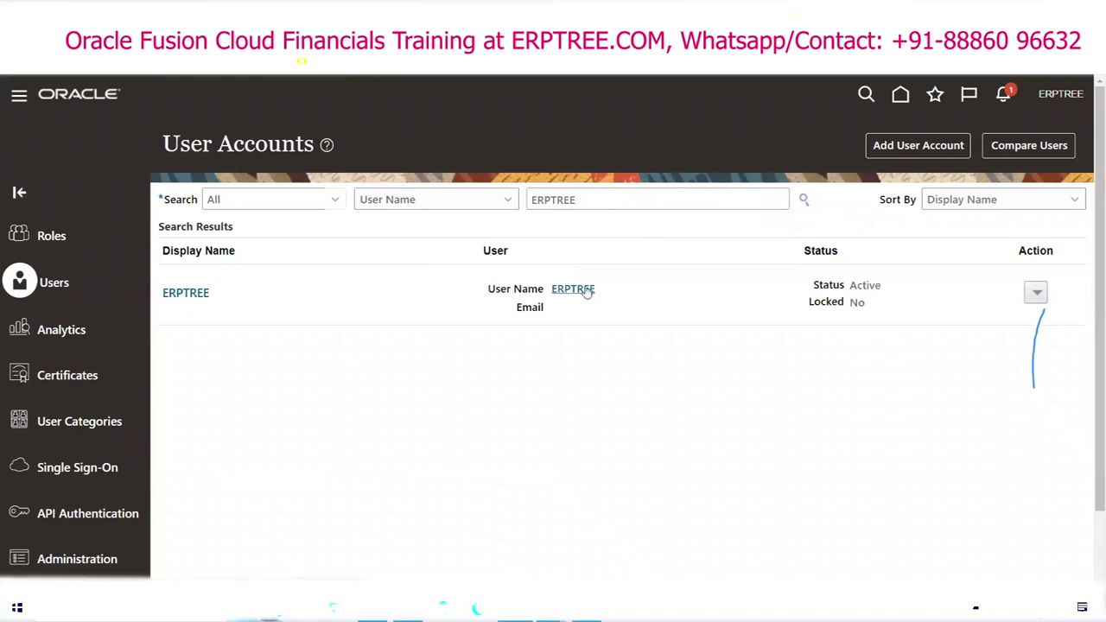
pyautogui.click(194, 291)
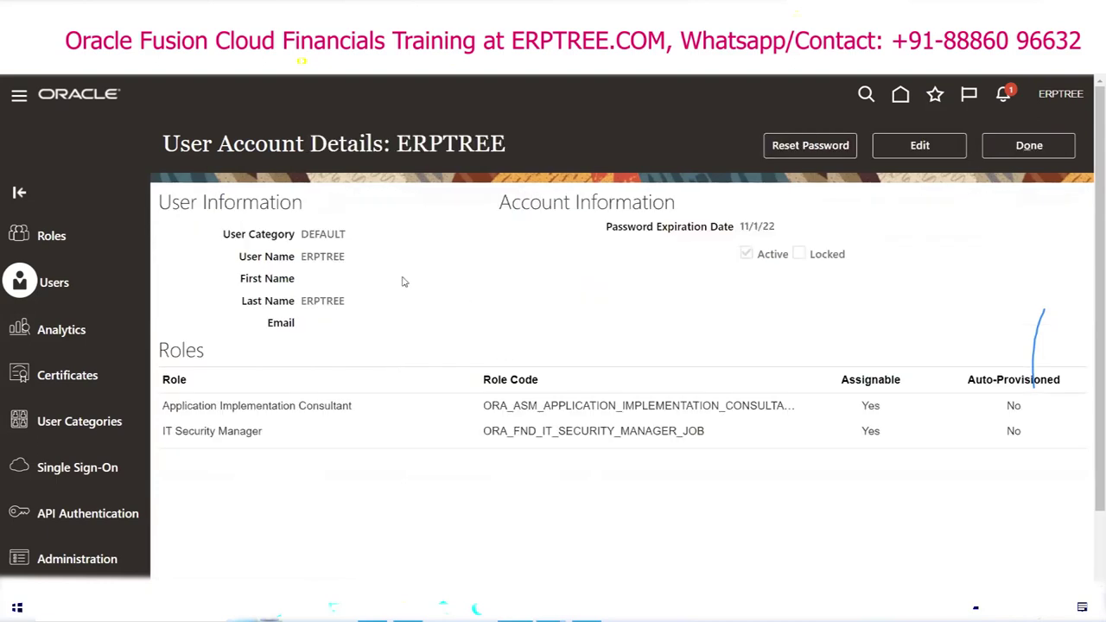
pyautogui.doubleClick(312, 235)
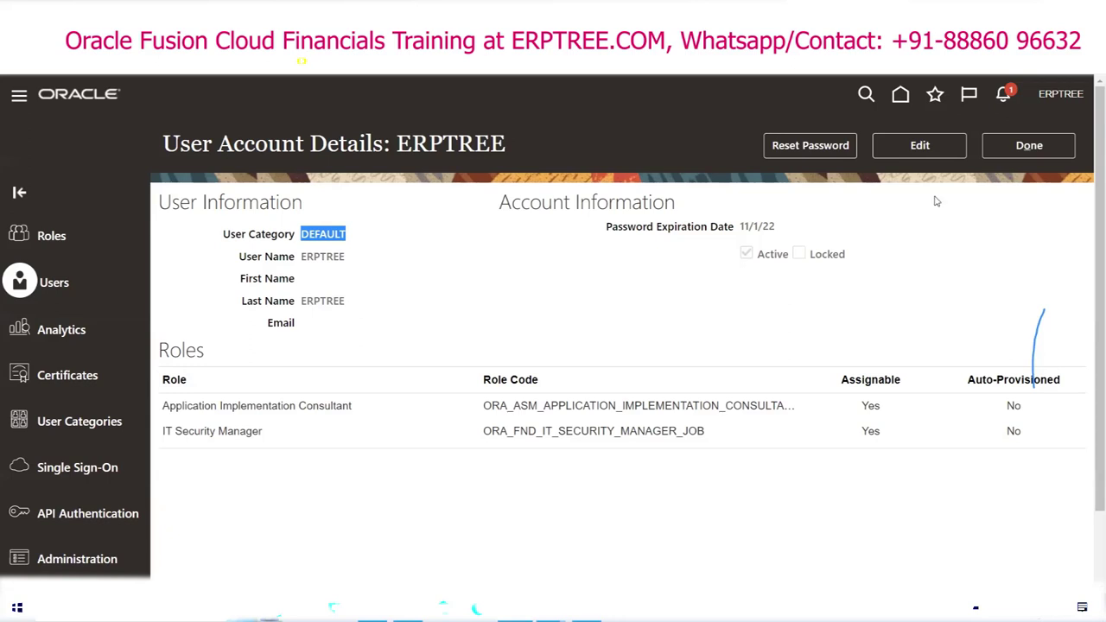
pyautogui.click(932, 151)
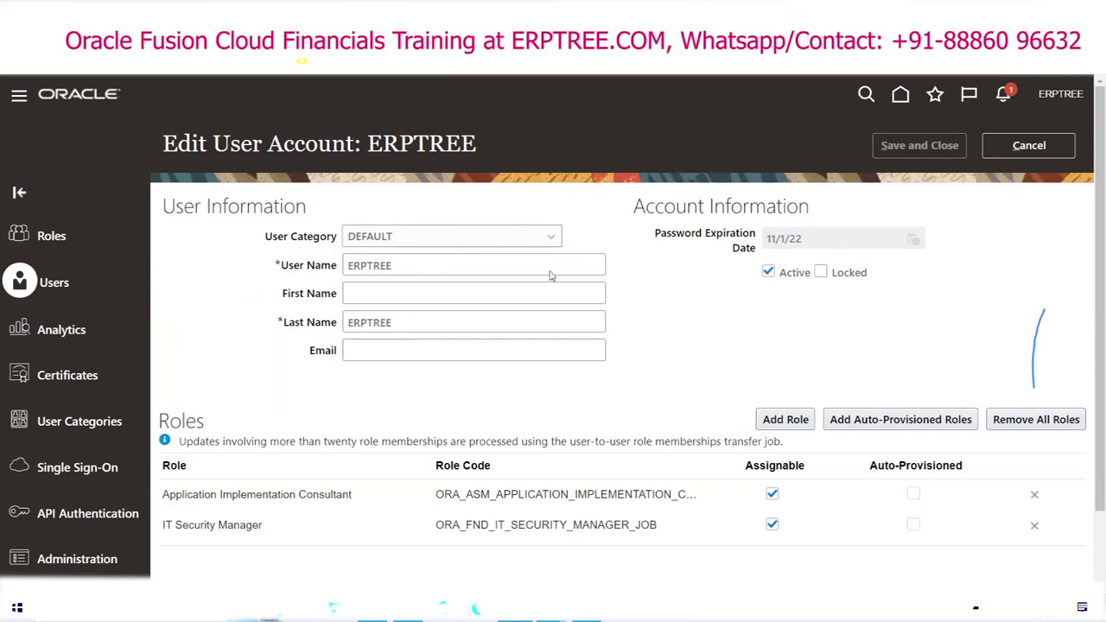
# Step: Discard the ERPTREE account edits, close its details, and go to the User Categories list
pyautogui.click(1049, 148)
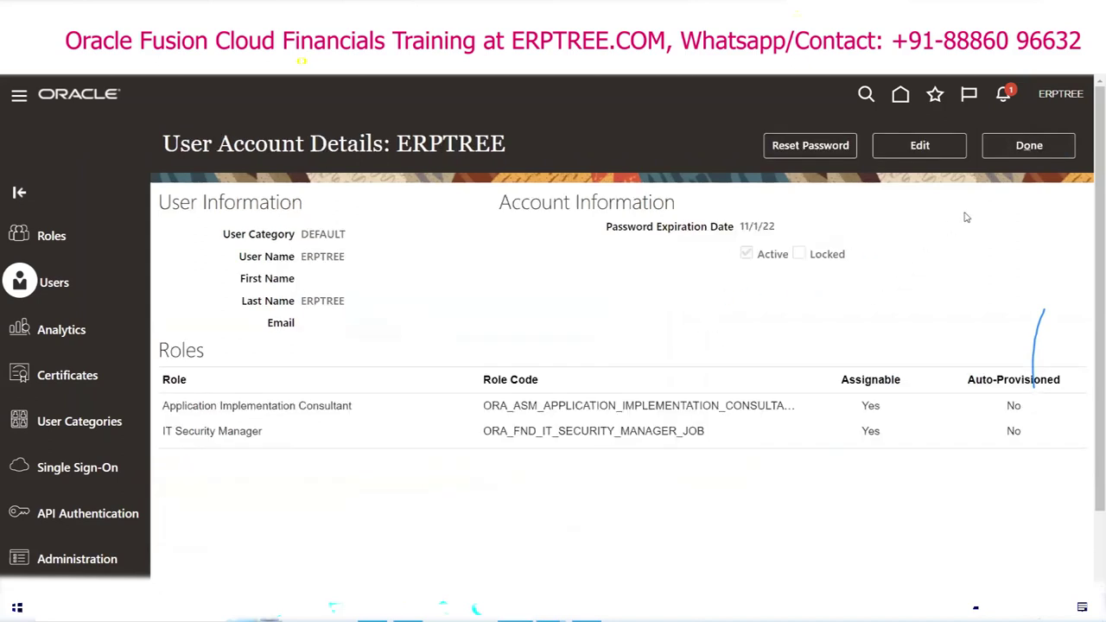
pyautogui.click(1033, 147)
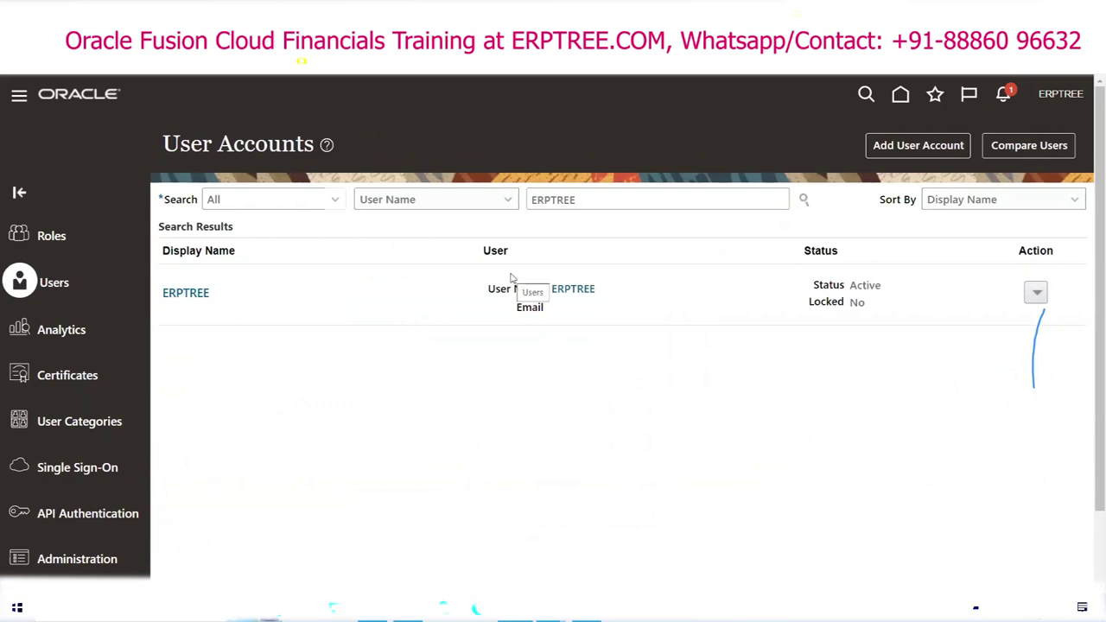
pyautogui.scroll(-1, 257, 311)
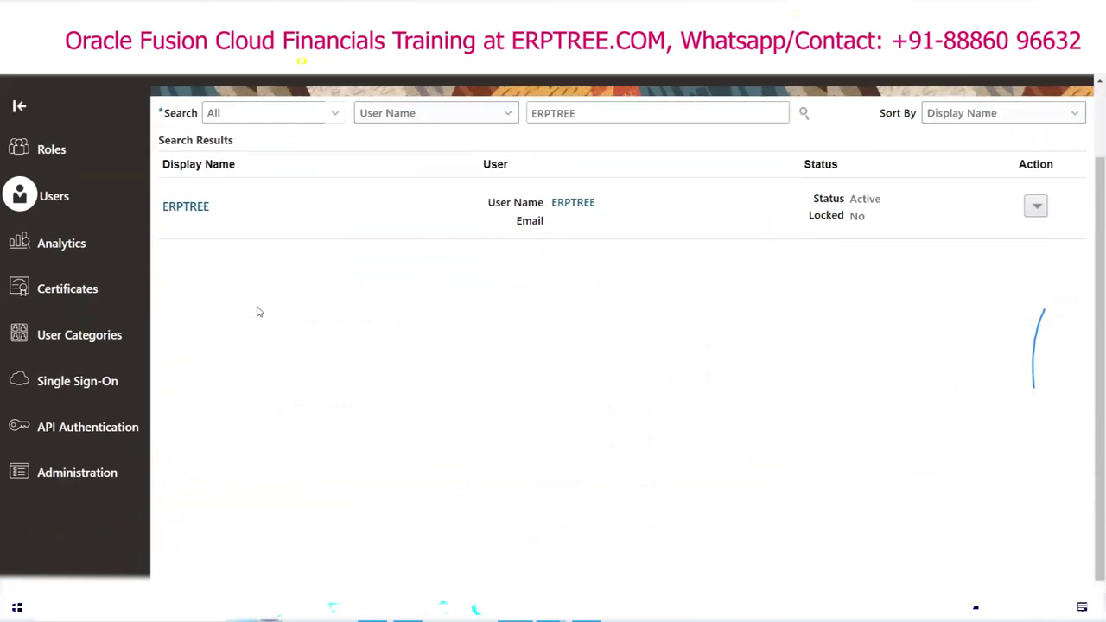
pyautogui.click(80, 337)
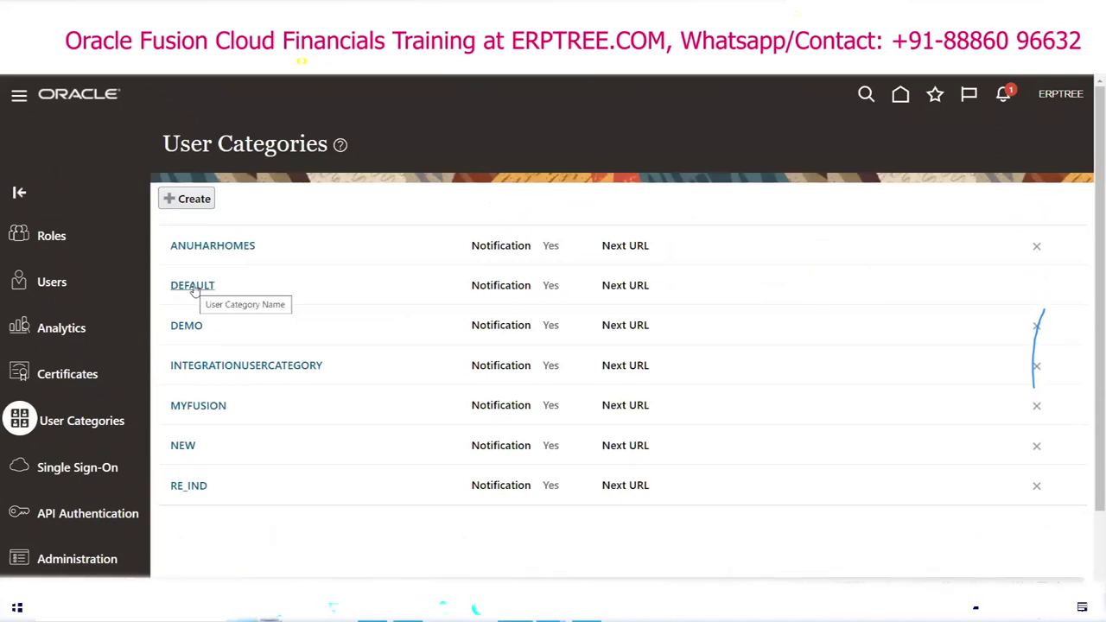
# Step: Open the DEFAULT category, inspect its name in edit mode, then cancel without changes
pyautogui.click(194, 287)
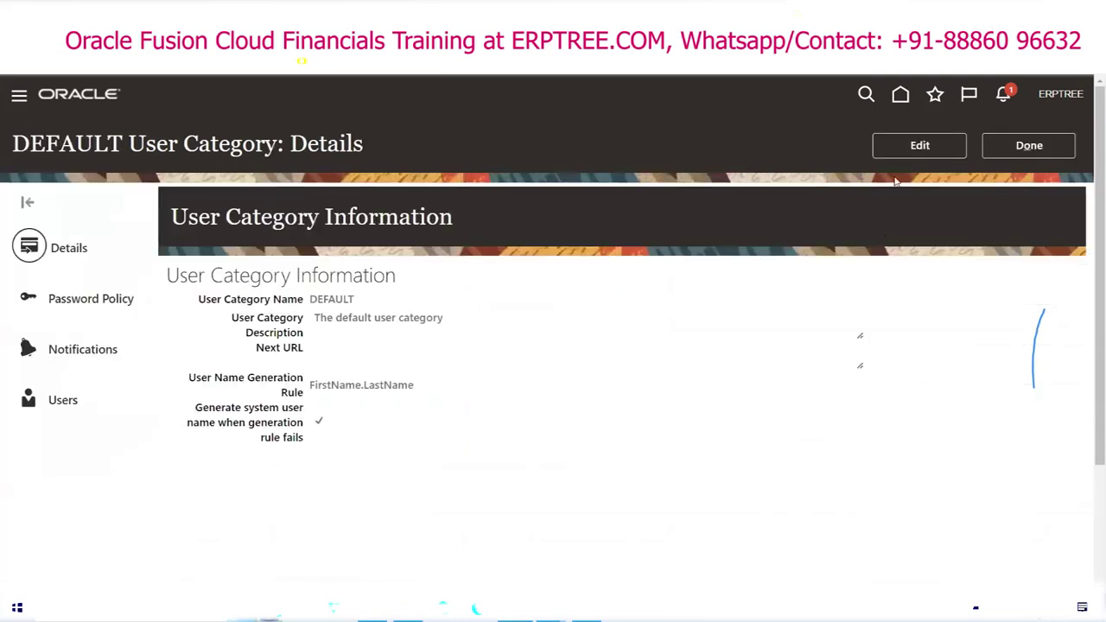
pyautogui.click(918, 147)
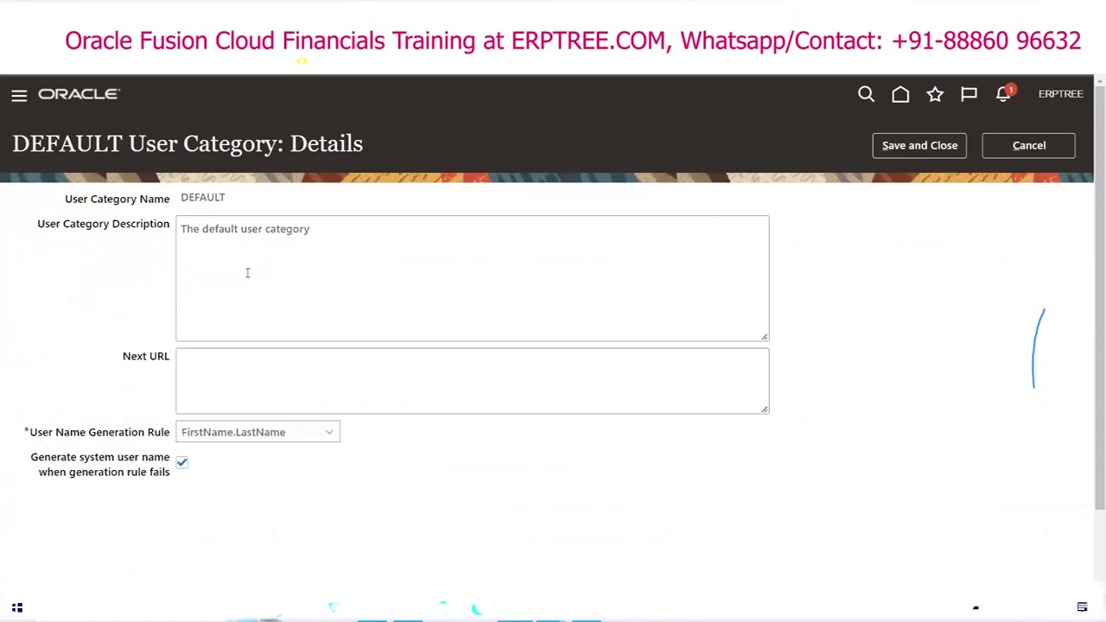
pyautogui.doubleClick(215, 197)
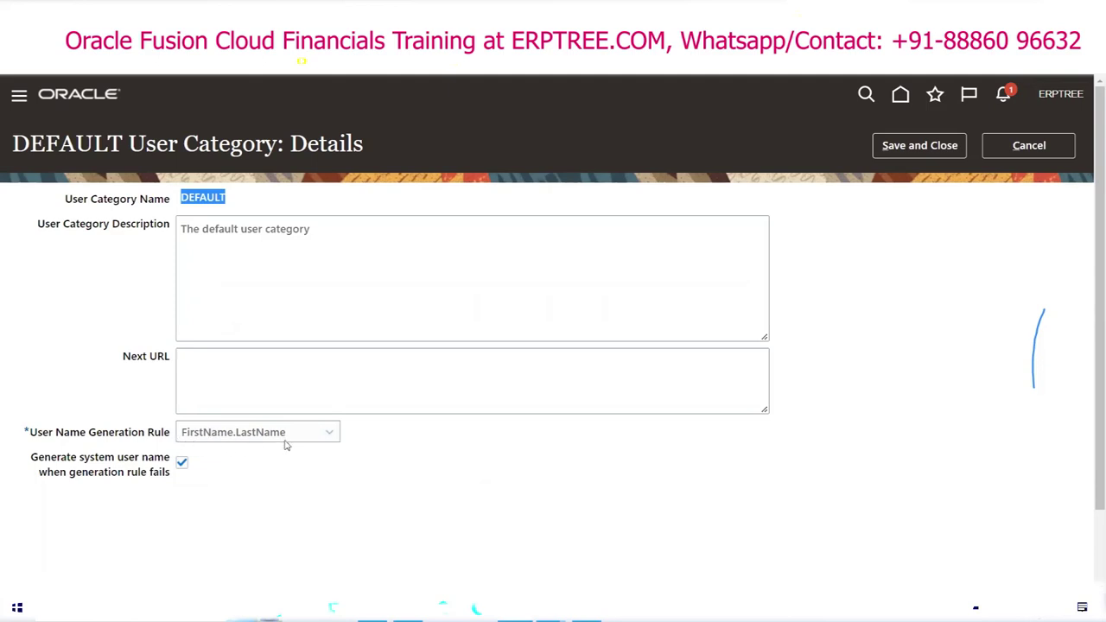
pyautogui.click(1028, 145)
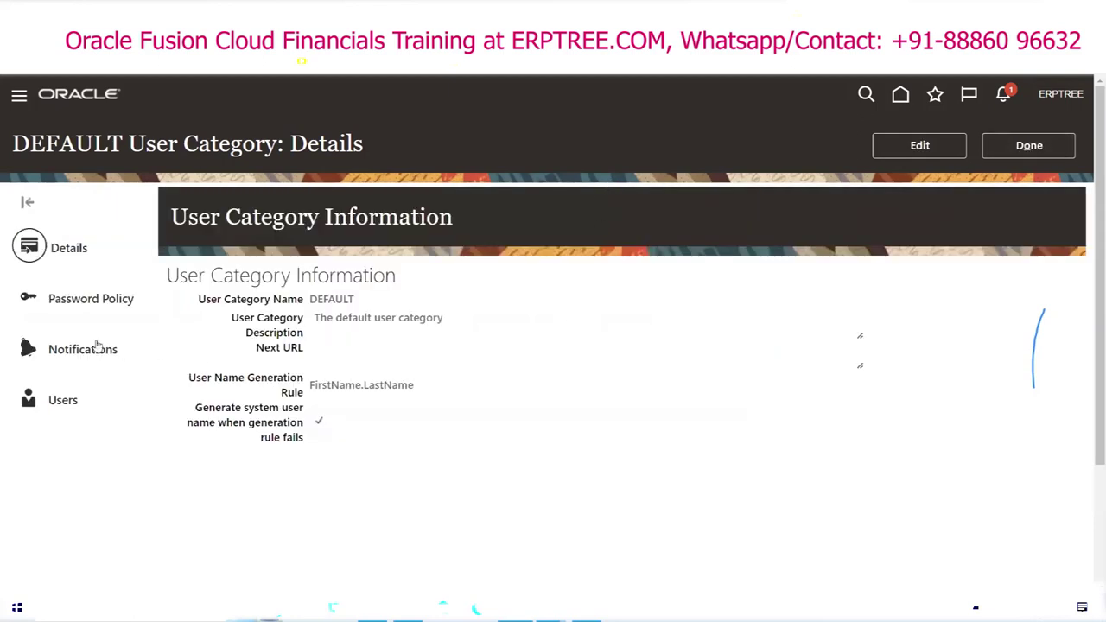
# Step: Open the DEFAULT category's Password Policy in edit mode
pyautogui.click(69, 303)
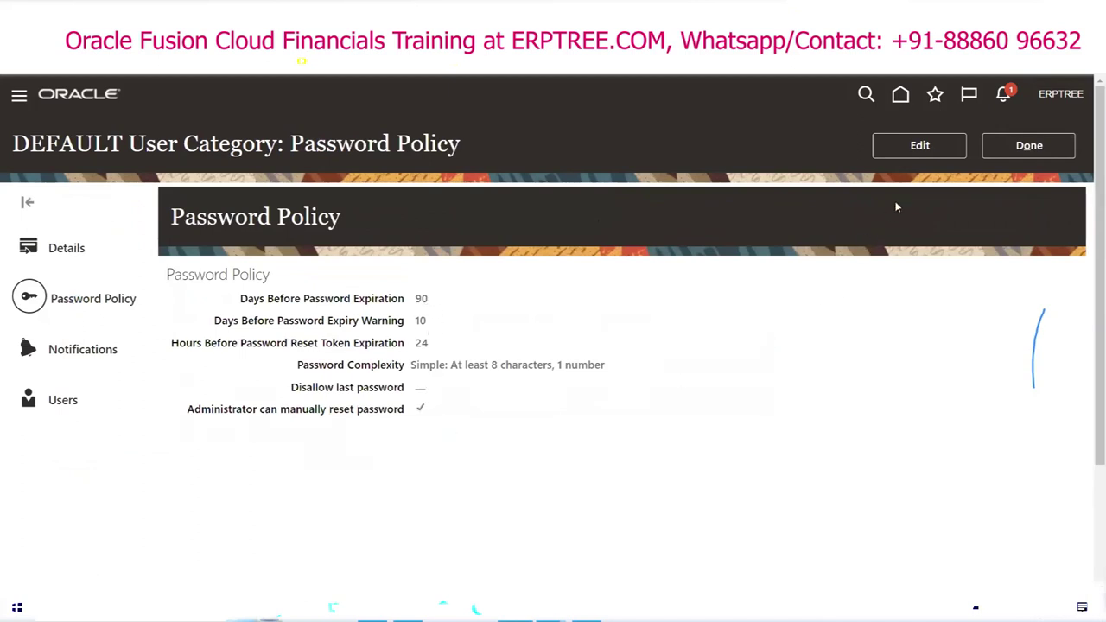
pyautogui.click(920, 147)
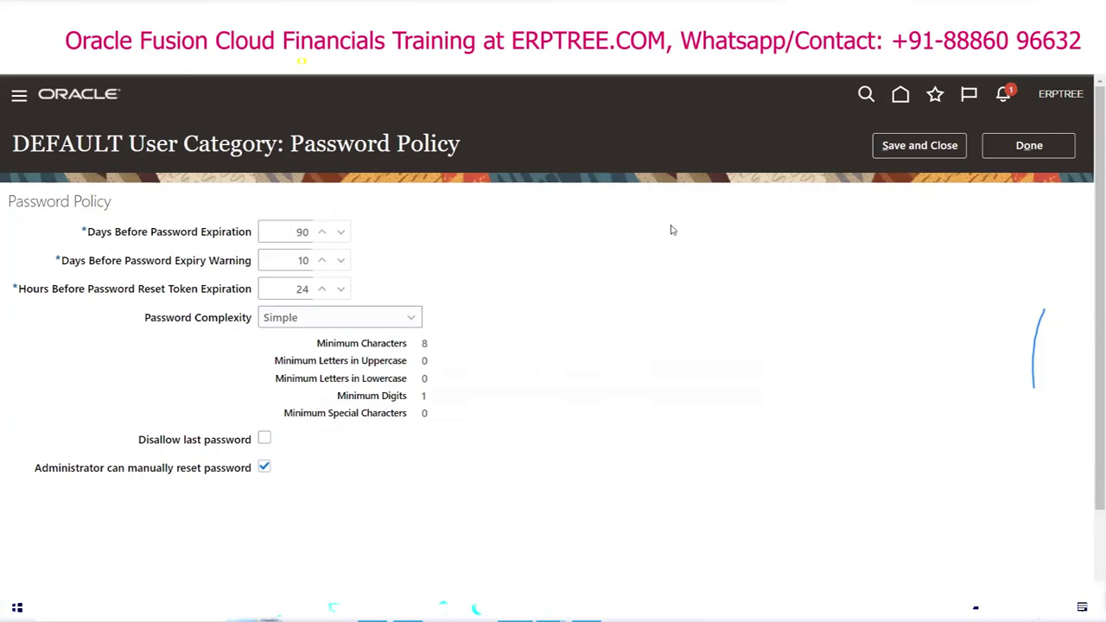
# Step: Try Complex and Very complex password complexity levels, then settle on Custom
pyautogui.click(286, 260)
pyautogui.click(482, 293)
pyautogui.moveTo(145, 322); pyautogui.dragTo(248, 317)
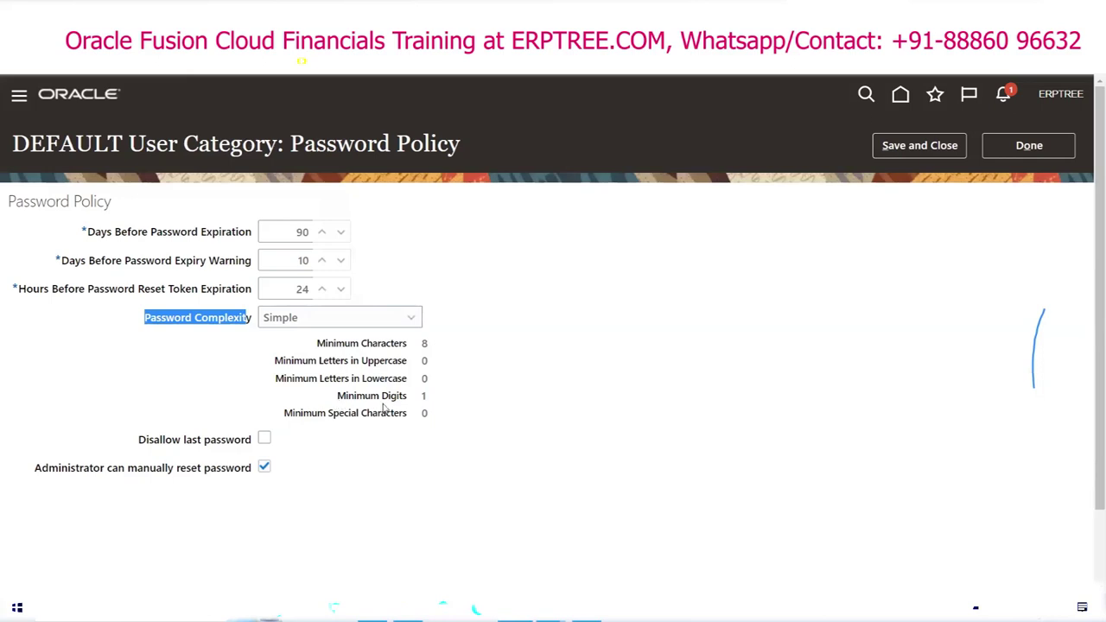
pyautogui.click(411, 320)
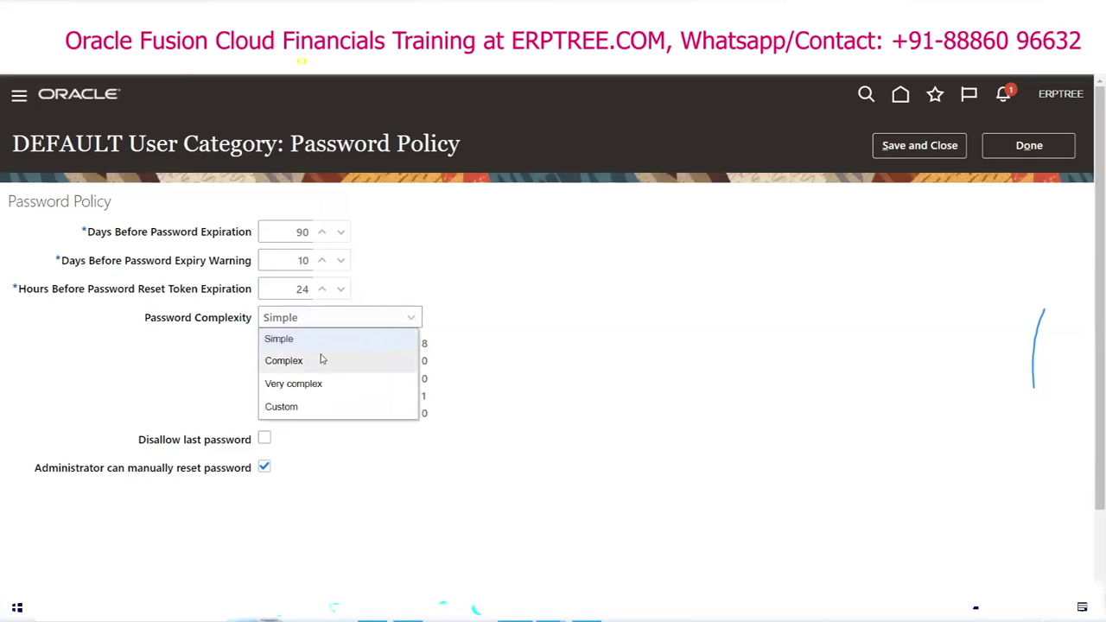
pyautogui.click(322, 360)
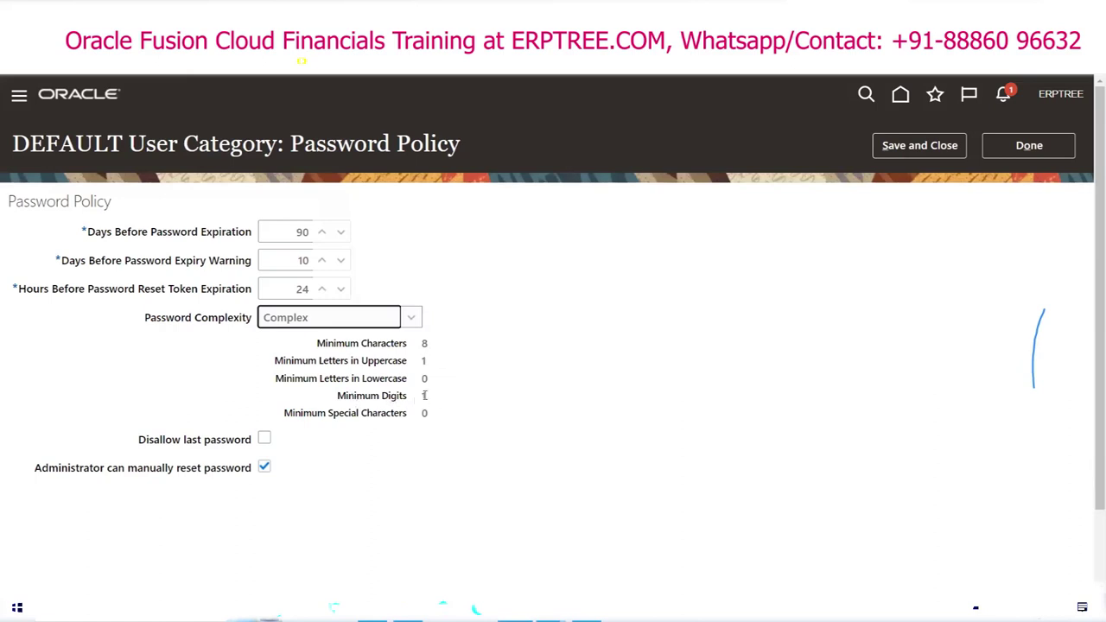
pyautogui.click(411, 317)
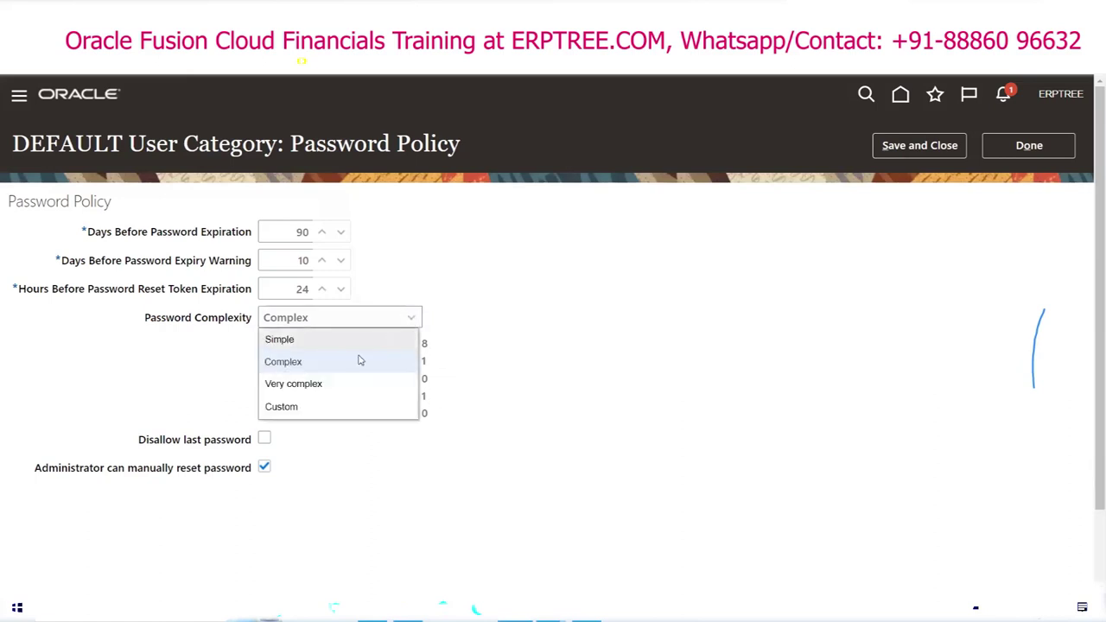
pyautogui.click(342, 389)
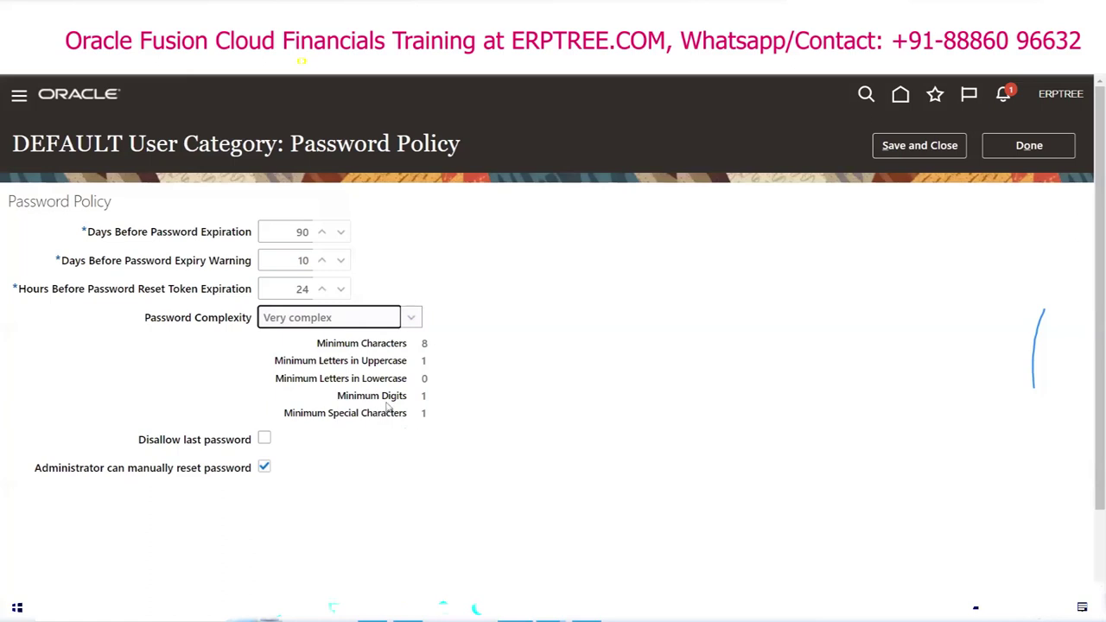
pyautogui.click(411, 319)
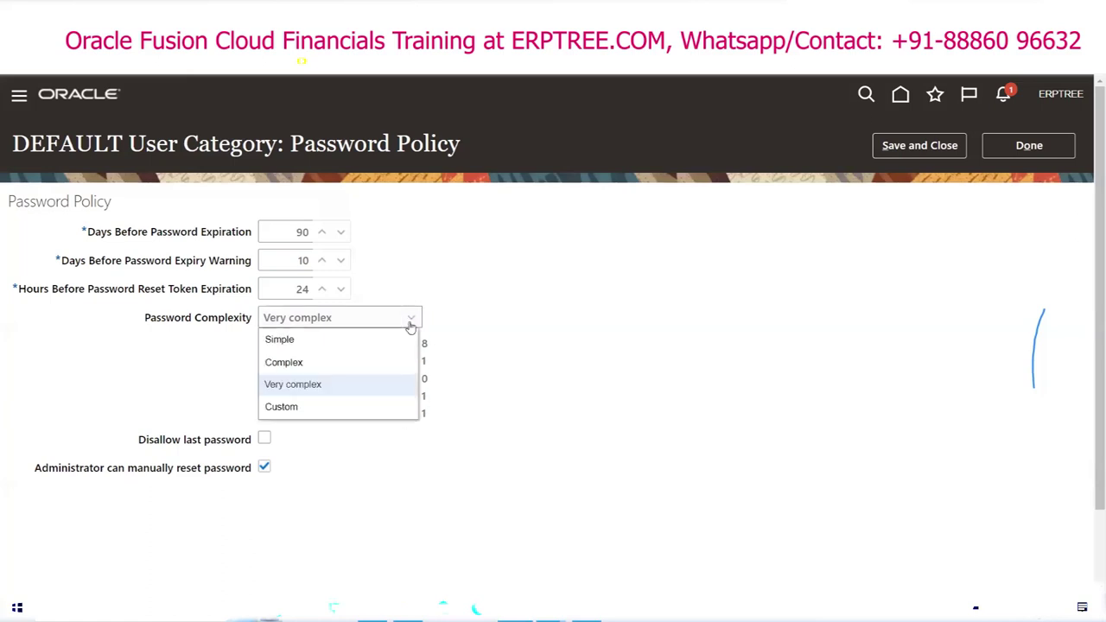
pyautogui.click(298, 408)
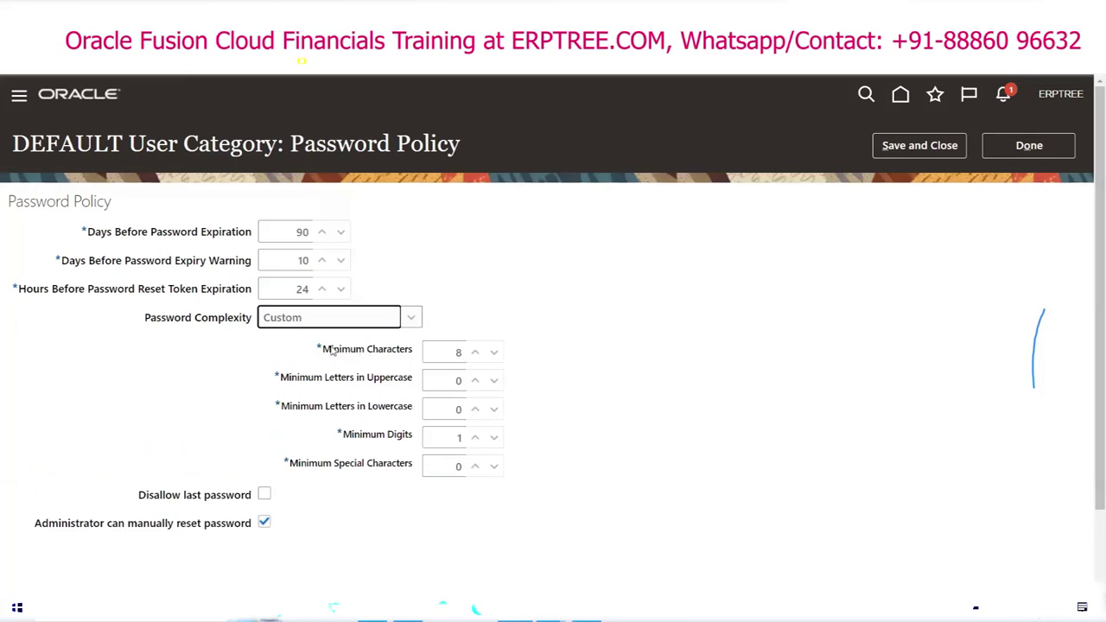
# Step: Try custom minimums of 10 characters, 1 uppercase, 1 lowercase, 2 digits and 2 special, then finish
pyautogui.click(475, 352)
pyautogui.click(476, 352)
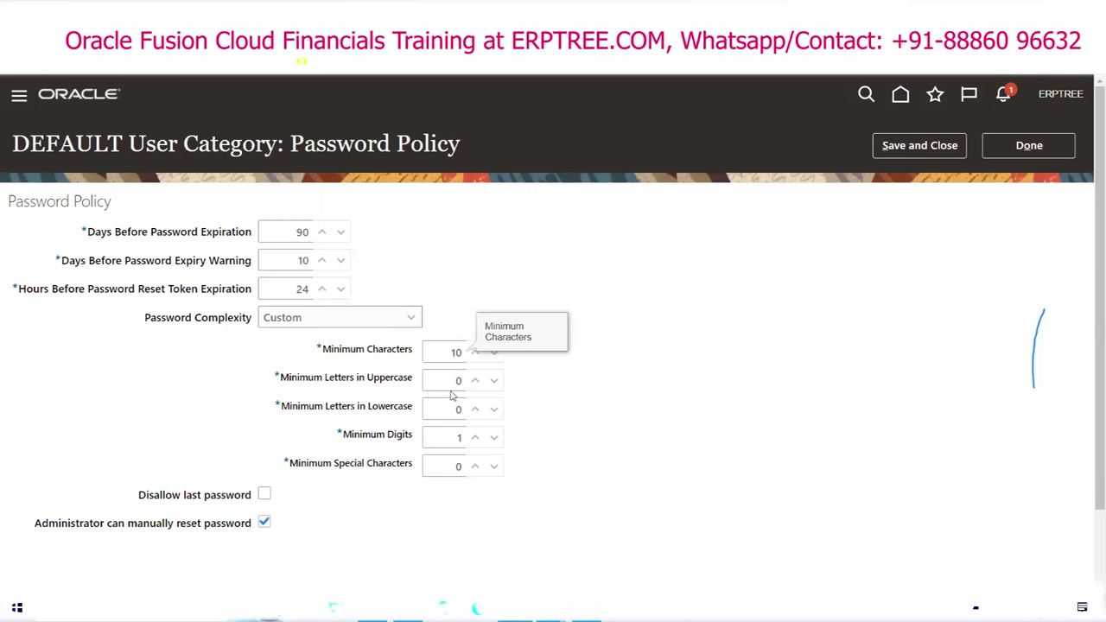
pyautogui.click(475, 381)
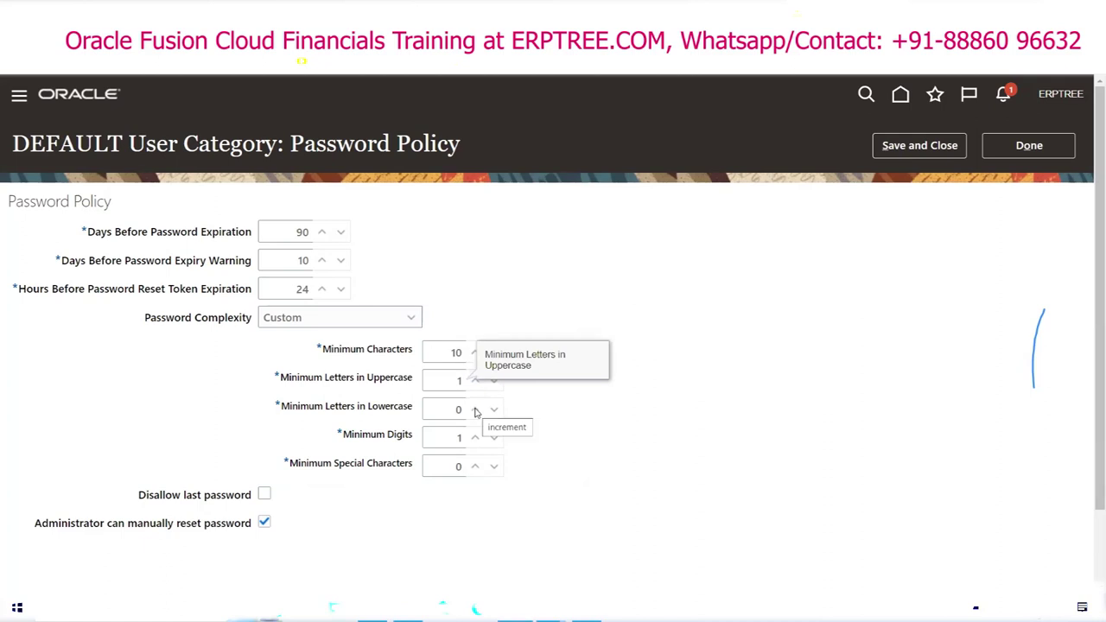
pyautogui.click(475, 410)
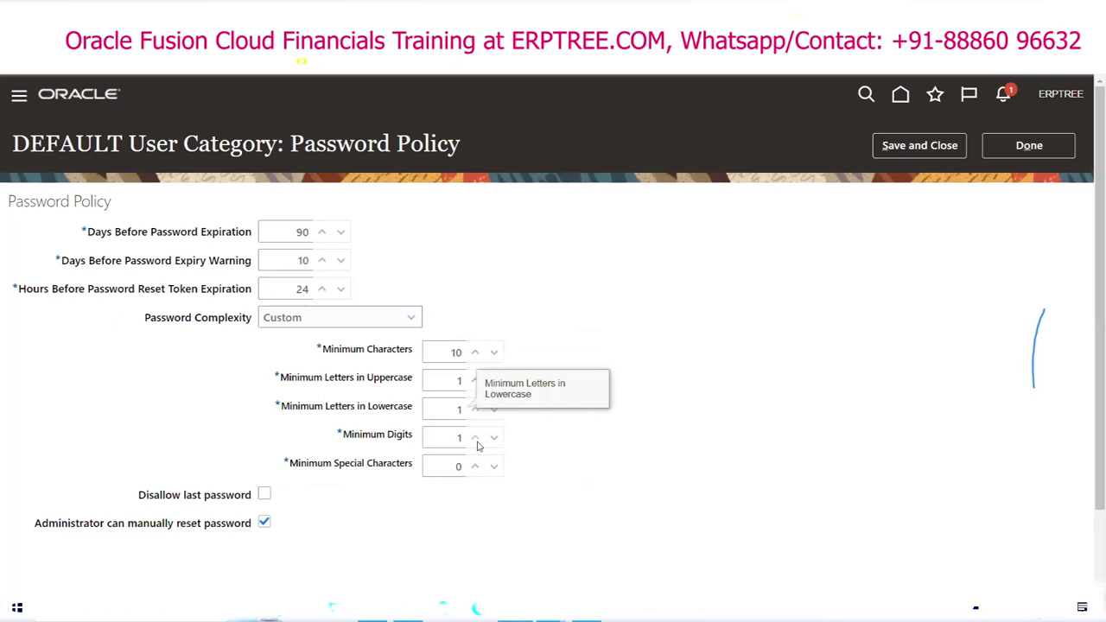
pyautogui.click(476, 439)
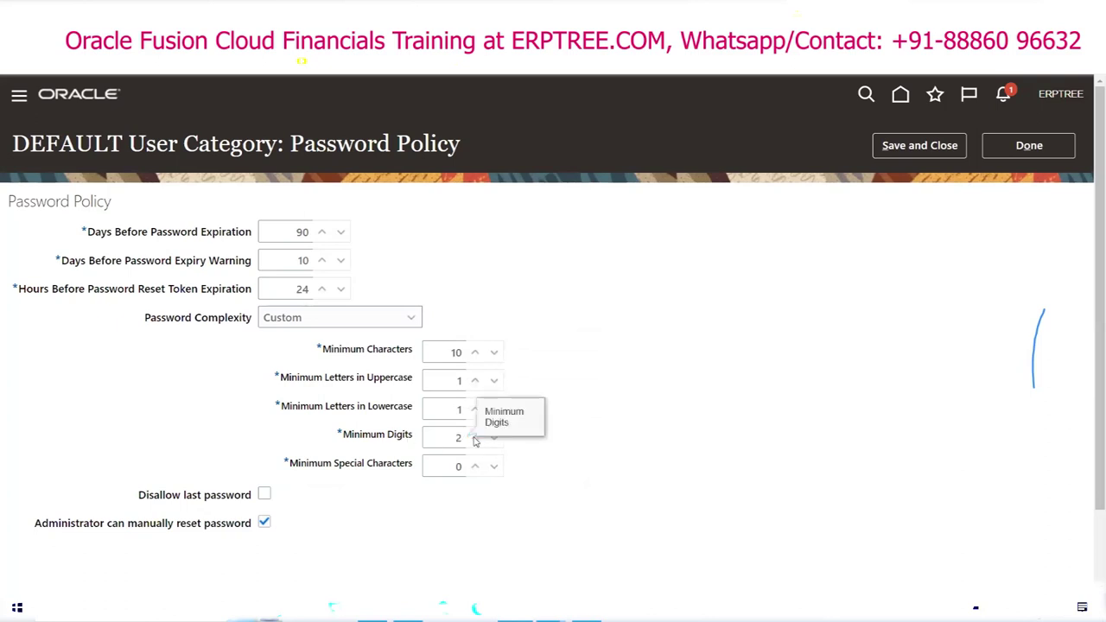
pyautogui.click(474, 466)
pyautogui.click(473, 468)
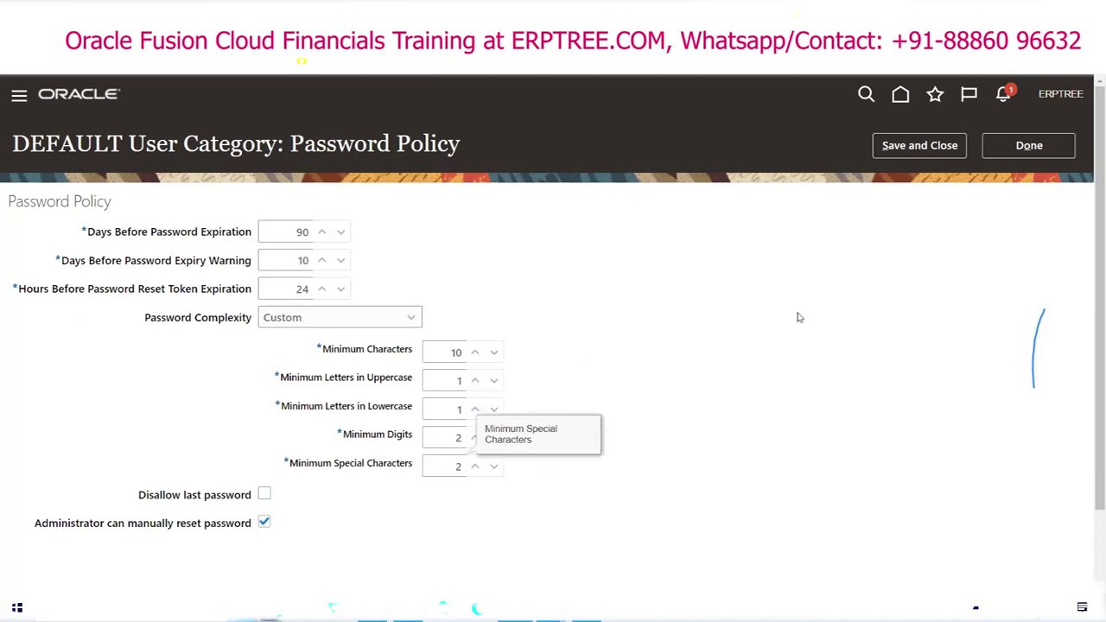
pyautogui.click(1054, 148)
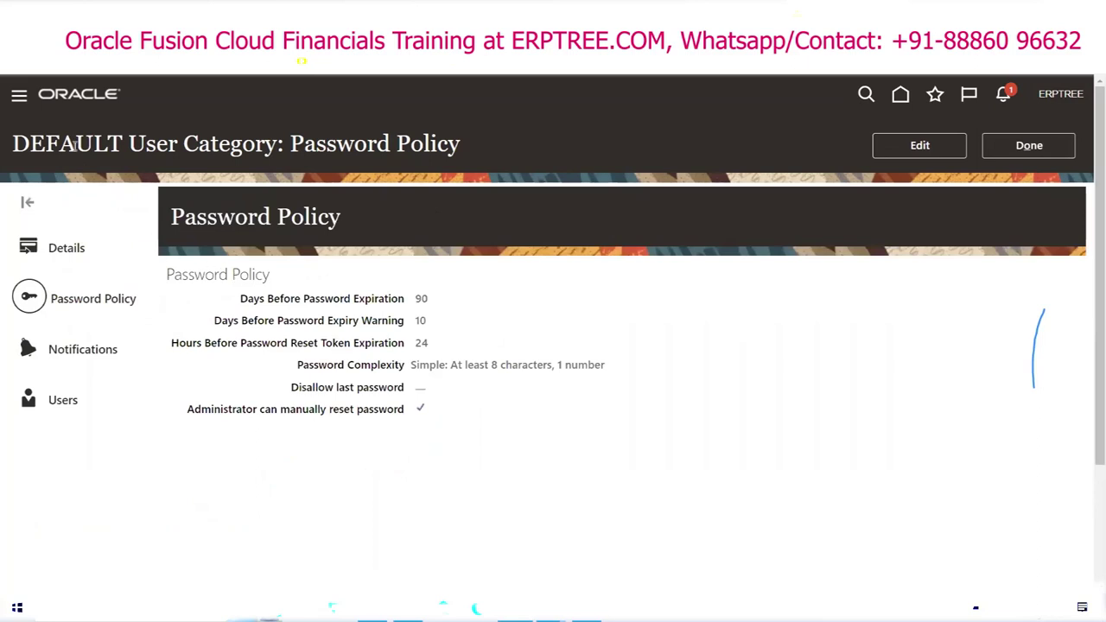
# Step: Return to User Categories by way of Users and start creating a new category
pyautogui.click(1055, 149)
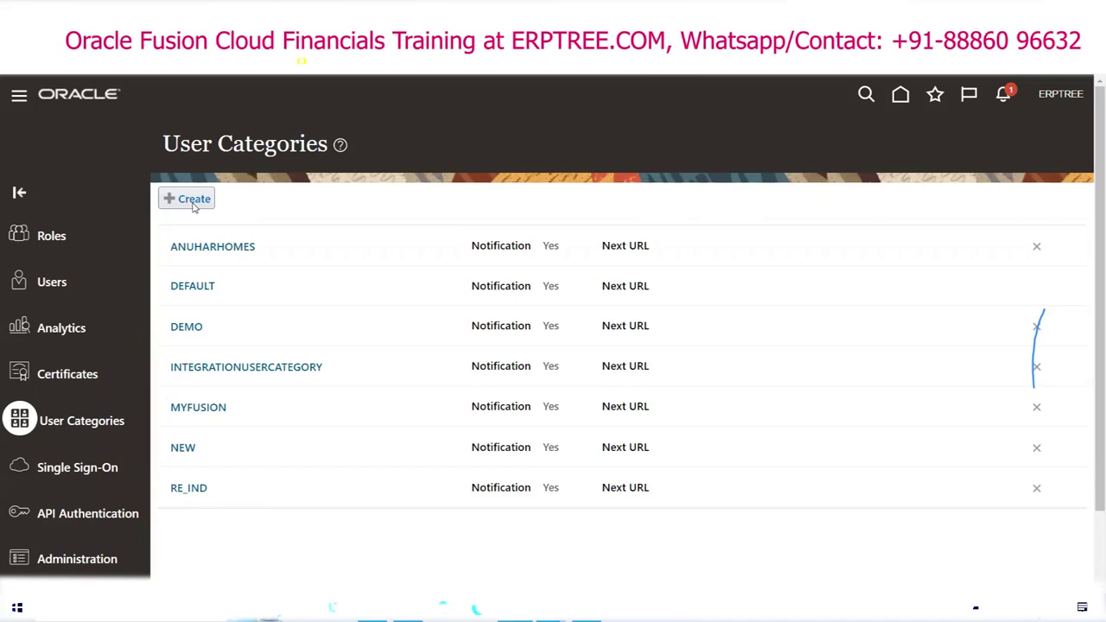
pyautogui.click(57, 285)
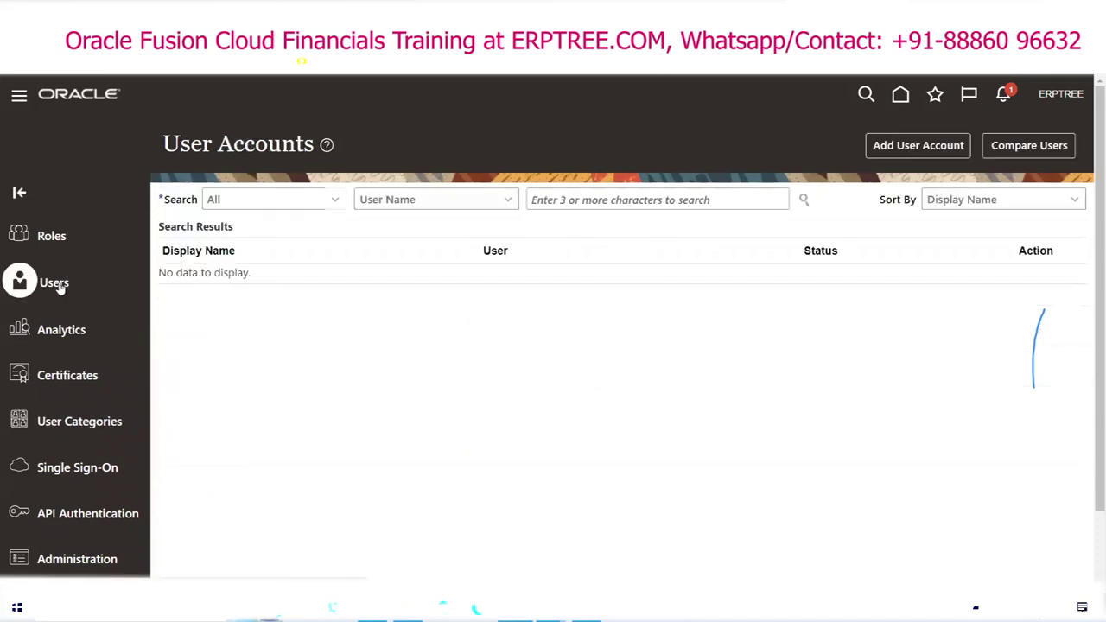
pyautogui.click(61, 423)
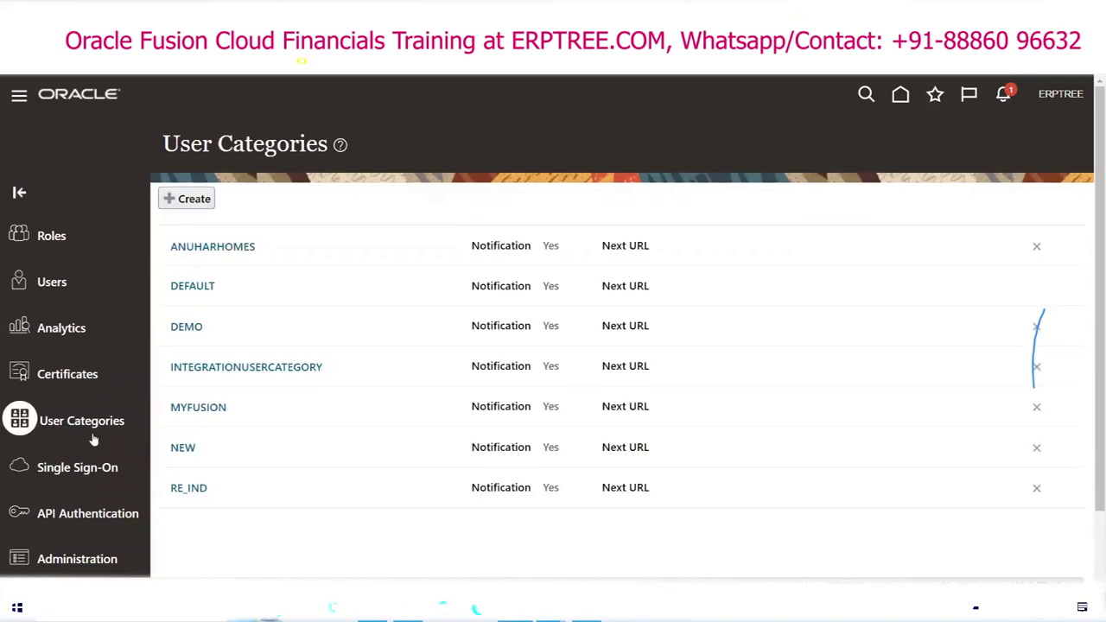
pyautogui.click(185, 199)
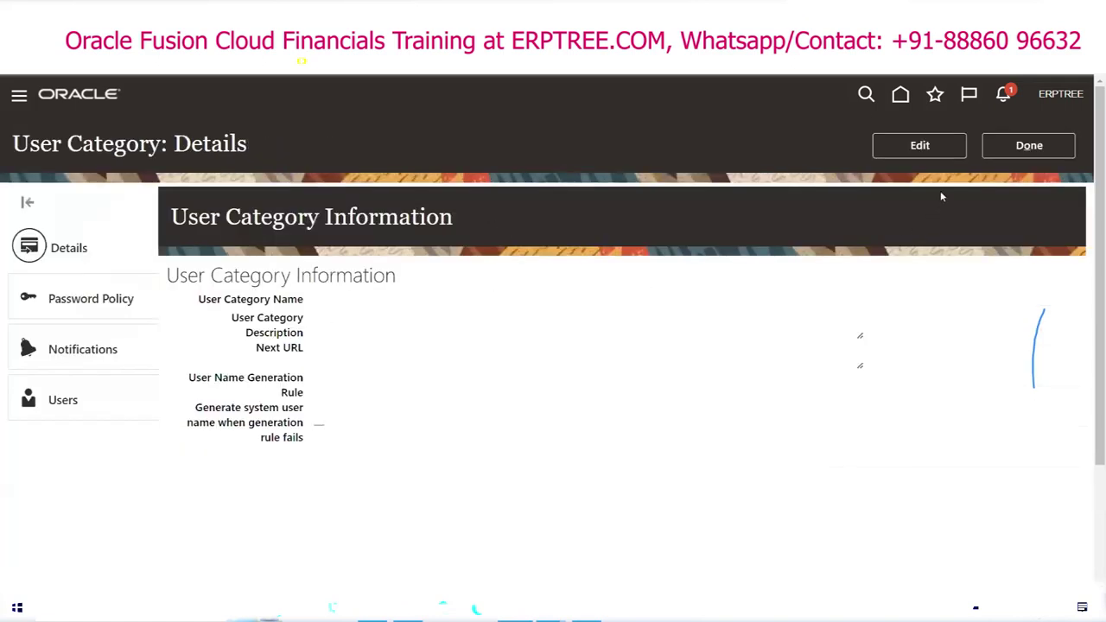
# Step: Make the new category editable and name it ERP
pyautogui.click(927, 152)
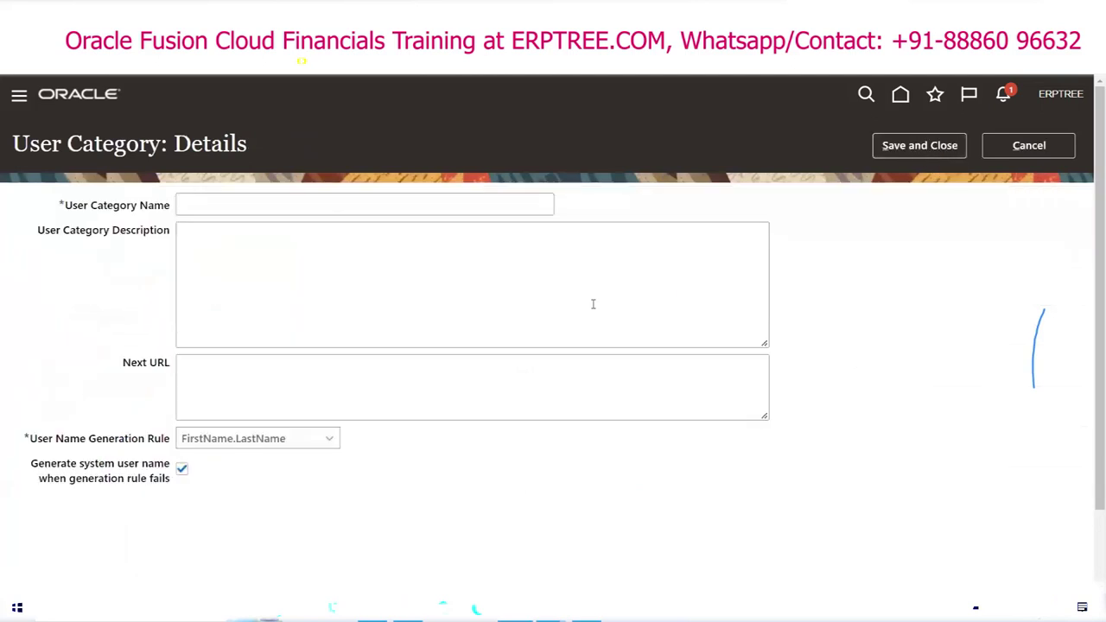
pyautogui.click(223, 206)
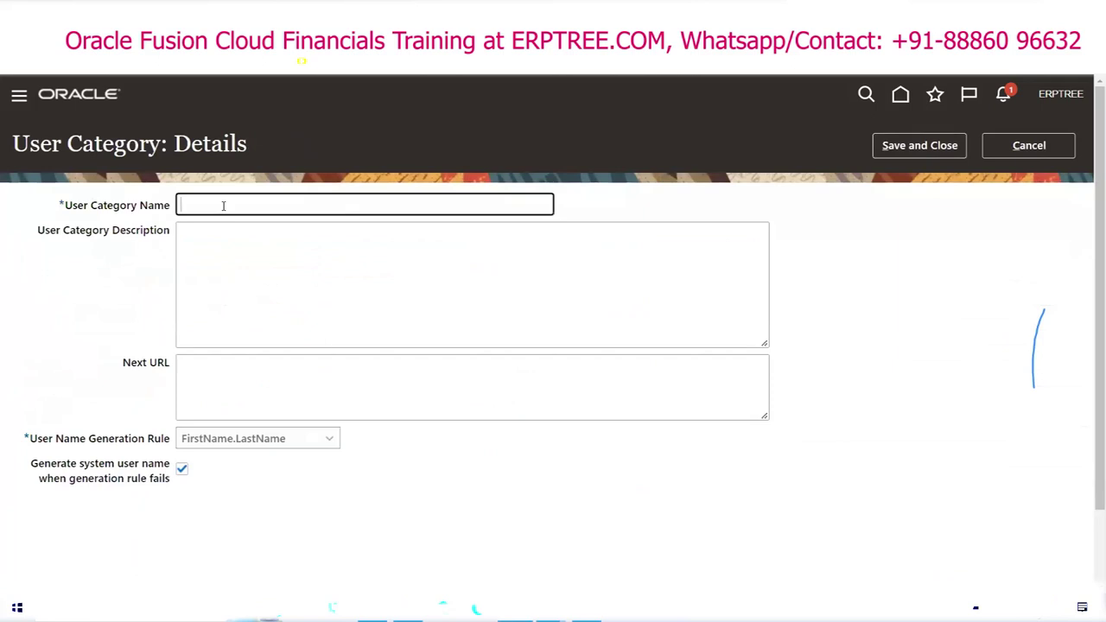
pyautogui.write('ERP')
# Step: Set the user name generation rule to Email and save the ERP category
pyautogui.click(329, 440)
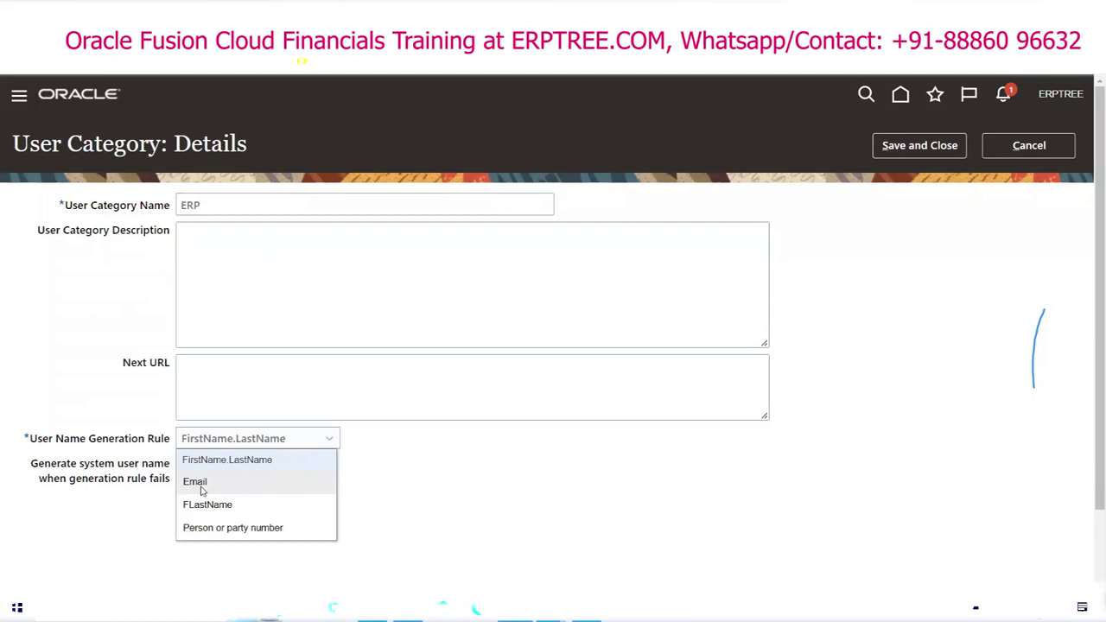
pyautogui.click(204, 486)
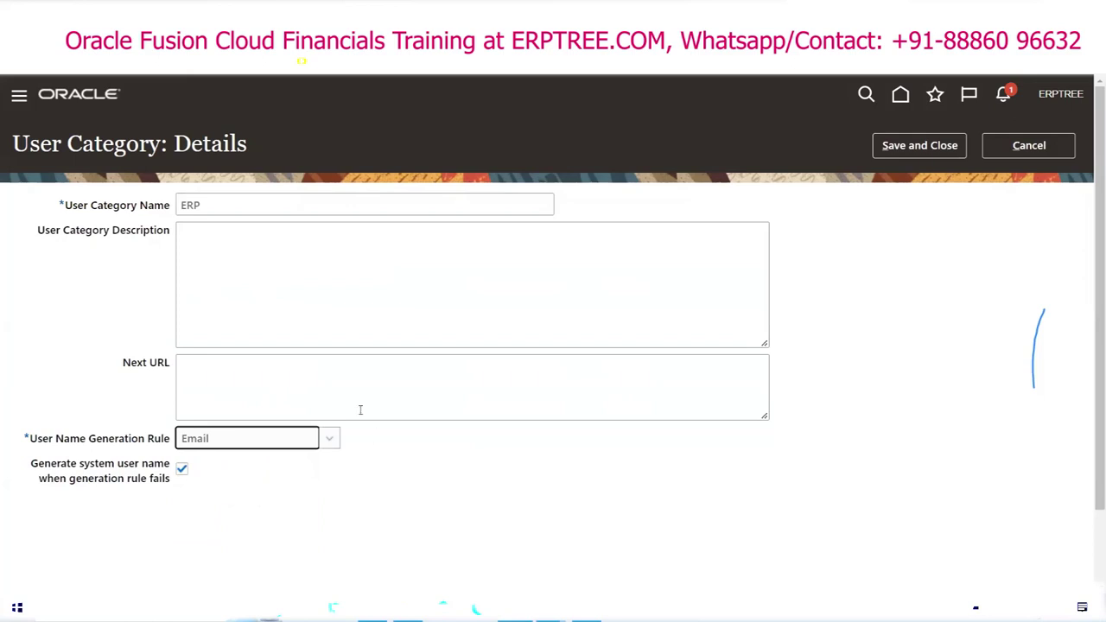
pyautogui.click(329, 439)
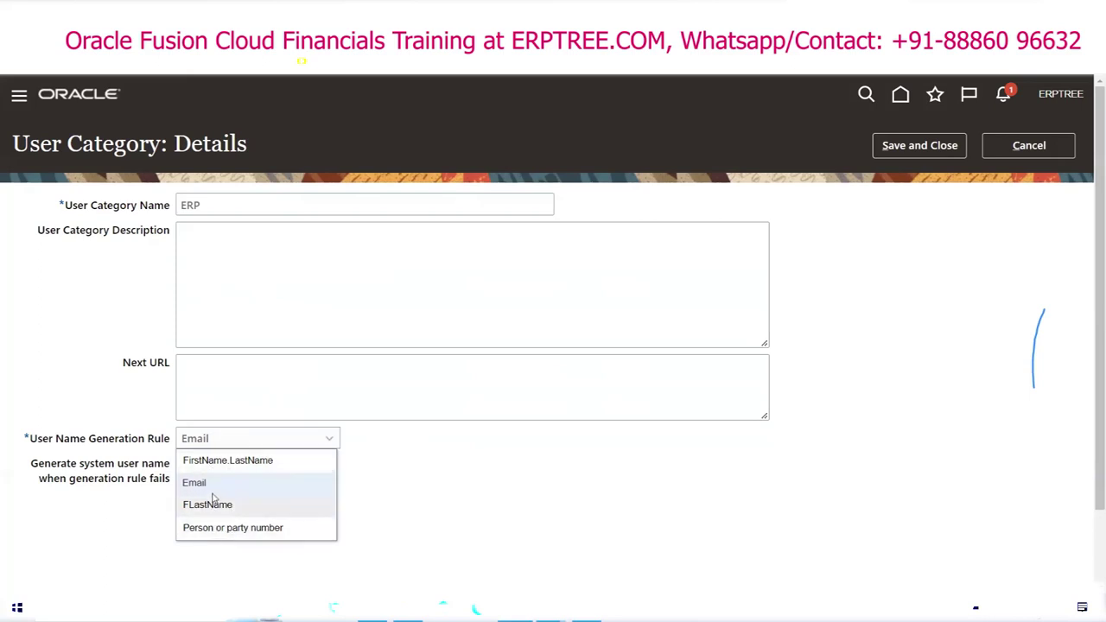
pyautogui.click(211, 486)
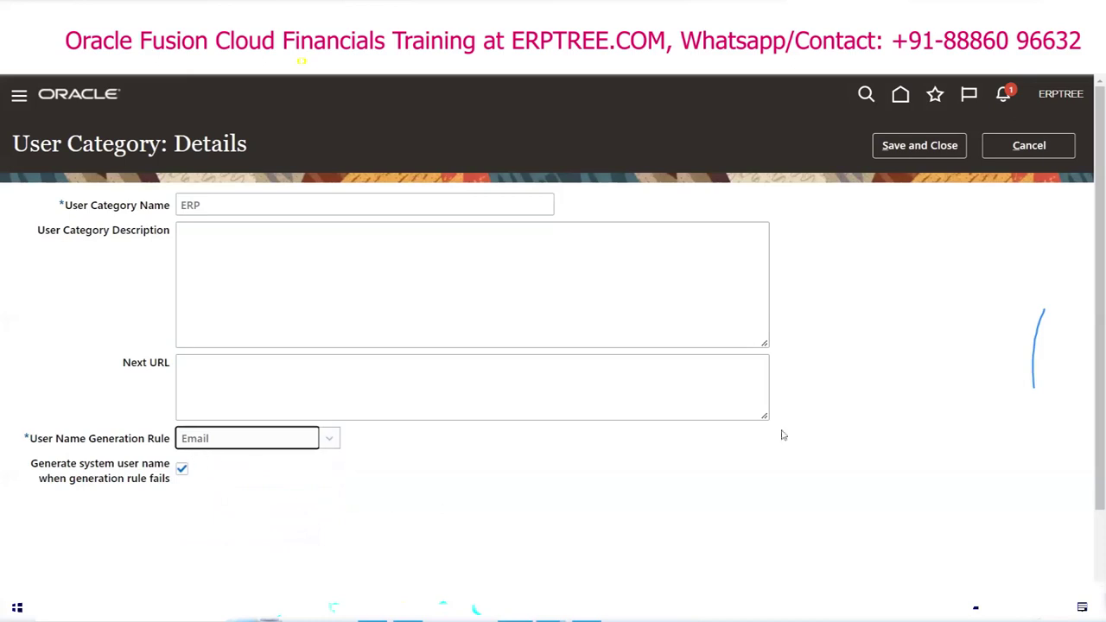
pyautogui.click(945, 148)
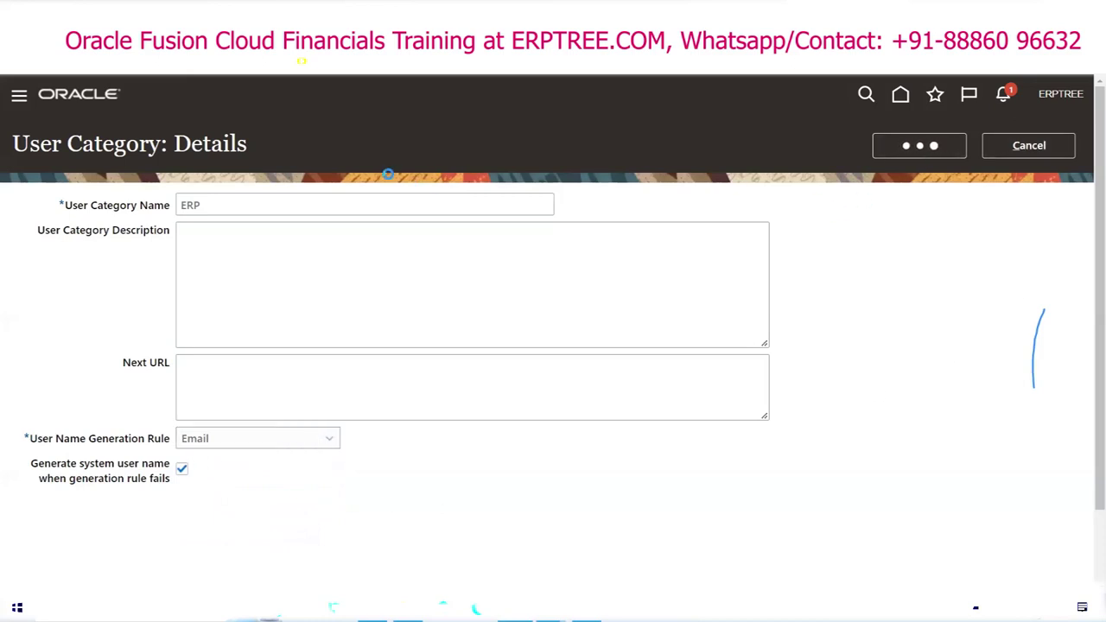
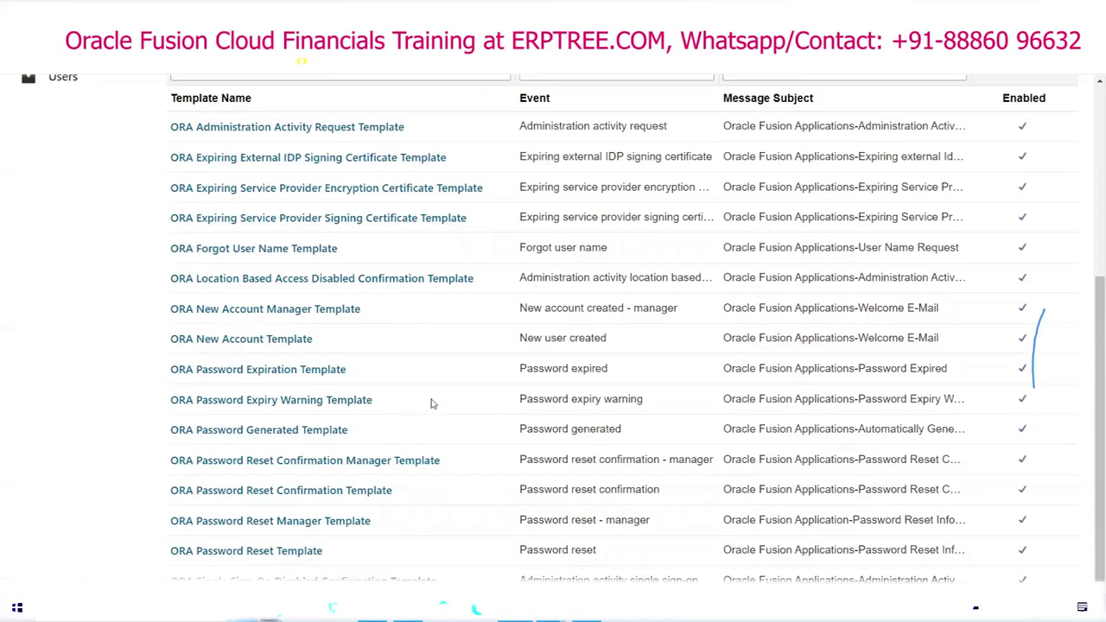
# Step: Finish the ERP category's notification settings and return to user account management
pyautogui.scroll(4, 436, 397)
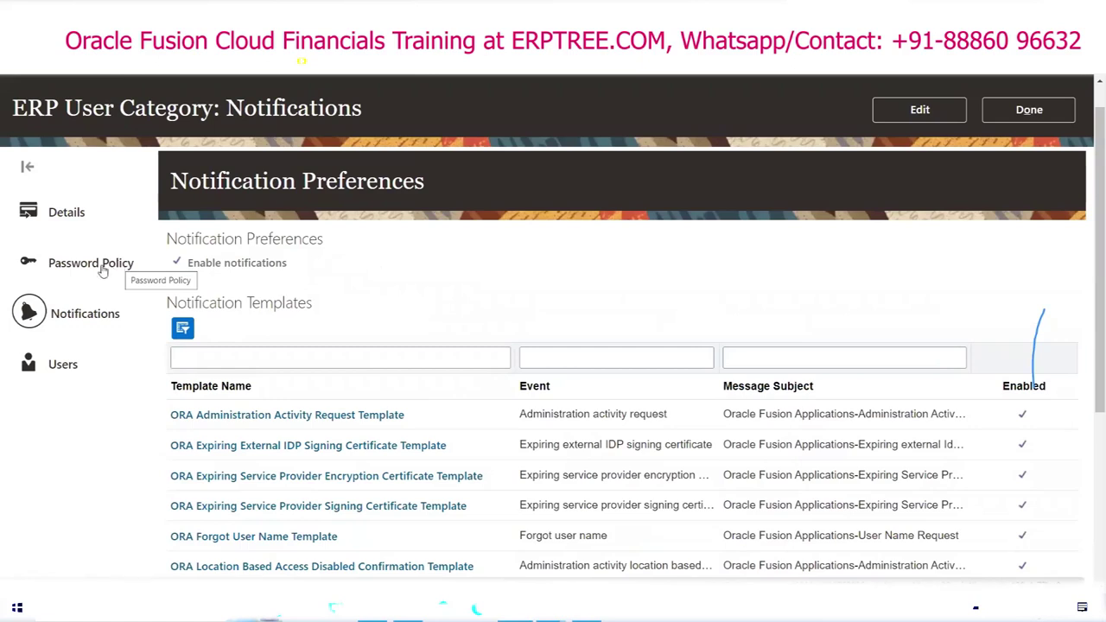
pyautogui.click(1025, 125)
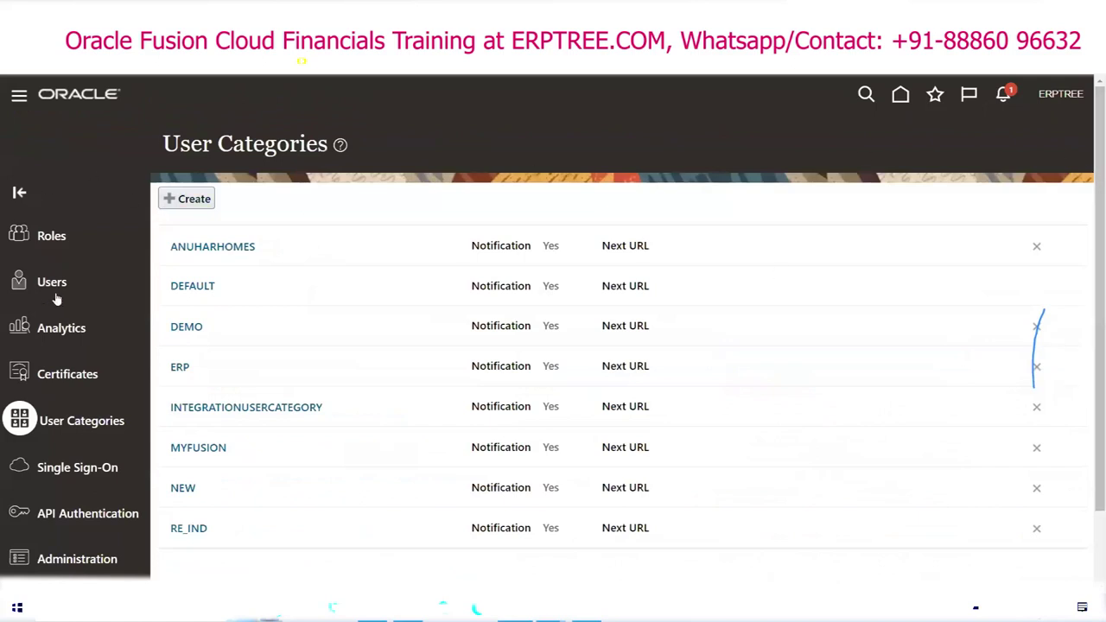
pyautogui.click(43, 288)
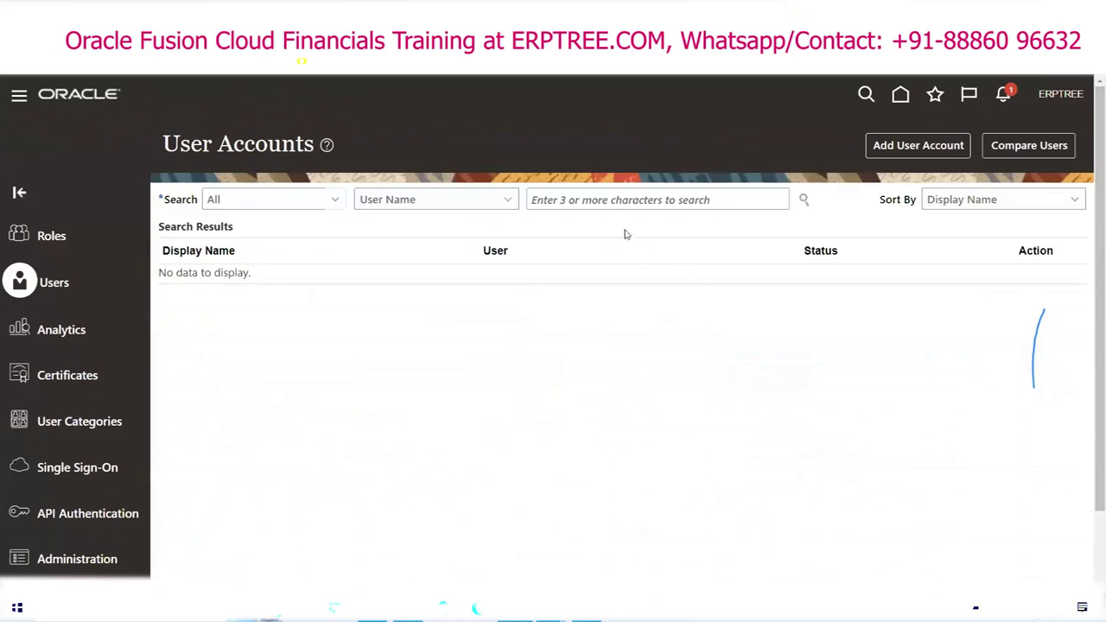
# Step: Open a blank Add User Account form, checking the User Category list but keeping DEFAULT
pyautogui.click(901, 159)
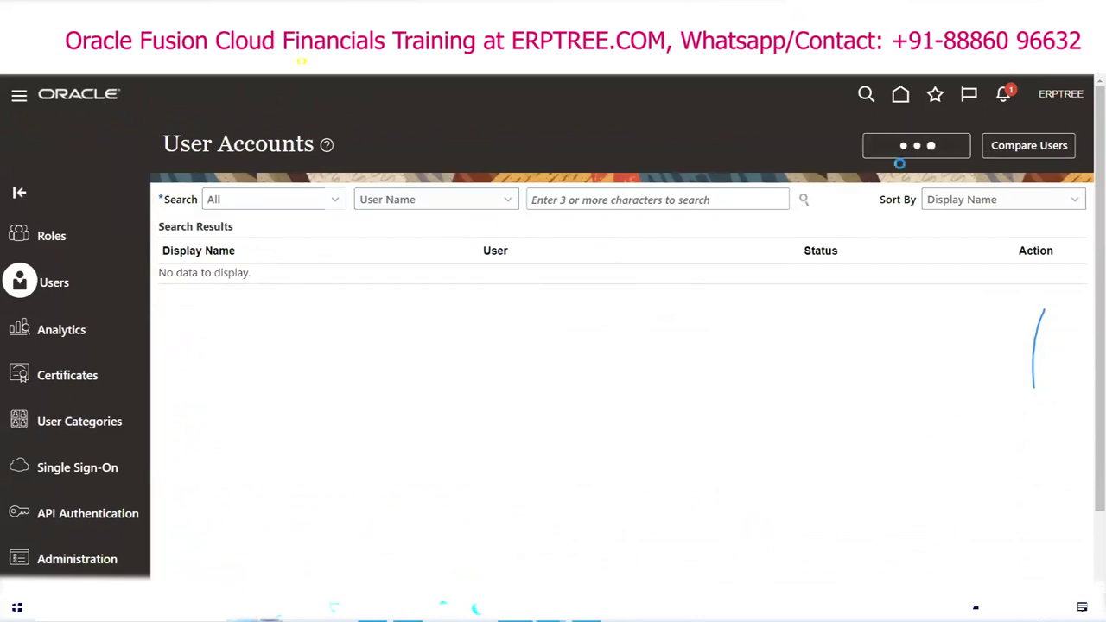
pyautogui.click(769, 265)
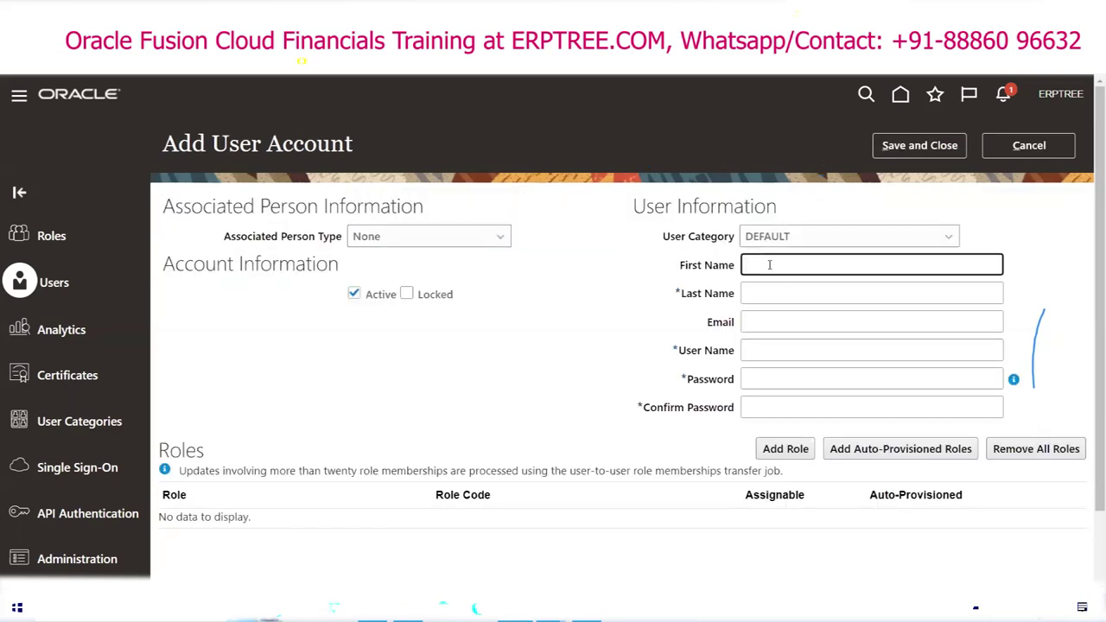
pyautogui.press('Tab')
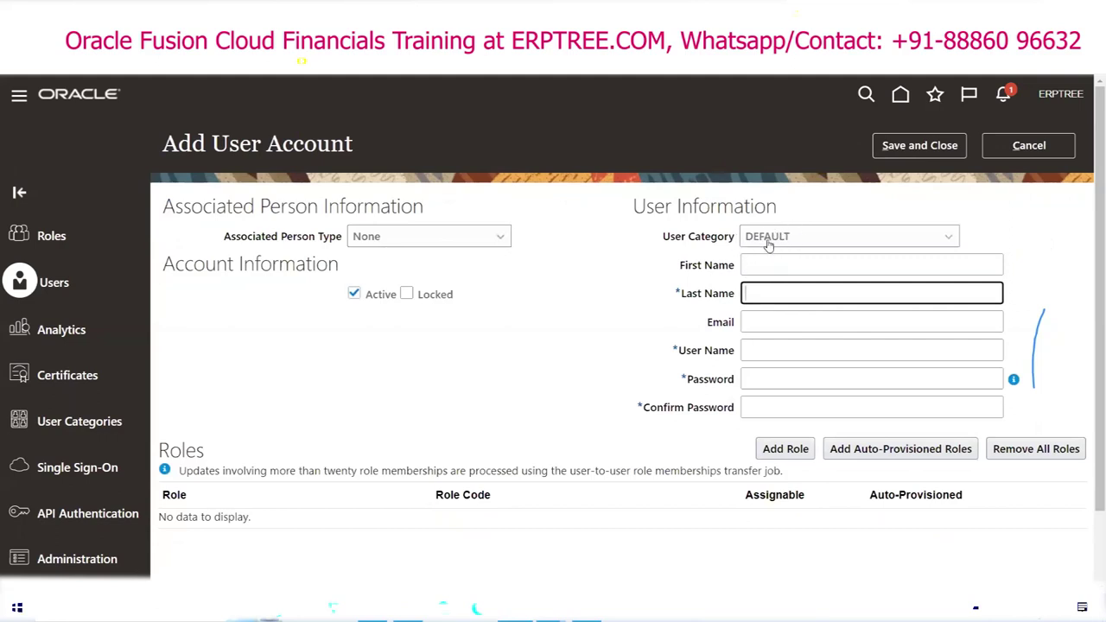
pyautogui.click(948, 241)
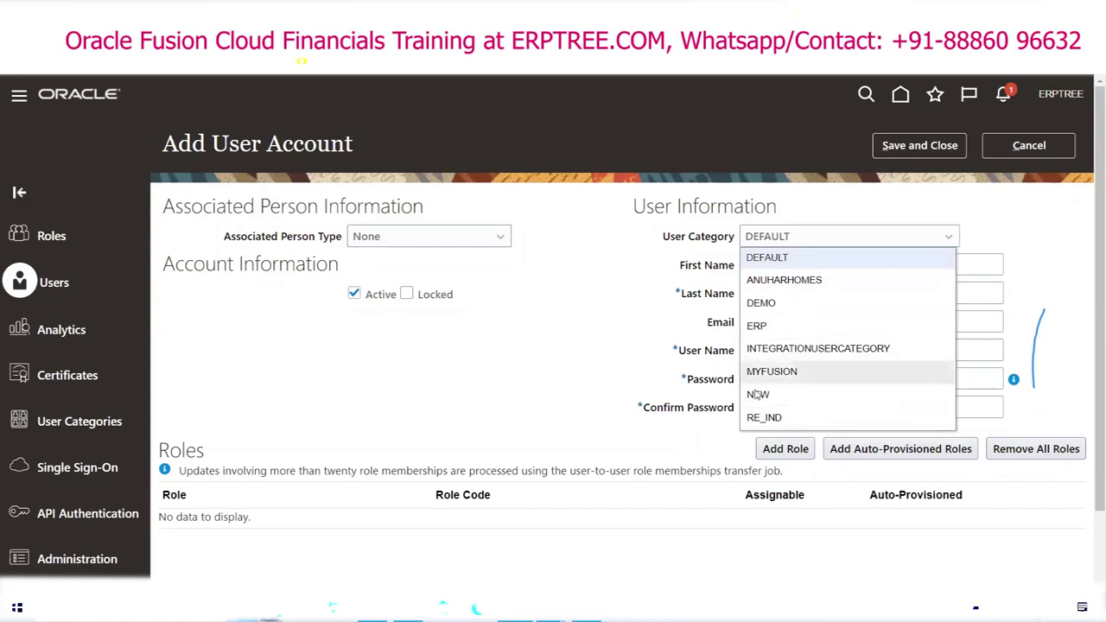
pyautogui.click(1014, 227)
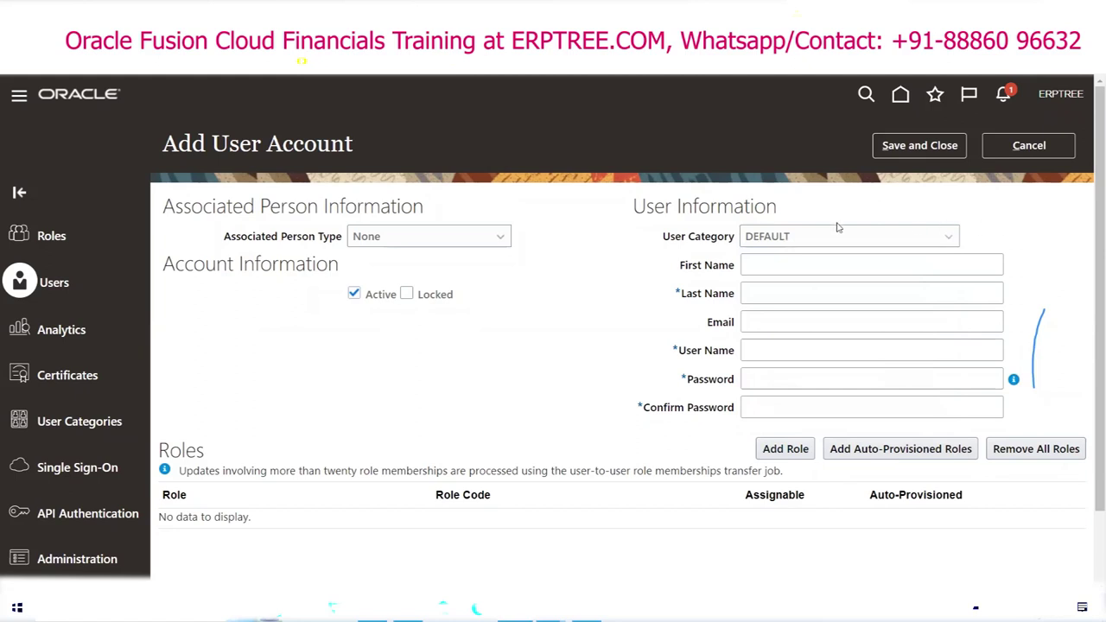
pyautogui.click(780, 240)
pyautogui.click(972, 208)
pyautogui.click(746, 267)
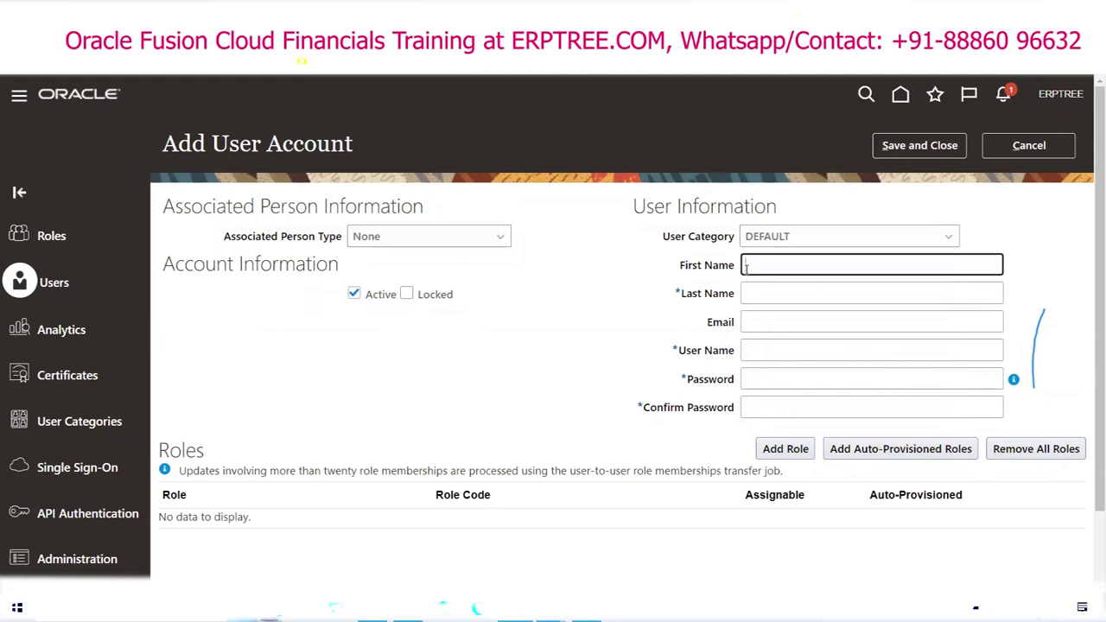
# Step: Enter a first and last name for the new user and set User Category to ERP
pyautogui.write('yasuri')
pyautogui.press('BackSpace')
pyautogui.press('BackSpace')
pyautogui.press('BackSpace')
pyautogui.press('BackSpace')
pyautogui.press('BackSpace')
pyautogui.press('BackSpace')
pyautogui.write('S')
pyautogui.write('A')
pyautogui.press('Tab')
pyautogui.write('B')
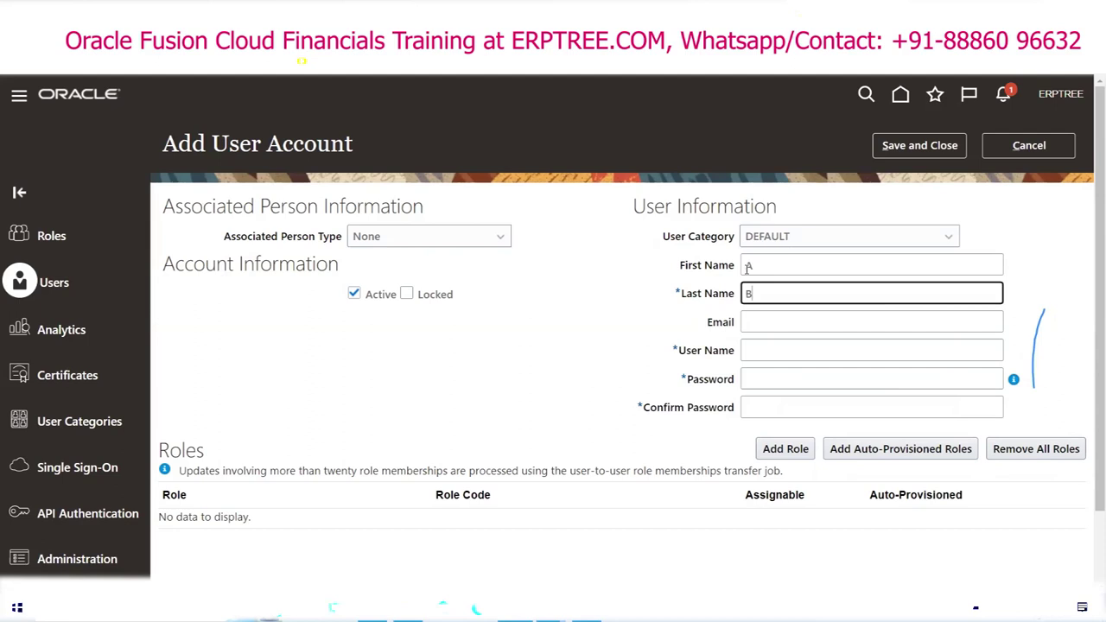
pyautogui.press('Tab')
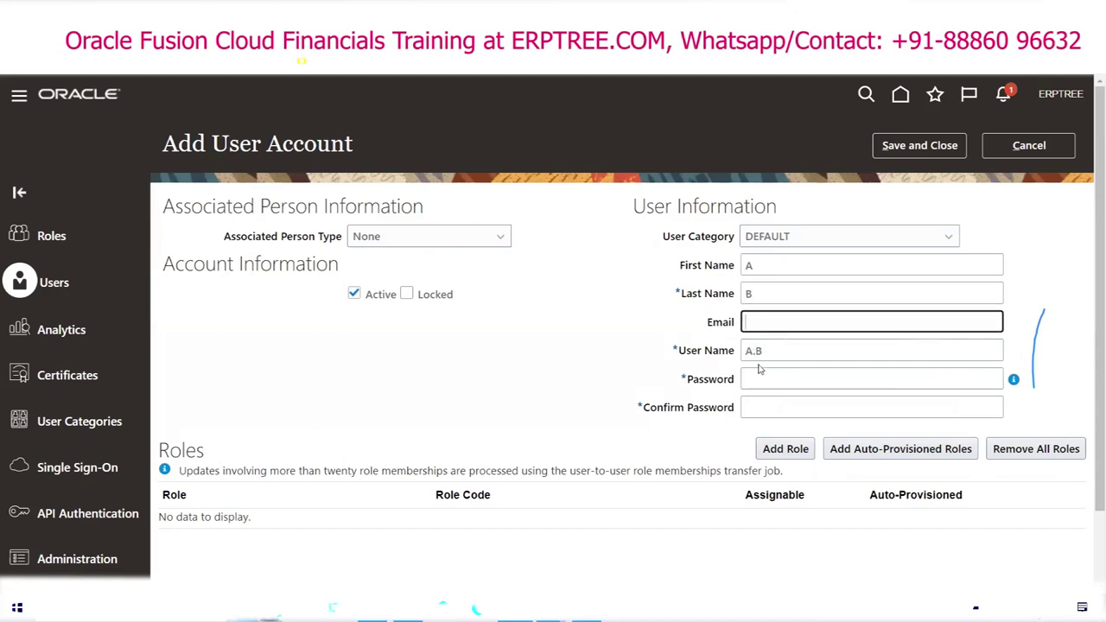
pyautogui.click(791, 238)
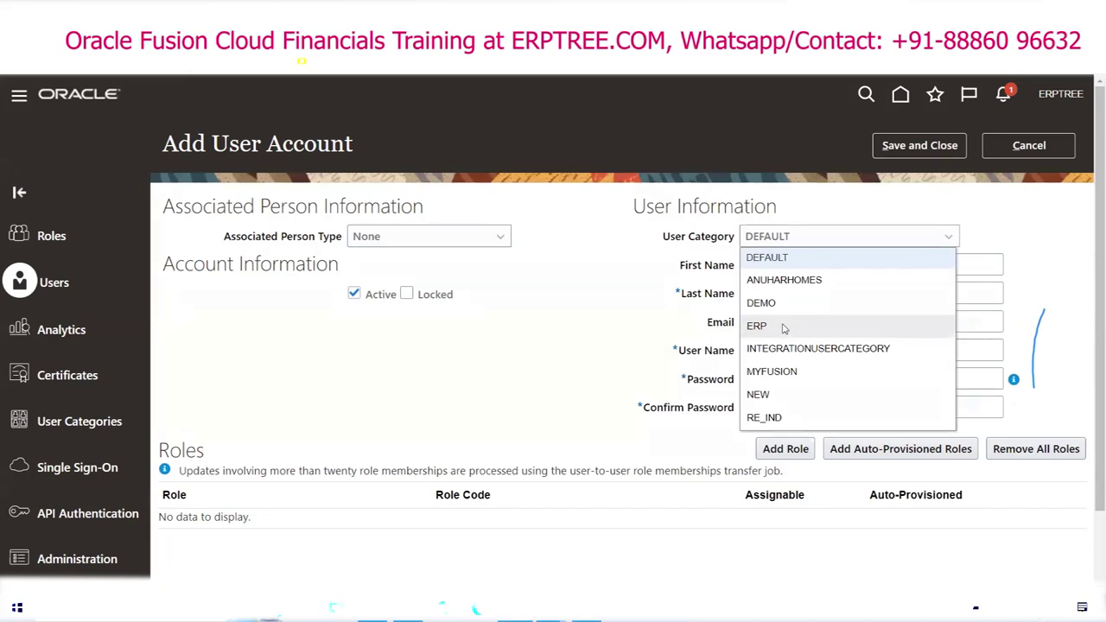
pyautogui.click(784, 329)
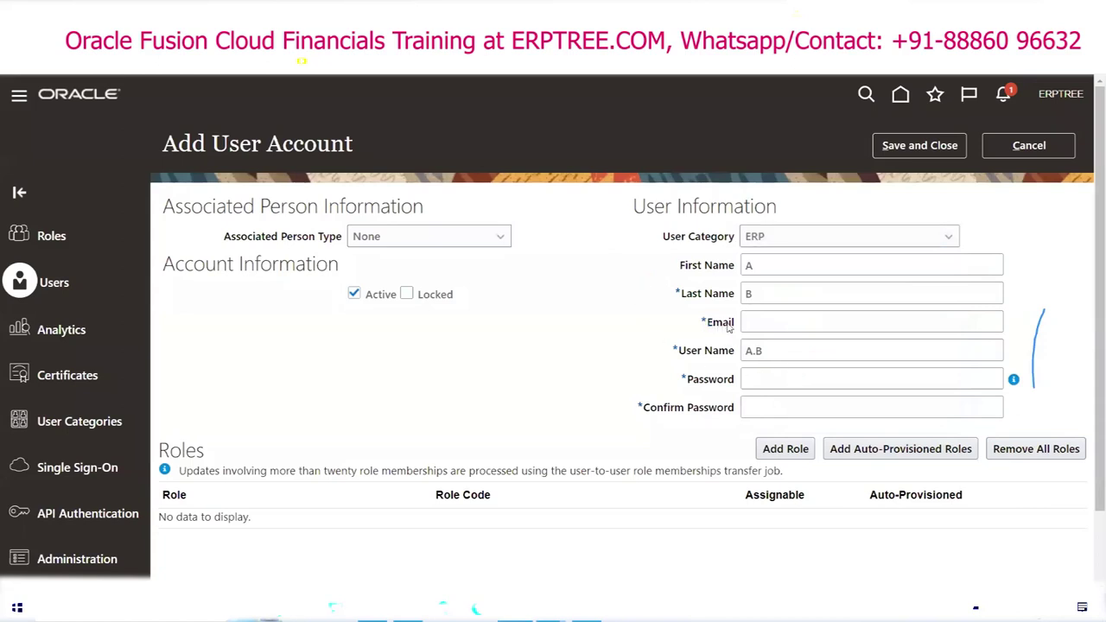
# Step: Replace the names with placeholders, enter the user's e-mail, and paste it as User Name
pyautogui.doubleClick(769, 263)
pyautogui.press('BackSpace')
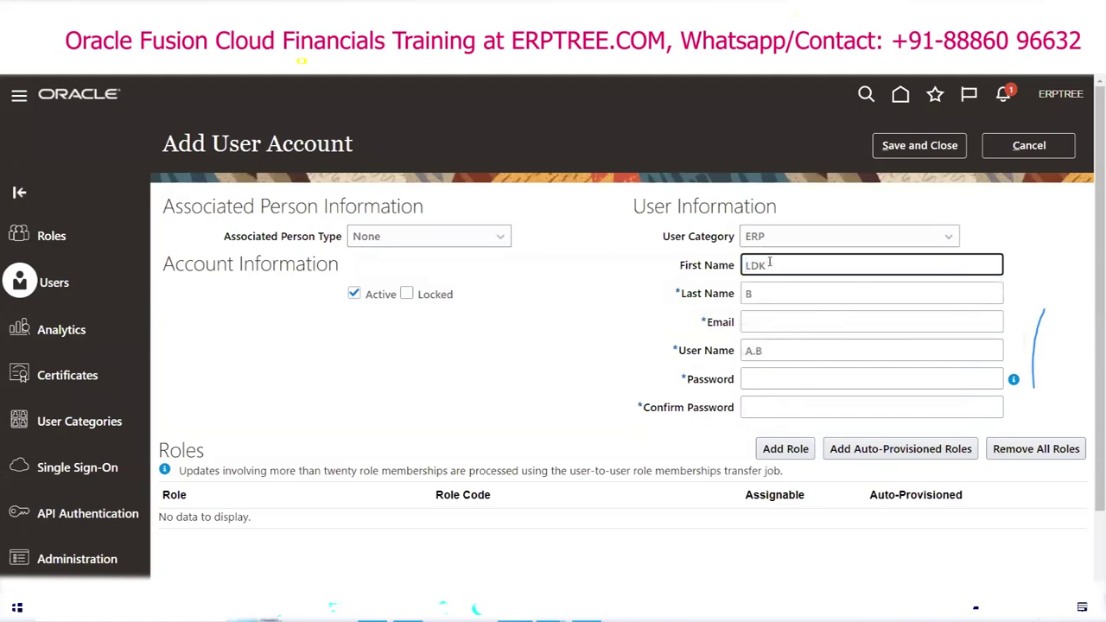
pyautogui.write('aa')
pyautogui.press('BackSpace')
pyautogui.press('BackSpace')
pyautogui.write('AAAA')
pyautogui.press('Tab')
pyautogui.write('BBBBB')
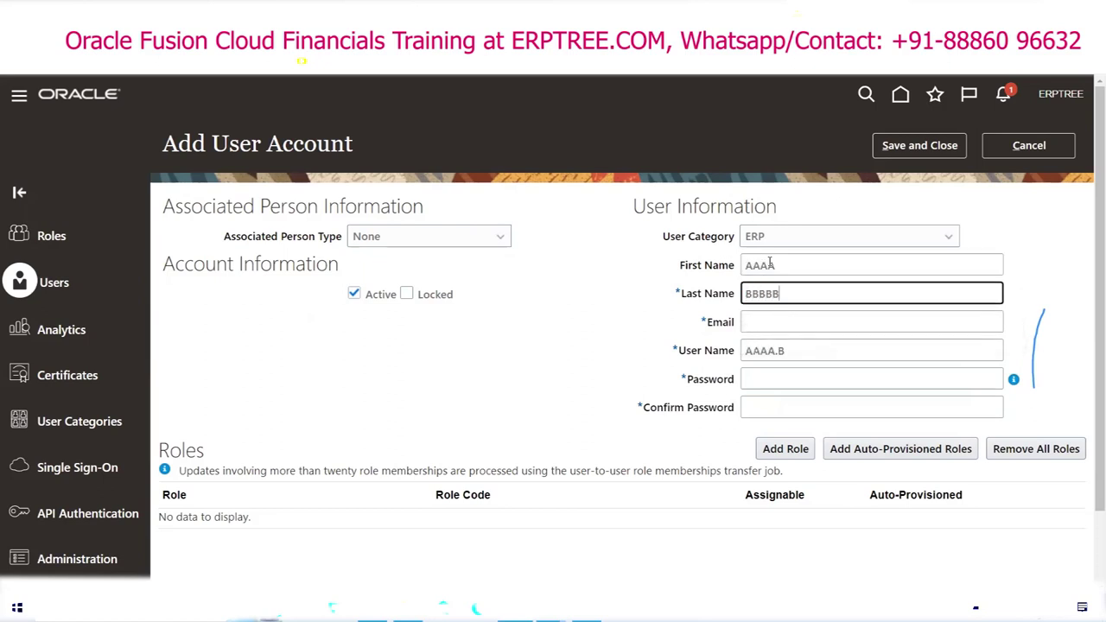
pyautogui.press('Tab')
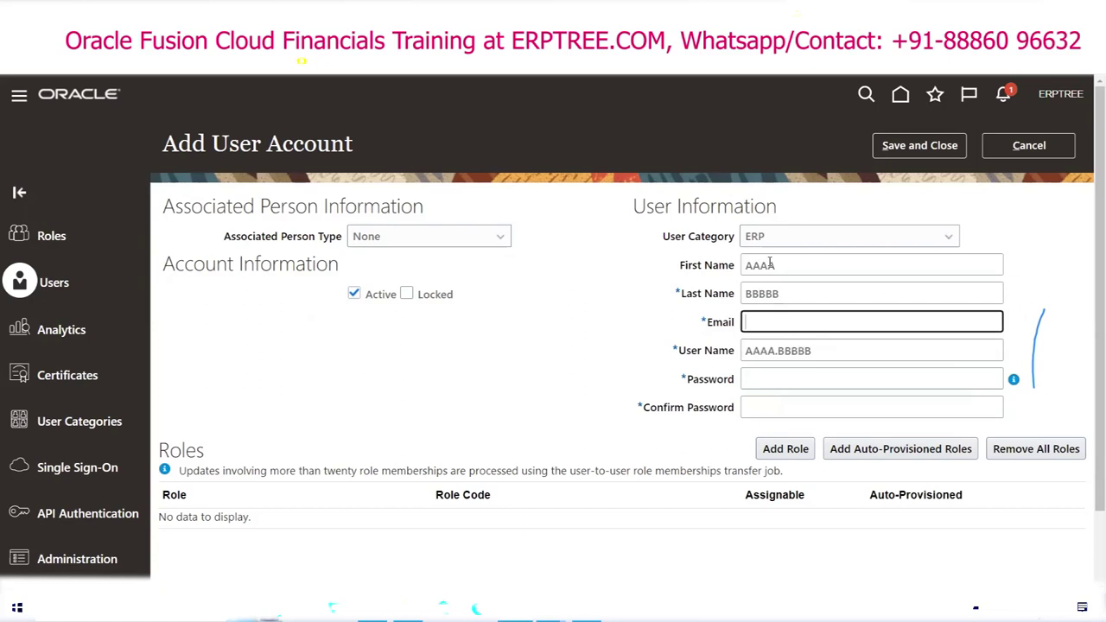
pyautogui.write('ABC@GMAIL.COM')
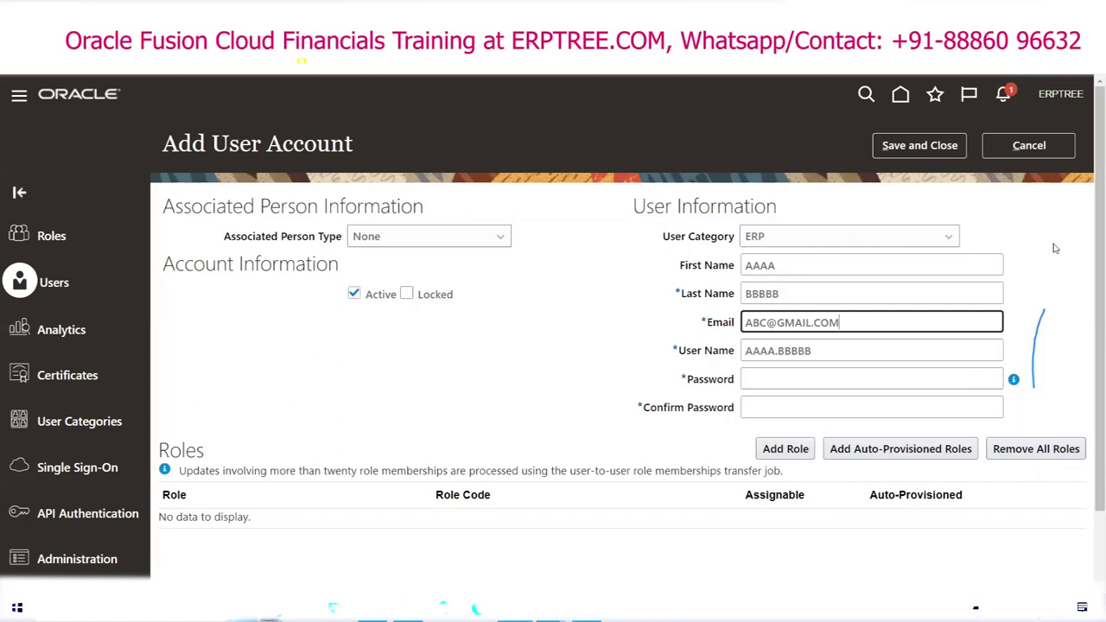
pyautogui.press('Tab')
pyautogui.hotkey('ctrl', 'v')
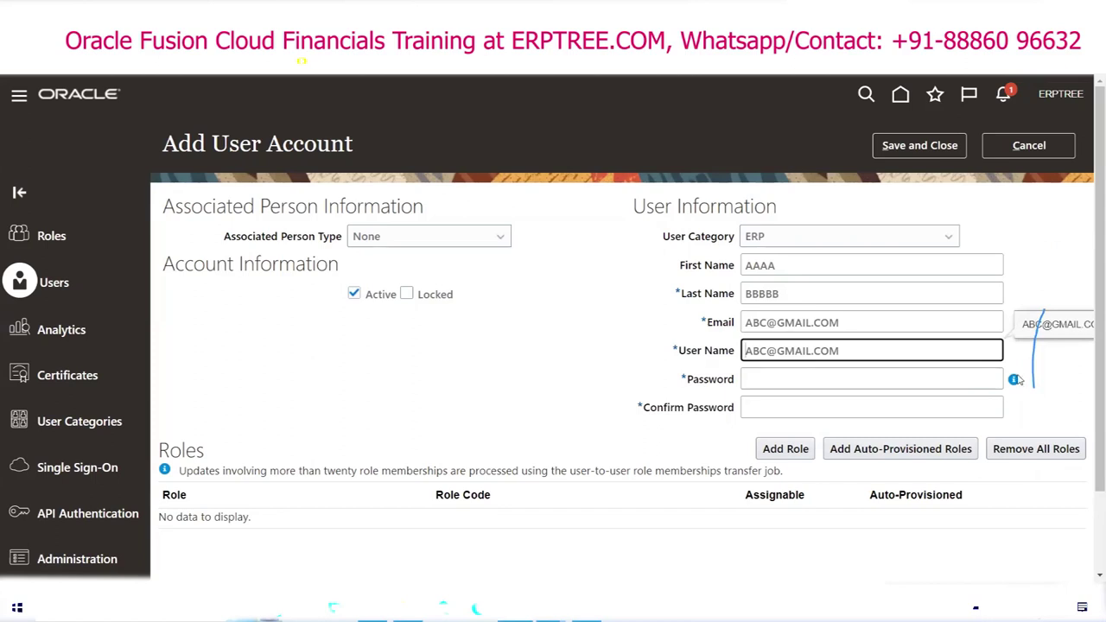
pyautogui.moveTo(1013, 381)
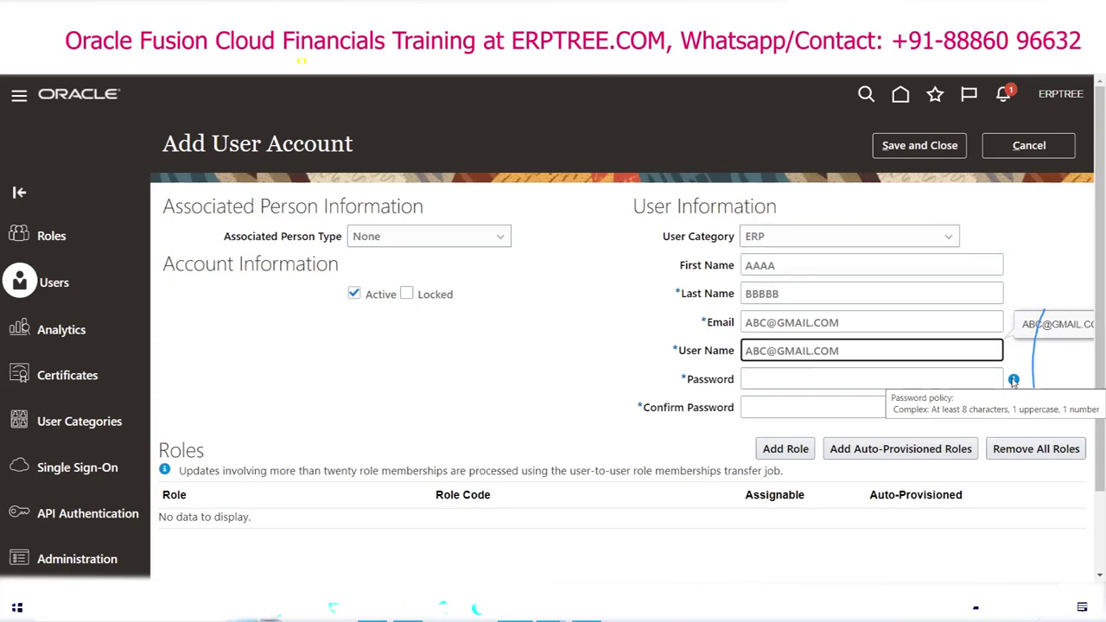
# Step: Enter and confirm the account password, save the new user, then switch to the Excel notes
pyautogui.click(887, 381)
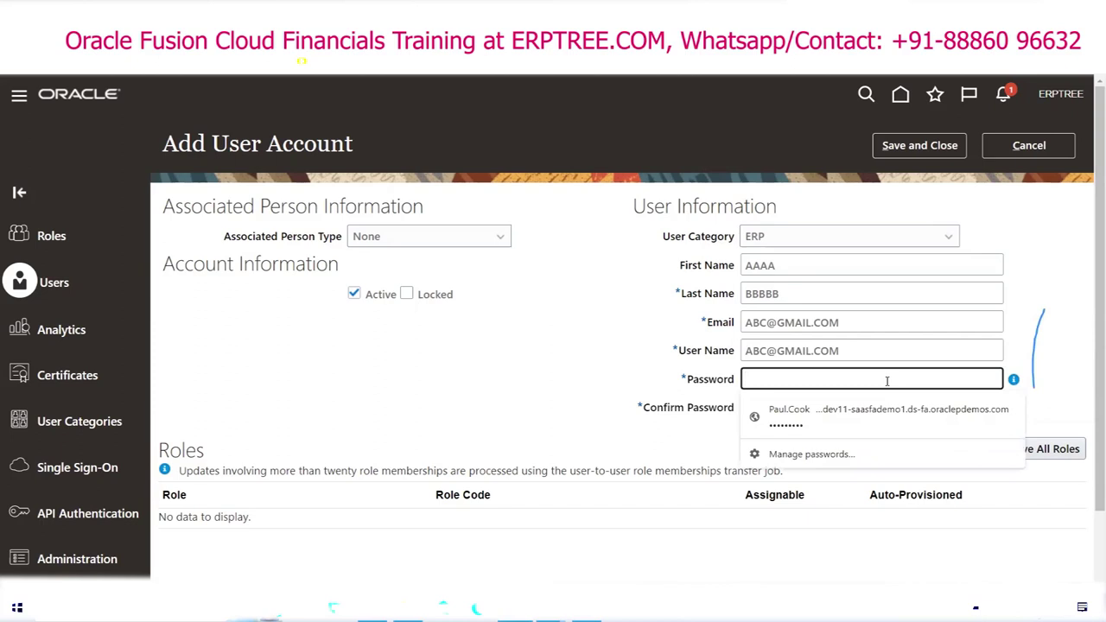
pyautogui.write('Welcome12')
pyautogui.press('Tab')
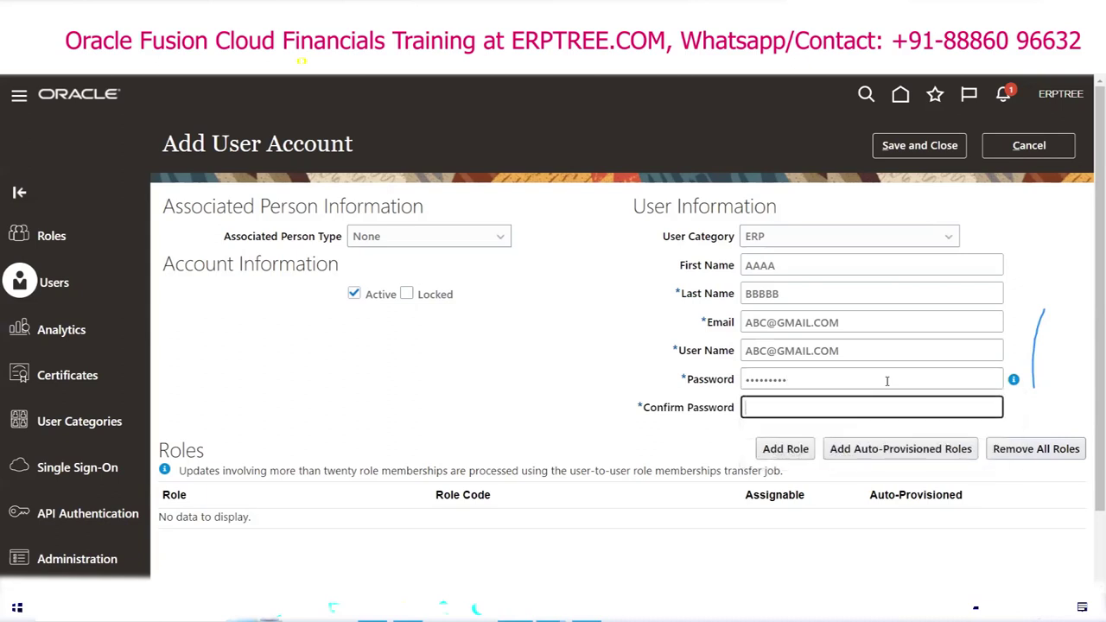
pyautogui.write('••••••••2')
pyautogui.click(951, 152)
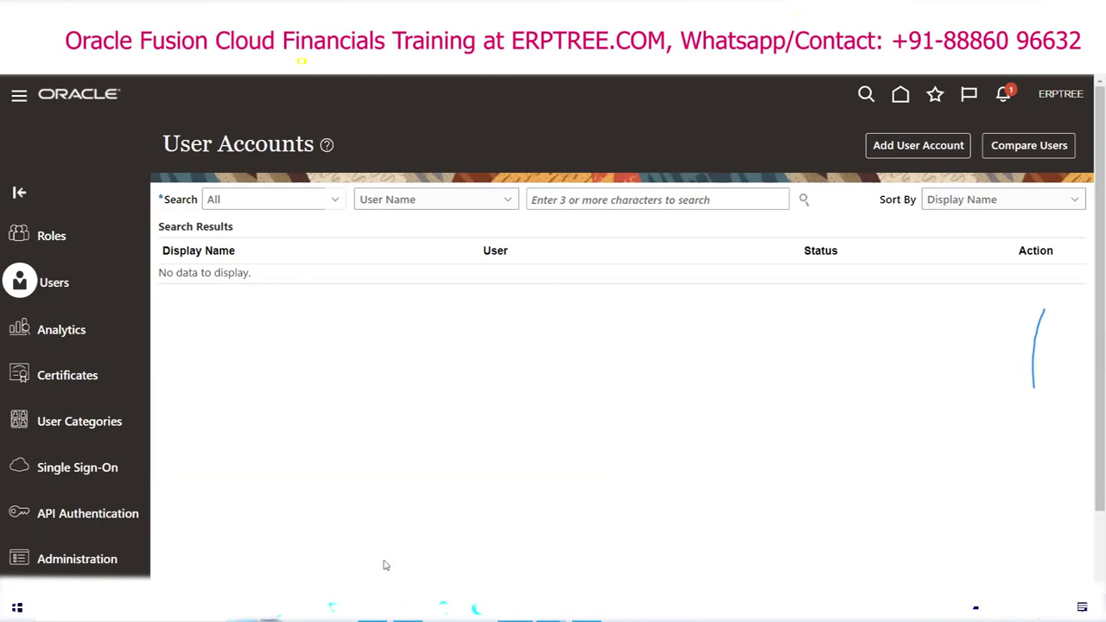
pyautogui.hotkey('alt', 'Tab')
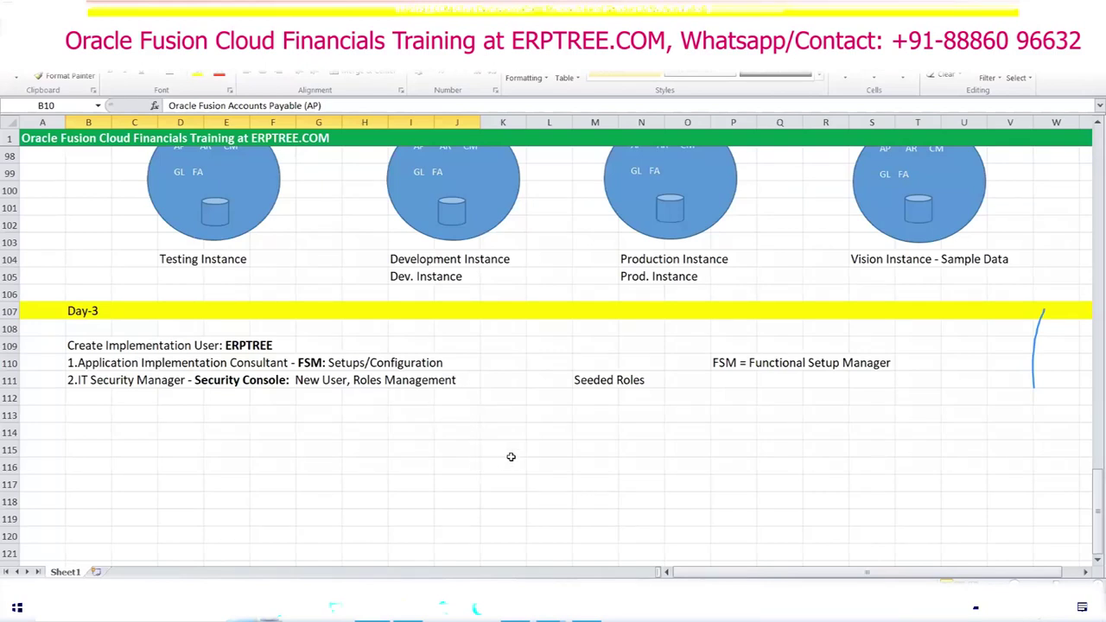
# Step: Add 'Employee User: X' and a Payables roles (Invoice, Payments) note in L115:M116, then clear them
pyautogui.click(551, 450)
pyautogui.write('Employee User: X')
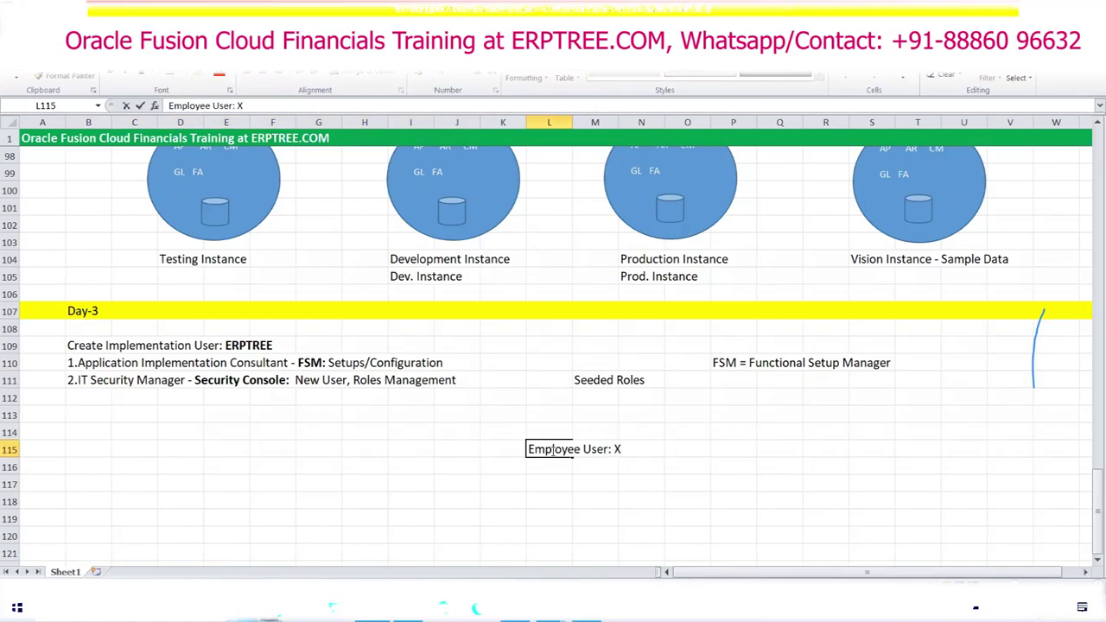
pyautogui.click(602, 466)
pyautogui.write('Paya')
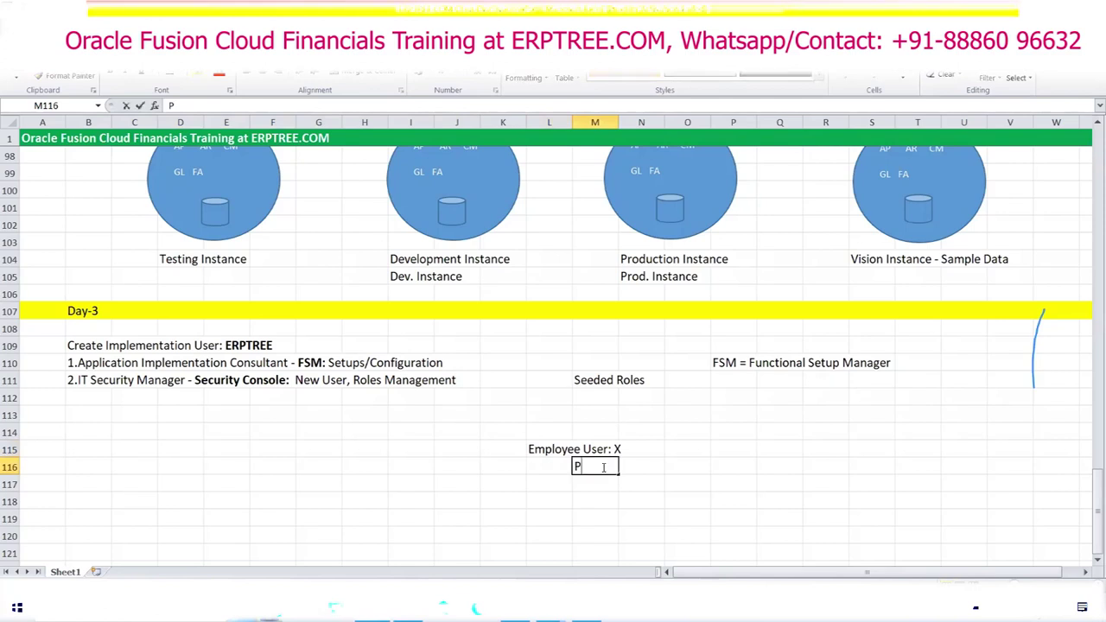
pyautogui.write('s R')
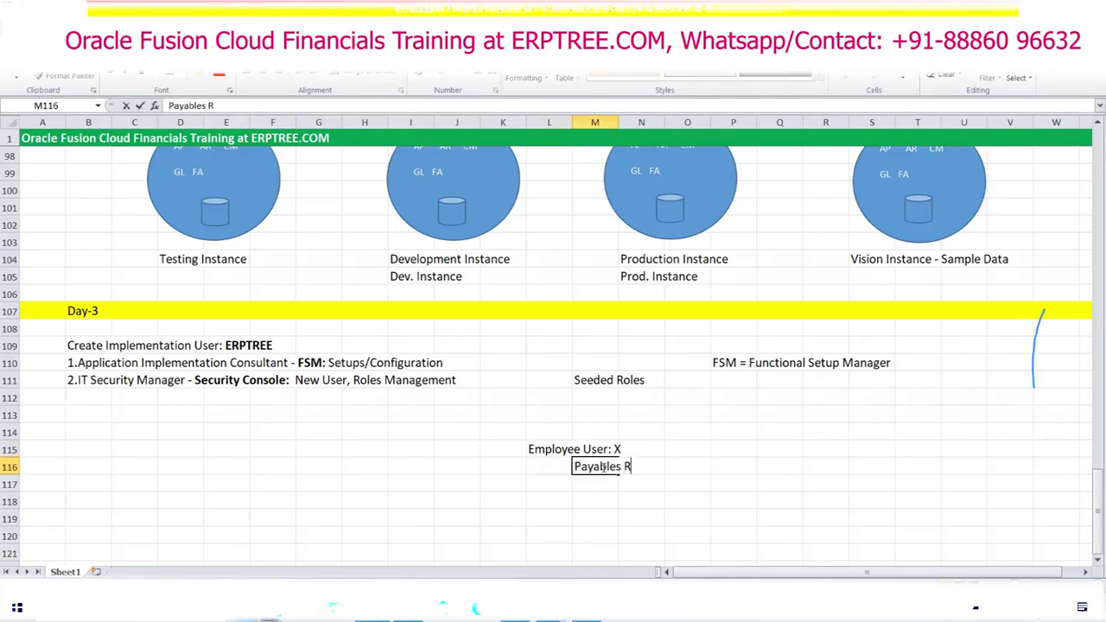
pyautogui.write('oles -')
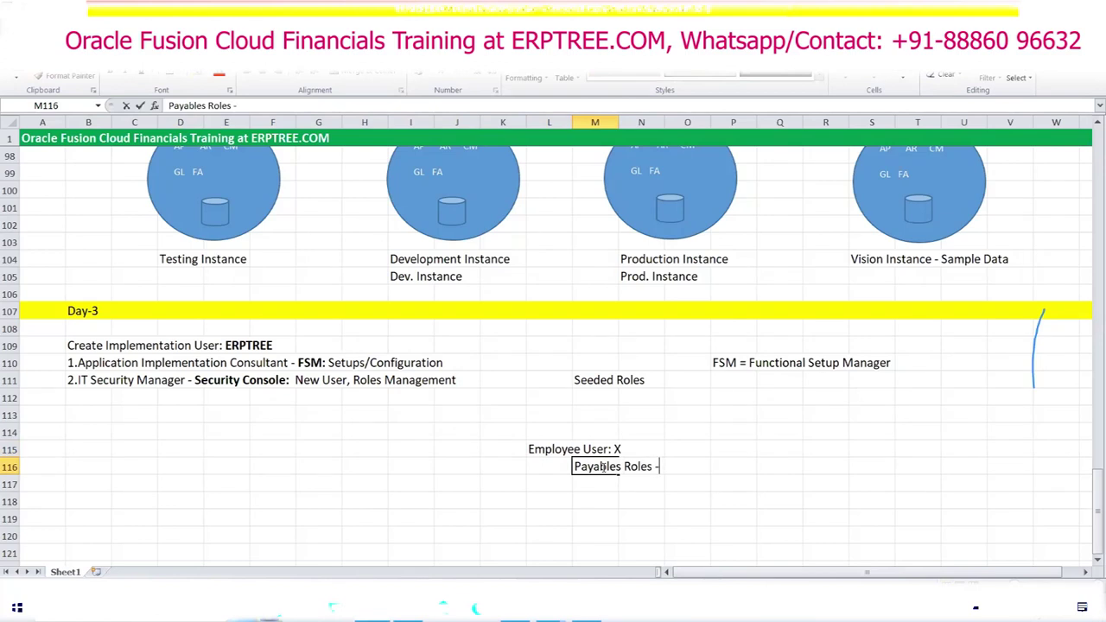
pyautogui.write(' Invoice, Payments')
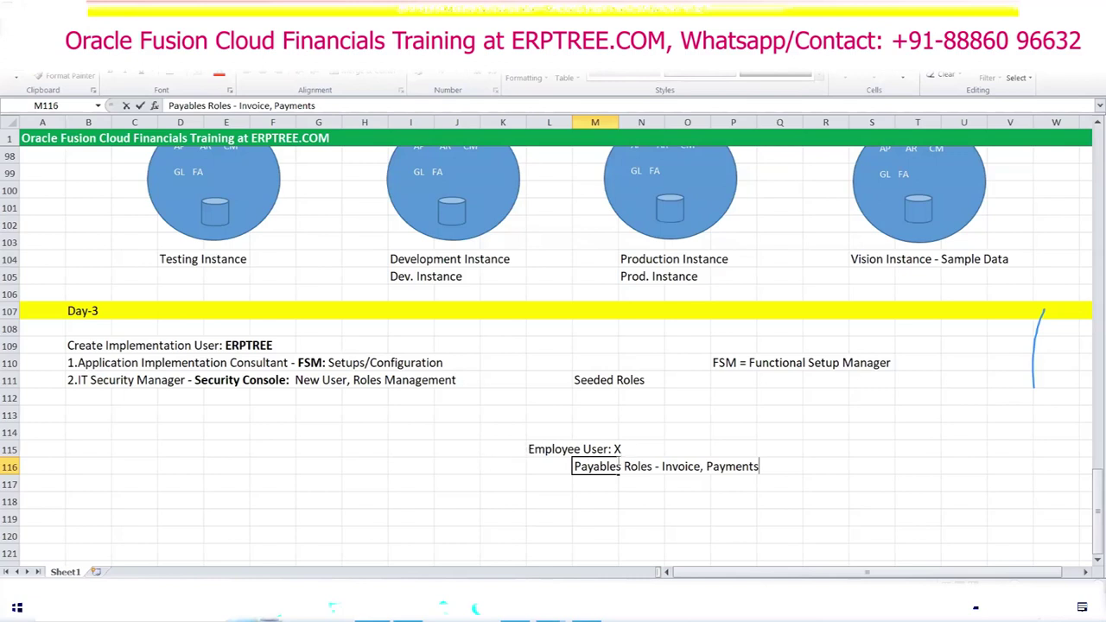
pyautogui.moveTo(557, 449); pyautogui.dragTo(767, 466)
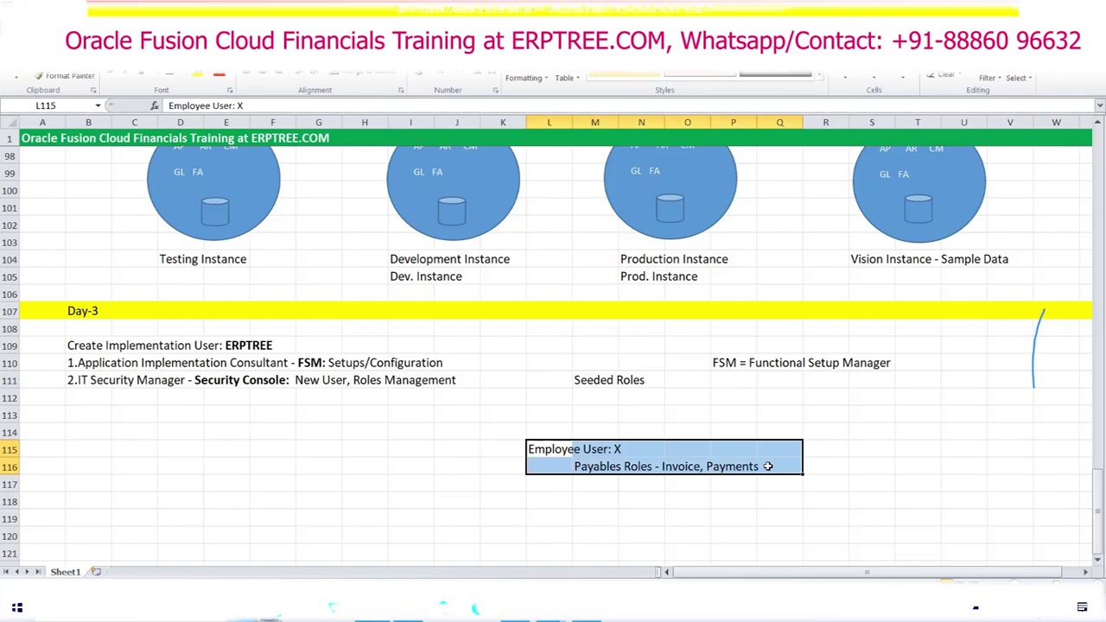
pyautogui.press('Delete')
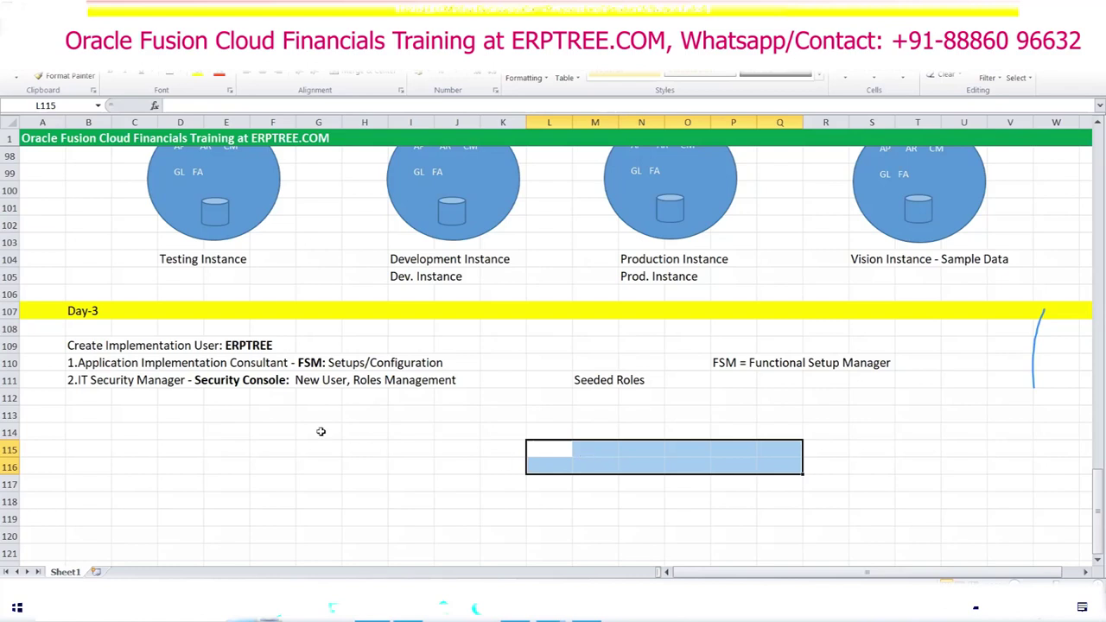
pyautogui.click(189, 415)
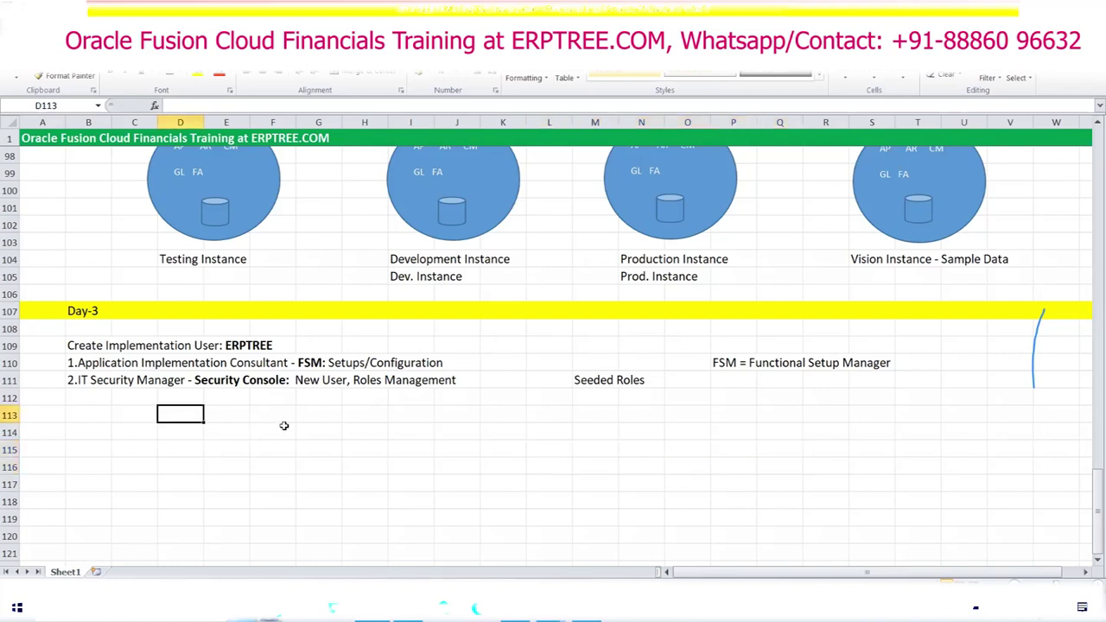
# Step: Scroll down the Day-3 notes and switch back to the Security Console User Accounts page
pyautogui.scroll(-2, 285, 425)
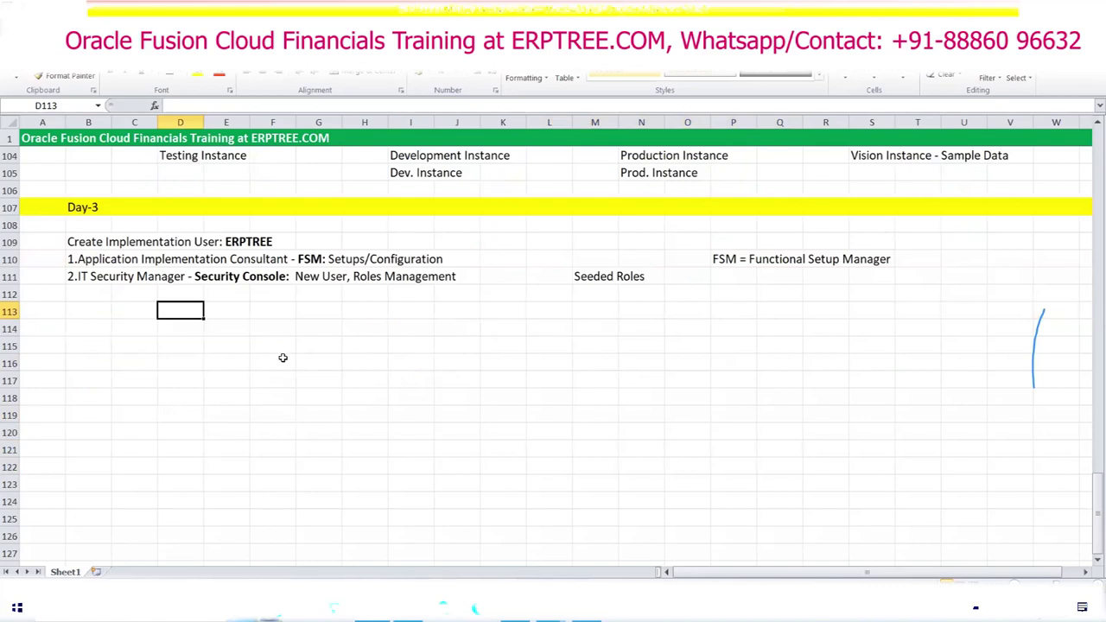
pyautogui.scroll(-1, 283, 358)
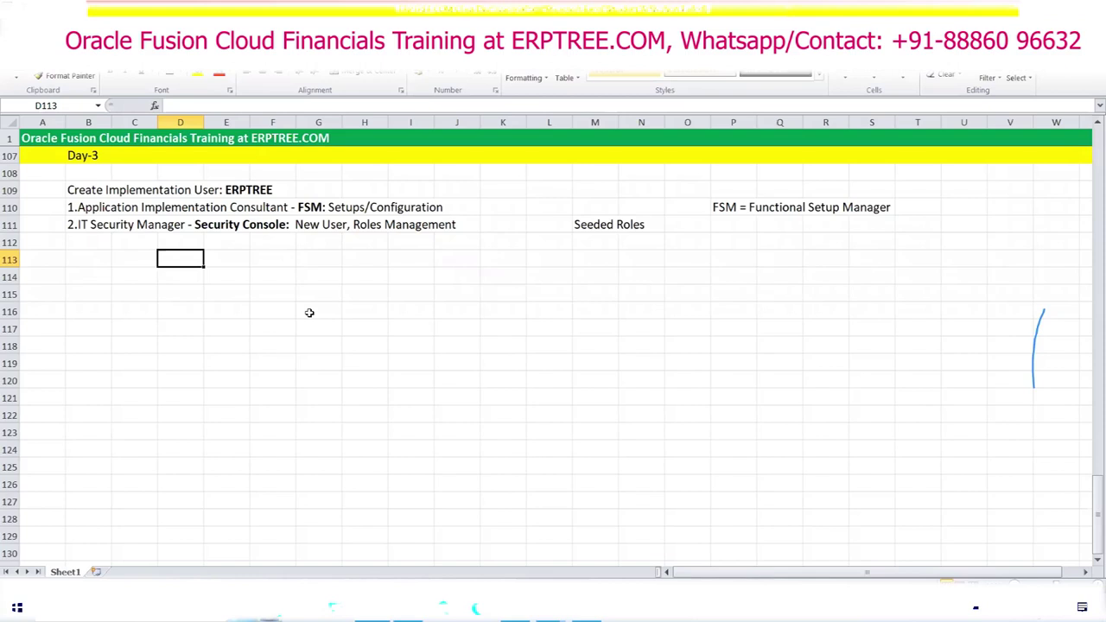
pyautogui.hotkey('alt', 'Tab')
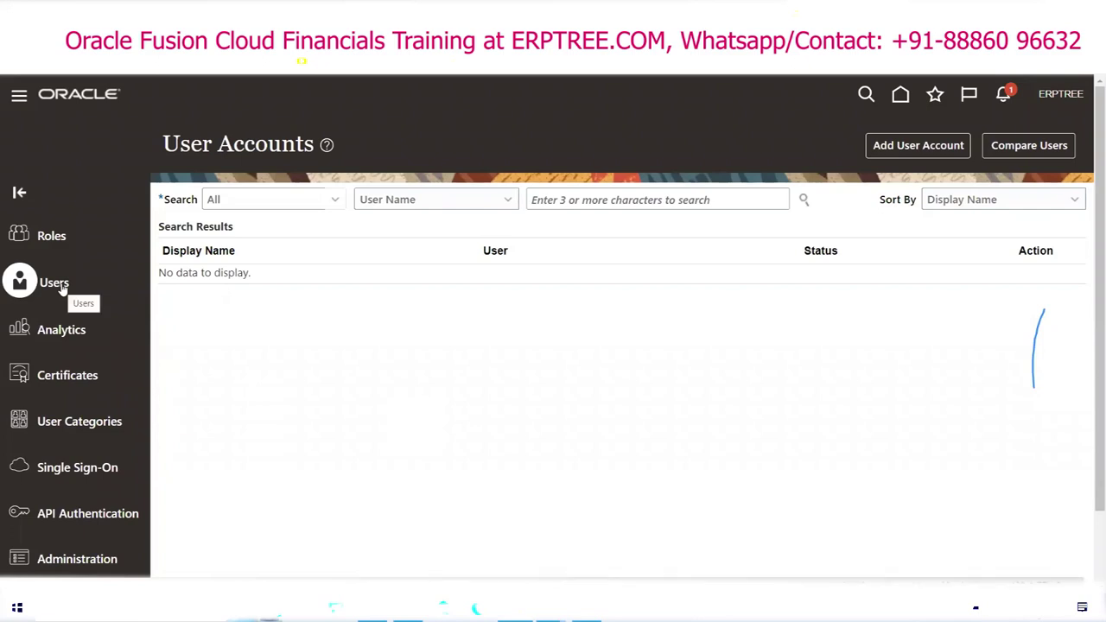
# Step: Search the user accounts for the new user name
pyautogui.click(613, 205)
pyautogui.write('X')
pyautogui.press('BackSpace')
pyautogui.write('XYZERP')
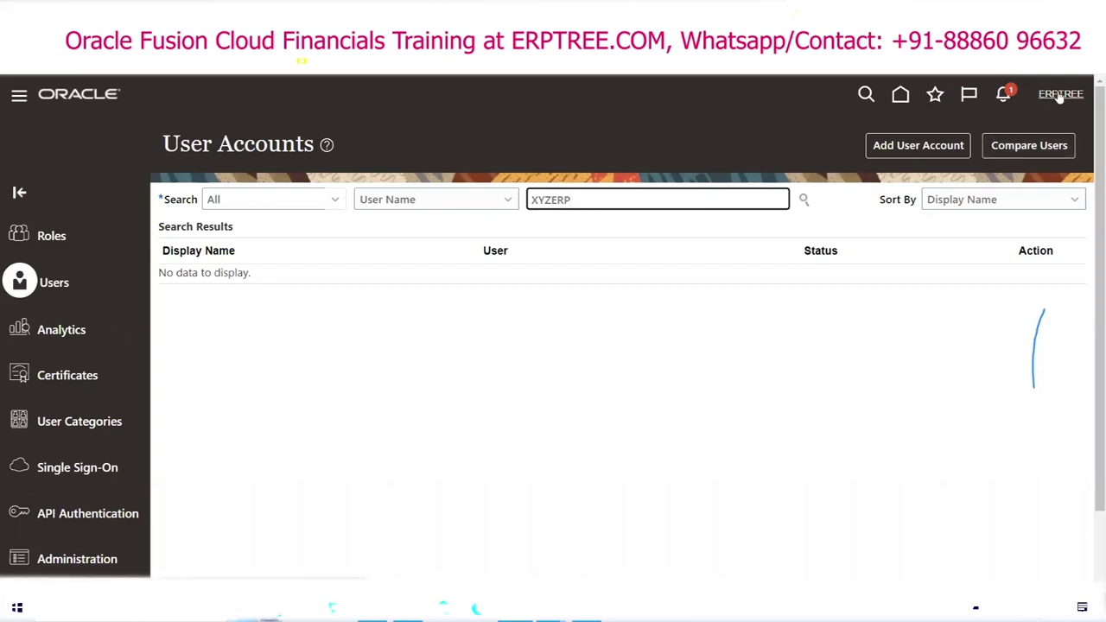
pyautogui.click(804, 200)
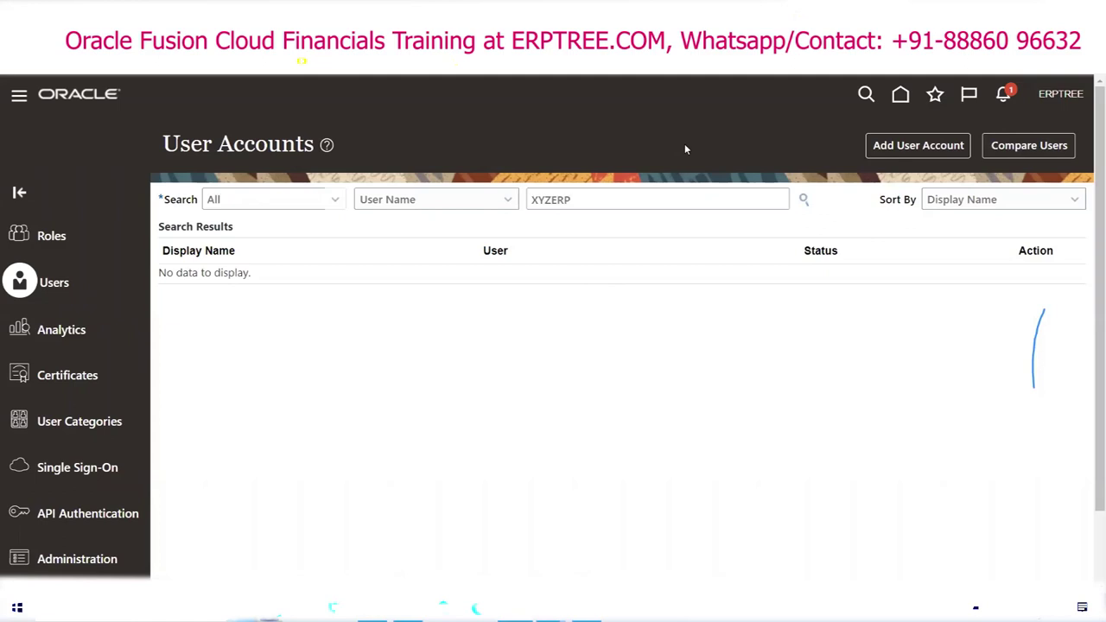
pyautogui.click(1036, 294)
pyautogui.click(999, 366)
# Step: Re-run the user name search several times, confirm no match, then return to Excel
pyautogui.doubleClick(571, 201)
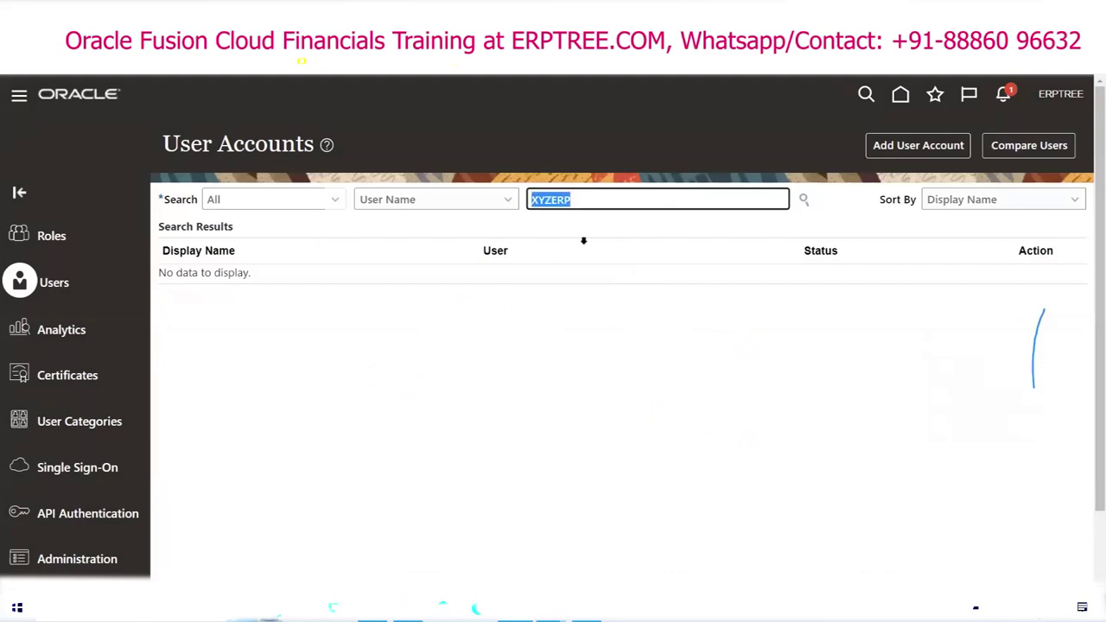
pyautogui.click(805, 200)
pyautogui.click(804, 199)
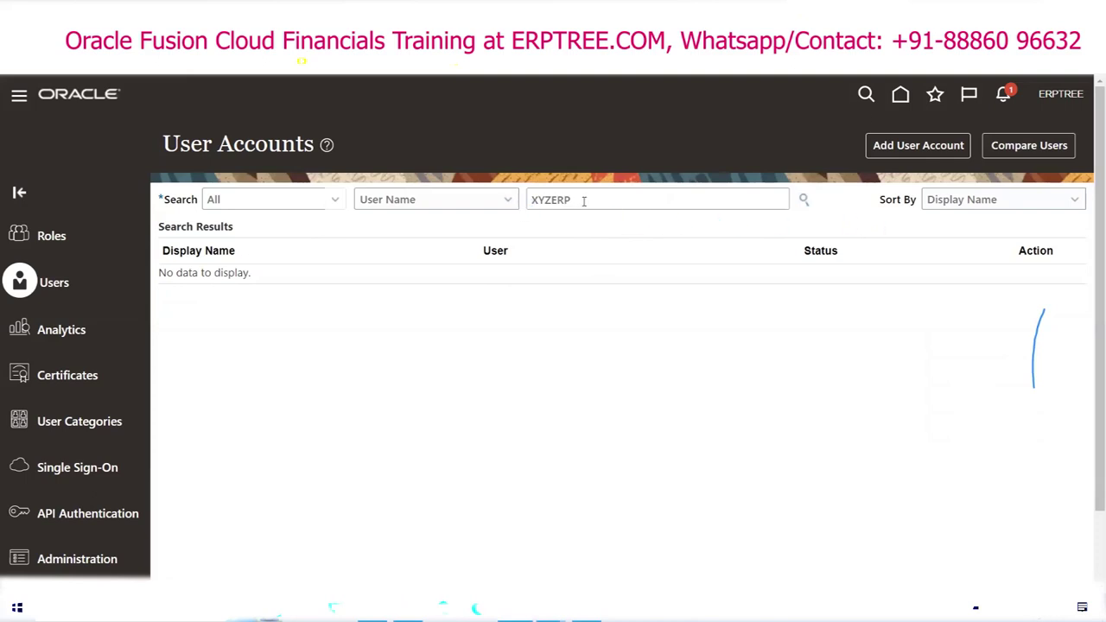
pyautogui.click(804, 199)
pyautogui.click(804, 200)
pyautogui.doubleClick(587, 195)
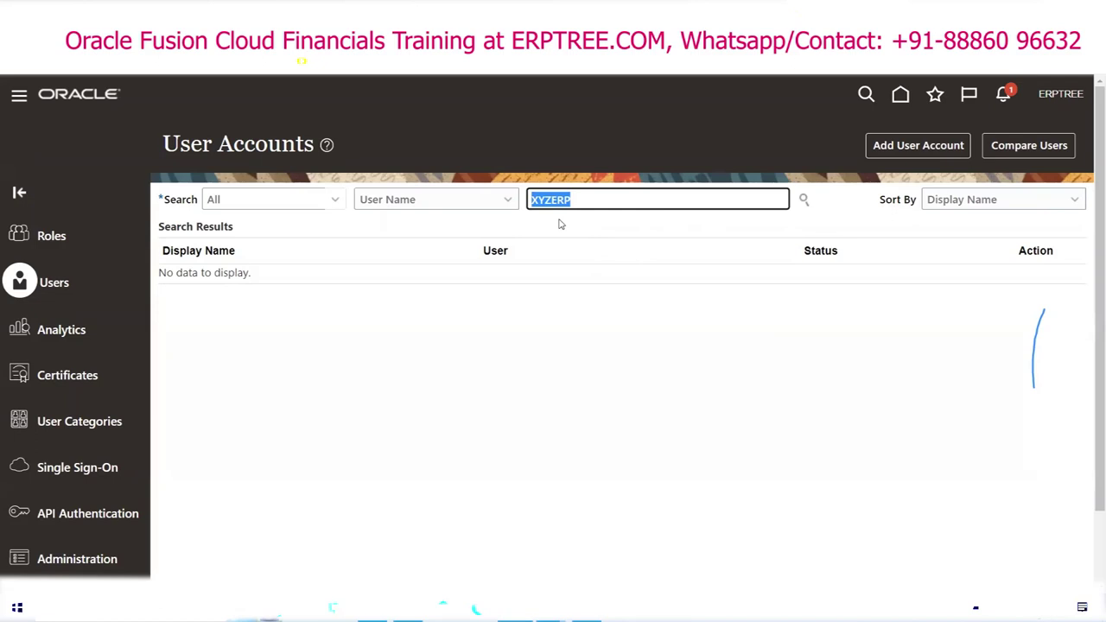
pyautogui.click(849, 209)
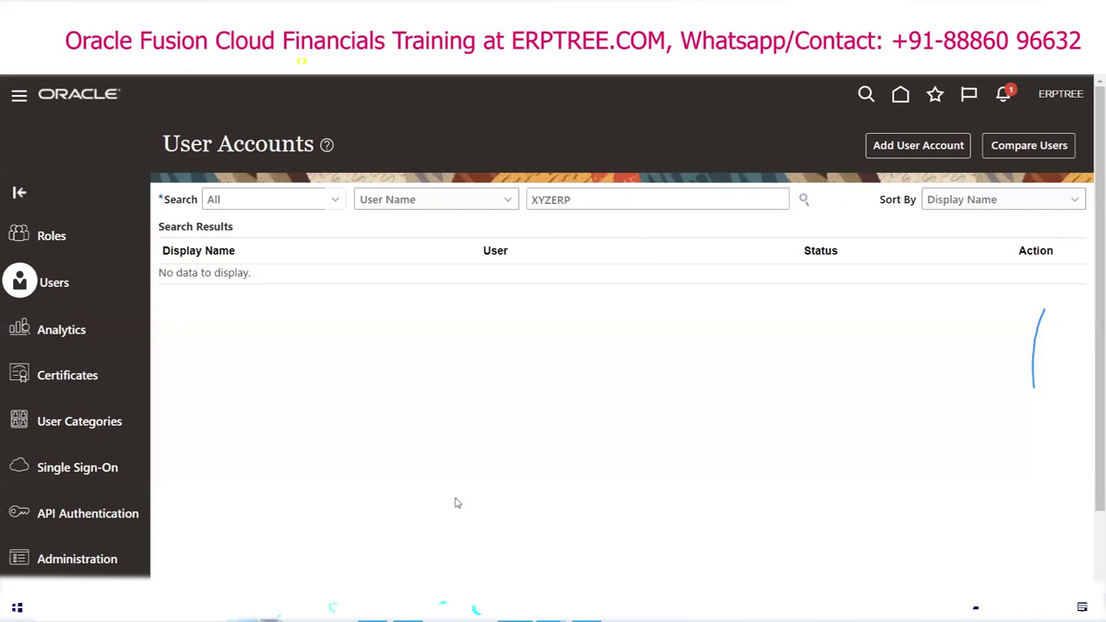
pyautogui.hotkey('alt', 'Tab')
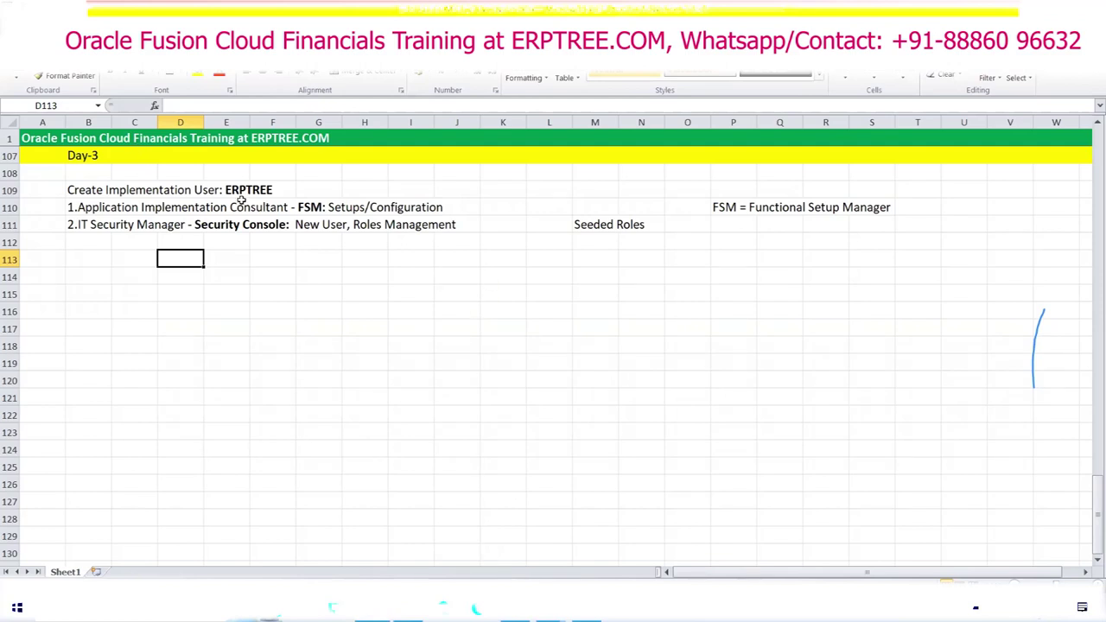
# Step: Start a new user account in the Security Console with a placeholder last name
pyautogui.hotkey('alt', 'Tab')
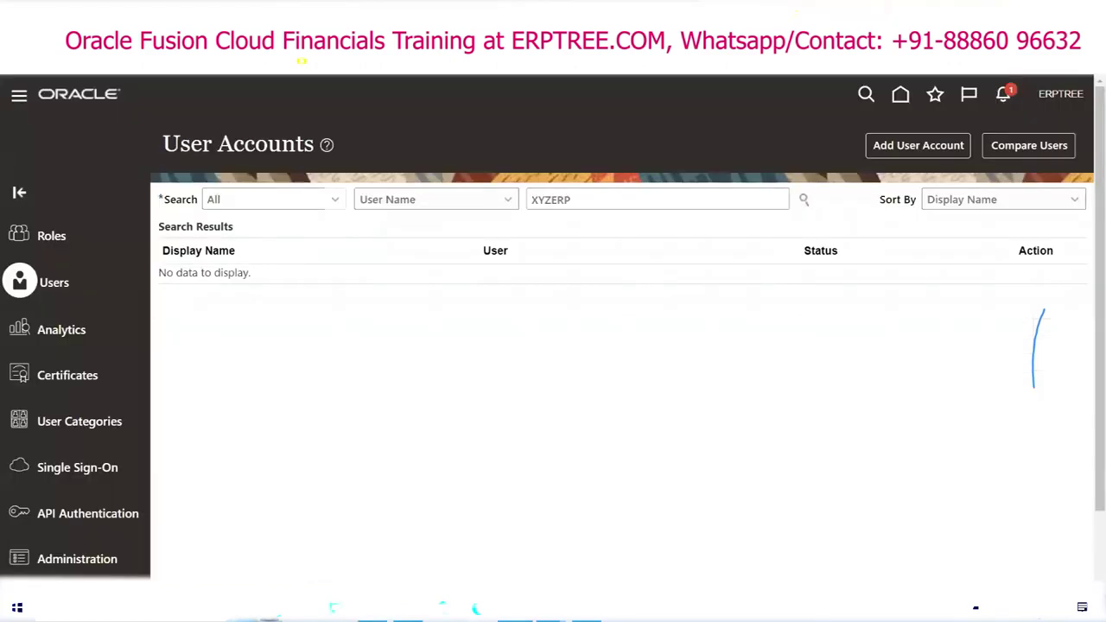
pyautogui.click(883, 148)
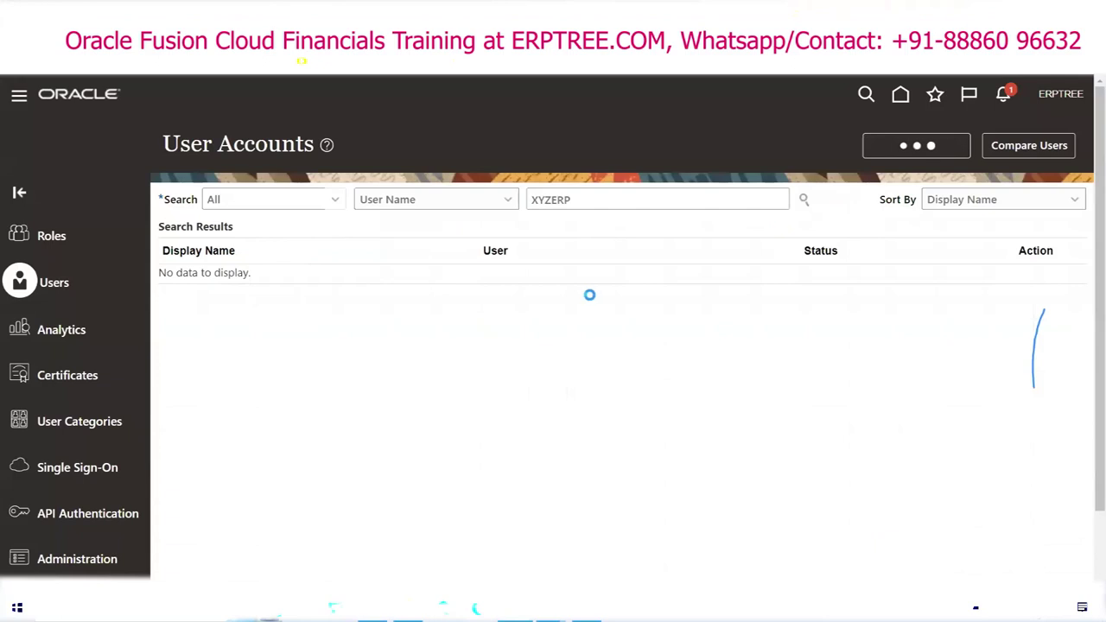
pyautogui.click(764, 298)
pyautogui.write('DSFSD')
pyautogui.click(767, 316)
# Step: Add the Application Implementation Consultant role to the new user account
pyautogui.click(782, 447)
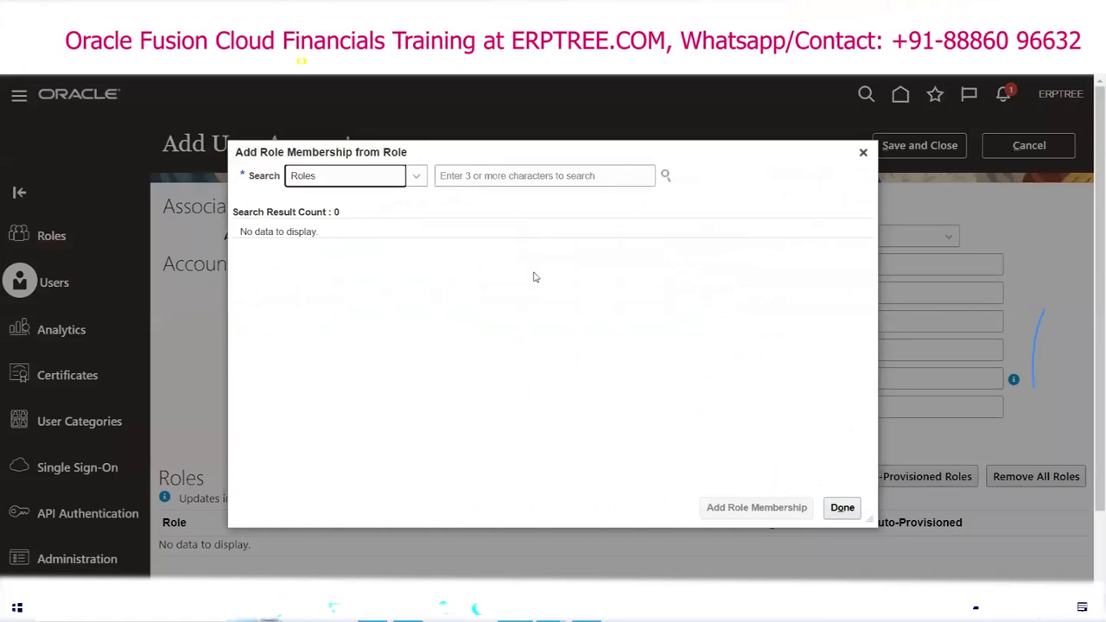
pyautogui.click(534, 177)
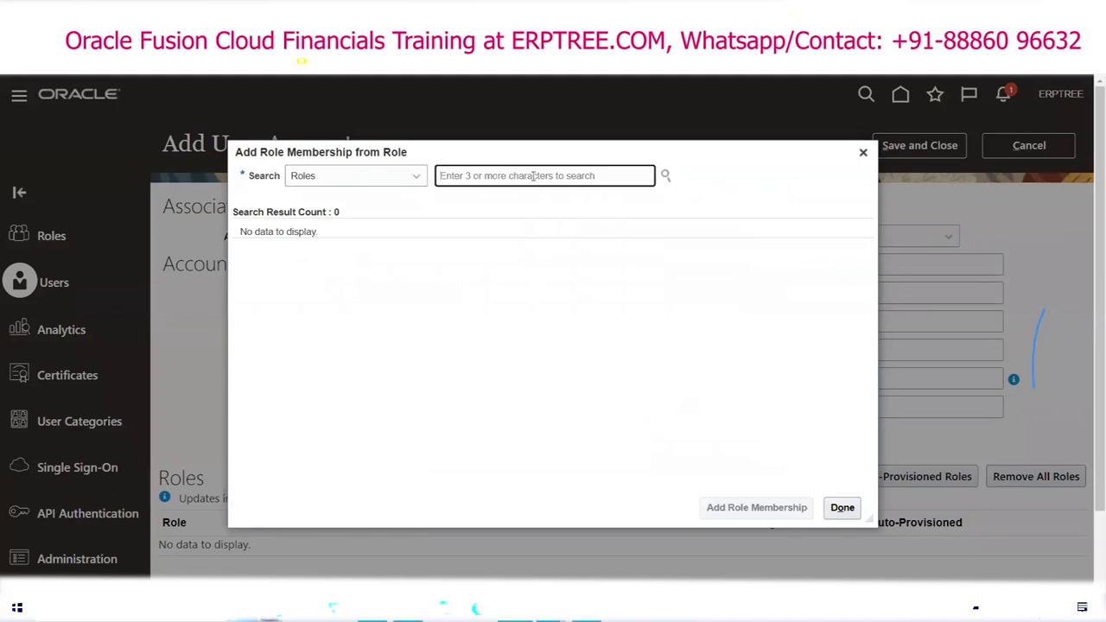
pyautogui.write('A')
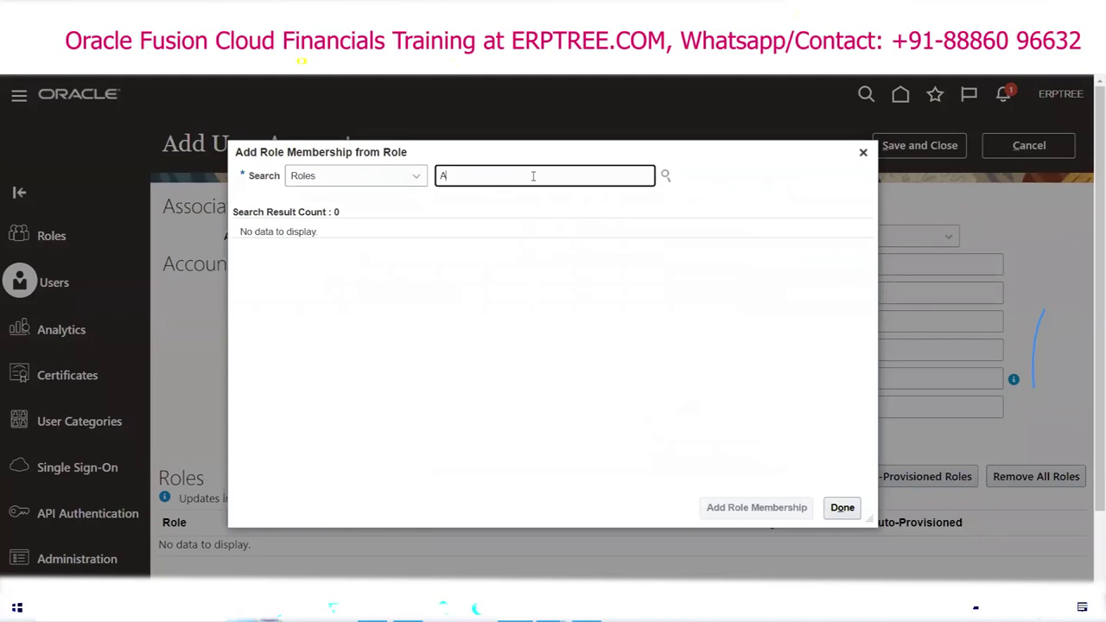
pyautogui.write('pplic')
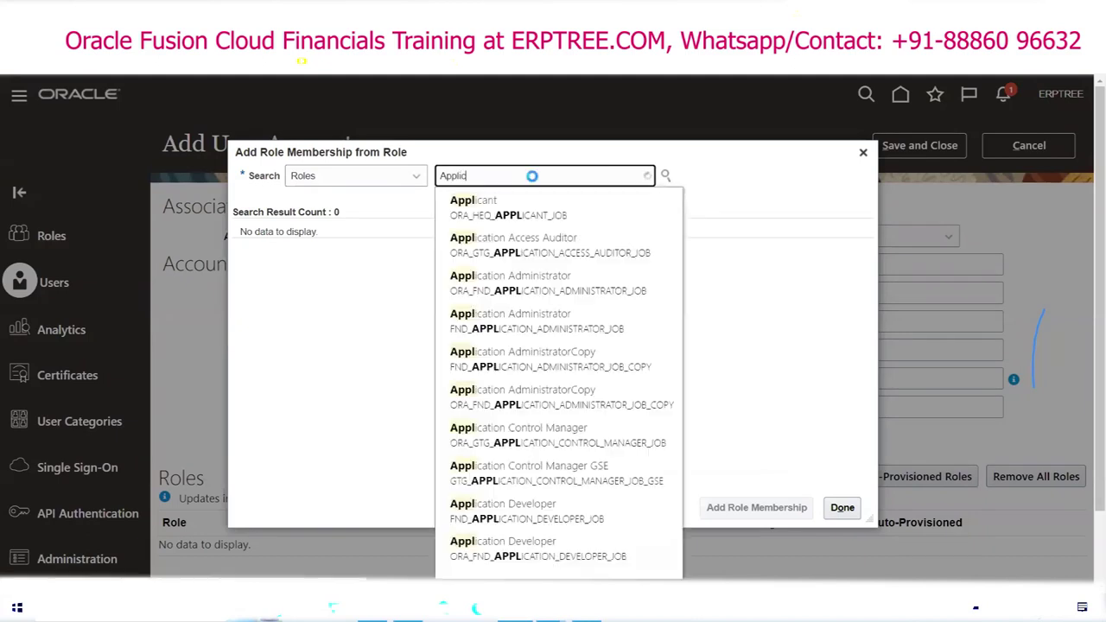
pyautogui.write('ation')
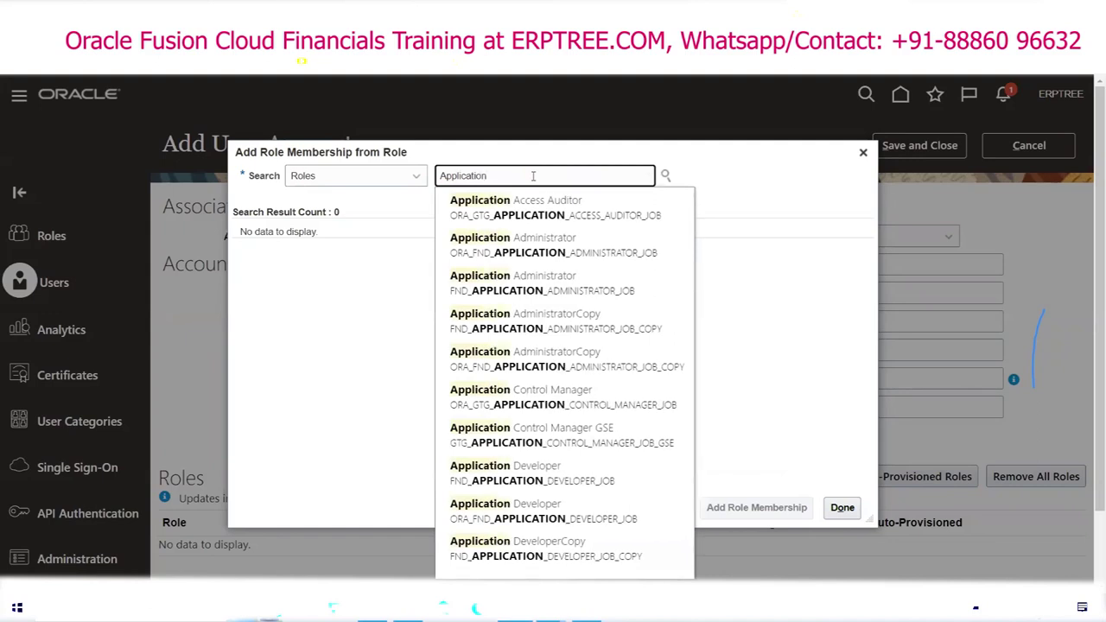
pyautogui.write(' Impl')
pyautogui.press('BackSpace')
pyautogui.press('BackSpace')
pyautogui.press('BackSpace')
pyautogui.write('m')
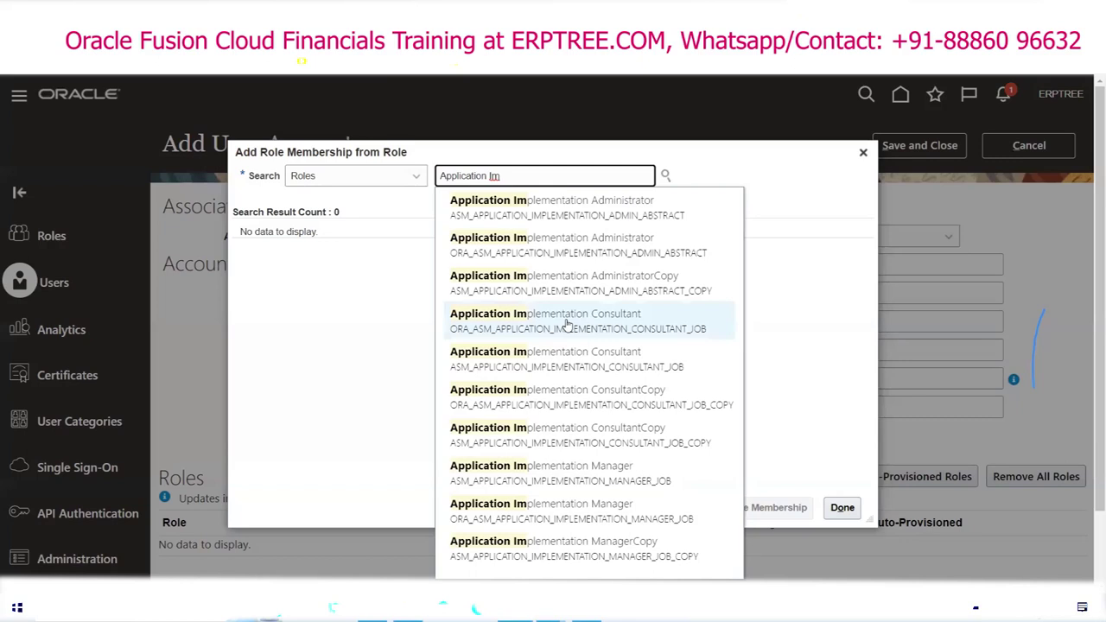
pyautogui.click(567, 321)
pyautogui.click(502, 242)
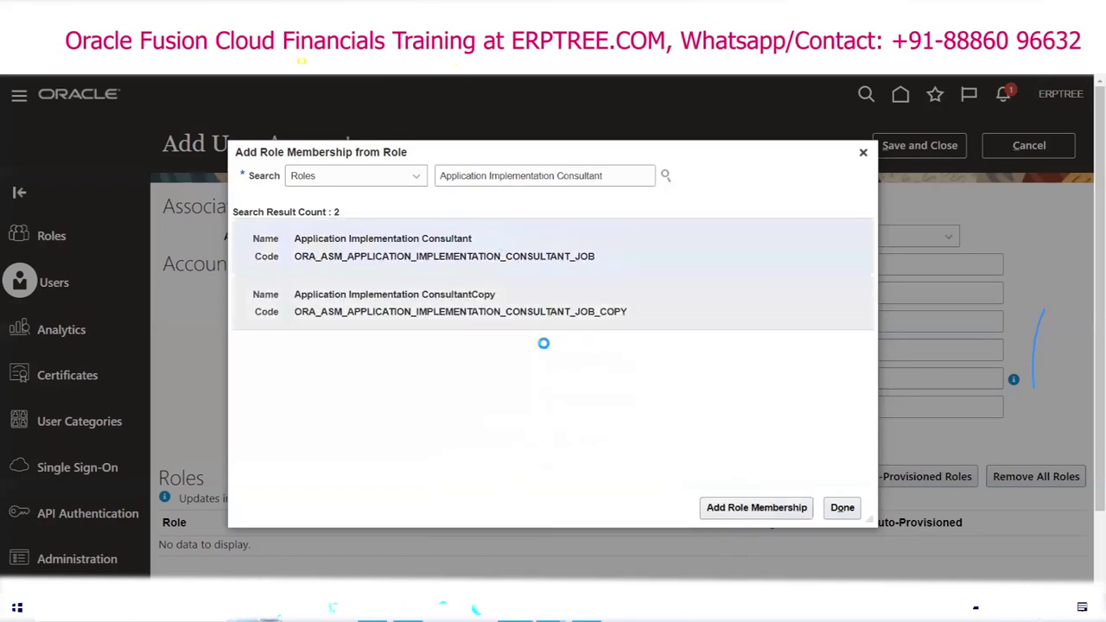
pyautogui.click(726, 508)
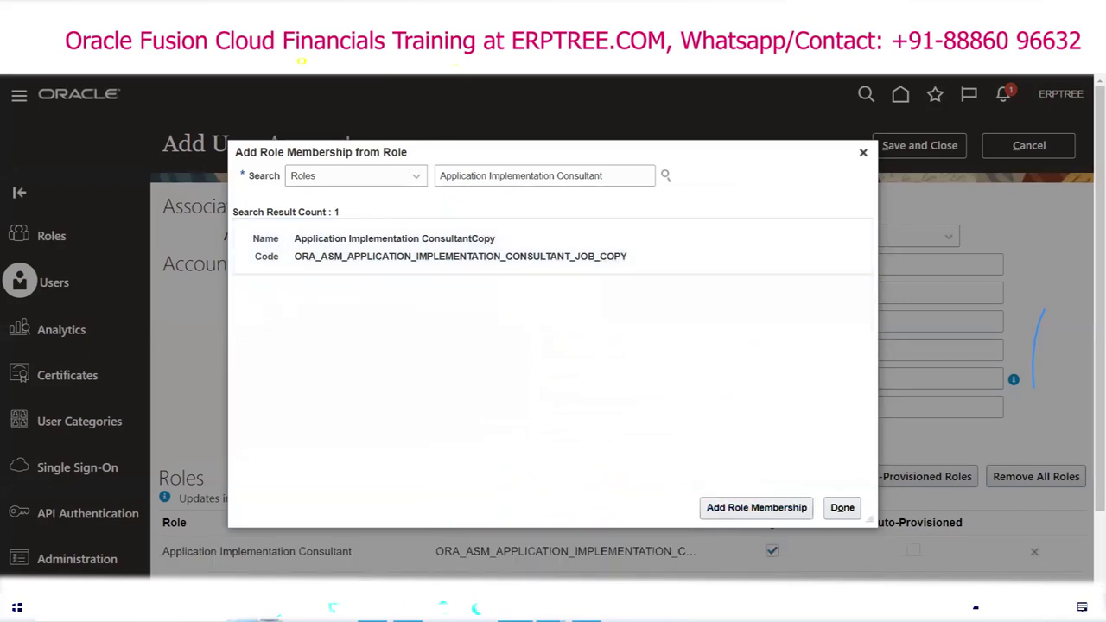
pyautogui.click(840, 508)
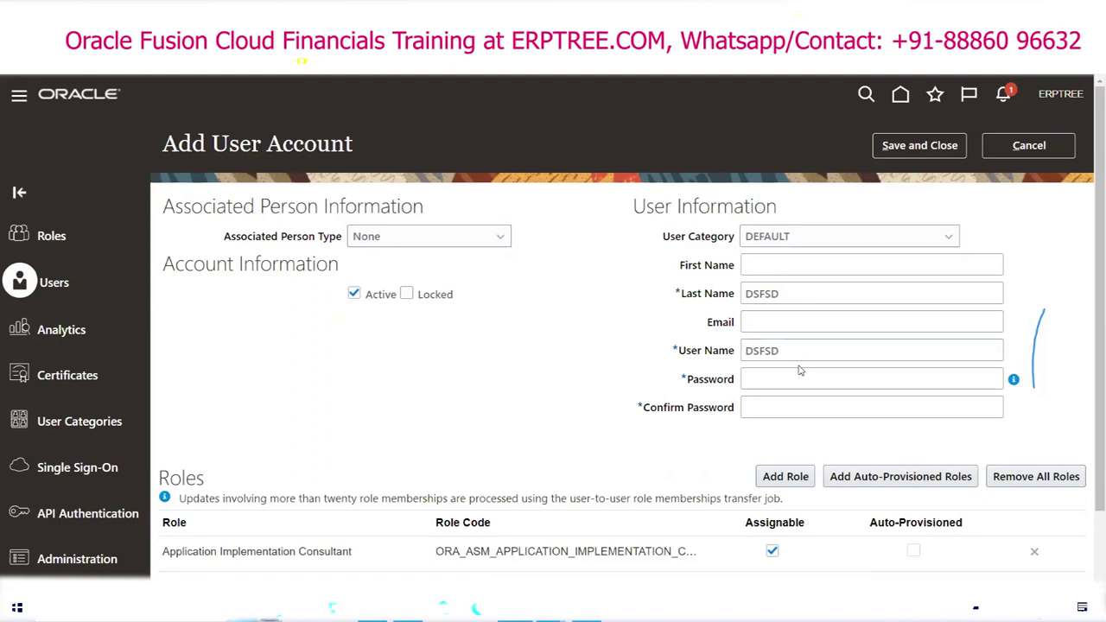
# Step: Enter and confirm the password, save the account, and select the old user search text
pyautogui.click(803, 375)
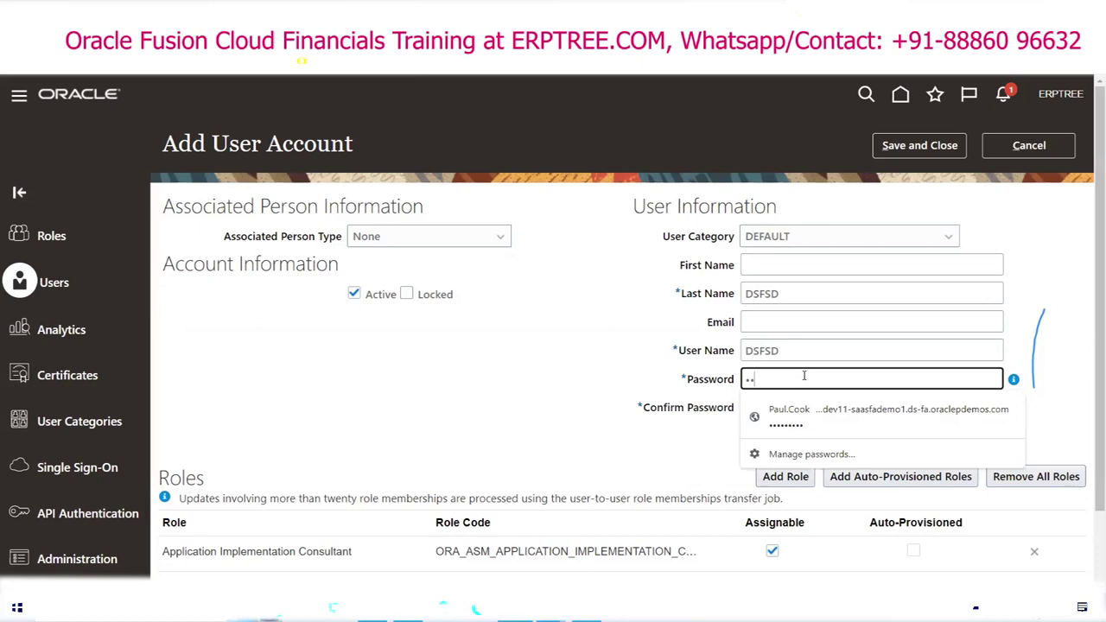
pyautogui.write('Welcome1')
pyautogui.press('Tab')
pyautogui.write('Welcome1')
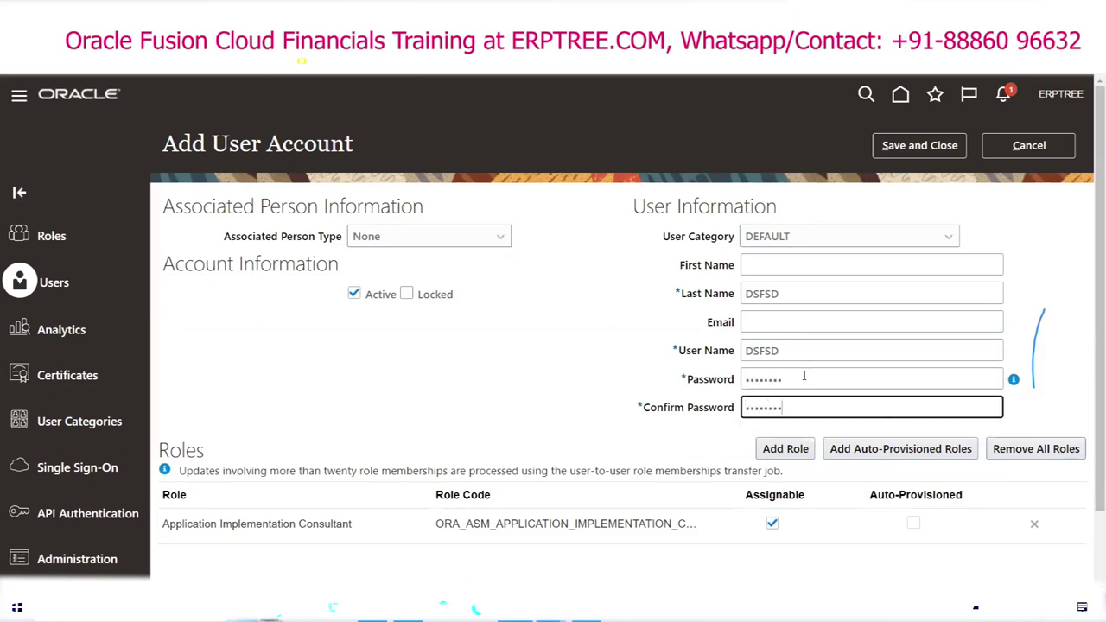
pyautogui.click(918, 145)
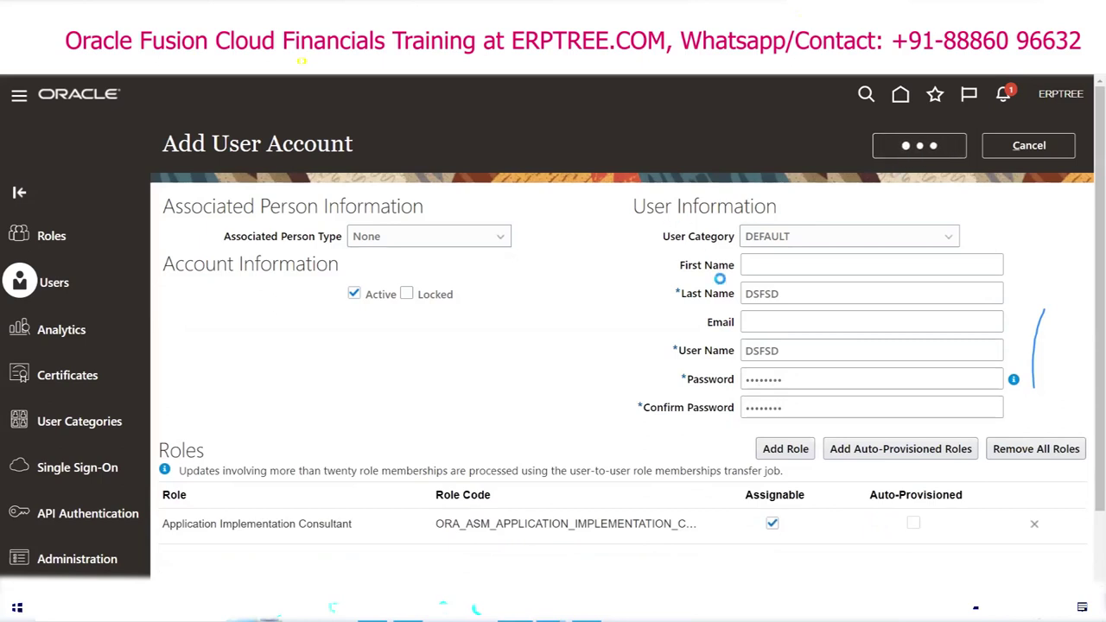
pyautogui.moveTo(781, 294); pyautogui.dragTo(731, 294)
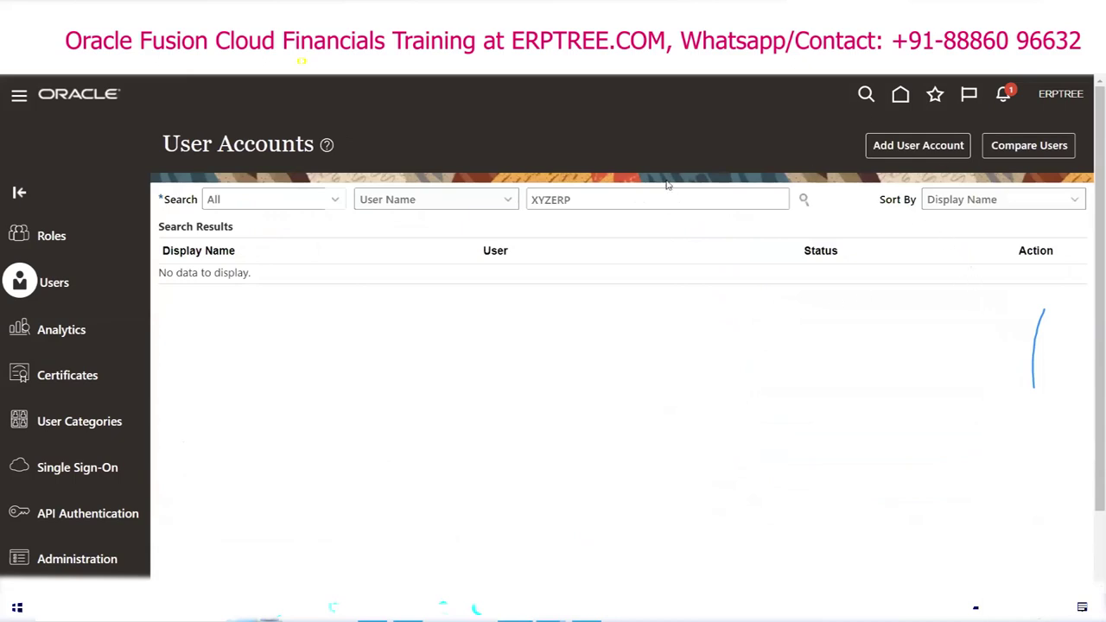
pyautogui.doubleClick(605, 197)
# Step: Search for the newly created user and open its account details
pyautogui.write('DSFSD')
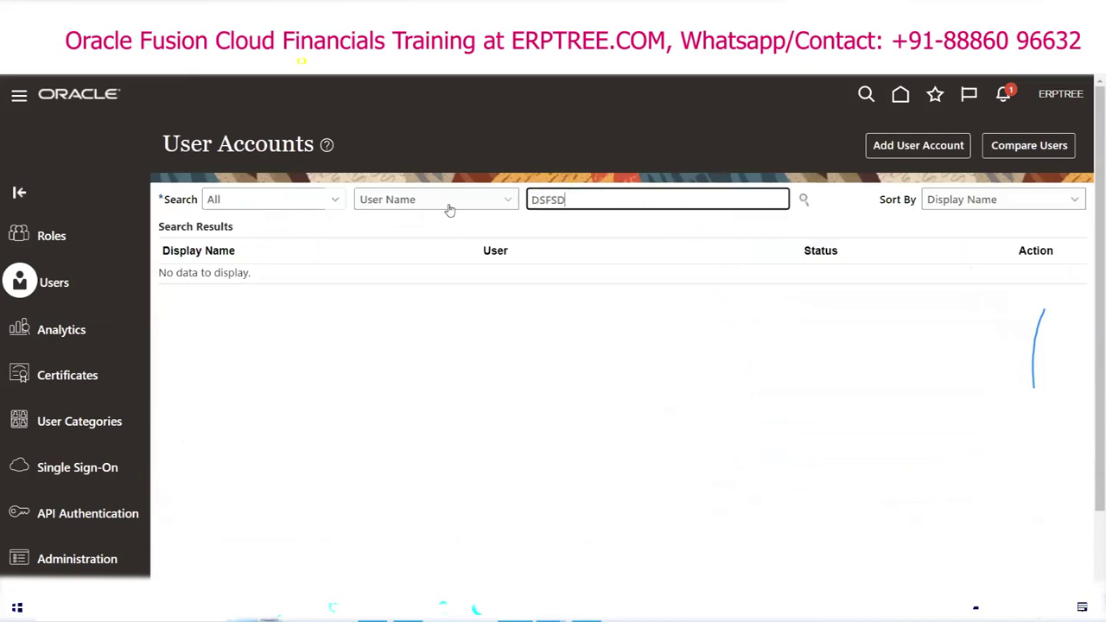
pyautogui.click(804, 200)
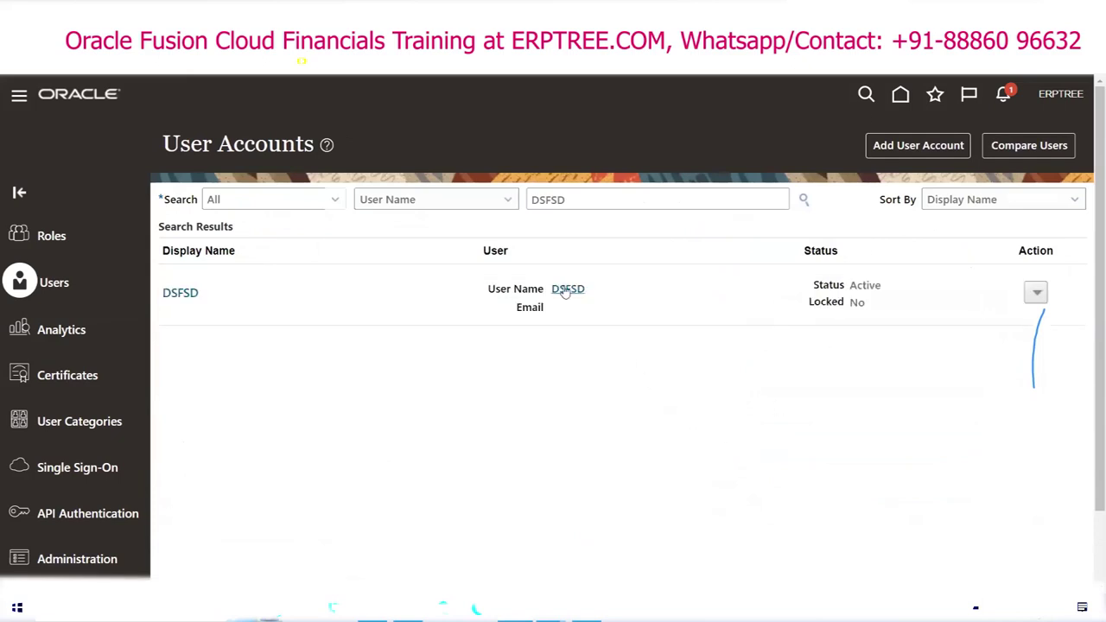
pyautogui.click(567, 289)
# Step: Remove the Application Implementation Consultant role, save the account, and finish reviewing details
pyautogui.click(916, 147)
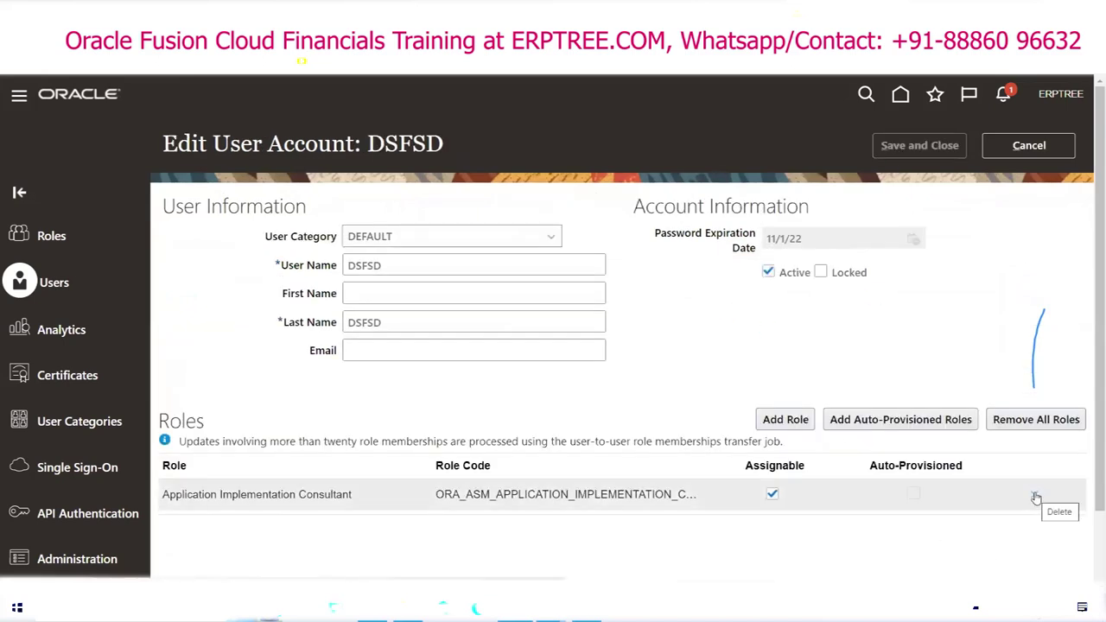
pyautogui.click(1036, 499)
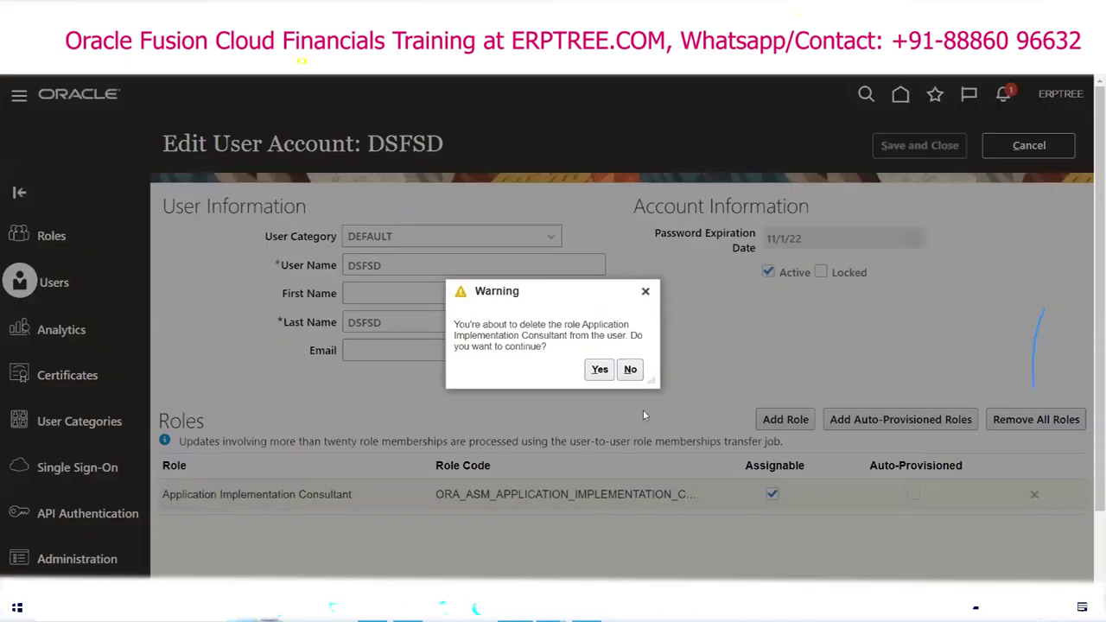
pyautogui.click(598, 370)
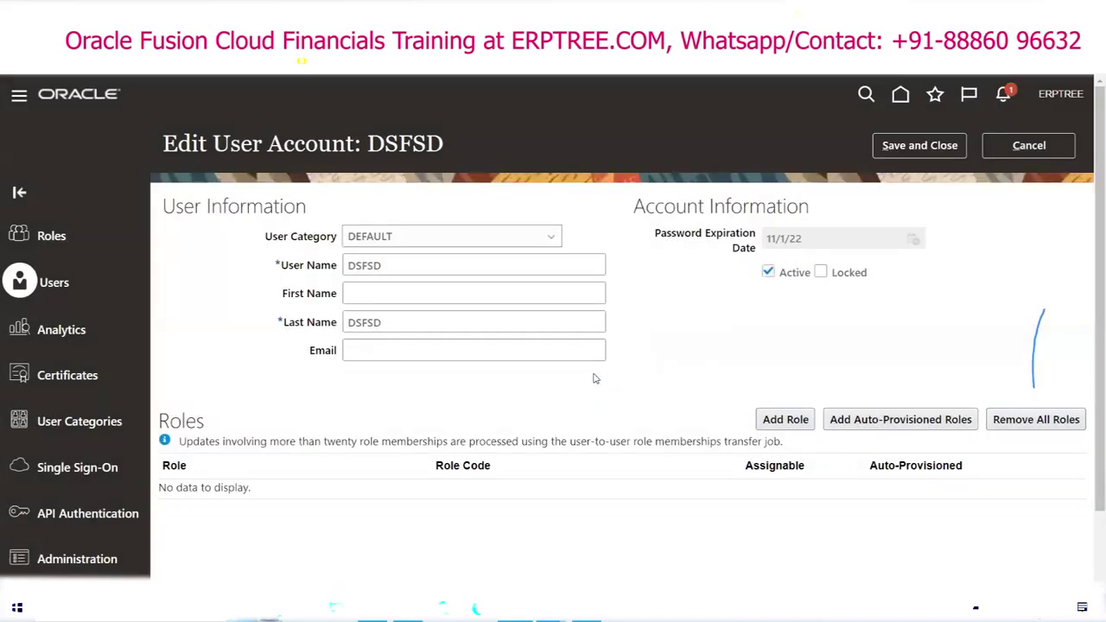
pyautogui.click(920, 145)
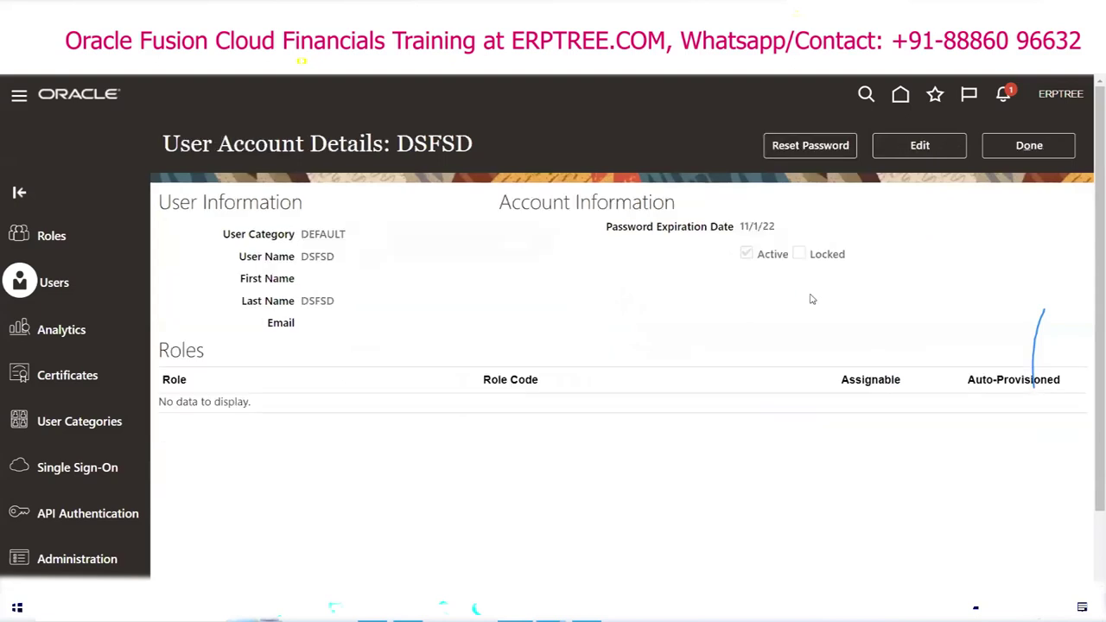
pyautogui.click(1030, 146)
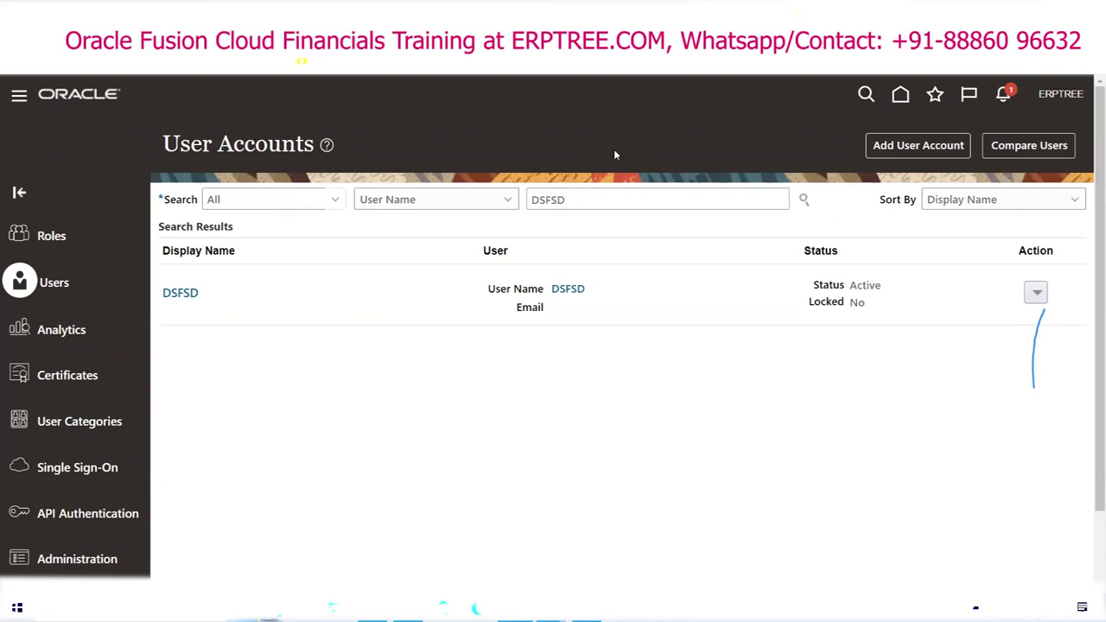
# Step: Open the user account's Action menu and close it without running any action
pyautogui.click(1036, 294)
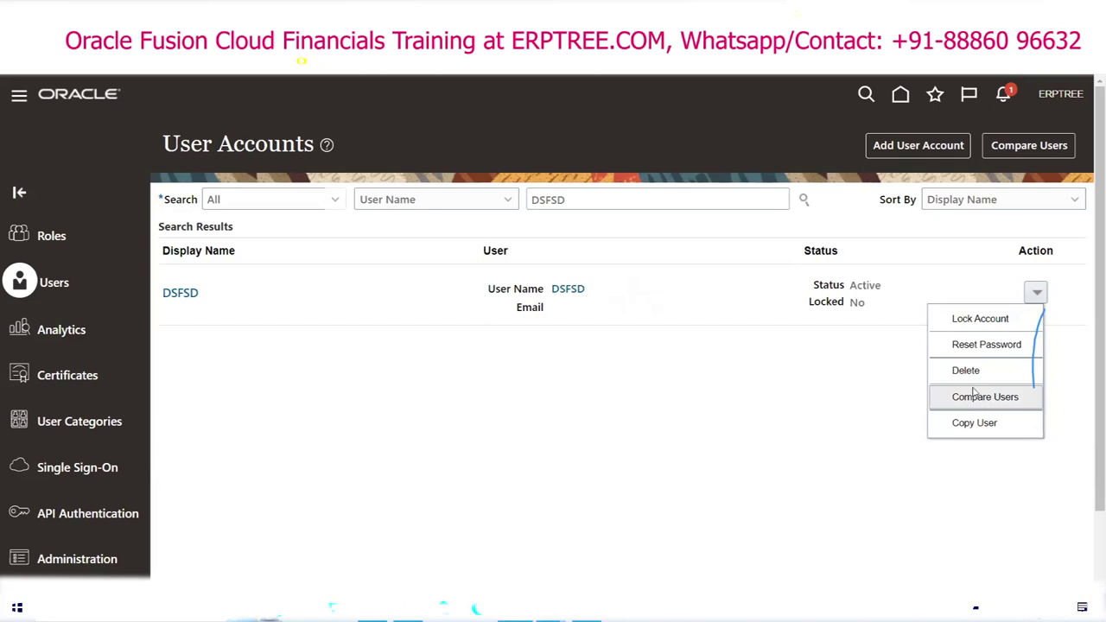
pyautogui.click(860, 220)
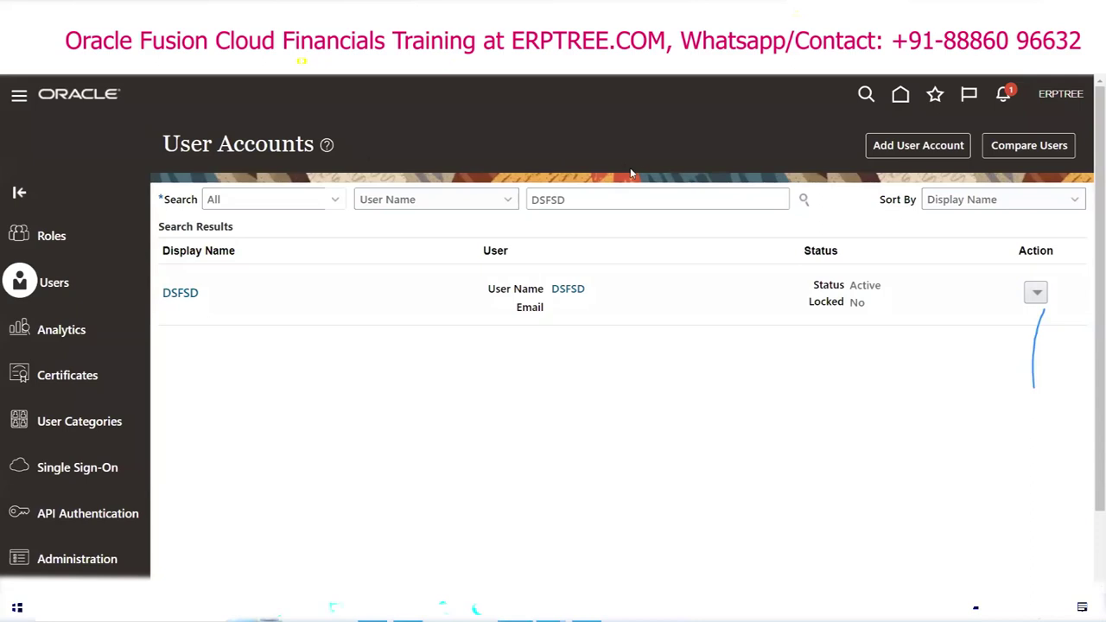
# Step: Copy the FSM = Functional Setup Manager definition from P110 into B114
pyautogui.hotkey('alt', 'Tab')
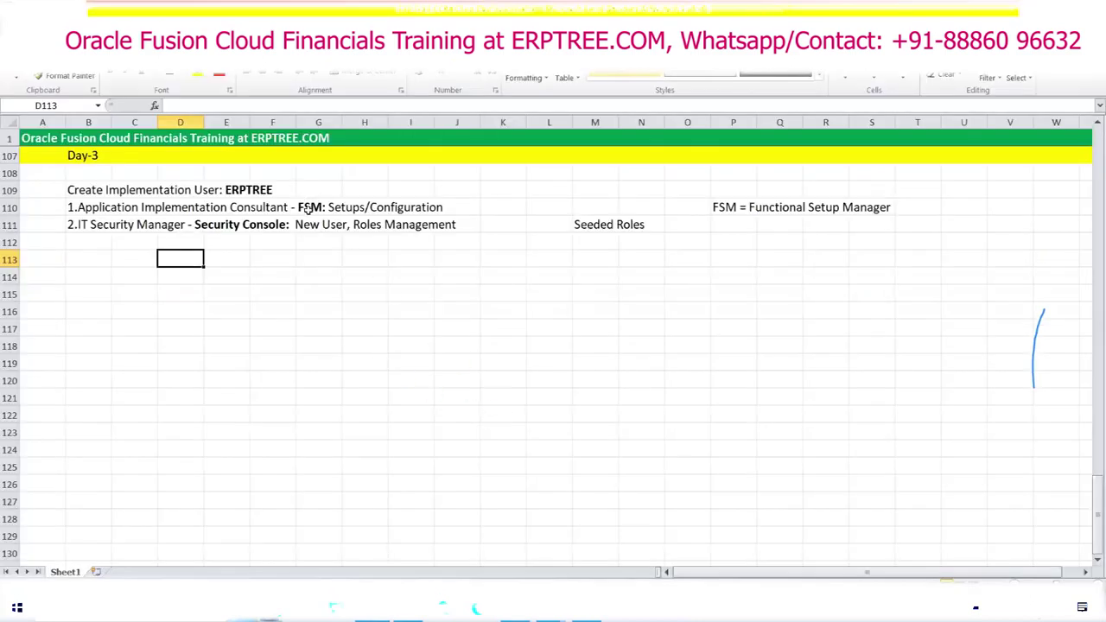
pyautogui.click(75, 262)
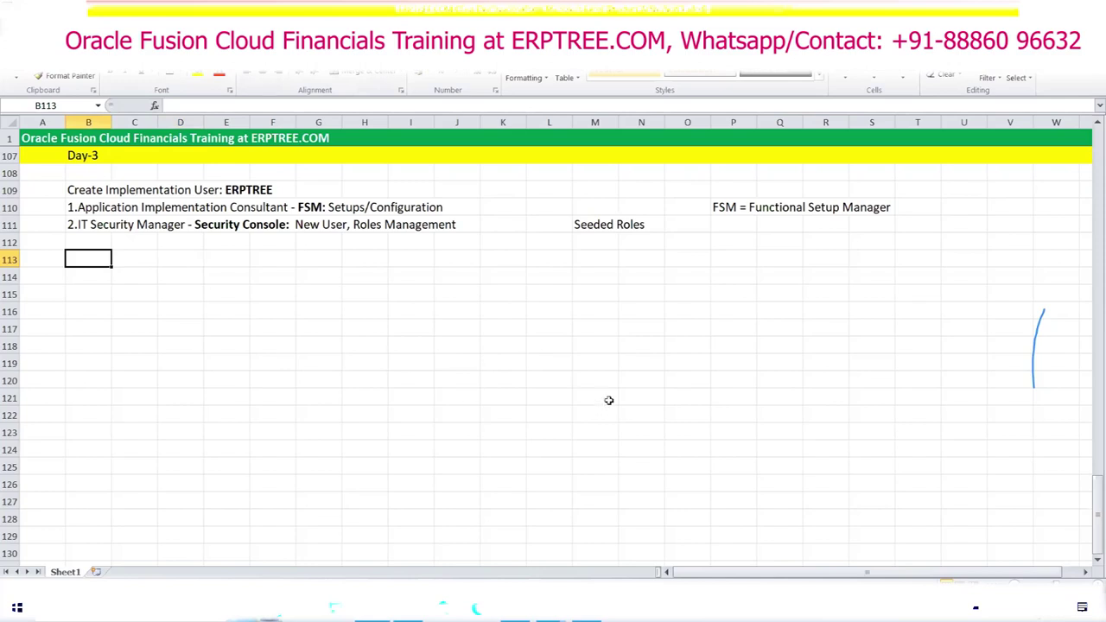
pyautogui.click(726, 209)
pyautogui.hotkey('ctrl', 'c')
pyautogui.click(105, 275)
pyautogui.hotkey('ctrl', 'v')
pyautogui.press('Escape')
# Step: Give the FSM note in B114 a yellow fill
pyautogui.doubleClick(107, 276)
pyautogui.moveTo(107, 277); pyautogui.dragTo(249, 278)
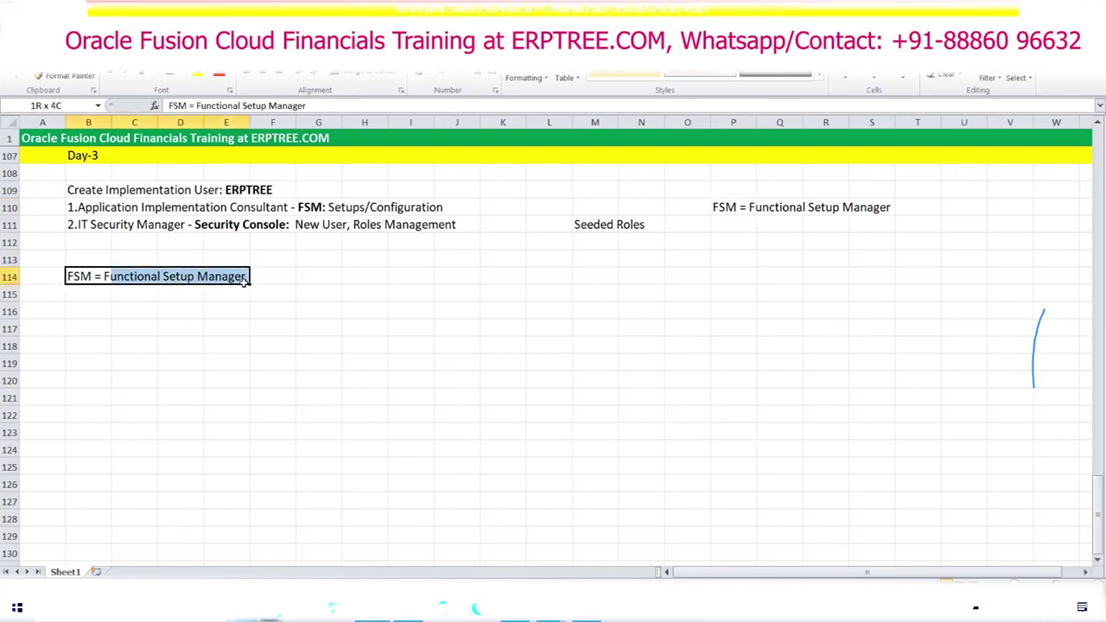
pyautogui.click(198, 76)
pyautogui.click(89, 292)
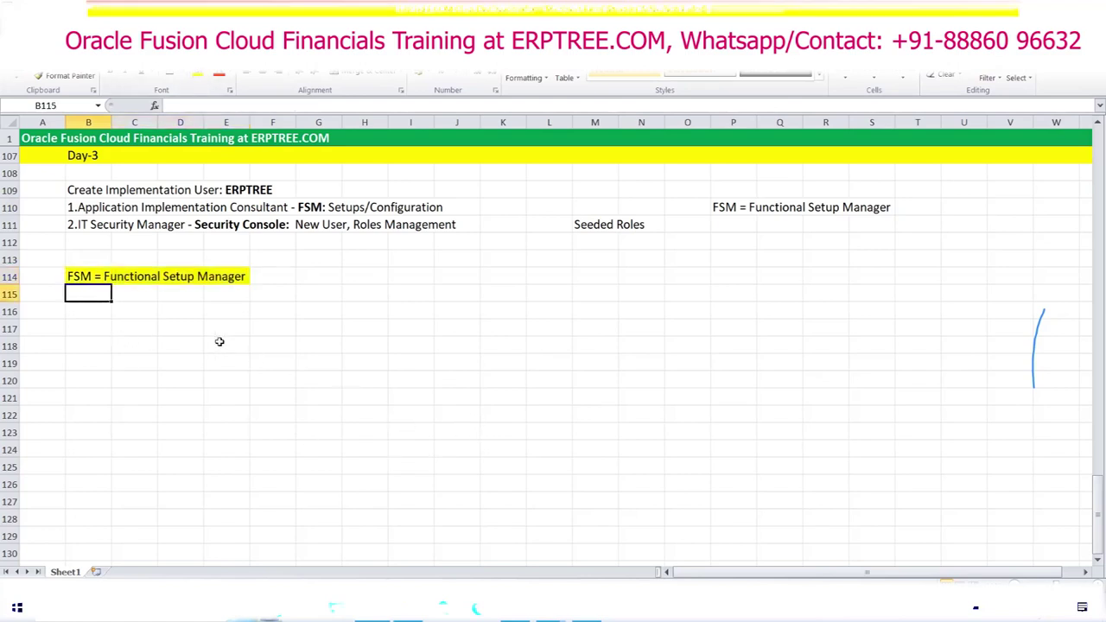
# Step: Select the Financials through PPM module rows (B58:E61) in the earlier notes
pyautogui.scroll(8, 227, 344)
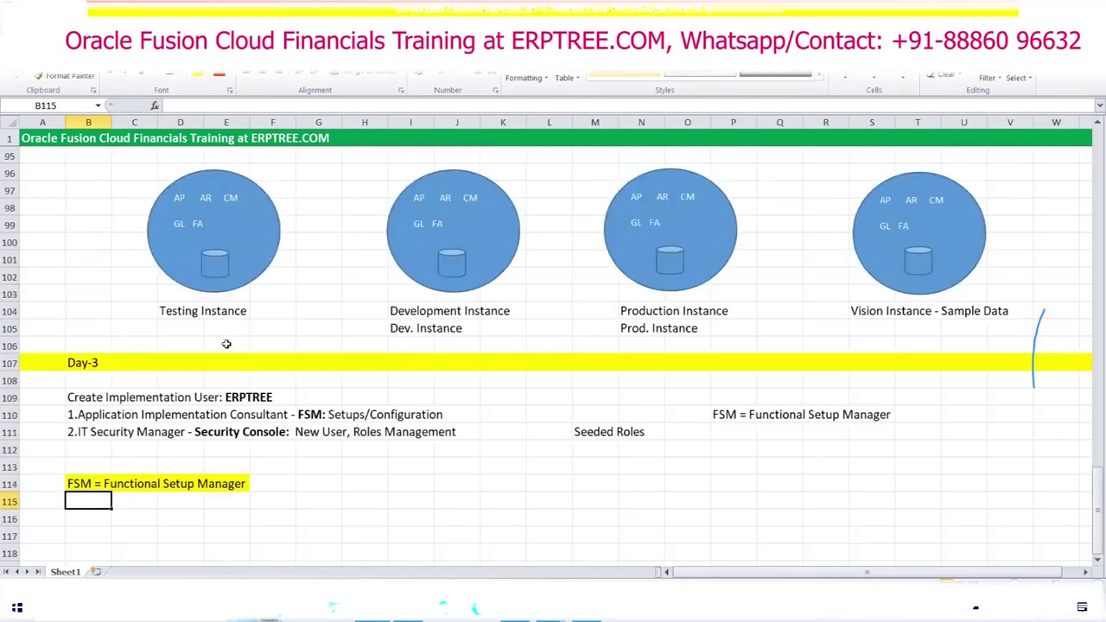
pyautogui.scroll(11, 226, 344)
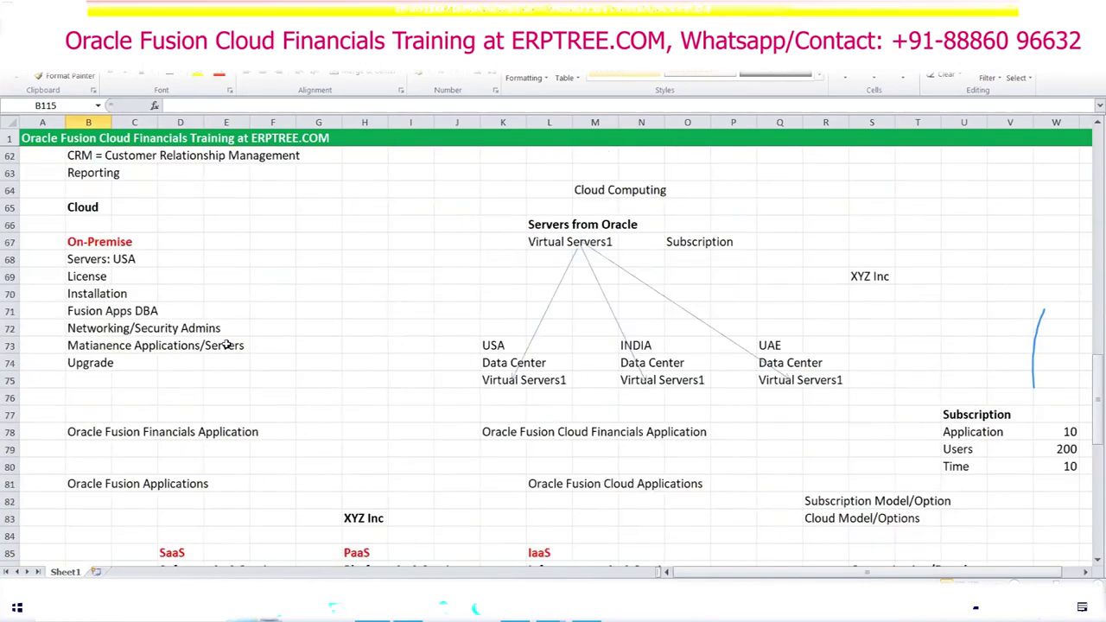
pyautogui.moveTo(73, 292); pyautogui.dragTo(283, 370)
pyautogui.scroll(-20, 350, 359)
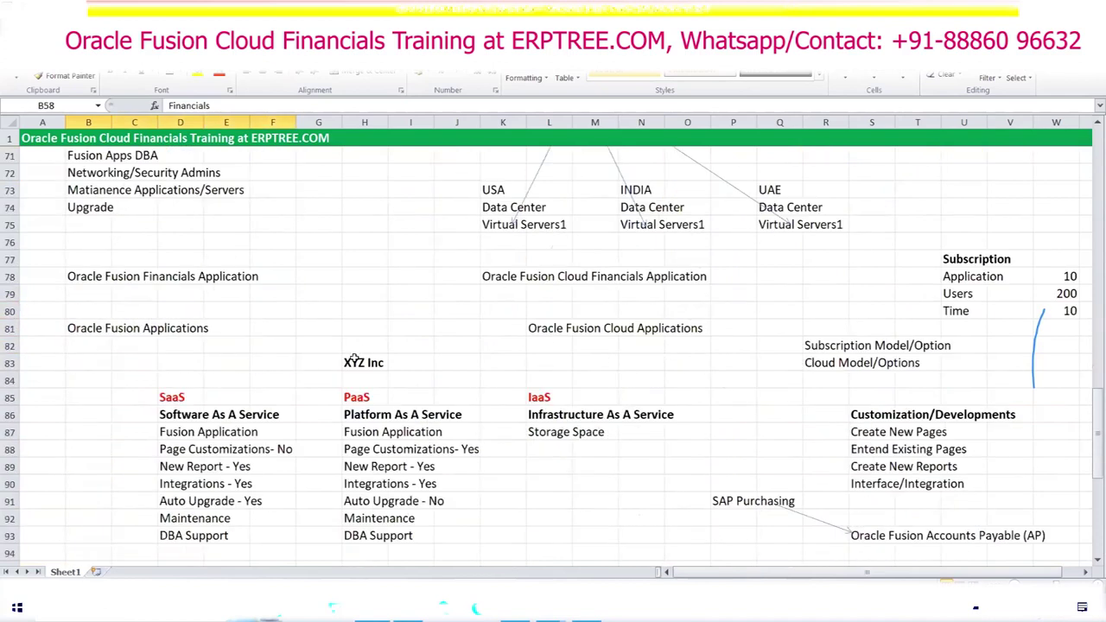
pyautogui.scroll(-1, 358, 349)
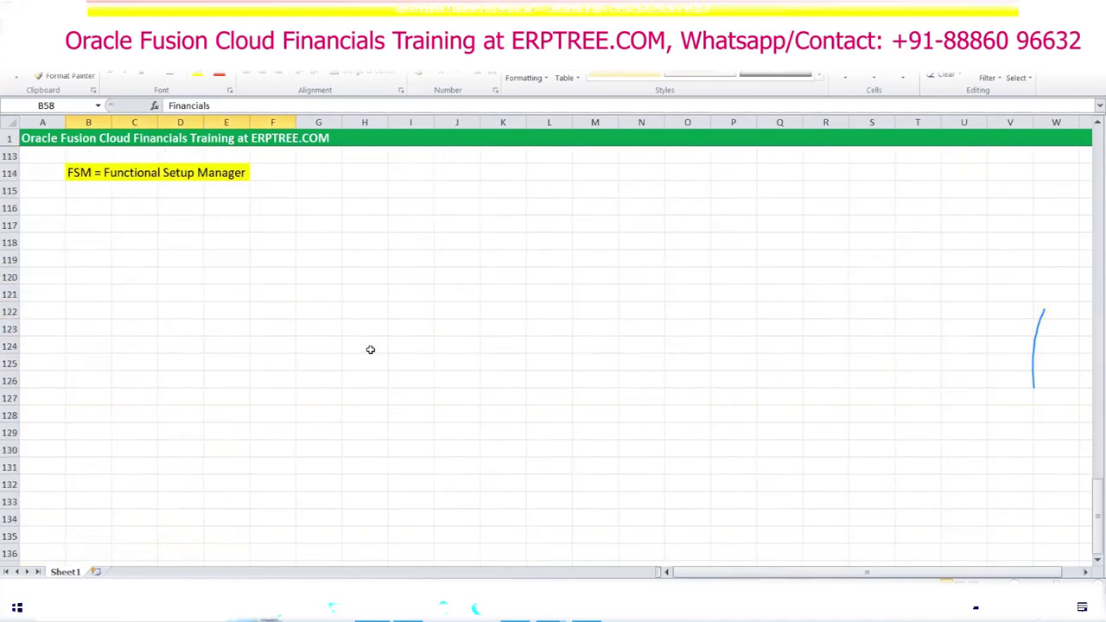
# Step: Paste the module list into K117:K121
pyautogui.click(417, 224)
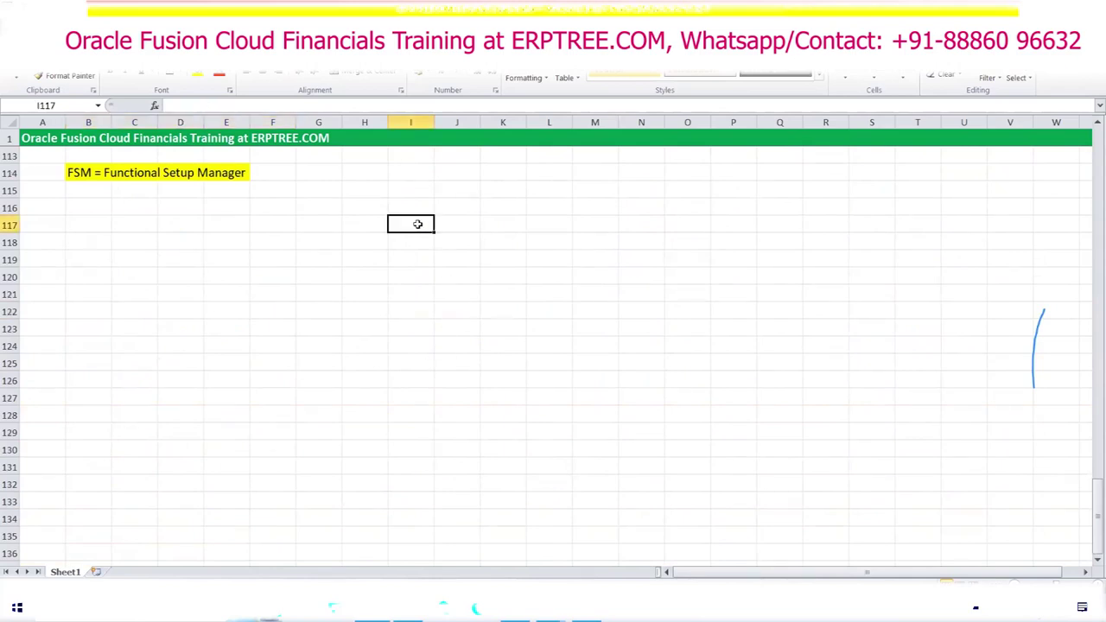
pyautogui.click(518, 224)
pyautogui.hotkey('ctrl', 'v')
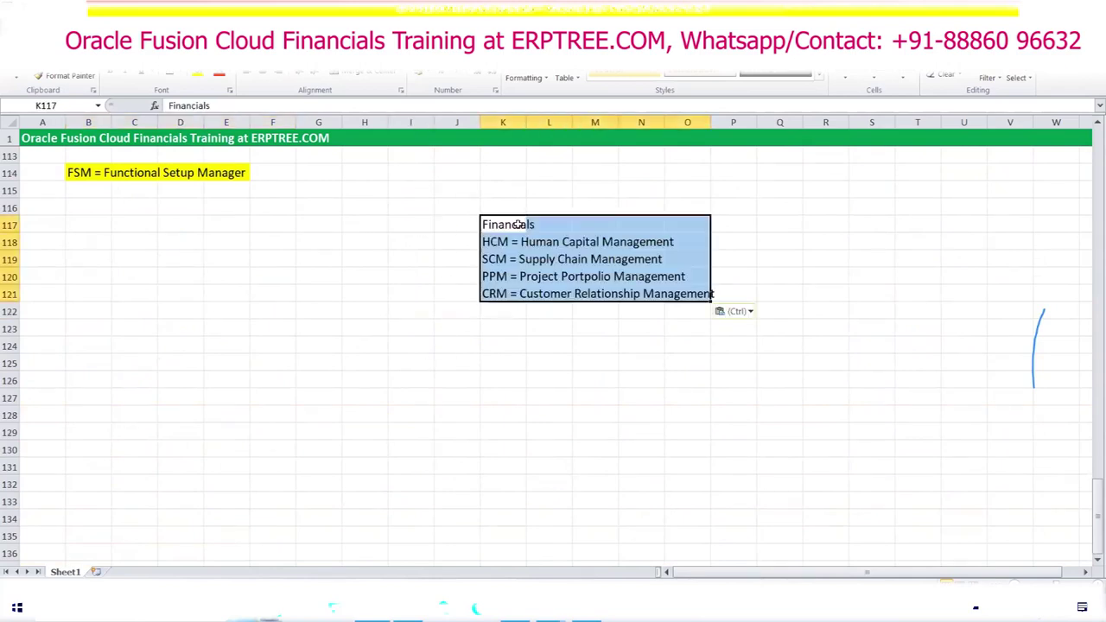
pyautogui.press('Escape')
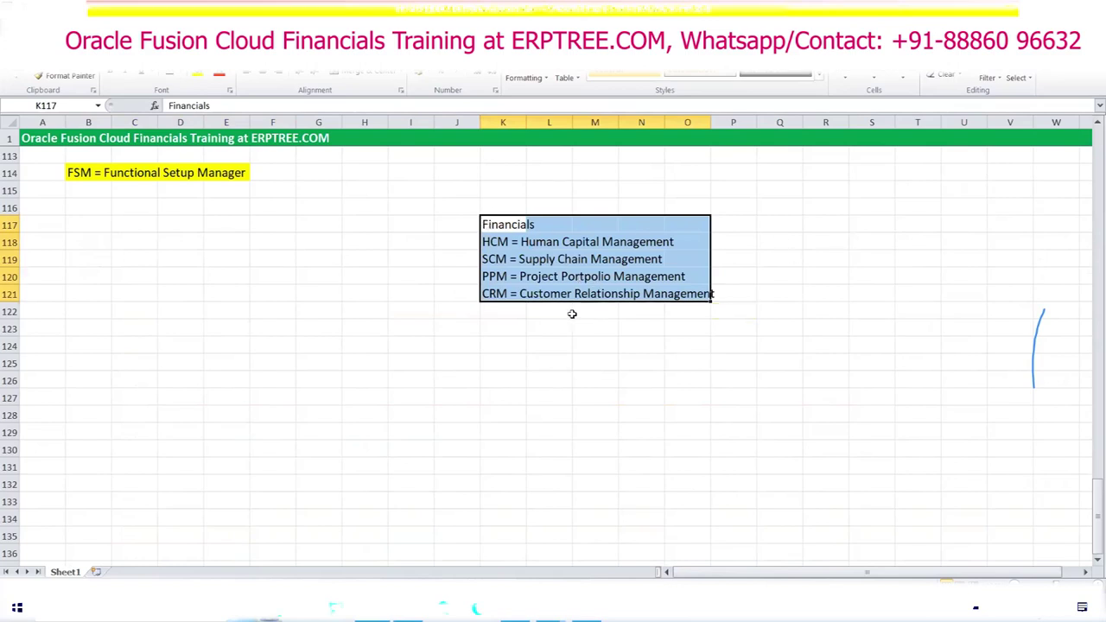
# Step: Label each offering 'Offering' in J117 through J121
pyautogui.click(442, 227)
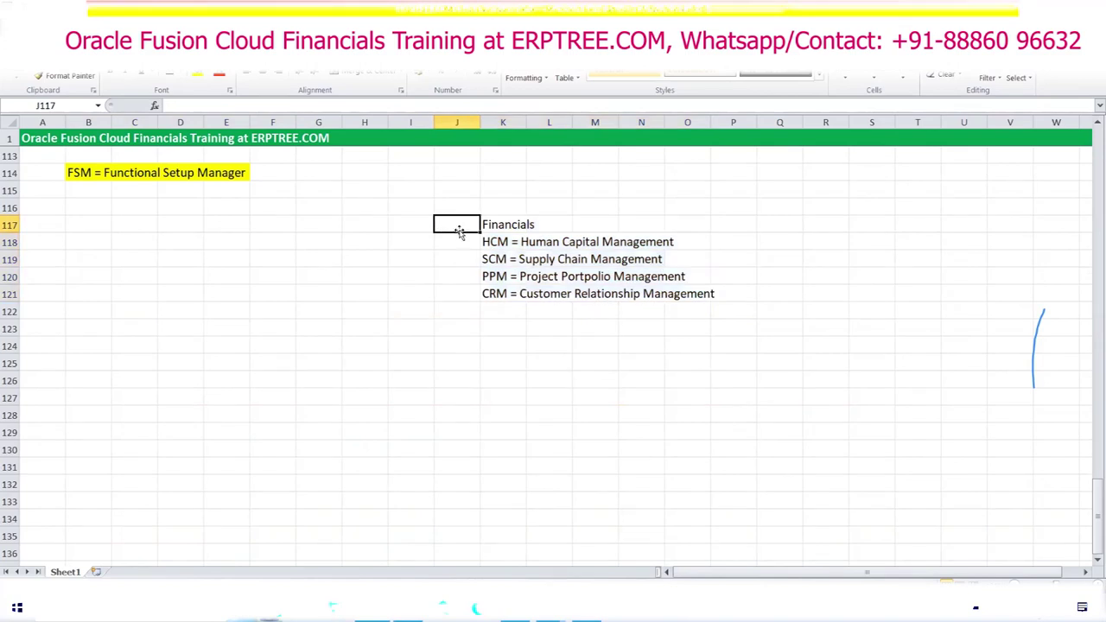
pyautogui.click(413, 222)
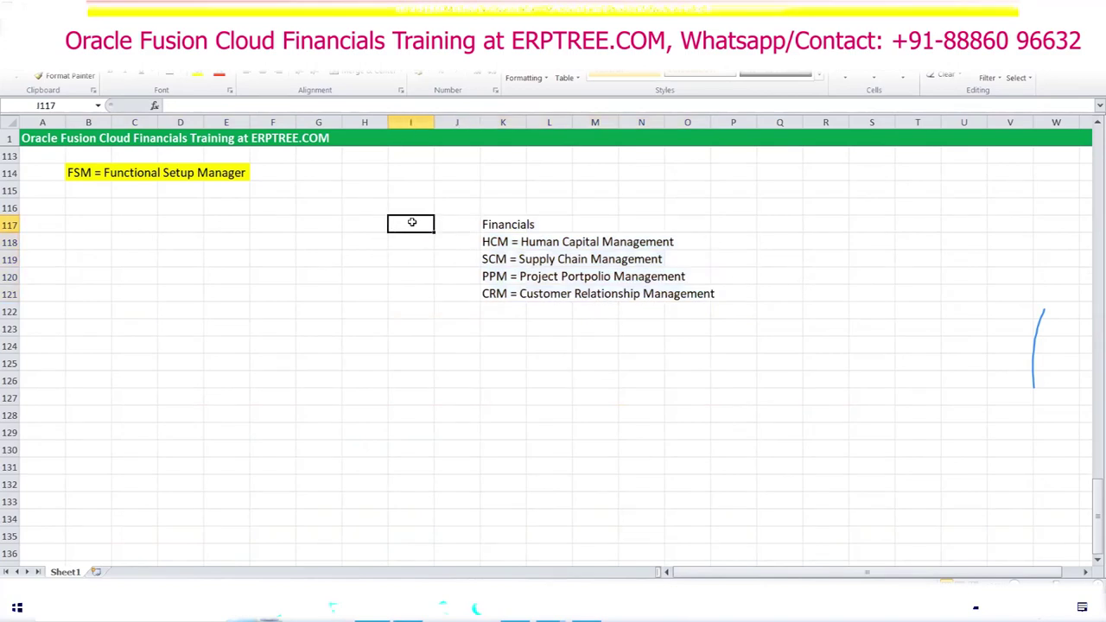
pyautogui.write('Offering')
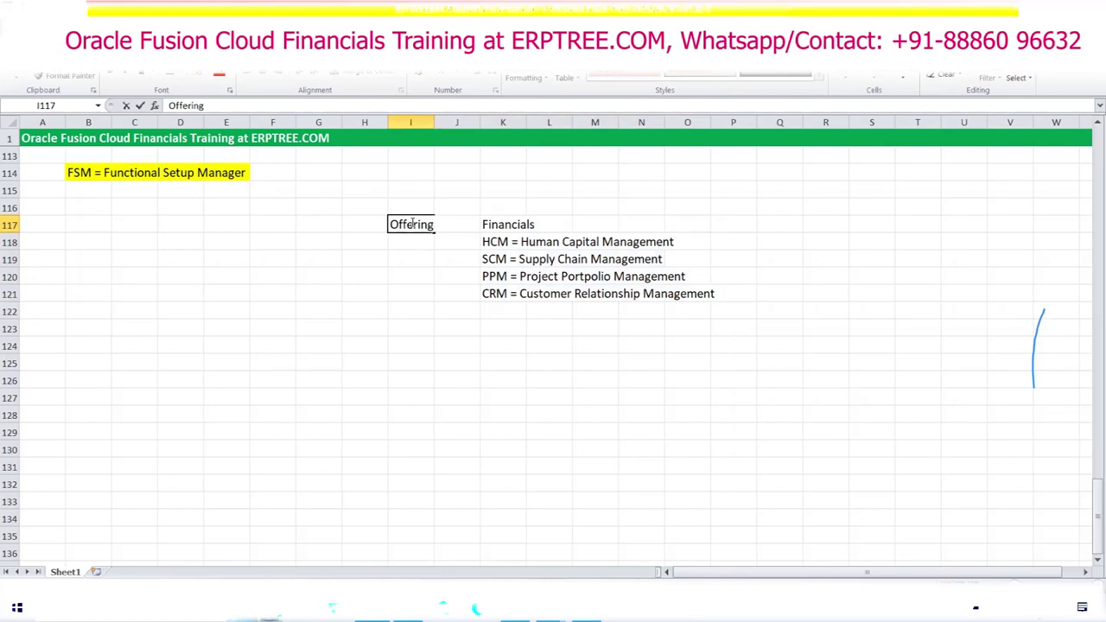
pyautogui.press('BackSpace')
pyautogui.press('BackSpace')
pyautogui.press('BackSpace')
pyautogui.press('BackSpace')
pyautogui.press('BackSpace')
pyautogui.press('BackSpace')
pyautogui.press('BackSpace')
pyautogui.press('Tab')
pyautogui.write('Offering')
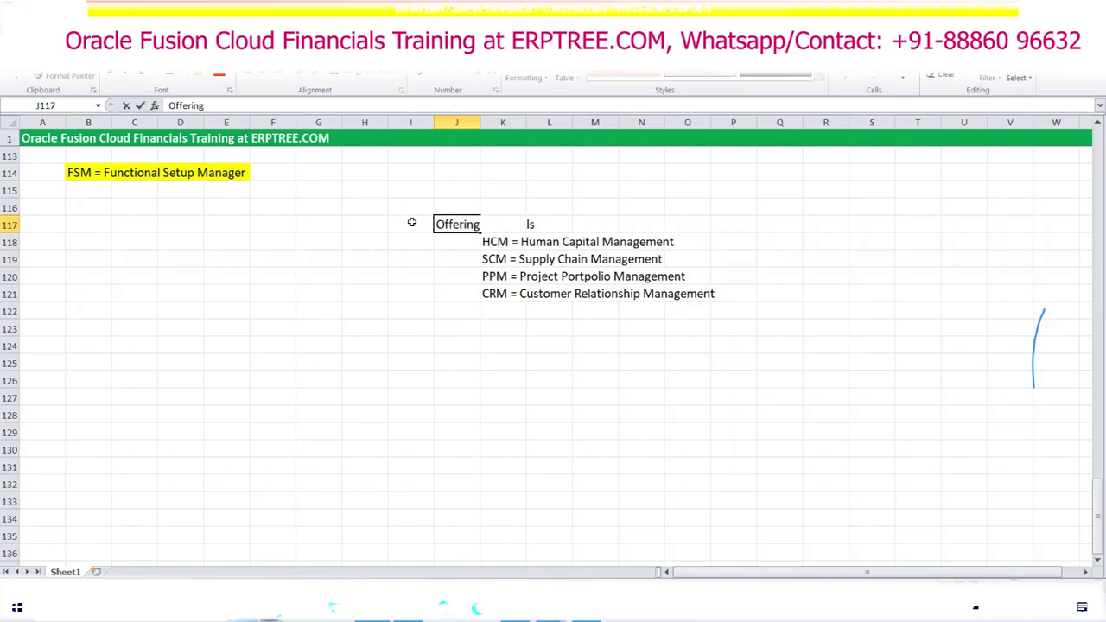
pyautogui.press('Tab')
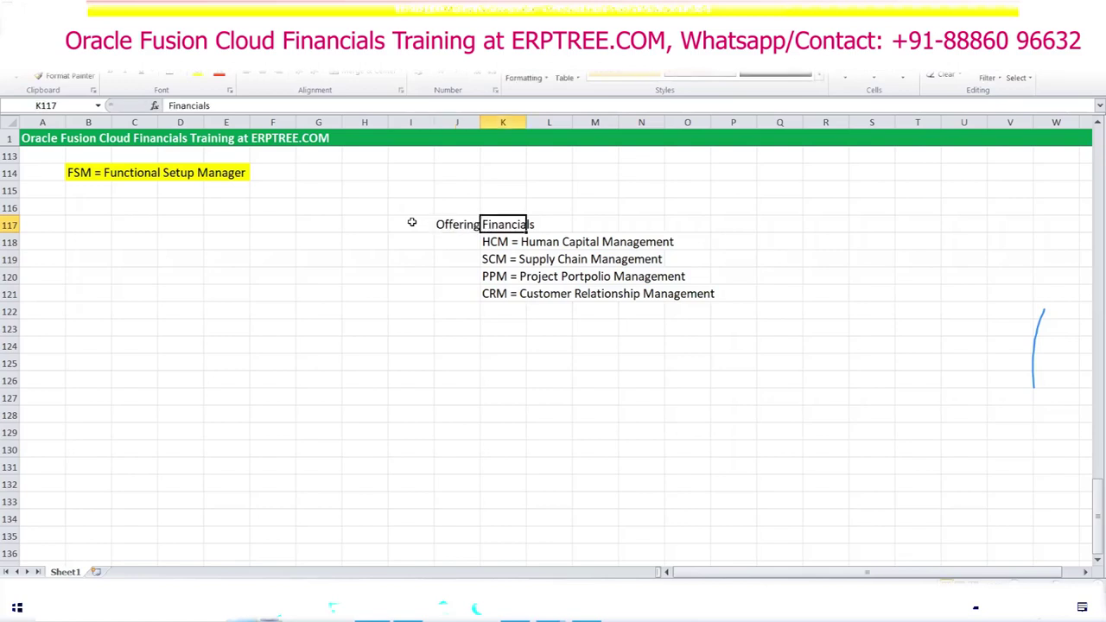
pyautogui.click(458, 227)
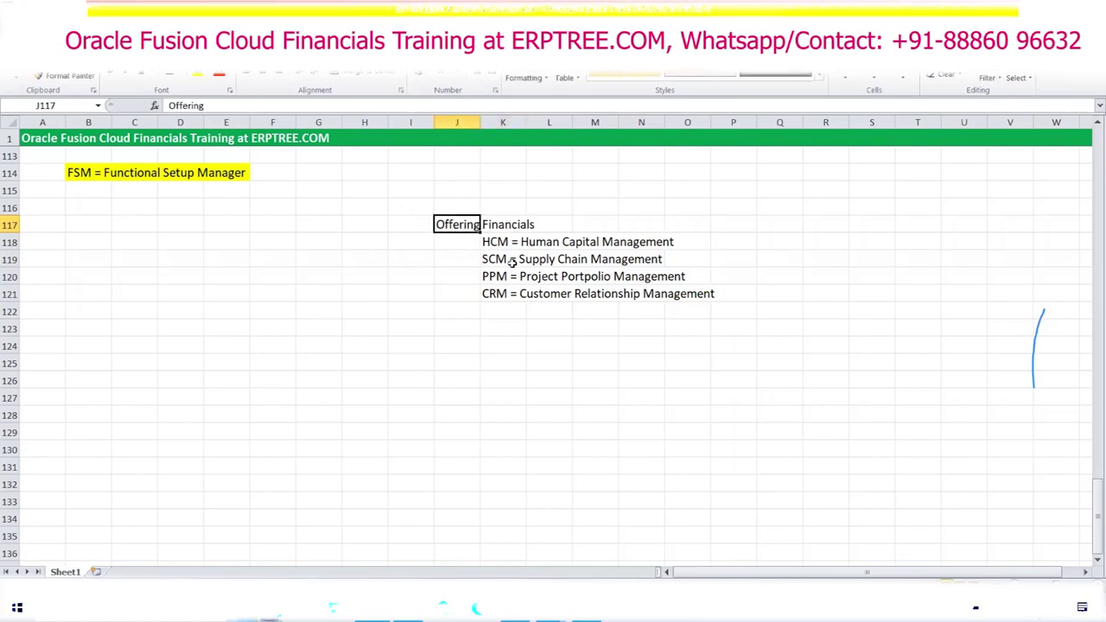
pyautogui.moveTo(477, 237); pyautogui.dragTo(471, 299)
pyautogui.click(619, 398)
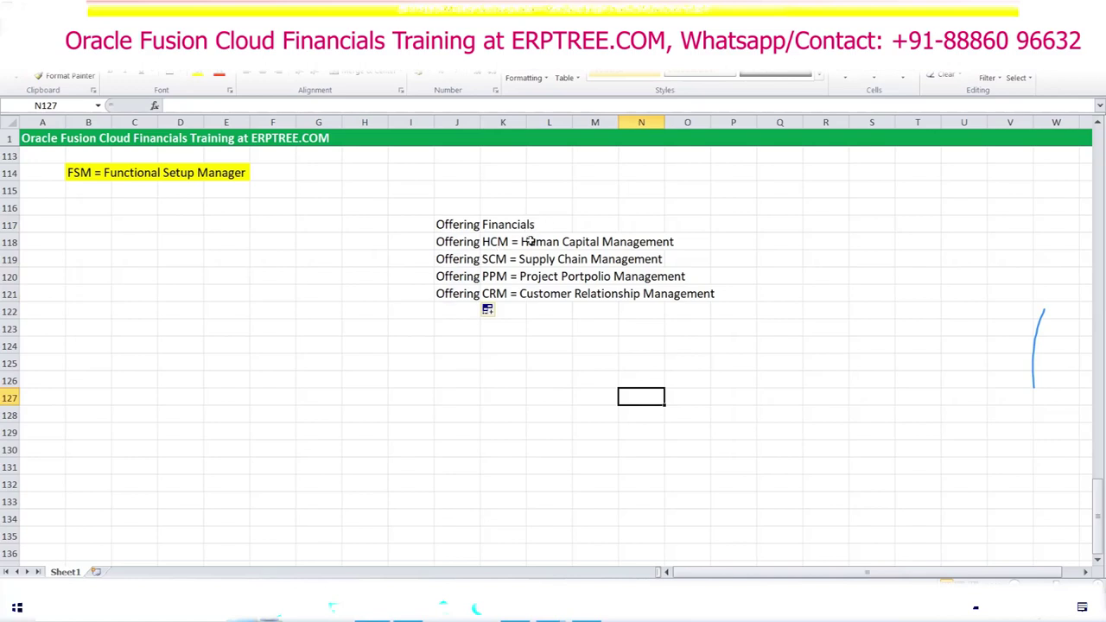
# Step: Enter 'Financials' in K124 below the offerings list
pyautogui.moveTo(502, 227); pyautogui.dragTo(683, 294)
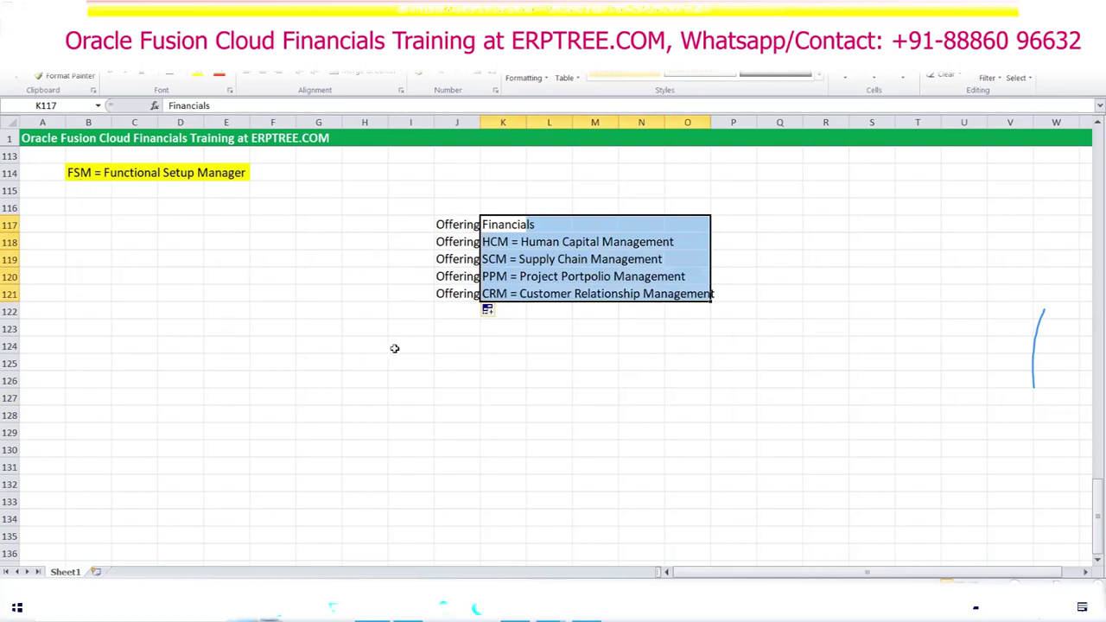
pyautogui.click(446, 221)
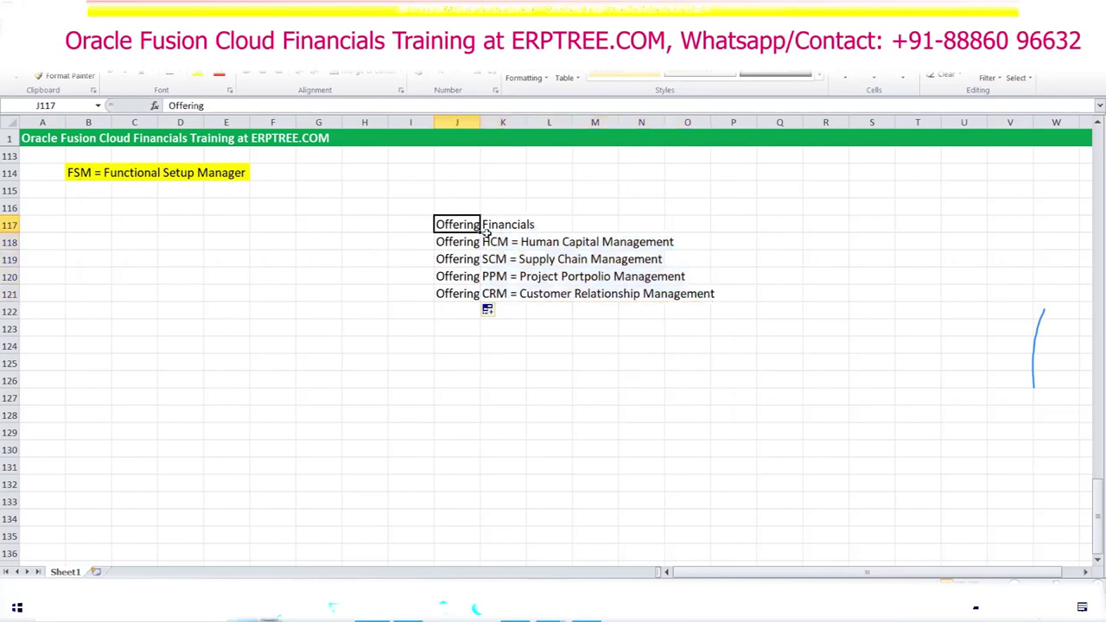
pyautogui.click(497, 230)
pyautogui.click(500, 347)
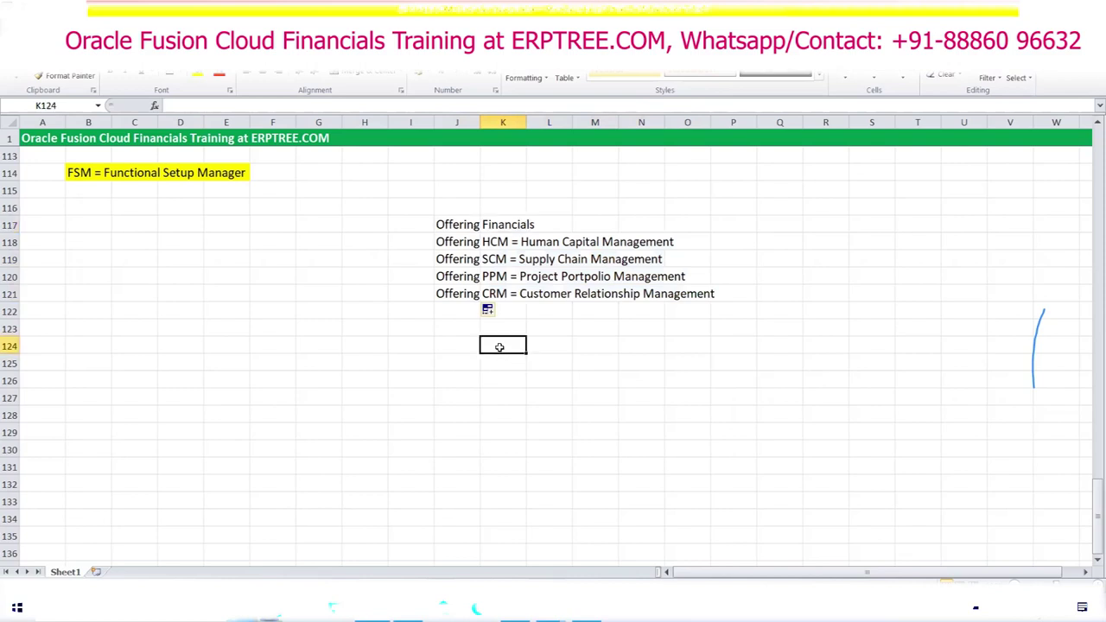
pyautogui.write('Financials')
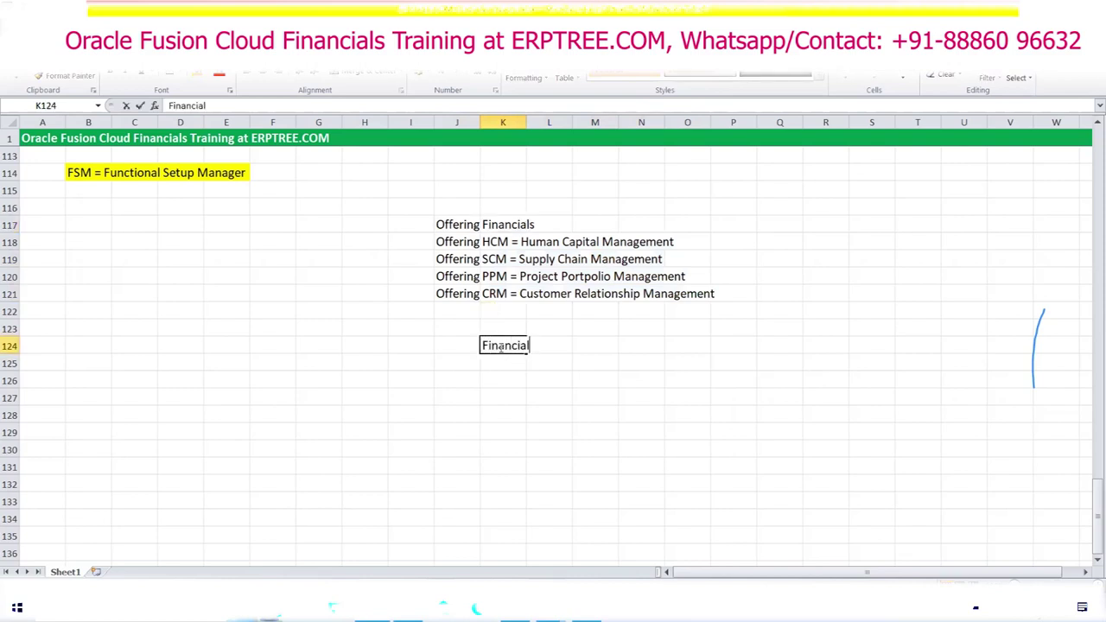
pyautogui.press('Return')
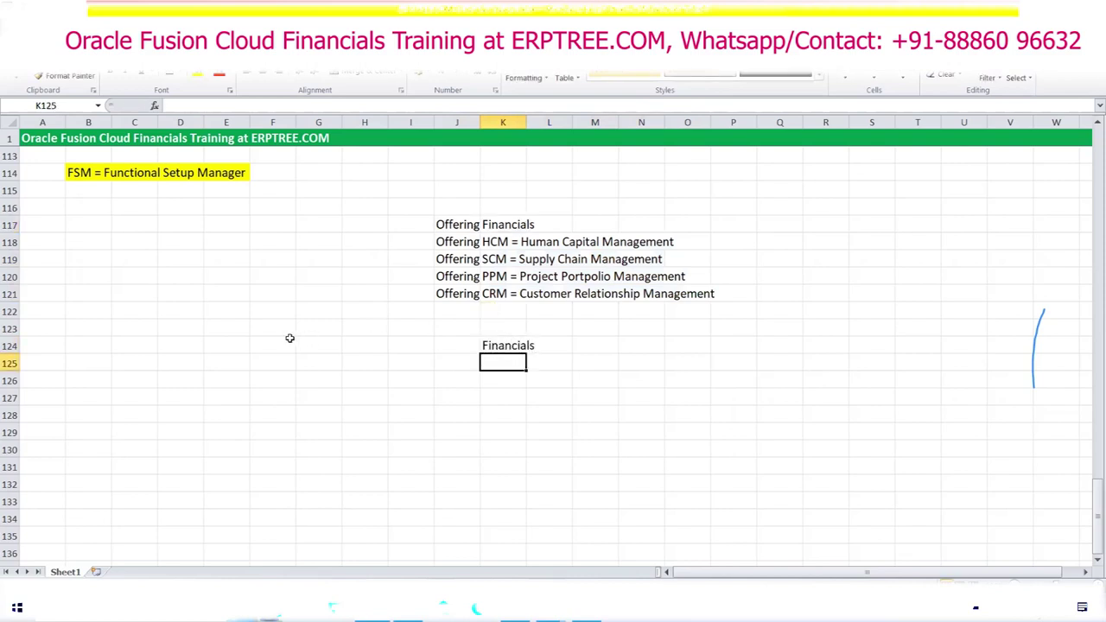
# Step: Highlight the list of Financials applications in the earlier notes
pyautogui.scroll(20, 286, 339)
pyautogui.scroll(10, 283, 338)
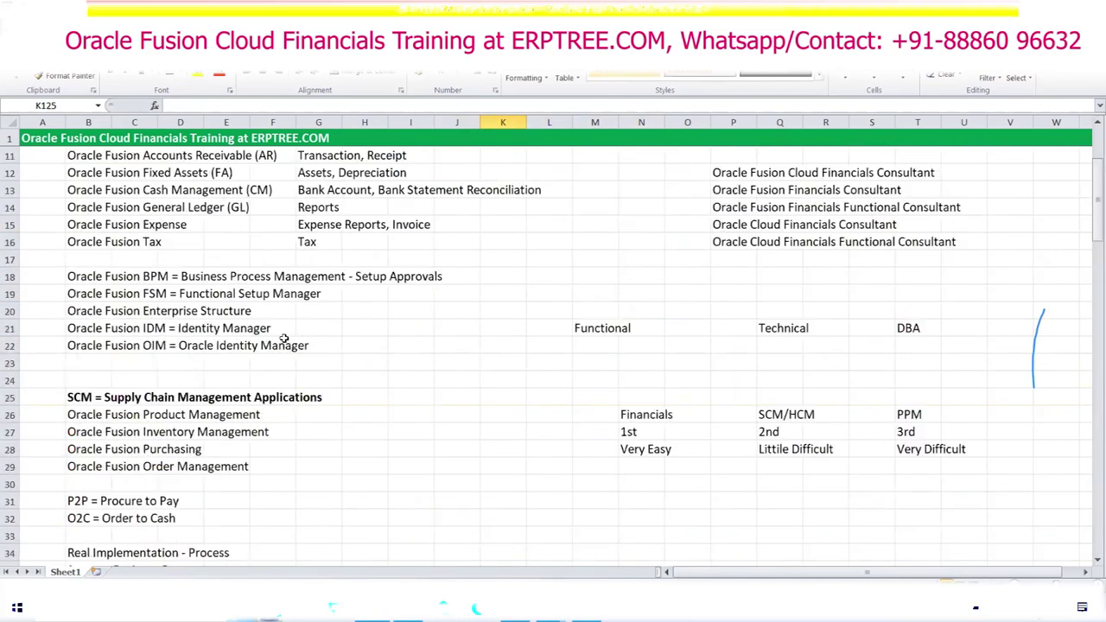
pyautogui.moveTo(82, 294); pyautogui.dragTo(263, 396)
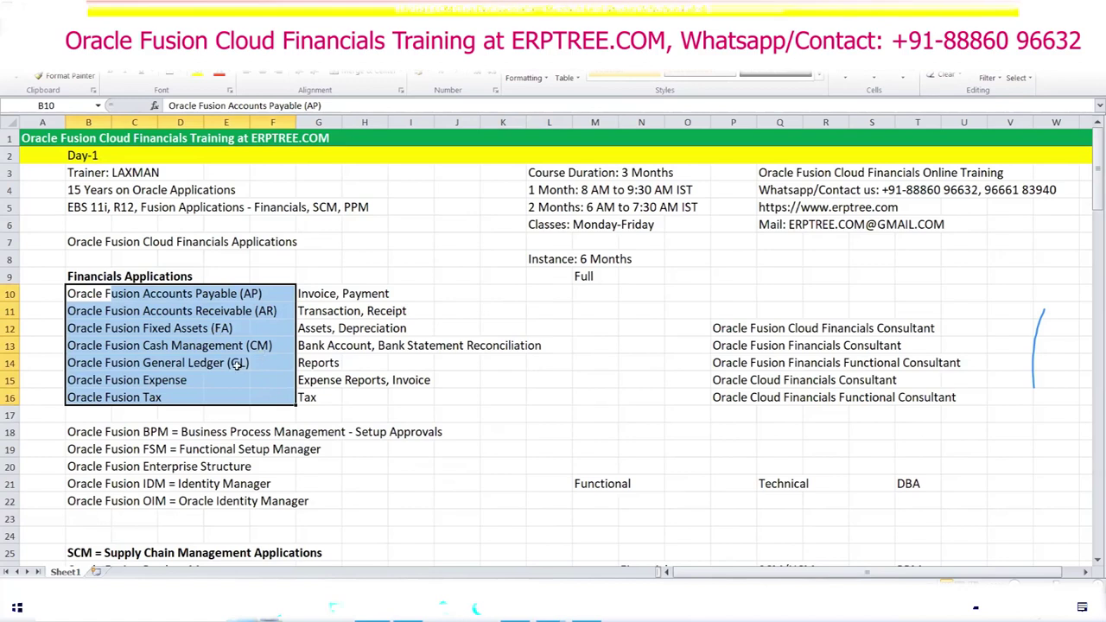
pyautogui.scroll(-20, 239, 359)
pyautogui.scroll(-11, 239, 359)
# Step: Enter AP, AR, CM, FA and GL in K125:K129 under Financials
pyautogui.click(499, 271)
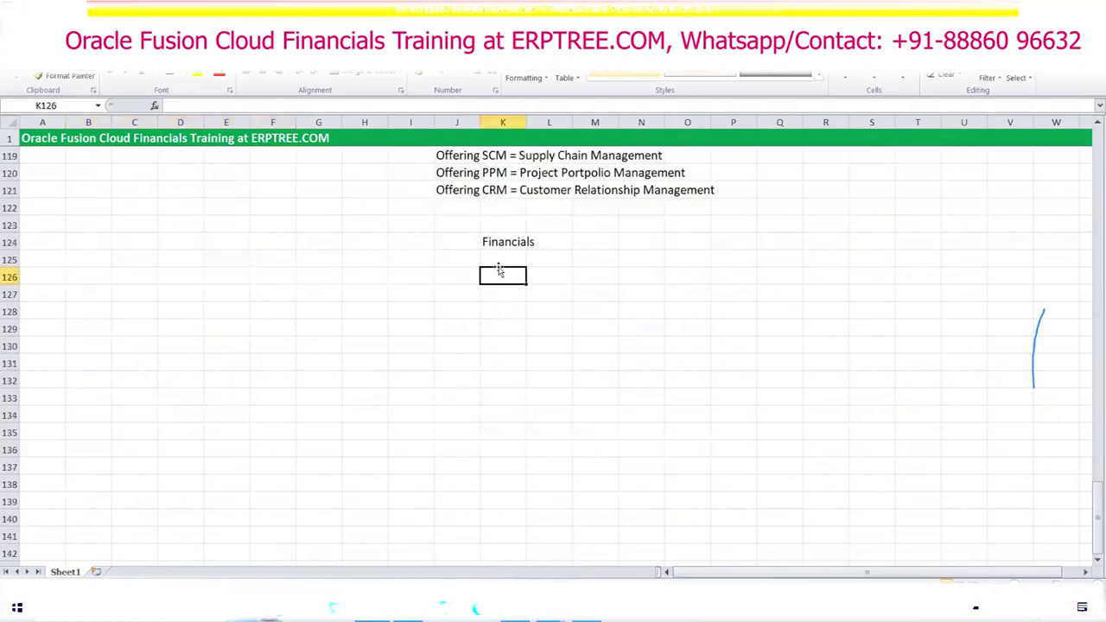
pyautogui.click(499, 259)
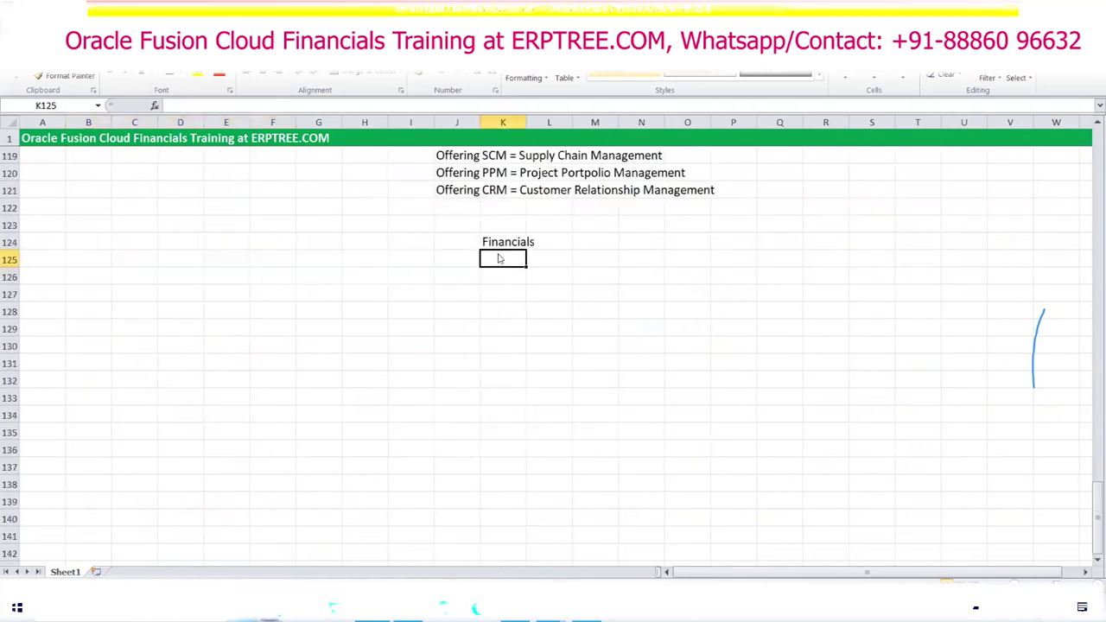
pyautogui.write('A')
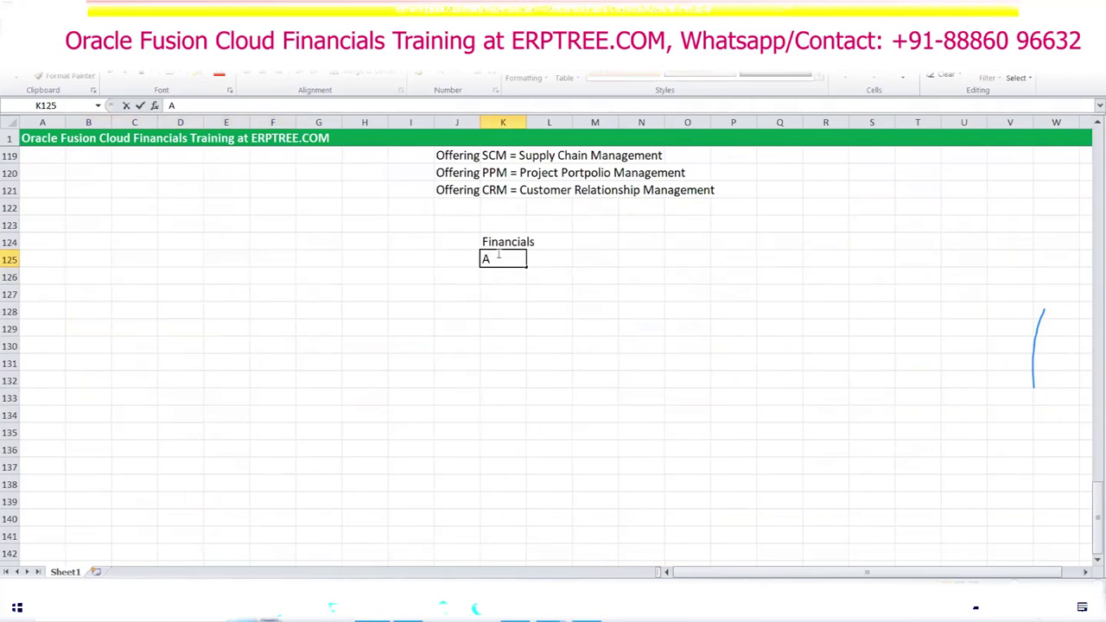
pyautogui.write('P')
pyautogui.press('Return')
pyautogui.write('AR')
pyautogui.press('Return')
pyautogui.write('CM')
pyautogui.press('Return')
pyautogui.write('FA')
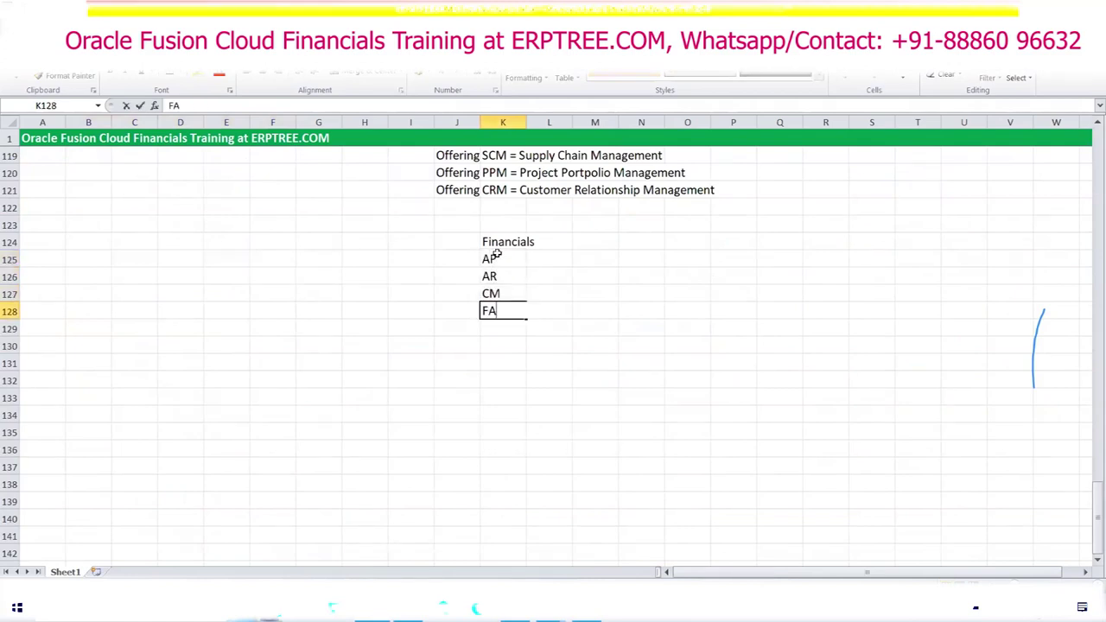
pyautogui.press('Return')
pyautogui.write('G')
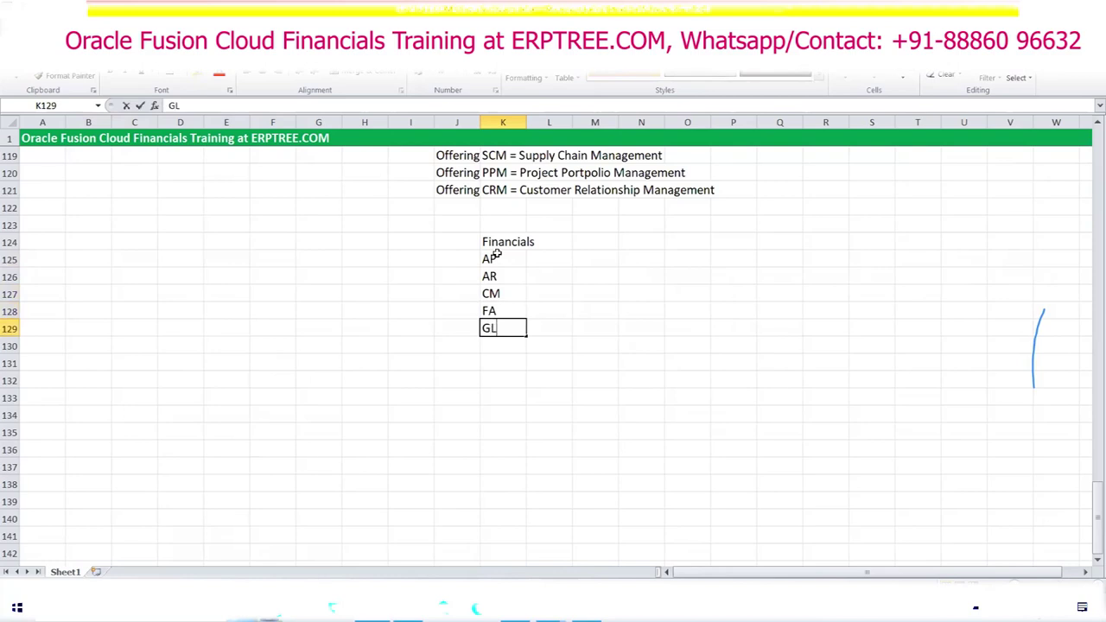
pyautogui.write('L')
pyautogui.moveTo(497, 257); pyautogui.dragTo(510, 329)
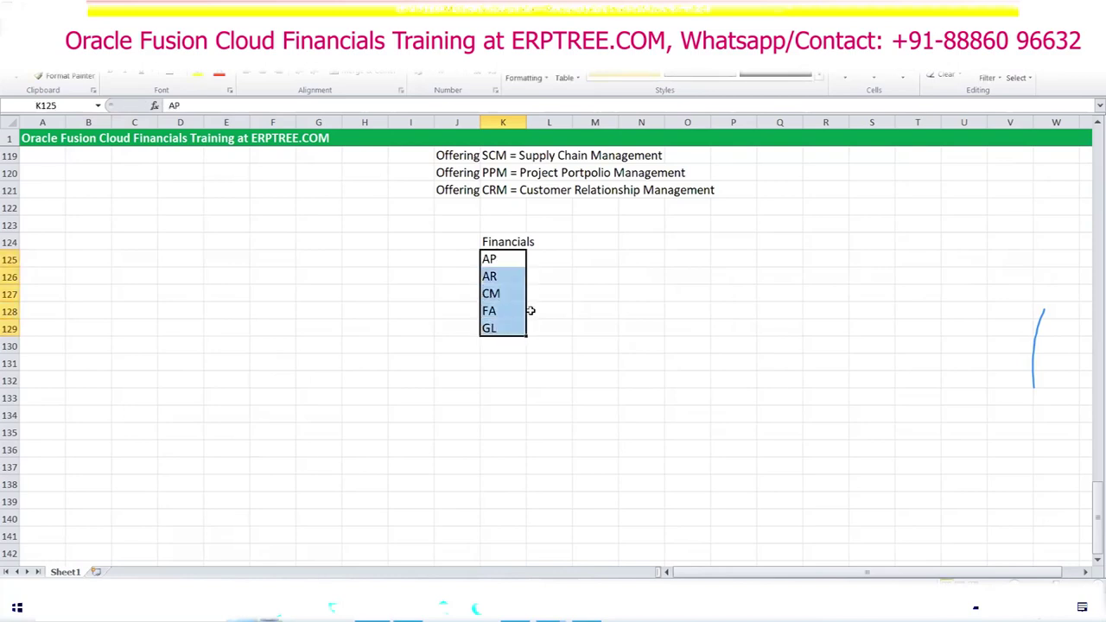
pyautogui.scroll(2, 418, 303)
# Step: Fill 'Option' beside each module in L125:L129
pyautogui.click(539, 365)
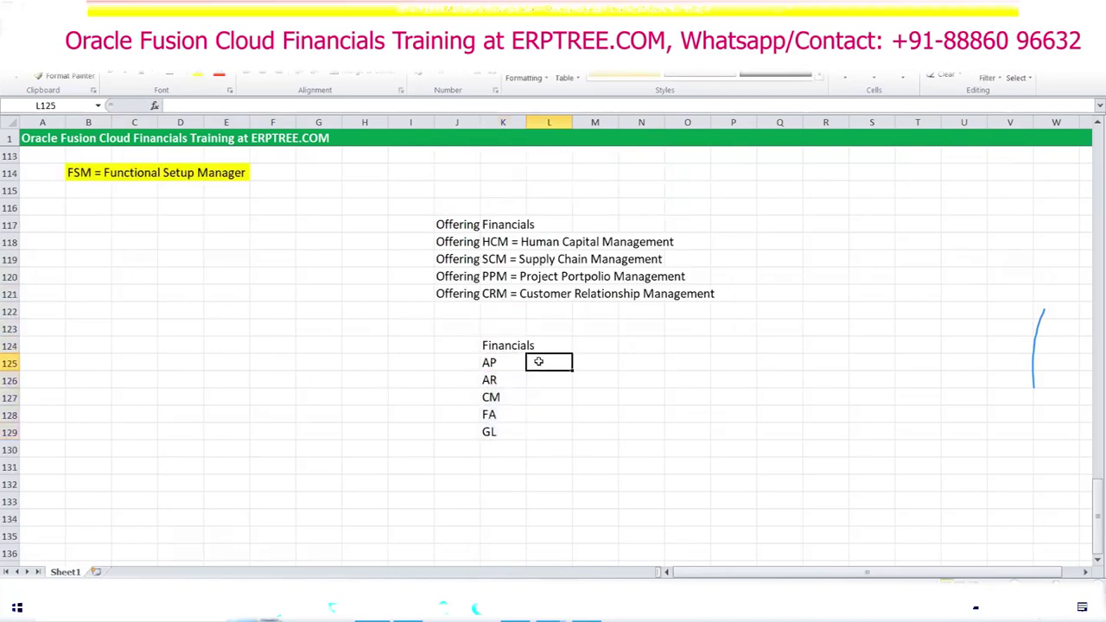
pyautogui.write('Options')
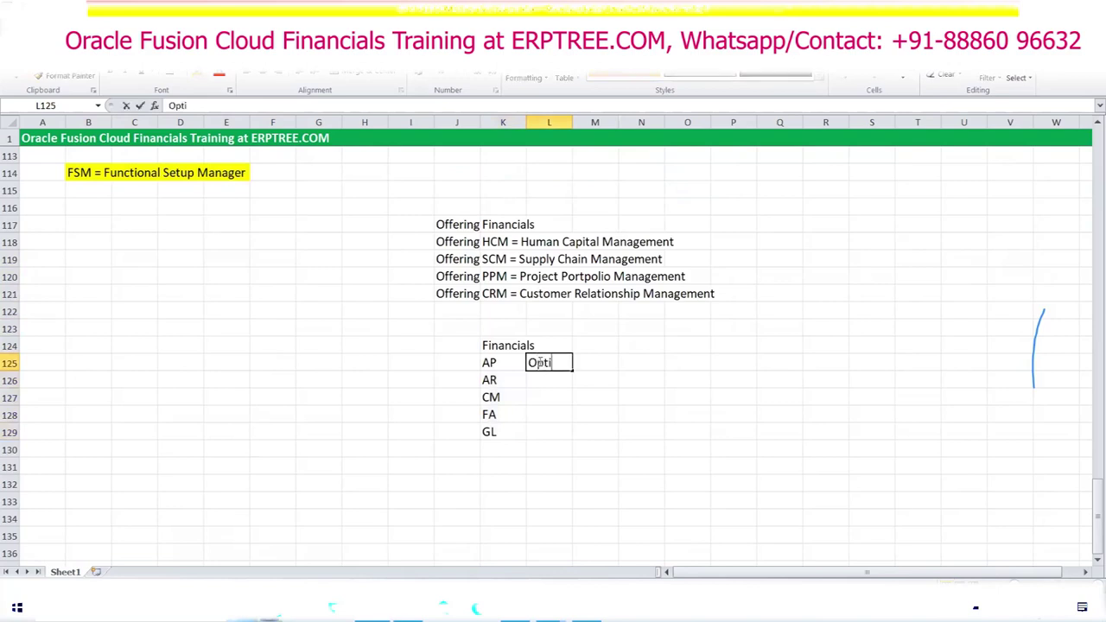
pyautogui.press('Return')
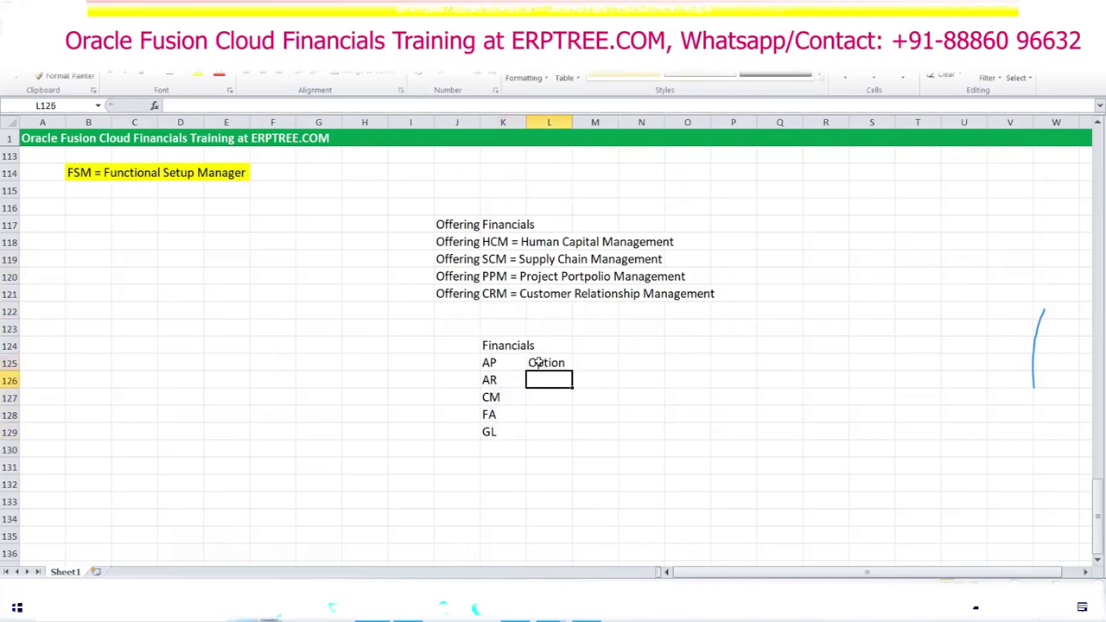
pyautogui.write('o')
pyautogui.press('Tab')
pyautogui.moveTo(538, 363); pyautogui.dragTo(562, 437)
pyautogui.click(668, 416)
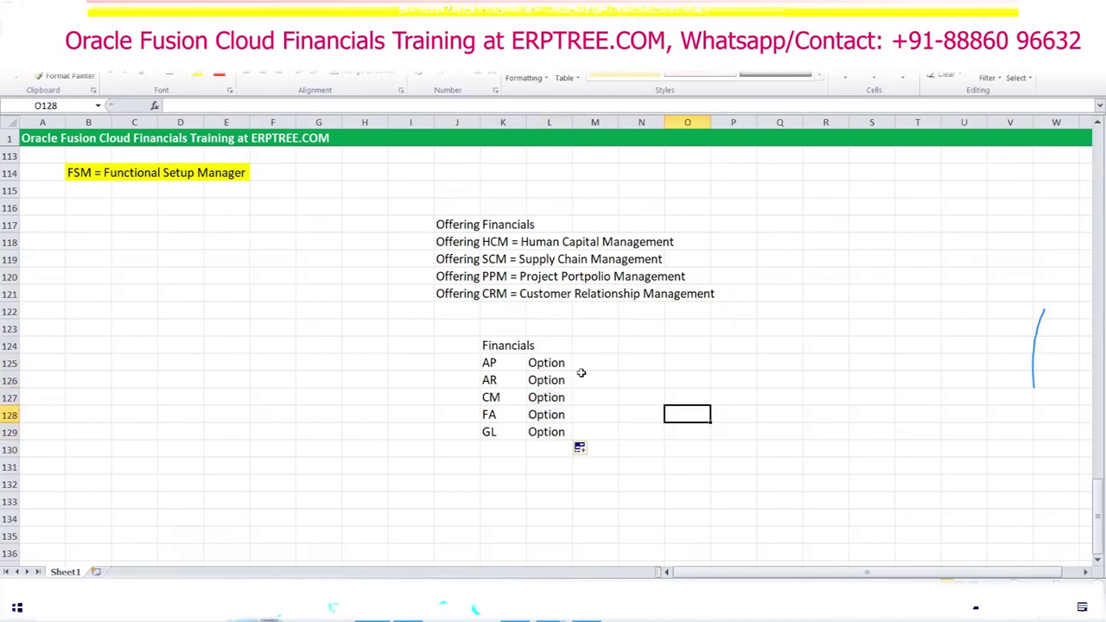
# Step: Highlight the Financials, HCM, SCM, PPM and CRM offerings and their descriptions
pyautogui.moveTo(458, 242); pyautogui.dragTo(456, 292)
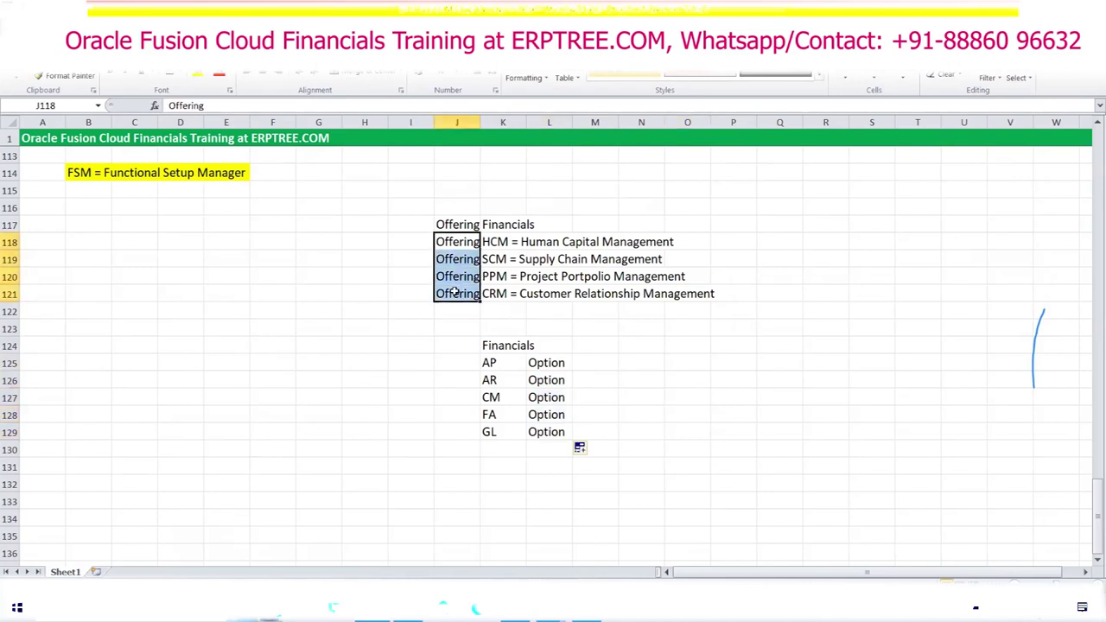
pyautogui.click(498, 223)
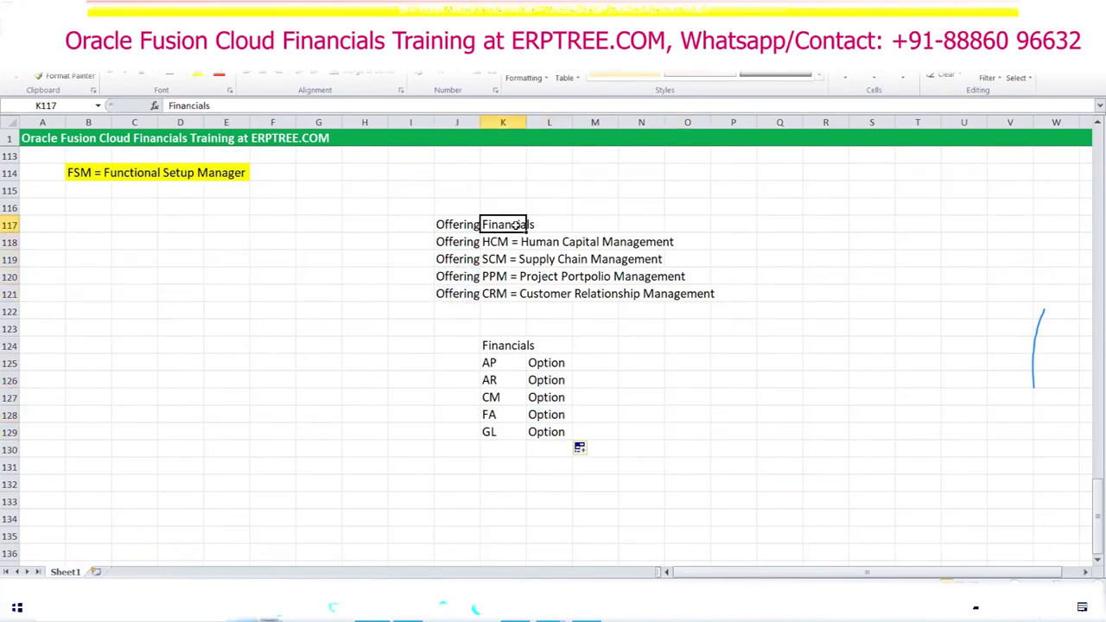
pyautogui.moveTo(505, 244); pyautogui.dragTo(640, 245)
pyautogui.moveTo(495, 264); pyautogui.dragTo(644, 261)
pyautogui.click(502, 276)
pyautogui.moveTo(502, 276); pyautogui.dragTo(648, 276)
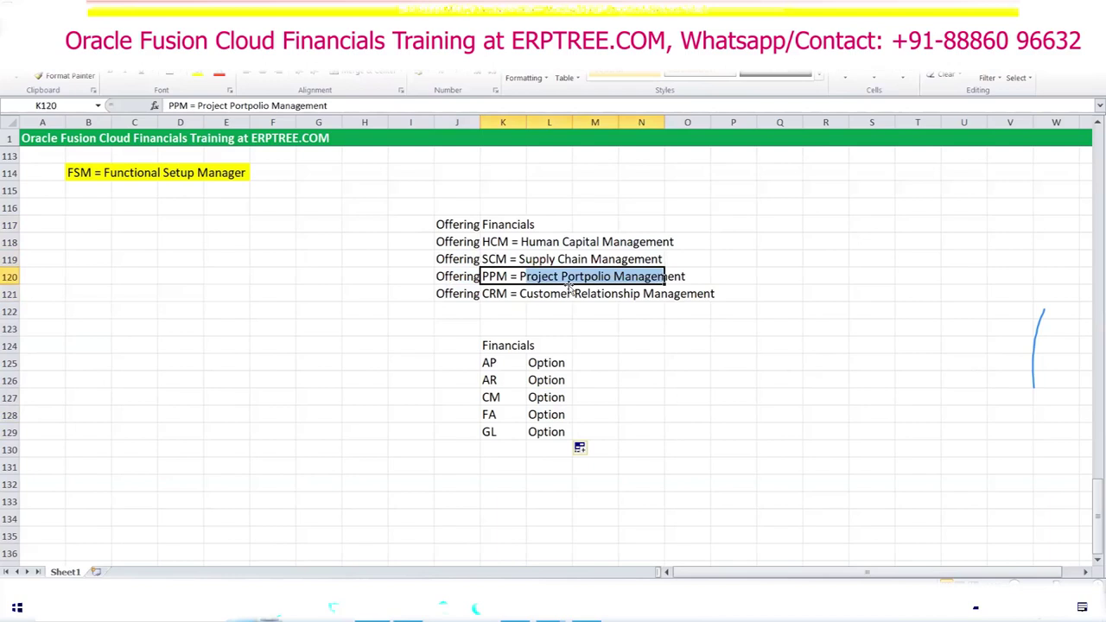
pyautogui.moveTo(506, 224); pyautogui.dragTo(687, 291)
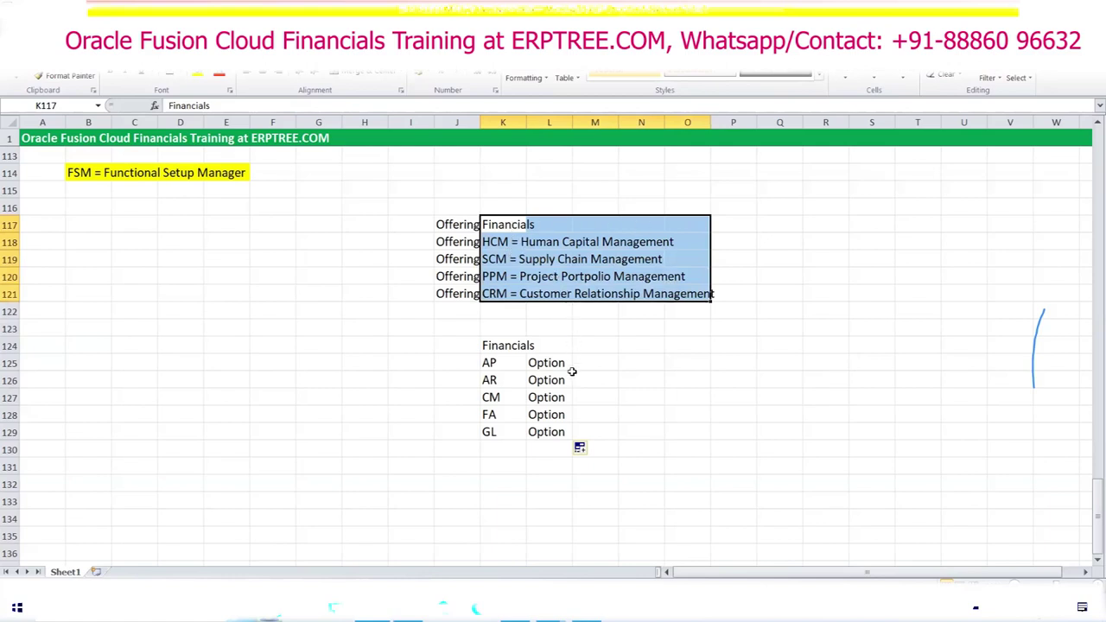
# Step: Review the AP–GL Option entries and type 'Enable Offerings & Options' in B115
pyautogui.moveTo(490, 364); pyautogui.dragTo(492, 436)
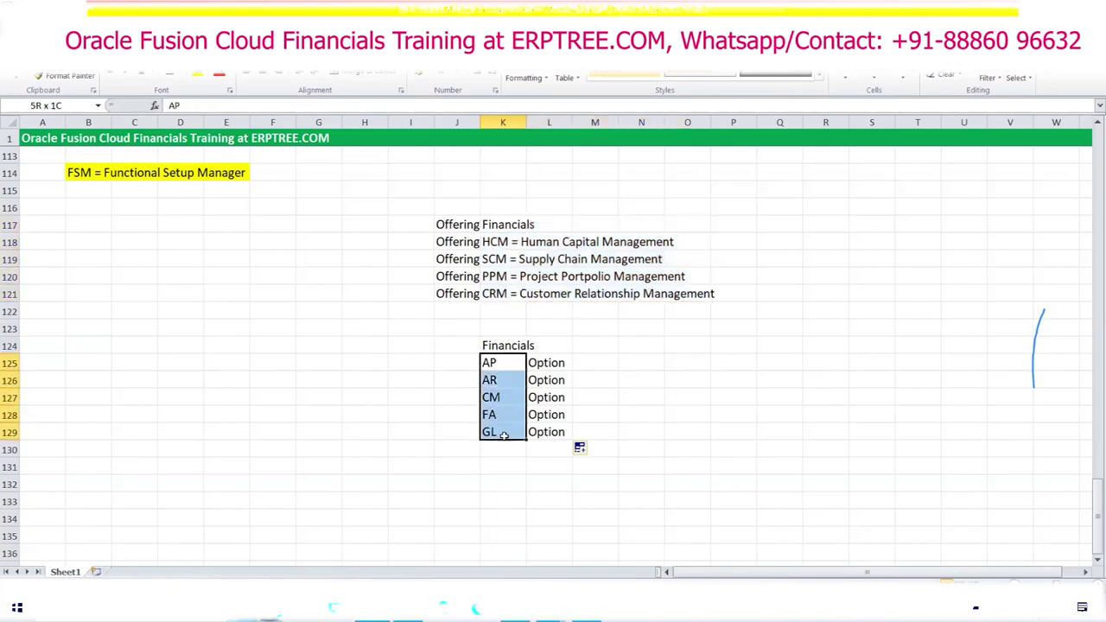
pyautogui.moveTo(560, 362); pyautogui.dragTo(558, 434)
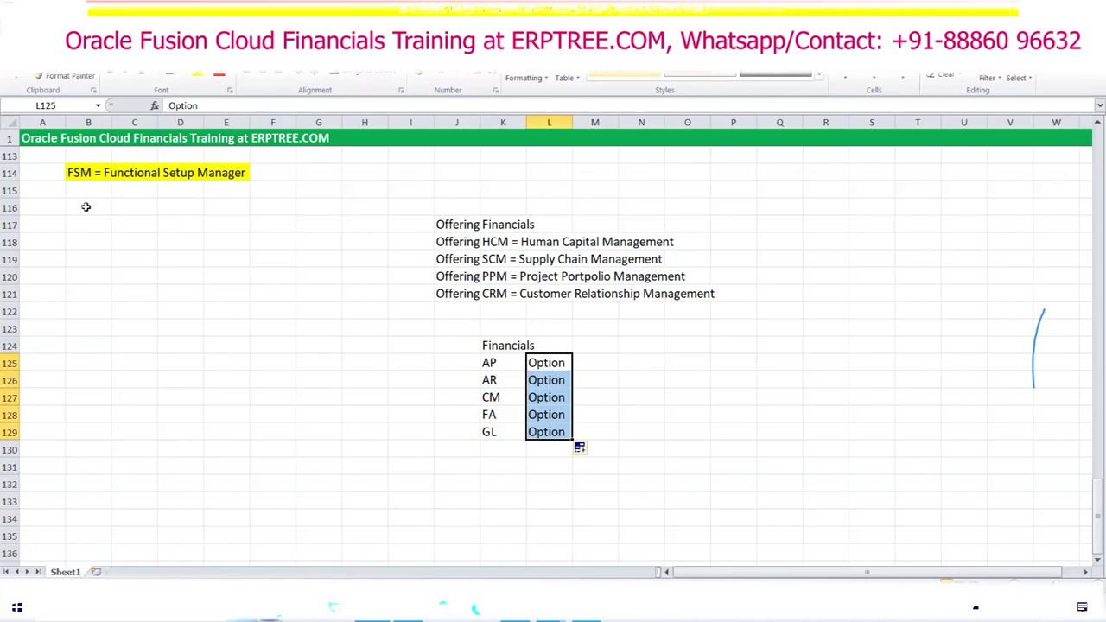
pyautogui.click(76, 190)
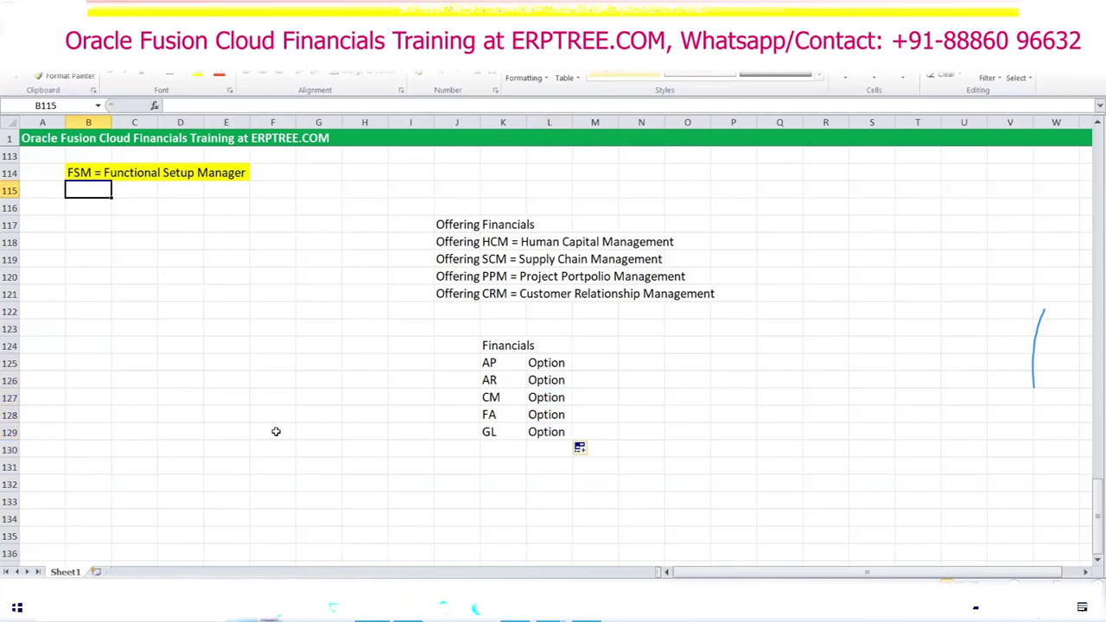
pyautogui.write('En')
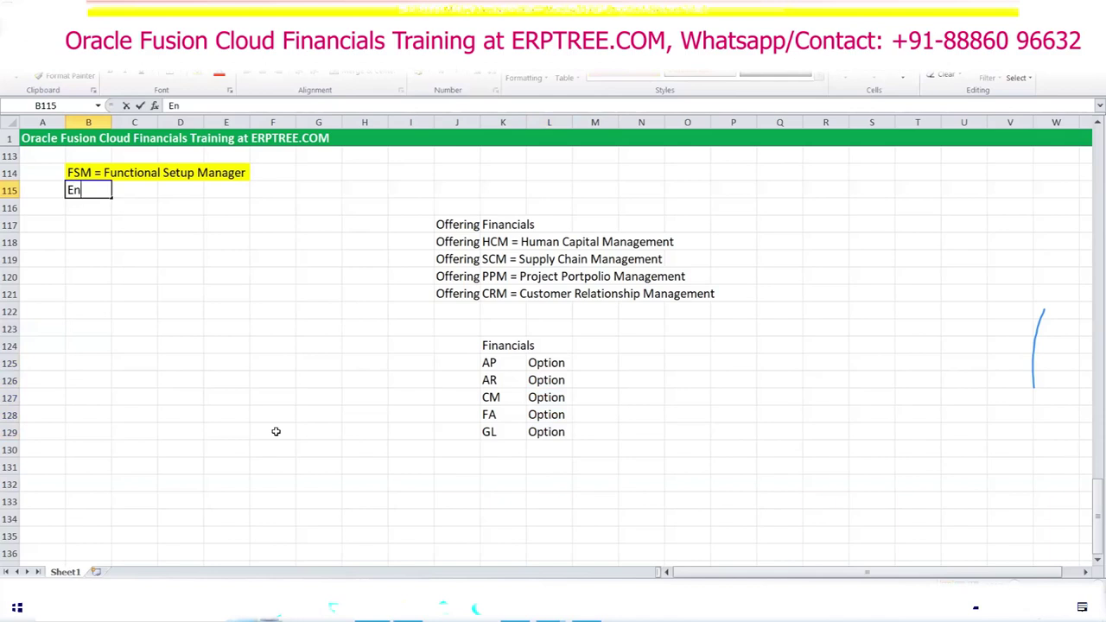
pyautogui.write('able Offerin')
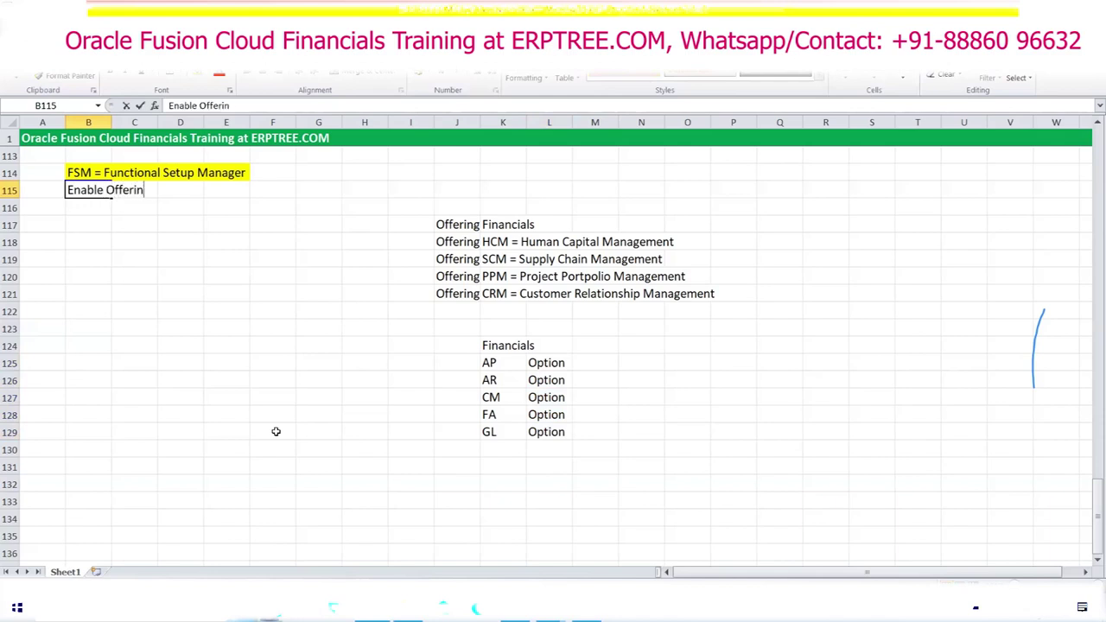
pyautogui.write('gs & Options')
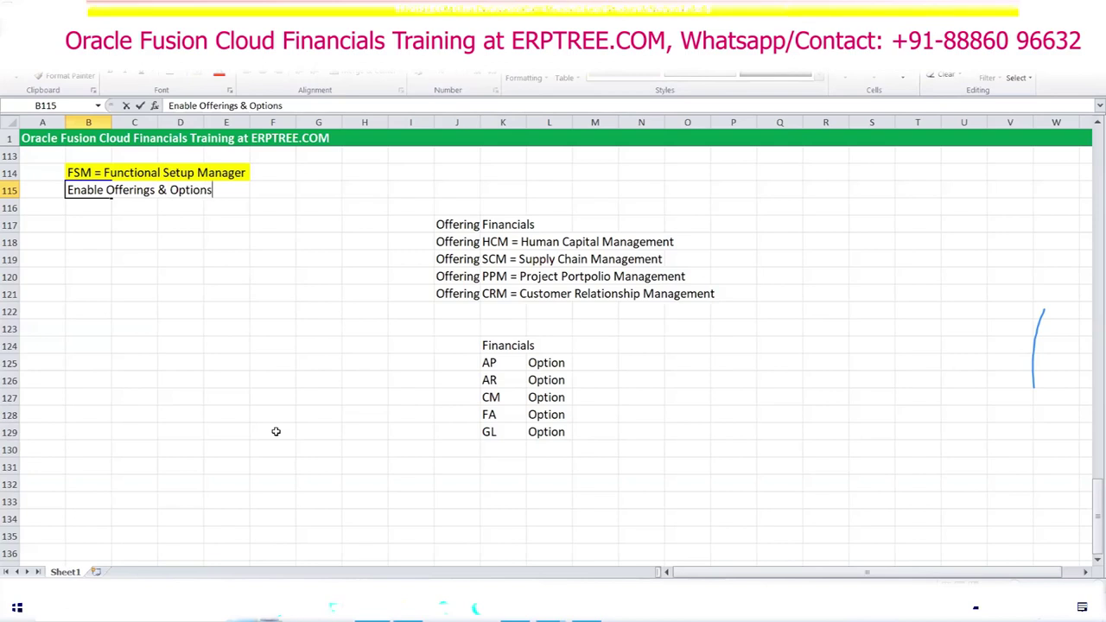
# Step: Add 'Create Implementation Project - Setups' in B116 below 'Enable Offerings & Options'
pyautogui.press('Return')
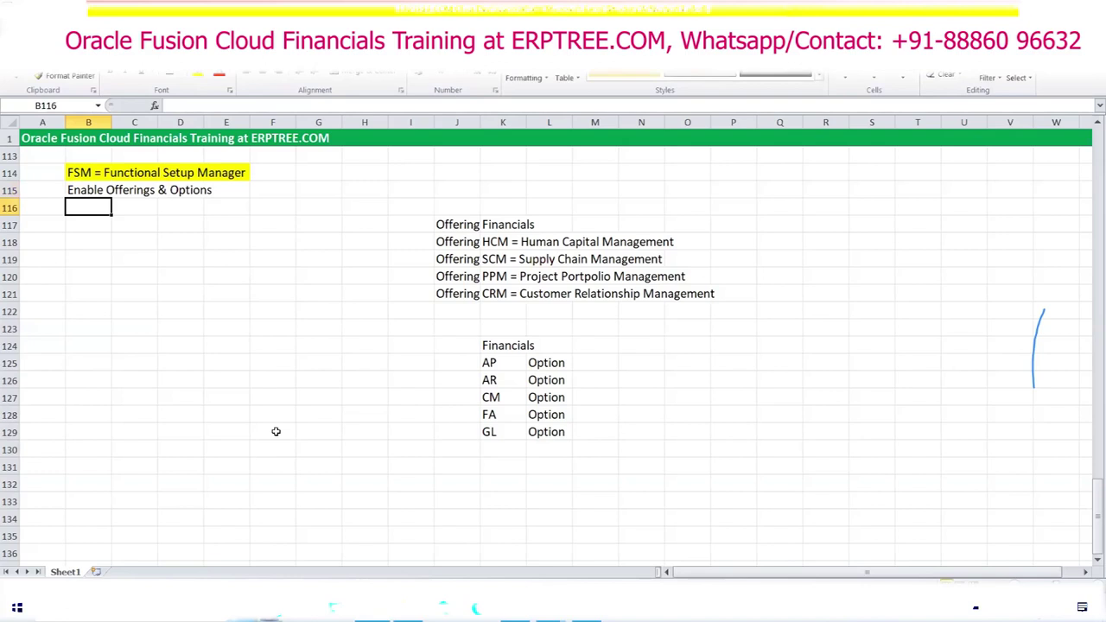
pyautogui.write('Create Implem')
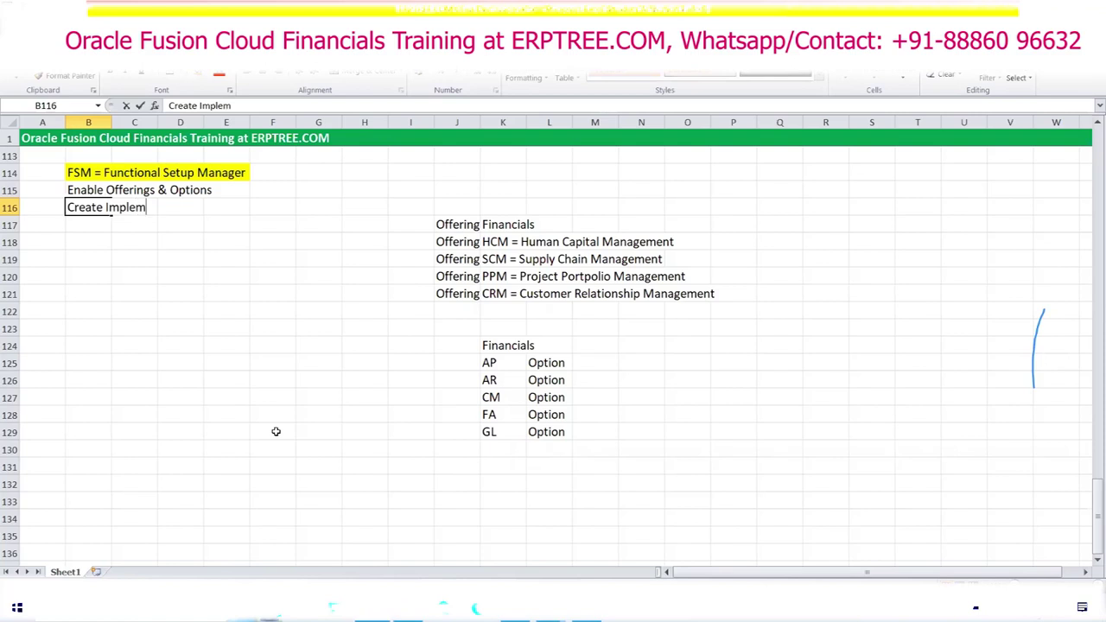
pyautogui.write('entation Project')
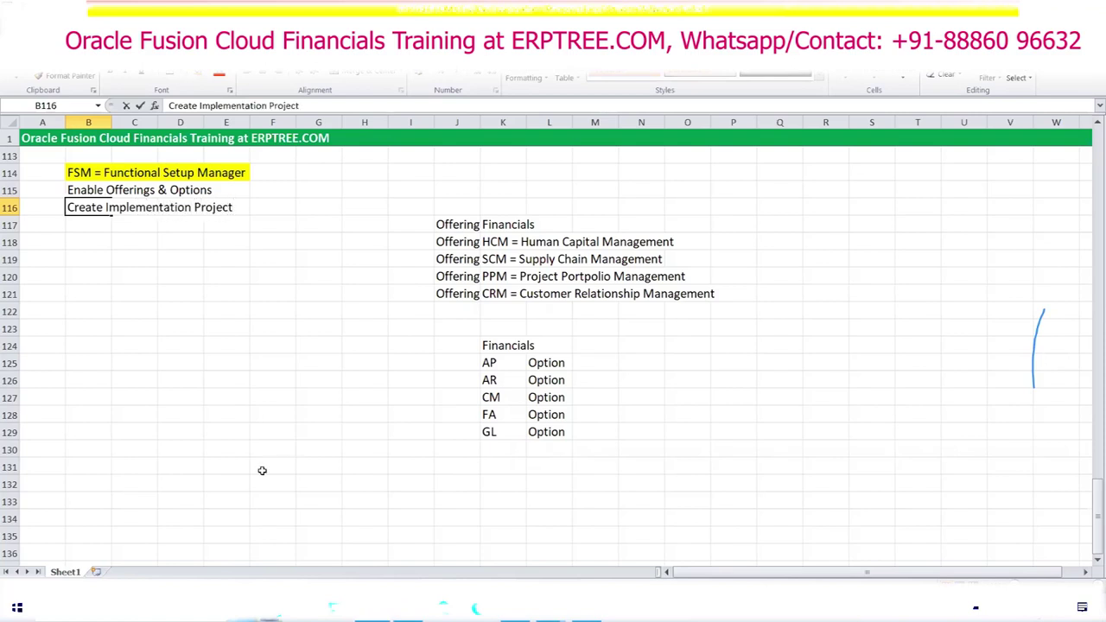
pyautogui.click(100, 226)
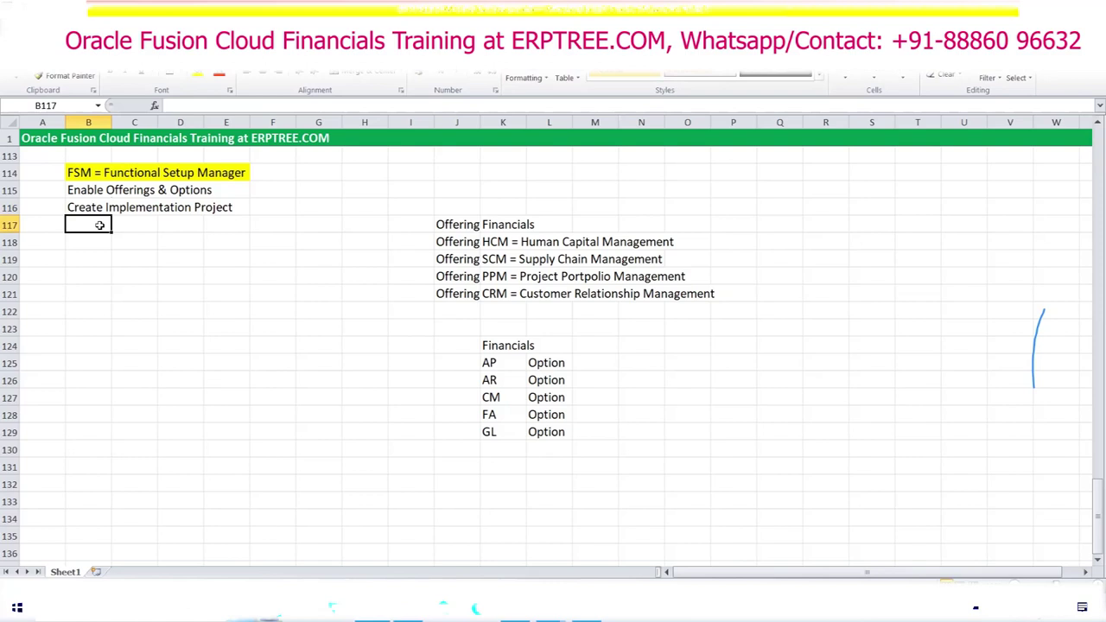
pyautogui.click(89, 208)
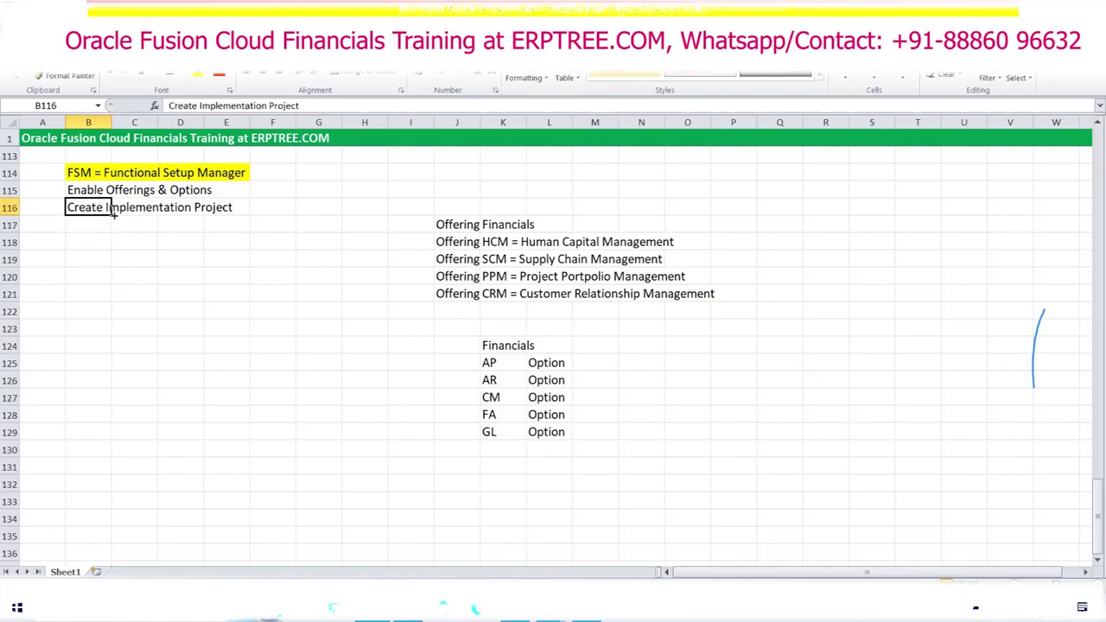
pyautogui.click(321, 108)
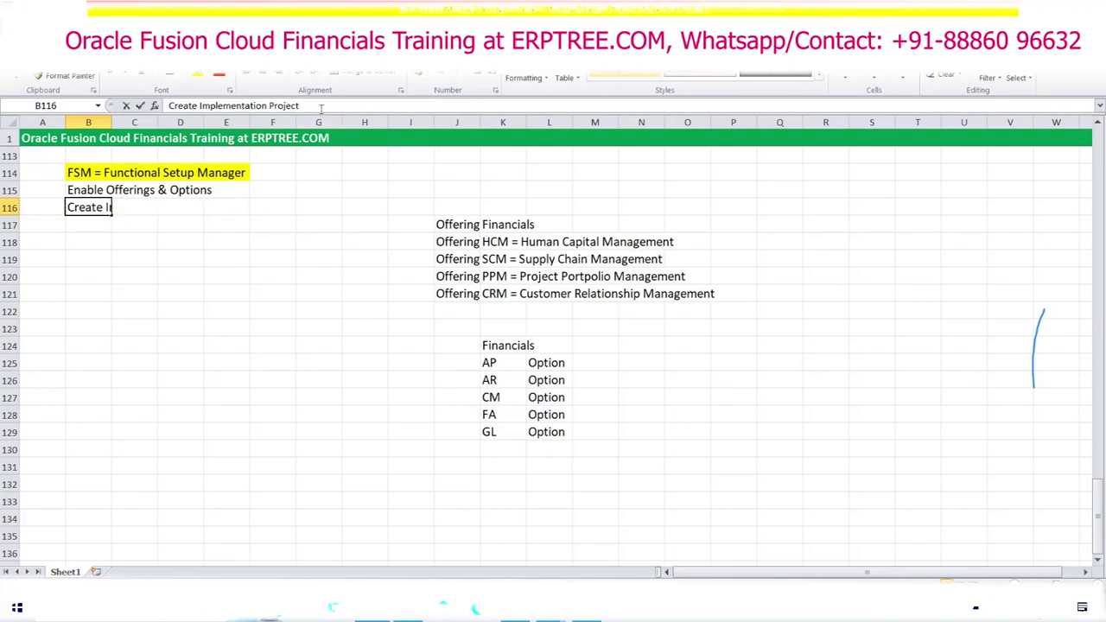
pyautogui.write('- Setups')
pyautogui.press('Tab')
pyautogui.click(300, 308)
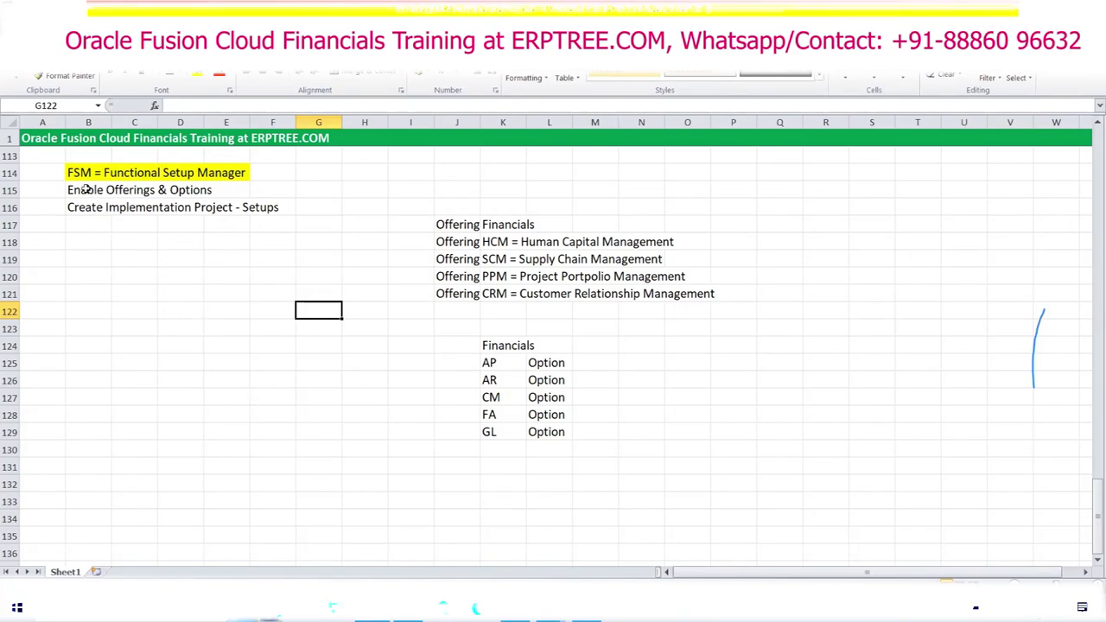
# Step: Review the Application Implementation Consultant, Enable Offerings and Create Implementation Project notes, then select B117
pyautogui.click(86, 189)
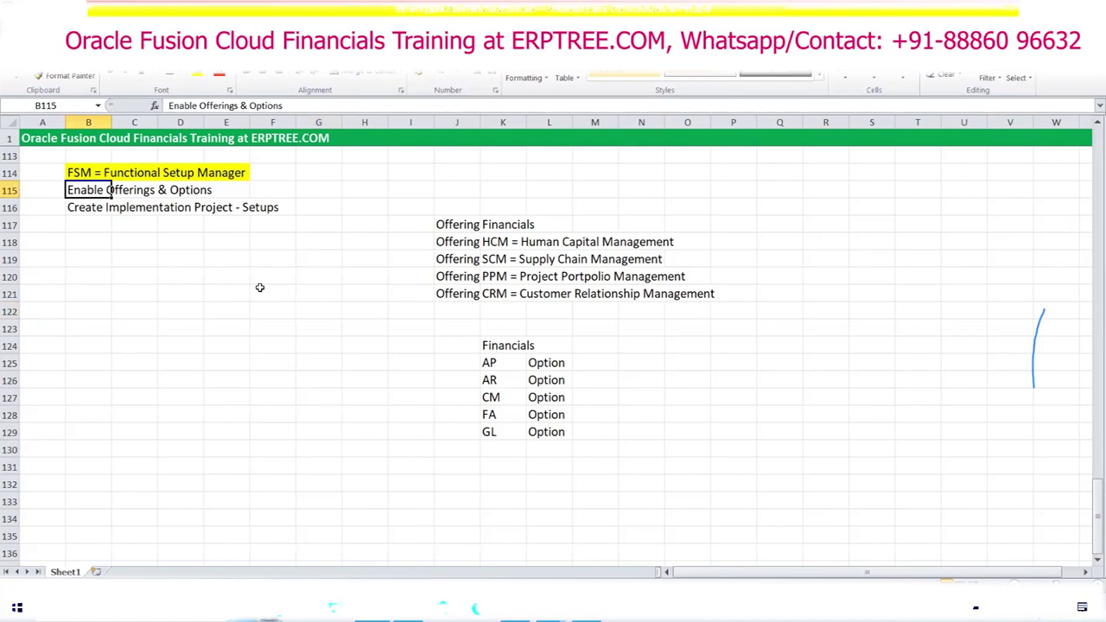
pyautogui.scroll(2, 259, 287)
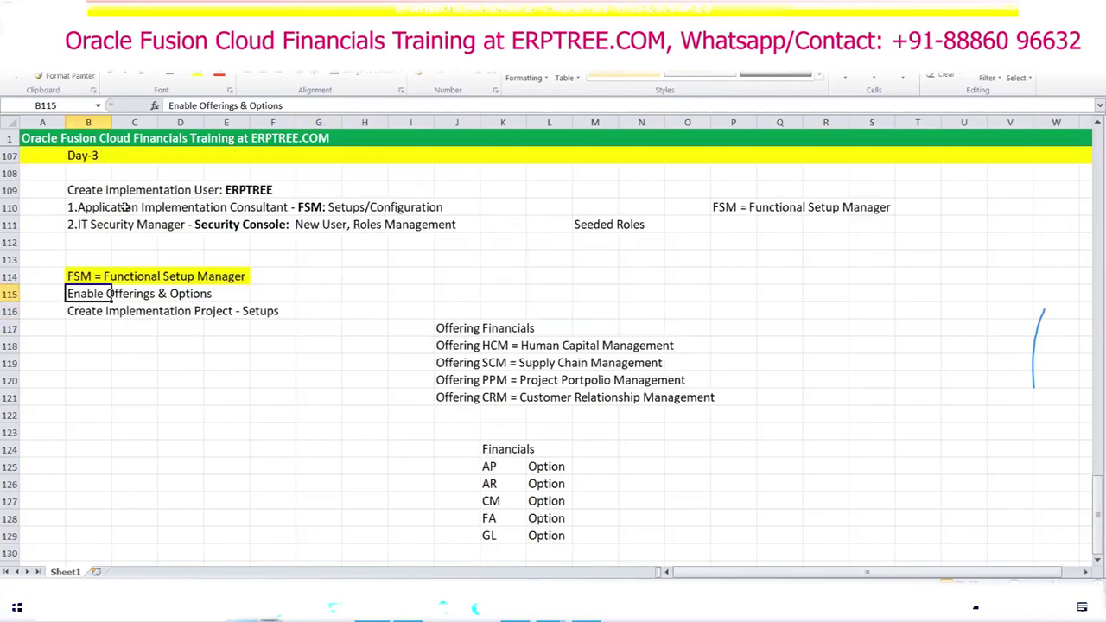
pyautogui.moveTo(89, 208); pyautogui.dragTo(446, 224)
pyautogui.scroll(-2, 319, 296)
pyautogui.moveTo(78, 192); pyautogui.dragTo(234, 191)
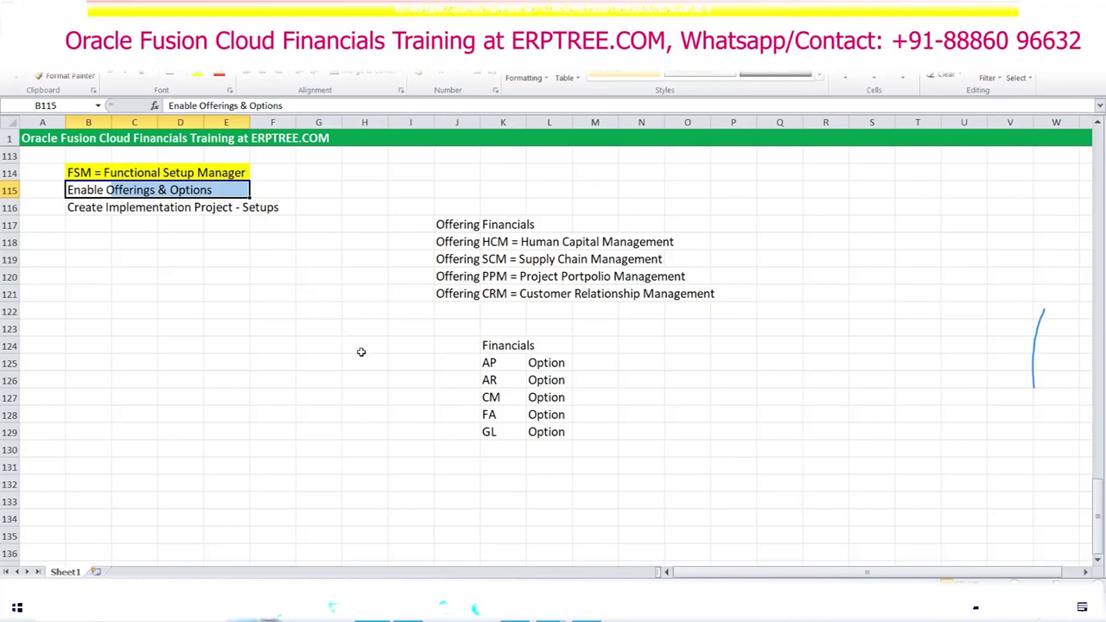
pyautogui.moveTo(84, 209); pyautogui.dragTo(294, 209)
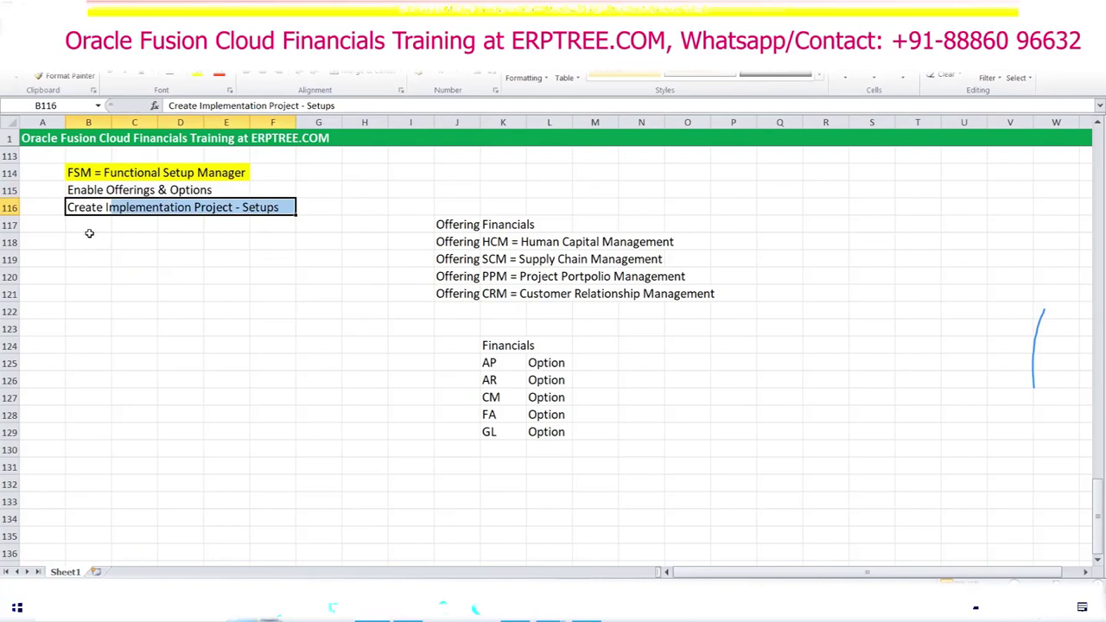
pyautogui.click(87, 226)
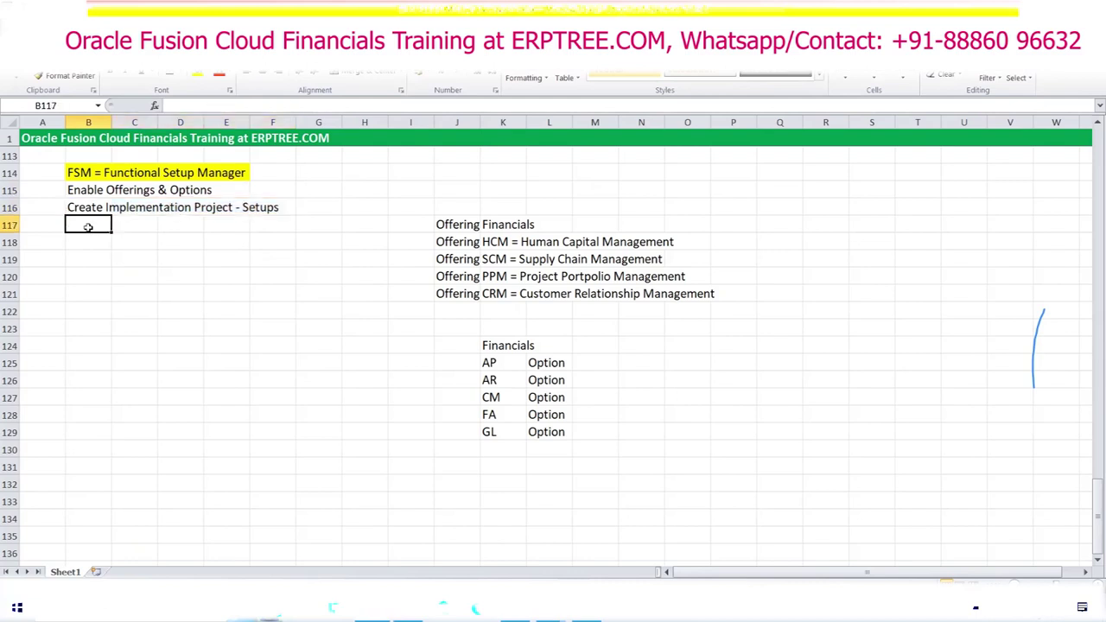
# Step: Add 'Select Offerings & Options' in B117 and make the Financials and SCM offerings red
pyautogui.write('Se')
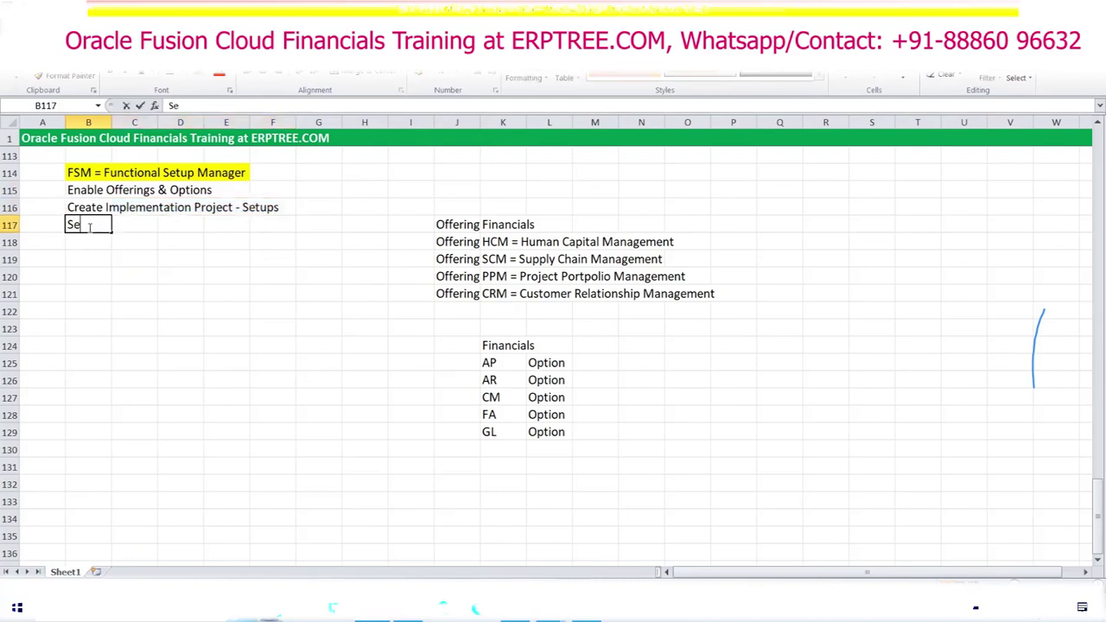
pyautogui.write('lect Offerings ')
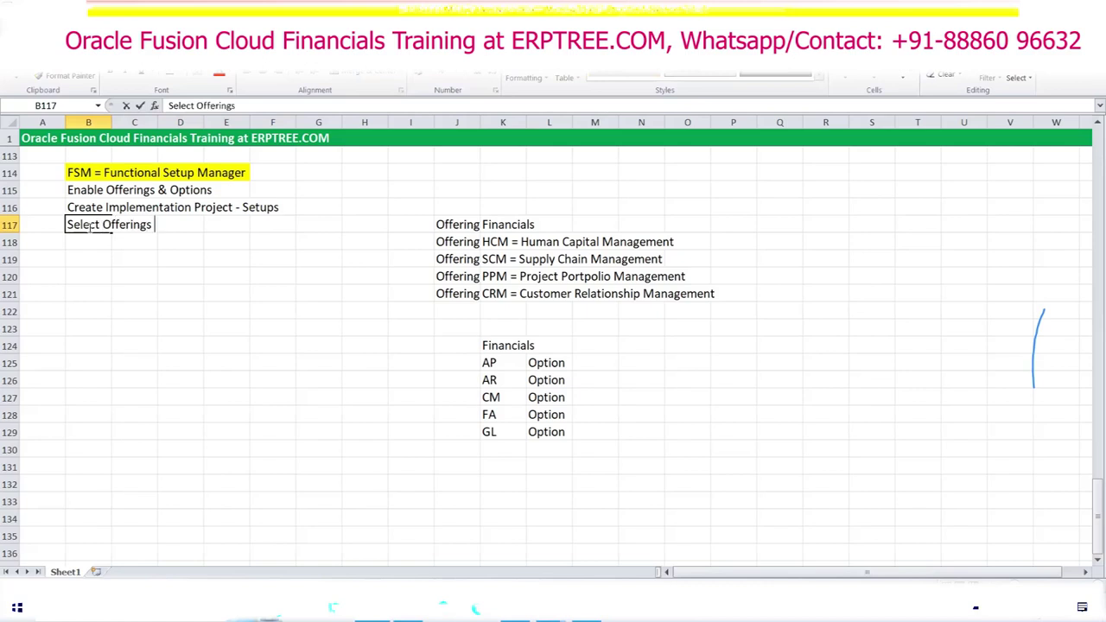
pyautogui.write('& Options')
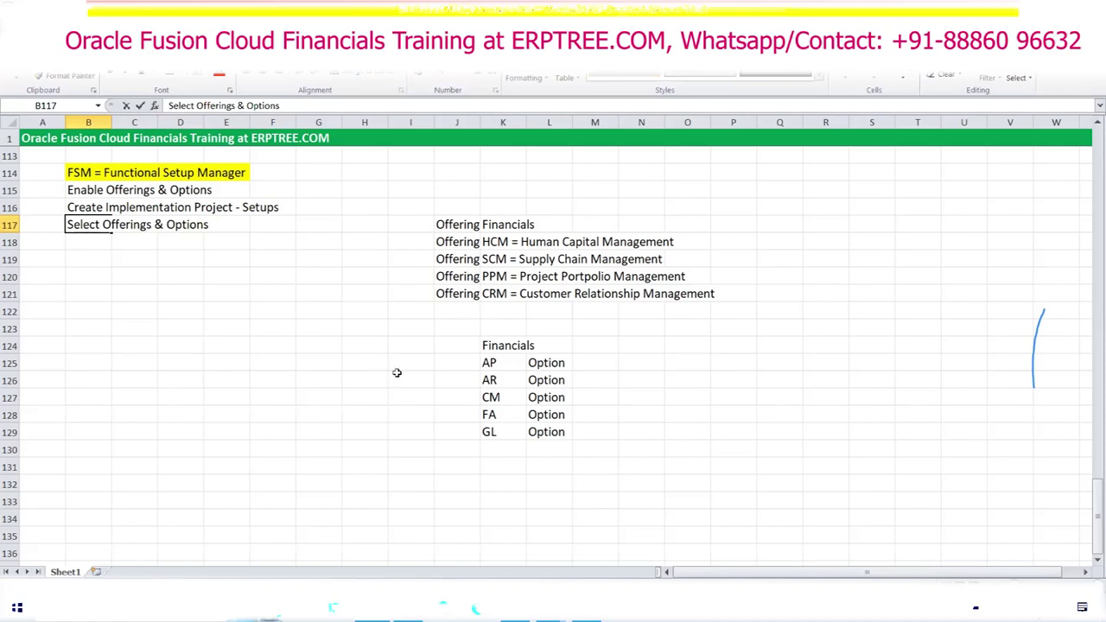
pyautogui.click(500, 223)
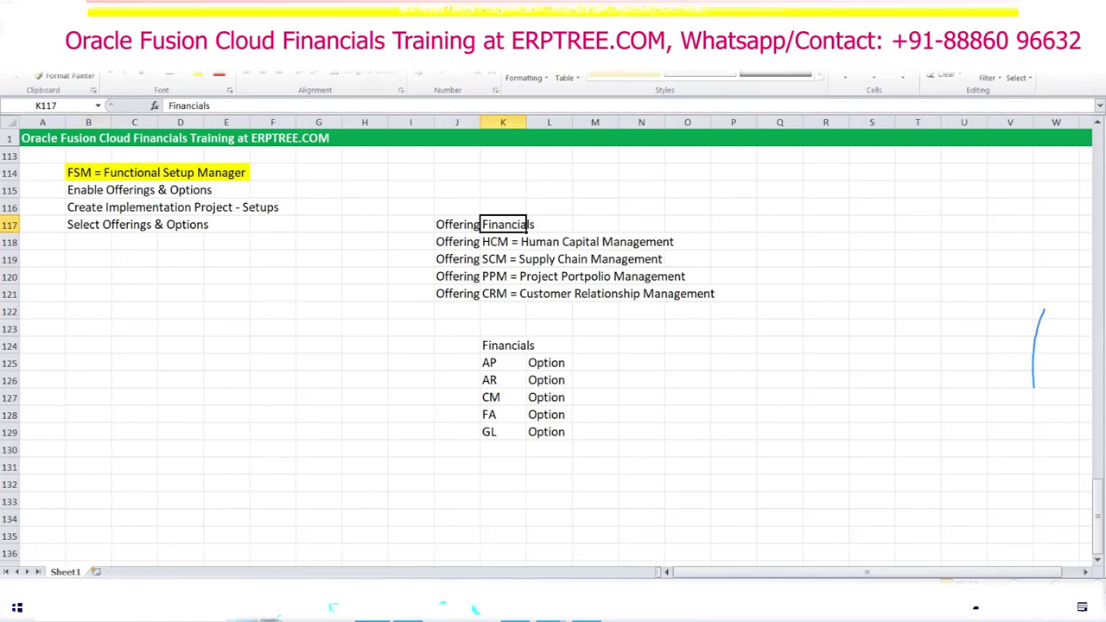
pyautogui.click(220, 78)
pyautogui.click(498, 261)
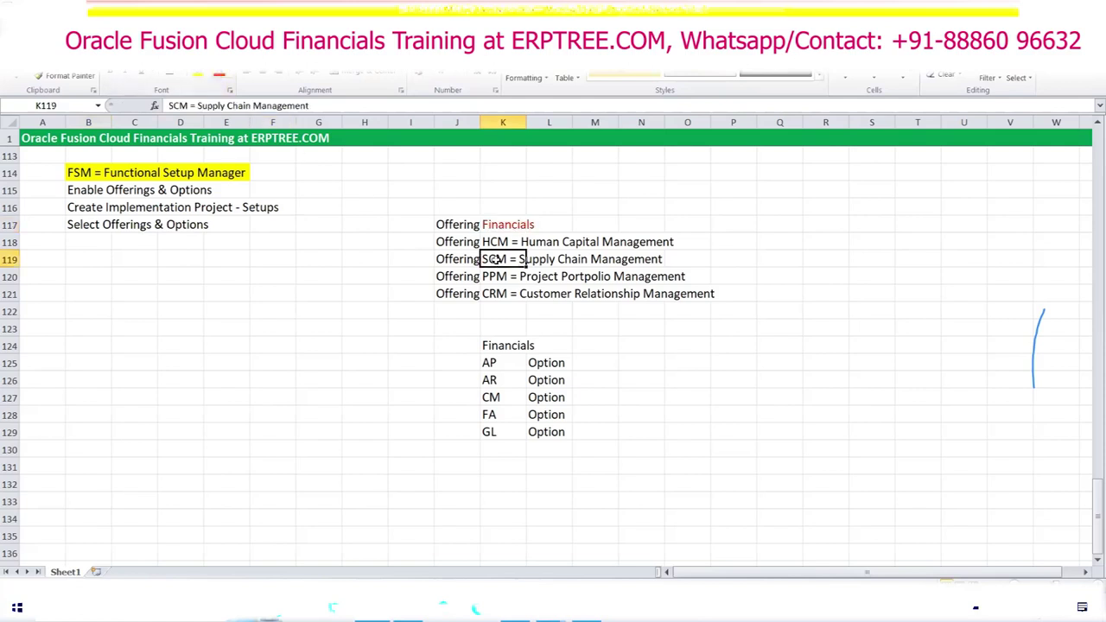
pyautogui.click(223, 78)
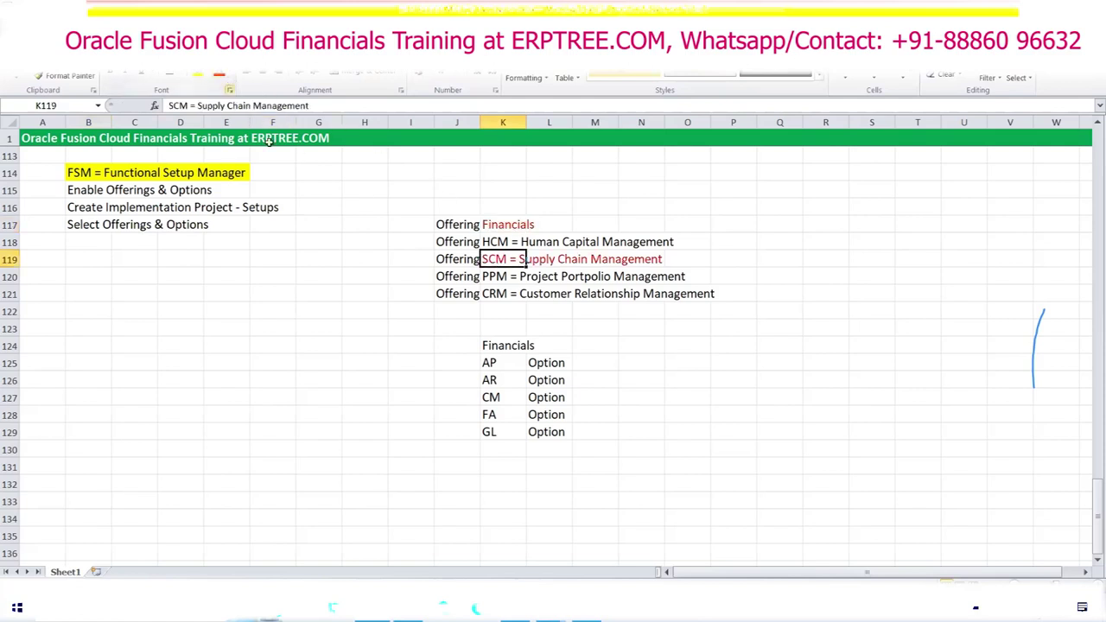
# Step: Mark Financials and SCM as 'Enable' in P117 and P119
pyautogui.click(724, 231)
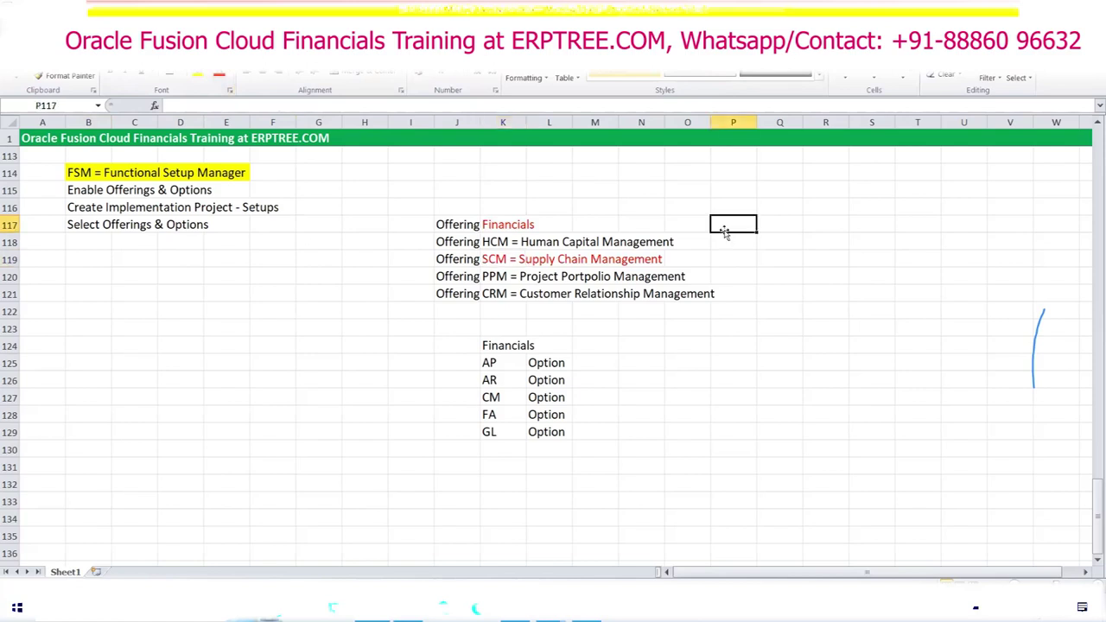
pyautogui.write('Enable')
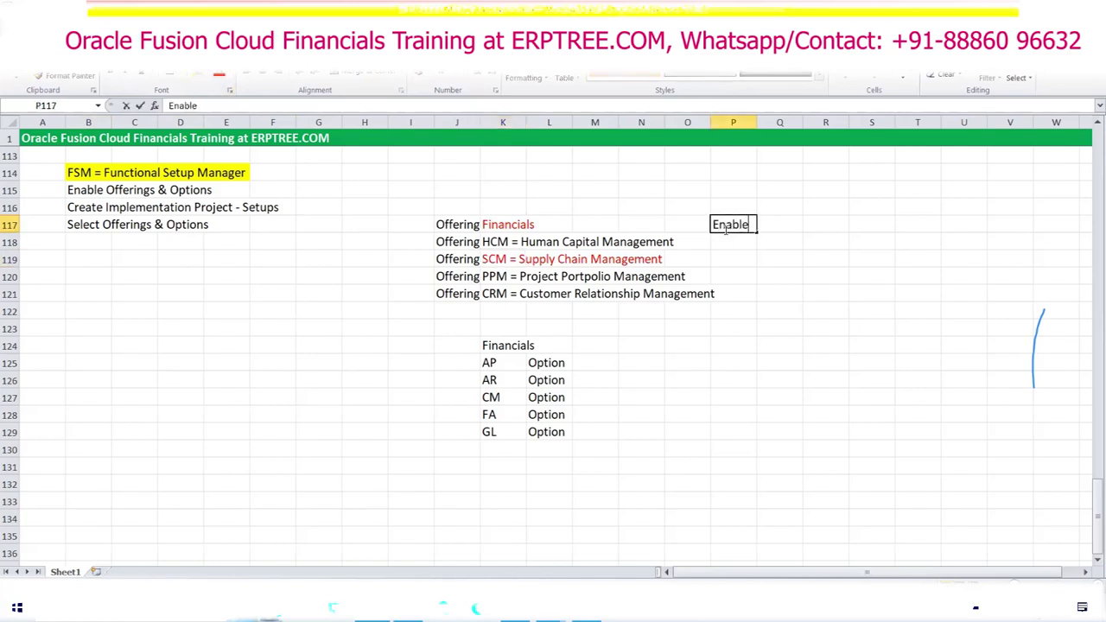
pyautogui.press('Return')
pyautogui.press('Return')
pyautogui.write('E')
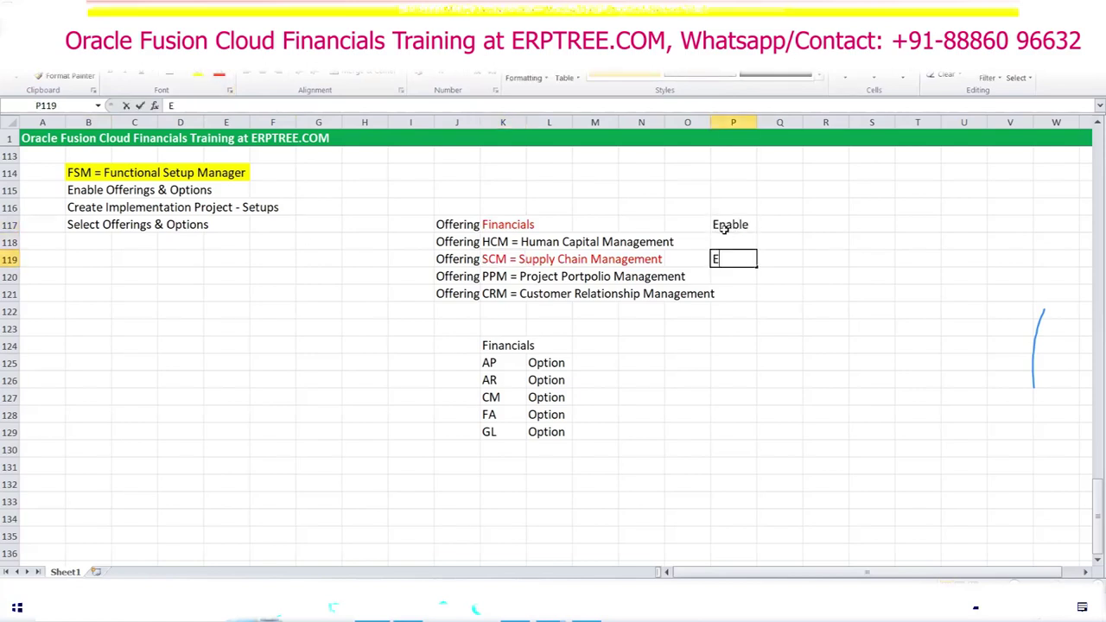
pyautogui.write('nable')
pyautogui.press('Tab')
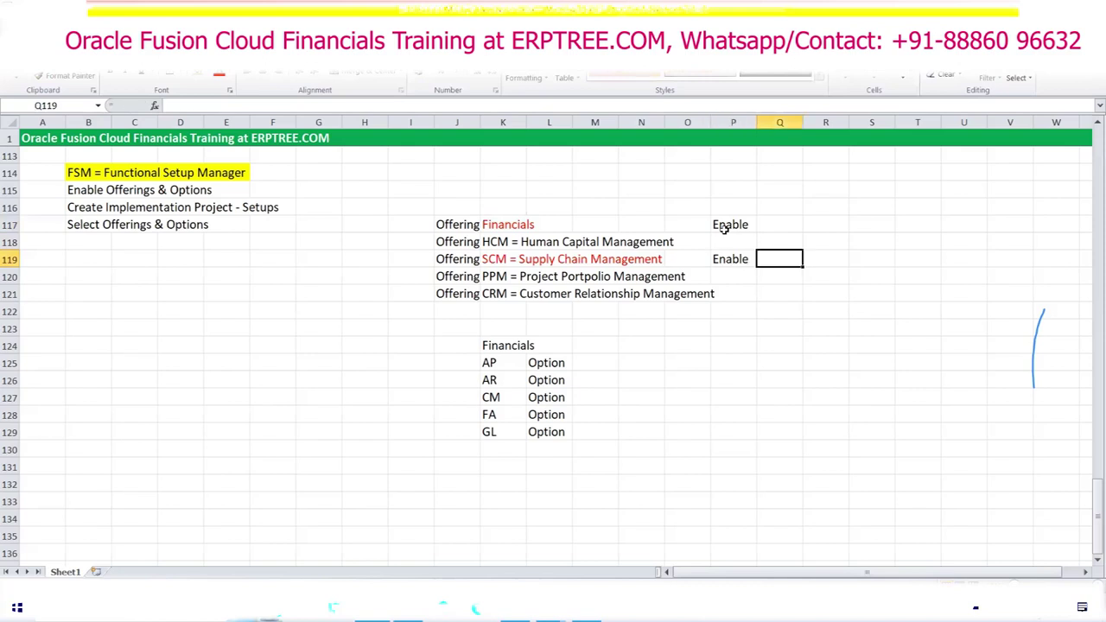
# Step: Highlight the Financials and SCM offerings alongside the Create Implementation Project step
pyautogui.click(520, 260)
pyautogui.moveTo(83, 211); pyautogui.dragTo(220, 207)
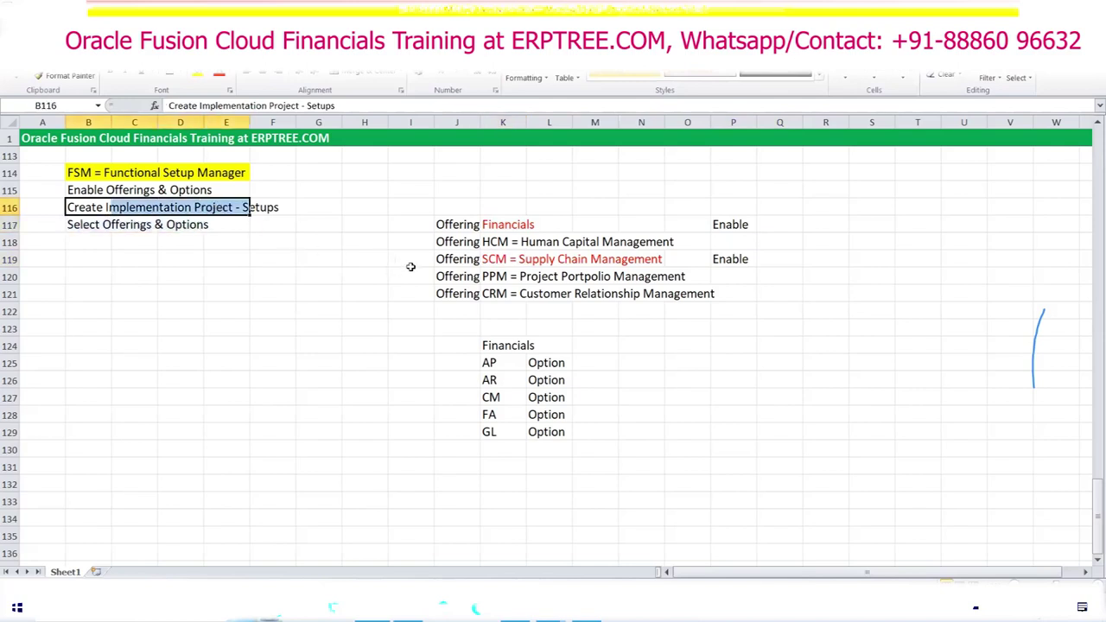
pyautogui.click(507, 222)
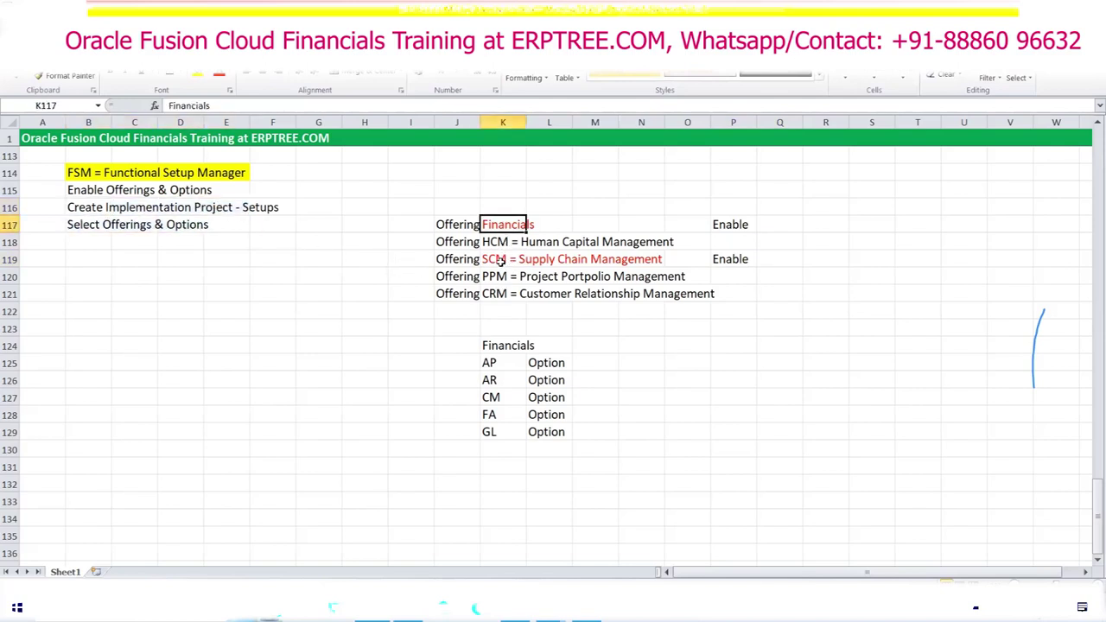
pyautogui.click(501, 260)
pyautogui.click(132, 211)
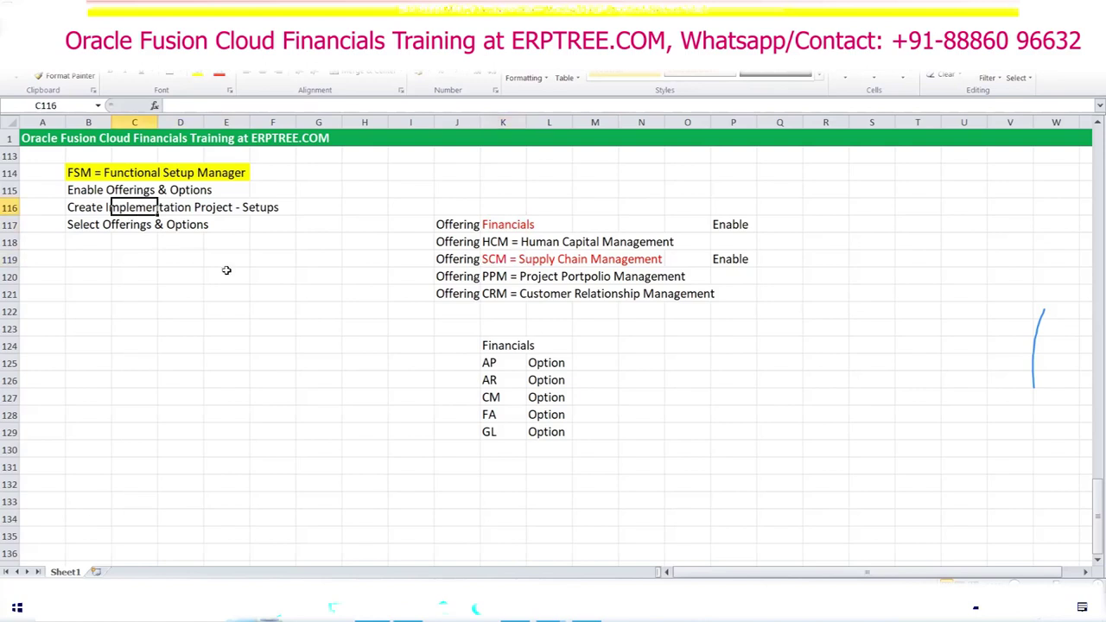
pyautogui.click(501, 225)
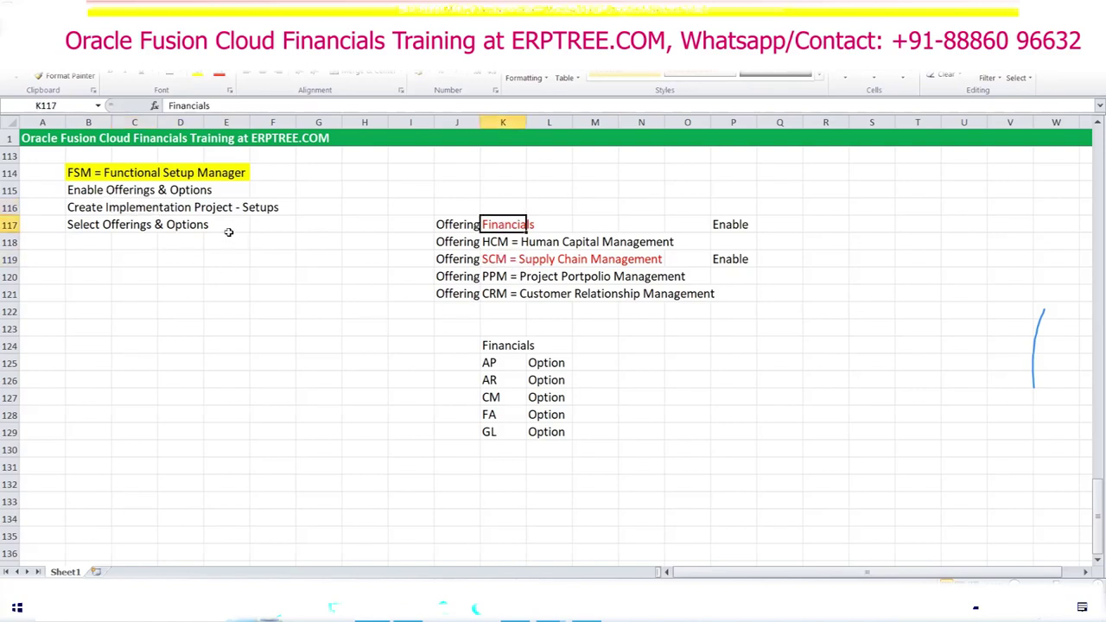
pyautogui.moveTo(69, 210); pyautogui.dragTo(216, 209)
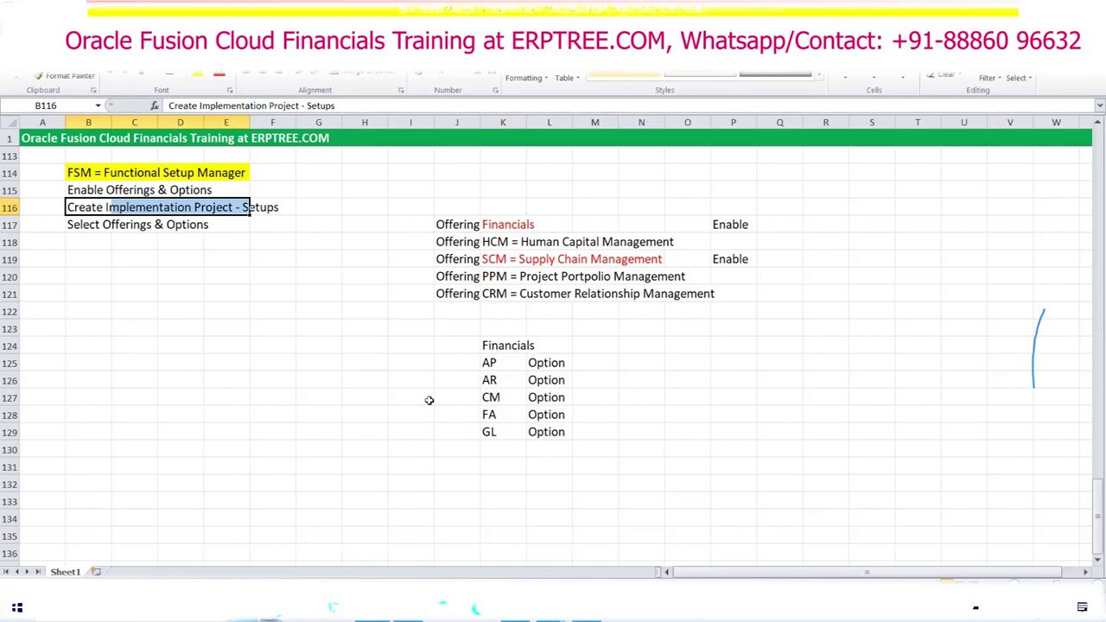
pyautogui.moveTo(508, 276); pyautogui.dragTo(717, 275)
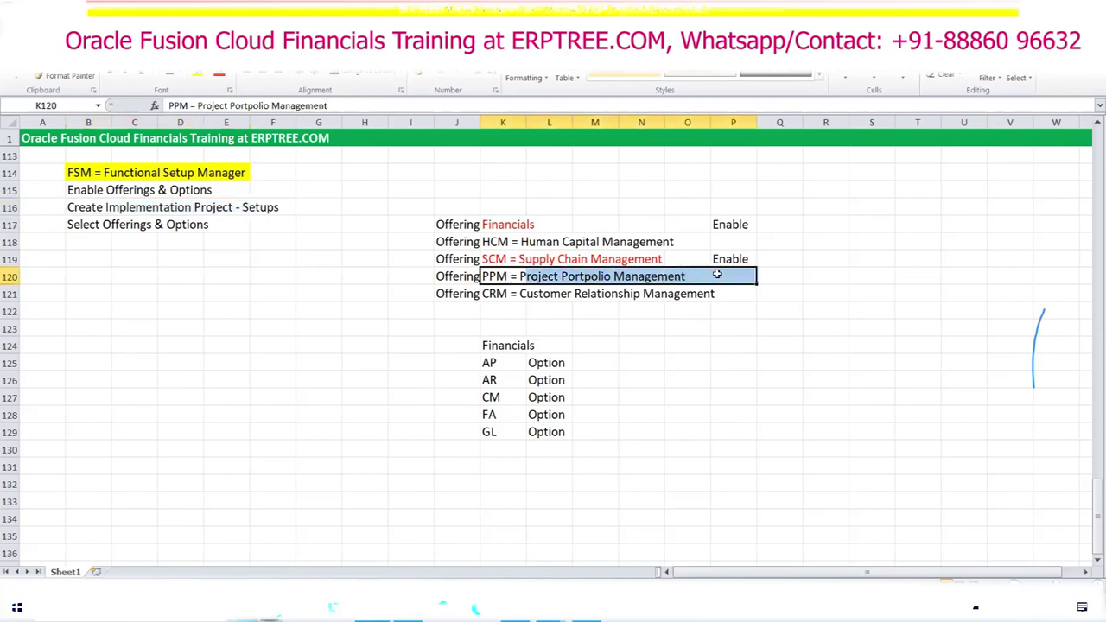
# Step: Review the PPM status cell, the enable-step wording and Financials' Enable status
pyautogui.click(725, 277)
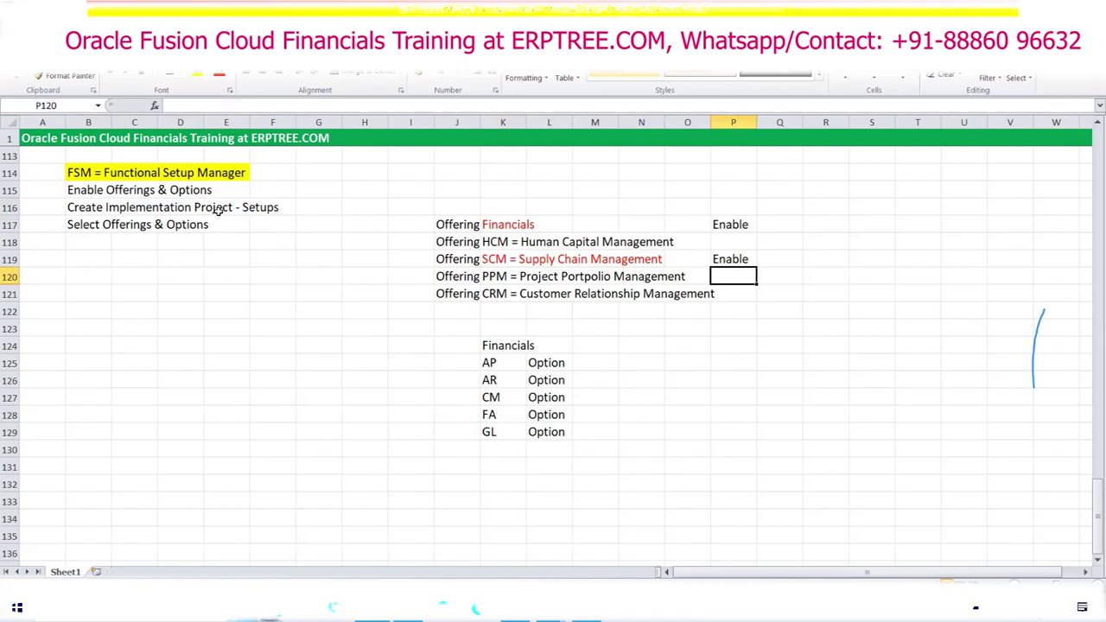
pyautogui.moveTo(112, 190); pyautogui.dragTo(187, 190)
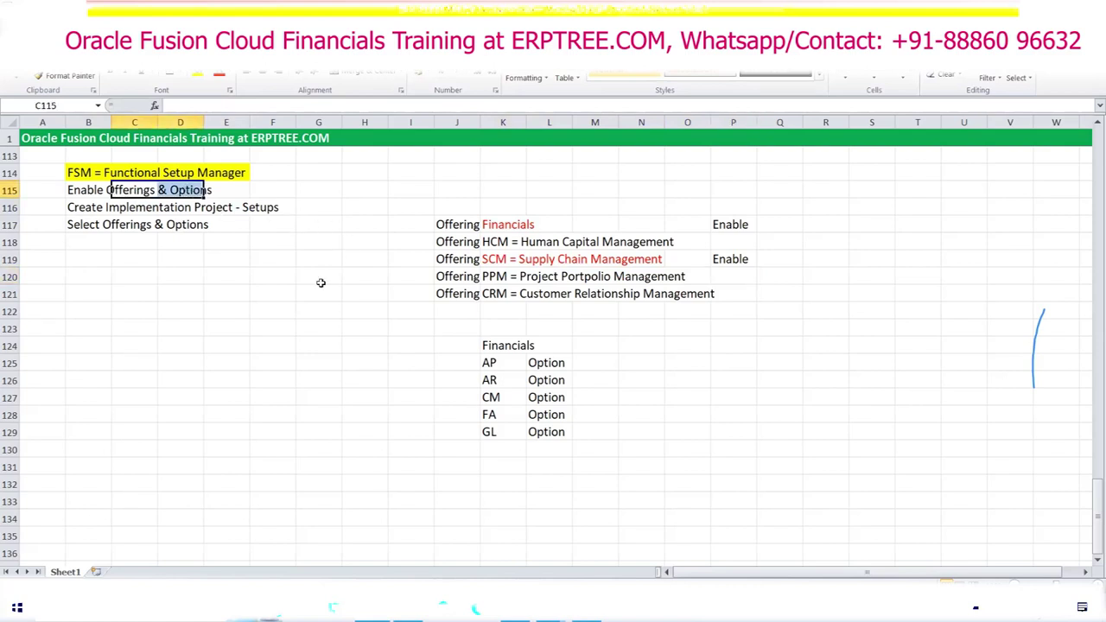
pyautogui.click(103, 208)
pyautogui.moveTo(107, 208); pyautogui.dragTo(247, 207)
pyautogui.click(733, 227)
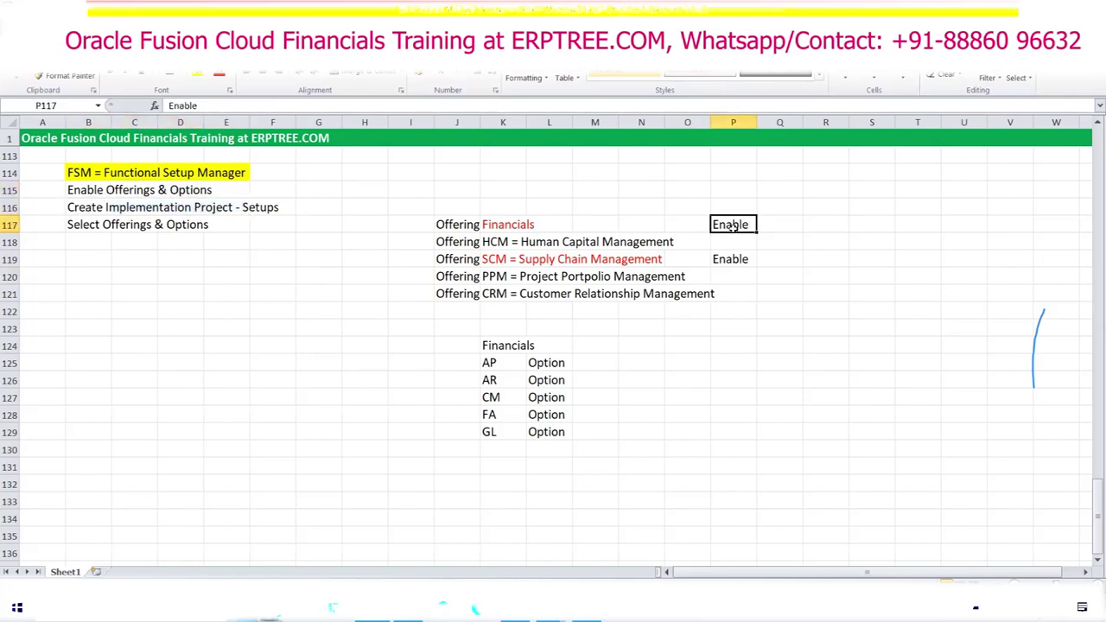
pyautogui.click(499, 226)
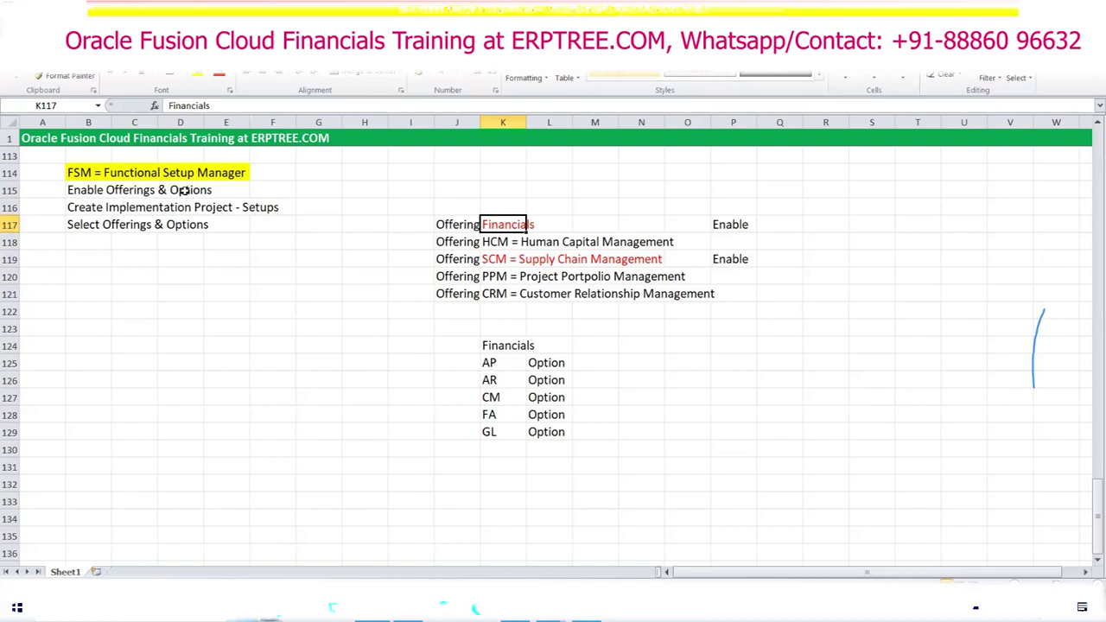
# Step: Mark the AP and AR options 'Enable' in M125:M126
pyautogui.click(584, 362)
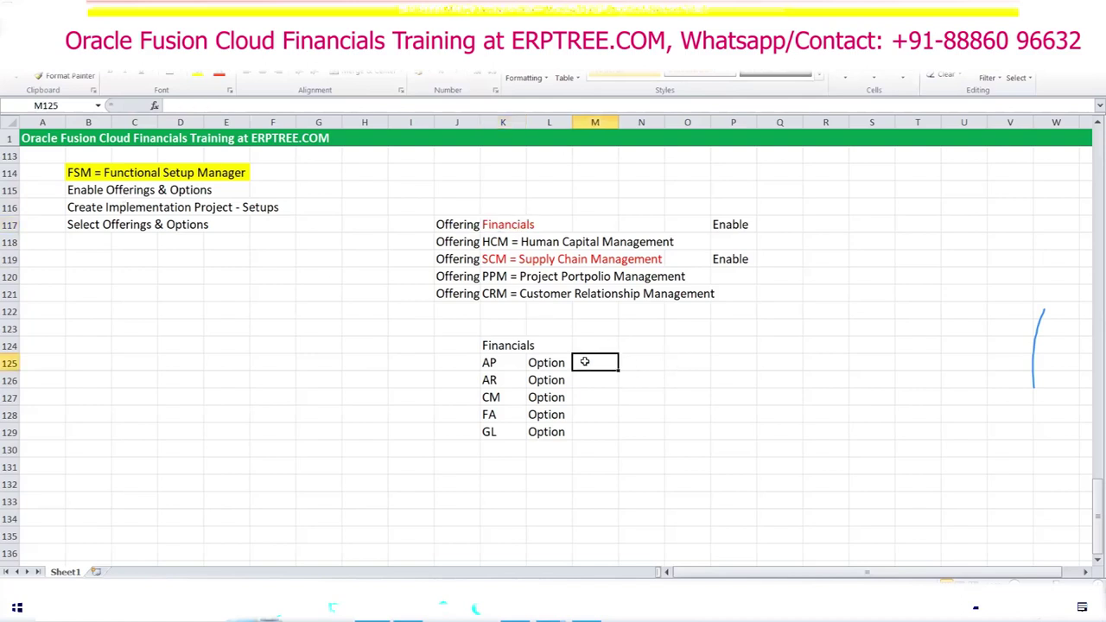
pyautogui.write('Enable')
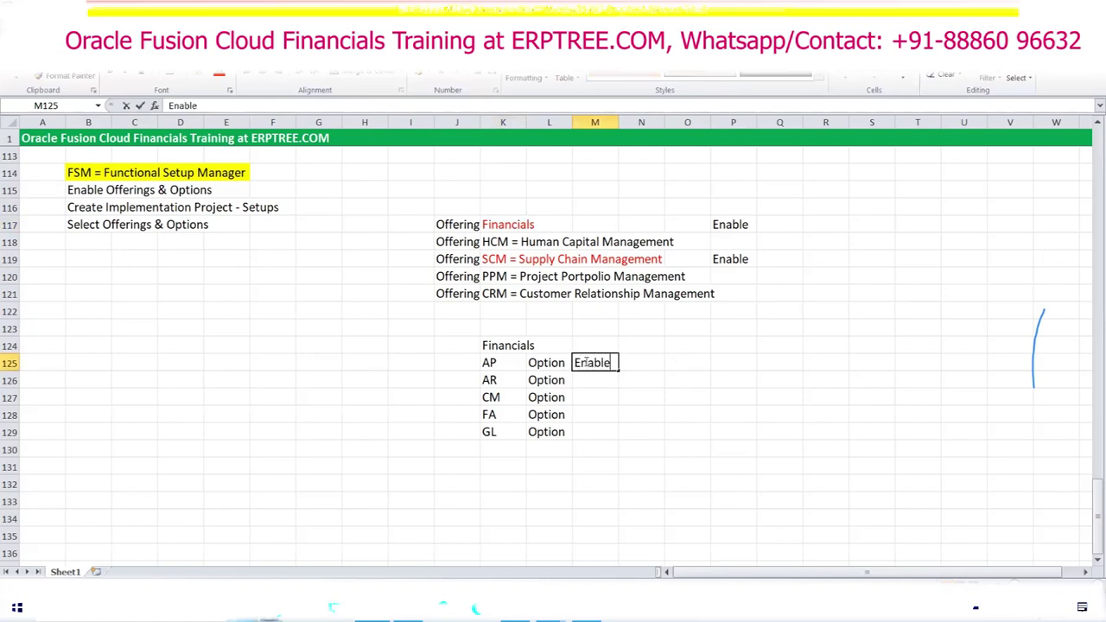
pyautogui.hotkey('ctrl', 'Return')
pyautogui.moveTo(618, 370); pyautogui.dragTo(617, 382)
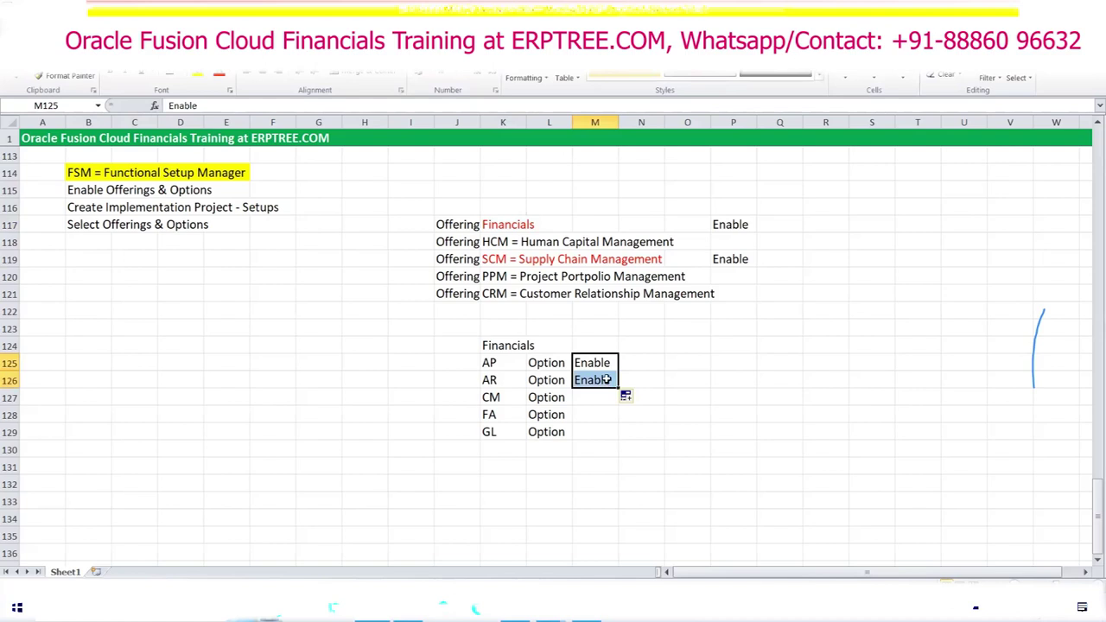
# Step: Highlight the enabled AP and AR rows against the remaining CM, FA and GL options
pyautogui.click(490, 378)
pyautogui.click(490, 380)
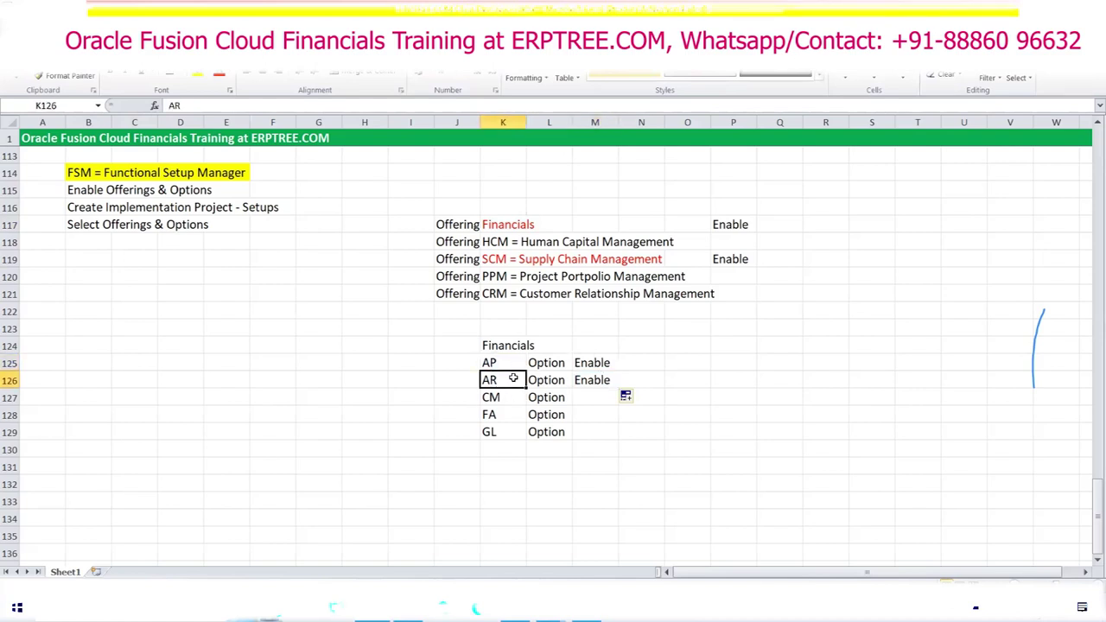
pyautogui.click(501, 366)
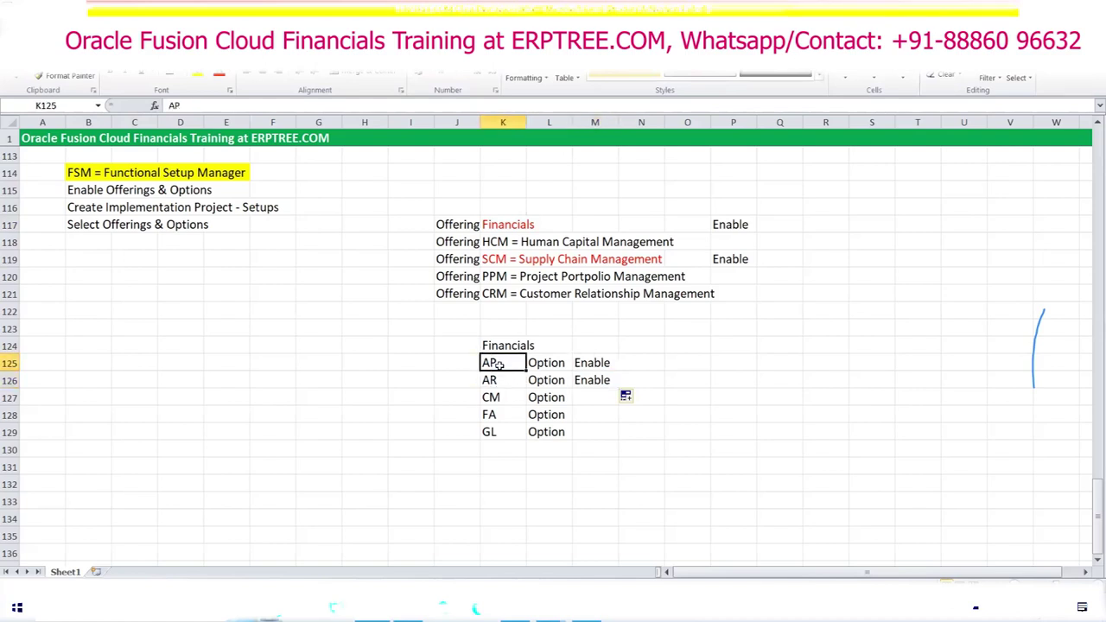
pyautogui.click(496, 224)
pyautogui.moveTo(497, 363); pyautogui.dragTo(600, 380)
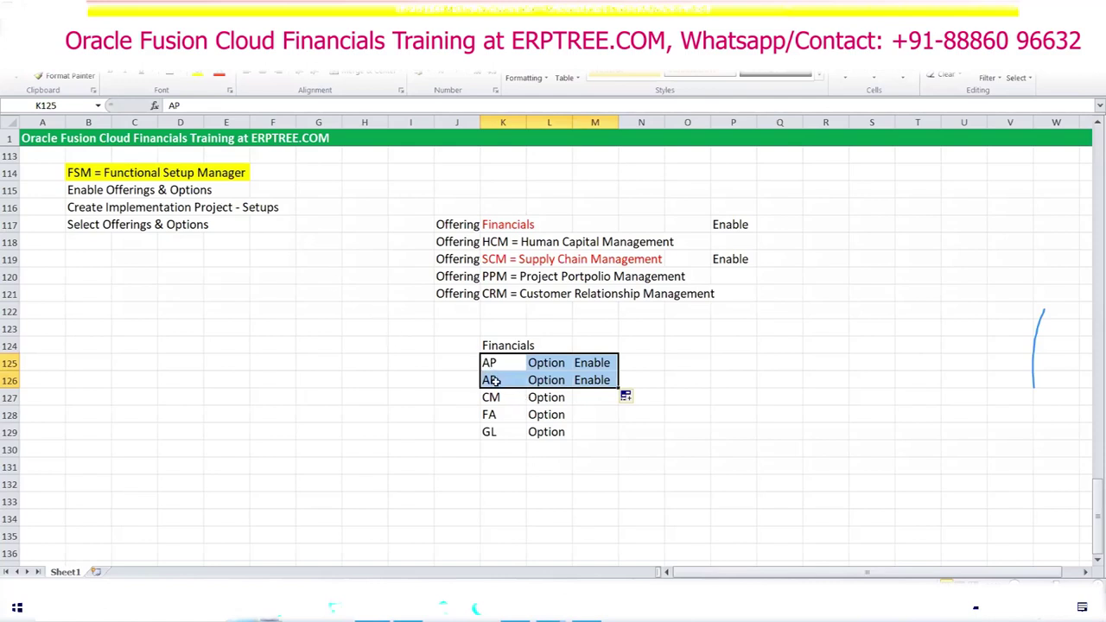
pyautogui.moveTo(488, 399); pyautogui.dragTo(553, 420)
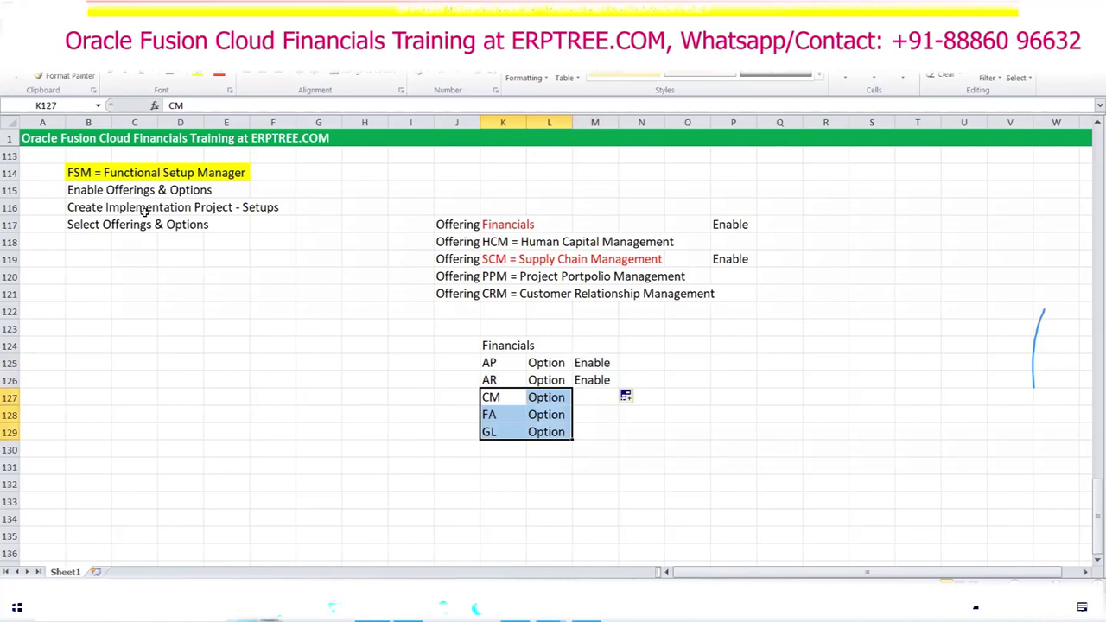
pyautogui.moveTo(490, 366); pyautogui.dragTo(604, 380)
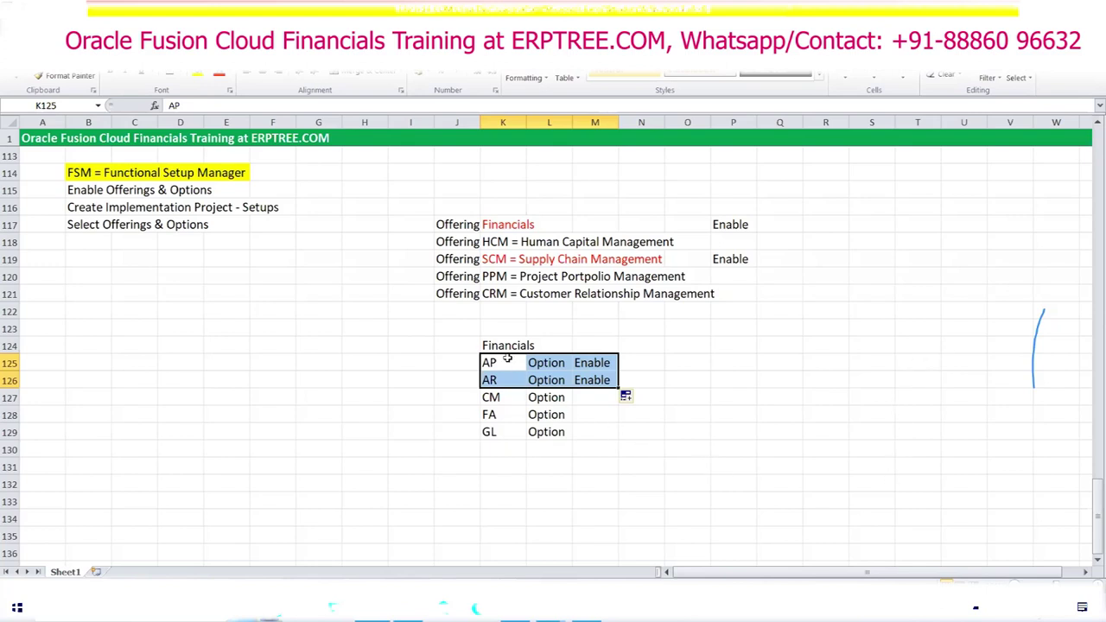
pyautogui.moveTo(508, 359); pyautogui.dragTo(596, 380)
# Step: Highlight the Oracle Fusion BPM-to-OIM entries and the P2P and O2C definitions
pyautogui.scroll(4, 360, 403)
pyautogui.scroll(20, 361, 403)
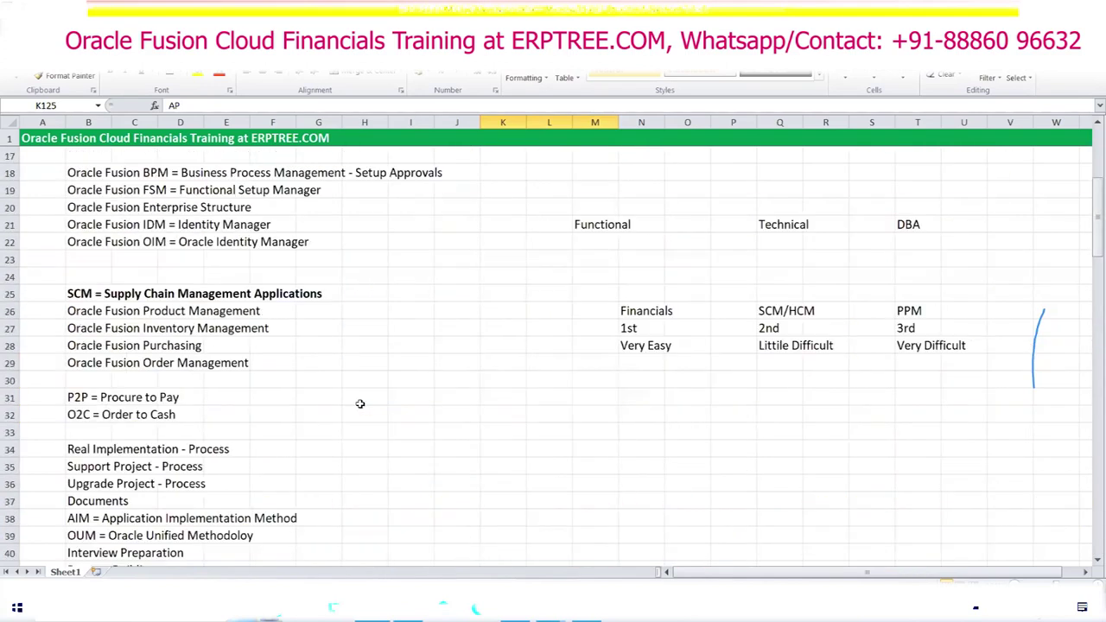
pyautogui.scroll(-1, 360, 403)
pyautogui.moveTo(84, 233); pyautogui.dragTo(226, 349)
pyautogui.moveTo(99, 380); pyautogui.dragTo(294, 462)
pyautogui.scroll(-3, 291, 464)
pyautogui.moveTo(111, 348); pyautogui.dragTo(301, 417)
pyautogui.moveTo(110, 442); pyautogui.dragTo(206, 474)
# Step: Bring rows 113–129 with the FSM and Offerings notes into view, then return to Oracle Fusion
pyautogui.scroll(-18, 258, 411)
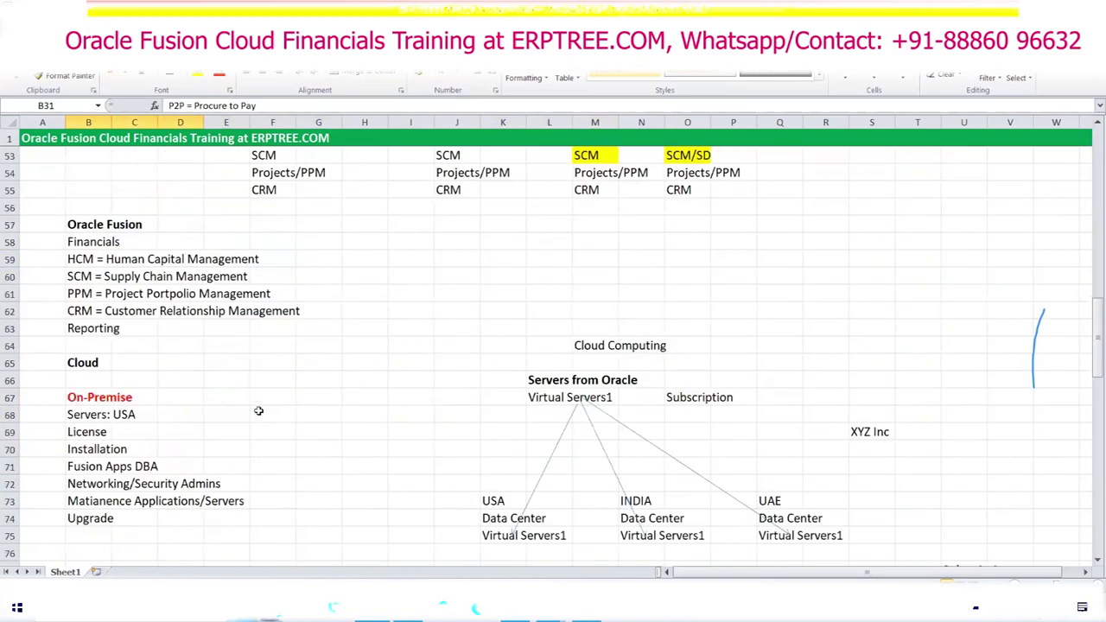
pyautogui.scroll(-15, 259, 411)
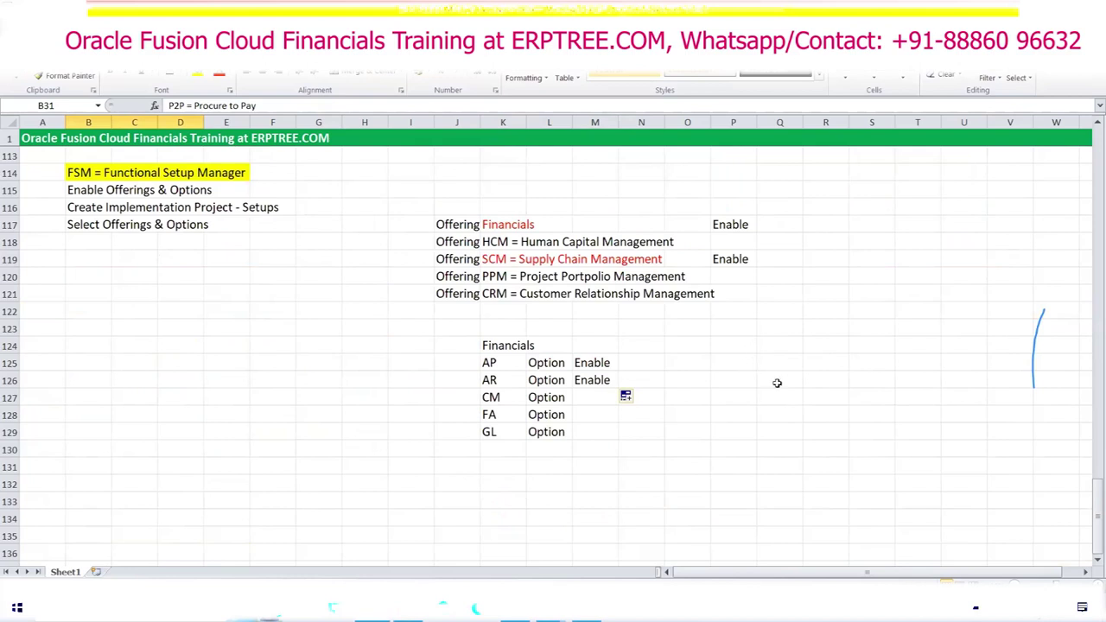
pyautogui.scroll(1, 783, 389)
pyautogui.scroll(-1, 783, 388)
pyautogui.hotkey('alt', 'Tab')
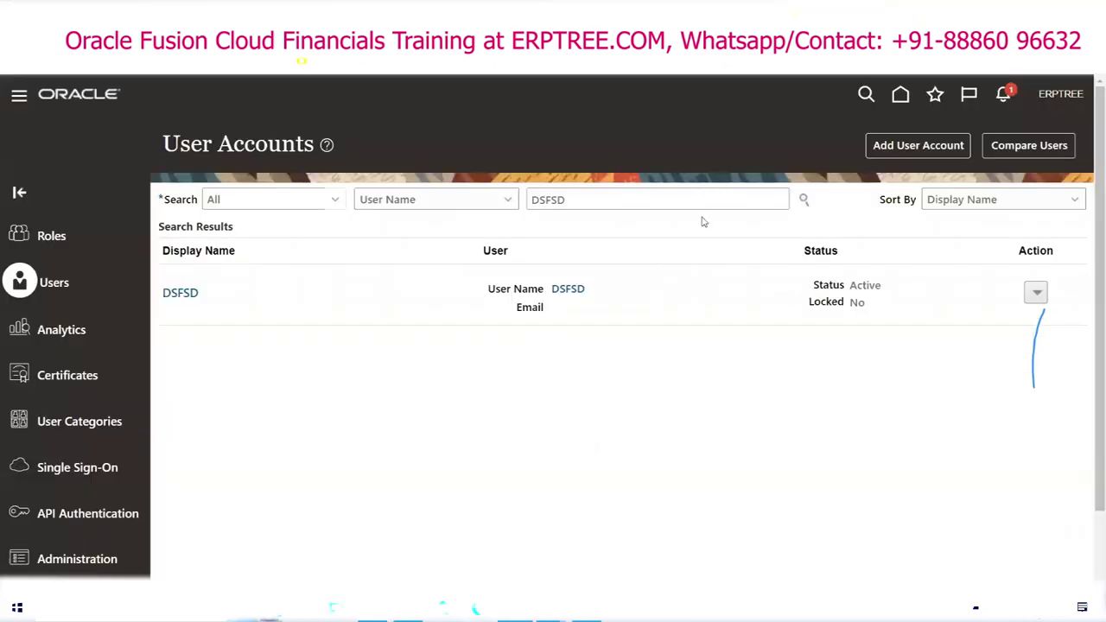
# Step: Go from the user menu to Setup and Maintenance, then choose Actions > Go to Offerings
pyautogui.click(1062, 96)
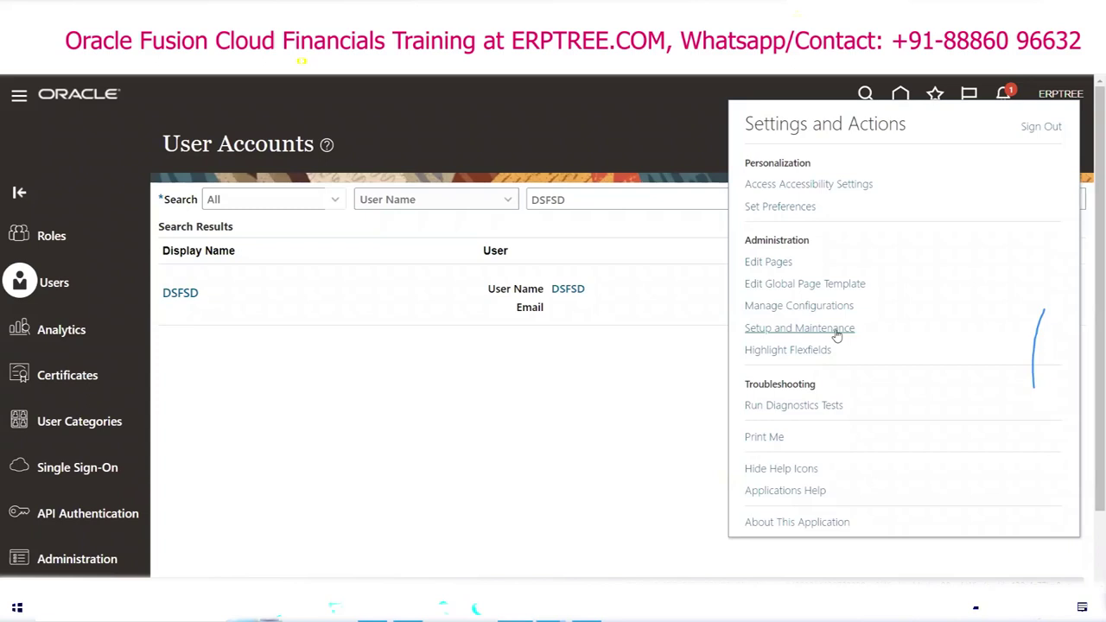
pyautogui.click(804, 328)
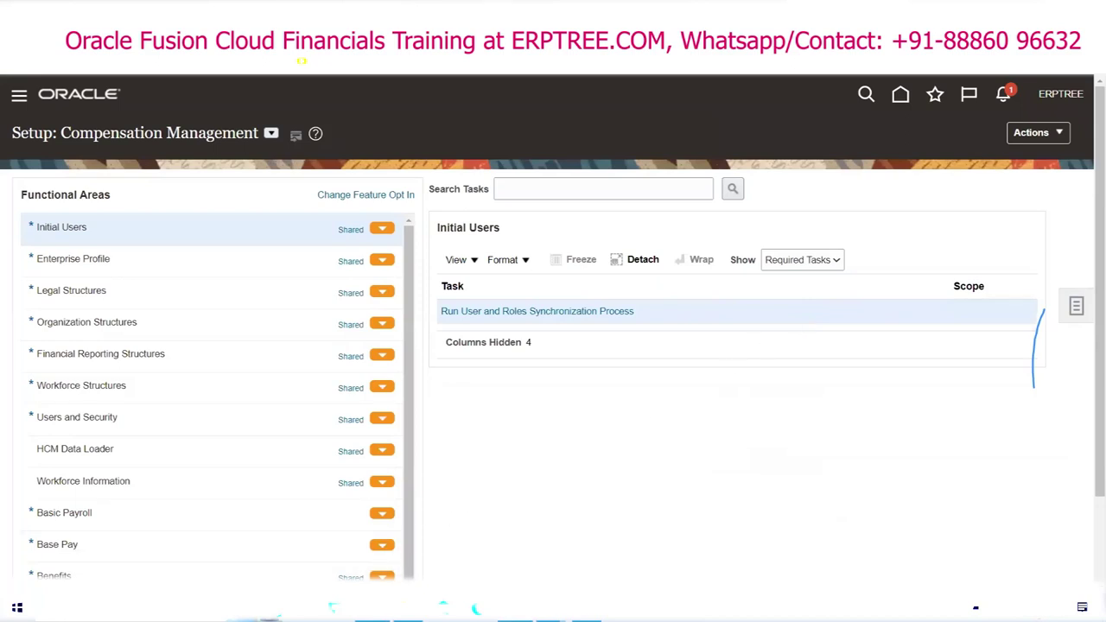
pyautogui.hotkey('alt', 'Tab')
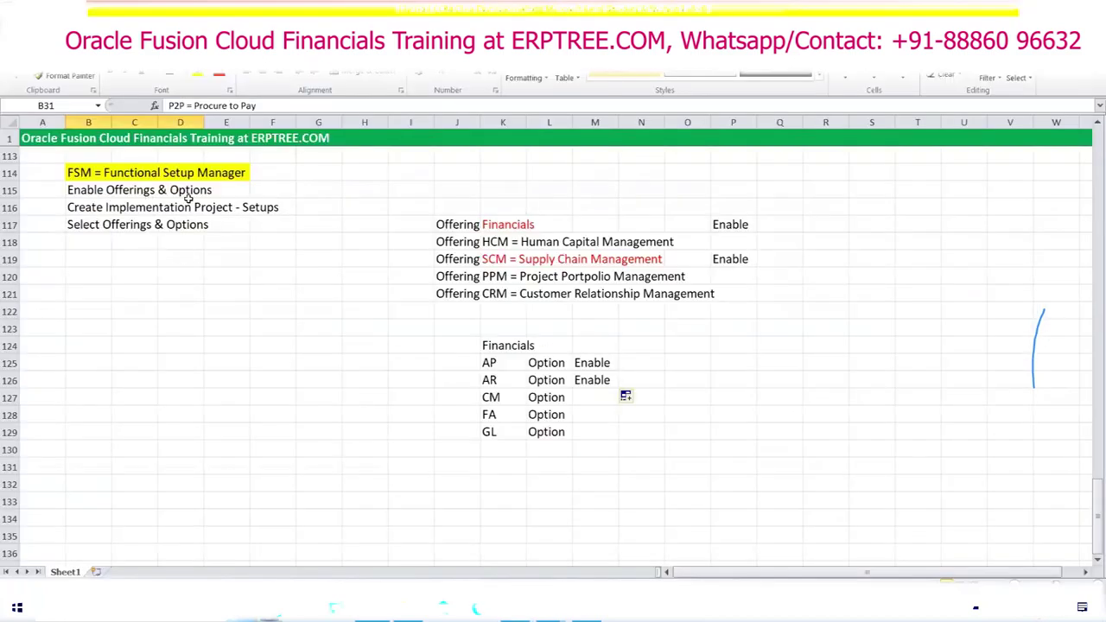
pyautogui.hotkey('alt', 'Tab')
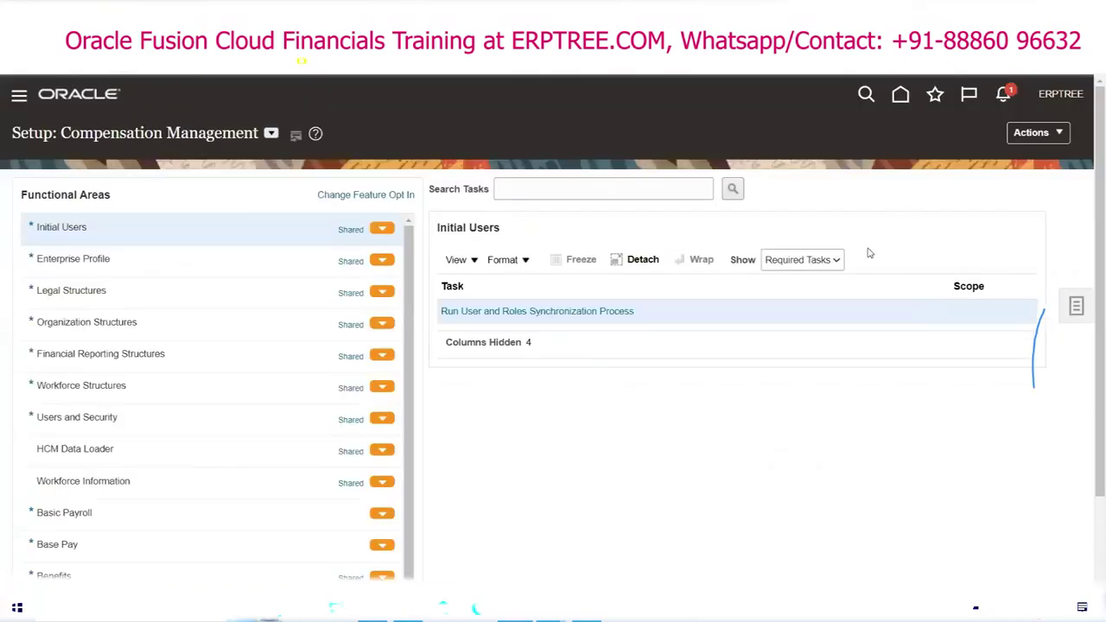
pyautogui.click(1043, 135)
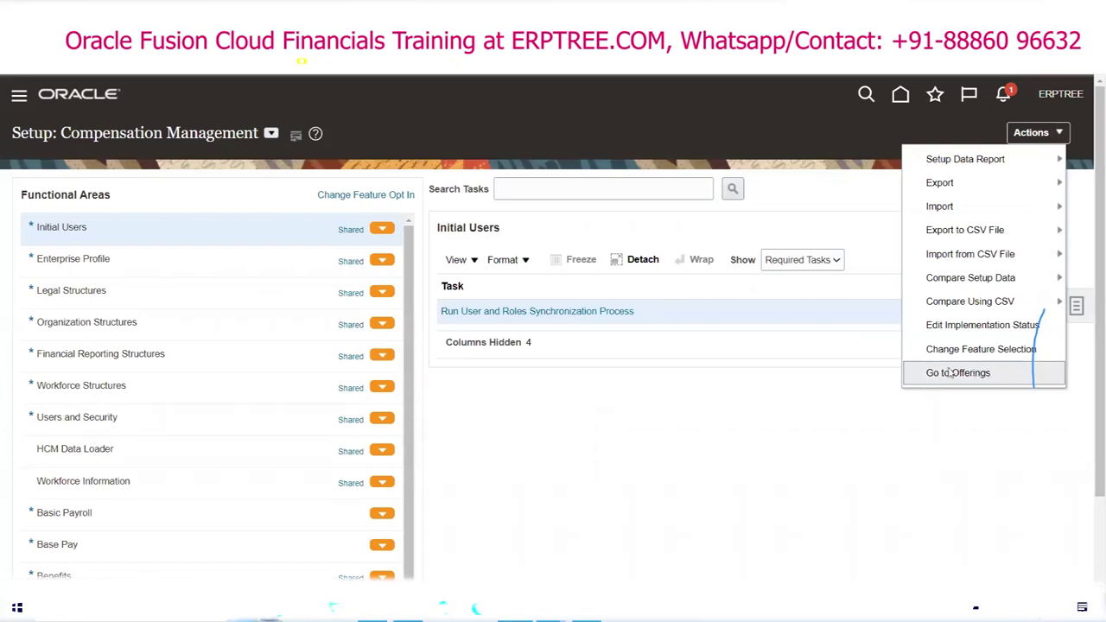
pyautogui.click(957, 374)
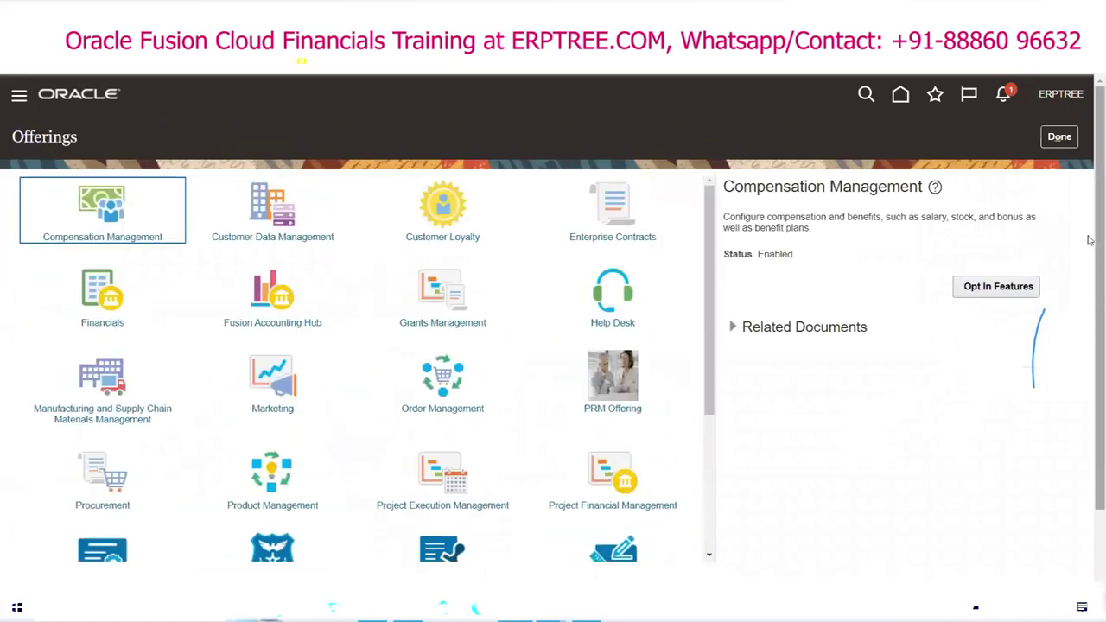
# Step: Select the Financials offering, confirm its status reads Enabled, and open its Opt In Features
pyautogui.scroll(-1, 1091, 204)
pyautogui.doubleClick(48, 129)
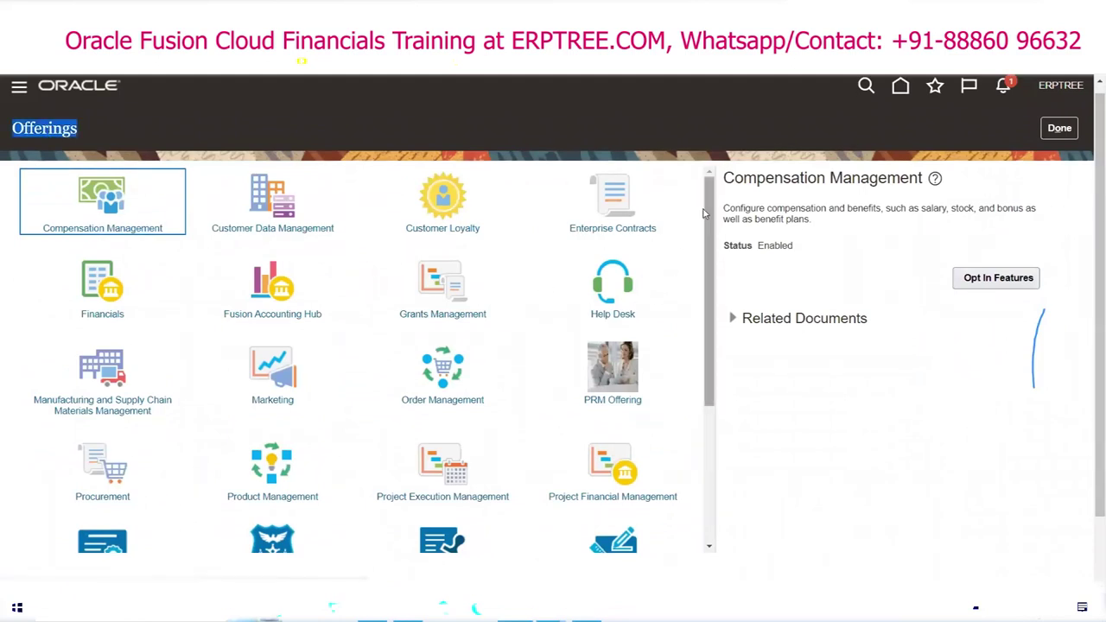
pyautogui.moveTo(709, 208); pyautogui.dragTo(694, 359)
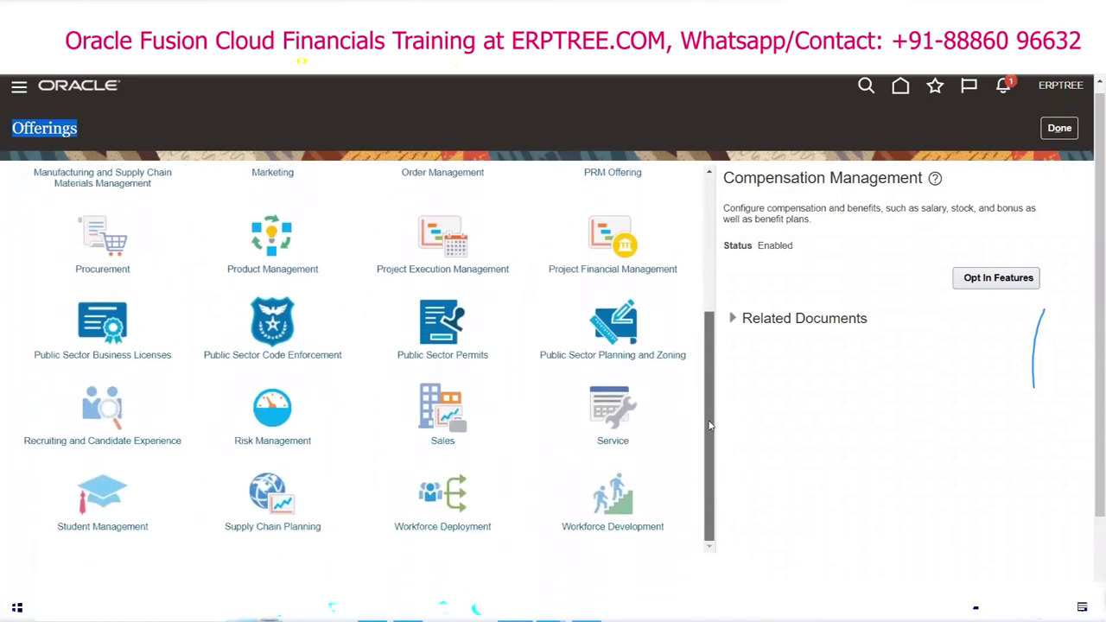
pyautogui.moveTo(706, 369); pyautogui.dragTo(710, 240)
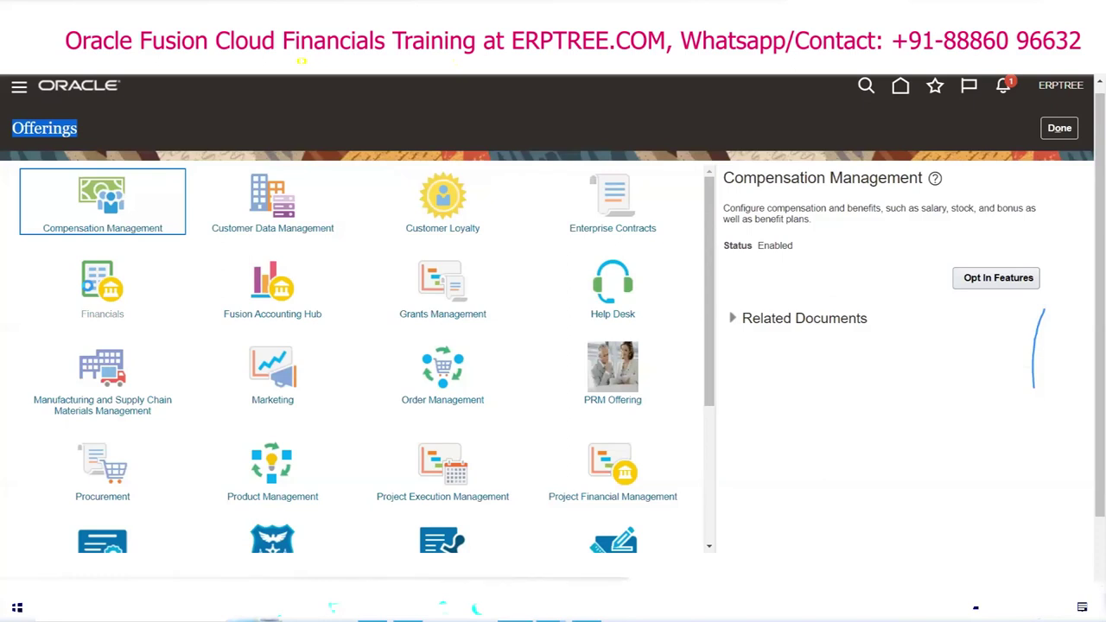
pyautogui.click(90, 292)
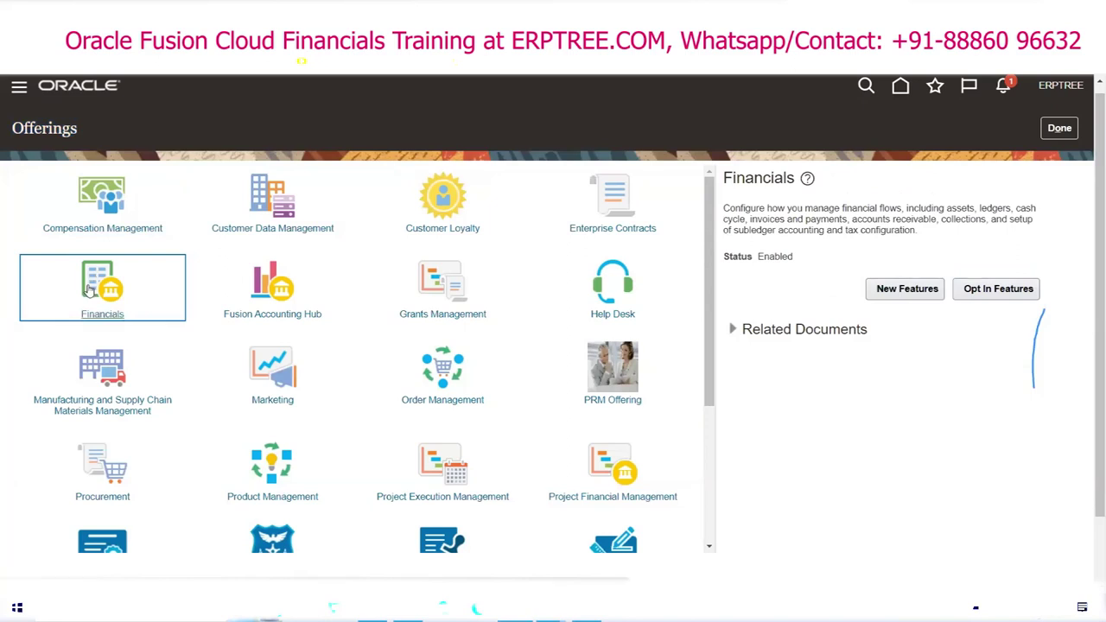
pyautogui.doubleClick(788, 256)
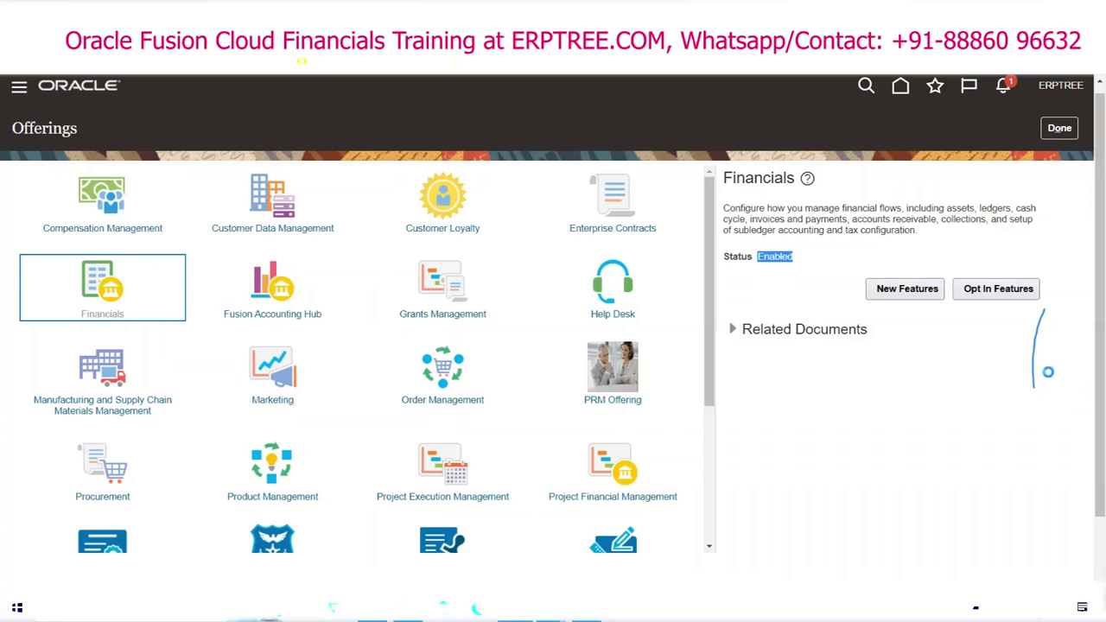
pyautogui.click(991, 292)
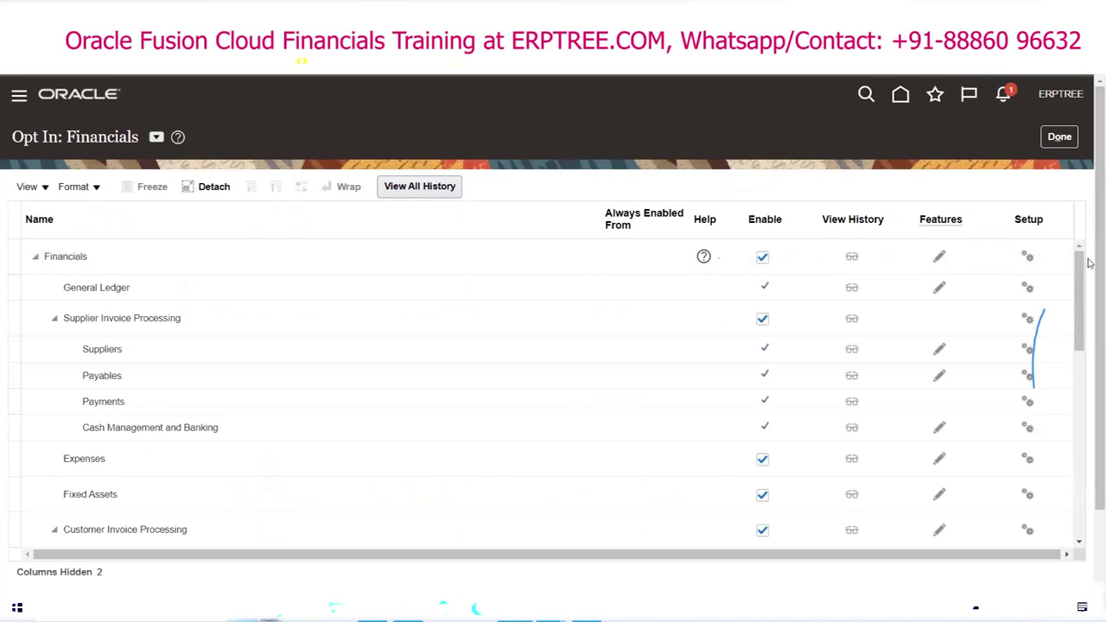
# Step: Finish reviewing the Financials opt-in areas (General Ledger, Expenses, Fixed Assets) and close the page with Done
pyautogui.click(1061, 140)
# Step: Leave the Financials setup page and return via the user menu and Setup and Maintenance to Offerings
pyautogui.click(1060, 137)
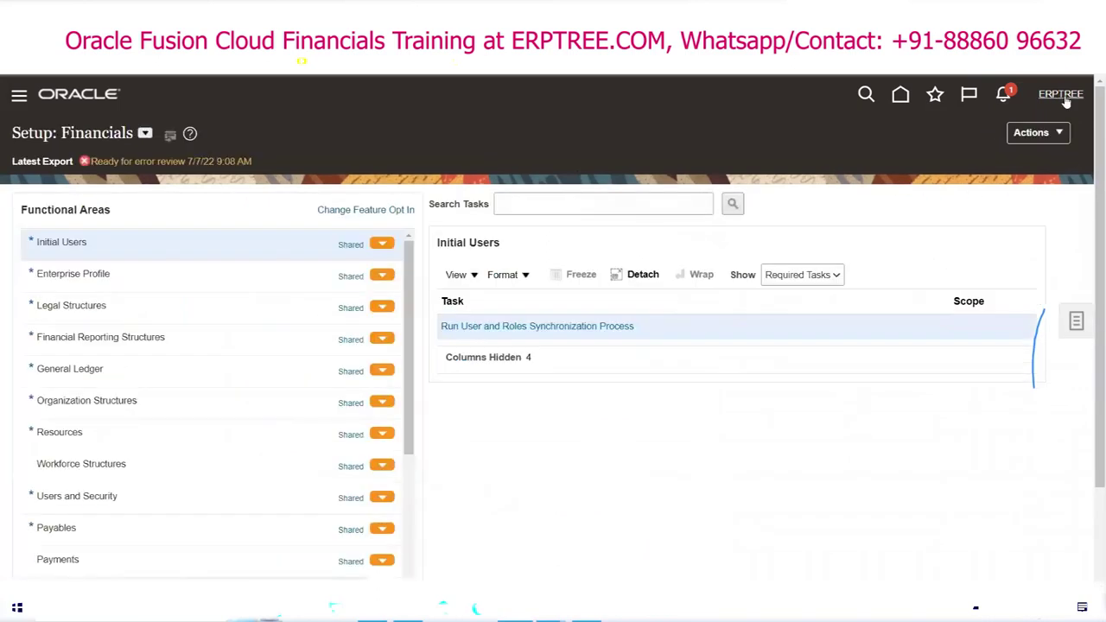
pyautogui.click(1062, 95)
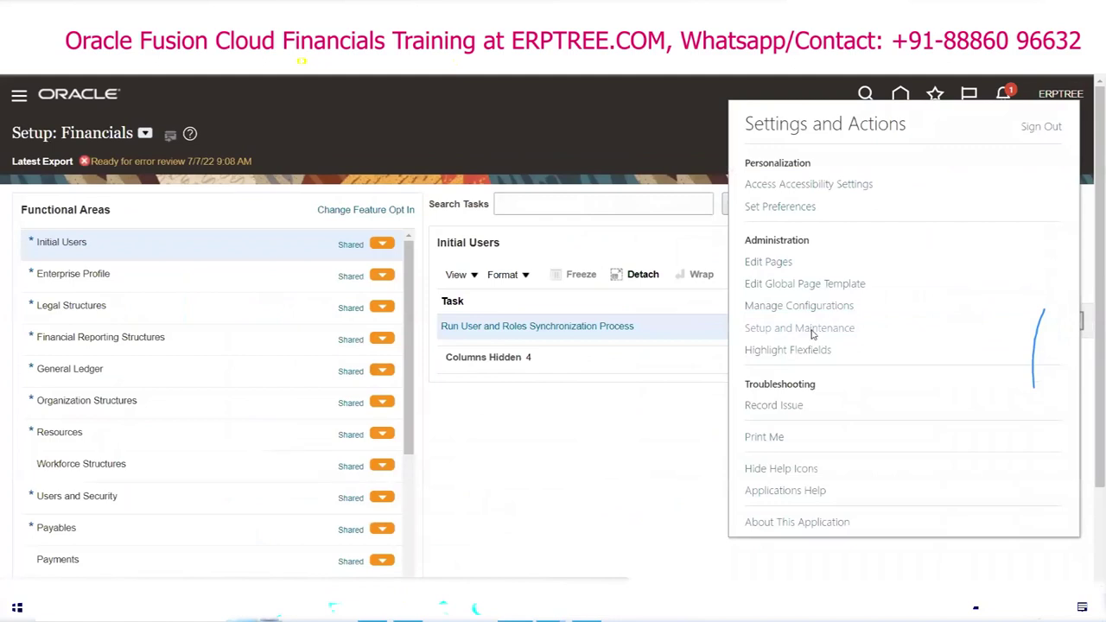
pyautogui.click(813, 333)
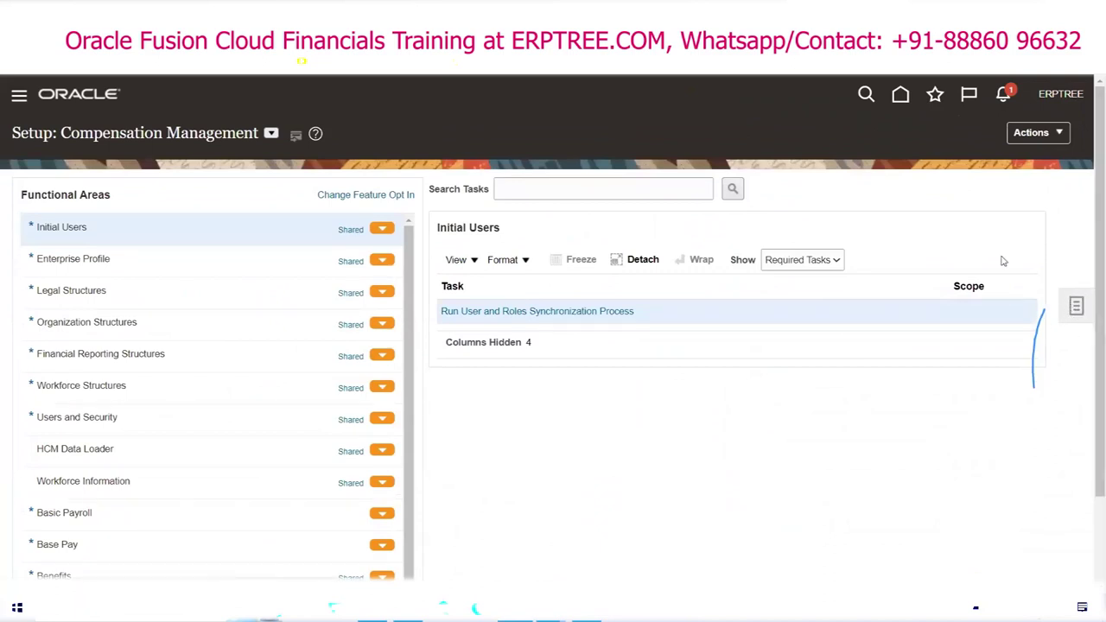
pyautogui.click(1064, 135)
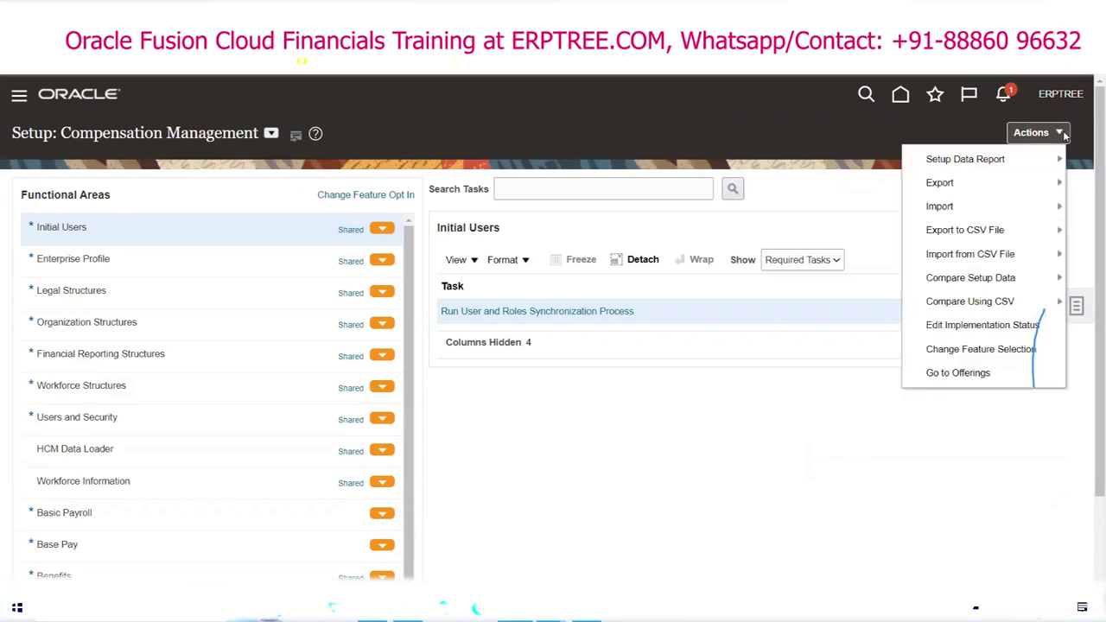
pyautogui.click(961, 373)
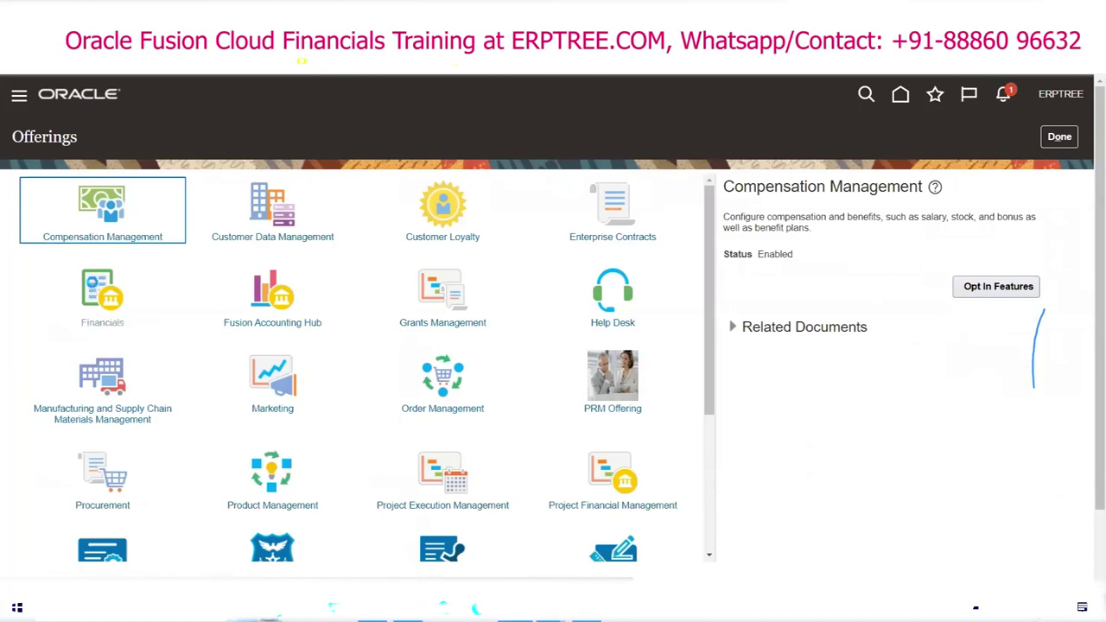
# Step: Select the Financials offering and highlight its heading and the words assets and ledgers in its description
pyautogui.click(95, 288)
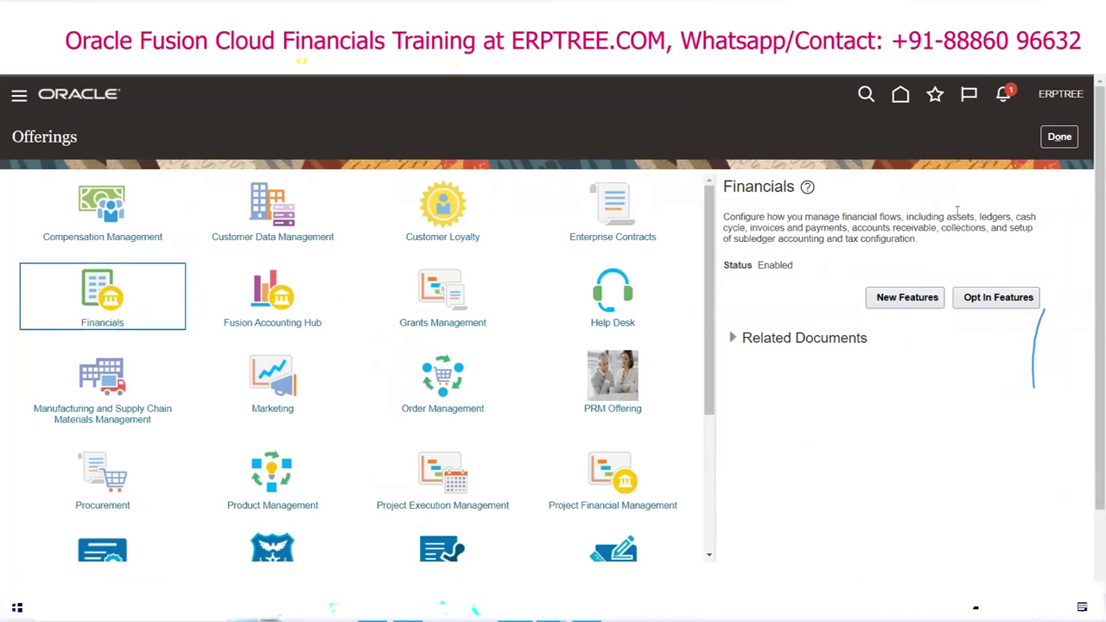
pyautogui.doubleClick(771, 186)
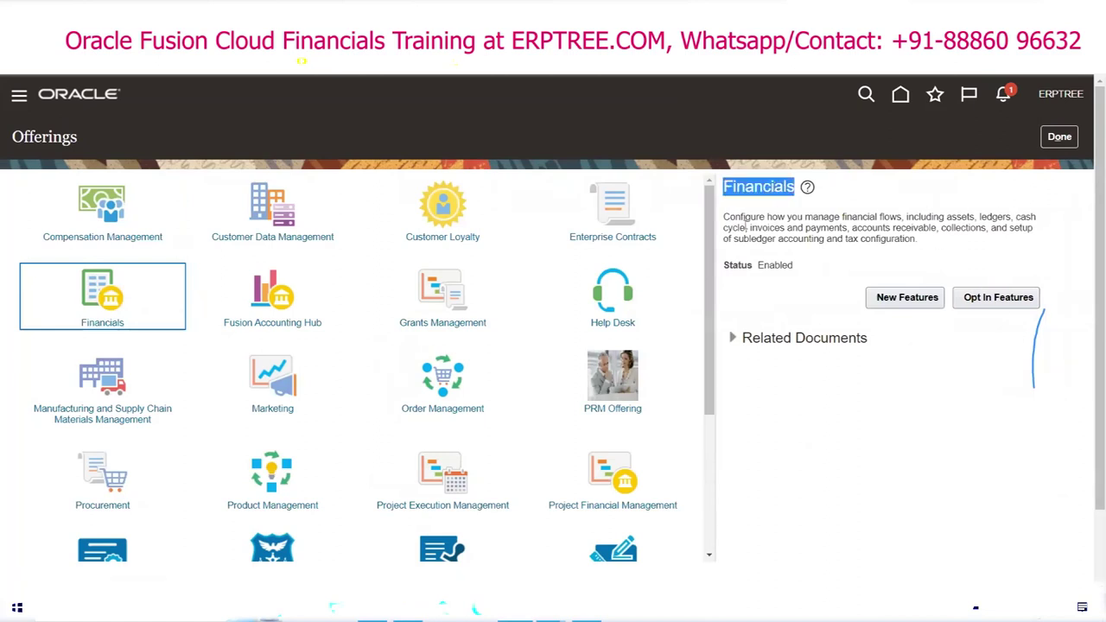
pyautogui.click(948, 217)
pyautogui.moveTo(948, 216); pyautogui.dragTo(972, 213)
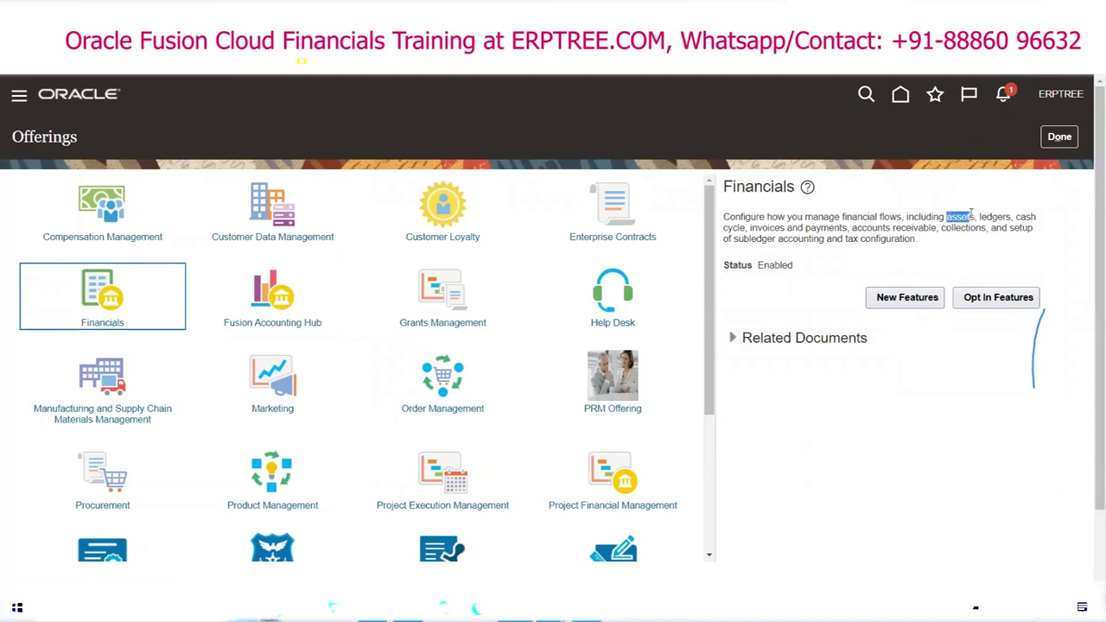
pyautogui.click(980, 215)
pyautogui.moveTo(980, 216)
pyautogui.mouseDown()
pyautogui.moveTo(1025, 217)
pyautogui.moveTo(924, 242)
pyautogui.moveTo(736, 228)
pyautogui.moveTo(996, 228)
pyautogui.mouseUp()
pyautogui.click(1017, 217)
# Step: Highlight subledger accounting, tax configuration and the Enabled status, then request Financials' Opt In Features
pyautogui.click(750, 228)
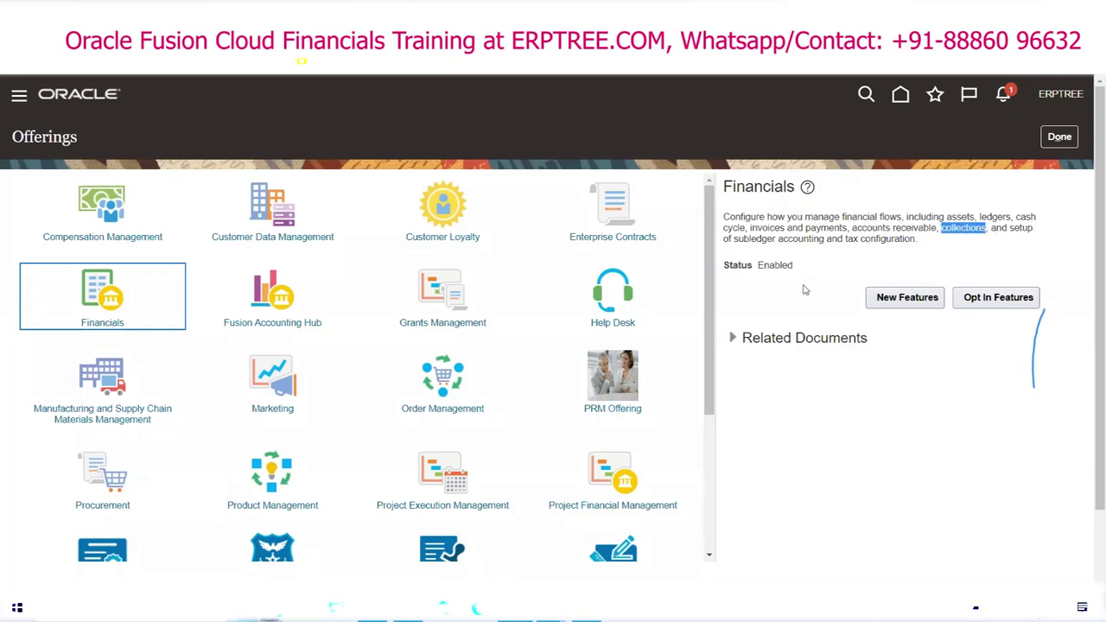
pyautogui.click(735, 240)
pyautogui.moveTo(735, 241); pyautogui.dragTo(826, 240)
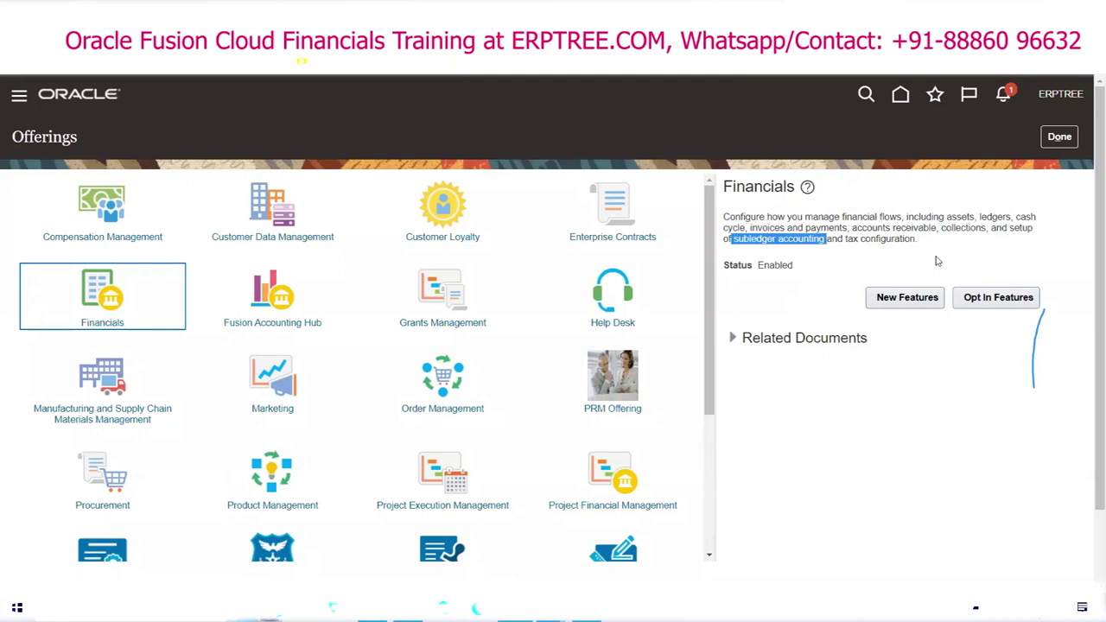
pyautogui.moveTo(847, 238); pyautogui.dragTo(913, 239)
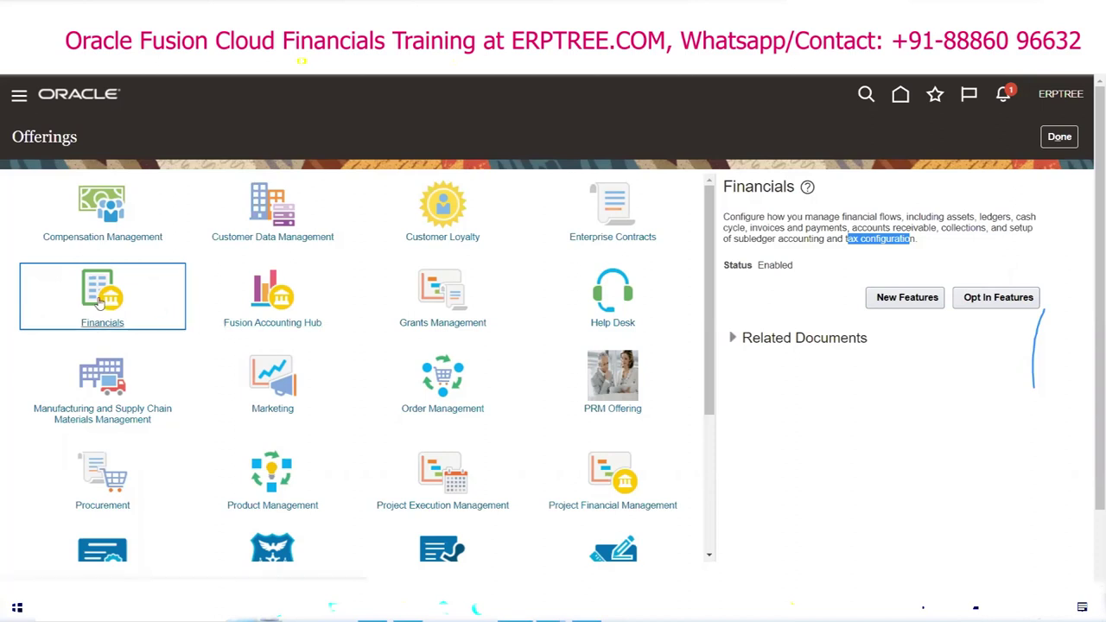
pyautogui.doubleClick(770, 267)
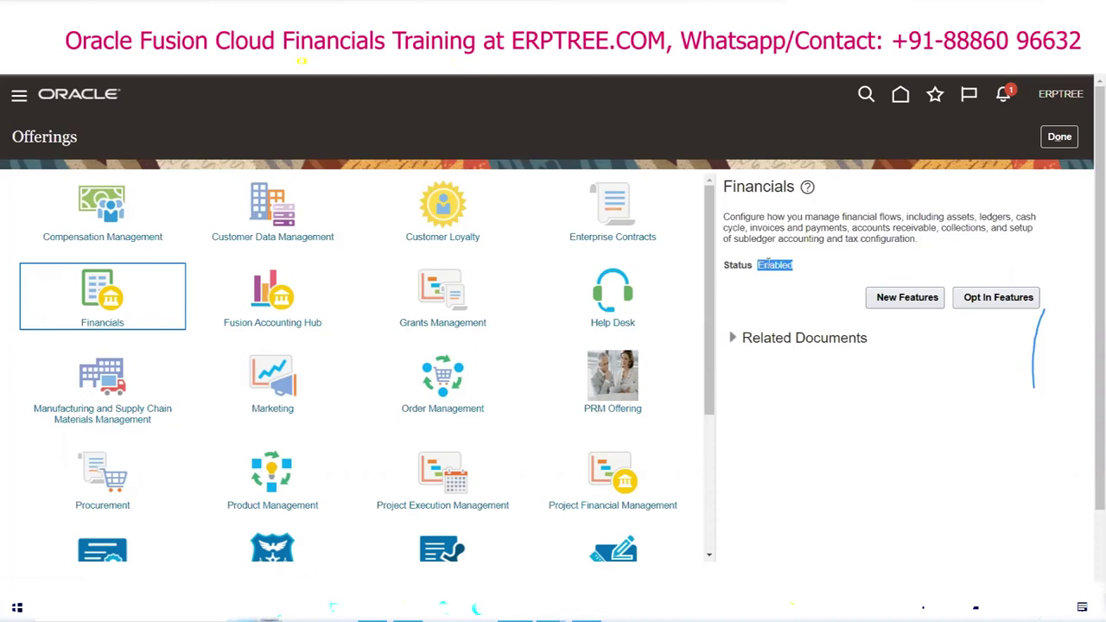
pyautogui.click(995, 300)
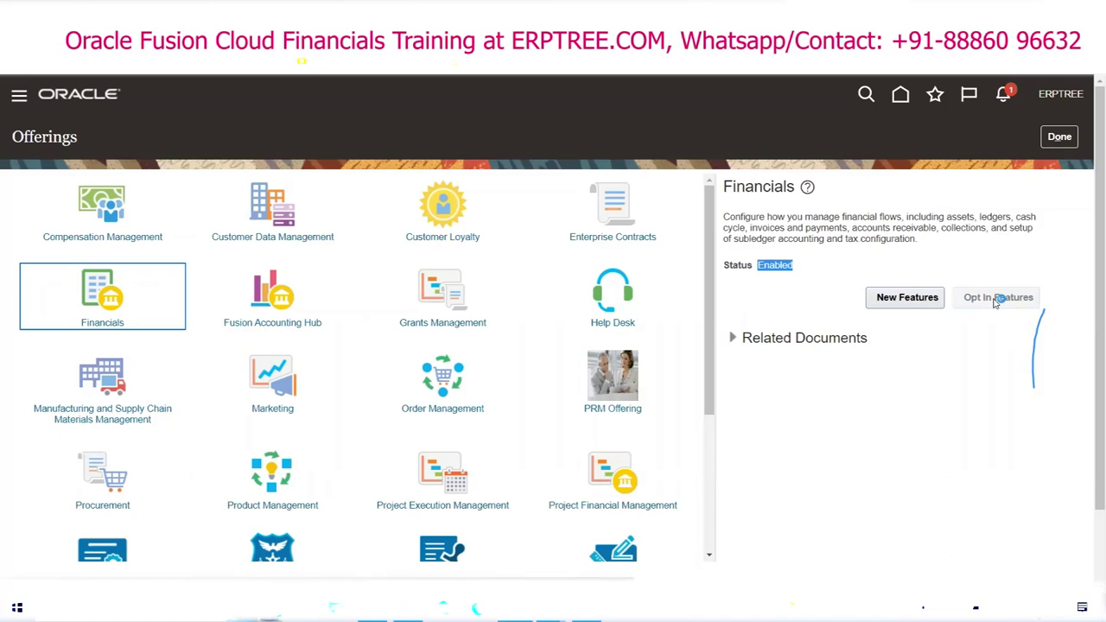
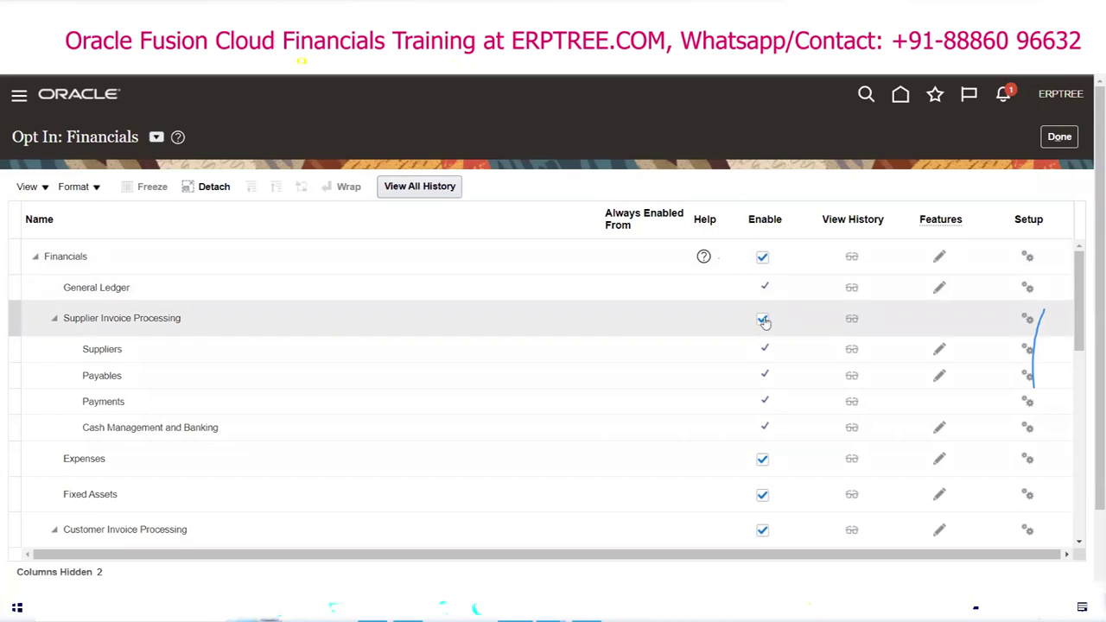
# Step: Turn off Supplier Invoice Processing, Expenses and Fixed Assets in the Financials opt-in list
pyautogui.scroll(-3, 459, 353)
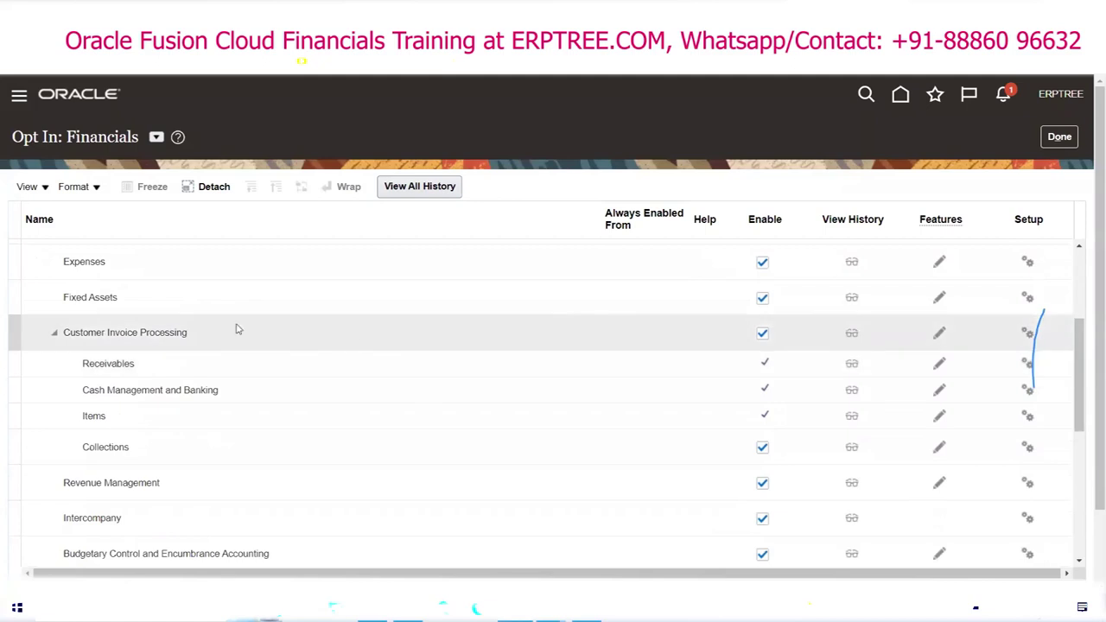
pyautogui.scroll(1, 178, 308)
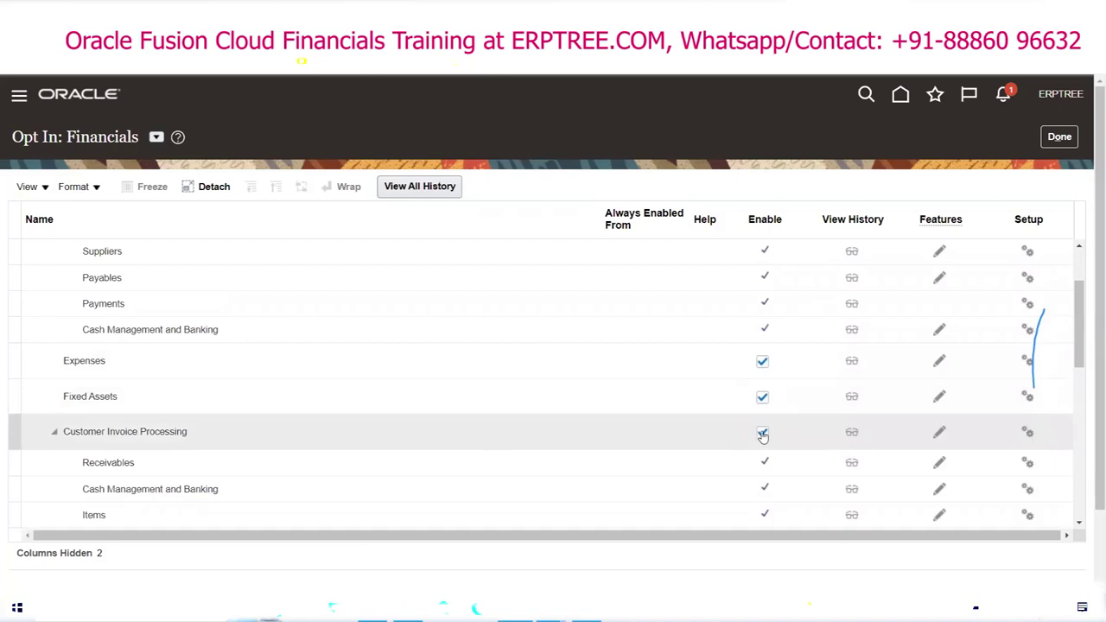
pyautogui.scroll(-2, 762, 434)
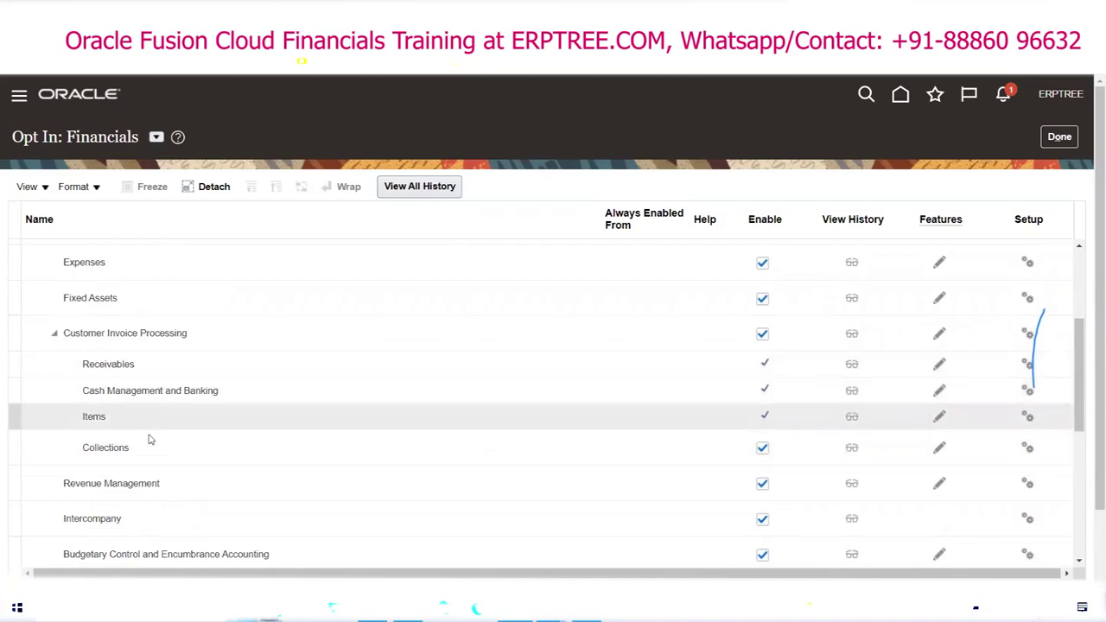
pyautogui.scroll(-2, 462, 406)
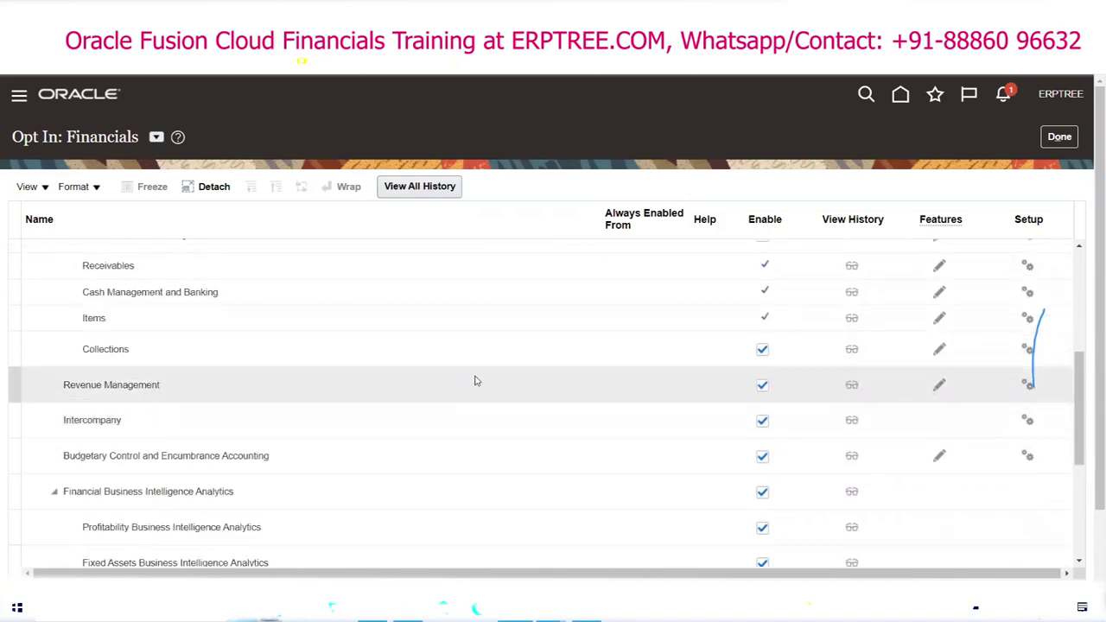
pyautogui.scroll(2, 493, 380)
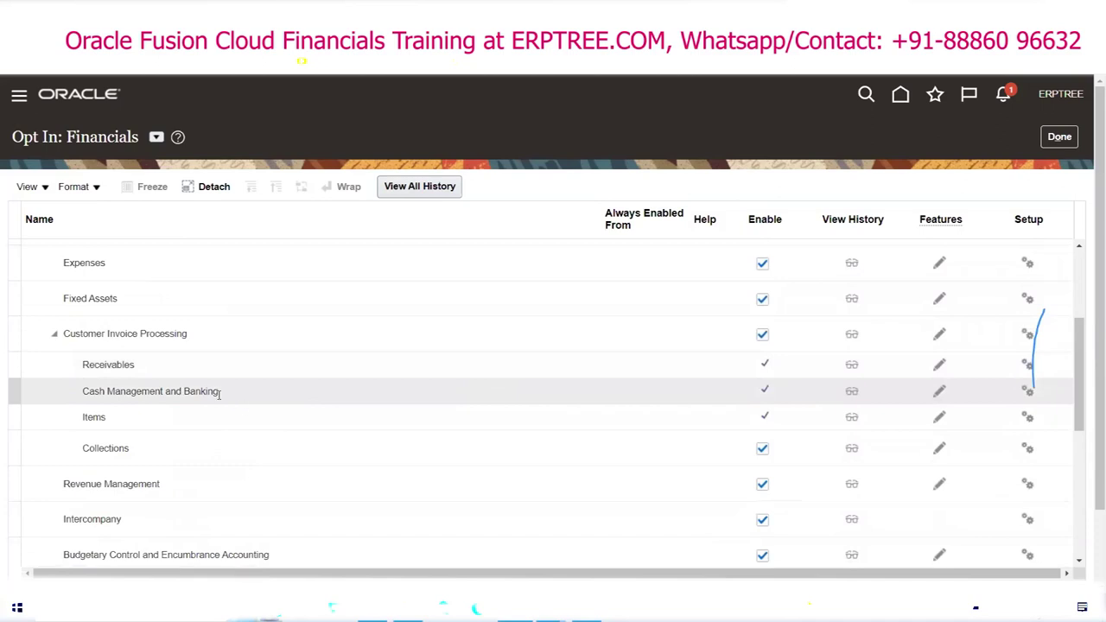
pyautogui.scroll(4, 217, 394)
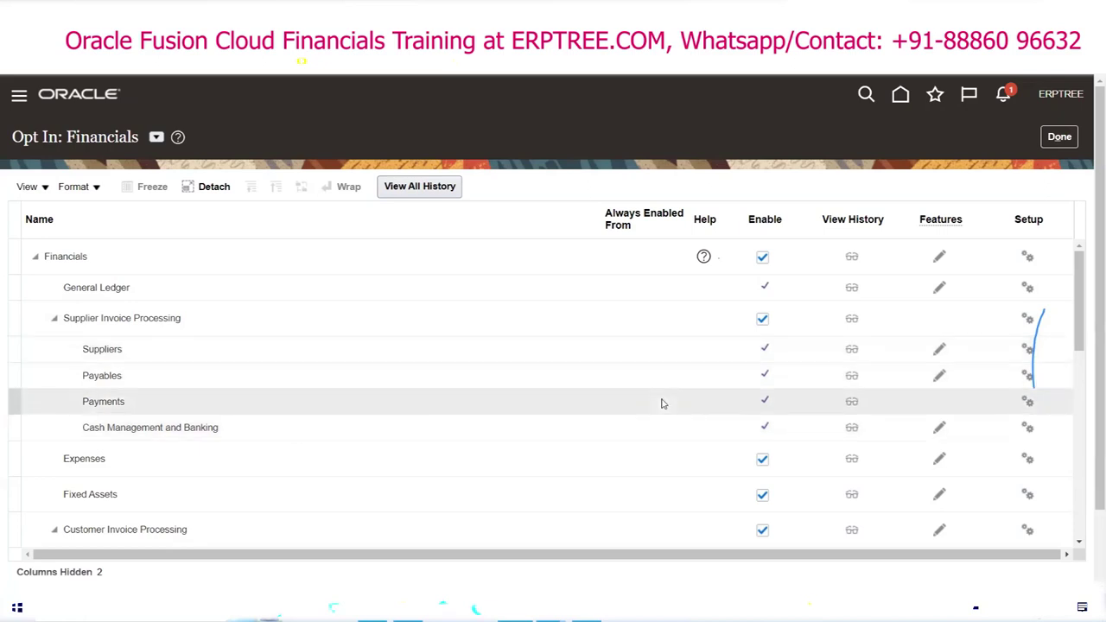
pyautogui.click(764, 321)
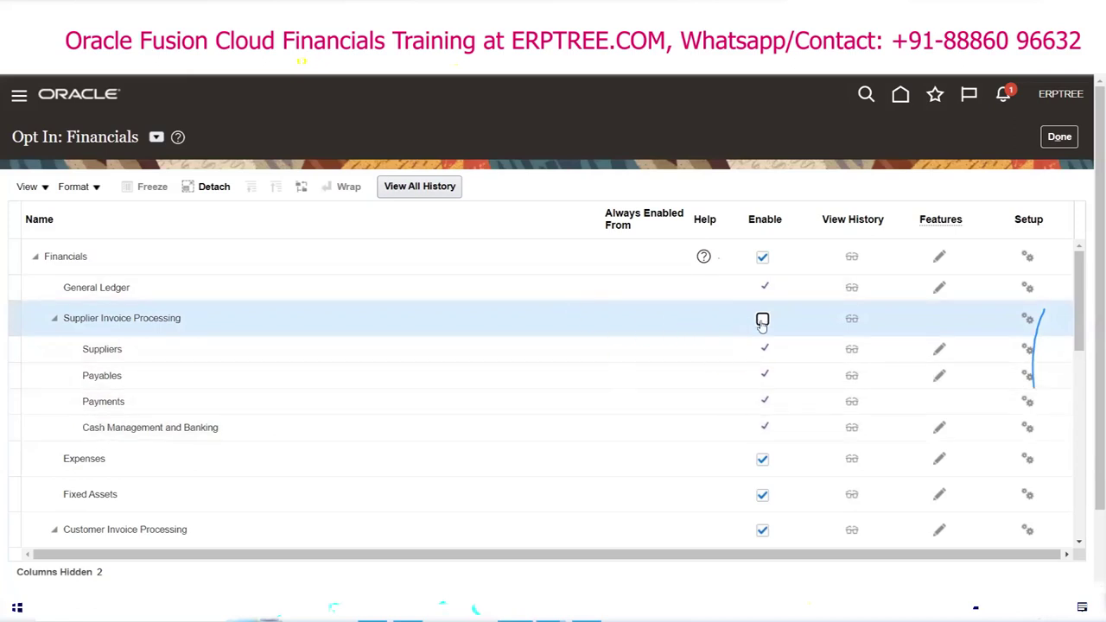
pyautogui.click(762, 459)
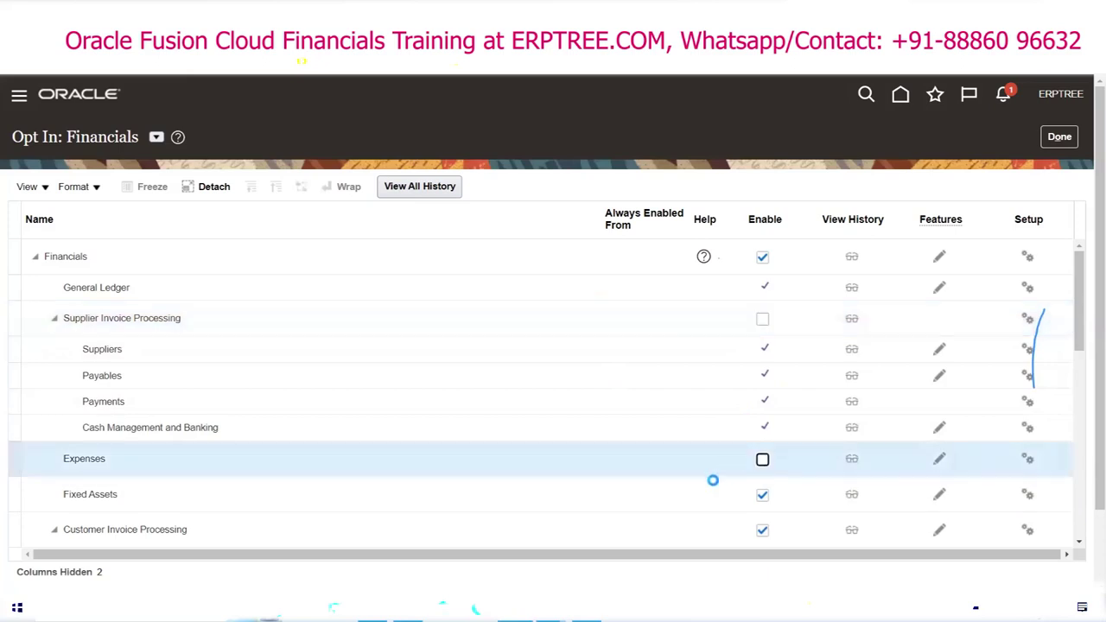
pyautogui.click(760, 496)
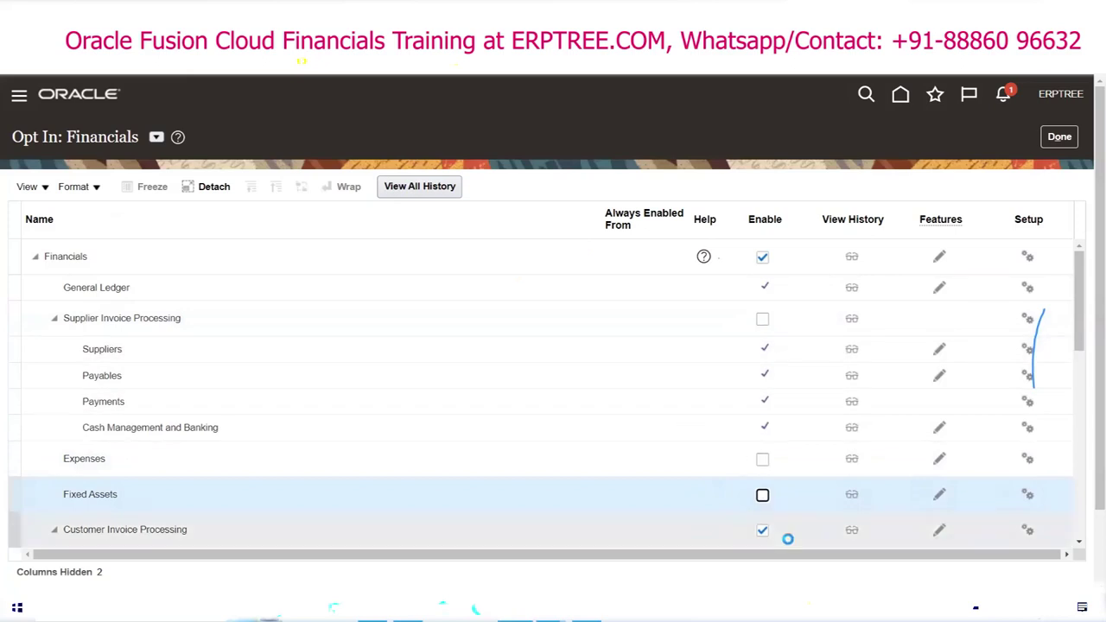
# Step: Re-enable those three features and bring up Edit Features: Financials
pyautogui.click(763, 319)
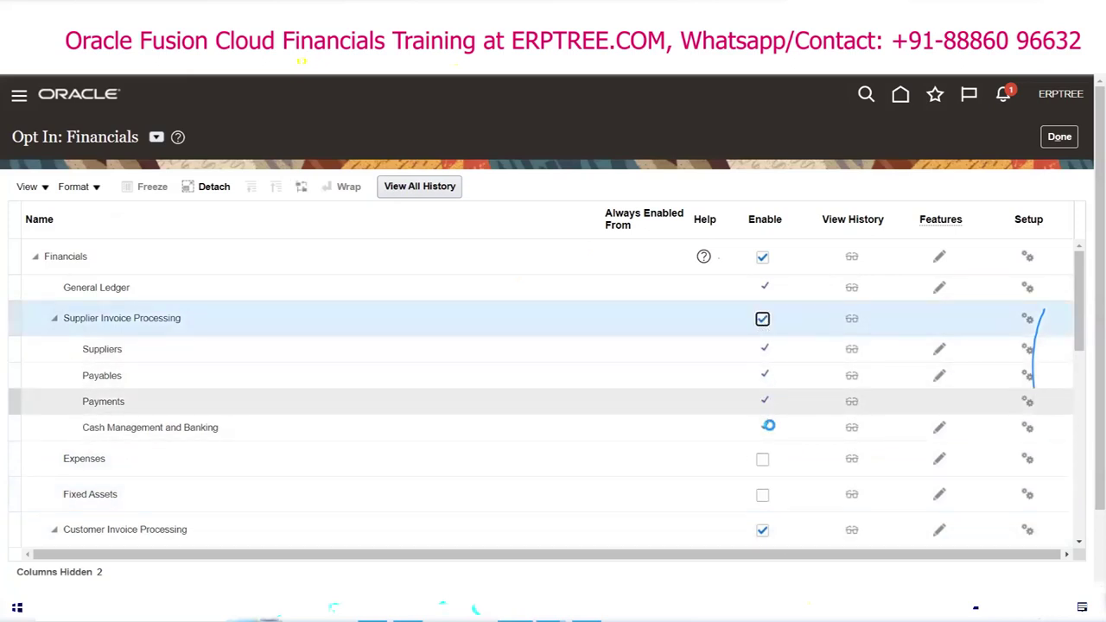
pyautogui.click(762, 461)
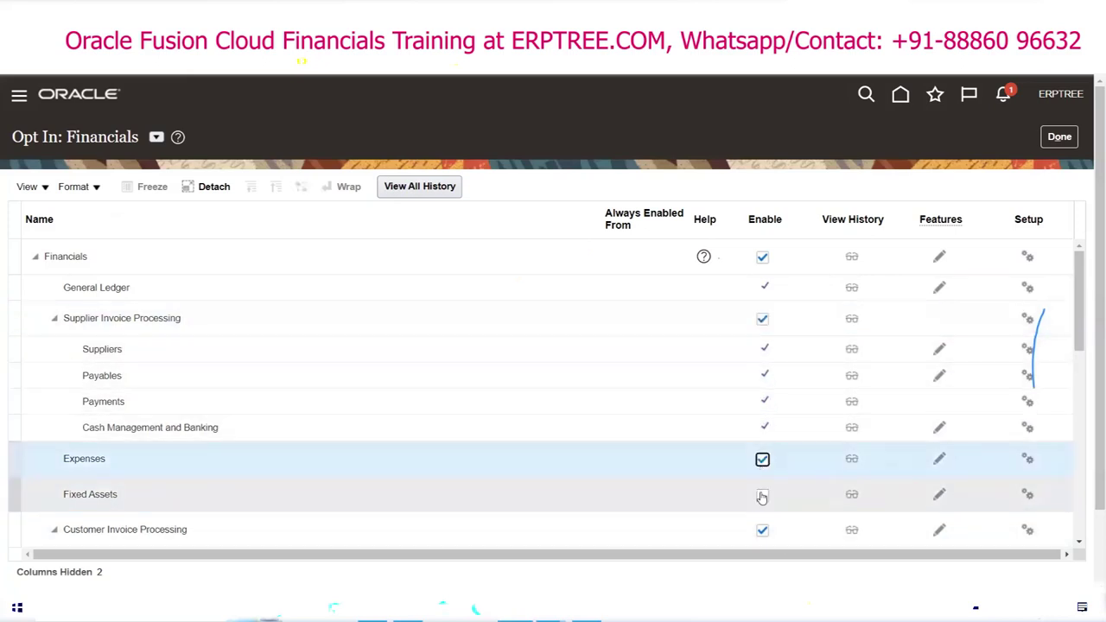
pyautogui.click(762, 432)
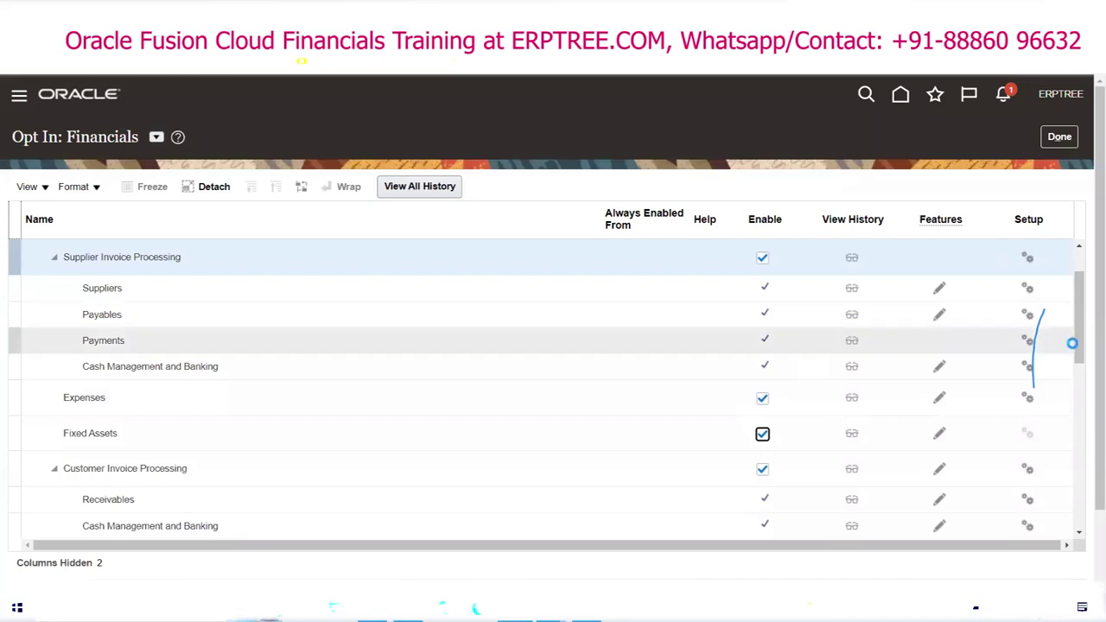
pyautogui.scroll(2, 1078, 347)
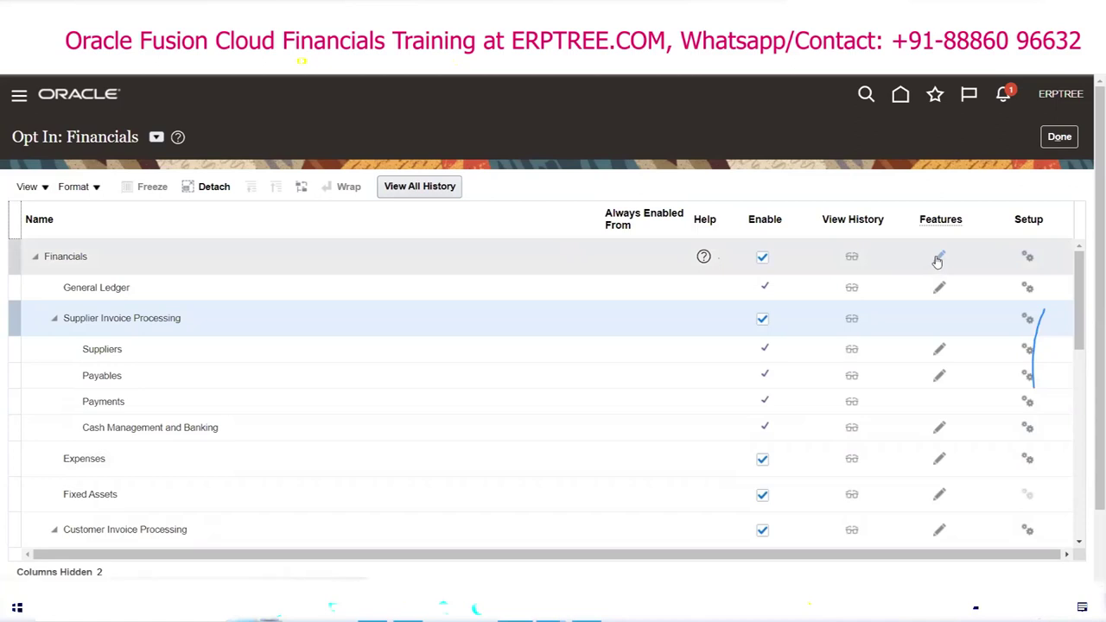
pyautogui.click(938, 259)
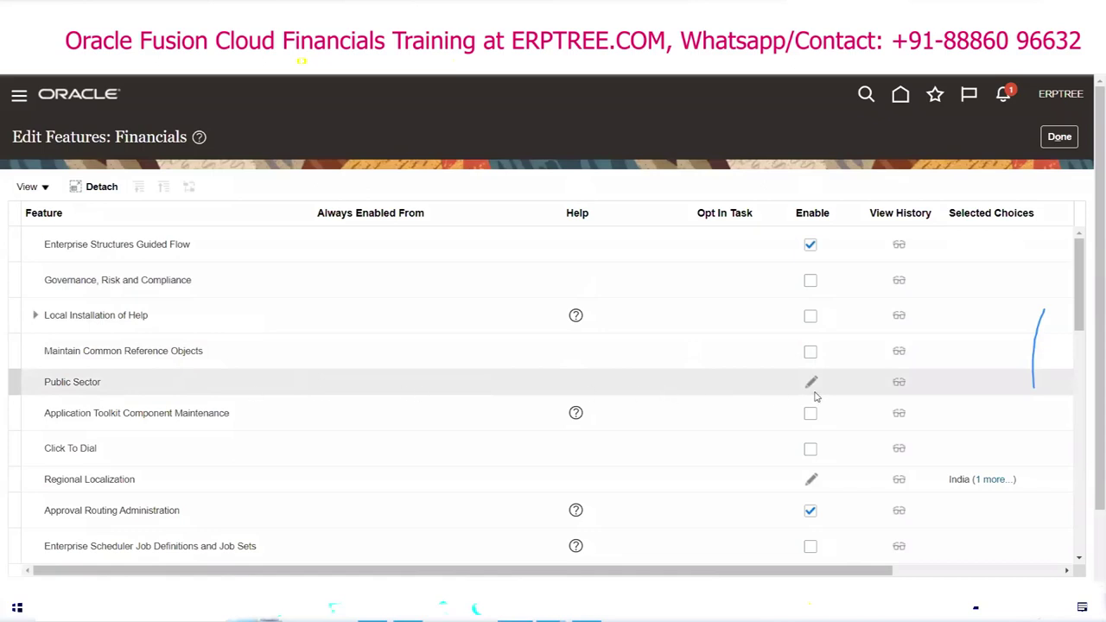
# Step: Review the Financials feature list, then finish with Done to return to Opt In: Financials
pyautogui.scroll(-5, 315, 410)
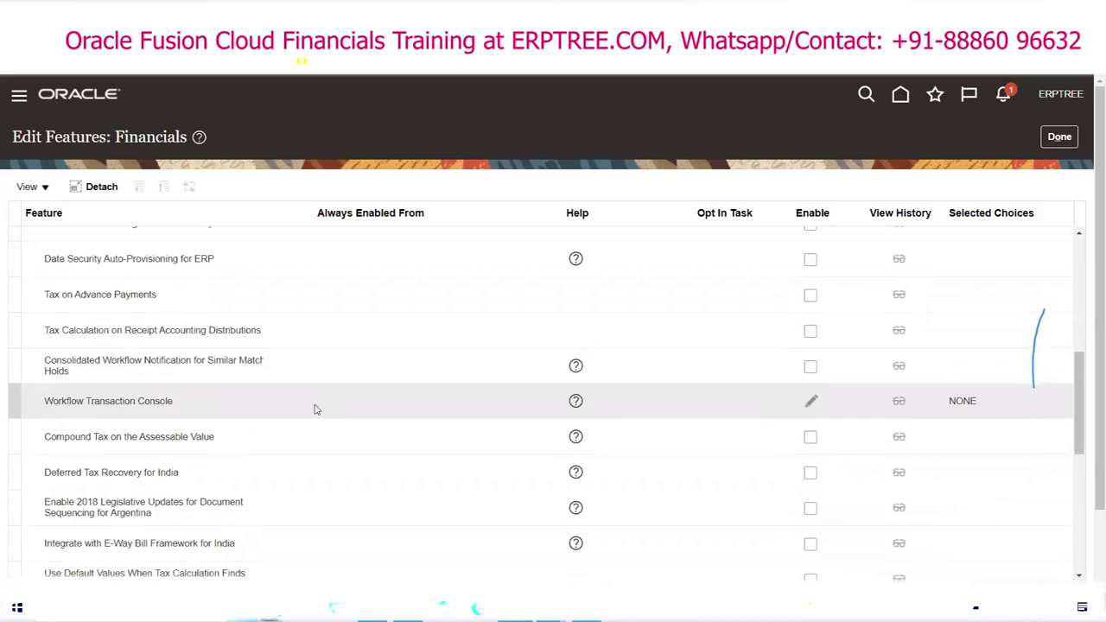
pyautogui.scroll(5, 315, 410)
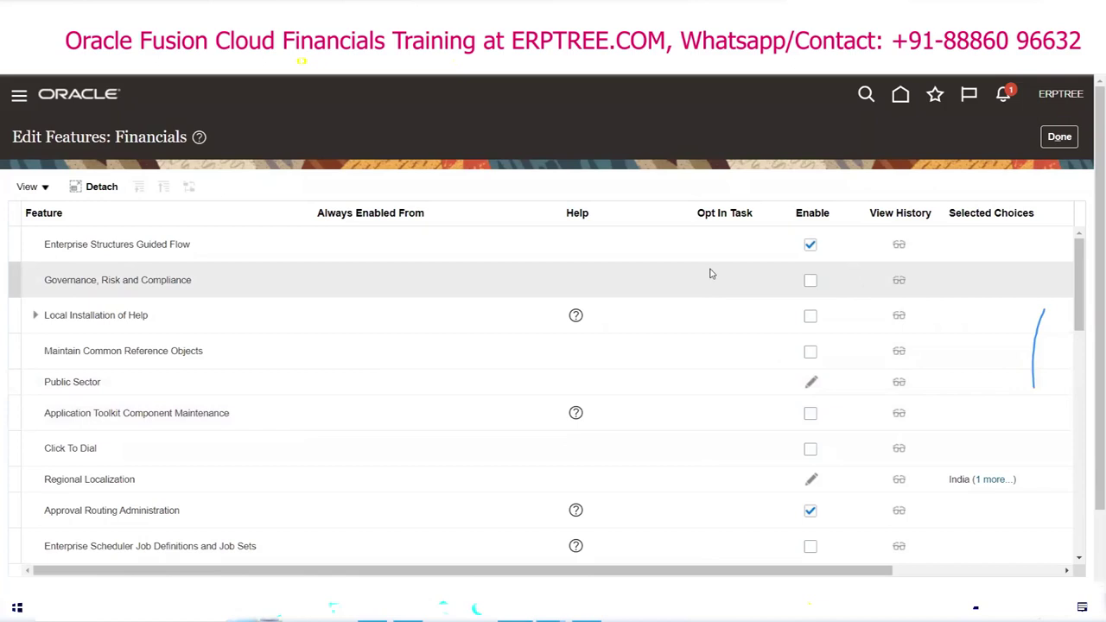
pyautogui.click(1058, 137)
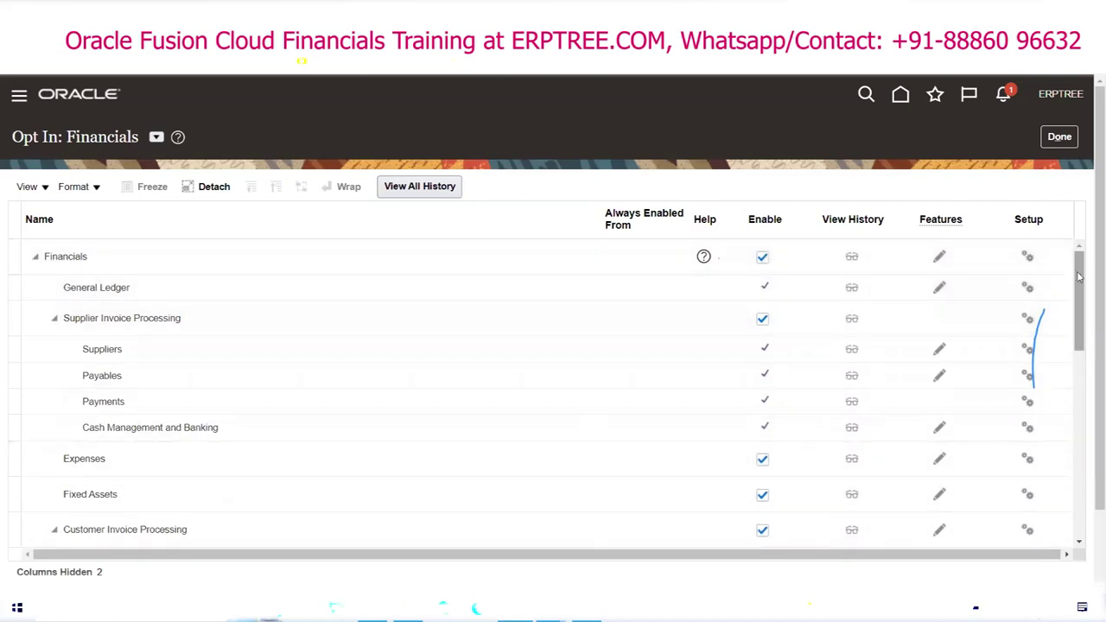
# Step: Scroll the Opt In: Financials table and finish with Done to reach the Offerings page
pyautogui.moveTo(1078, 277); pyautogui.dragTo(1086, 322)
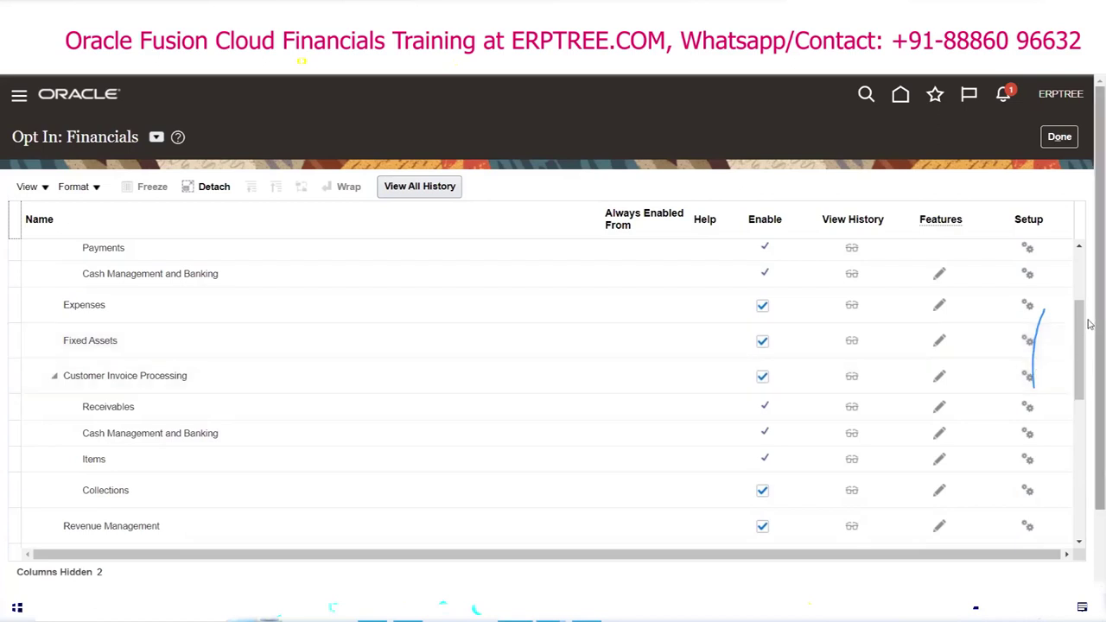
pyautogui.moveTo(1078, 320); pyautogui.dragTo(1087, 464)
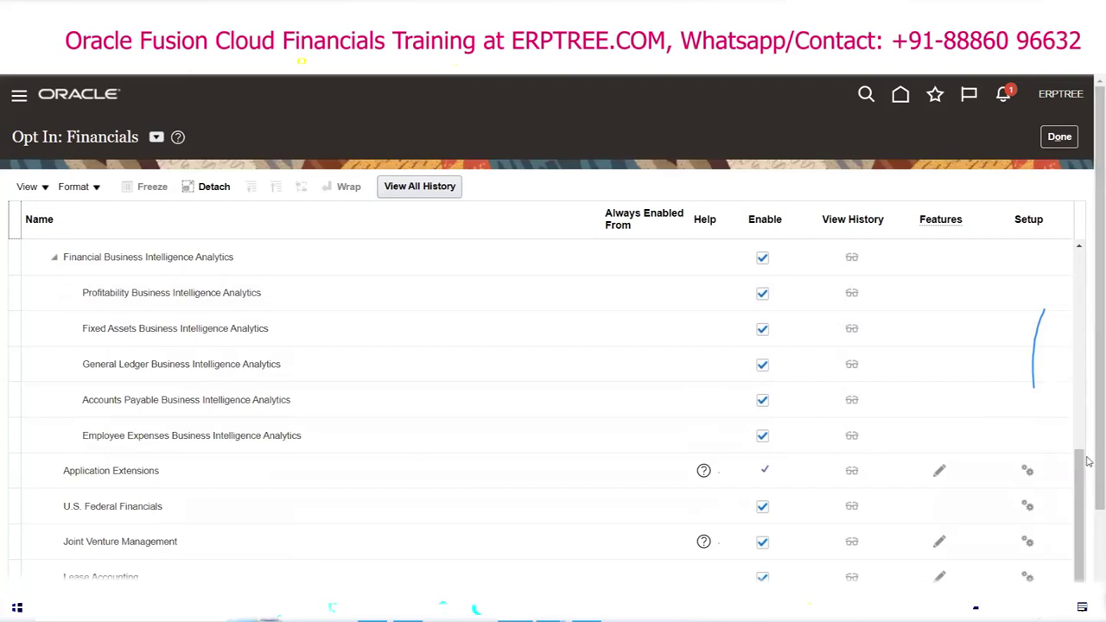
pyautogui.moveTo(1078, 478); pyautogui.dragTo(1090, 289)
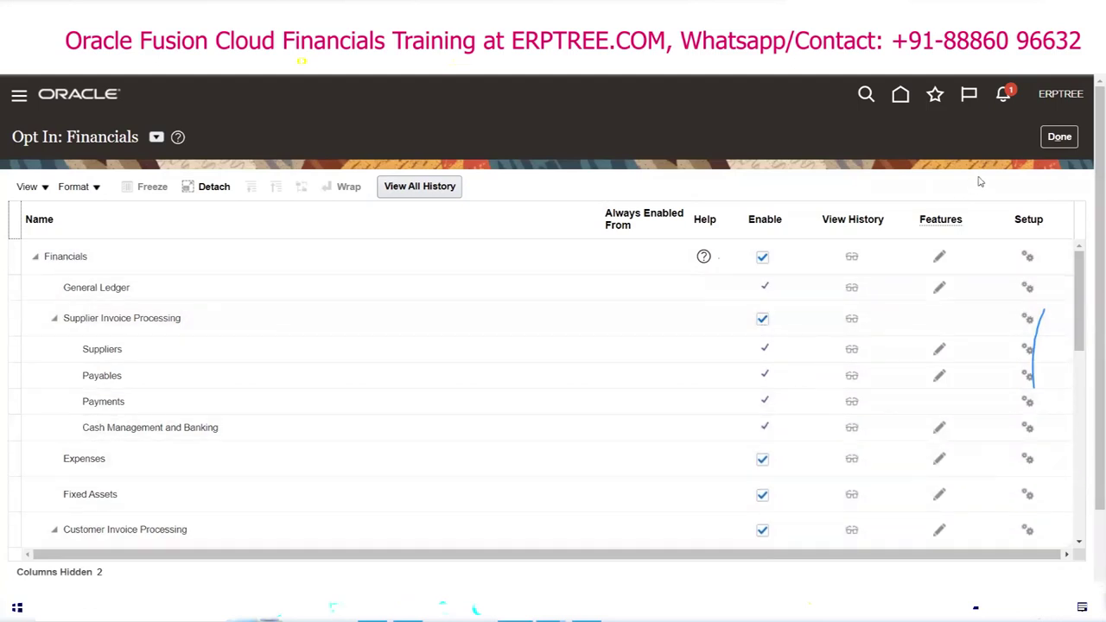
pyautogui.click(1060, 137)
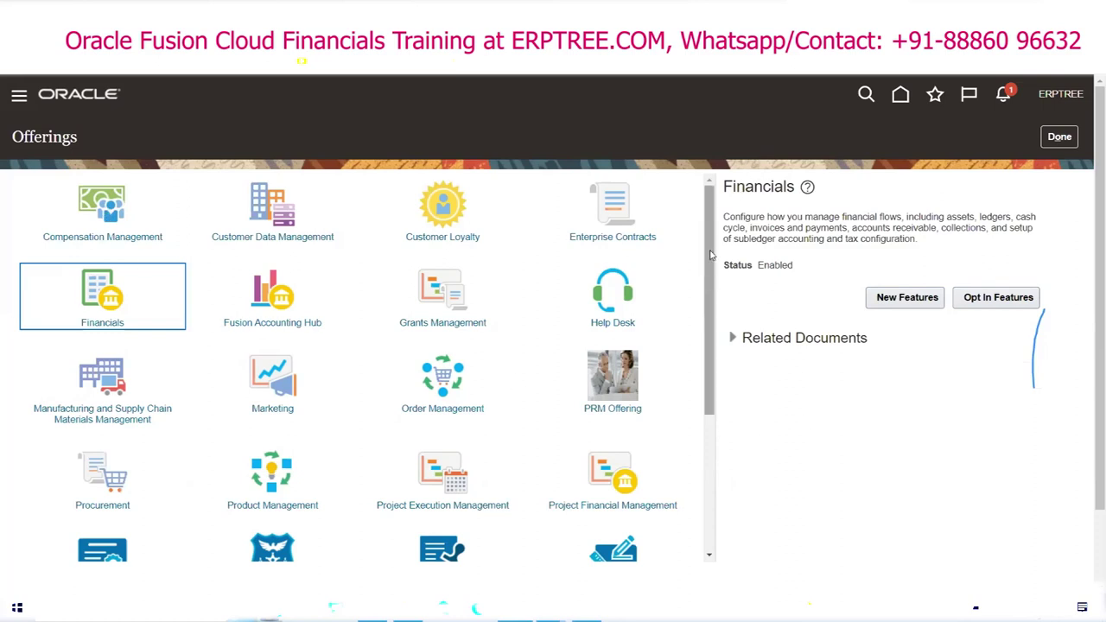
pyautogui.moveTo(710, 258); pyautogui.dragTo(717, 312)
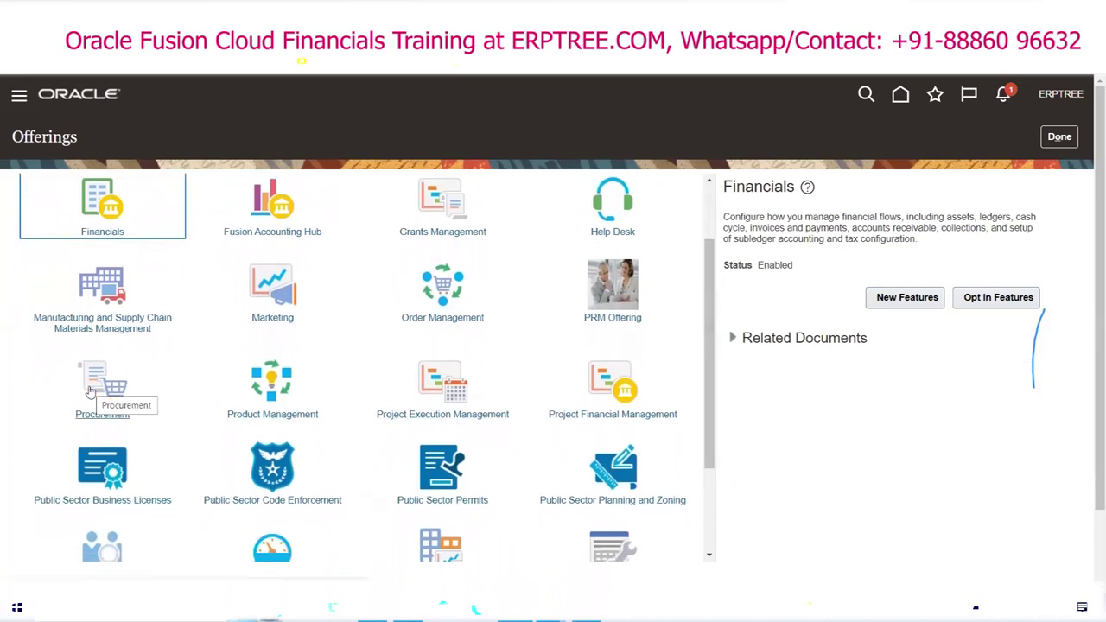
pyautogui.moveTo(706, 286); pyautogui.dragTo(705, 353)
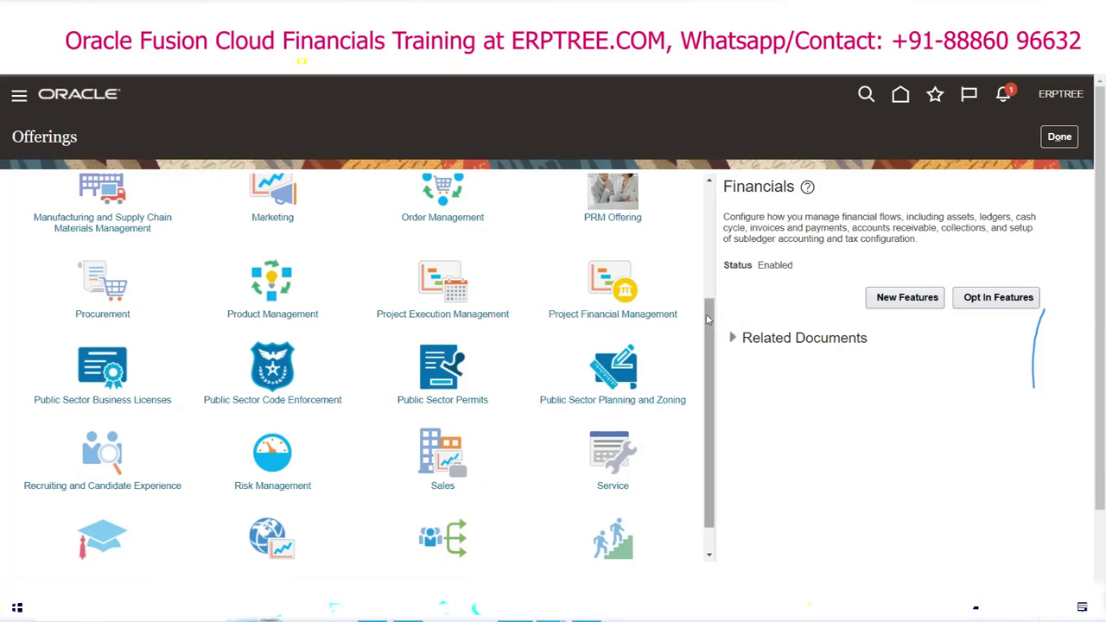
pyautogui.scroll(-1, 709, 342)
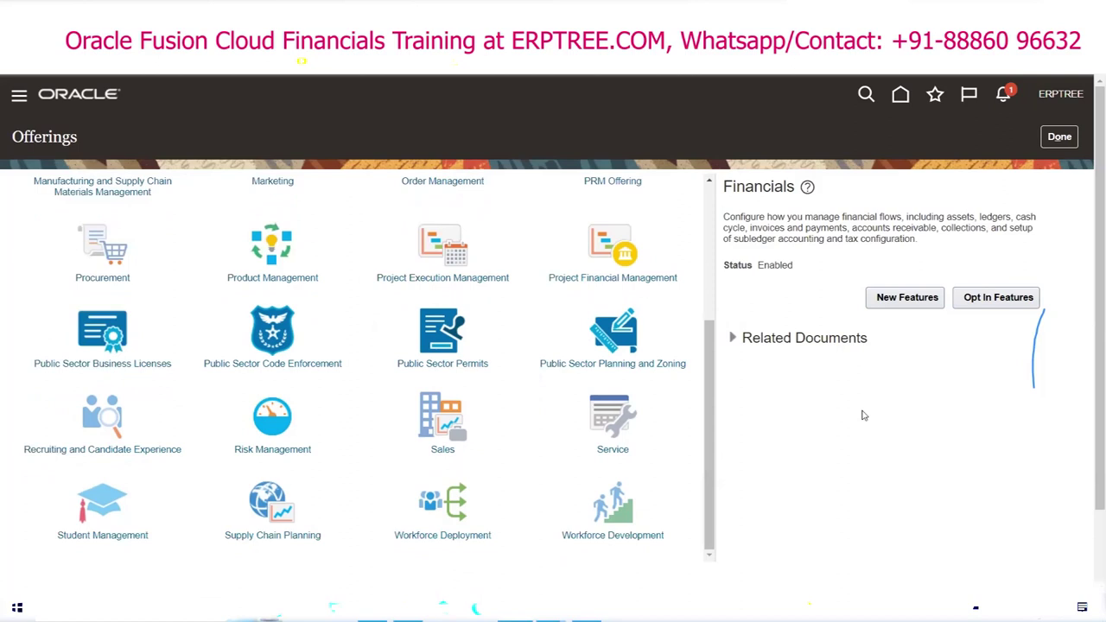
pyautogui.scroll(-1, 863, 415)
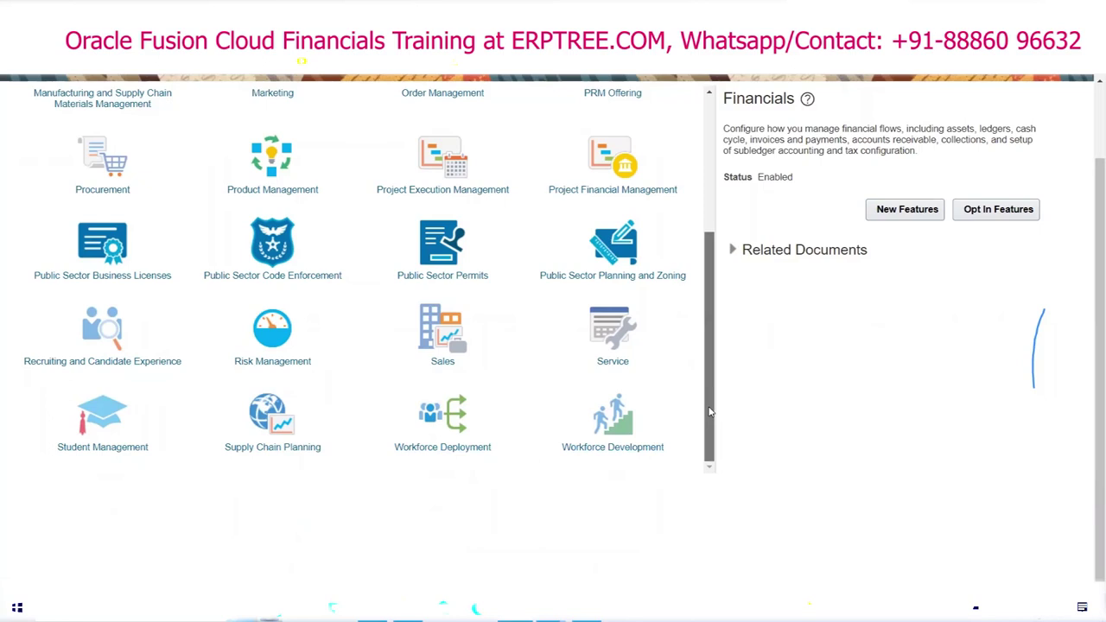
pyautogui.moveTo(708, 412); pyautogui.dragTo(711, 328)
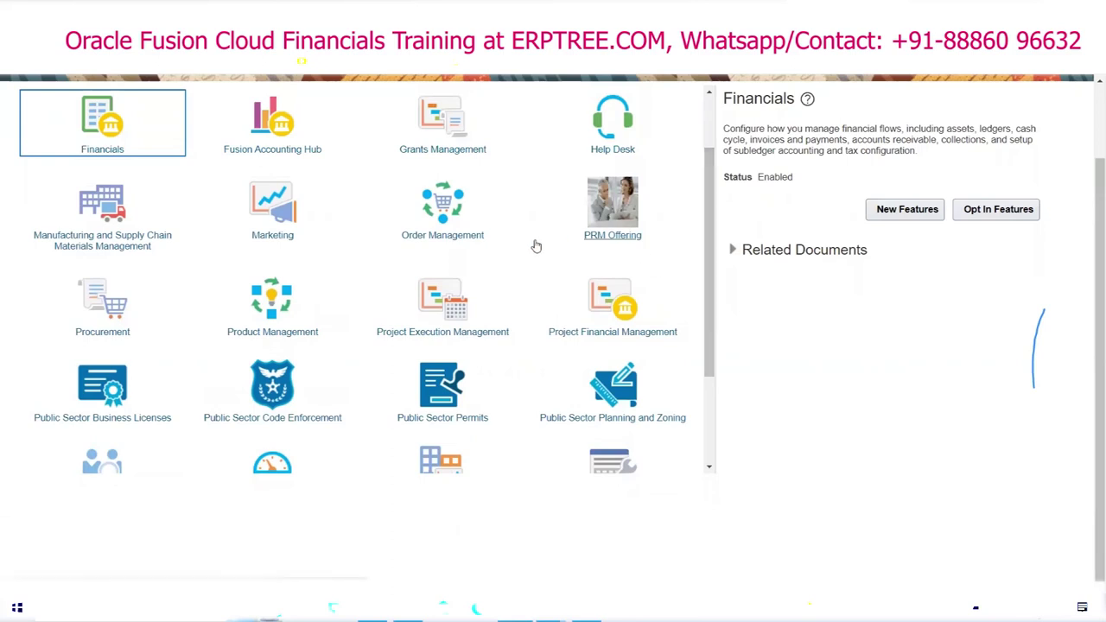
pyautogui.moveTo(708, 301); pyautogui.dragTo(710, 242)
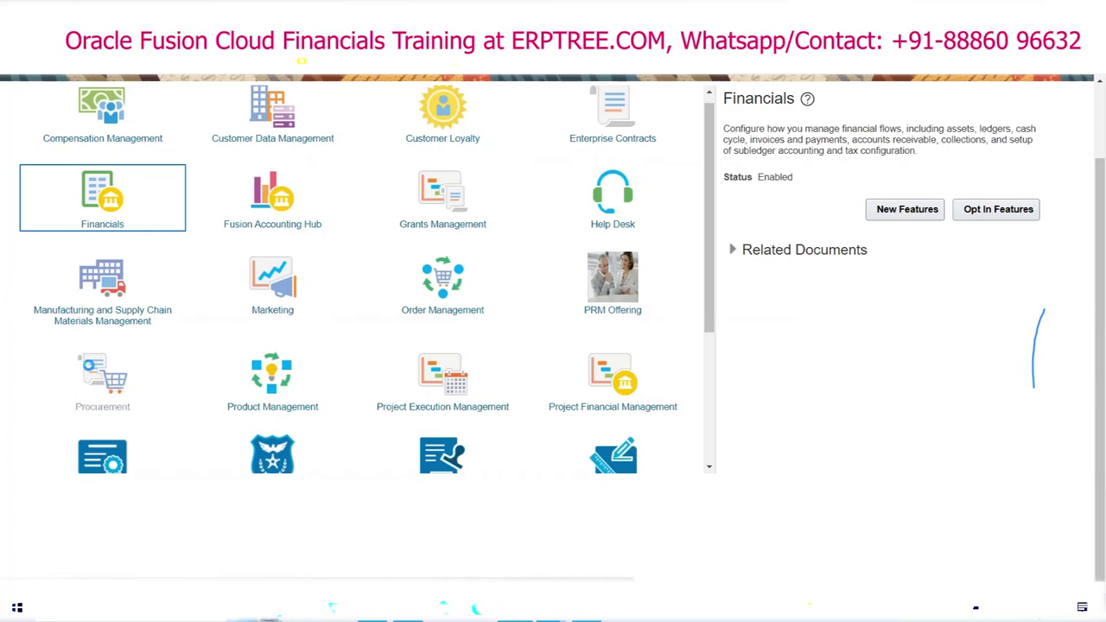
pyautogui.click(158, 358)
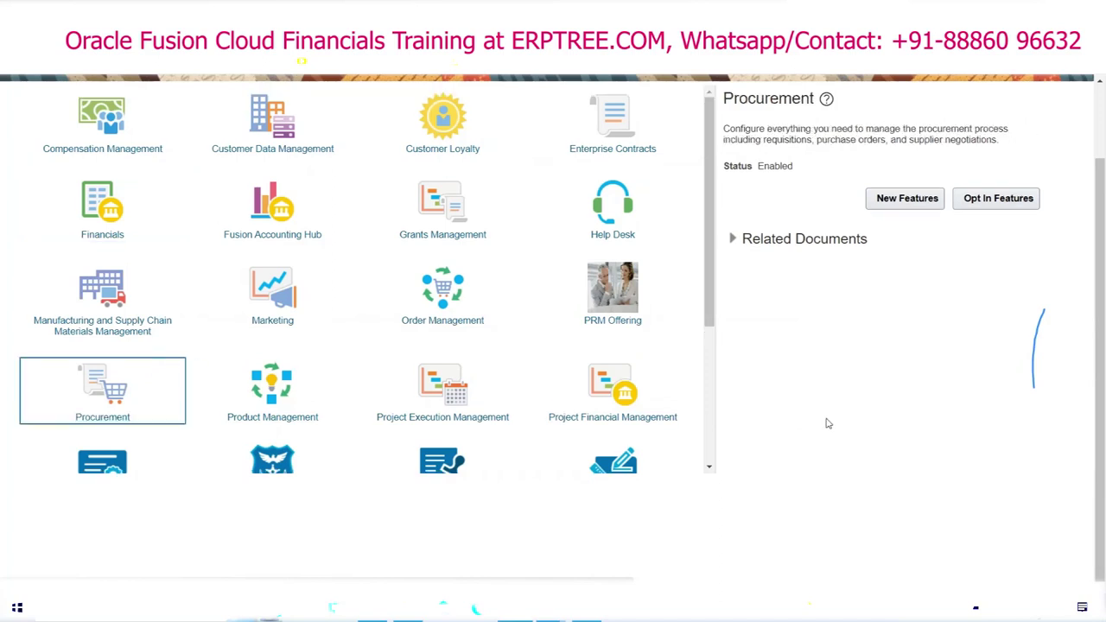
pyautogui.click(1007, 208)
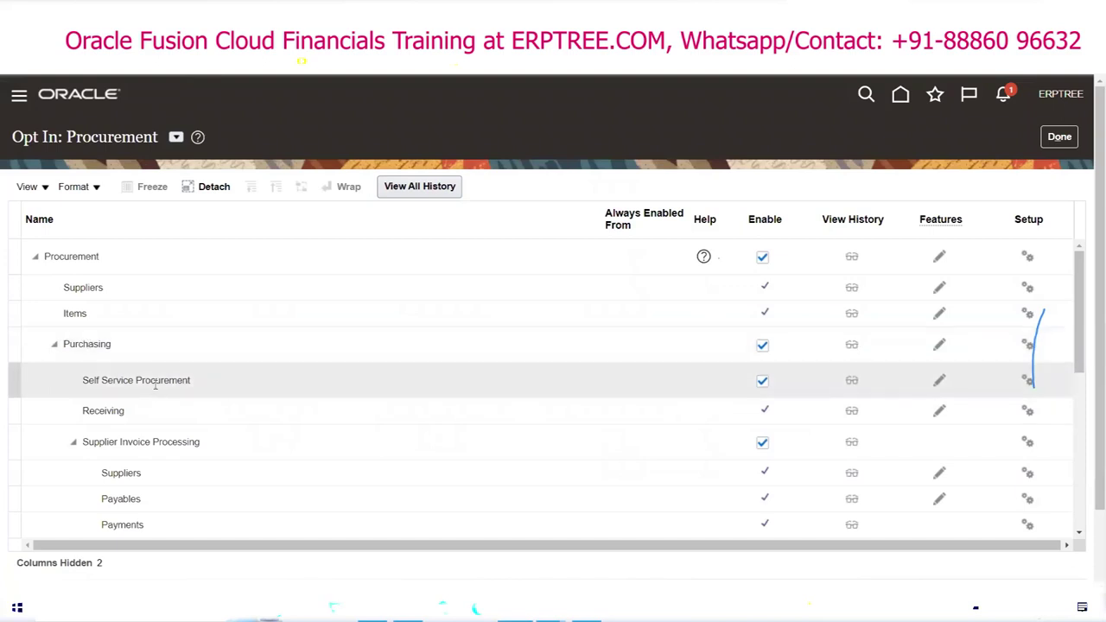
pyautogui.scroll(-2, 163, 380)
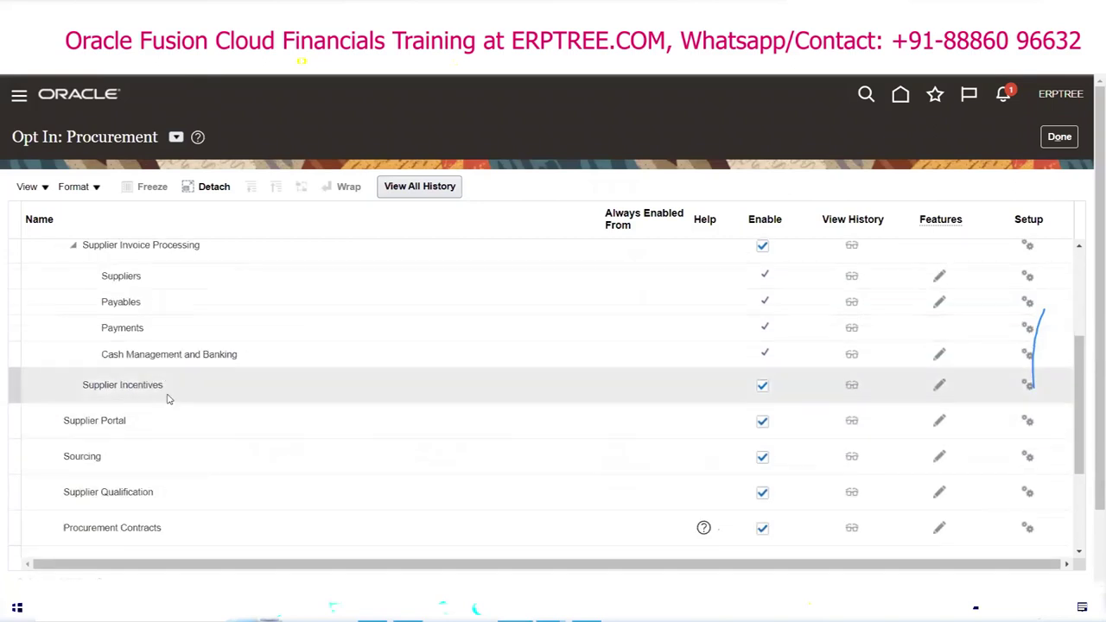
pyautogui.scroll(-3, 165, 389)
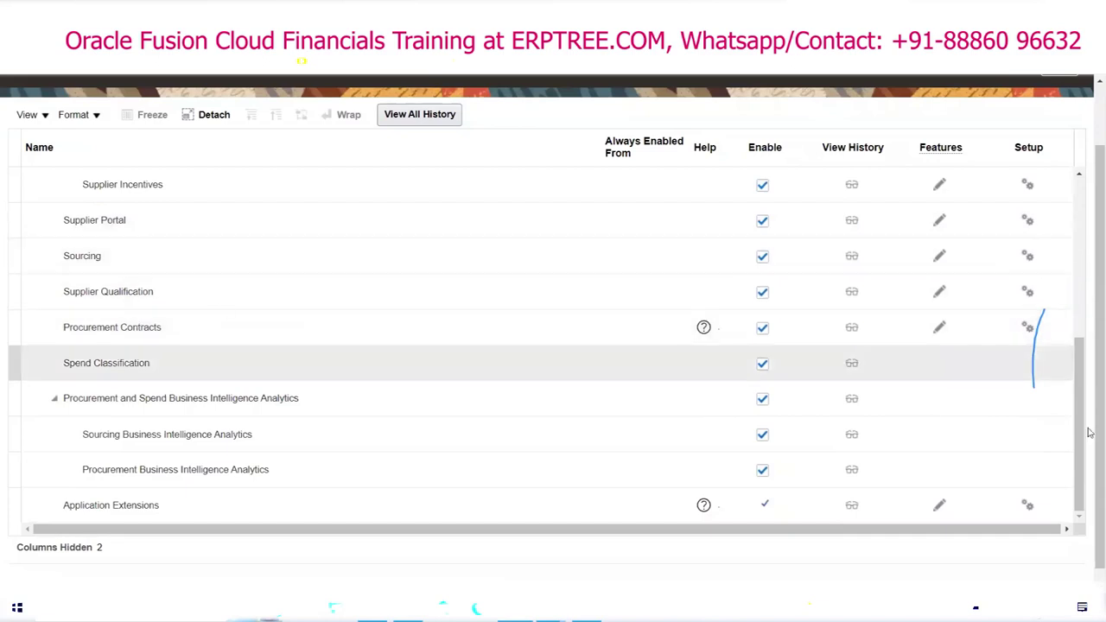
pyautogui.scroll(2, 1087, 422)
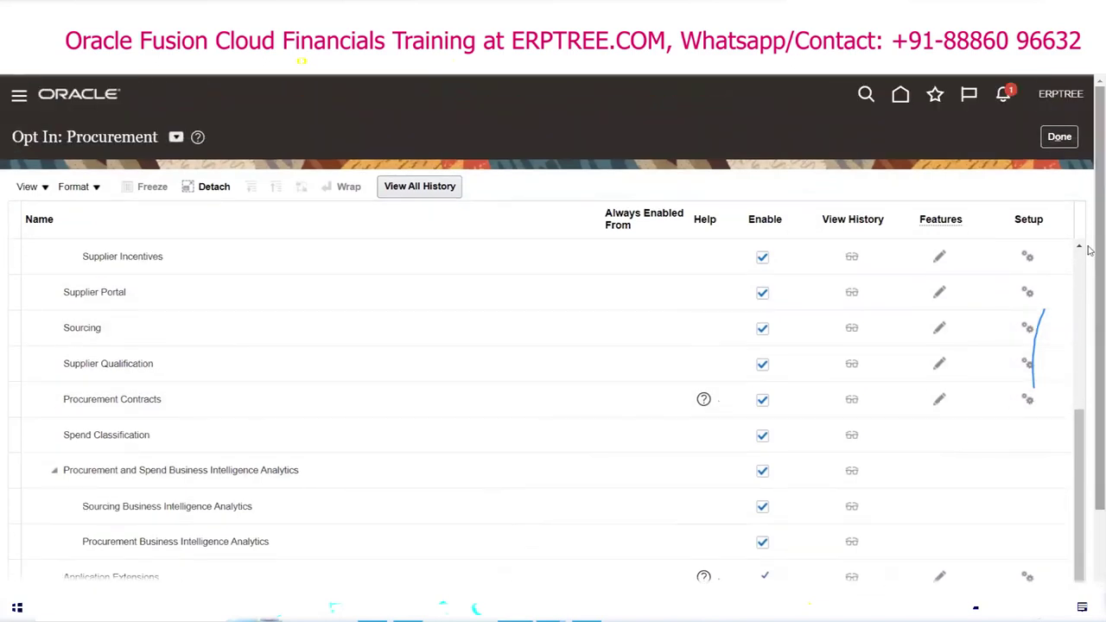
pyautogui.click(1061, 138)
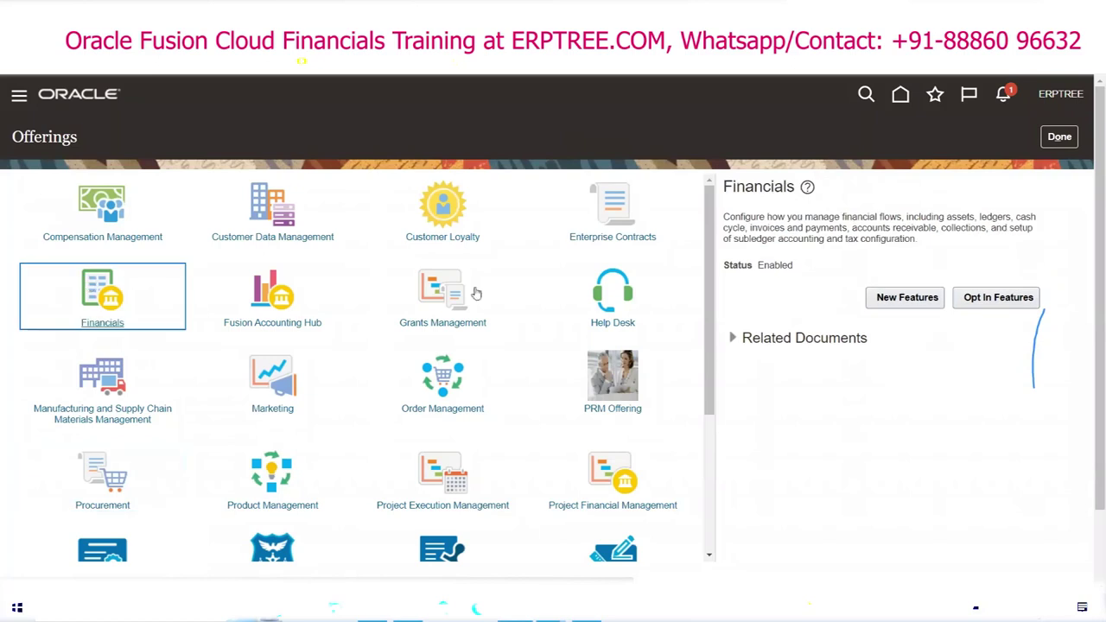
# Step: Highlight the Financials offering title, description and its Enabled status
pyautogui.doubleClick(748, 189)
pyautogui.tripleClick(748, 220)
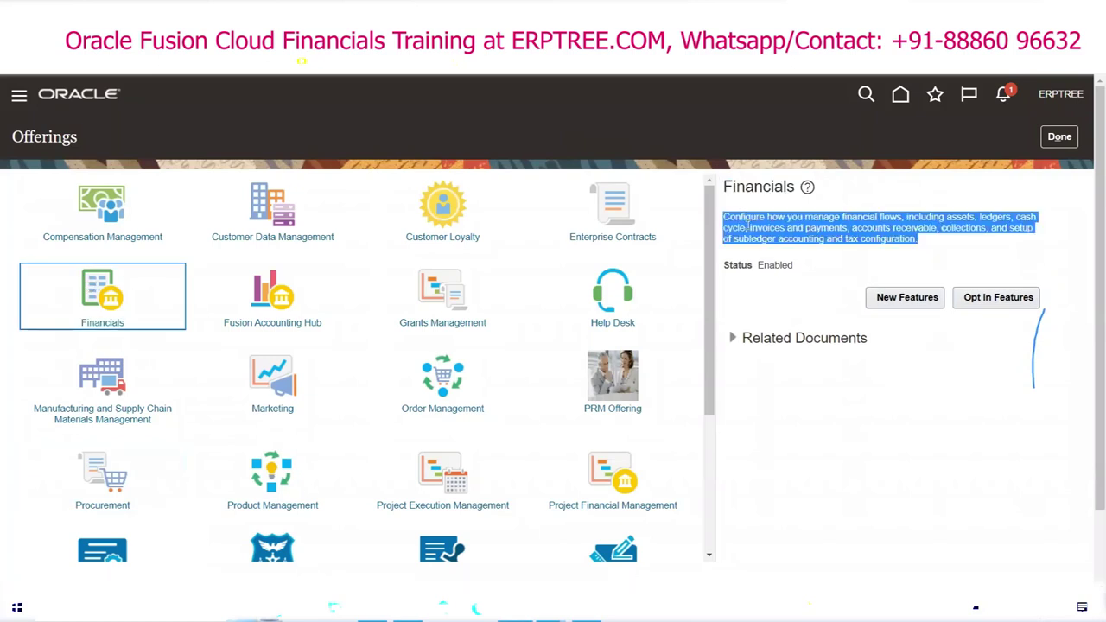
pyautogui.click(775, 275)
pyautogui.doubleClick(775, 265)
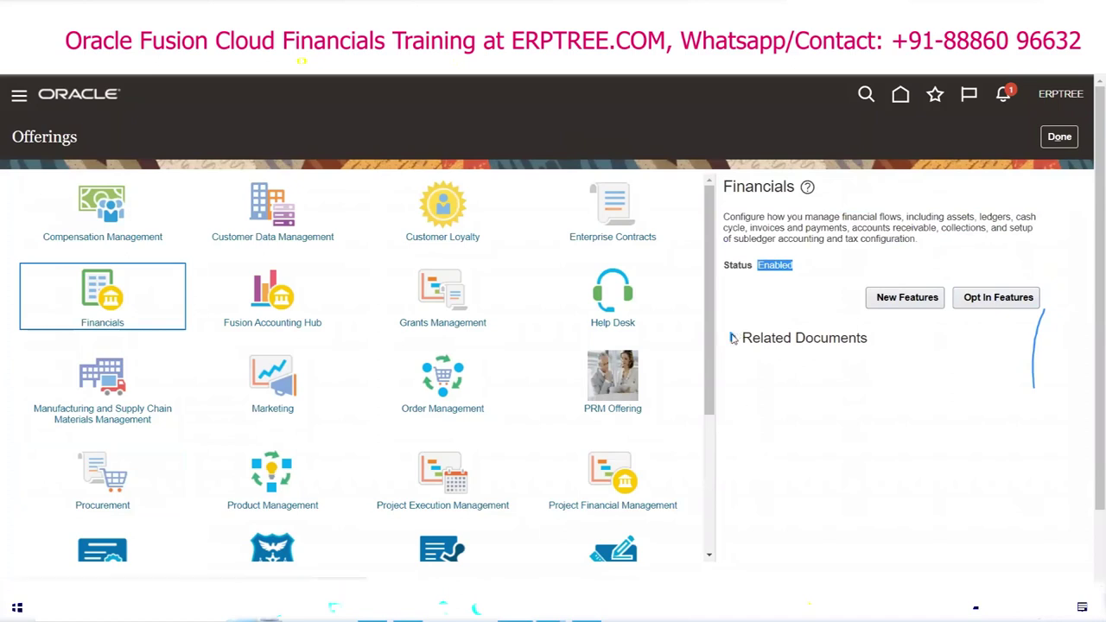
# Step: Expand Related Documents and highlight Associated Features, Setup Task Lists, Business Objects and Enterprise Applications
pyautogui.click(733, 338)
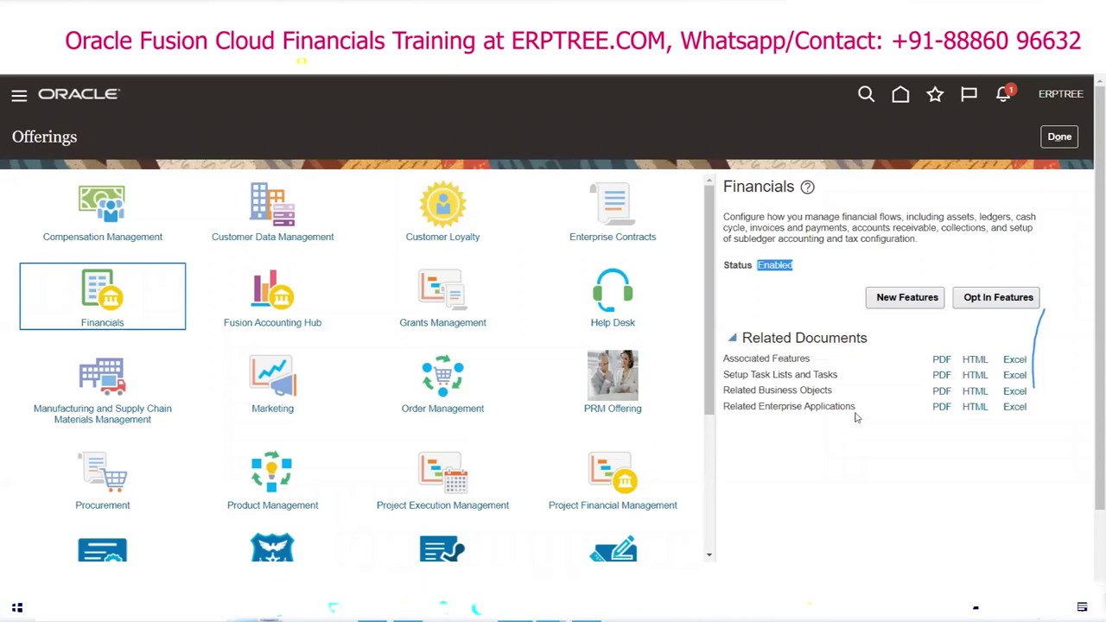
pyautogui.moveTo(724, 374); pyautogui.dragTo(846, 382)
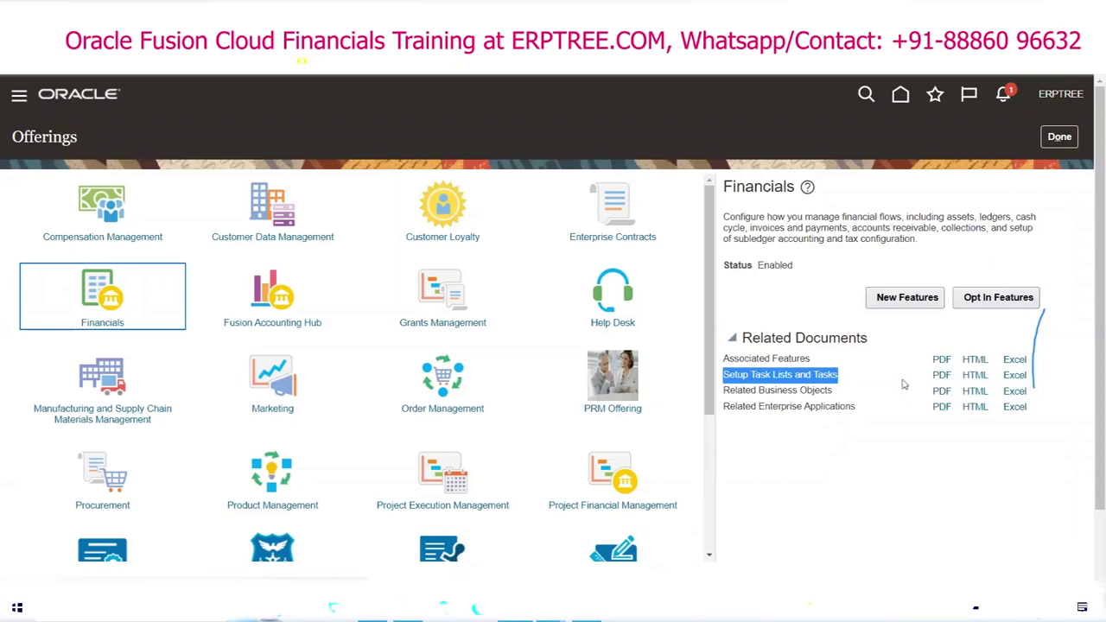
pyautogui.tripleClick(747, 362)
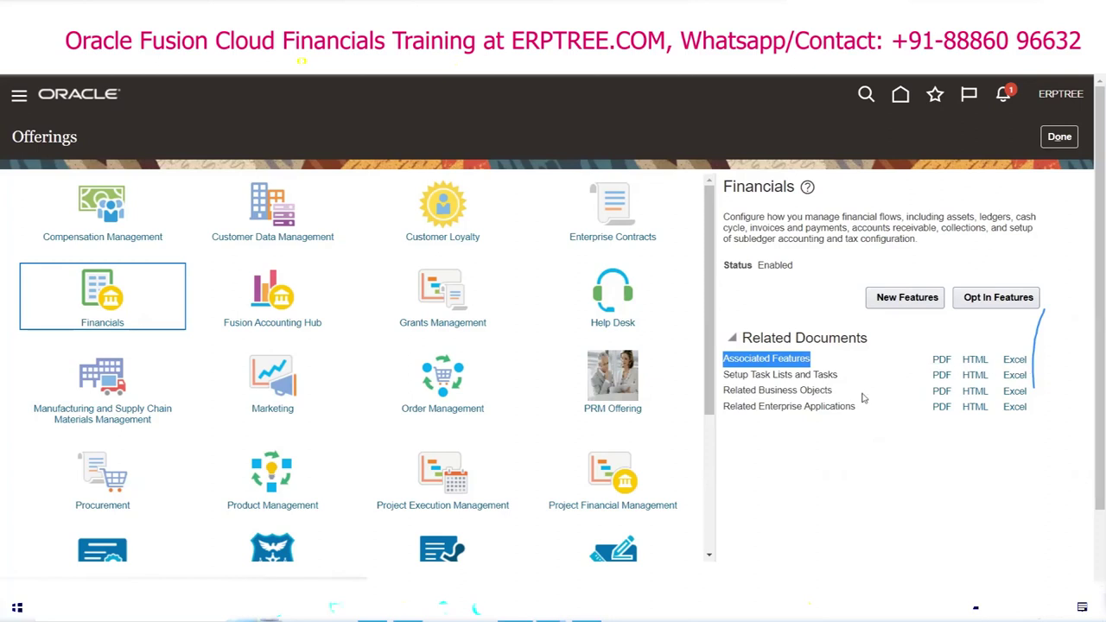
pyautogui.tripleClick(767, 392)
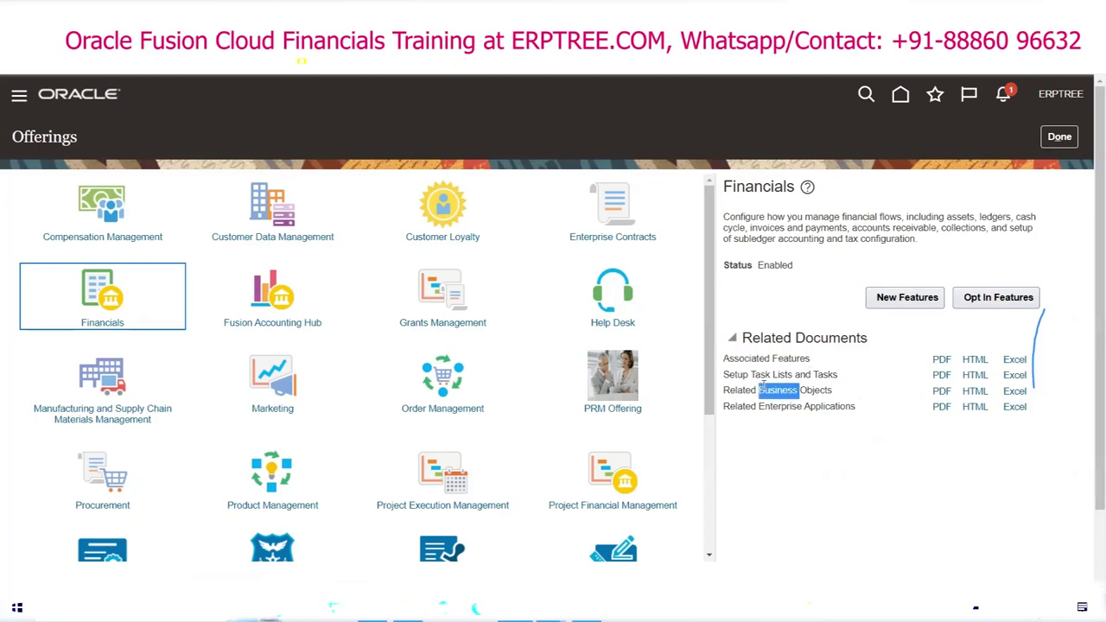
pyautogui.tripleClick(775, 405)
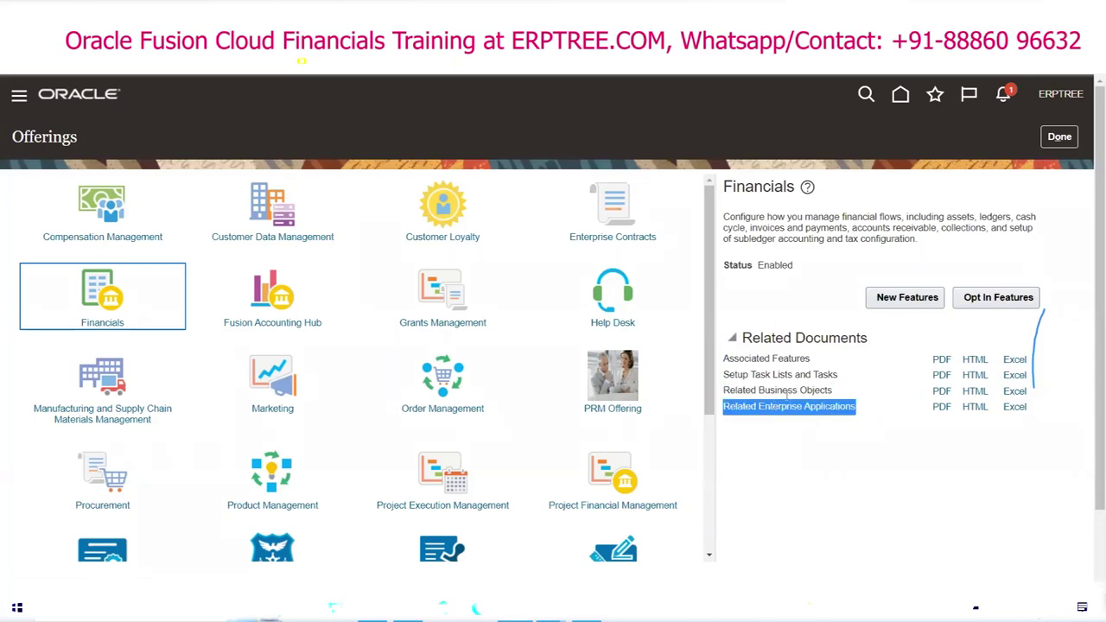
pyautogui.doubleClick(786, 391)
pyautogui.tripleClick(805, 406)
pyautogui.tripleClick(780, 389)
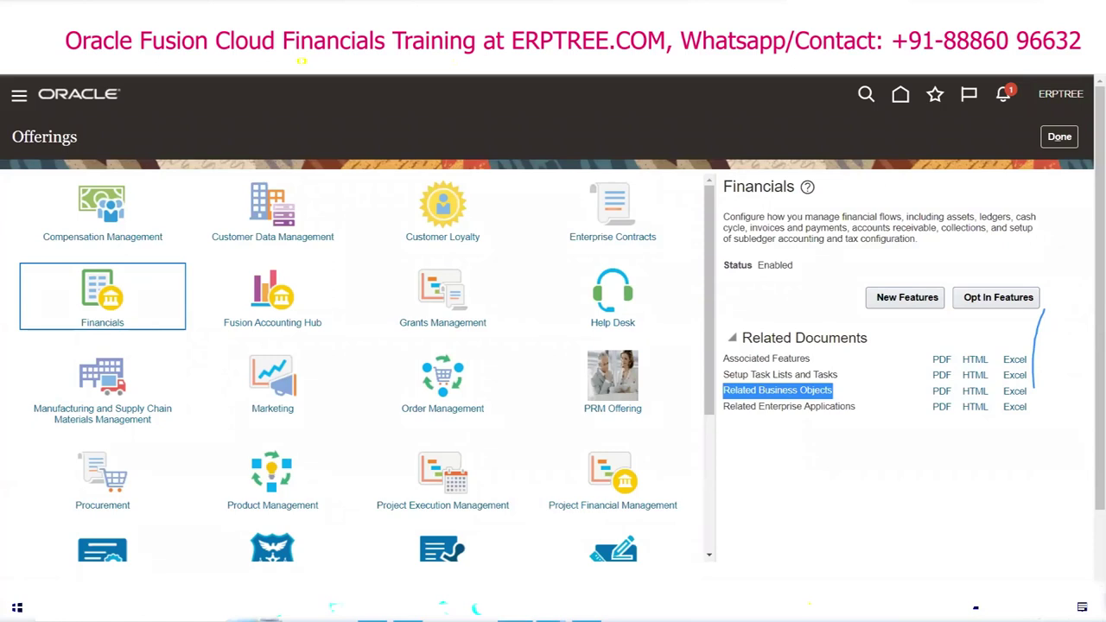
pyautogui.click(781, 274)
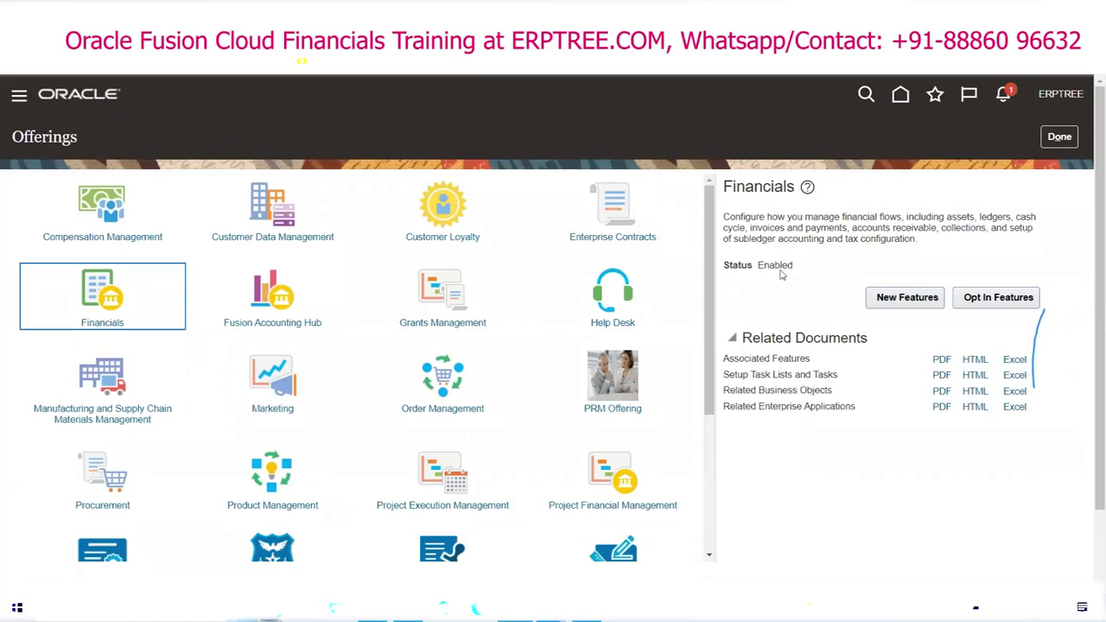
pyautogui.doubleClick(781, 273)
pyautogui.click(756, 151)
# Step: In the Excel notes, select J117:N119 covering Financials, HCM and SCM, then return to Fusion
pyautogui.hotkey('alt', 'Tab')
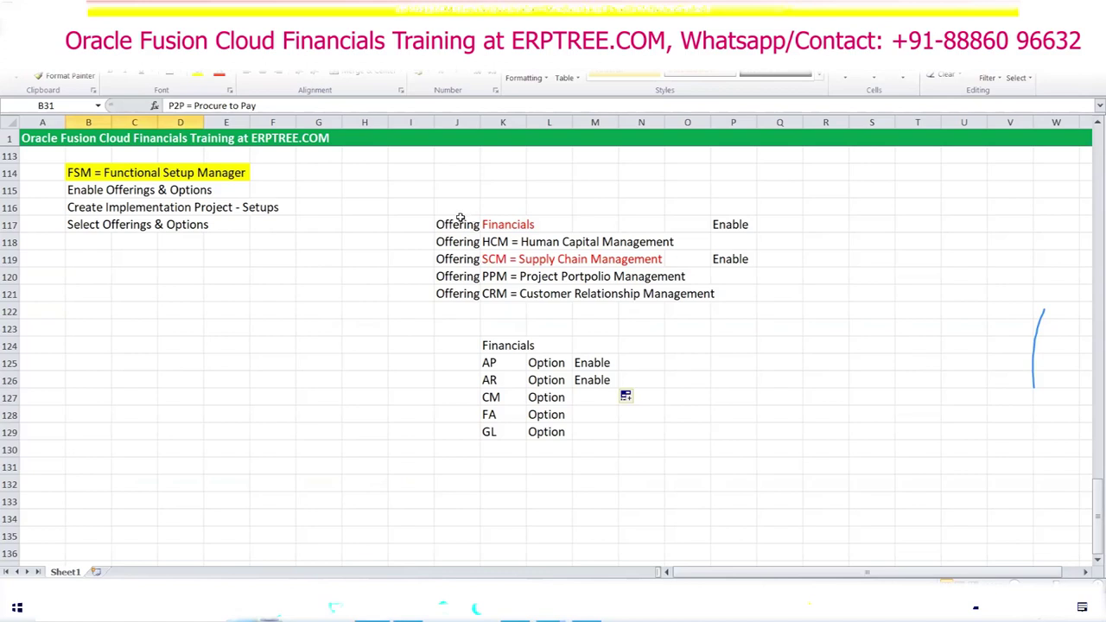
pyautogui.moveTo(467, 223); pyautogui.dragTo(679, 256)
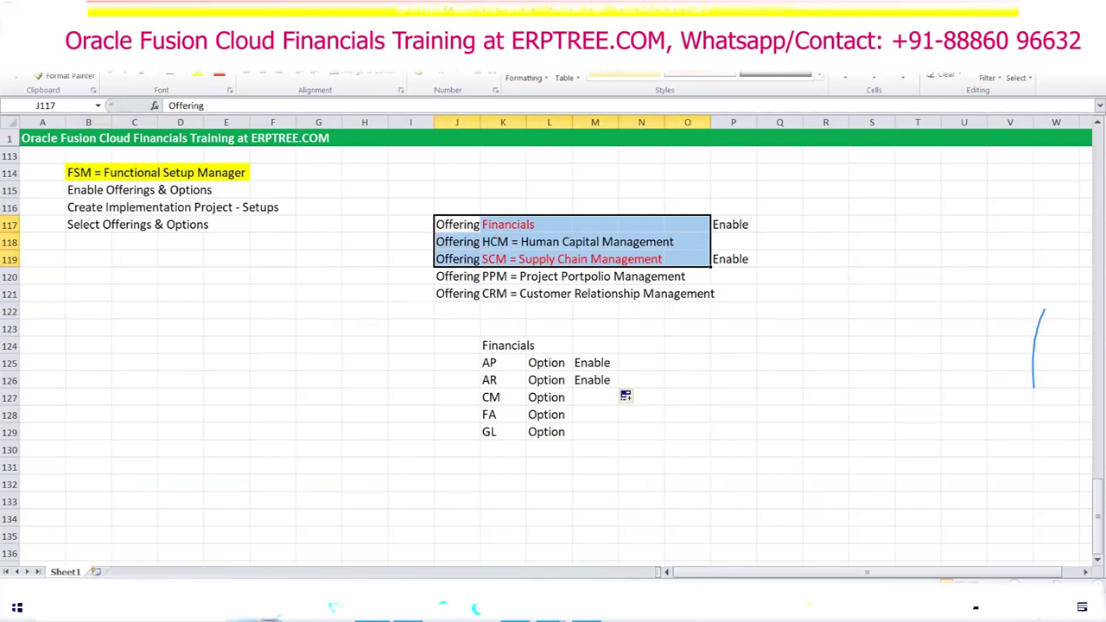
pyautogui.hotkey('alt', 'Tab')
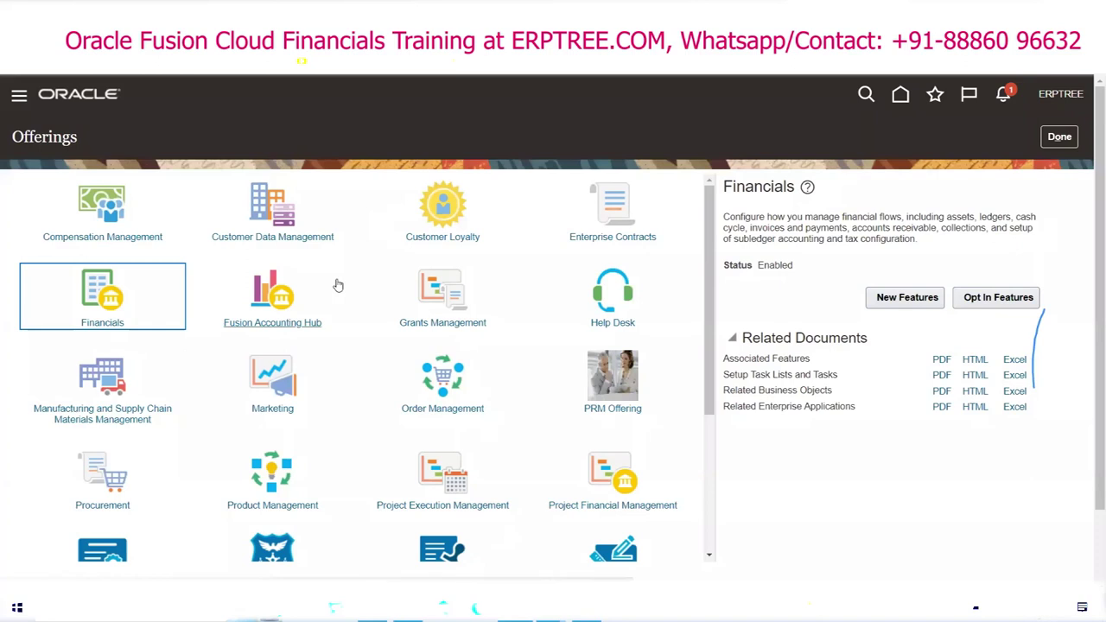
pyautogui.hotkey('alt', 'Tab')
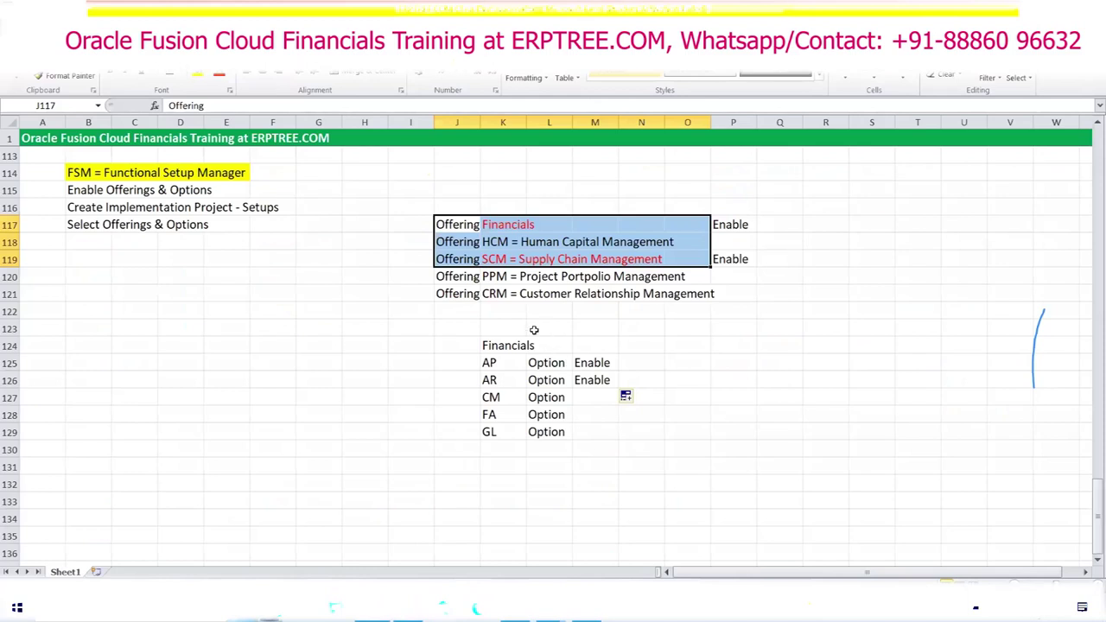
# Step: Select the PPM and CRM rows J120:P121, then show the Procurement offering in Fusion
pyautogui.moveTo(458, 276); pyautogui.dragTo(715, 295)
pyautogui.hotkey('alt', 'Tab')
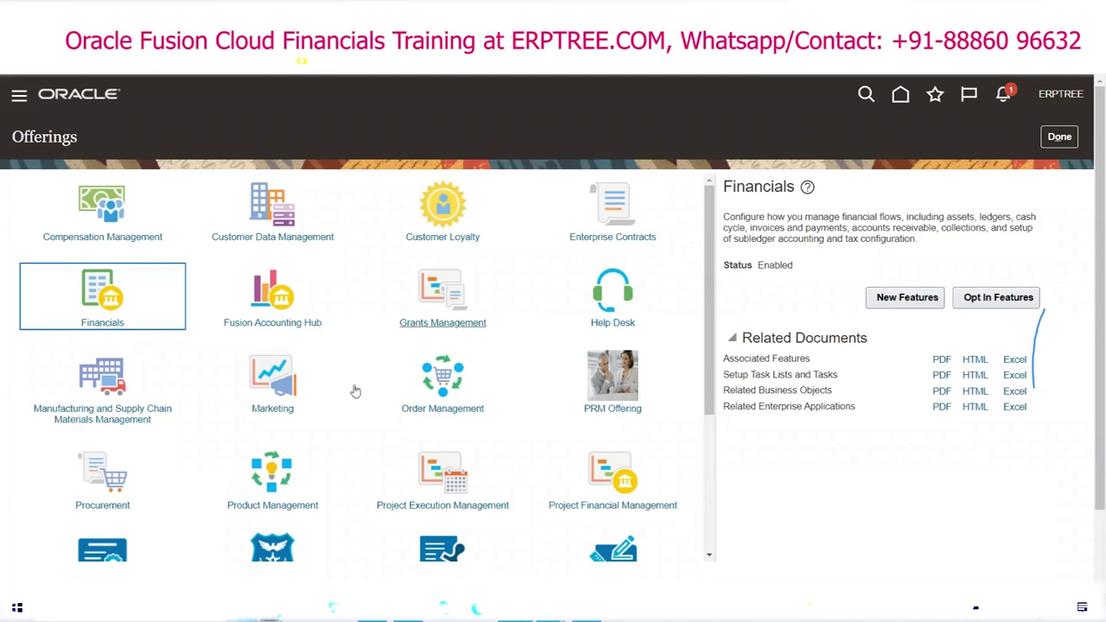
pyautogui.click(102, 480)
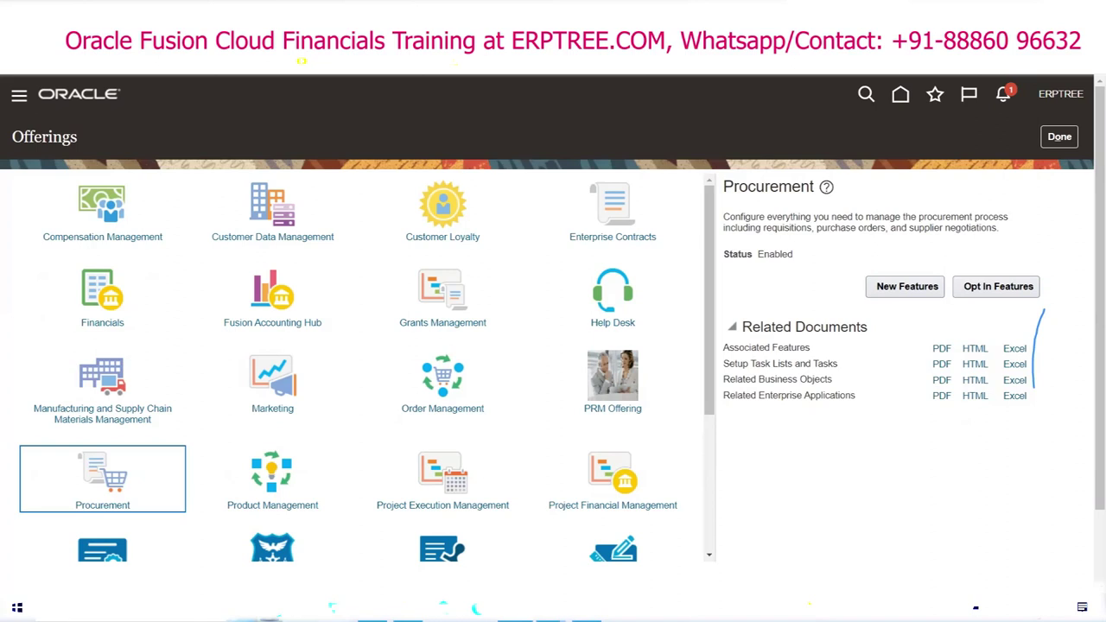
# Step: After viewing Procurement's Enabled status, switch back to the Excel training notes
pyautogui.hotkey('alt', 'Tab')
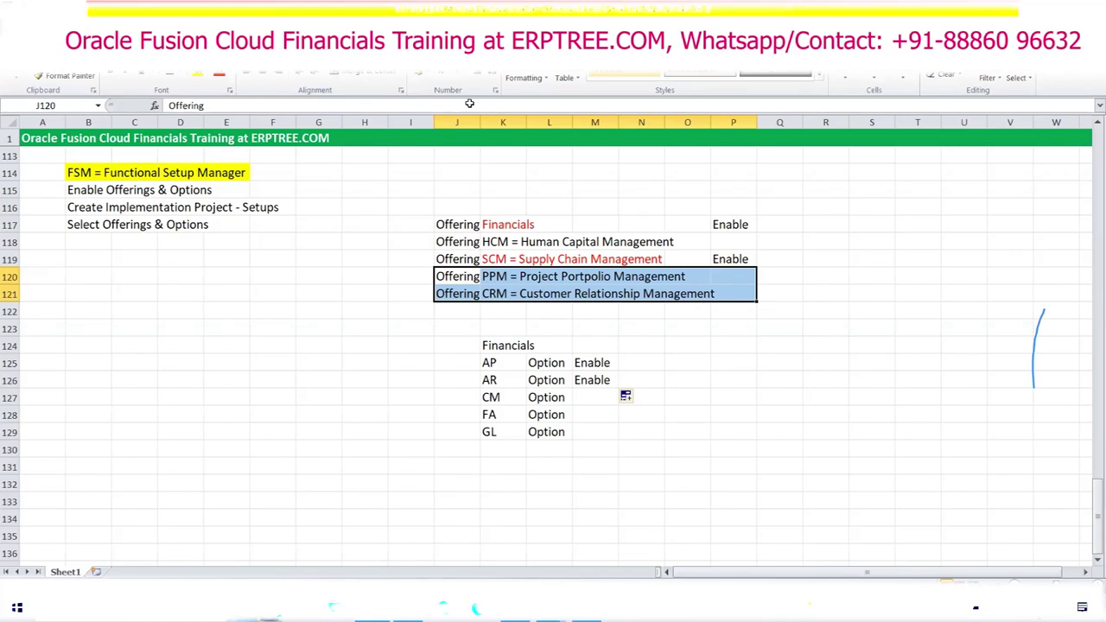
# Step: Mark the Financials applications: General Ledger, AP, AR, FA, CM, then Accounts Payable alone
pyautogui.scroll(2, 248, 317)
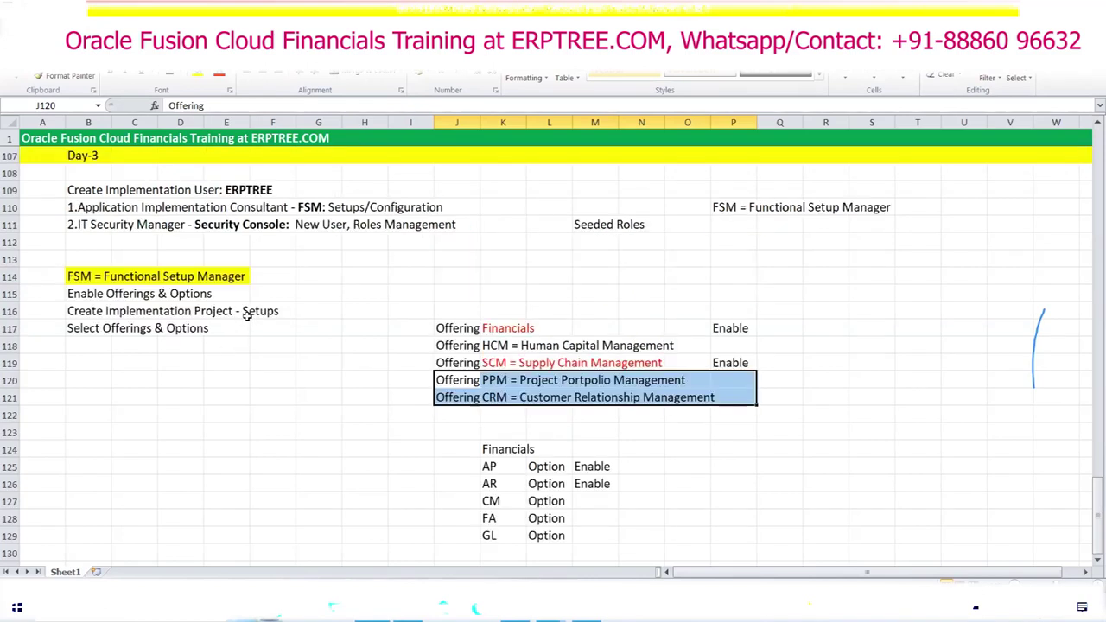
pyautogui.scroll(18, 246, 316)
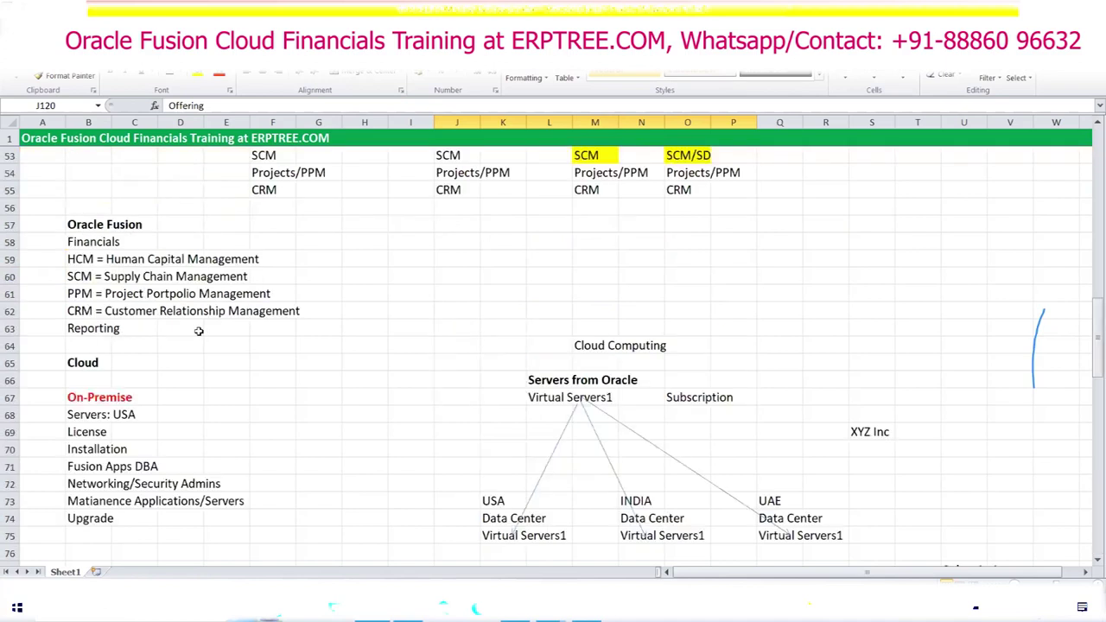
pyautogui.scroll(11, 198, 331)
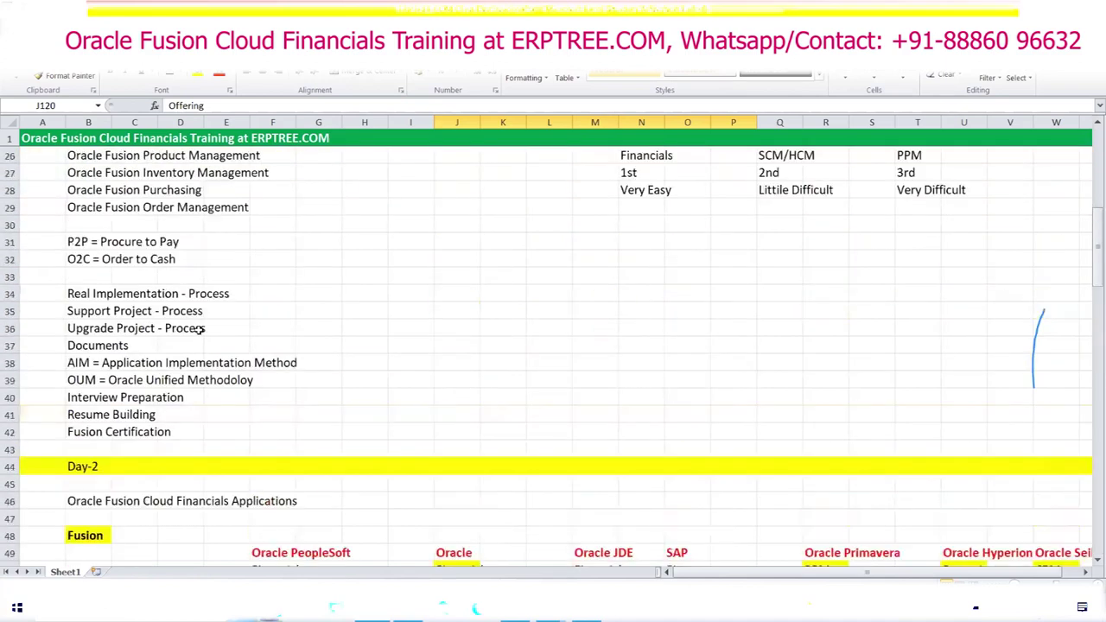
pyautogui.scroll(2, 198, 330)
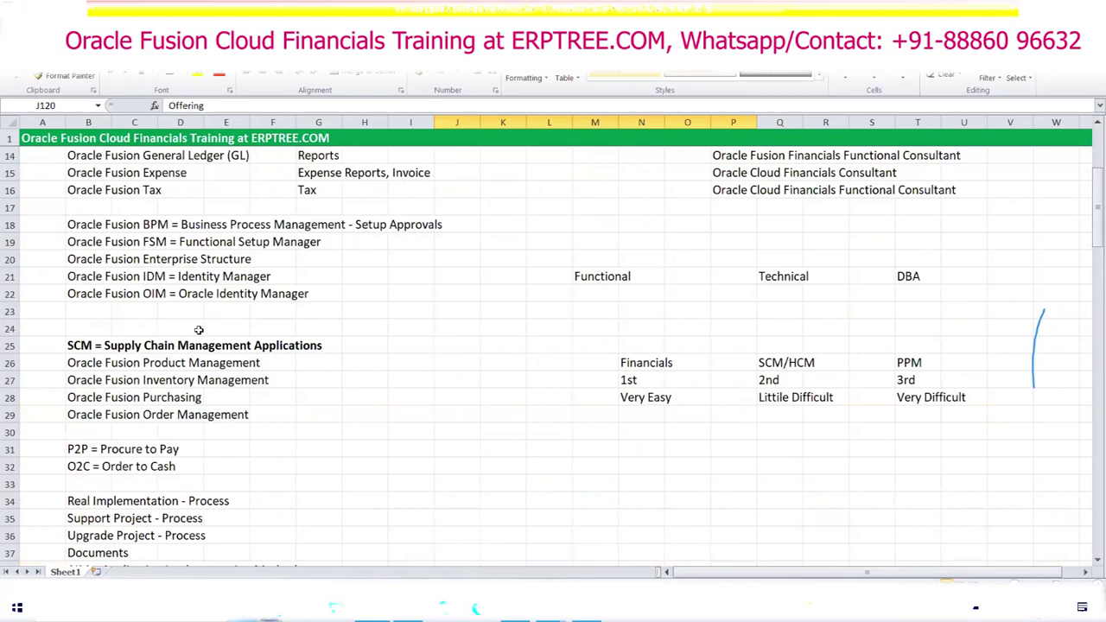
pyautogui.scroll(2, 198, 330)
pyautogui.click(113, 259)
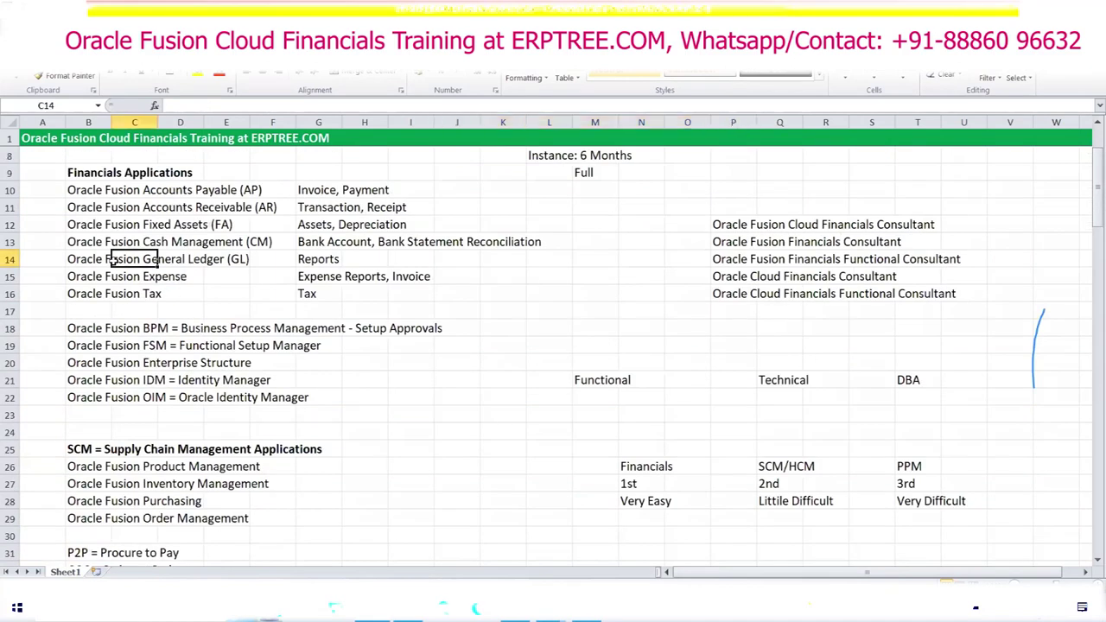
pyautogui.moveTo(78, 261); pyautogui.dragTo(229, 261)
pyautogui.moveTo(197, 216); pyautogui.dragTo(256, 250)
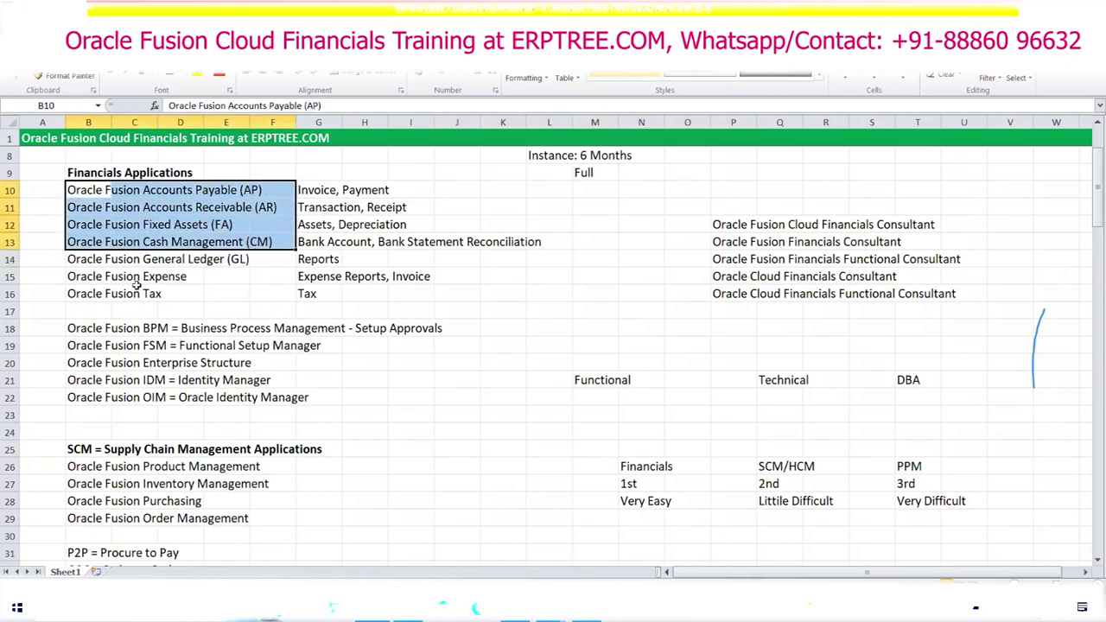
pyautogui.moveTo(97, 192); pyautogui.dragTo(259, 192)
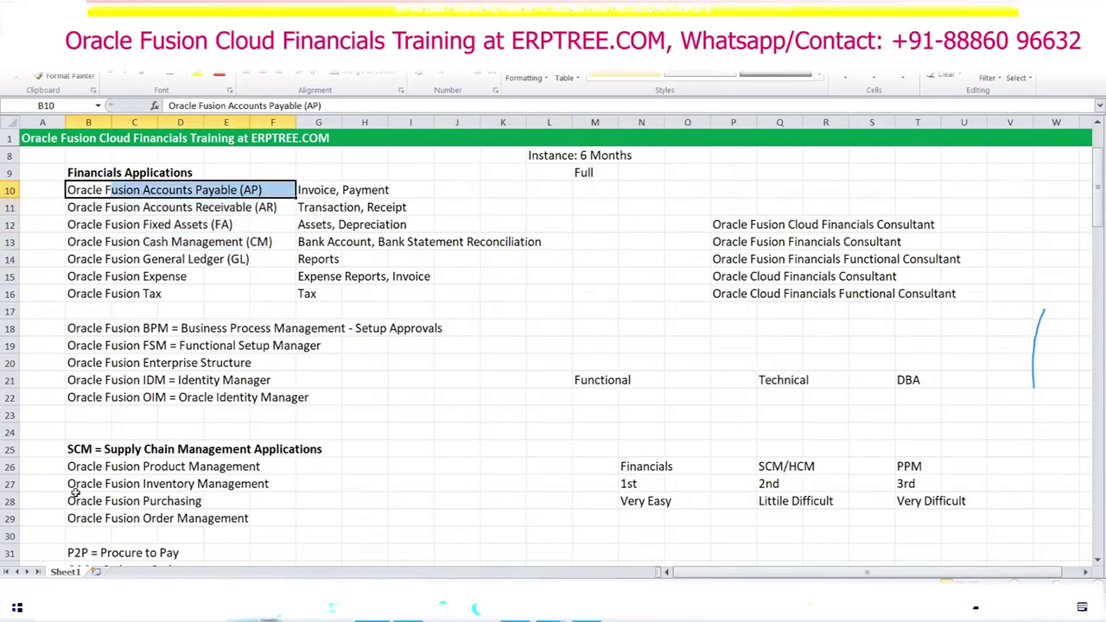
# Step: Mark the SCM applications Purchasing, Inventory Management and Order Management
pyautogui.moveTo(76, 502); pyautogui.dragTo(190, 503)
pyautogui.moveTo(86, 485); pyautogui.dragTo(249, 482)
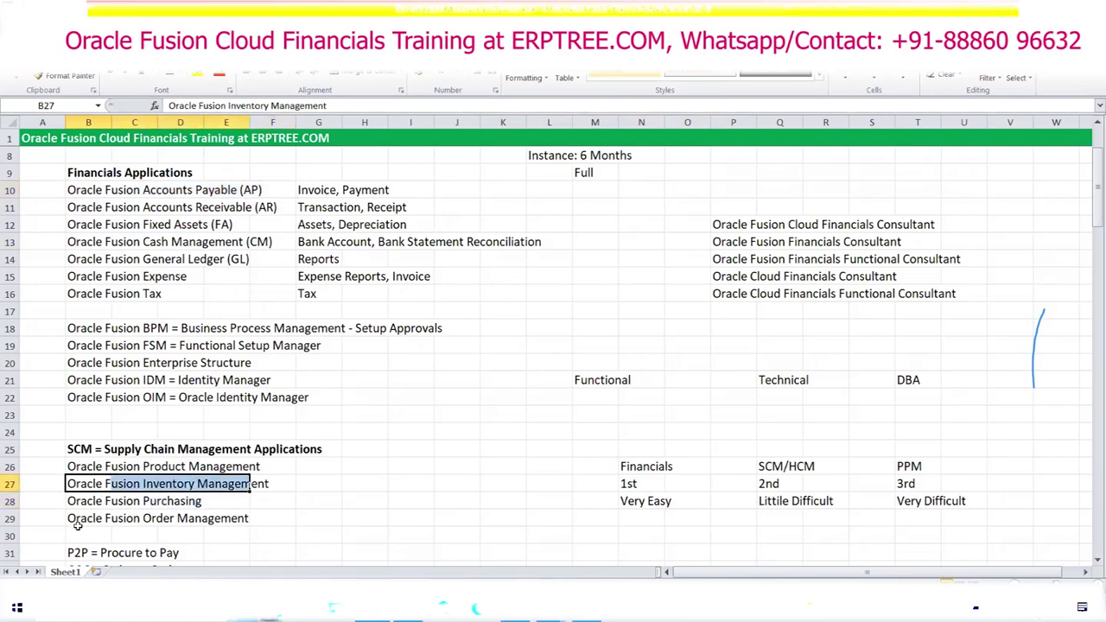
pyautogui.moveTo(77, 520); pyautogui.dragTo(258, 520)
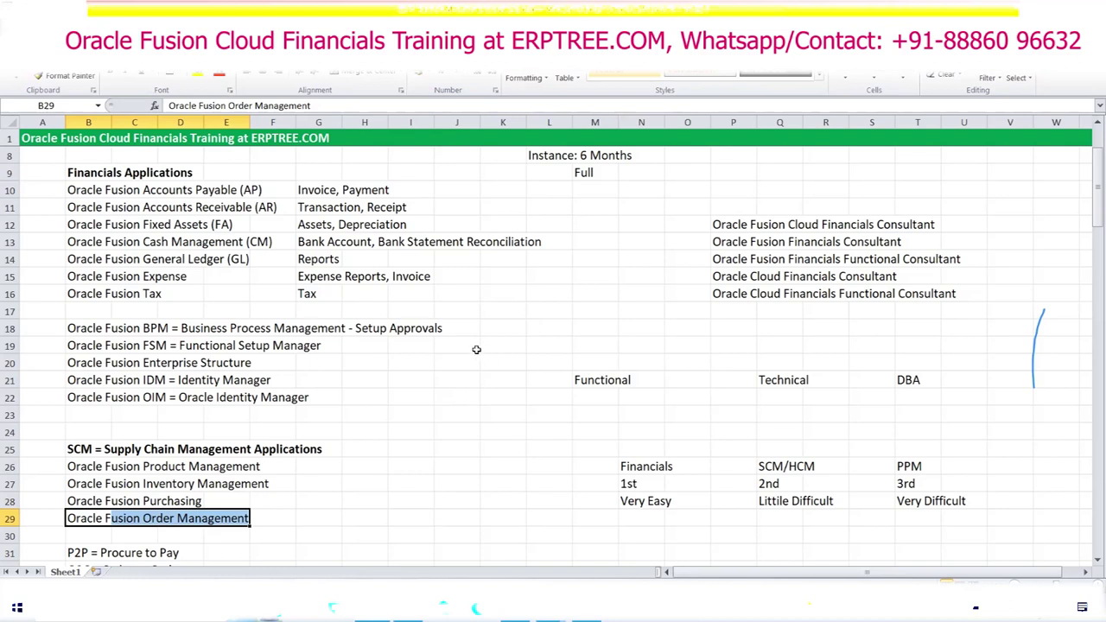
# Step: Scroll the notes to rows 50–73 showing the Oracle Fusion offerings and Cloud versus On-Premise sections
pyautogui.scroll(-4, 477, 349)
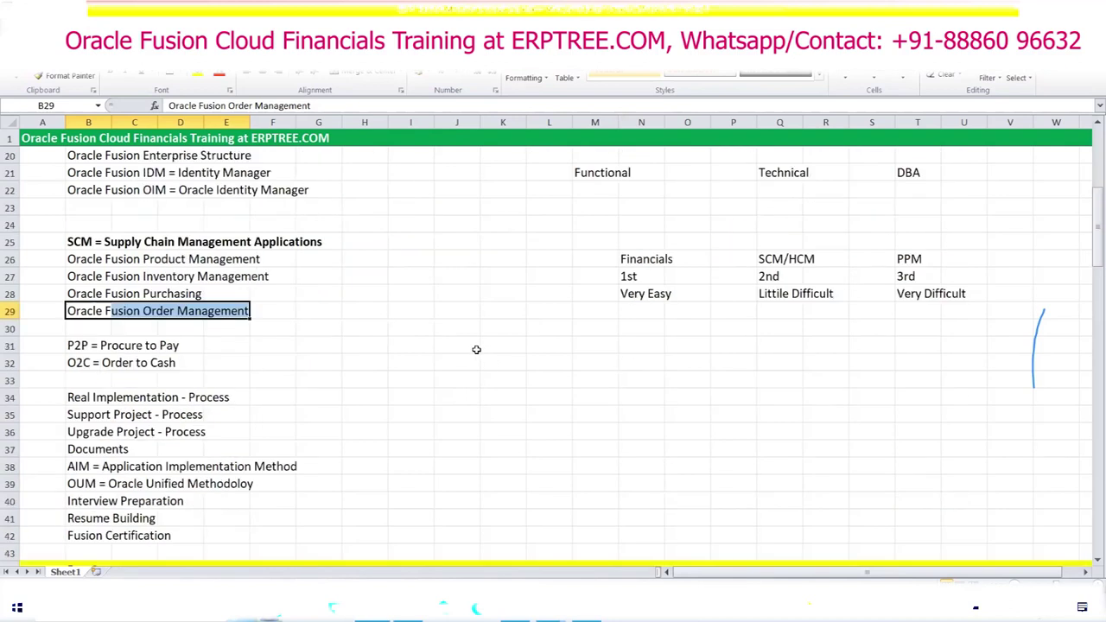
pyautogui.scroll(-3, 476, 349)
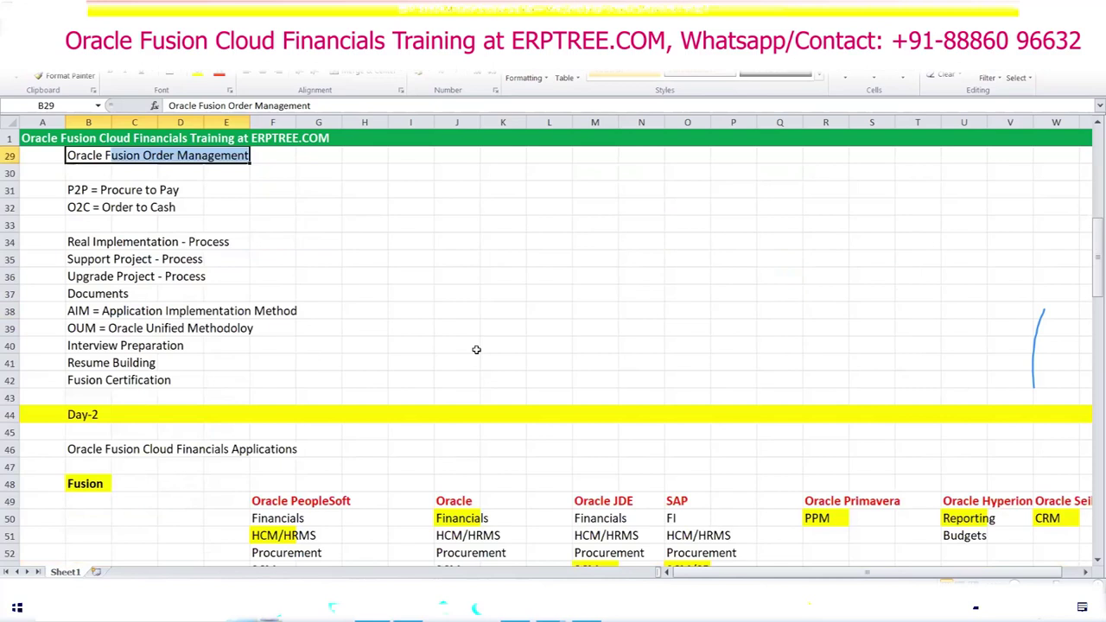
pyautogui.scroll(9, 476, 349)
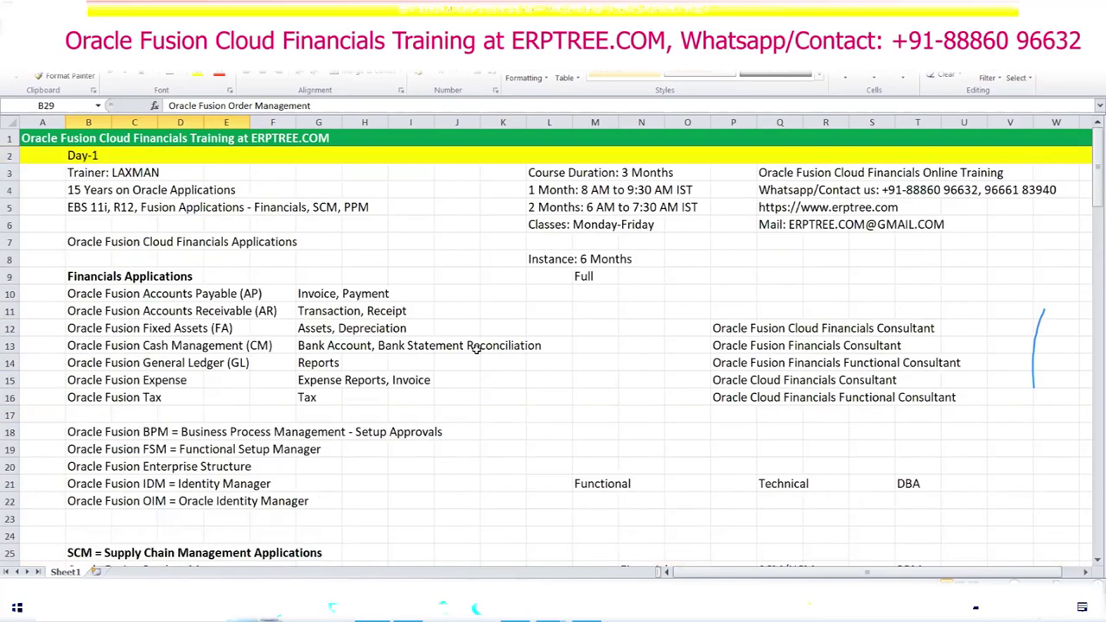
pyautogui.scroll(-3, 538, 327)
pyautogui.scroll(-9, 538, 325)
pyautogui.scroll(5, 535, 311)
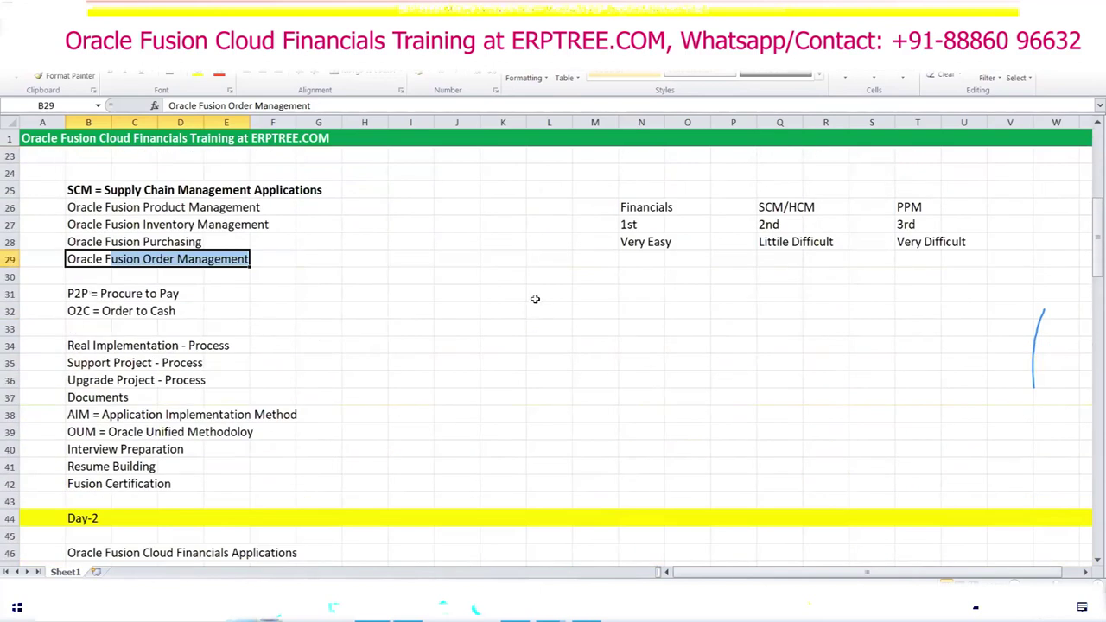
pyautogui.scroll(4, 536, 304)
pyautogui.scroll(3, 527, 281)
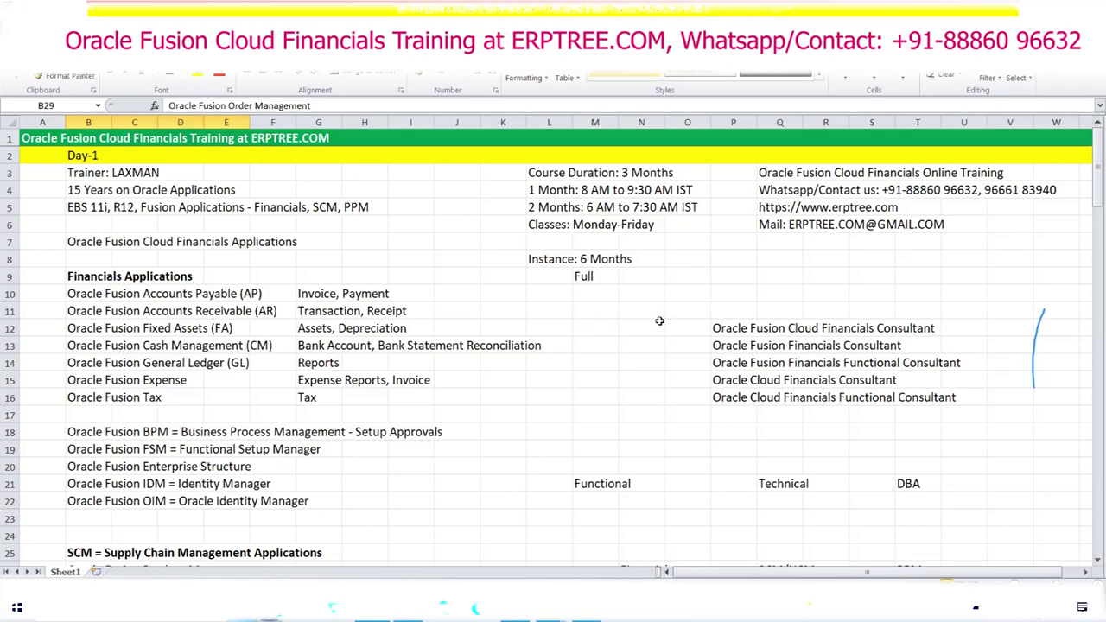
pyautogui.scroll(-9, 584, 325)
pyautogui.scroll(-14, 579, 326)
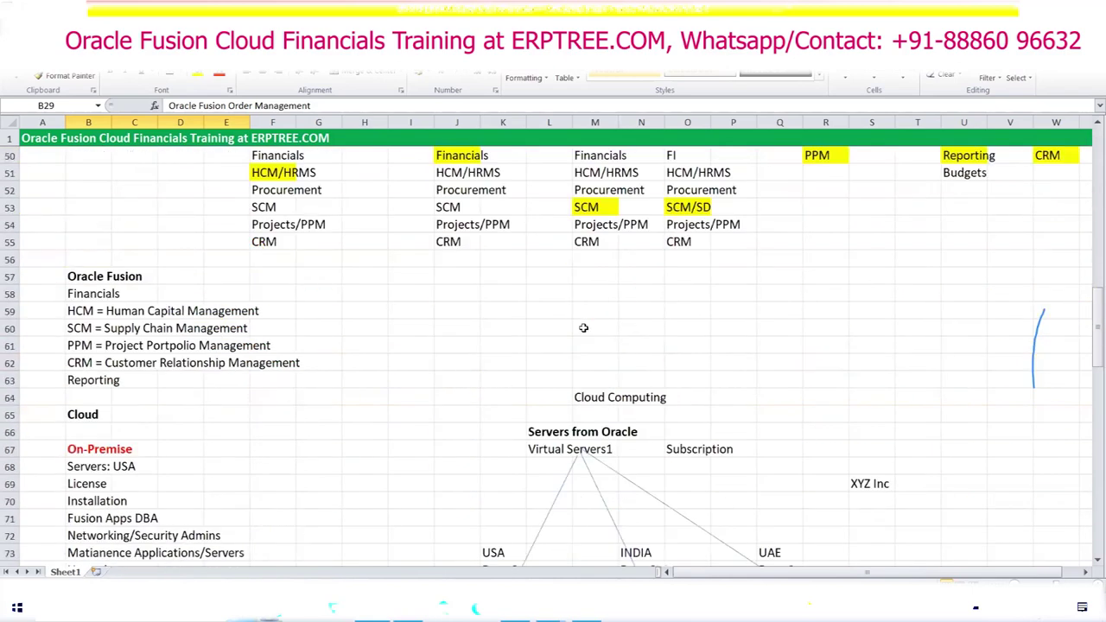
# Step: Scroll to rows 86–109 with SaaS/PaaS/IaaS and instance diagrams, and select cell M93
pyautogui.scroll(-5, 584, 327)
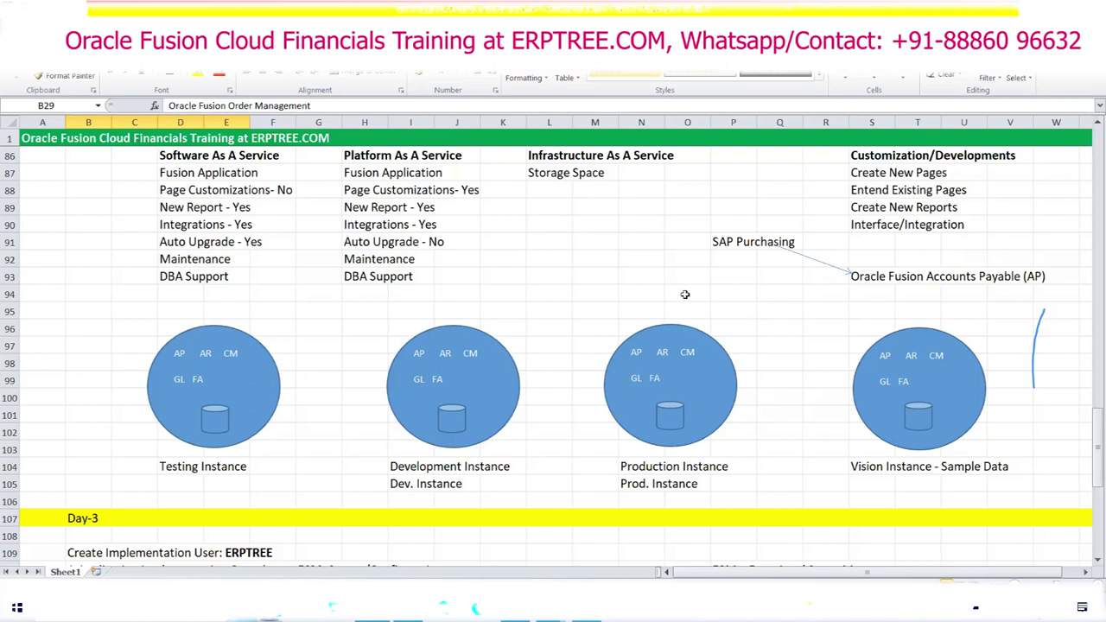
pyautogui.click(608, 272)
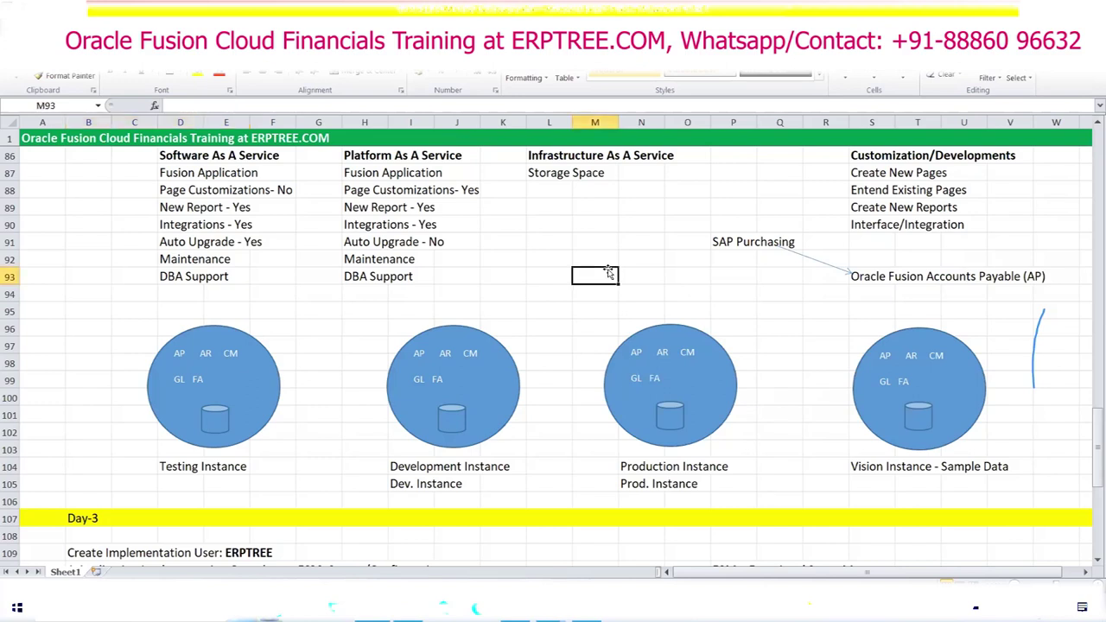